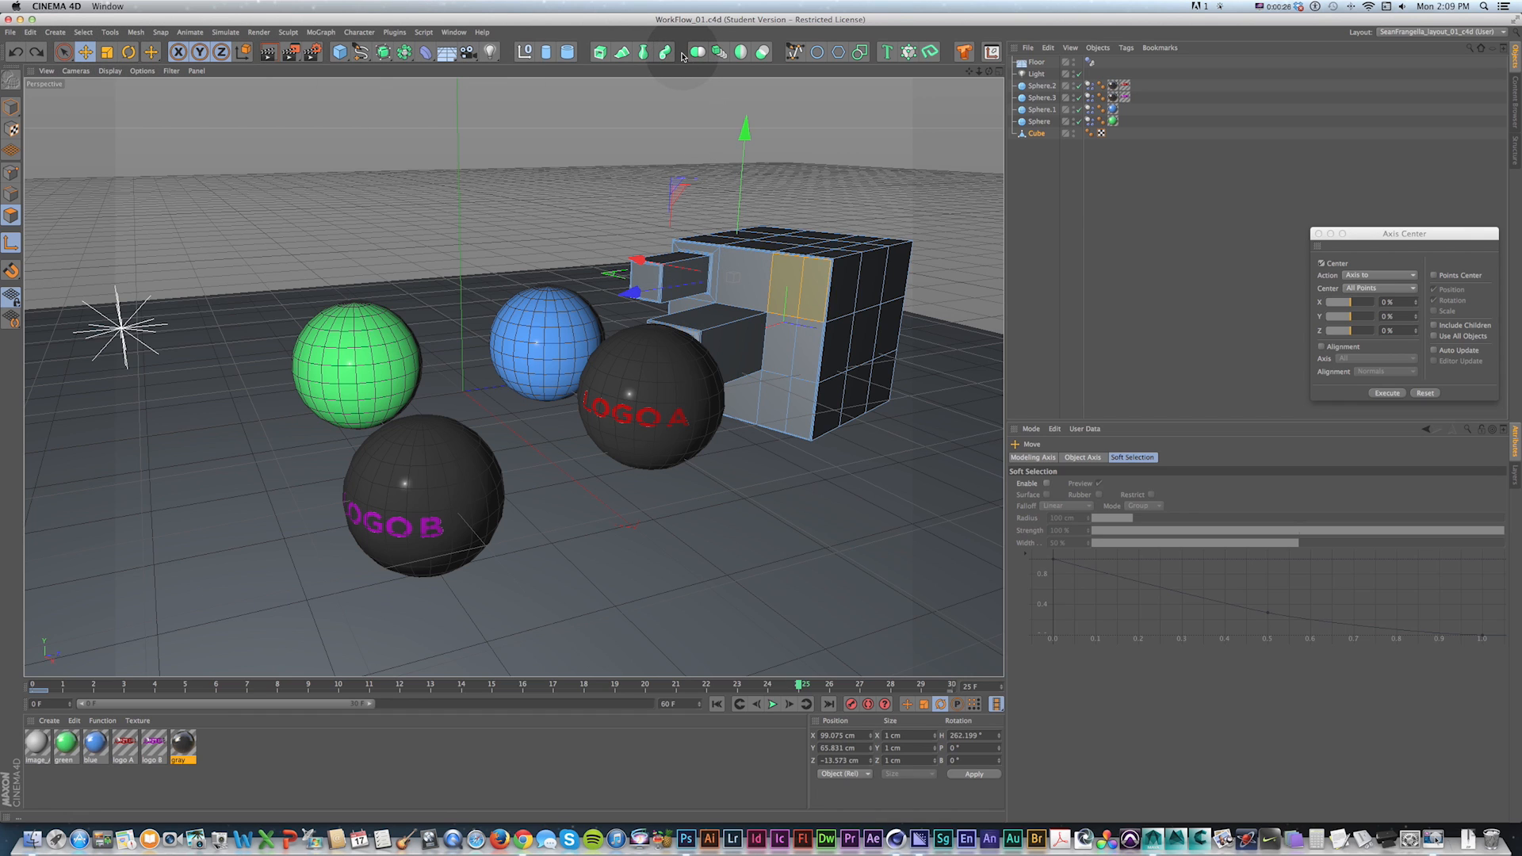
Step: Play the scene's animation forwards and stop it
{"action": "key", "text": "v"}
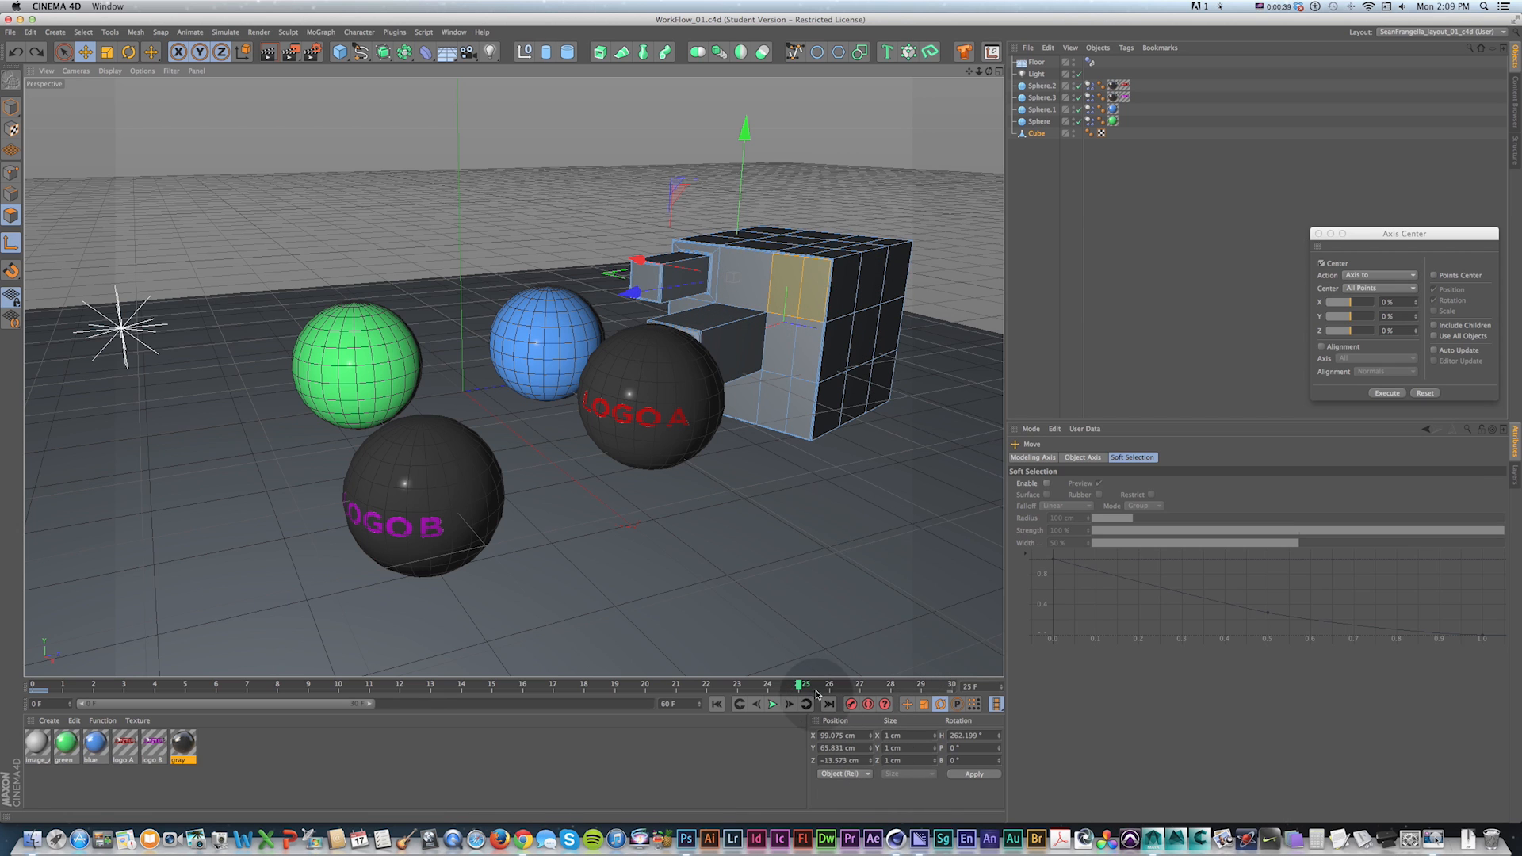
{"action": "key", "text": "shift+f"}
{"action": "left_click", "coordinate": [773, 704]}
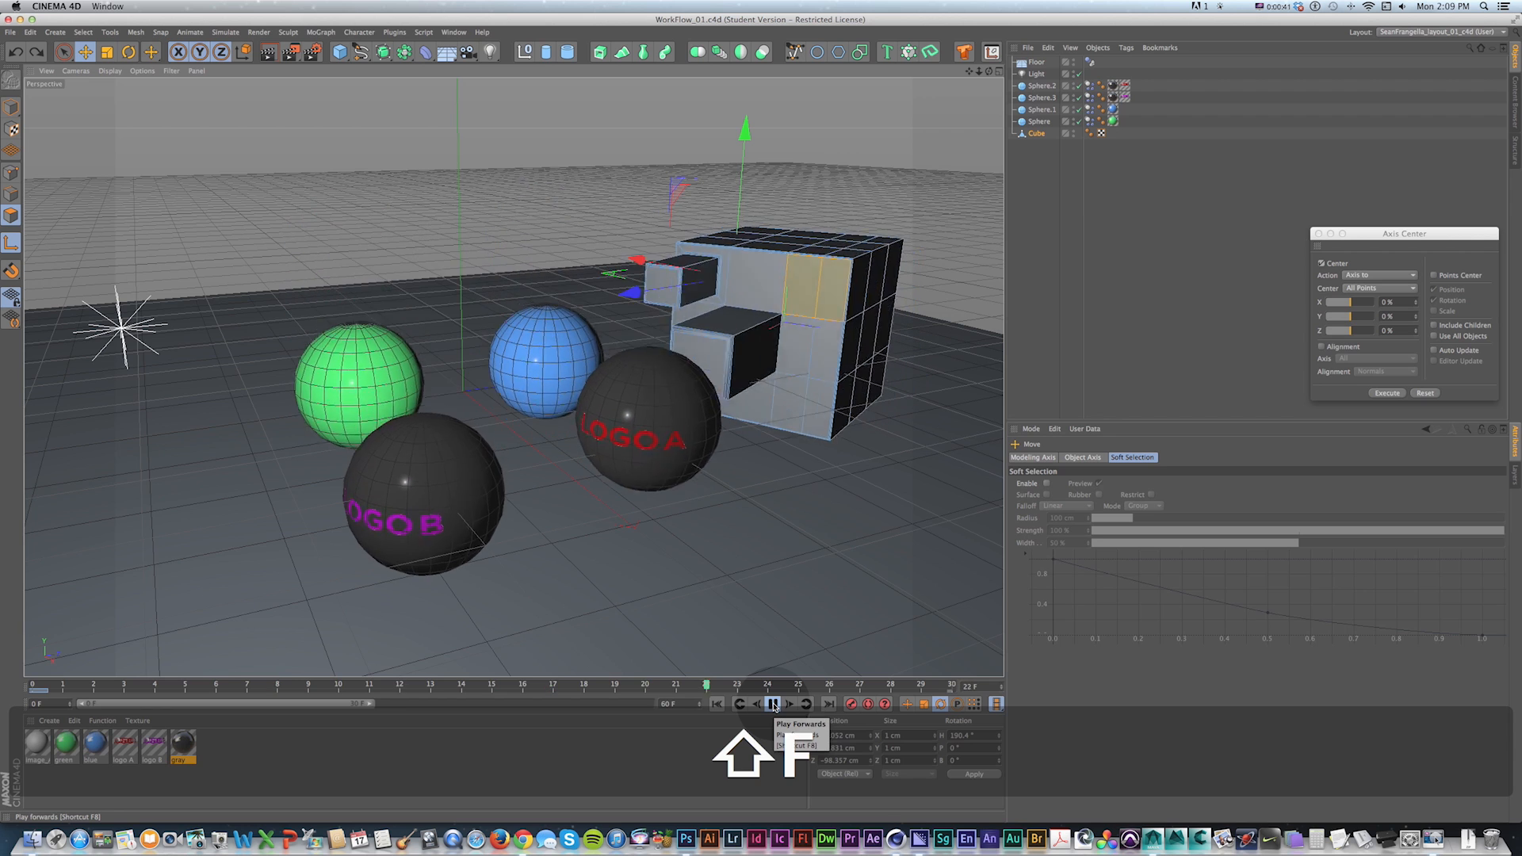
{"action": "left_click", "coordinate": [774, 704]}
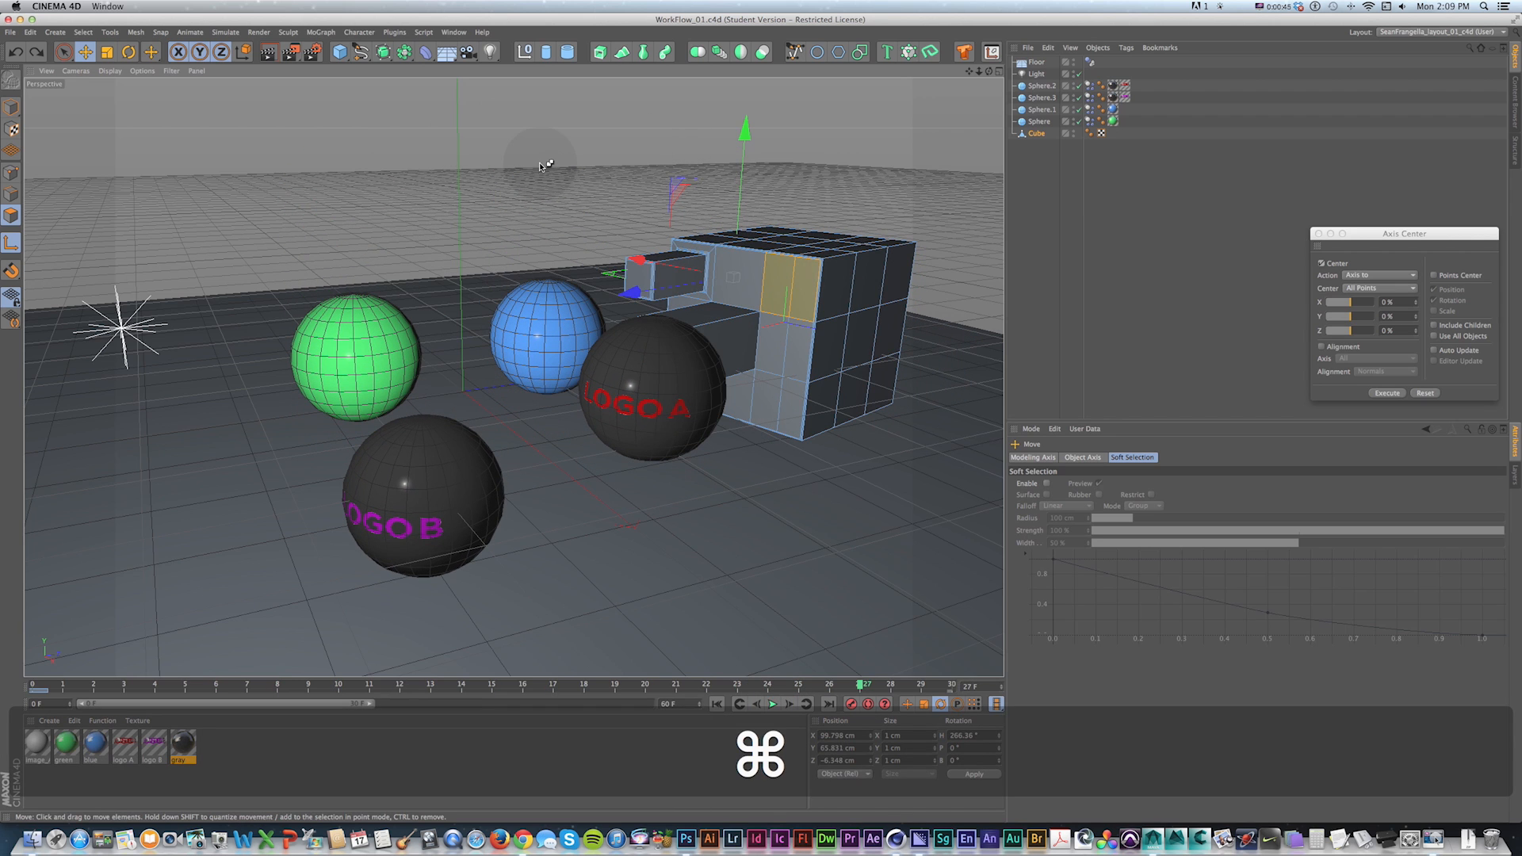
Step: Create a new empty project and switch the interface to the Standard layout
{"action": "key", "text": "super+n"}
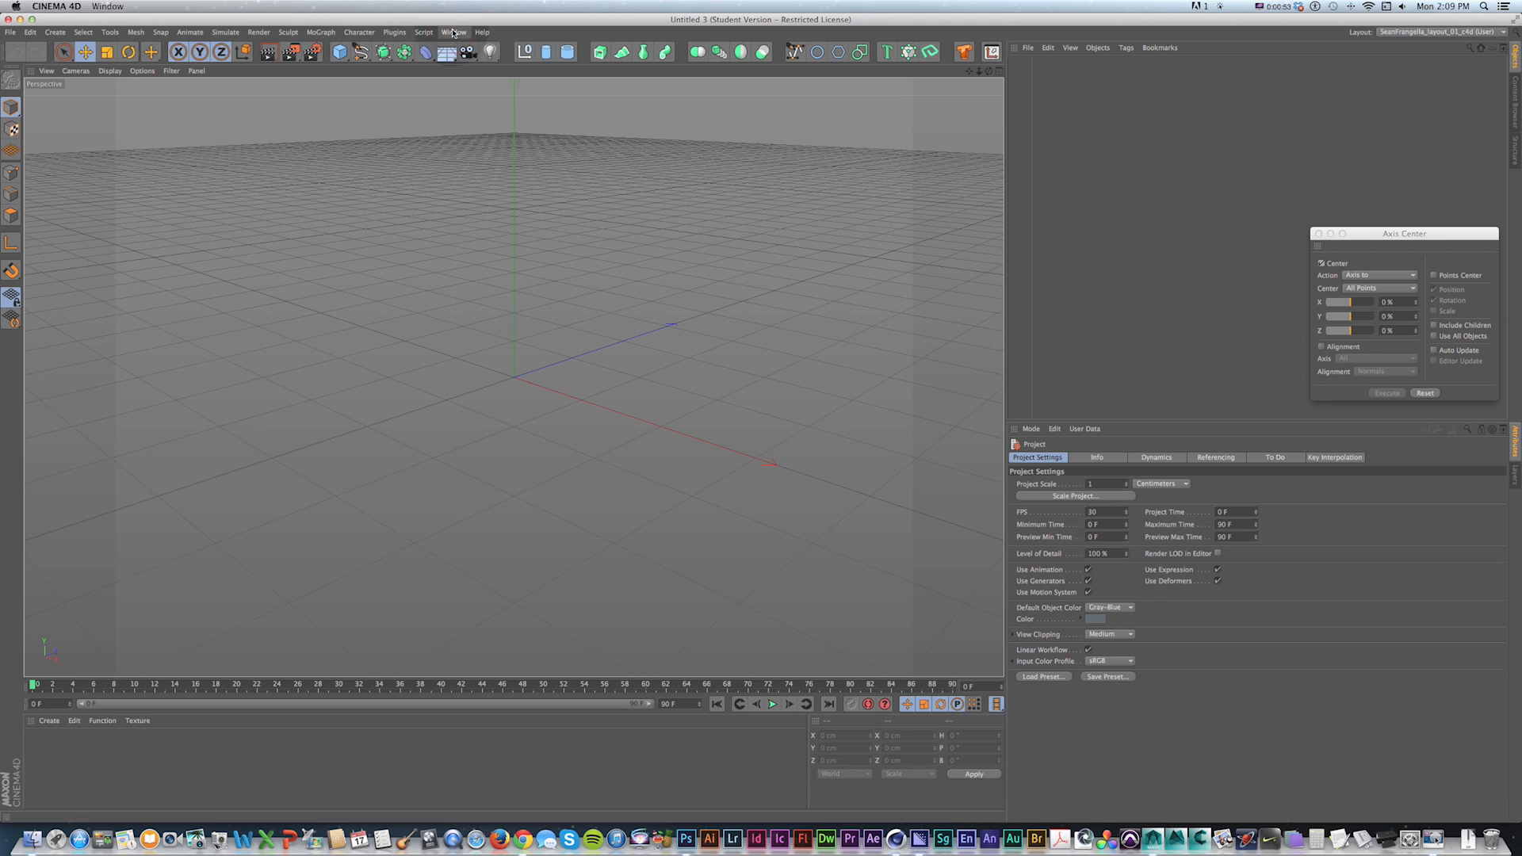
{"action": "left_click", "coordinate": [454, 31]}
{"action": "mouse_move", "coordinate": [495, 52]}
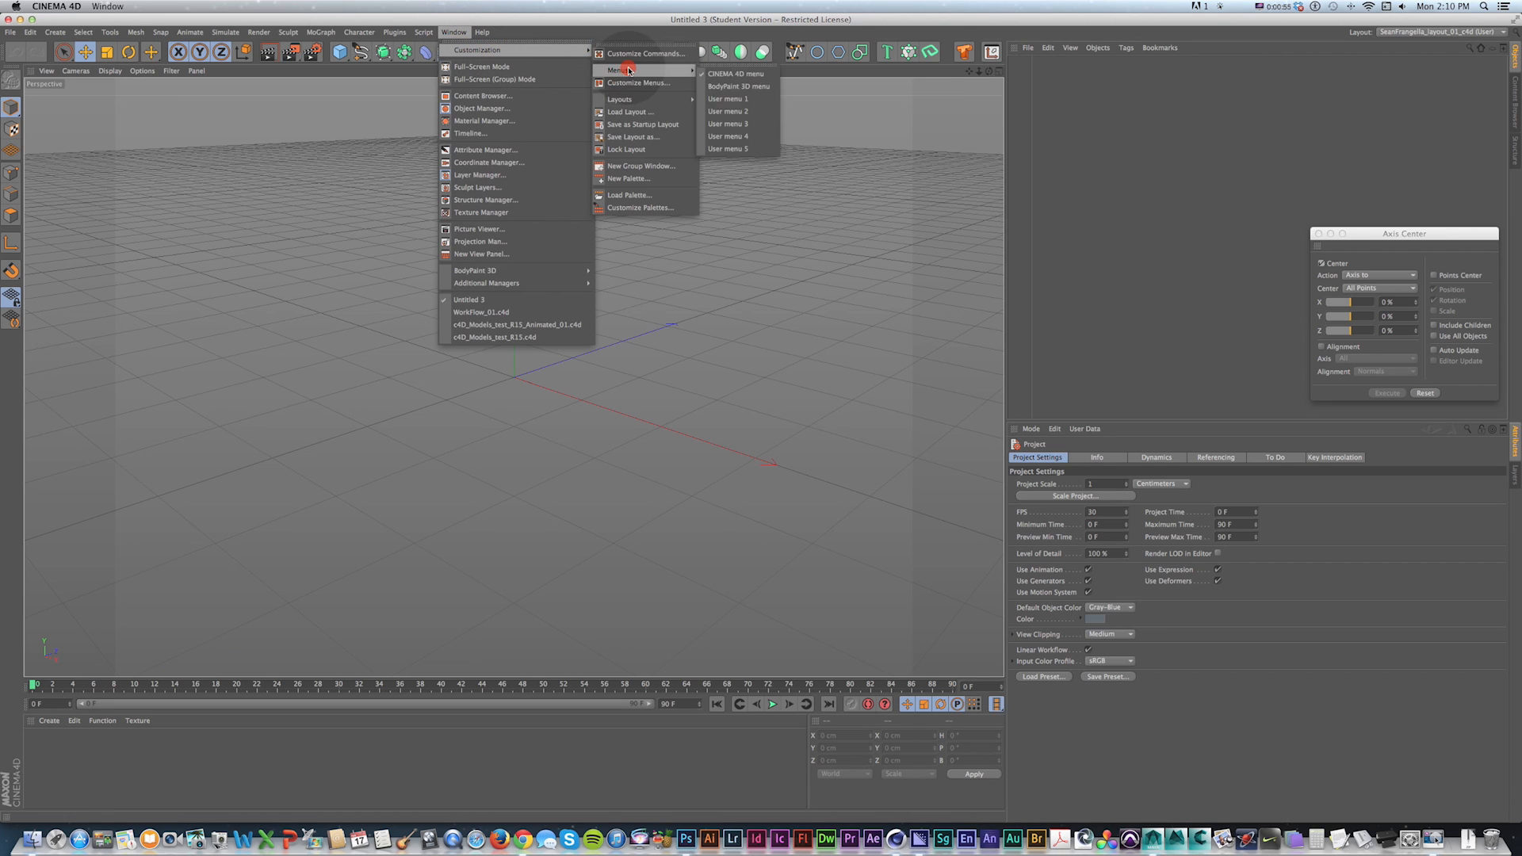
{"action": "mouse_move", "coordinate": [634, 99]}
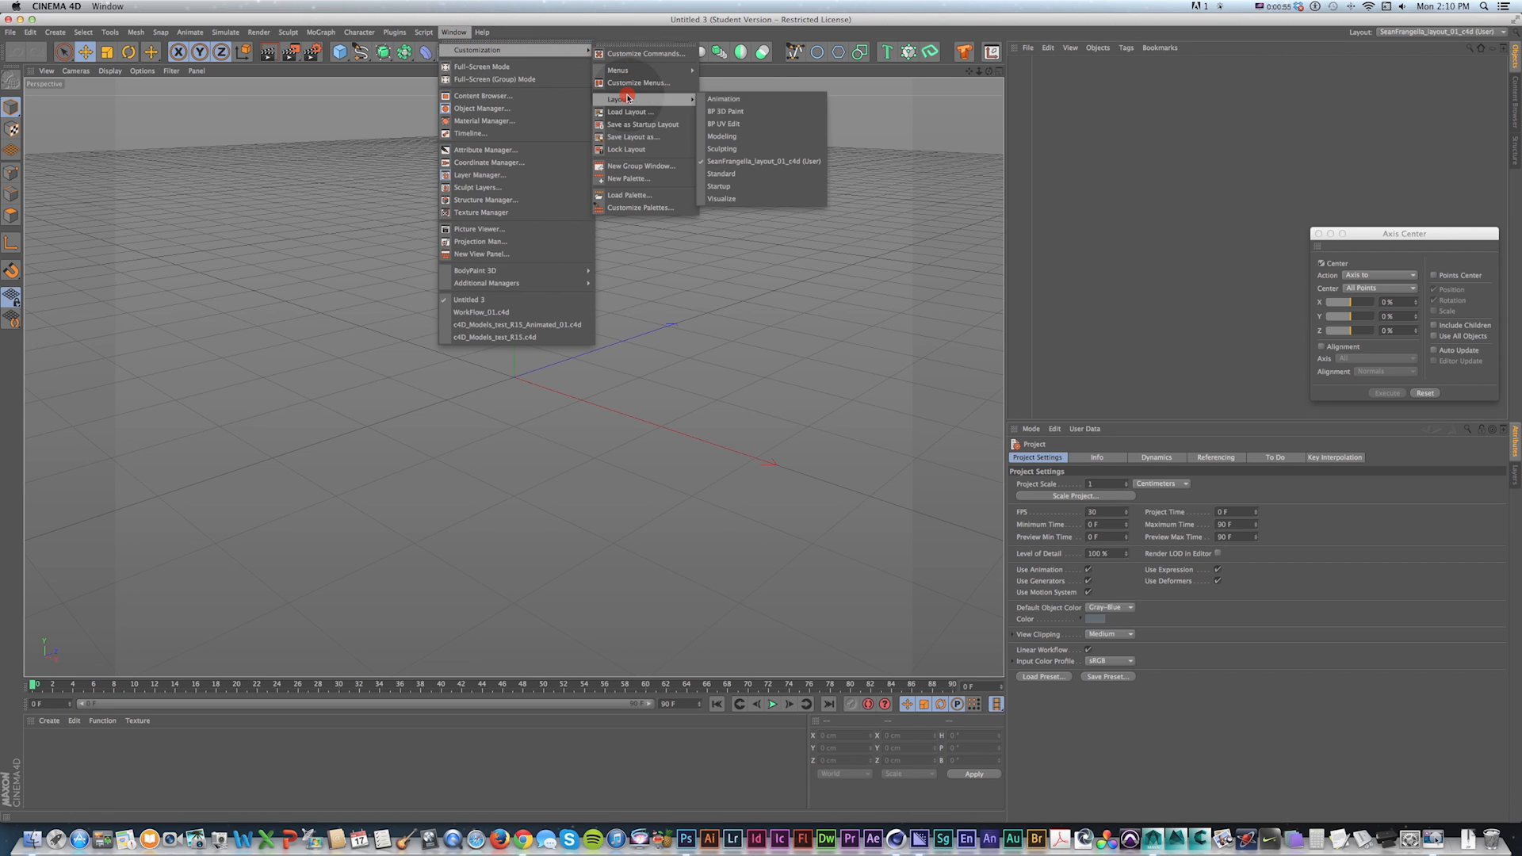
{"action": "left_click", "coordinate": [766, 173]}
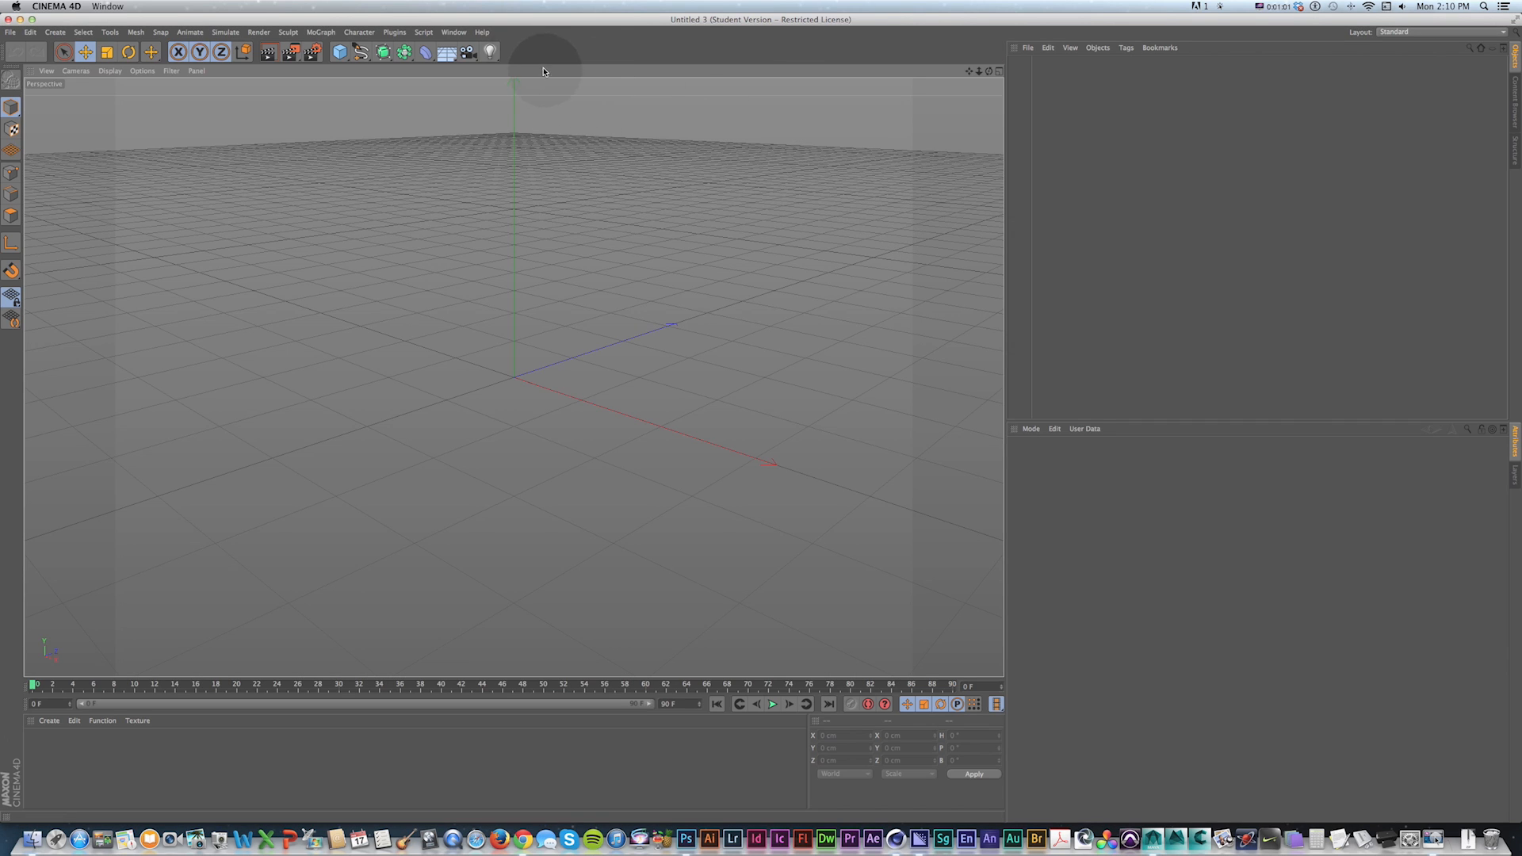
{"action": "left_click", "coordinate": [338, 55]}
{"action": "mouse_move", "coordinate": [361, 51]}
{"action": "left_mouse_down"}
{"action": "mouse_move", "coordinate": [422, 68]}
{"action": "mouse_move", "coordinate": [288, 135]}
{"action": "left_mouse_up"}
{"action": "left_click_drag", "start_coordinate": [382, 51], "coordinate": [516, 31]}
Step: Use Customize Commands to find the Sphere and Cube commands and place them at the far end of the main command palette
{"action": "right_click_drag", "start_coordinate": [528, 53], "coordinate": [560, 291]}
{"action": "left_click_drag", "start_coordinate": [919, 142], "coordinate": [661, 135]}
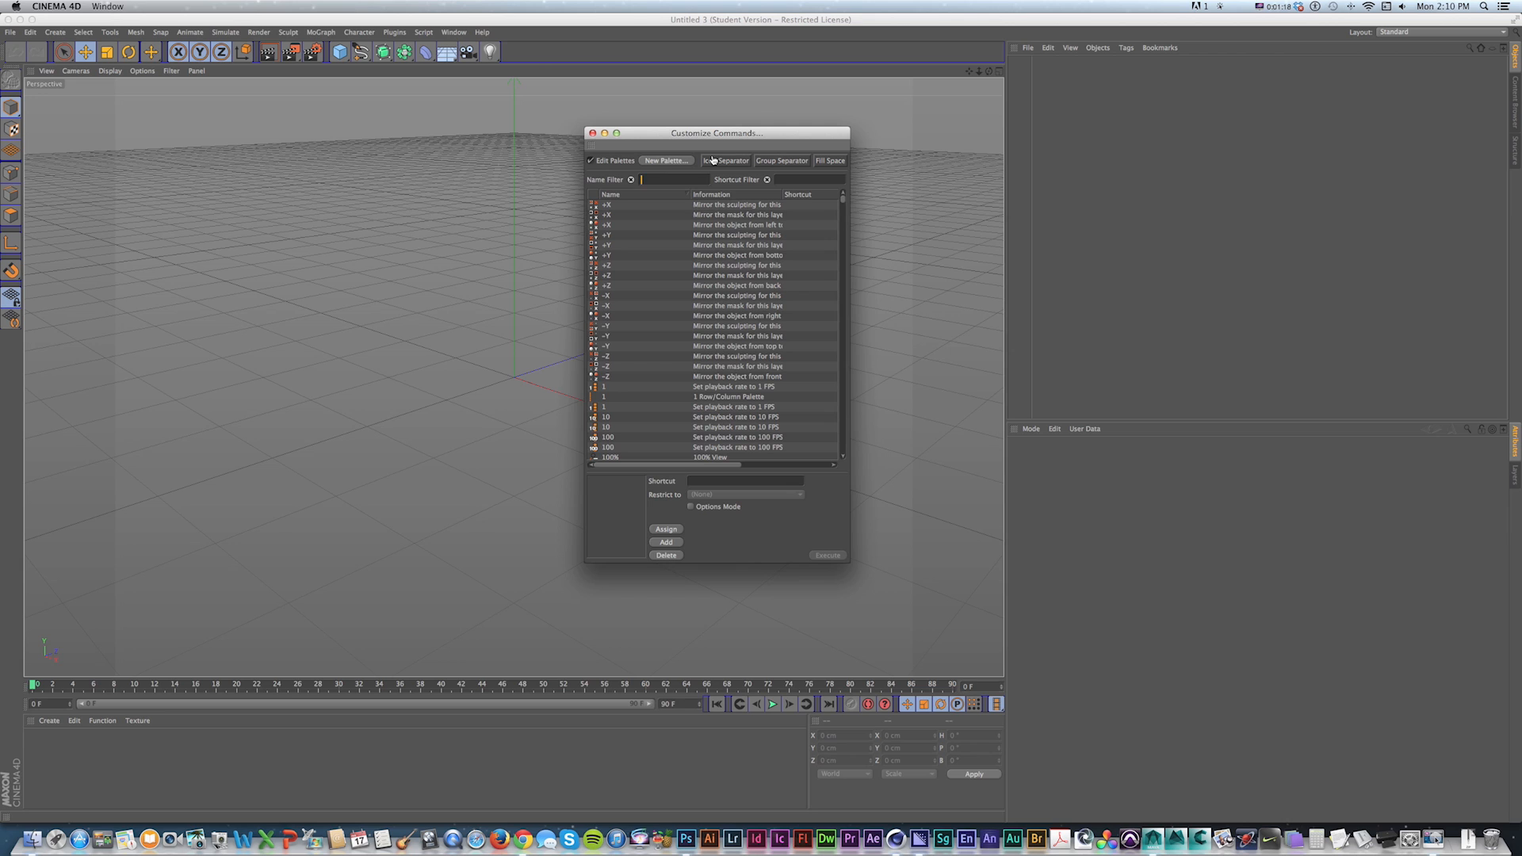
{"action": "type", "text": "sphere"}
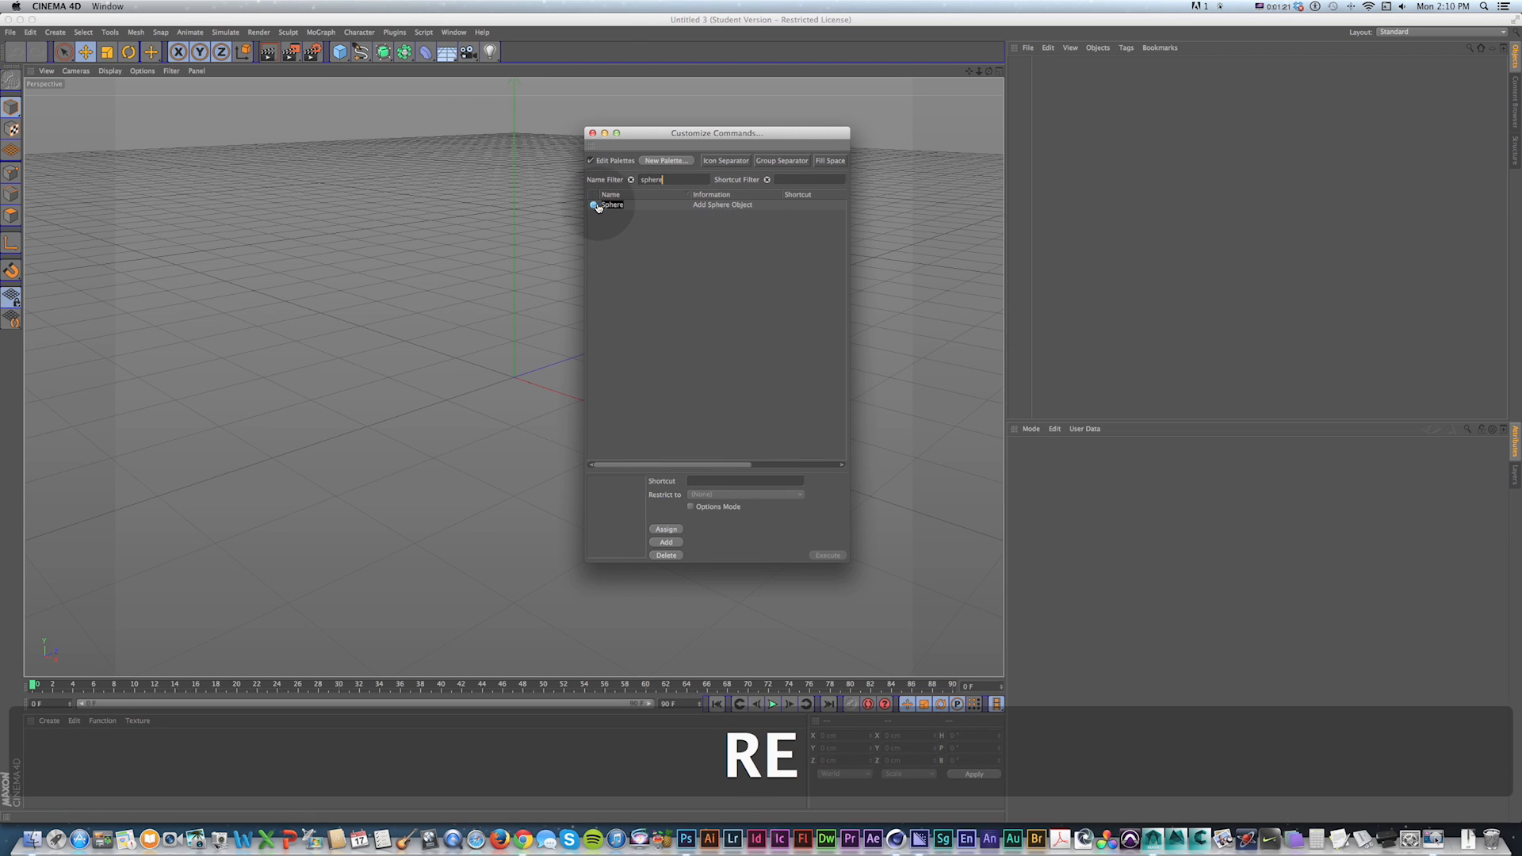
{"action": "left_click_drag", "start_coordinate": [606, 206], "coordinate": [994, 51]}
{"action": "left_click_drag", "start_coordinate": [678, 180], "coordinate": [955, 50]}
{"action": "type", "text": "cube"}
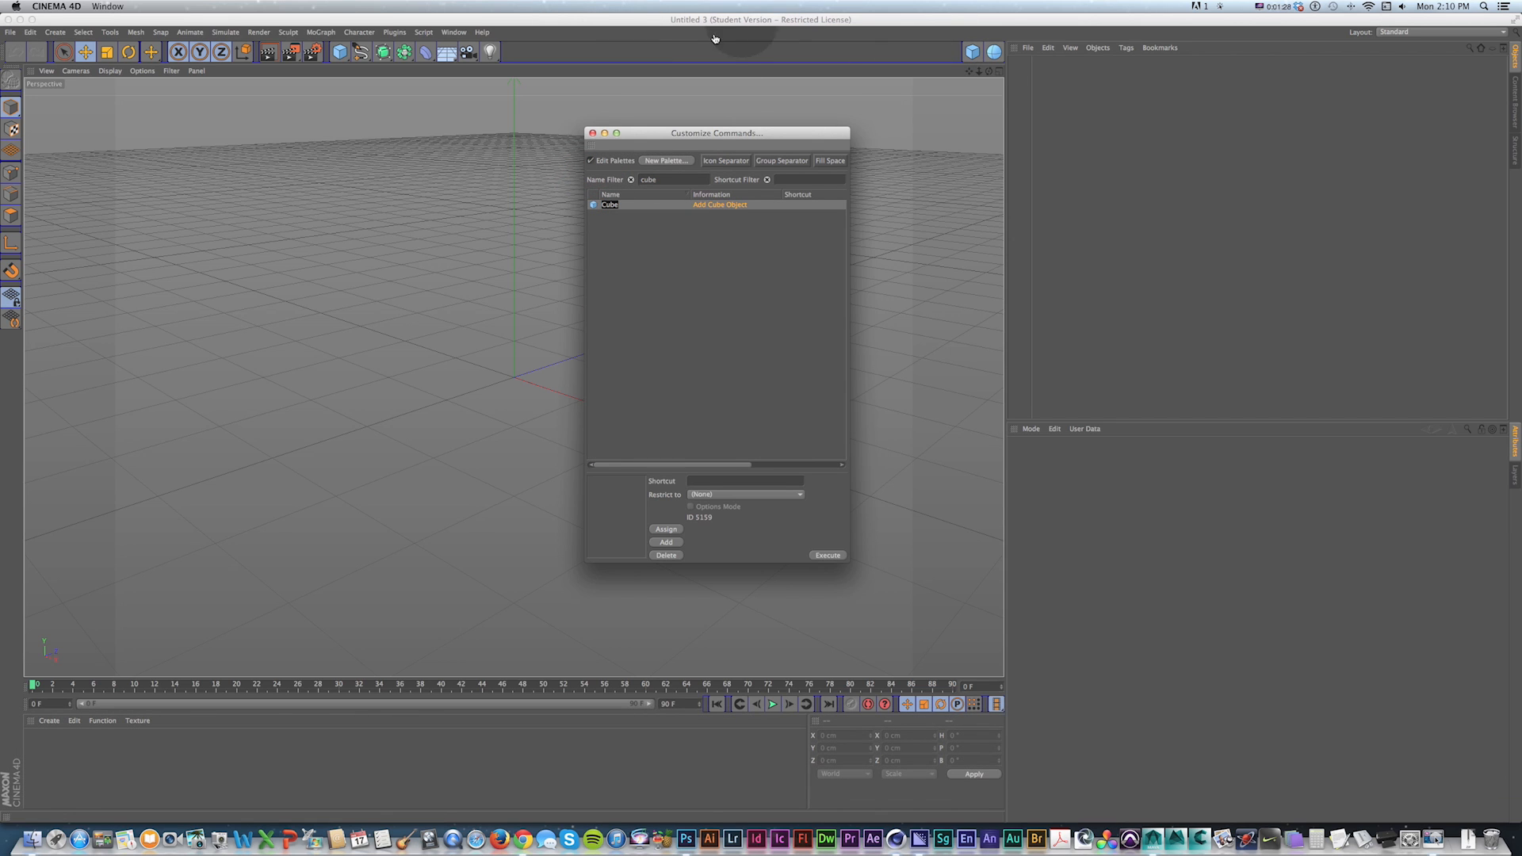
{"action": "left_click_drag", "start_coordinate": [663, 127], "coordinate": [652, 122]}
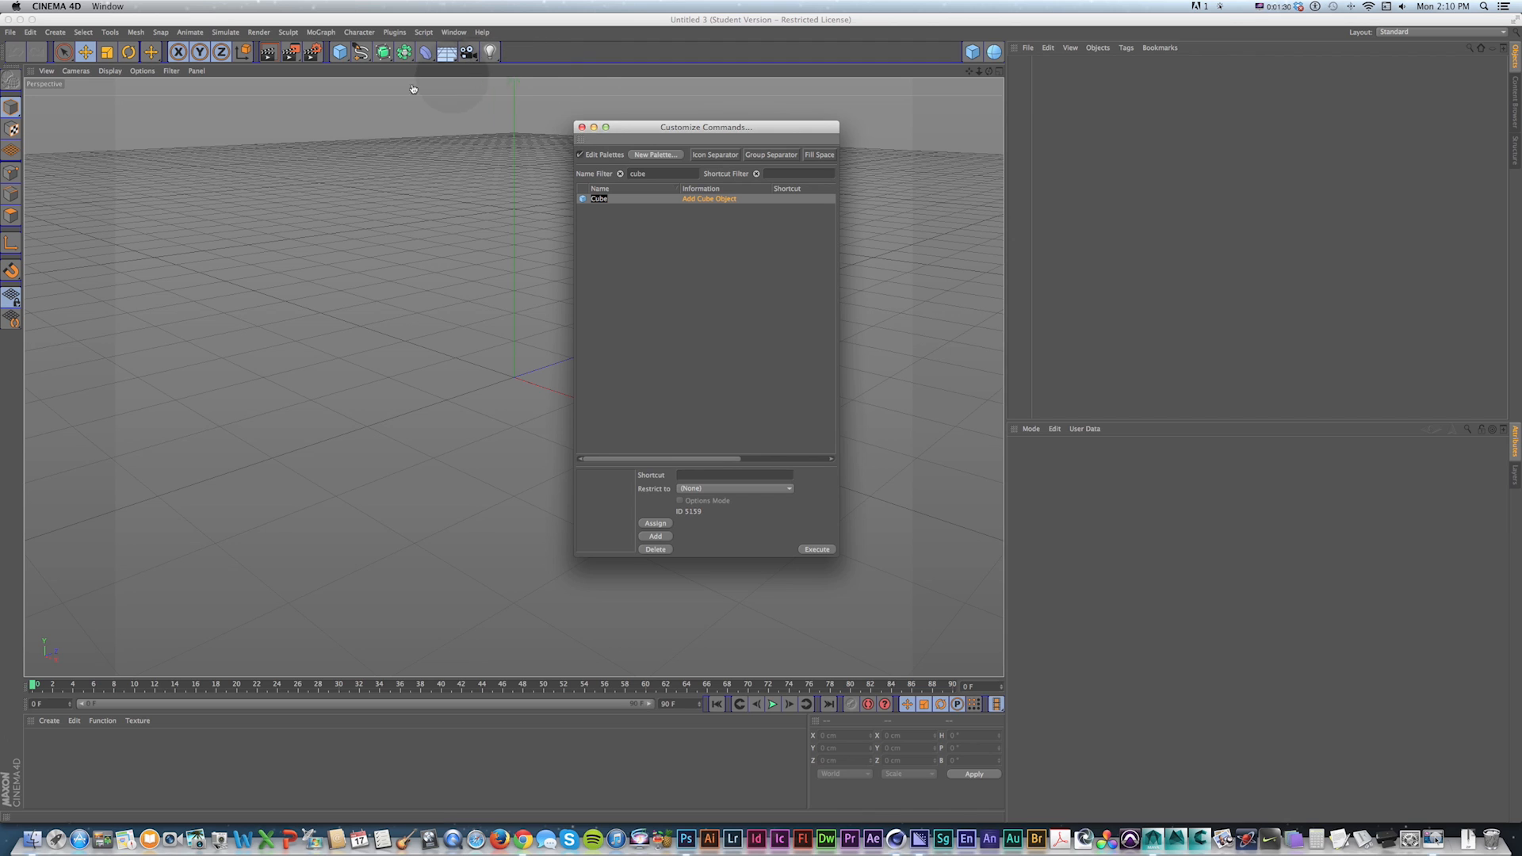
{"action": "left_click", "coordinate": [344, 57]}
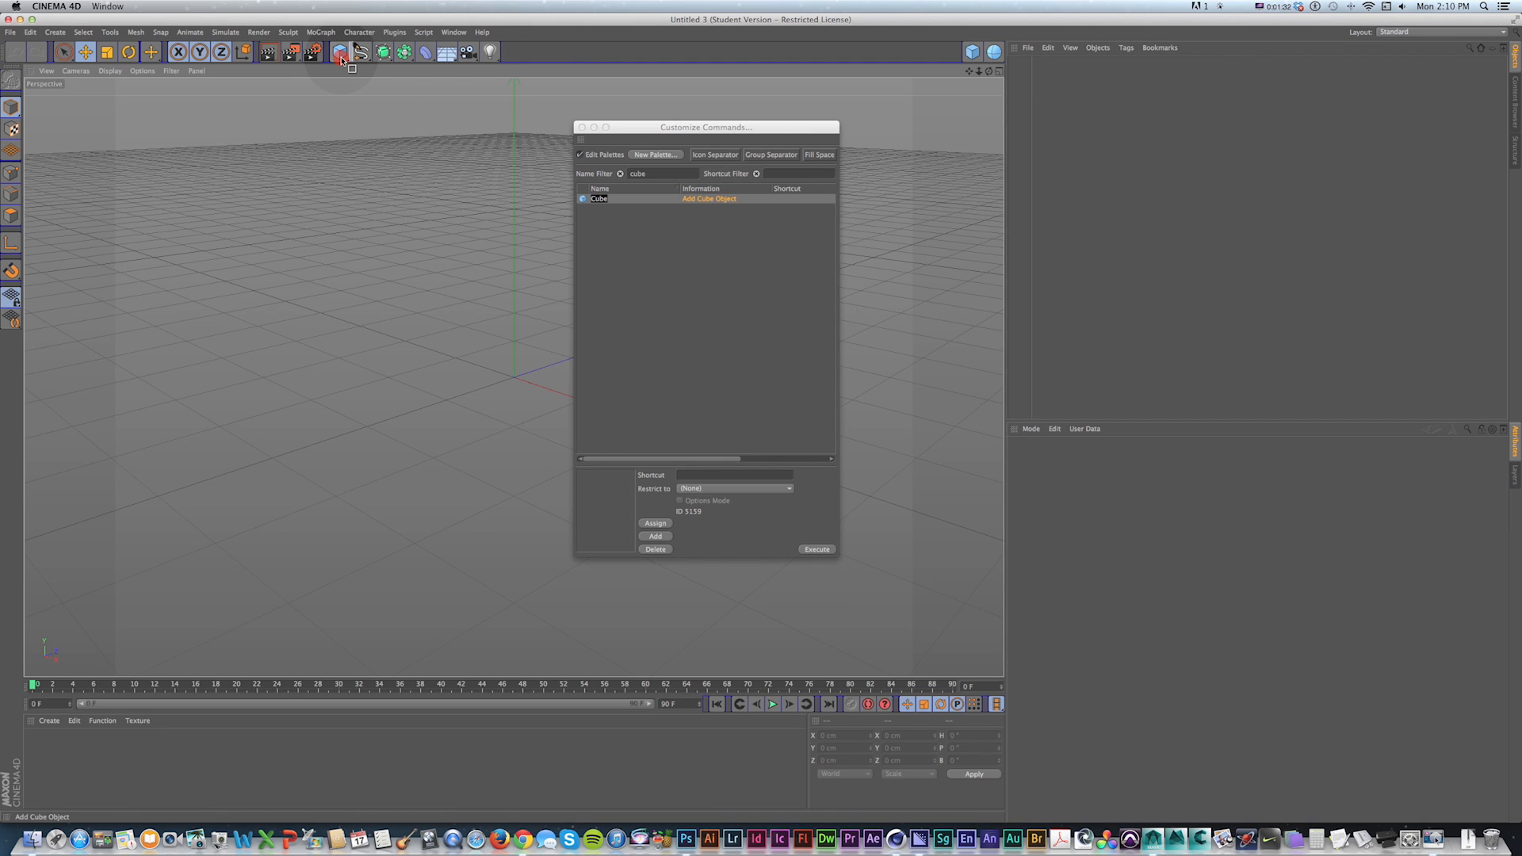
{"action": "left_click", "coordinate": [584, 126]}
{"action": "left_click_drag", "start_coordinate": [346, 54], "coordinate": [257, 57]}
{"action": "left_click", "coordinate": [367, 53]}
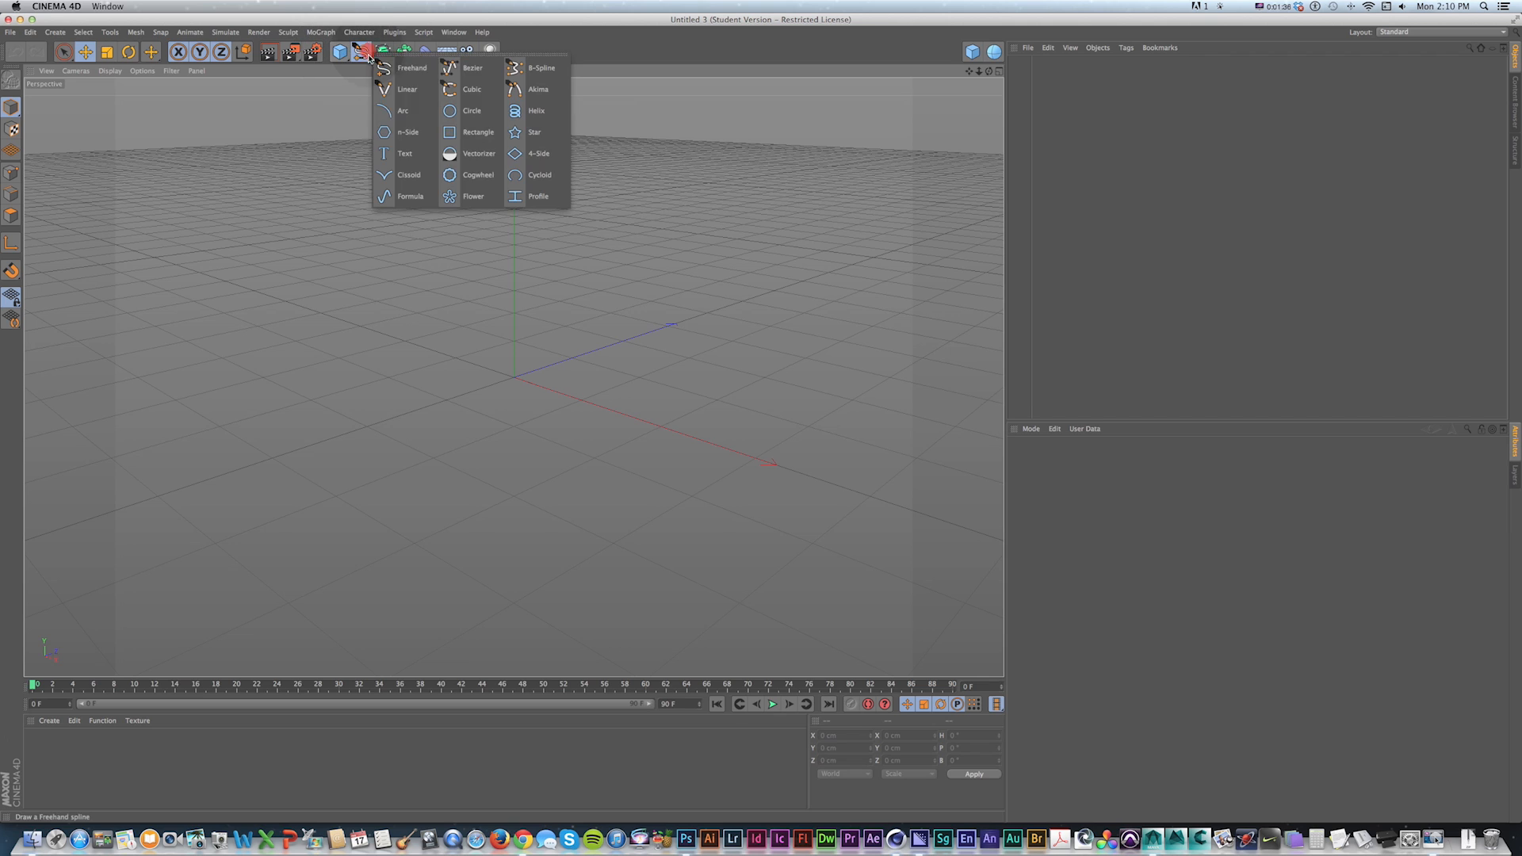
{"action": "left_click", "coordinate": [448, 81]}
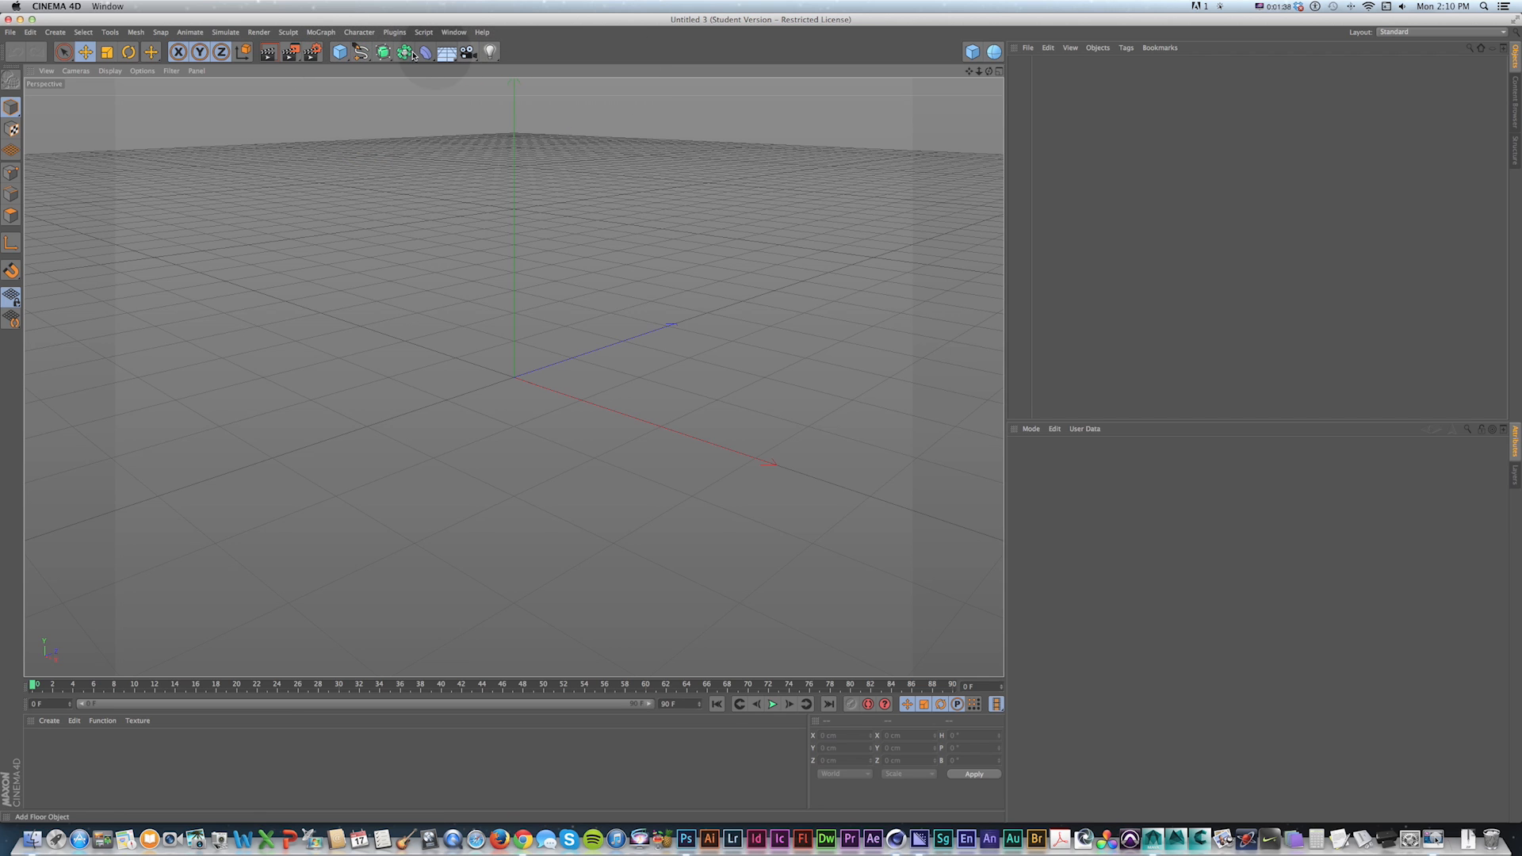
{"action": "left_click_drag", "start_coordinate": [387, 53], "coordinate": [608, 53]}
Step: Reopen Customize Commands and place the Lathe and Loft commands beside the added Cube command in the main palette
{"action": "right_click_drag", "start_coordinate": [607, 51], "coordinate": [639, 294]}
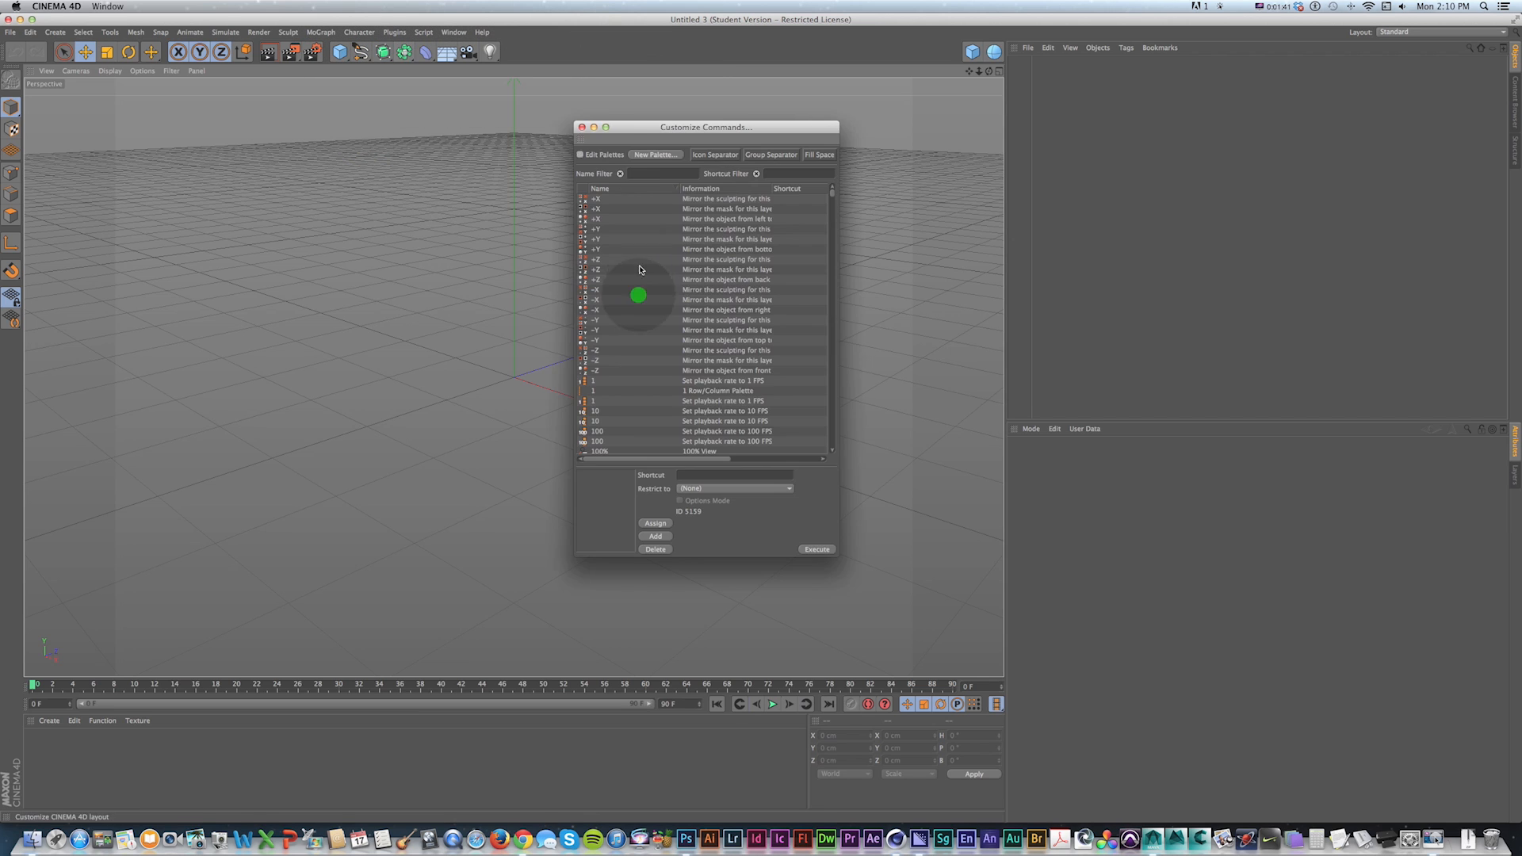
{"action": "left_click", "coordinate": [645, 172]}
{"action": "type", "text": "lathe"}
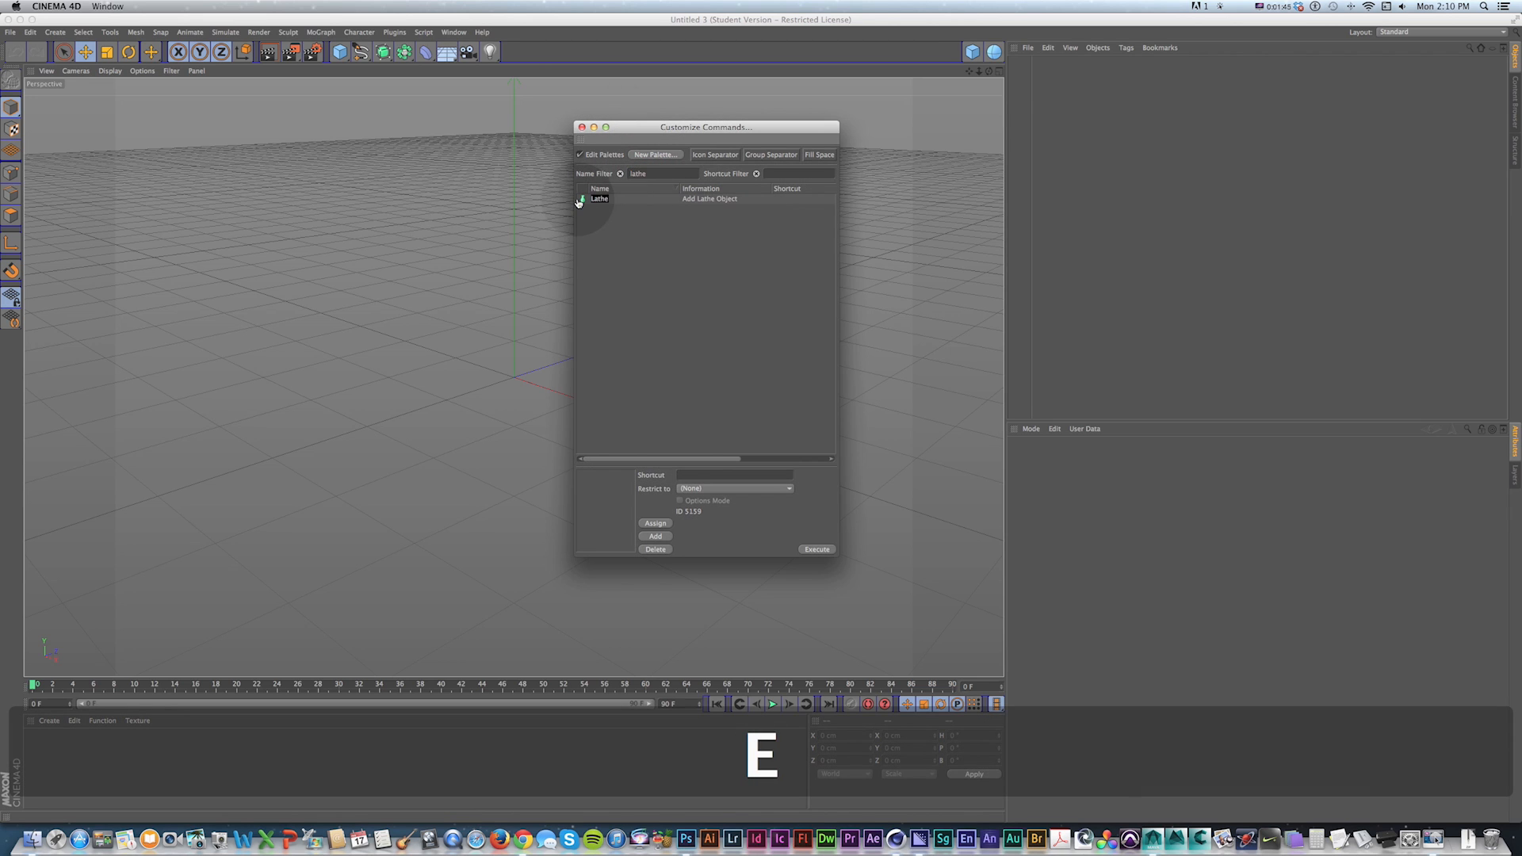
{"action": "left_click_drag", "start_coordinate": [584, 198], "coordinate": [950, 52]}
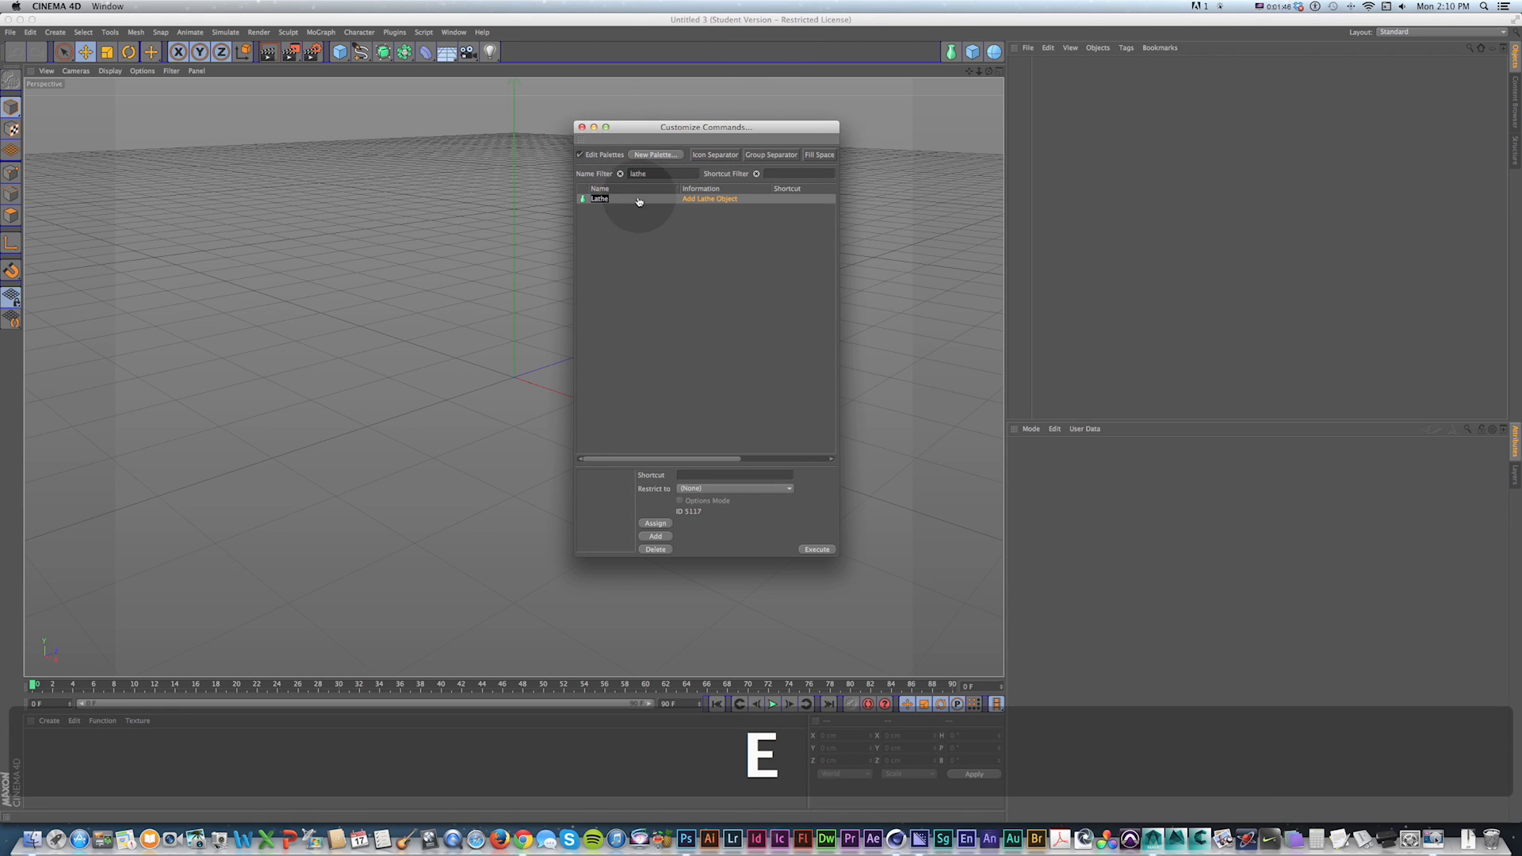
{"action": "type", "text": "loft"}
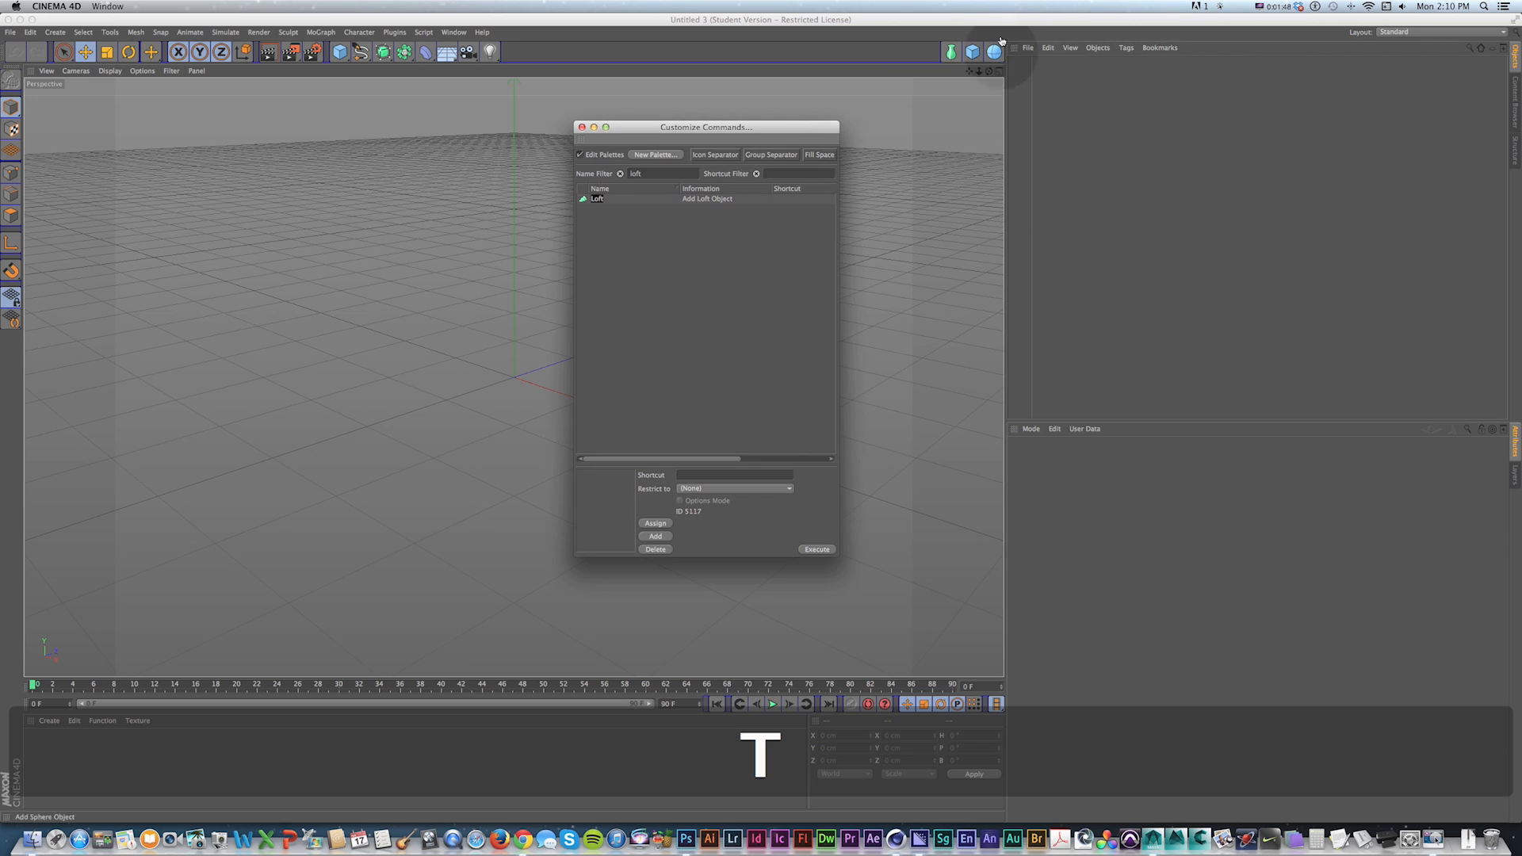
{"action": "left_click_drag", "start_coordinate": [584, 199], "coordinate": [950, 52]}
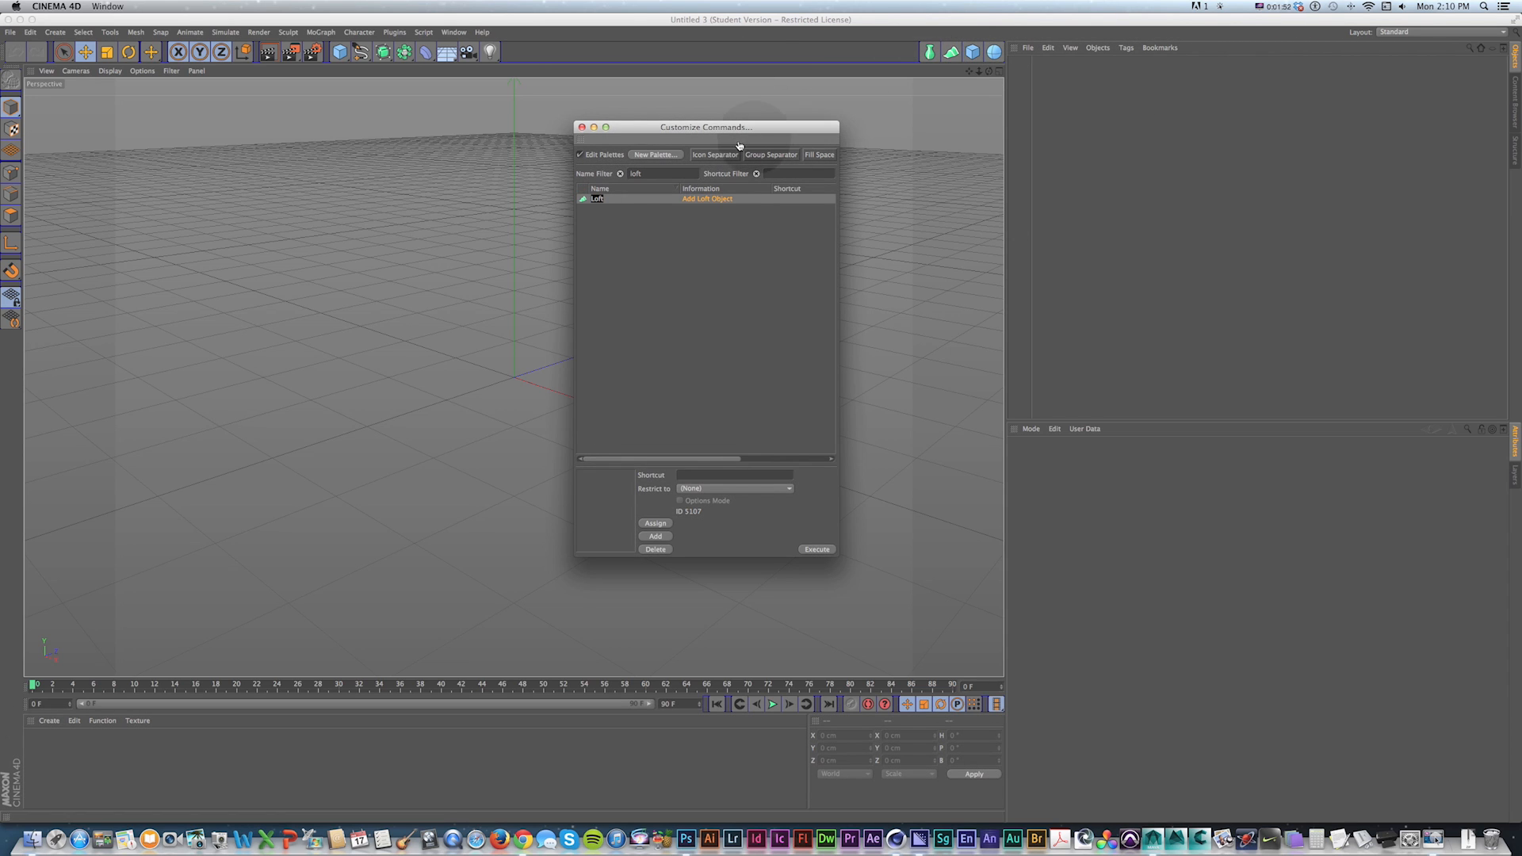
Step: Insert a group separator between the Loft and Cube commands in the main palette and close the customization dialog
{"action": "left_click_drag", "start_coordinate": [751, 158], "coordinate": [904, 79]}
{"action": "left_click_drag", "start_coordinate": [760, 157], "coordinate": [967, 62]}
{"action": "left_click_drag", "start_coordinate": [683, 129], "coordinate": [697, 131]}
{"action": "left_click", "coordinate": [597, 127]}
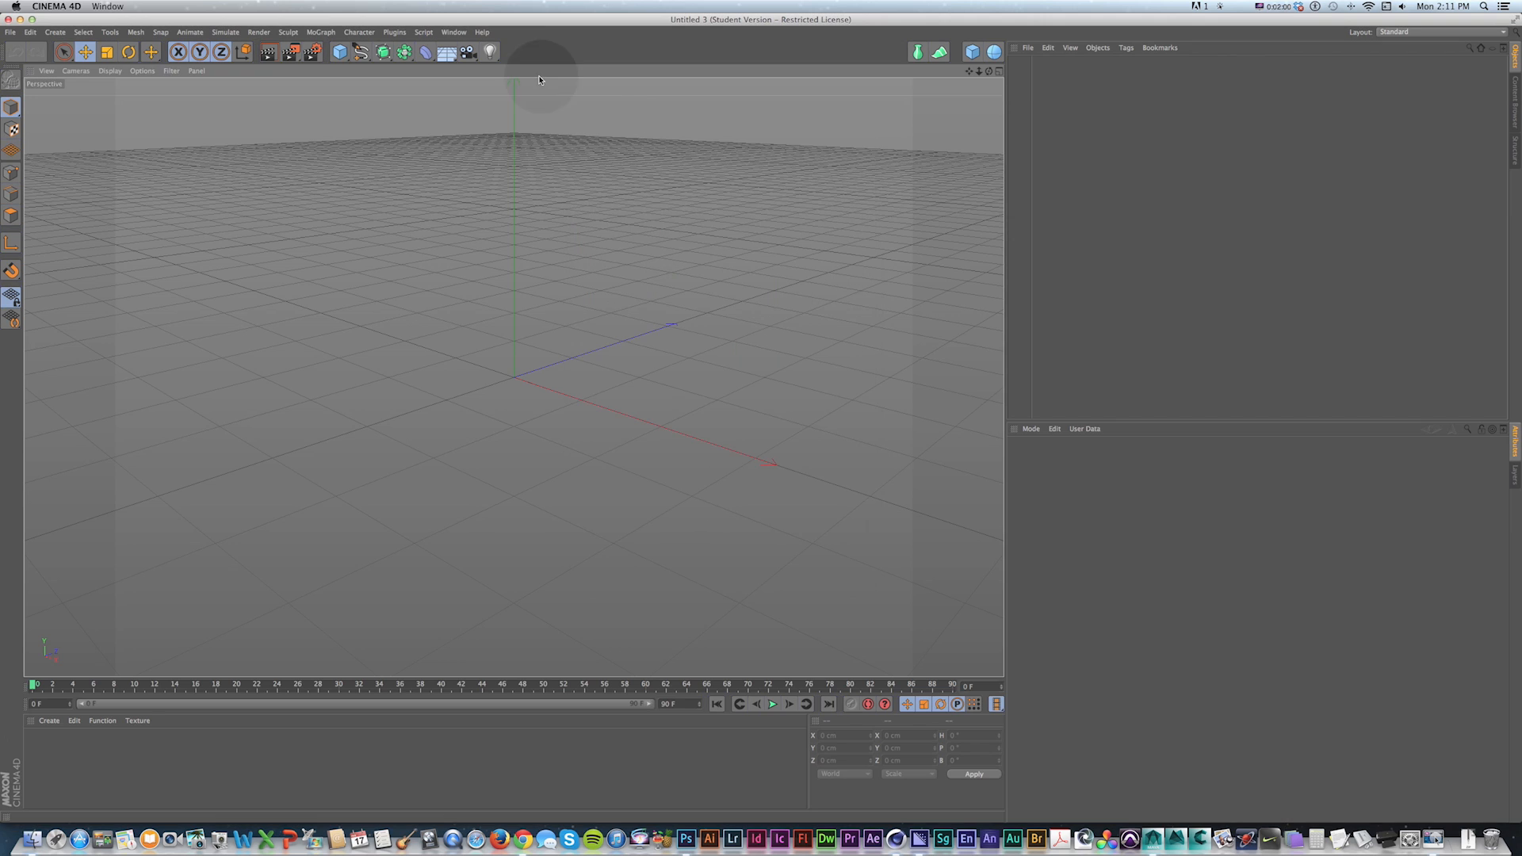
Step: Switch the interface back to the custom user layout
{"action": "left_click_drag", "start_coordinate": [454, 33], "coordinate": [727, 145]}
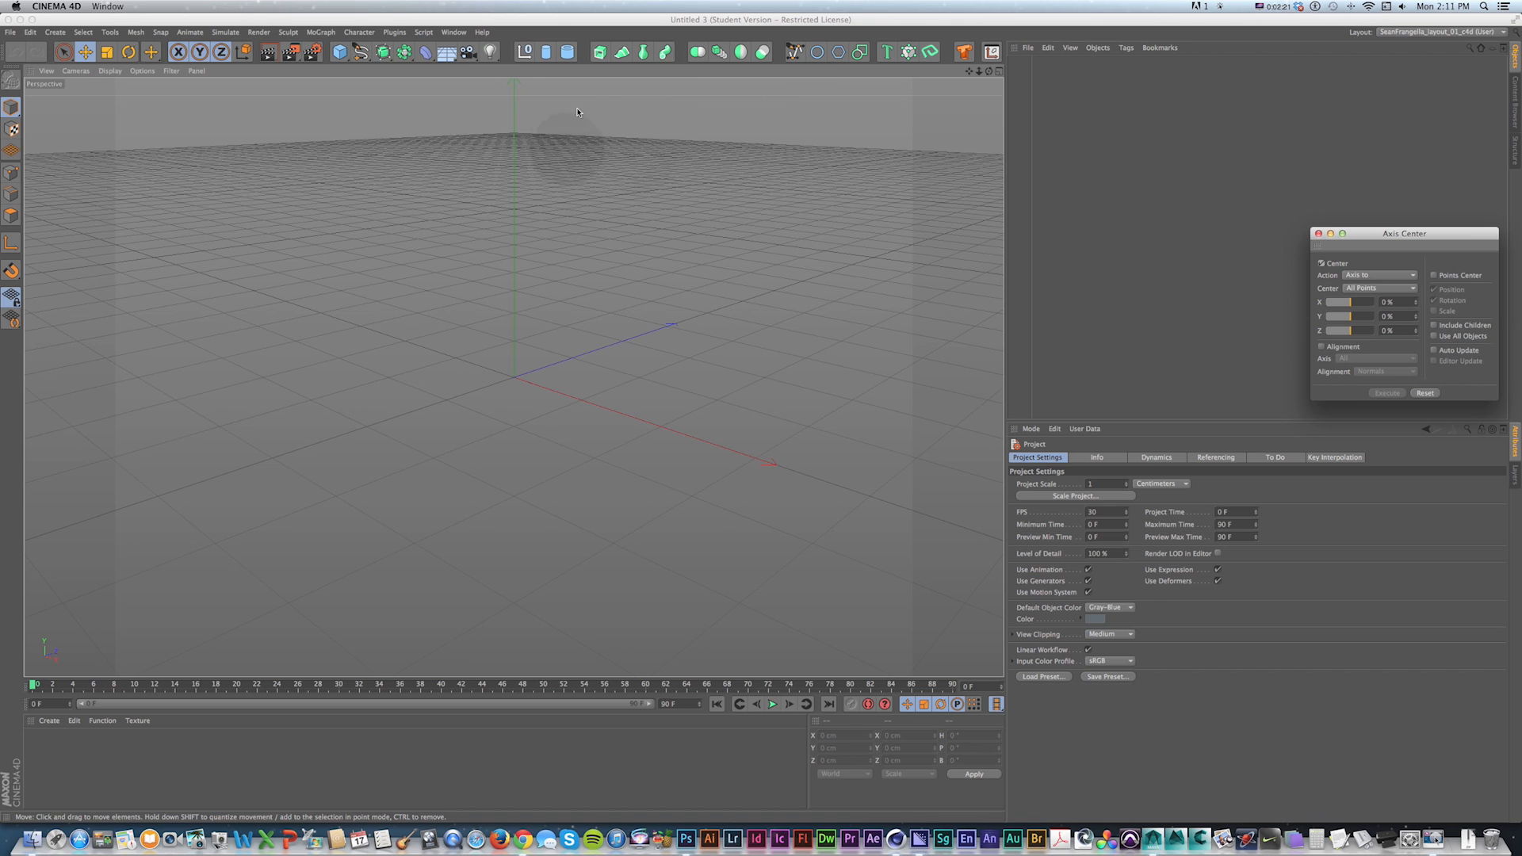
Step: Loft a circle spline with a copy of it placed about 770 cm away along Z, and delete the loft
{"action": "left_click", "coordinate": [816, 52]}
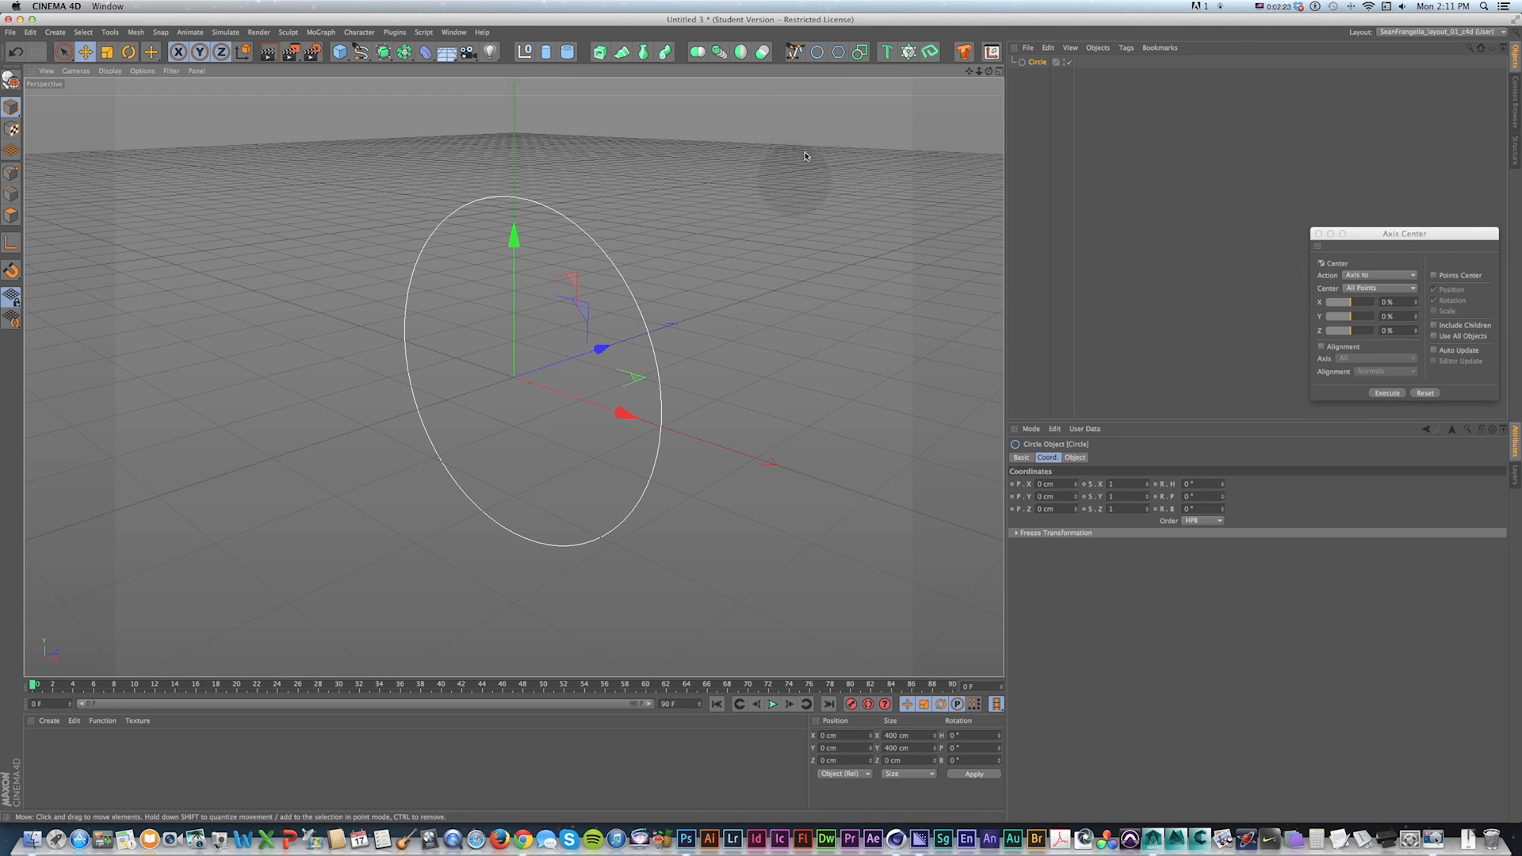
{"action": "key", "text": "super+c"}
{"action": "key", "text": "super+v"}
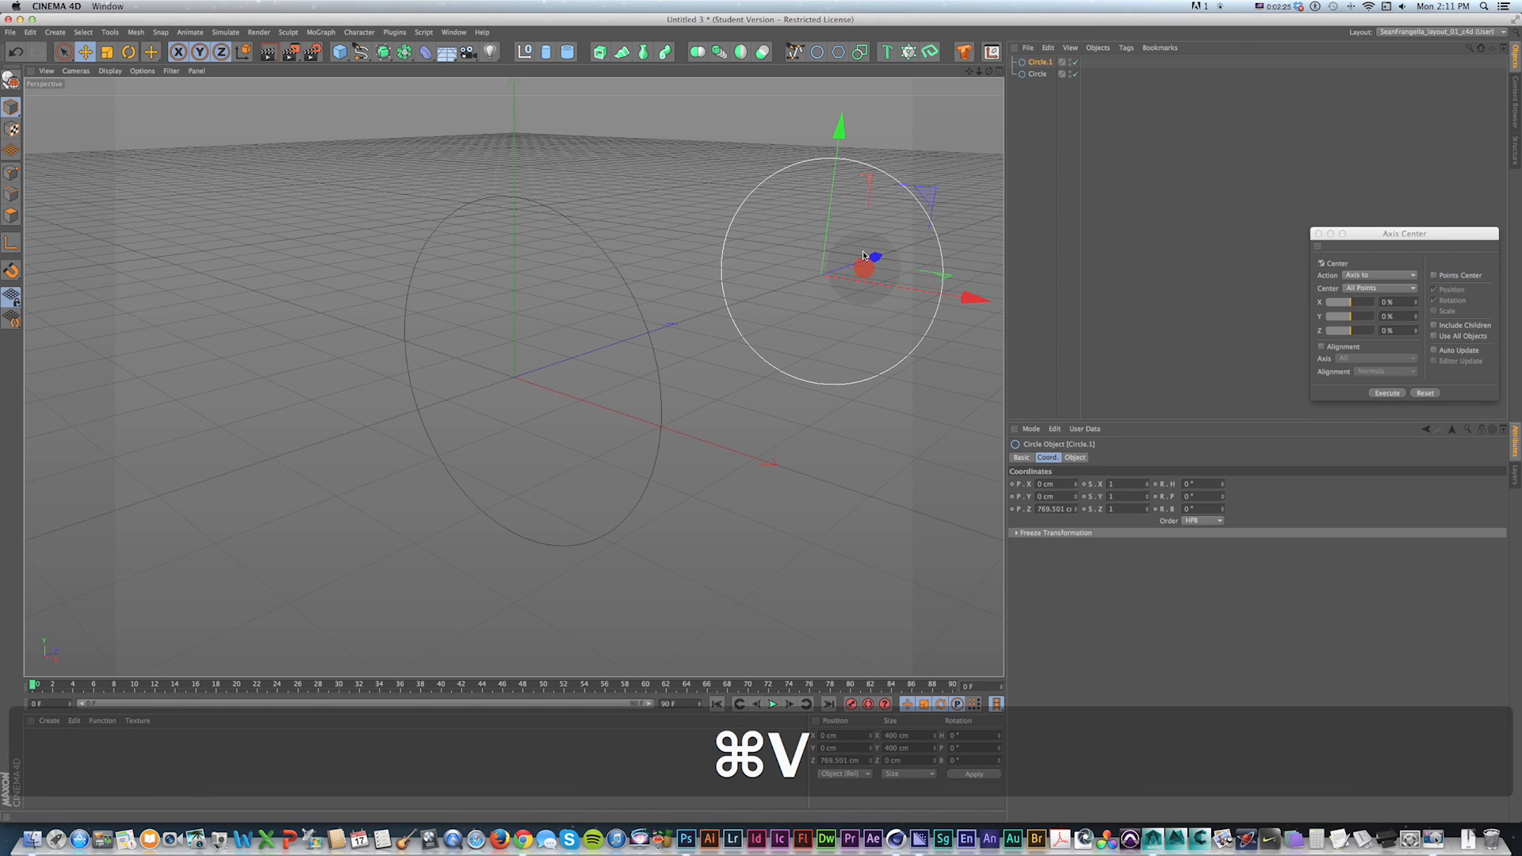
{"action": "left_click", "coordinate": [666, 54]}
{"action": "left_click_drag", "start_coordinate": [1039, 97], "coordinate": [1037, 68]}
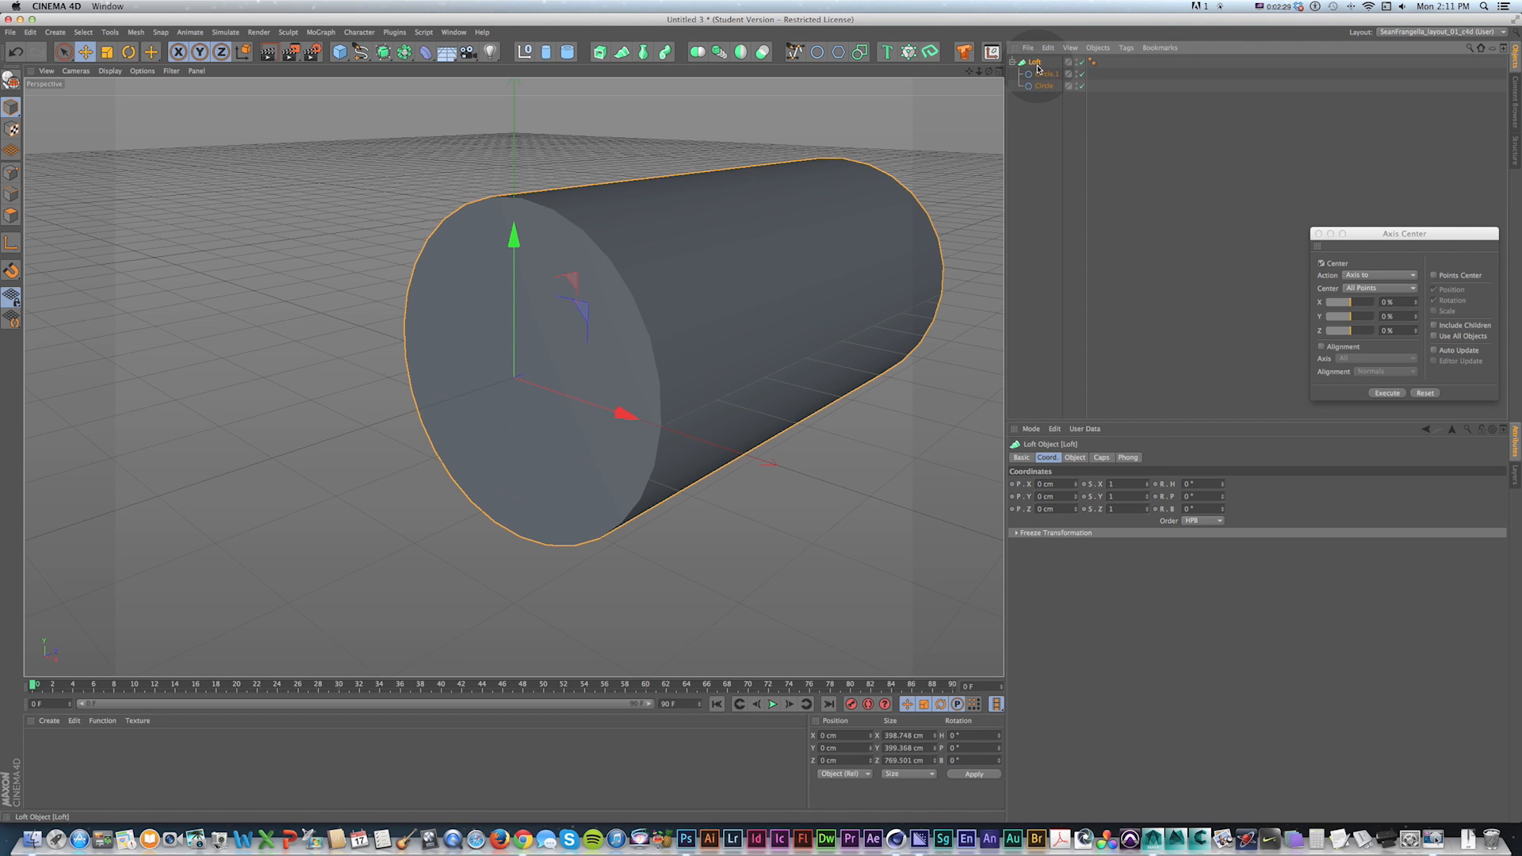
{"action": "key", "text": "Delete"}
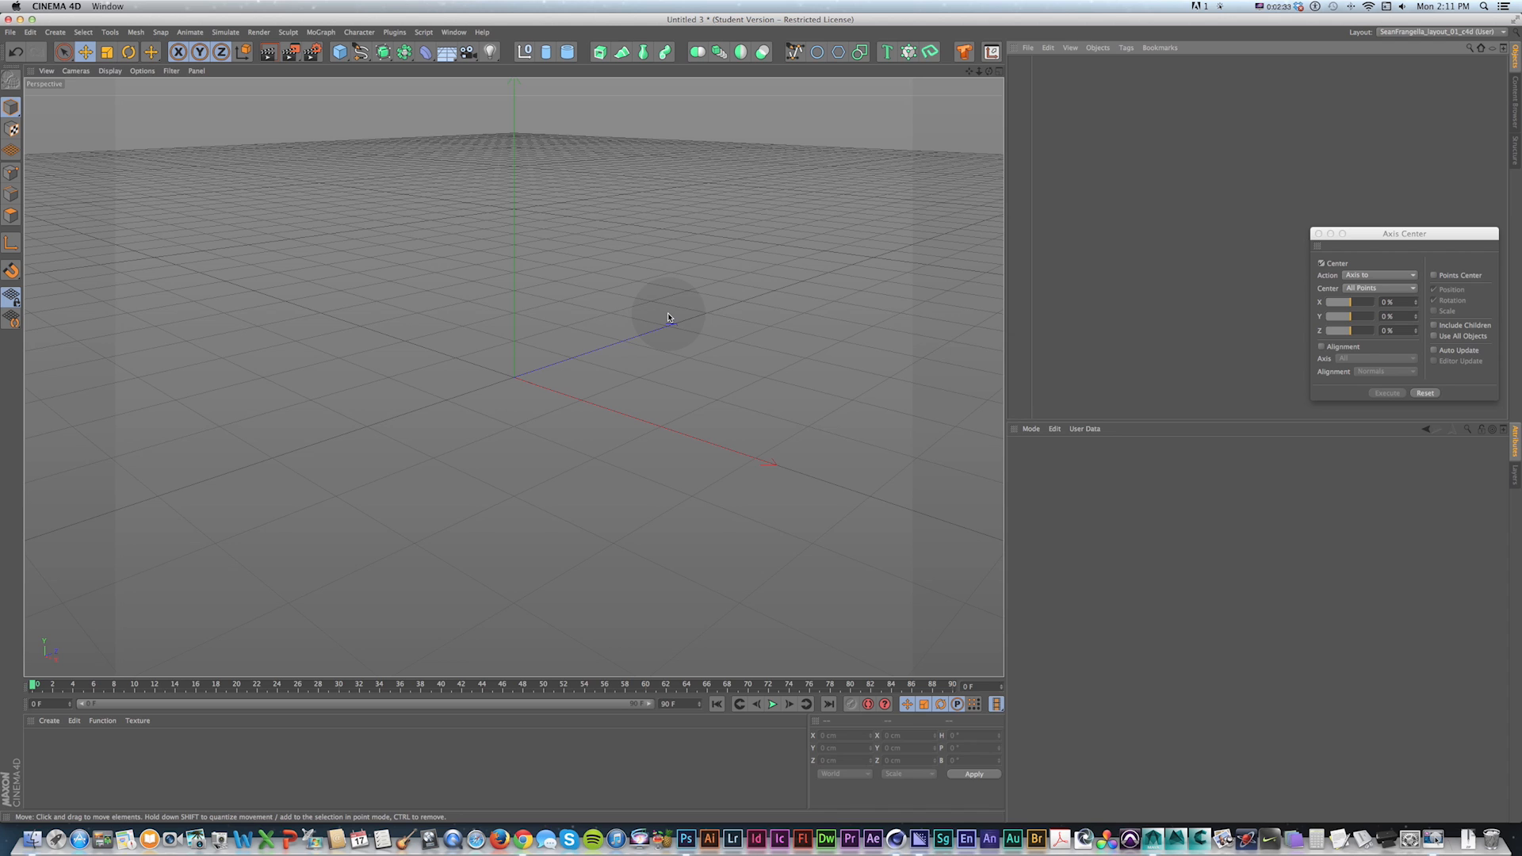
{"action": "key", "text": "v"}
{"action": "mouse_move", "coordinate": [667, 272]}
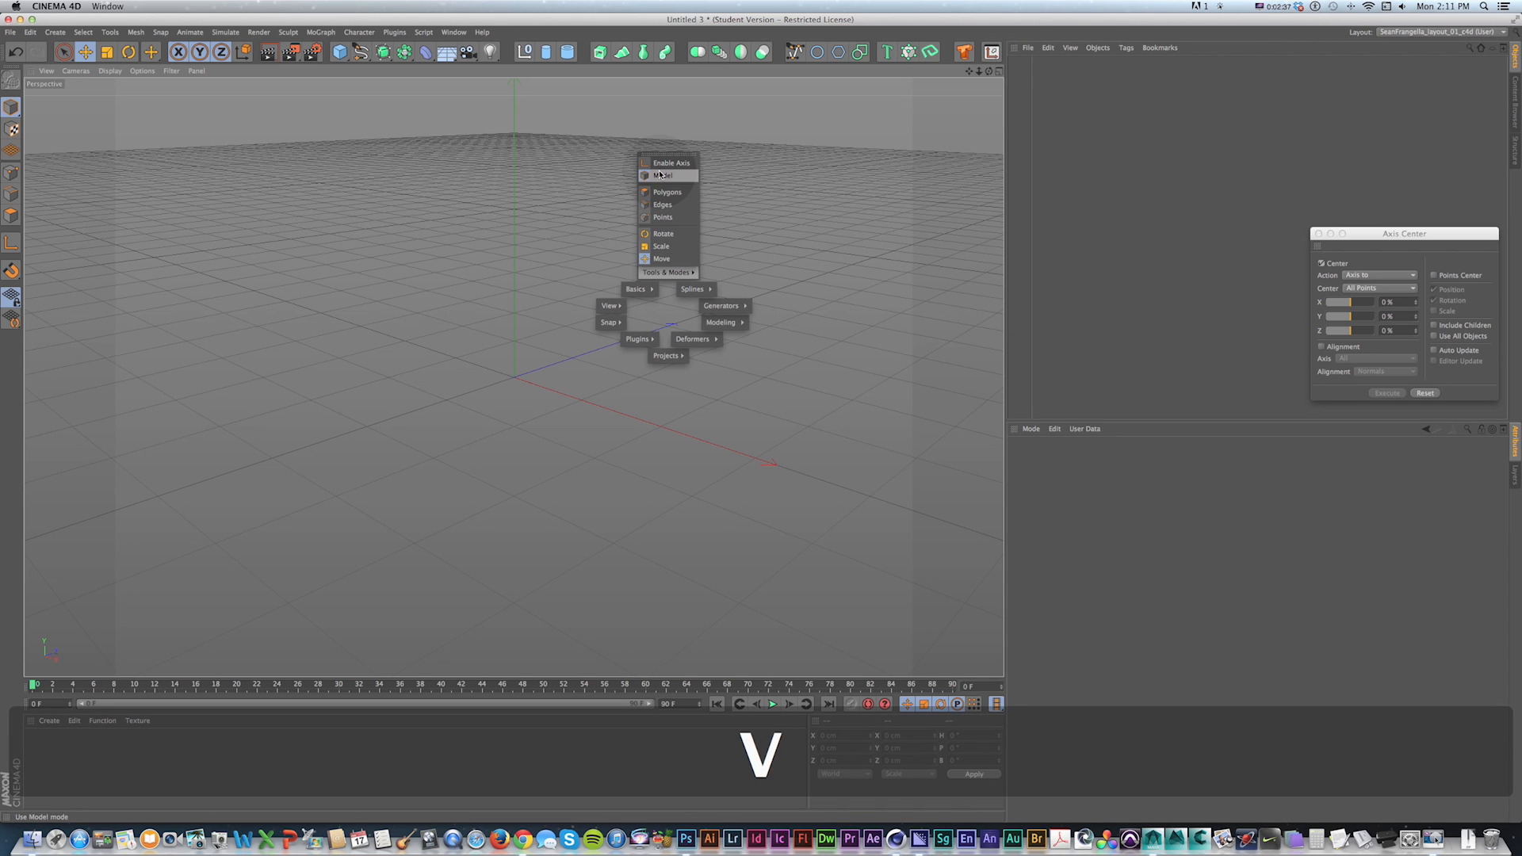
{"action": "left_click", "coordinate": [478, 150]}
Step: Add a cube, make it editable, and select its two visible side faces in Polygons mode
{"action": "left_click", "coordinate": [340, 60]}
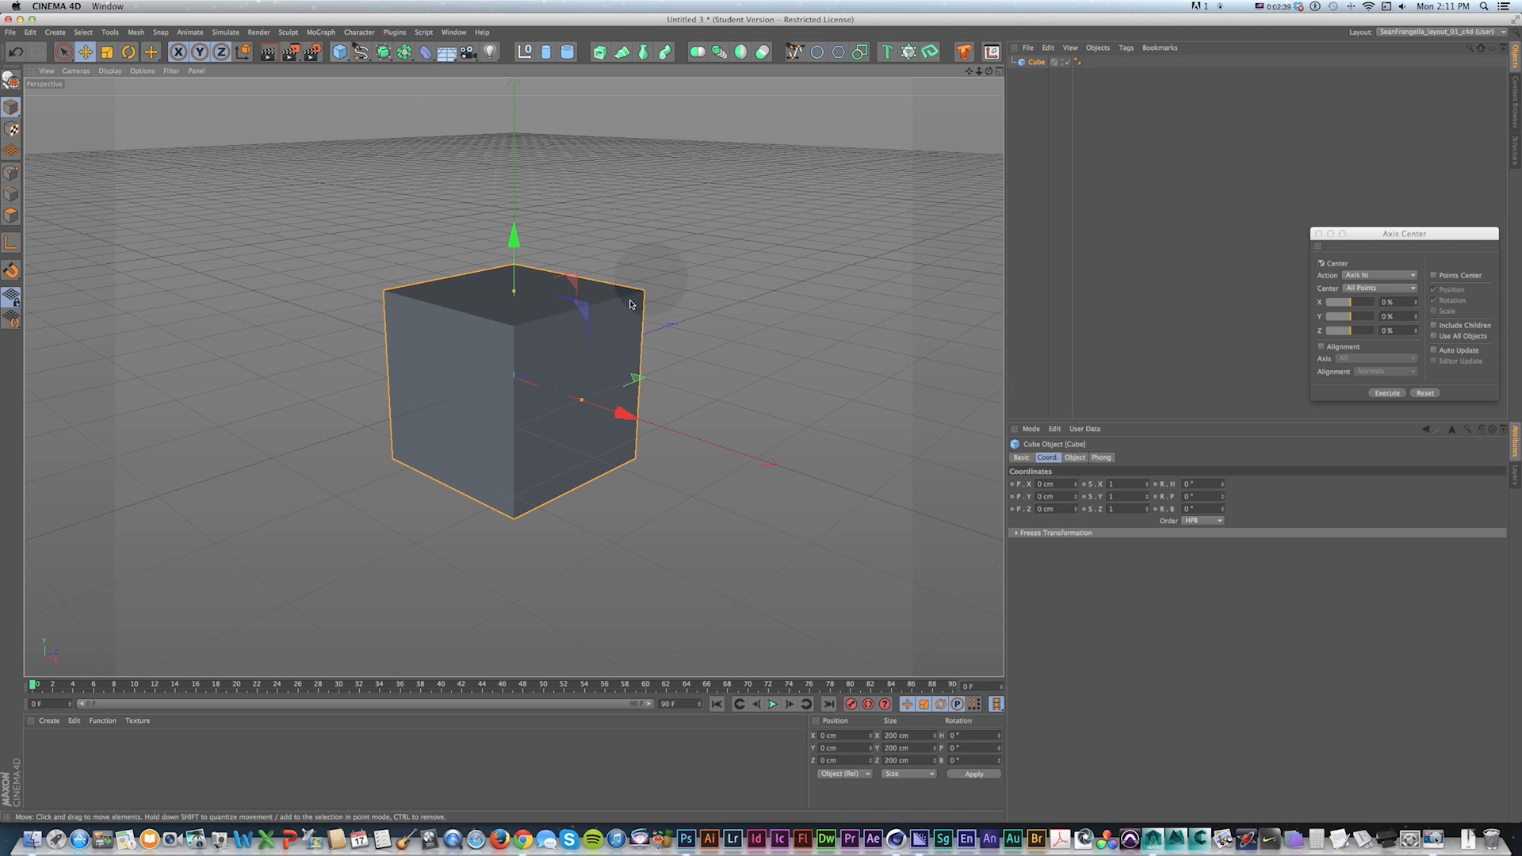
{"action": "key", "text": "c"}
{"action": "key", "text": "v"}
{"action": "mouse_move", "coordinate": [606, 311]}
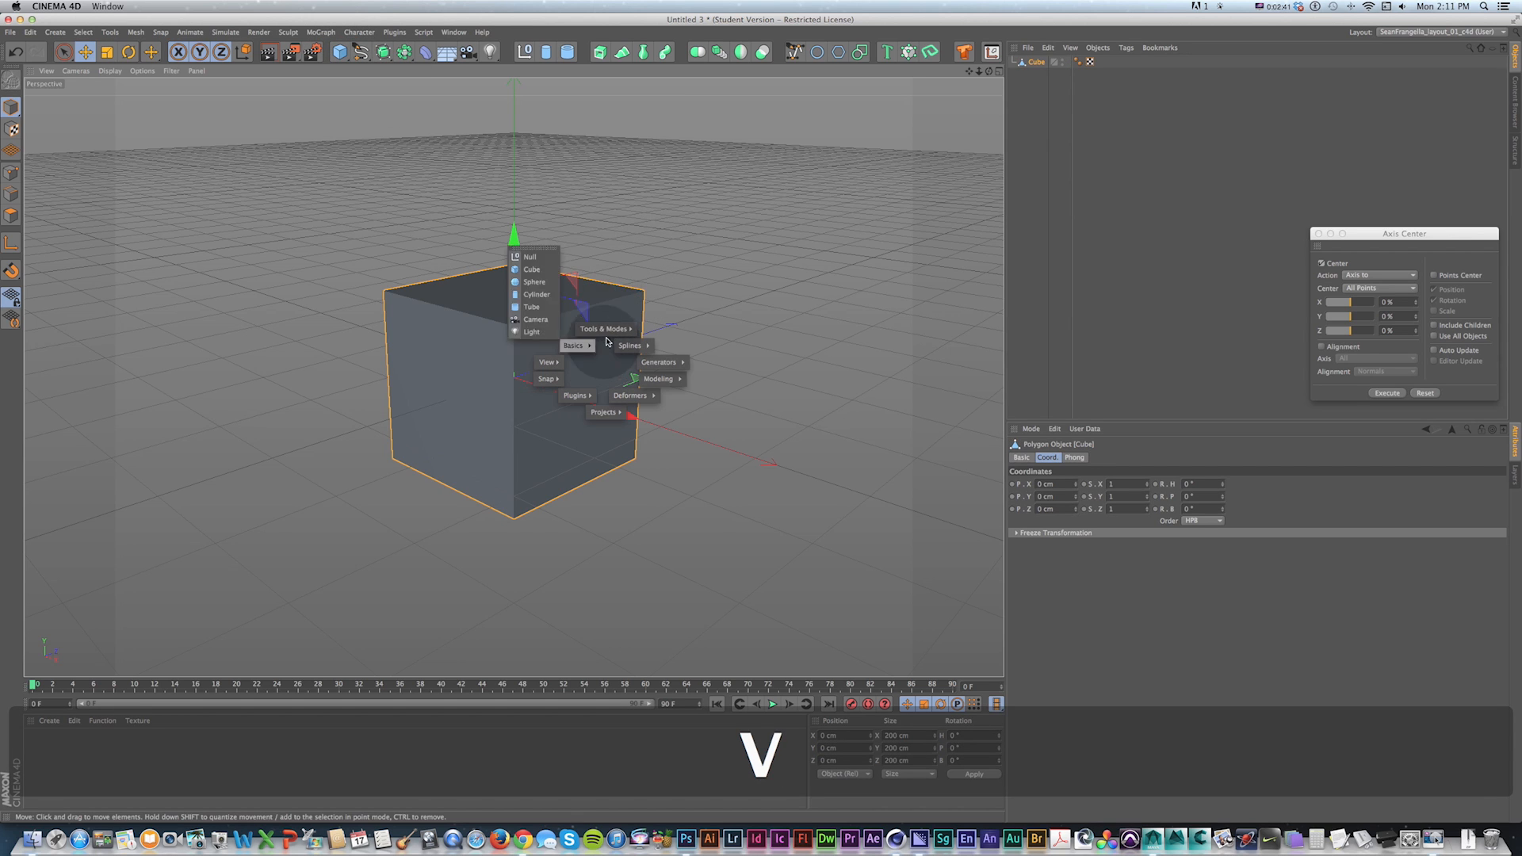
{"action": "left_click", "coordinate": [608, 250]}
{"action": "left_click", "coordinate": [552, 384]}
{"action": "left_click", "coordinate": [462, 383], "text": "shift"}
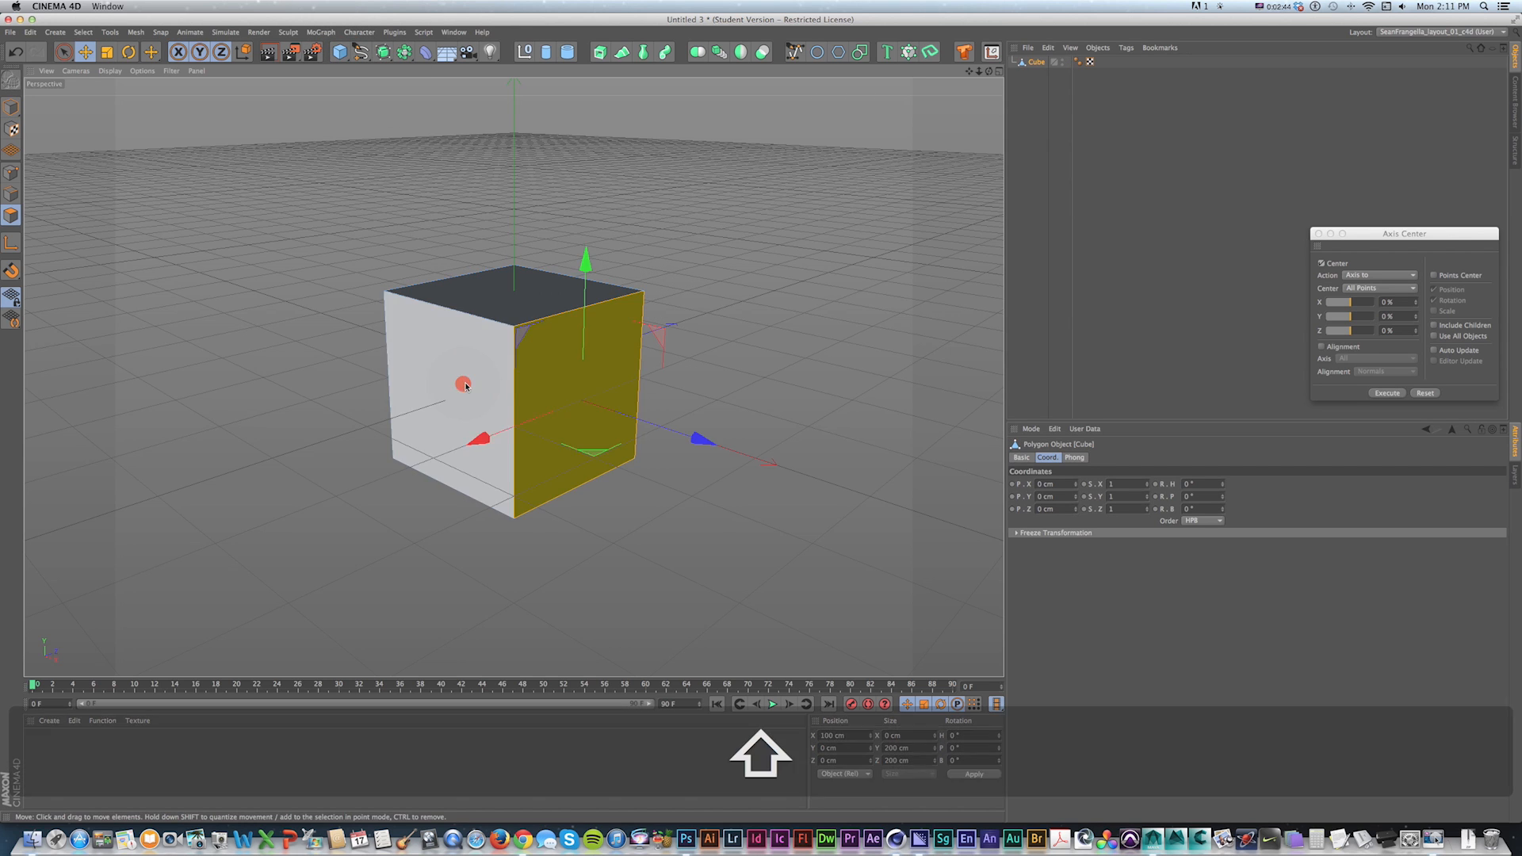
Step: Try scaling the two selected cube faces and undo the scaling
{"action": "key", "text": "t"}
{"action": "left_click_drag", "start_coordinate": [780, 339], "coordinate": [971, 311]}
{"action": "key", "text": "super+z"}
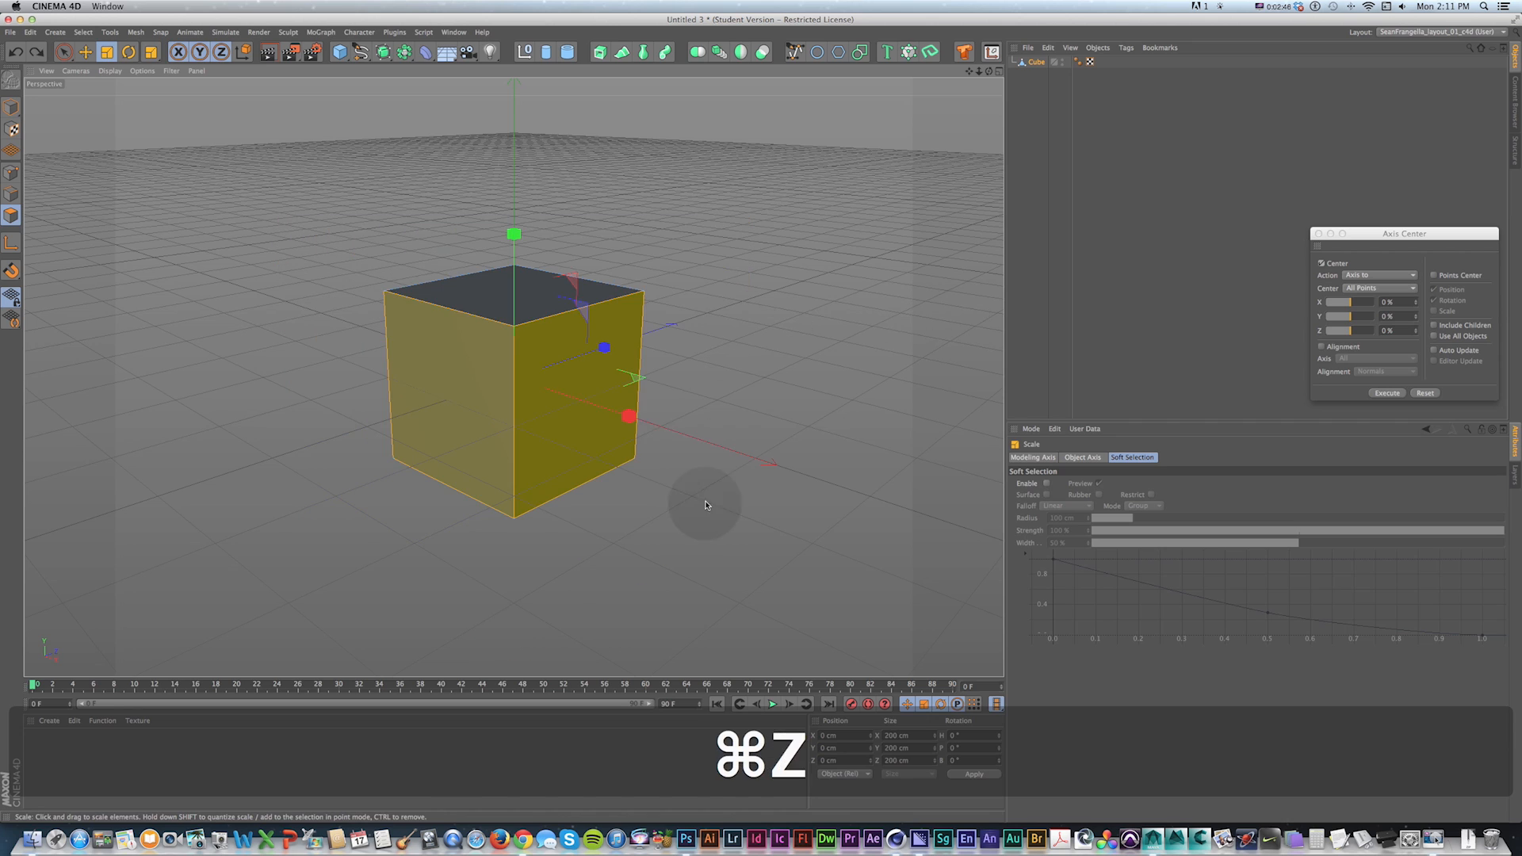
{"action": "key", "text": "v"}
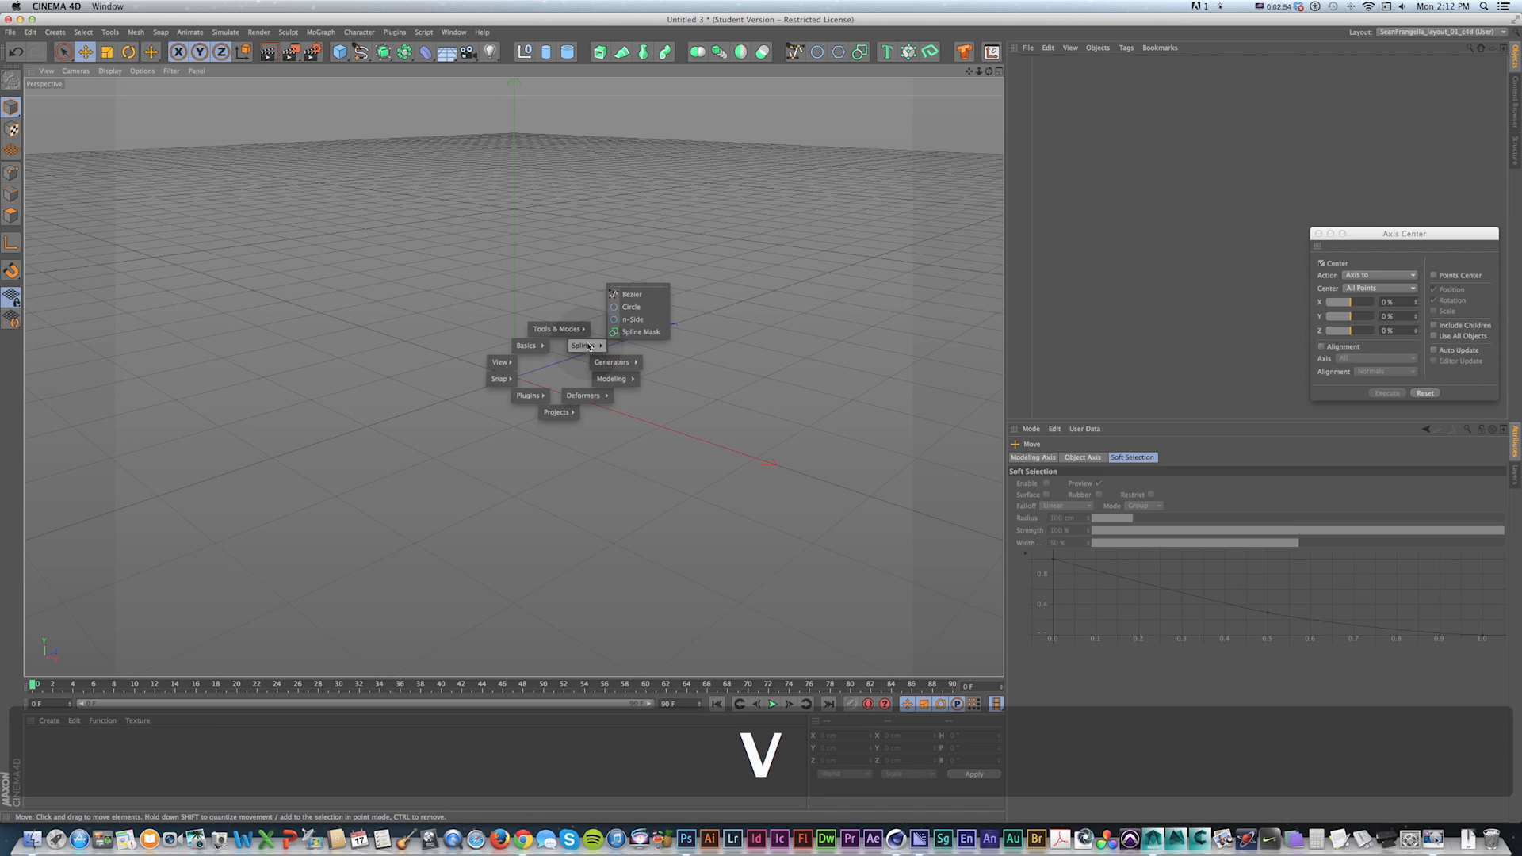
{"action": "mouse_move", "coordinate": [577, 353]}
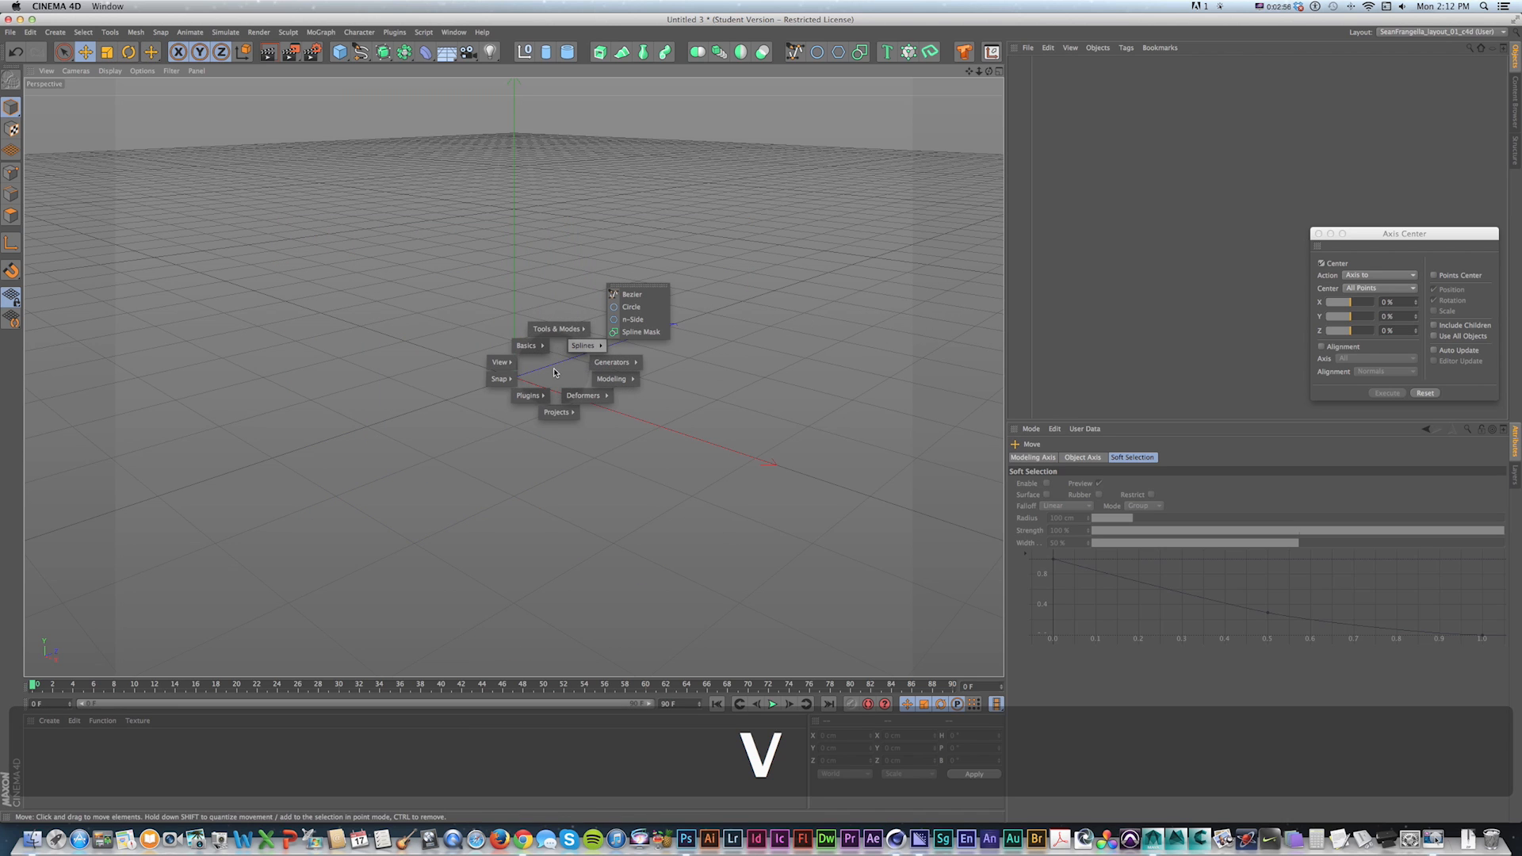
{"action": "left_click", "coordinate": [559, 366]}
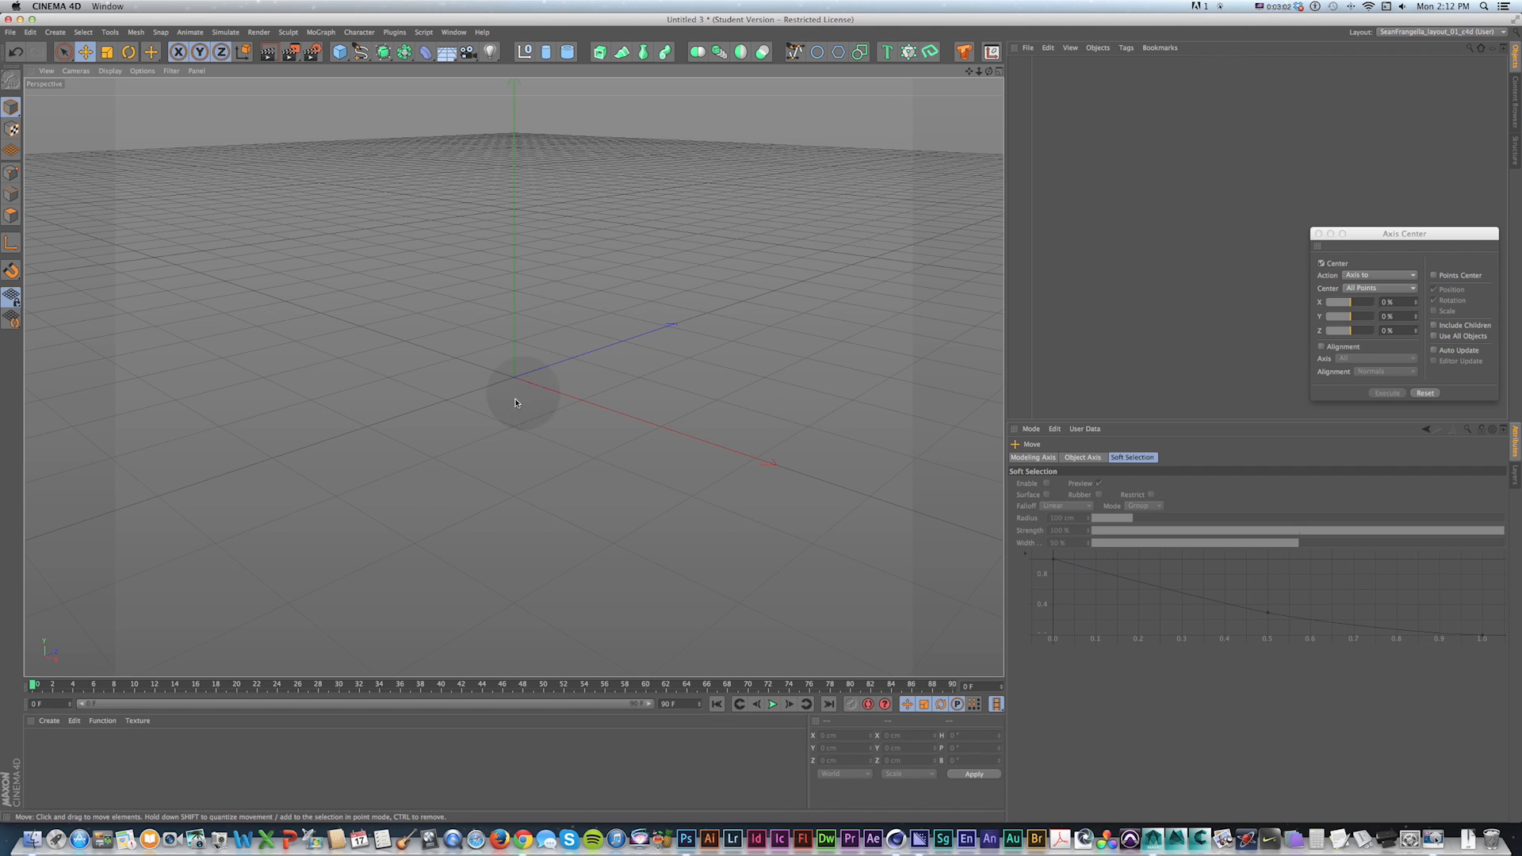
{"action": "key", "text": "v"}
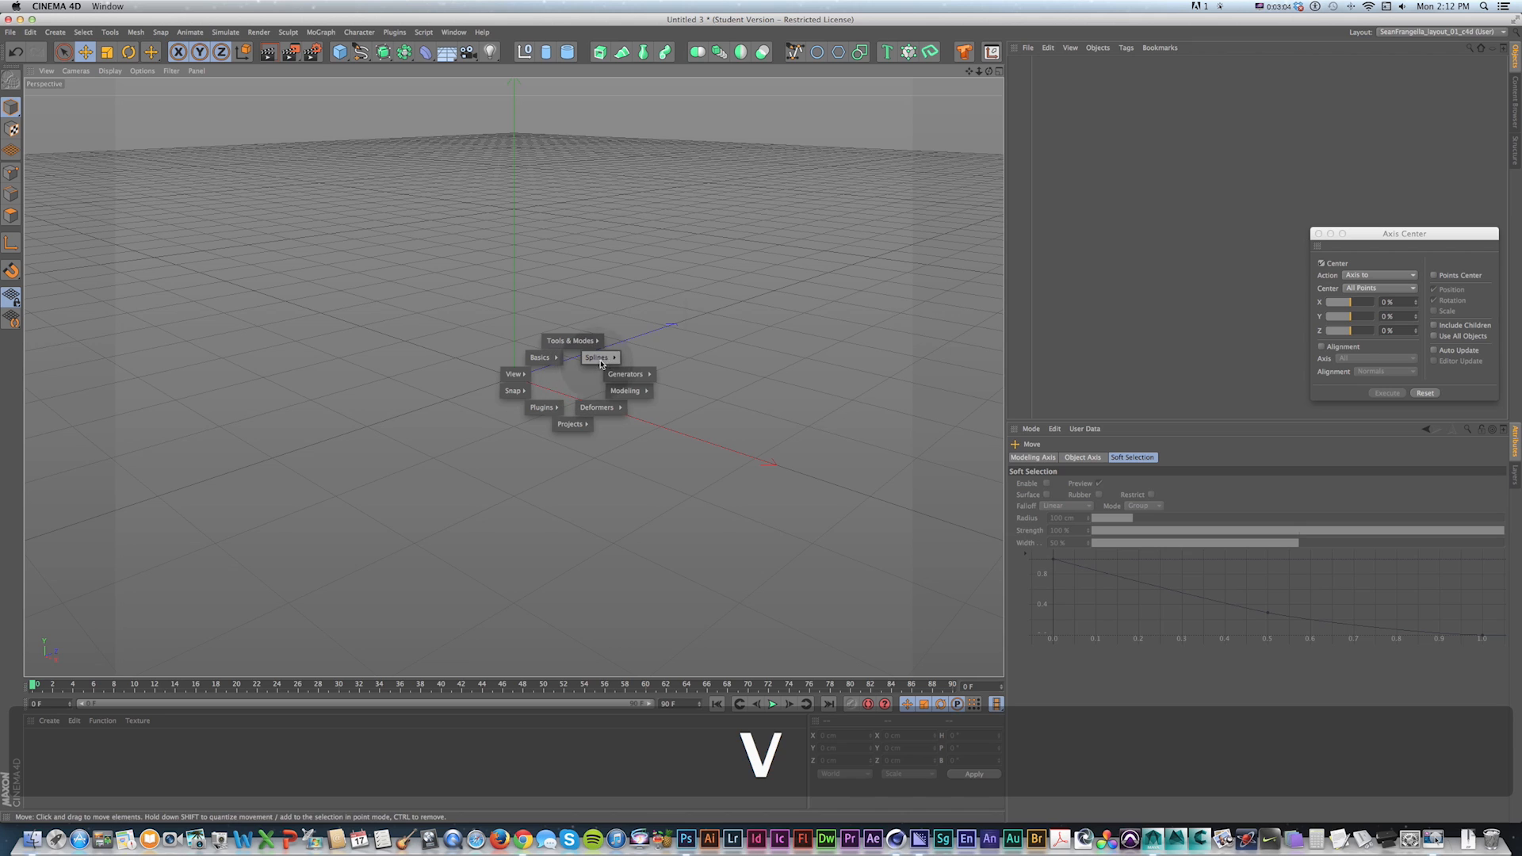
{"action": "mouse_move", "coordinate": [601, 407]}
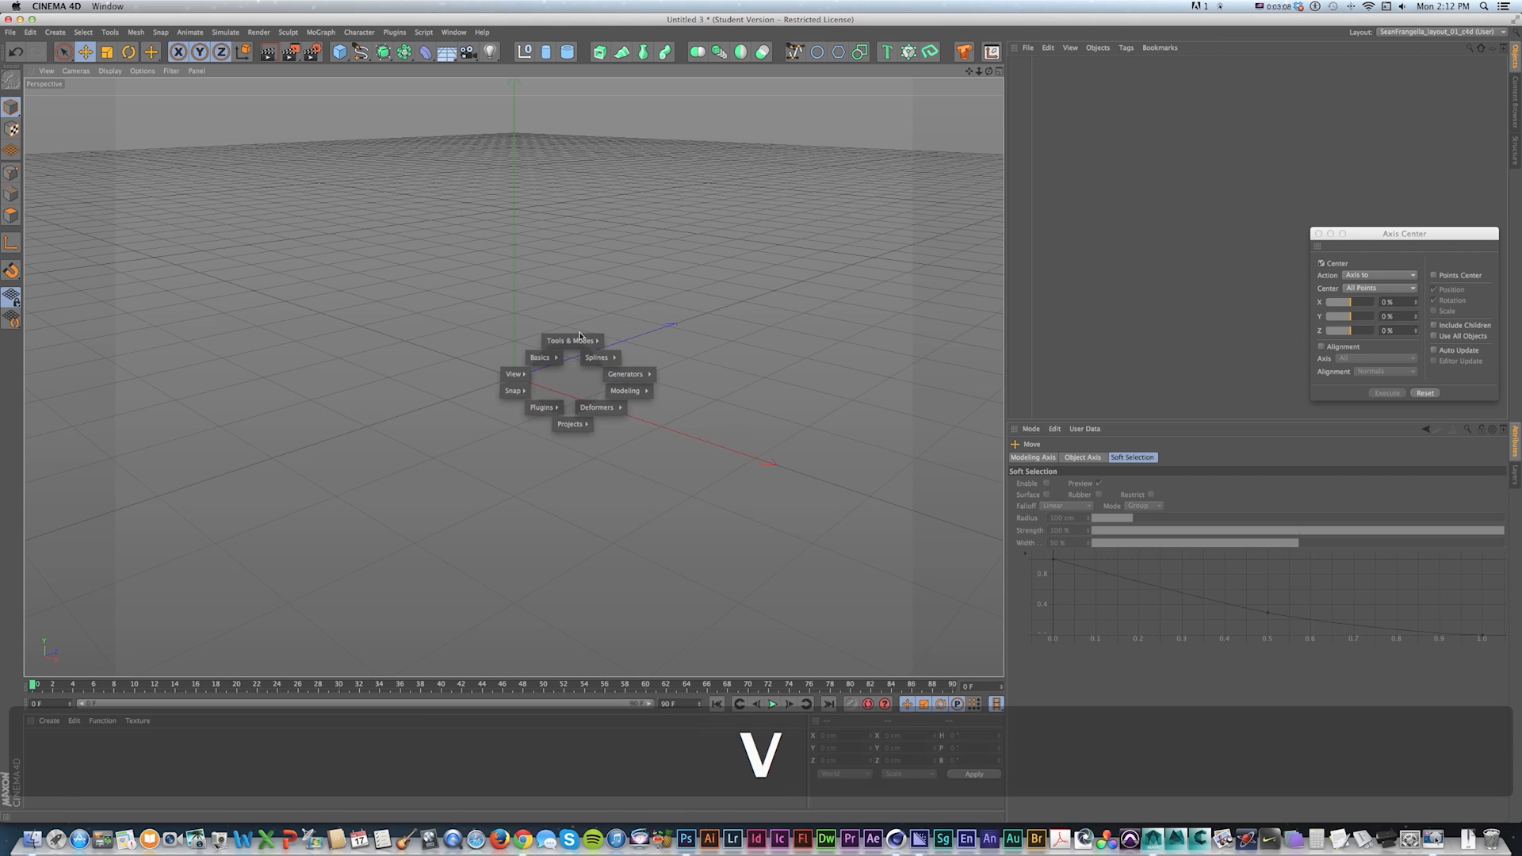
Step: Add a cube primitive and set its X, Y and Z segments to 2 each
{"action": "key", "text": "v"}
{"action": "mouse_move", "coordinate": [579, 333]}
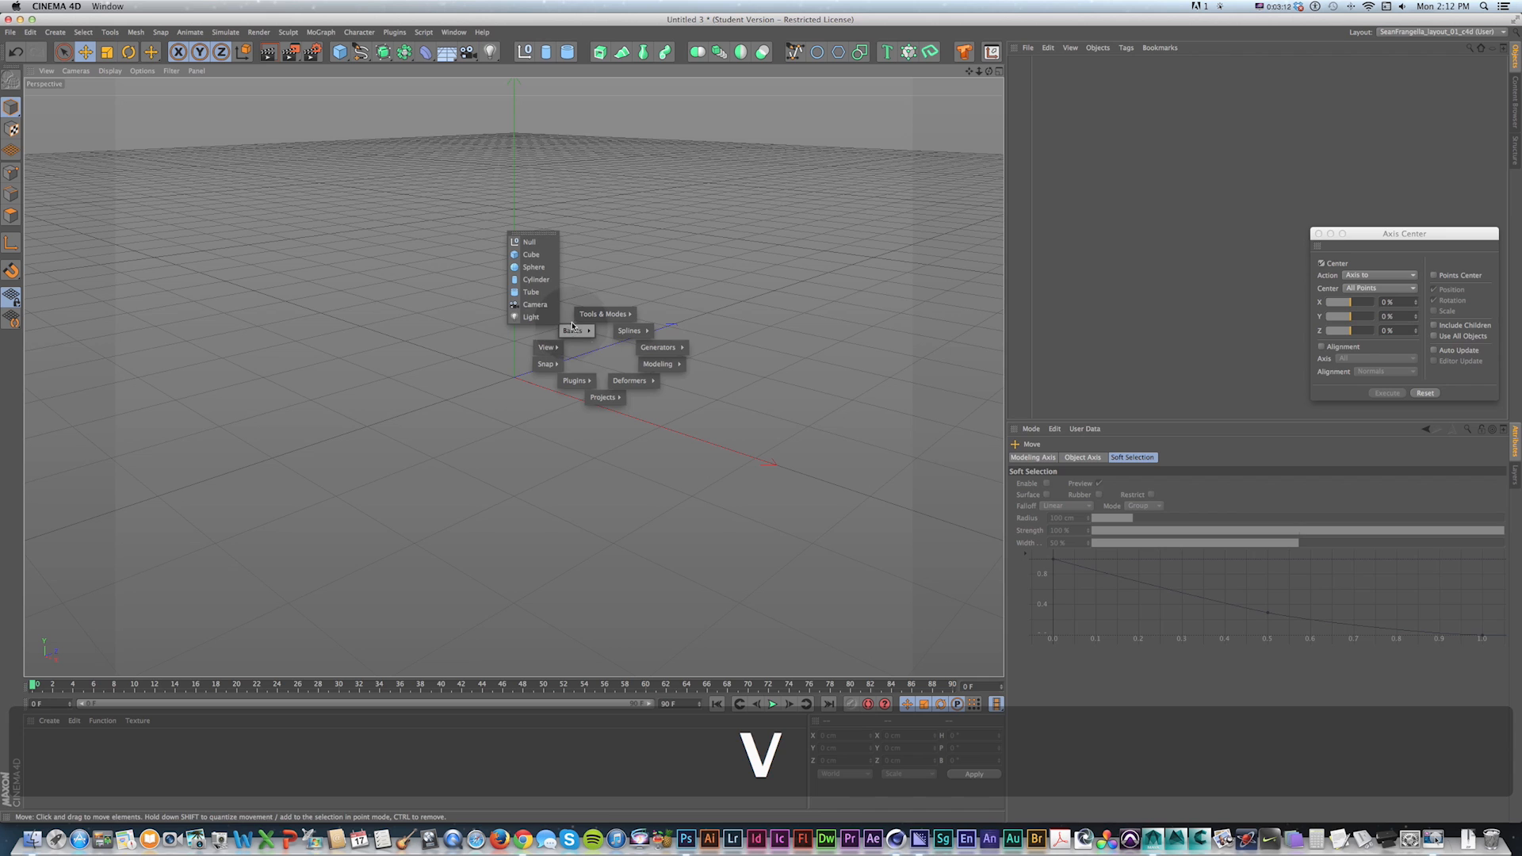
{"action": "left_click", "coordinate": [531, 255]}
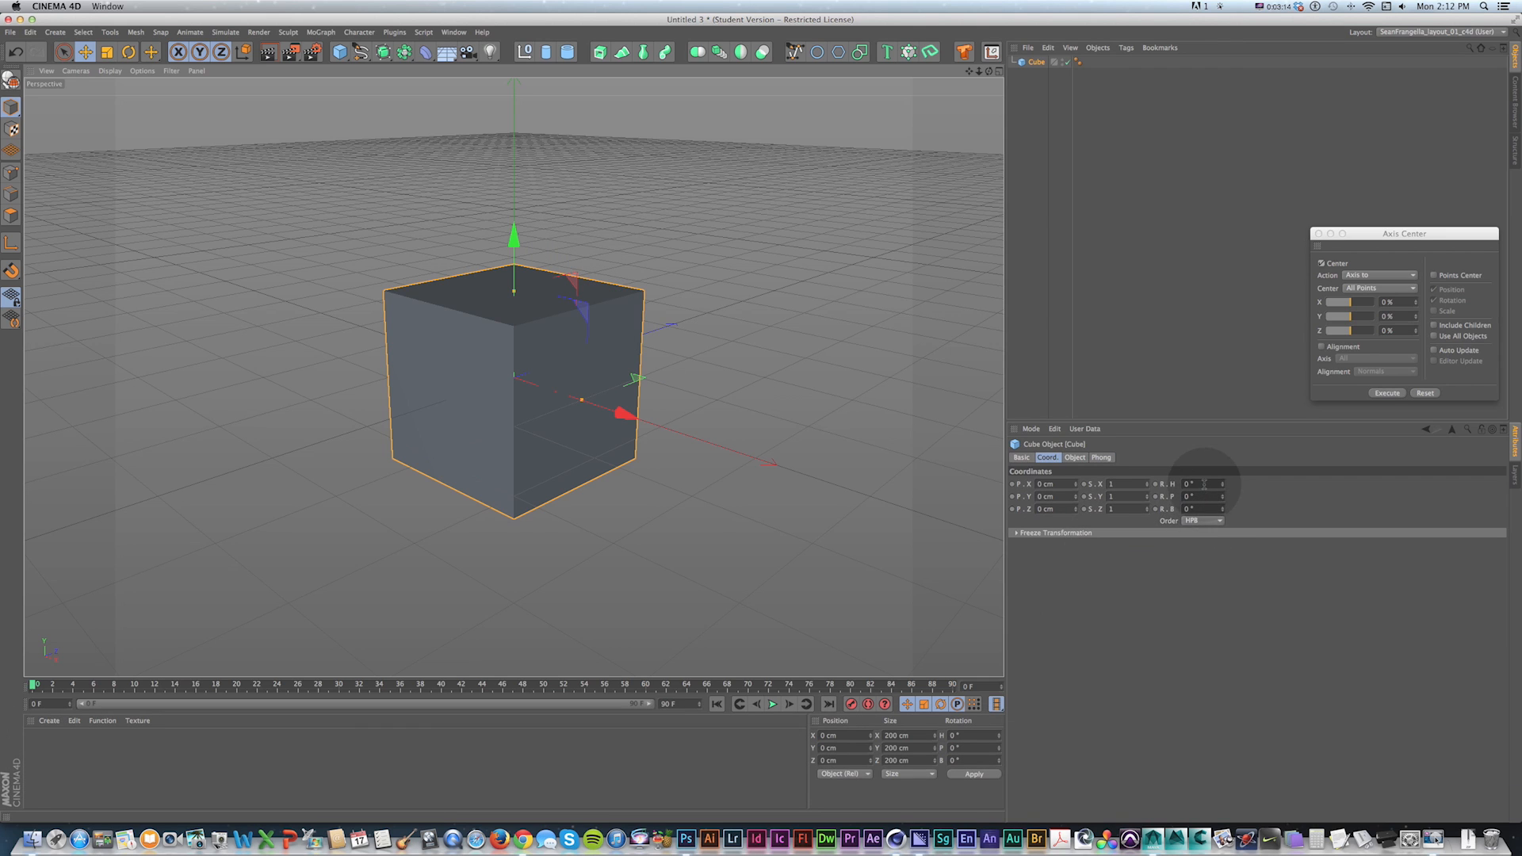
{"action": "left_click", "coordinate": [1075, 457]}
{"action": "double_click", "coordinate": [1150, 483]}
{"action": "type", "text": "2"}
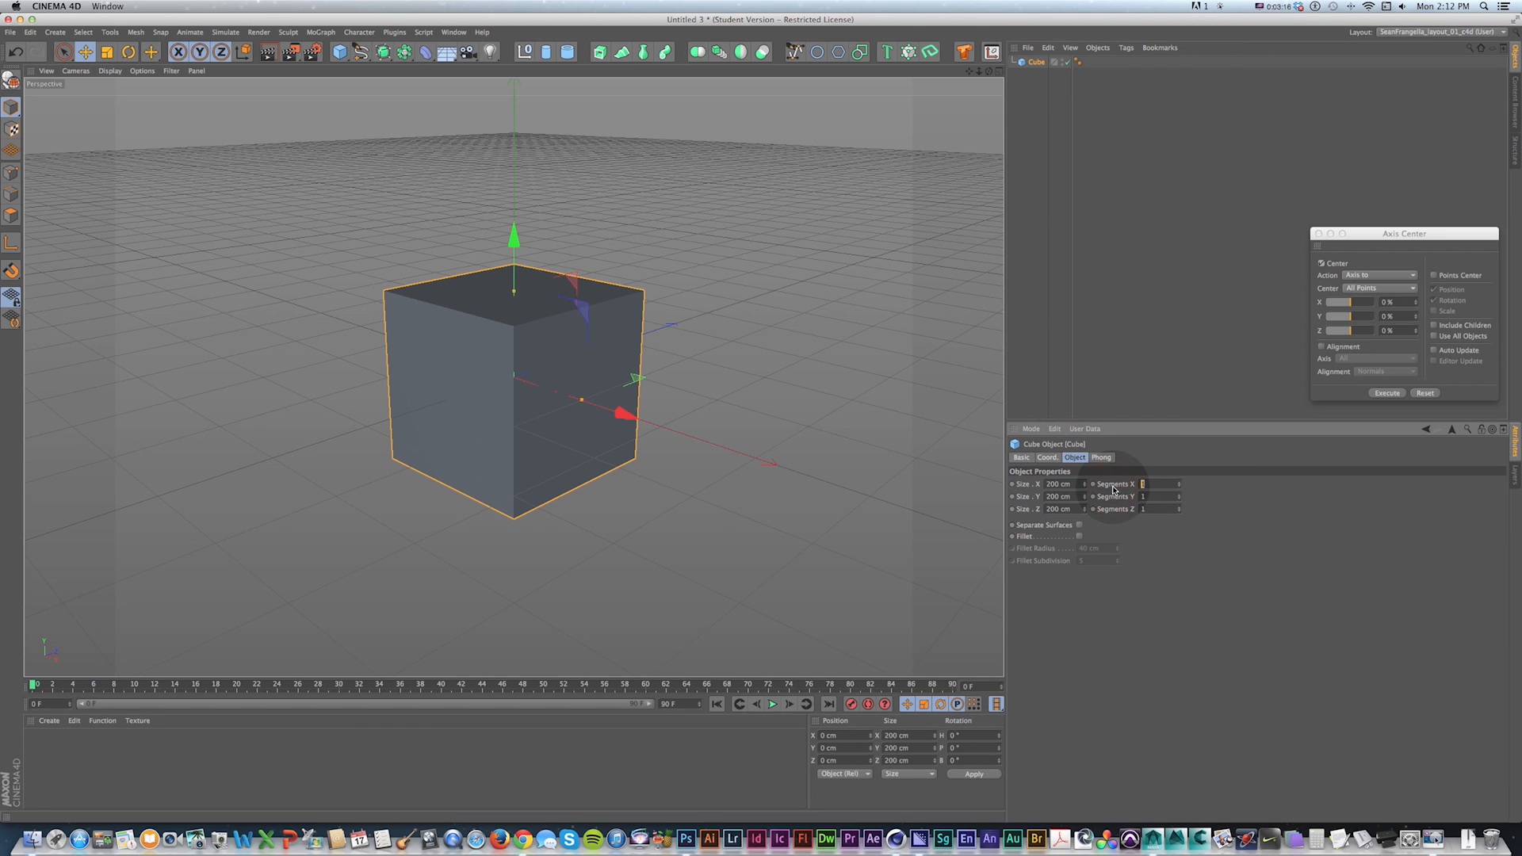
{"action": "key", "text": "Tab"}
{"action": "type", "text": "2"}
{"action": "key", "text": "Tab"}
{"action": "type", "text": "2"}
{"action": "key", "text": "Return"}
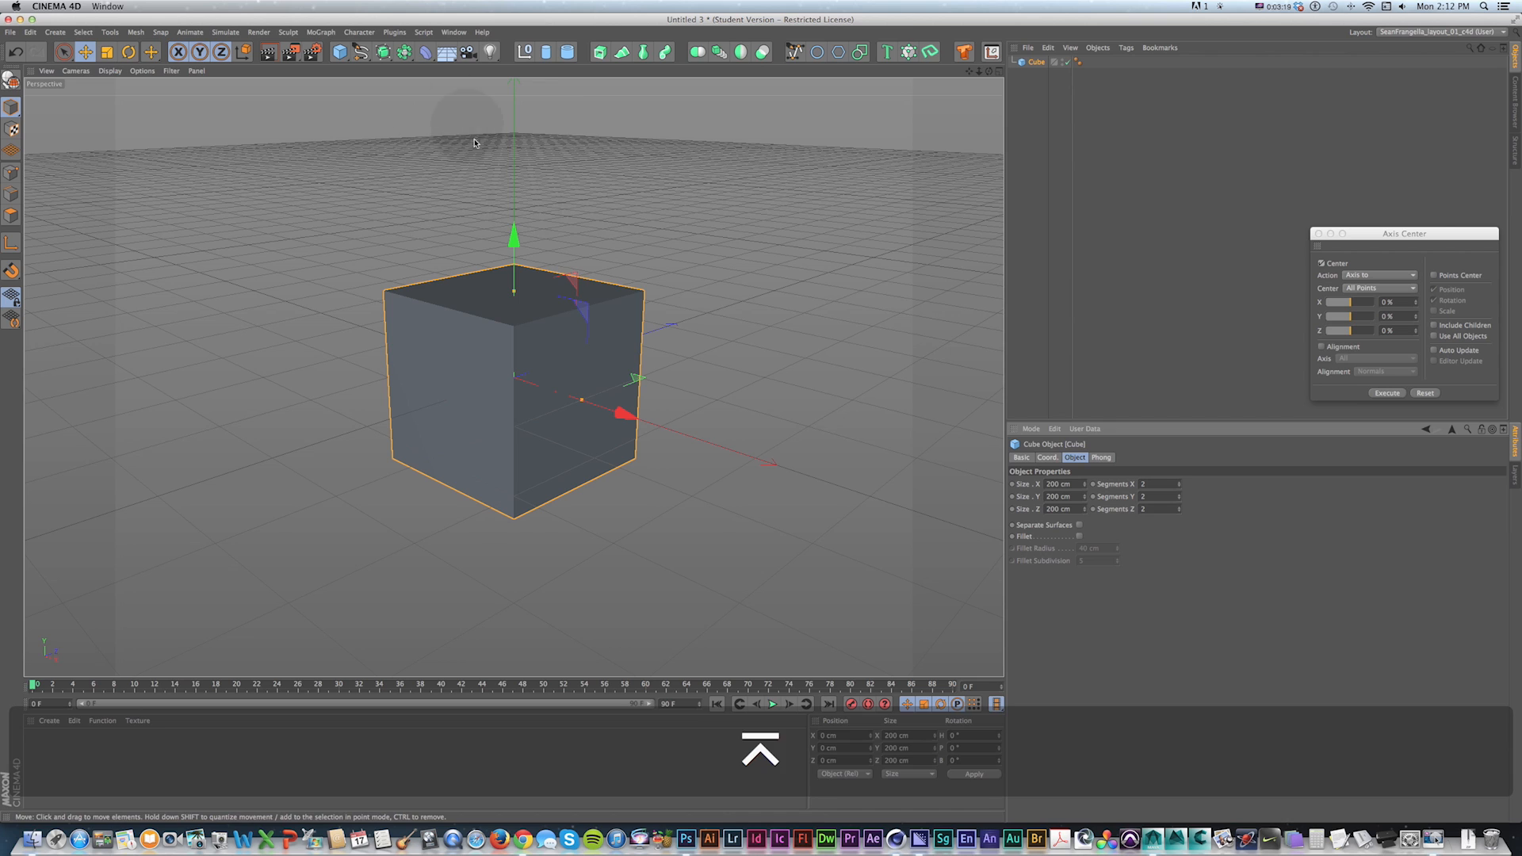
Step: Add a Bend deformer, make it a child of the cube, and set its strength to 57°
{"action": "key", "text": "v"}
{"action": "left_click", "coordinate": [693, 370]}
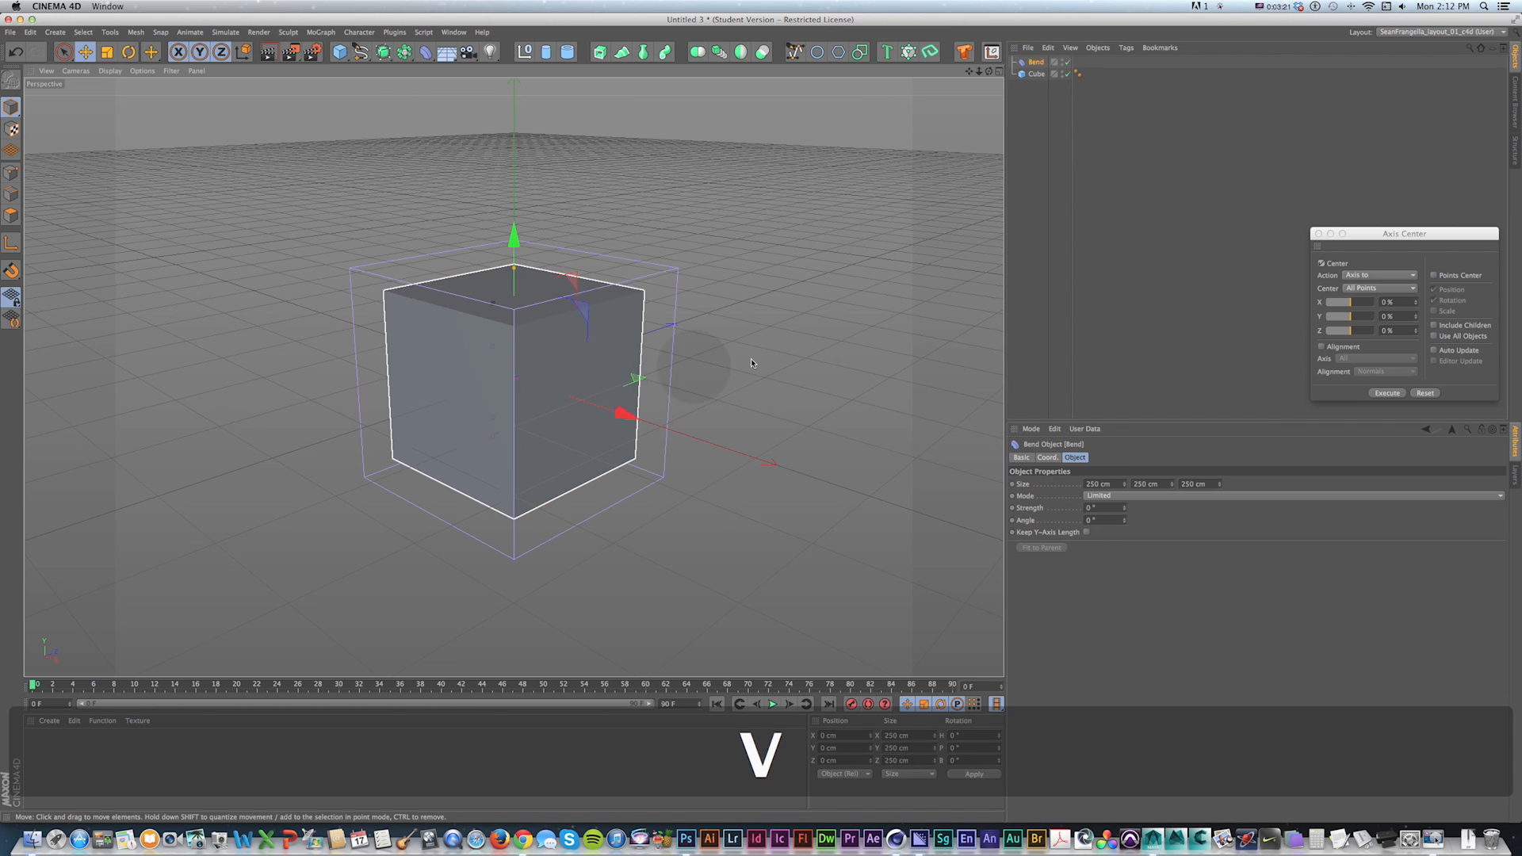
{"action": "left_click_drag", "start_coordinate": [1035, 64], "coordinate": [1033, 68]}
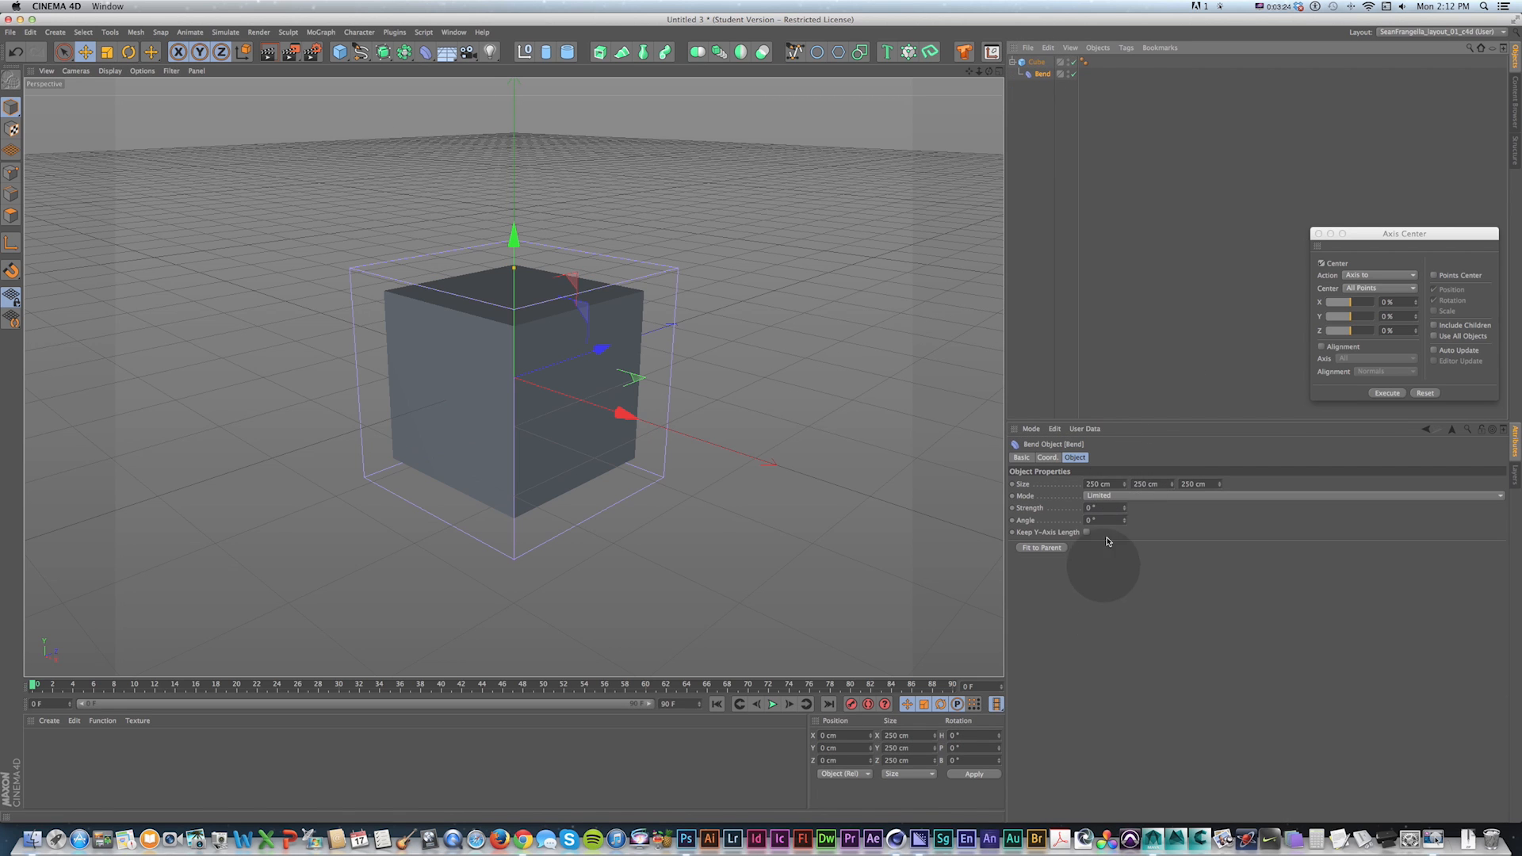
{"action": "left_click_drag", "start_coordinate": [1124, 508], "coordinate": [1124, 505]}
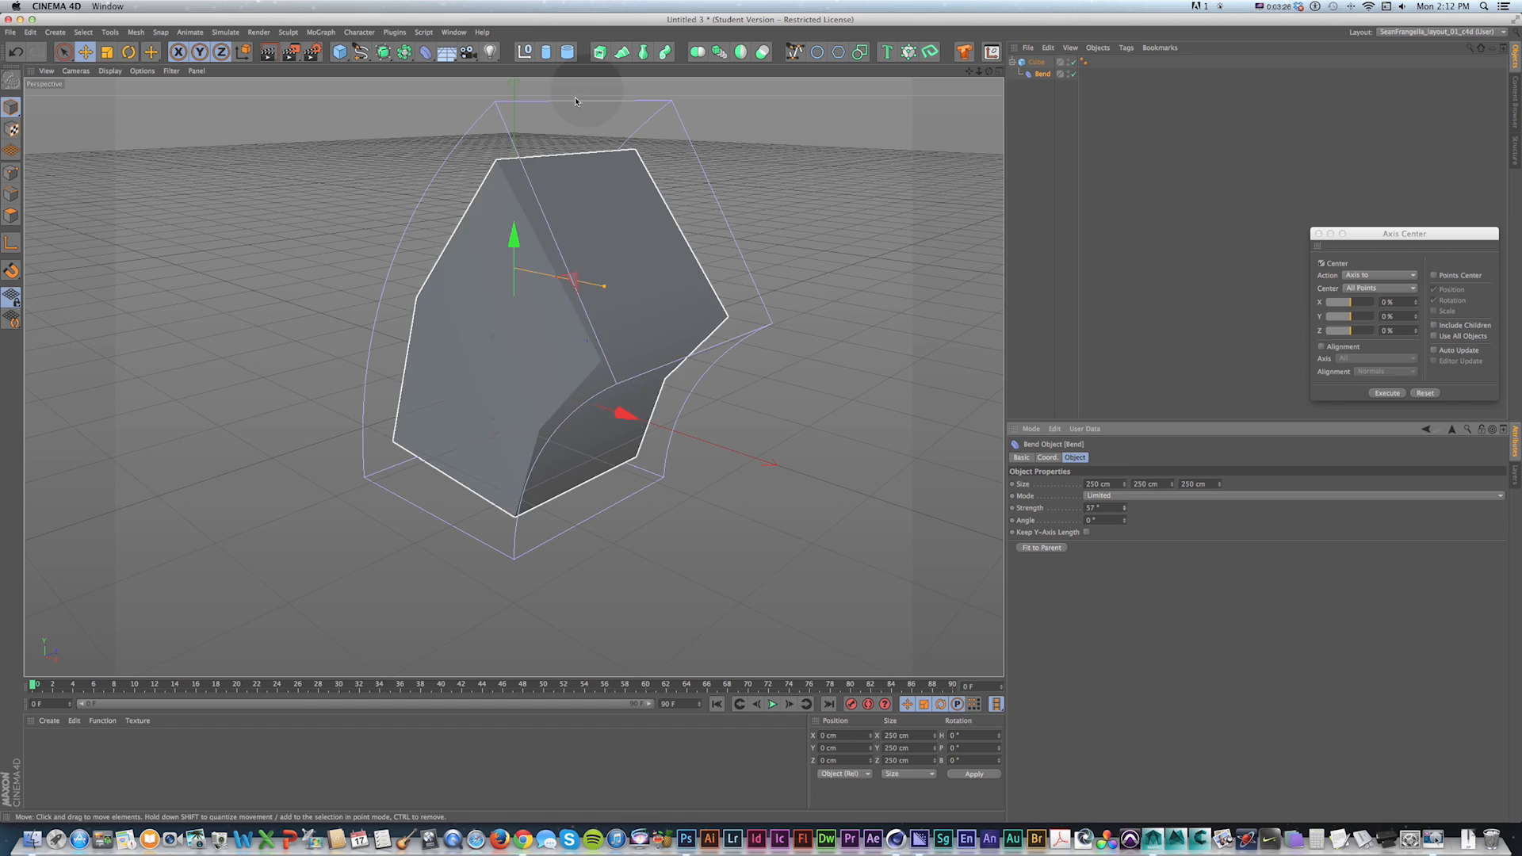
{"action": "key", "text": "v"}
{"action": "mouse_move", "coordinate": [603, 478]}
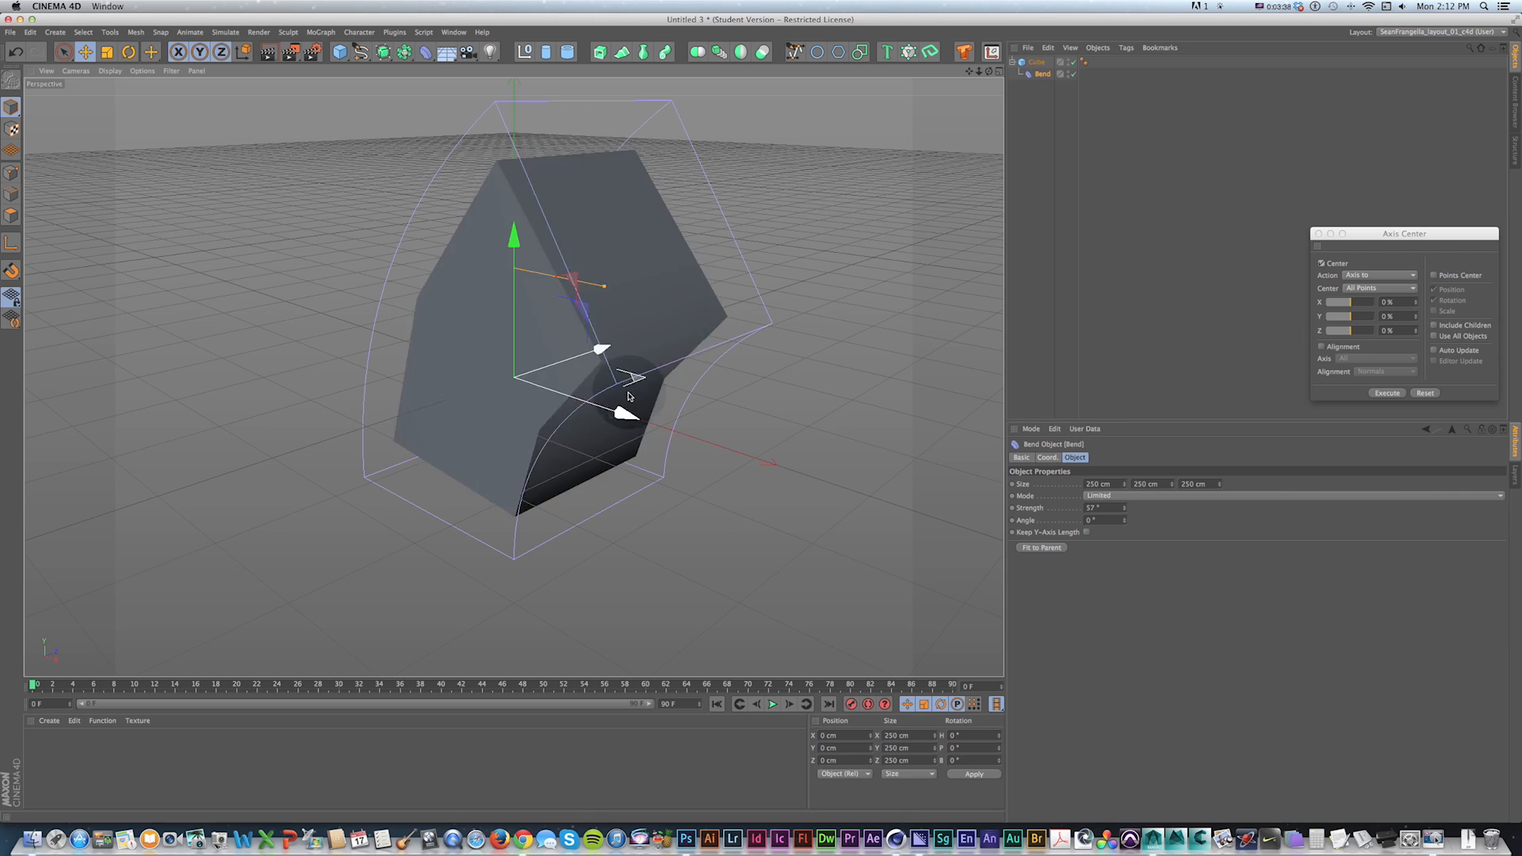
{"action": "key", "text": "v"}
{"action": "mouse_move", "coordinate": [688, 387]}
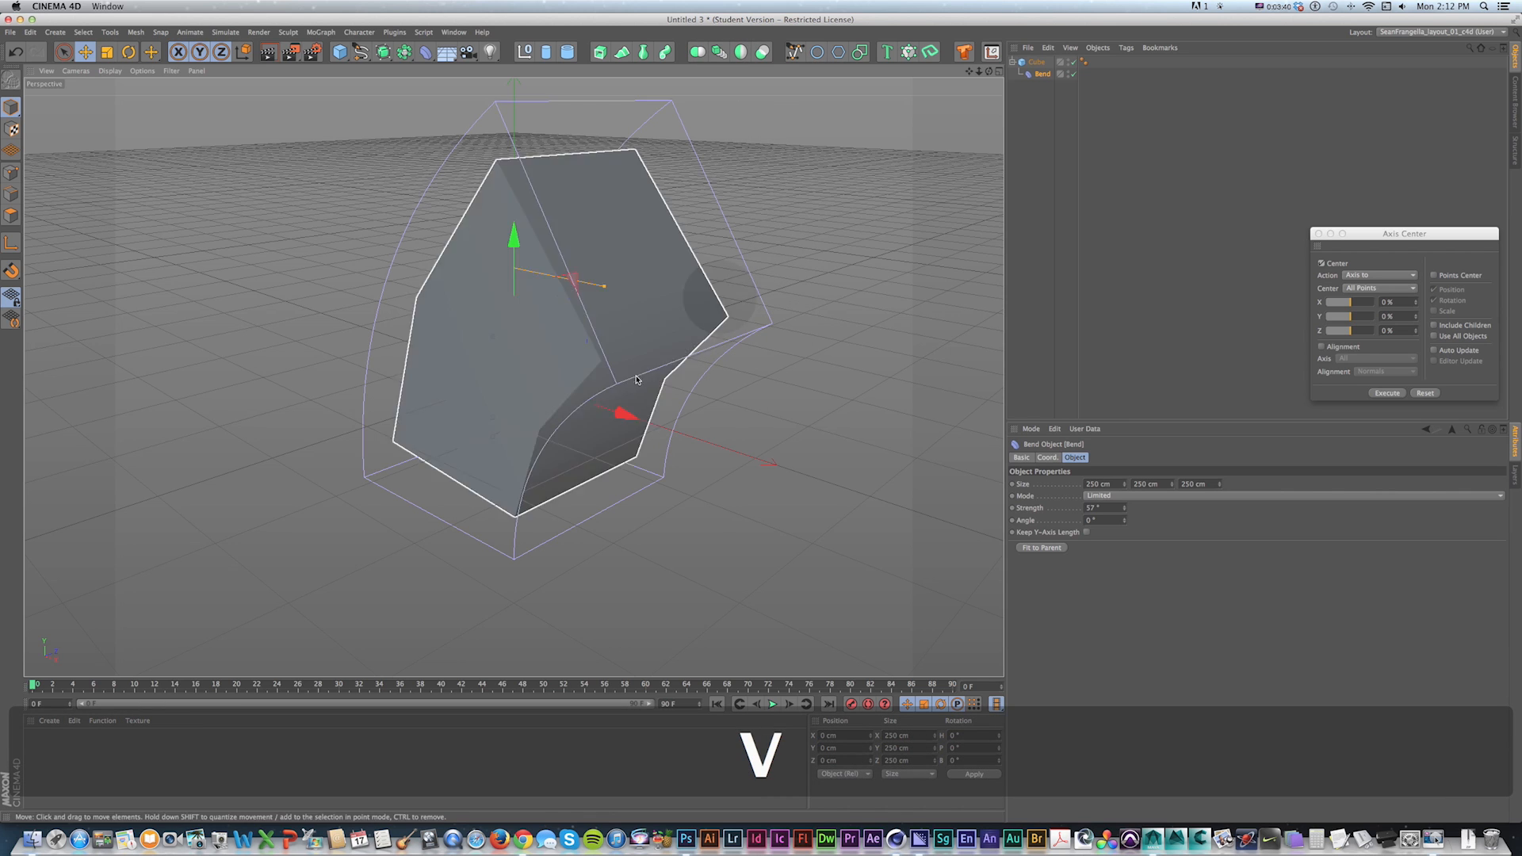
{"action": "key", "text": "v"}
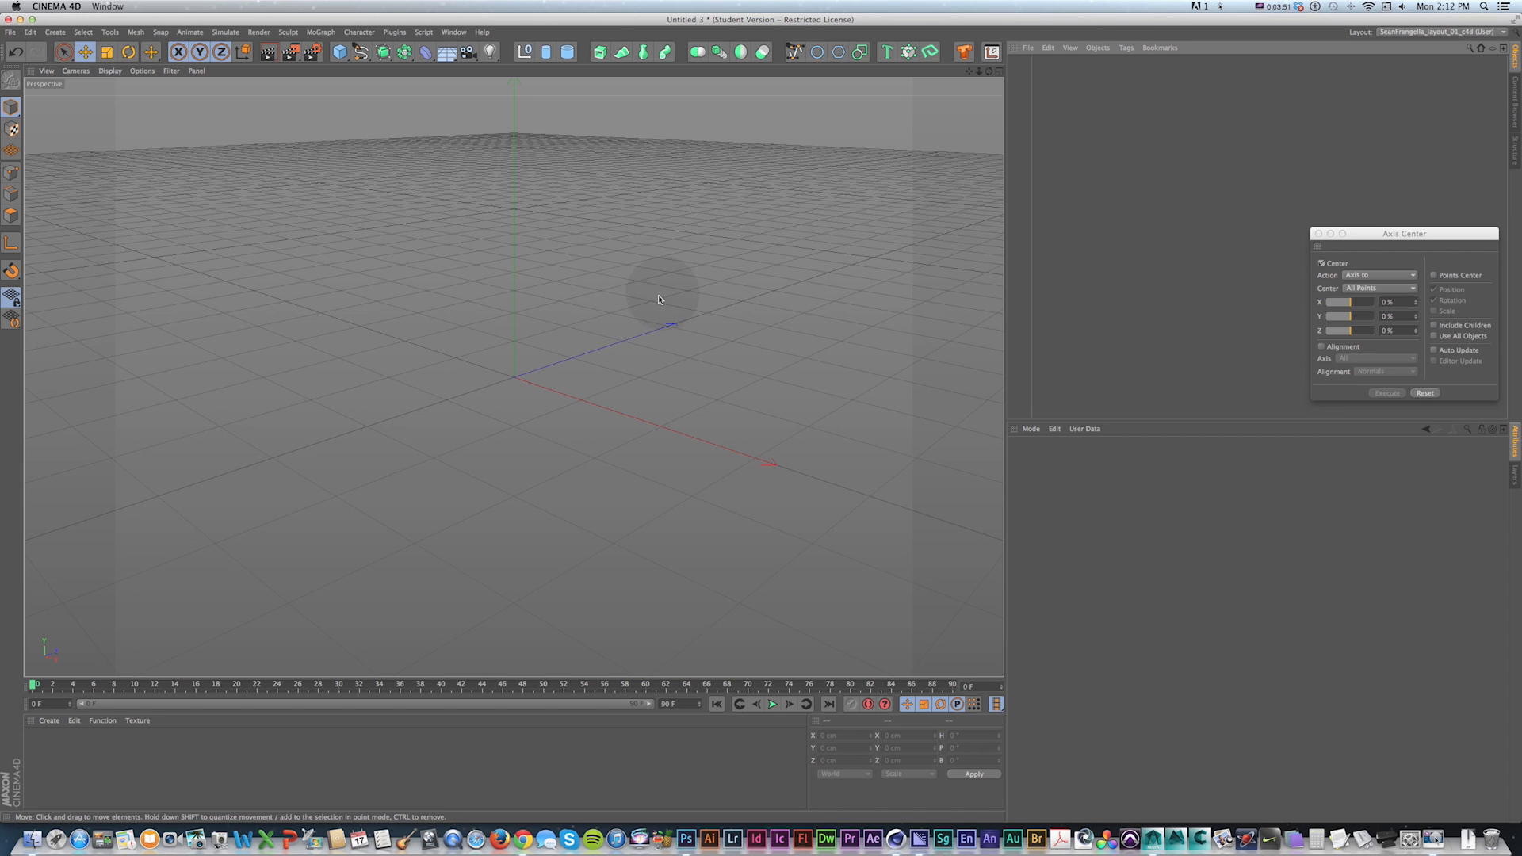
{"action": "key", "text": "v"}
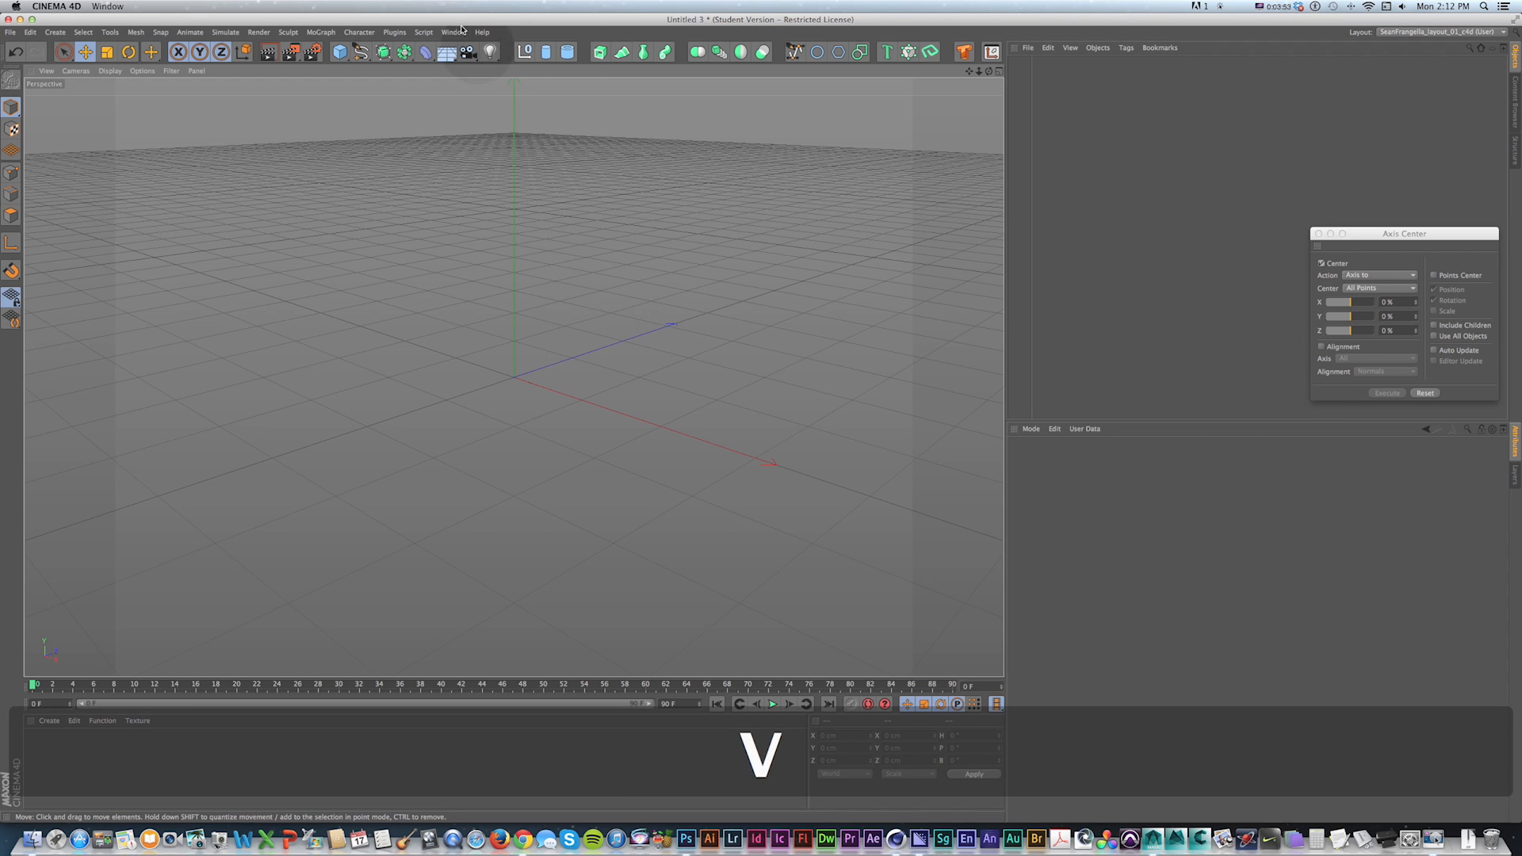
Step: Open the Customize Commands and Customize Menus windows and place them side by side
{"action": "left_click", "coordinate": [457, 32]}
{"action": "mouse_move", "coordinate": [587, 51]}
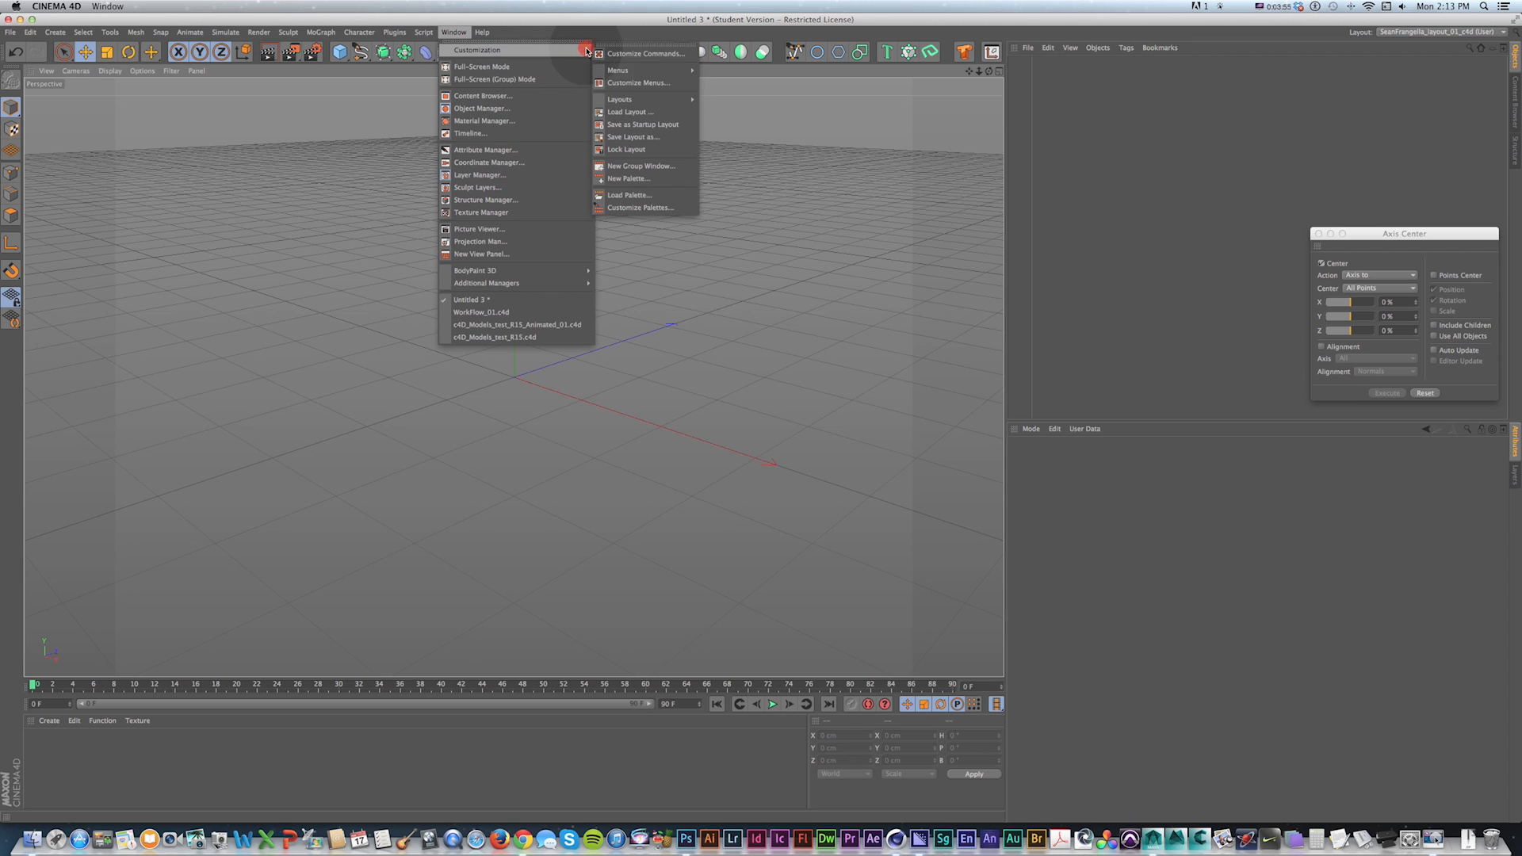
{"action": "left_click", "coordinate": [624, 53]}
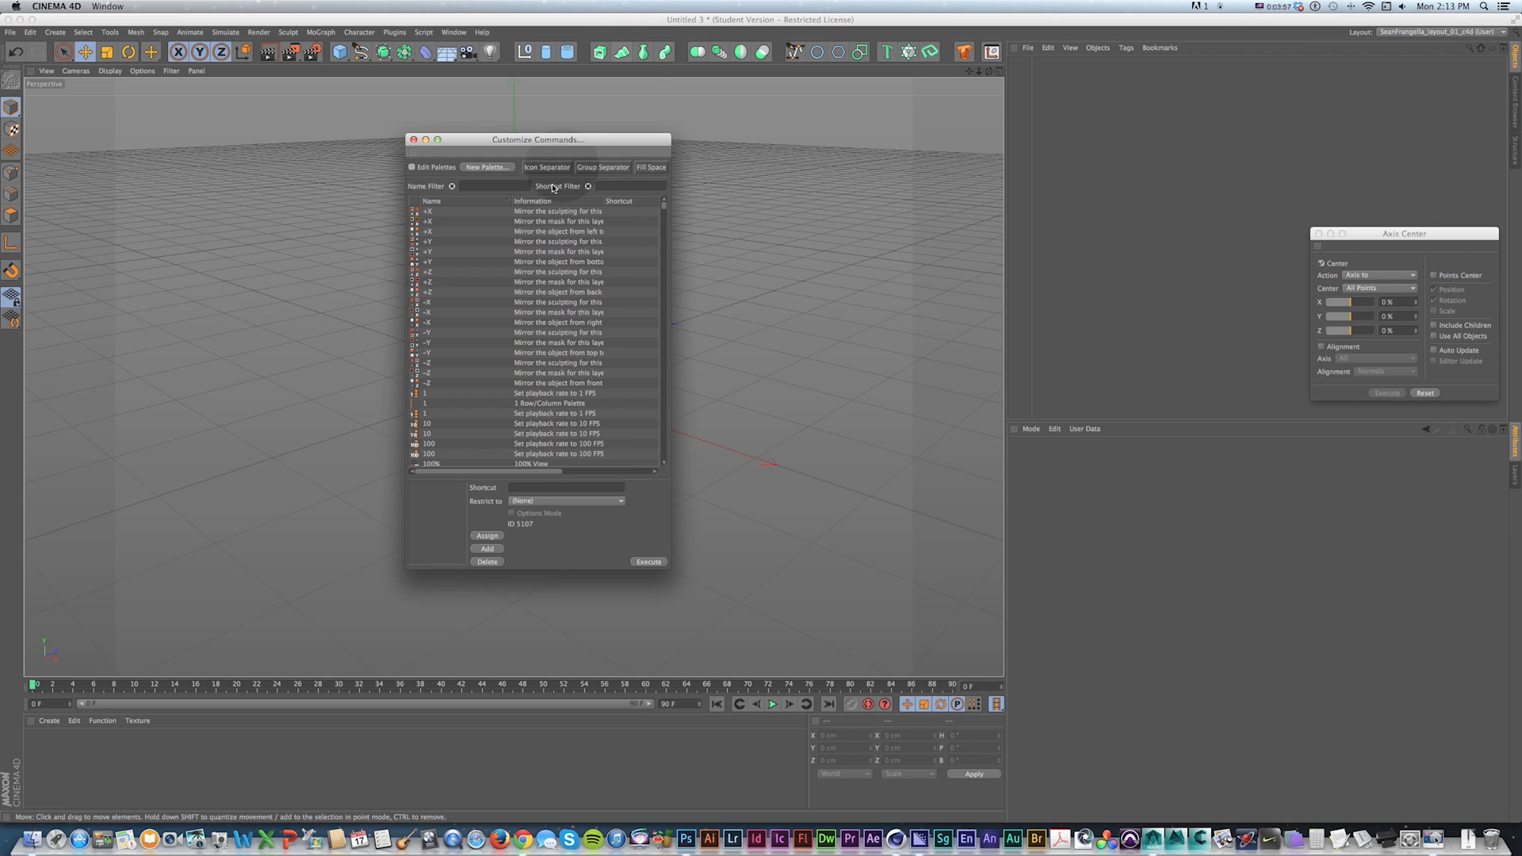
{"action": "left_click_drag", "start_coordinate": [520, 141], "coordinate": [469, 141]}
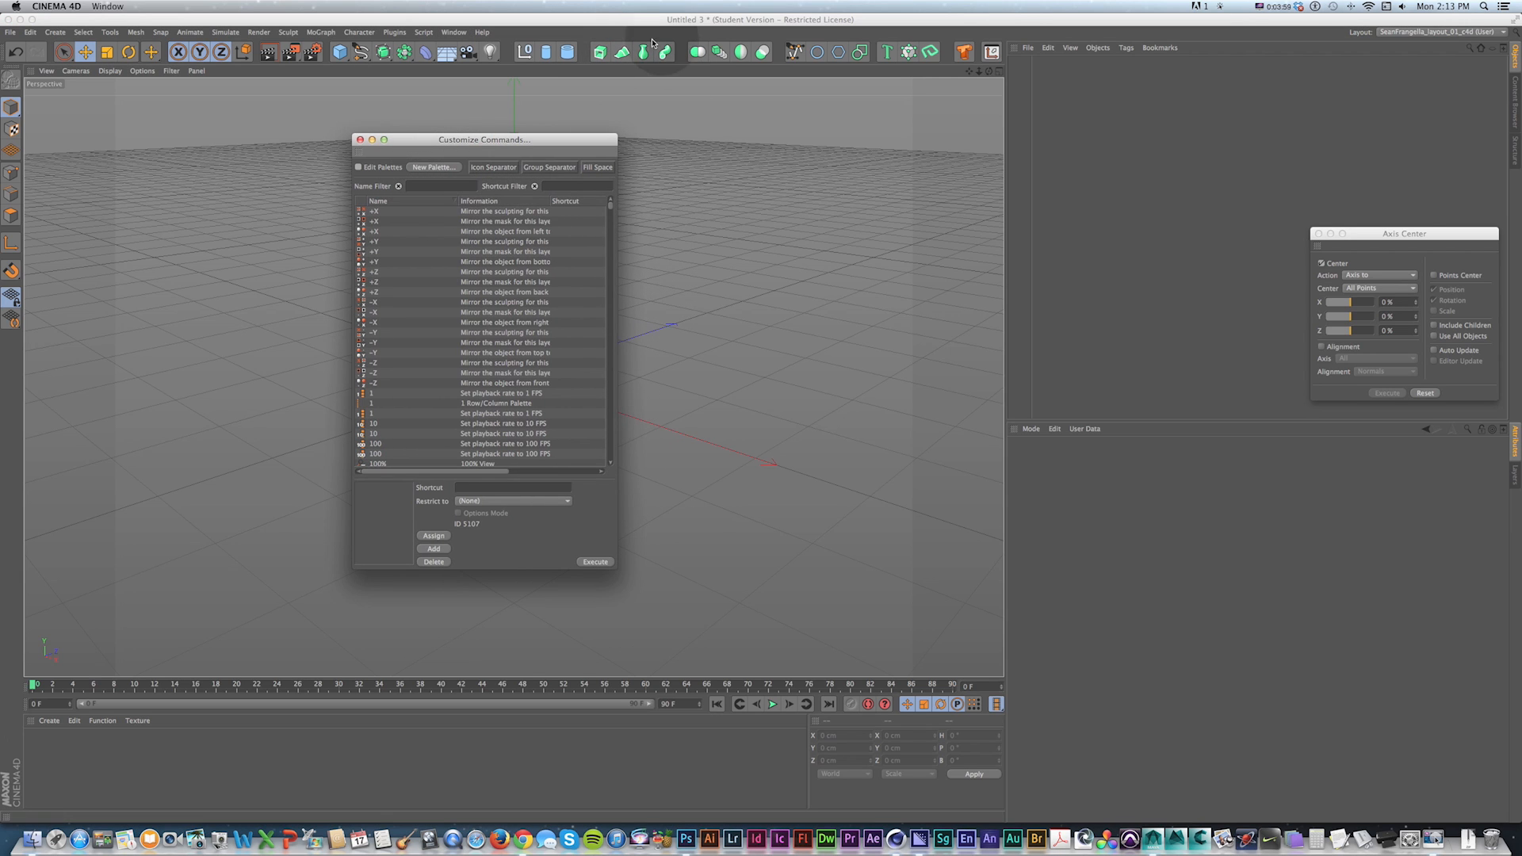
{"action": "left_click", "coordinate": [454, 32]}
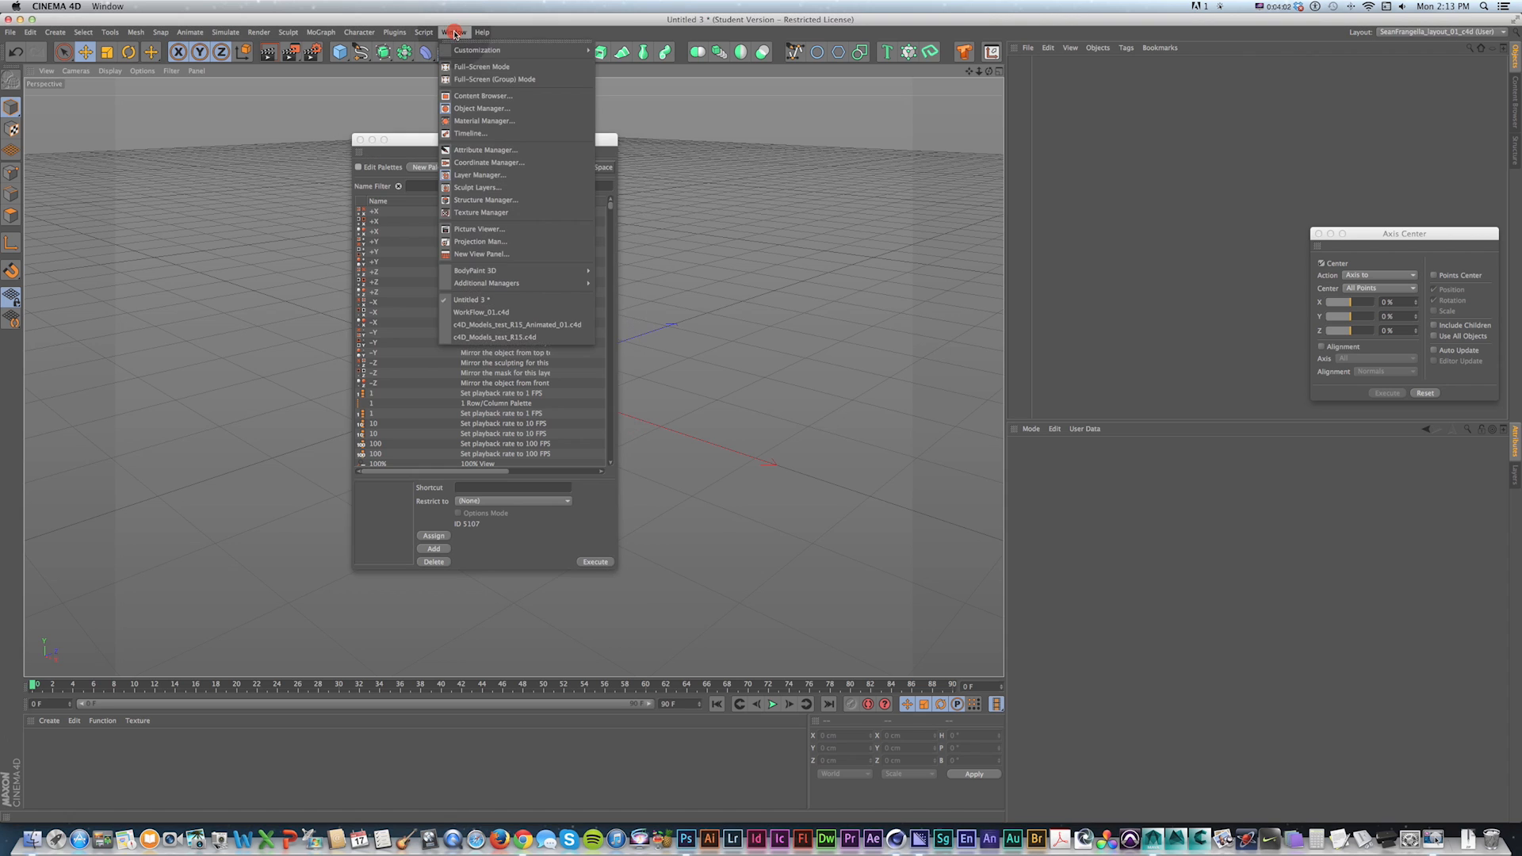
{"action": "mouse_move", "coordinate": [546, 50]}
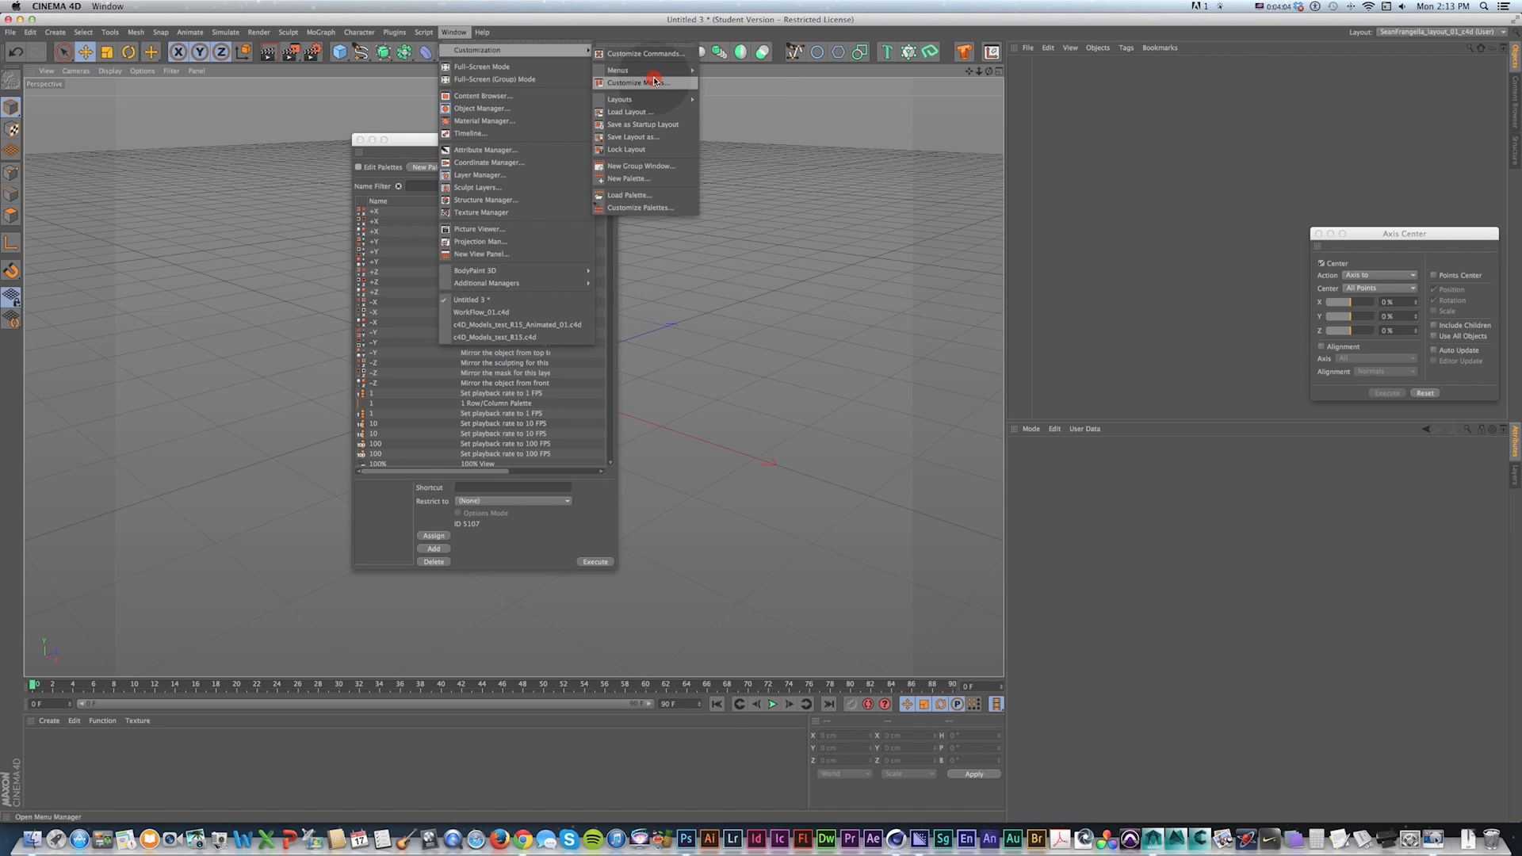
{"action": "left_click", "coordinate": [651, 83]}
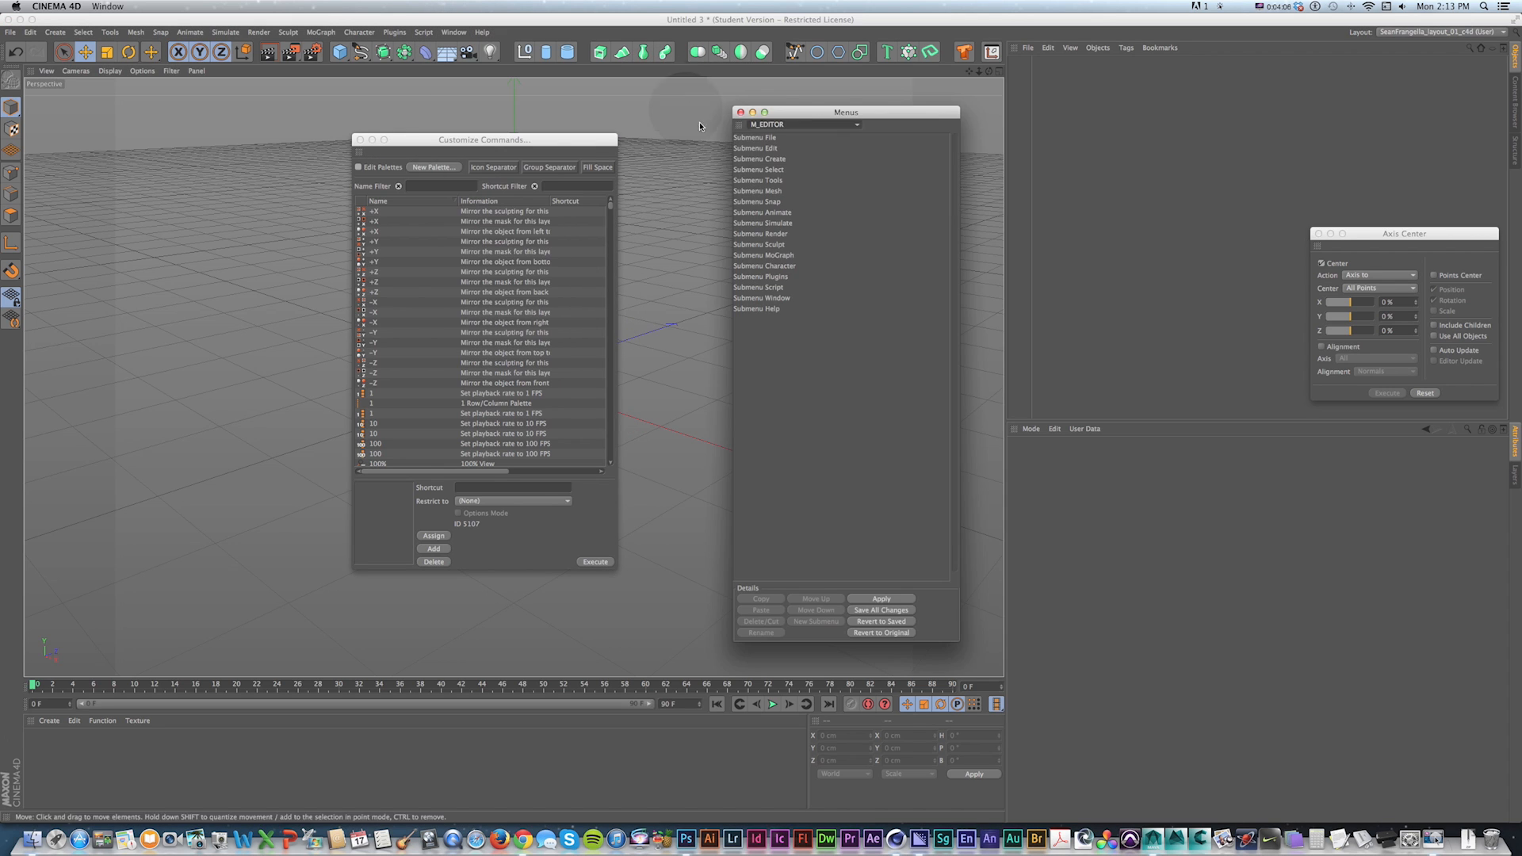
{"action": "left_click_drag", "start_coordinate": [781, 112], "coordinate": [701, 110]}
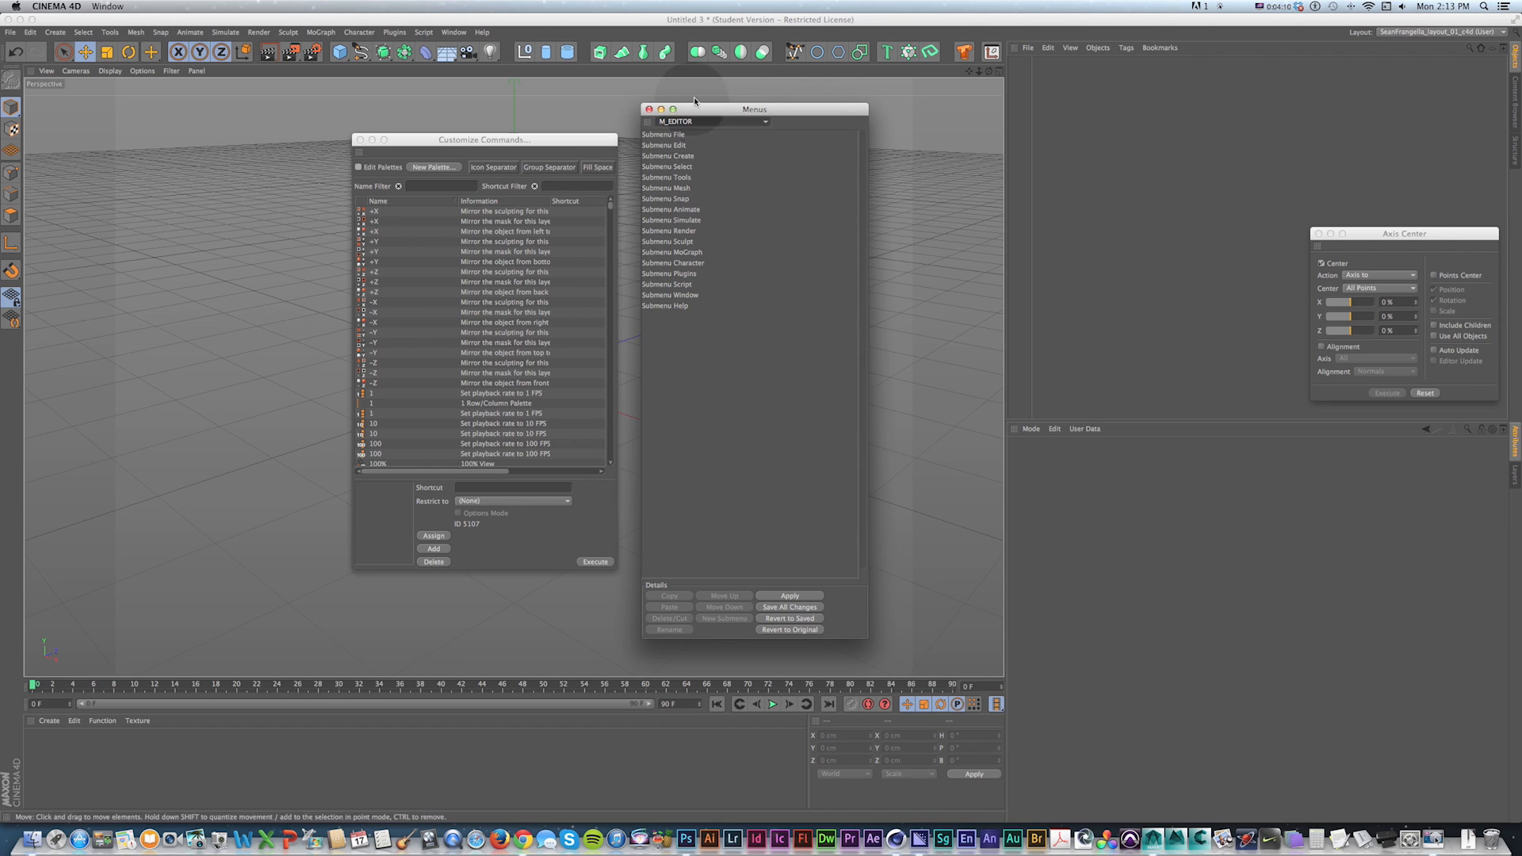
Step: Reorder the M_EDITOR menu set by moving Submenu File directly below Submenu Edit
{"action": "left_click", "coordinate": [694, 123]}
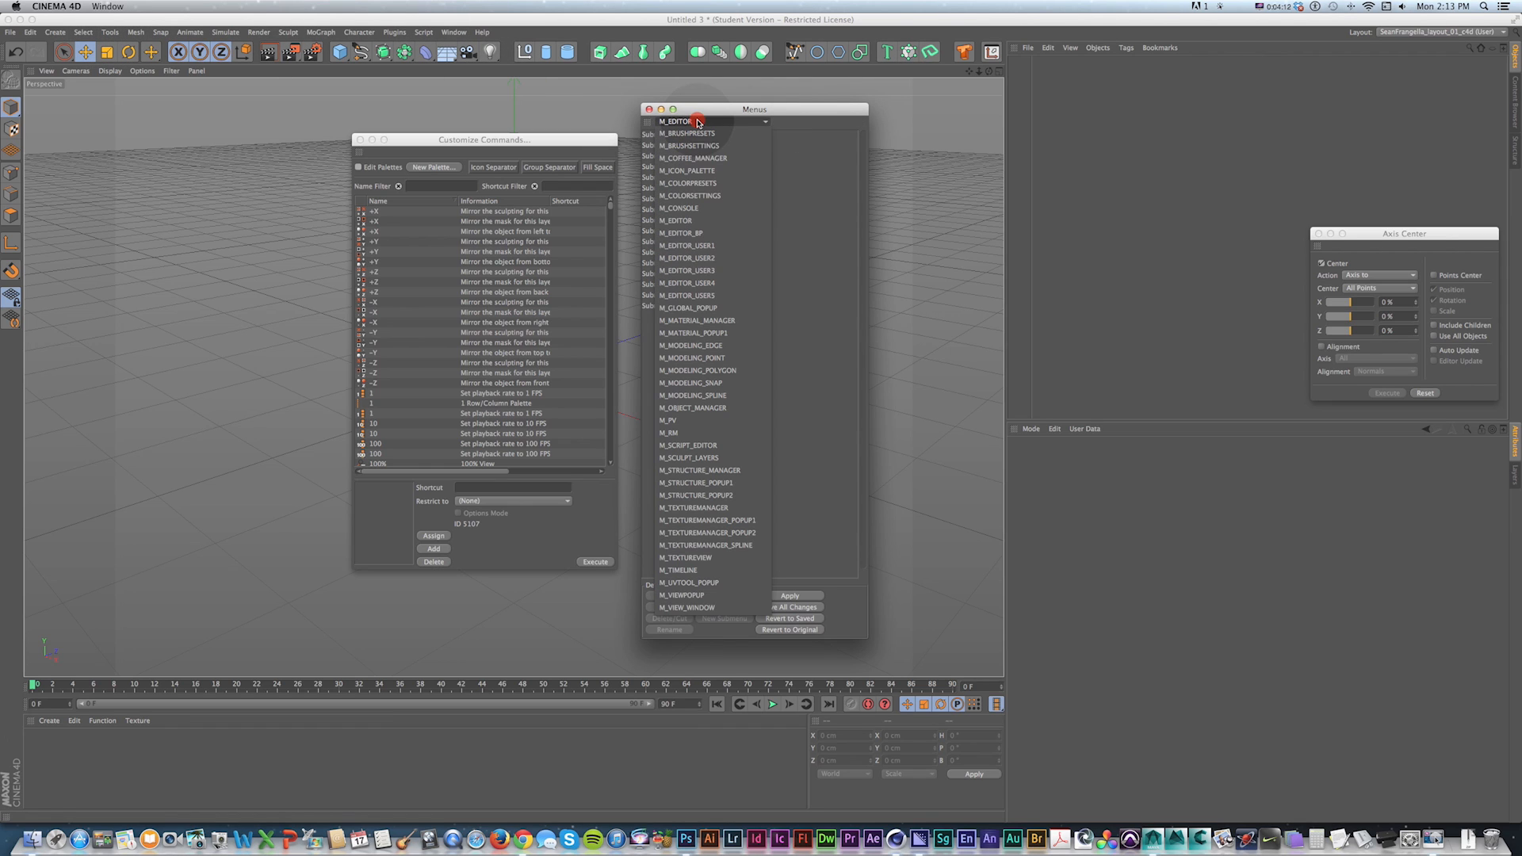
{"action": "left_click", "coordinate": [708, 113]}
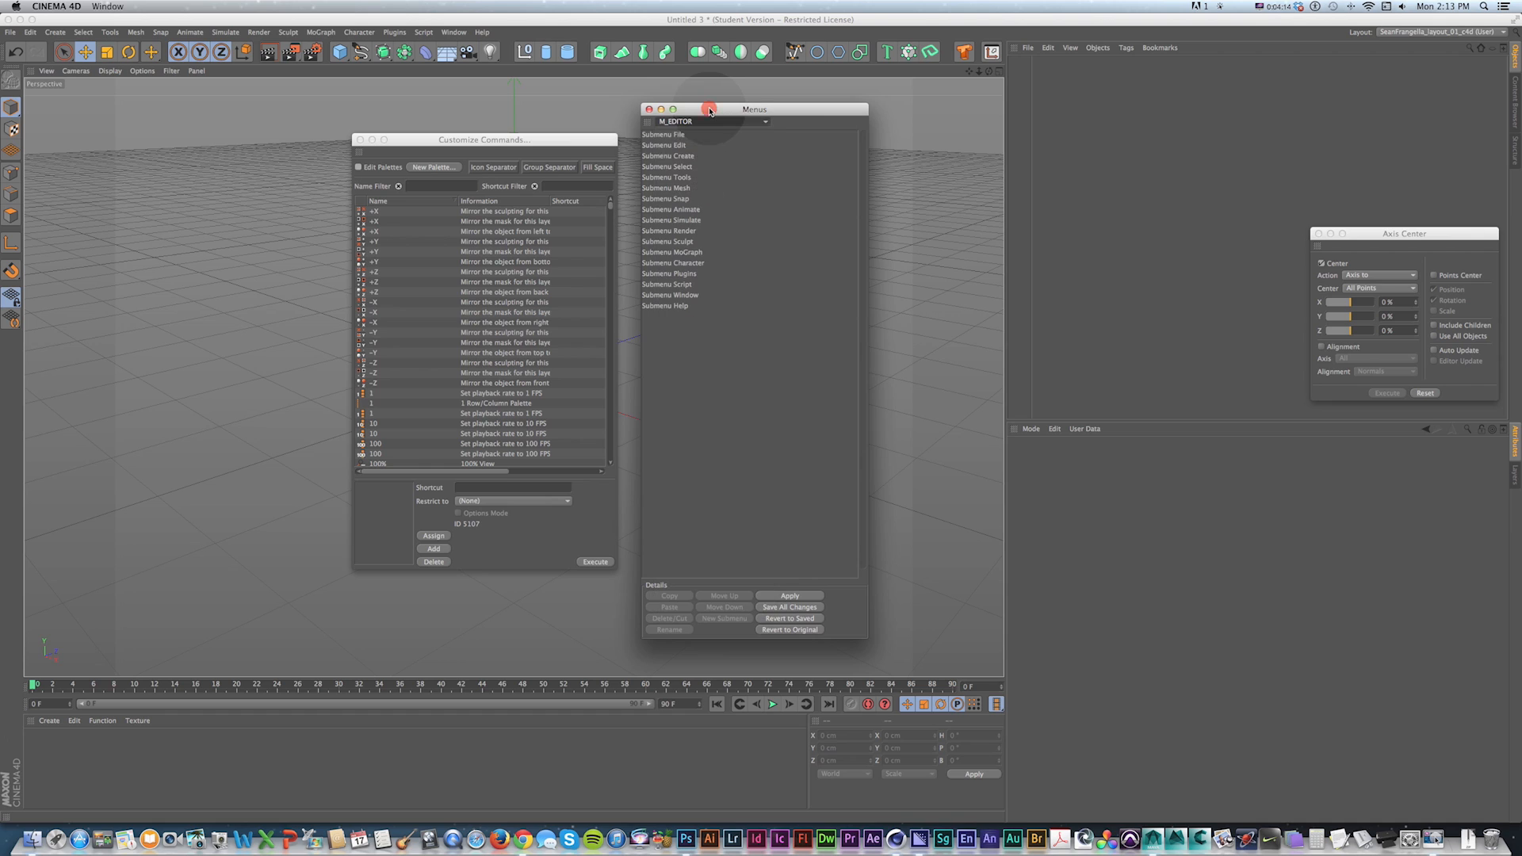
{"action": "left_click_drag", "start_coordinate": [672, 134], "coordinate": [674, 153]}
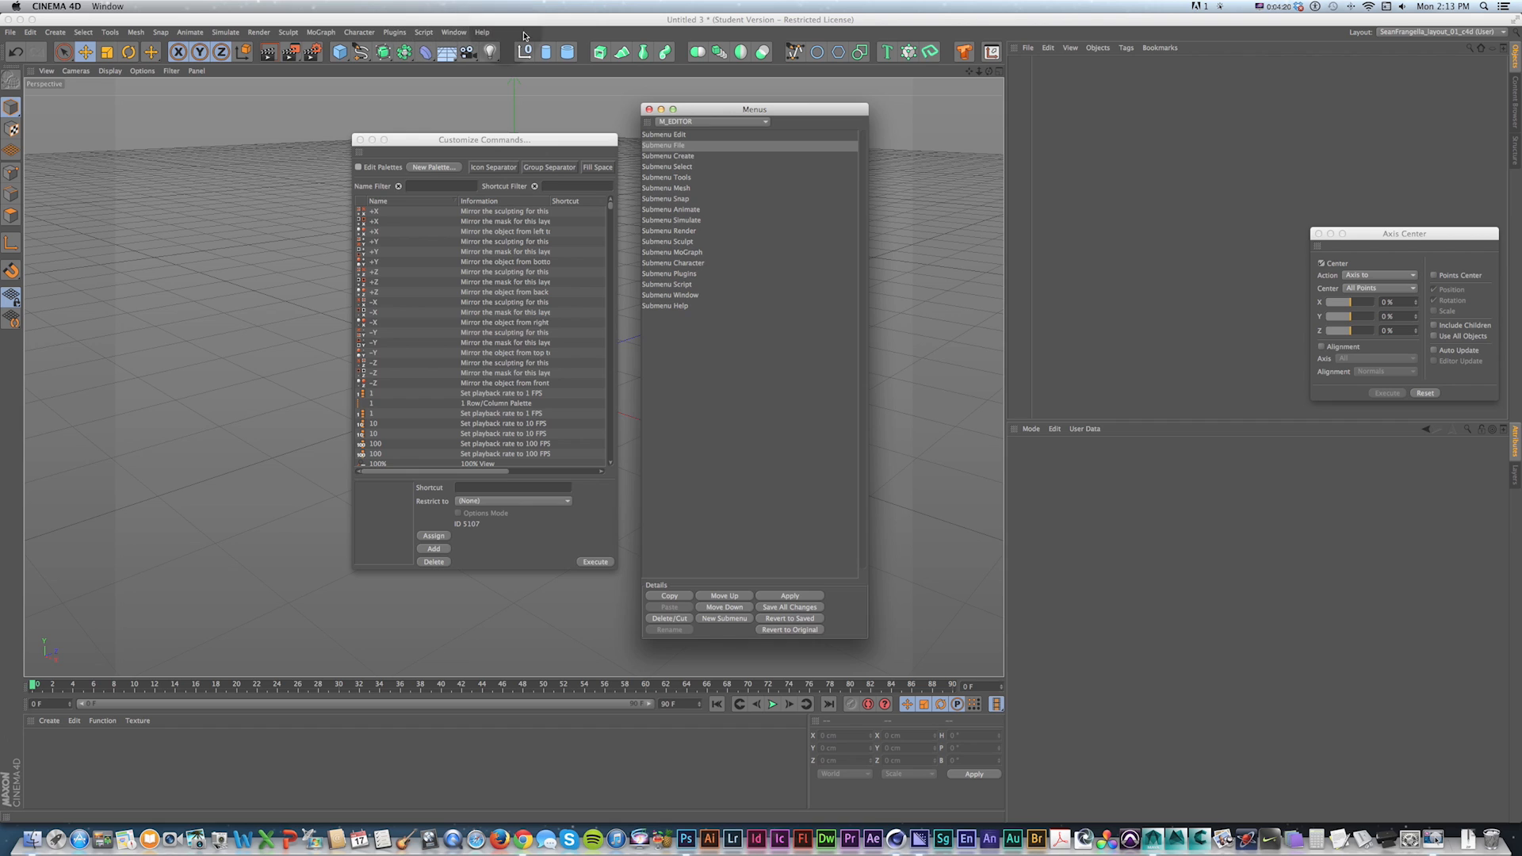
Step: Load the M_GLOBAL_POPUP menu set for editing and move the Menus window farther from the Customize Commands window
{"action": "left_click", "coordinate": [705, 121]}
{"action": "left_click", "coordinate": [701, 128]}
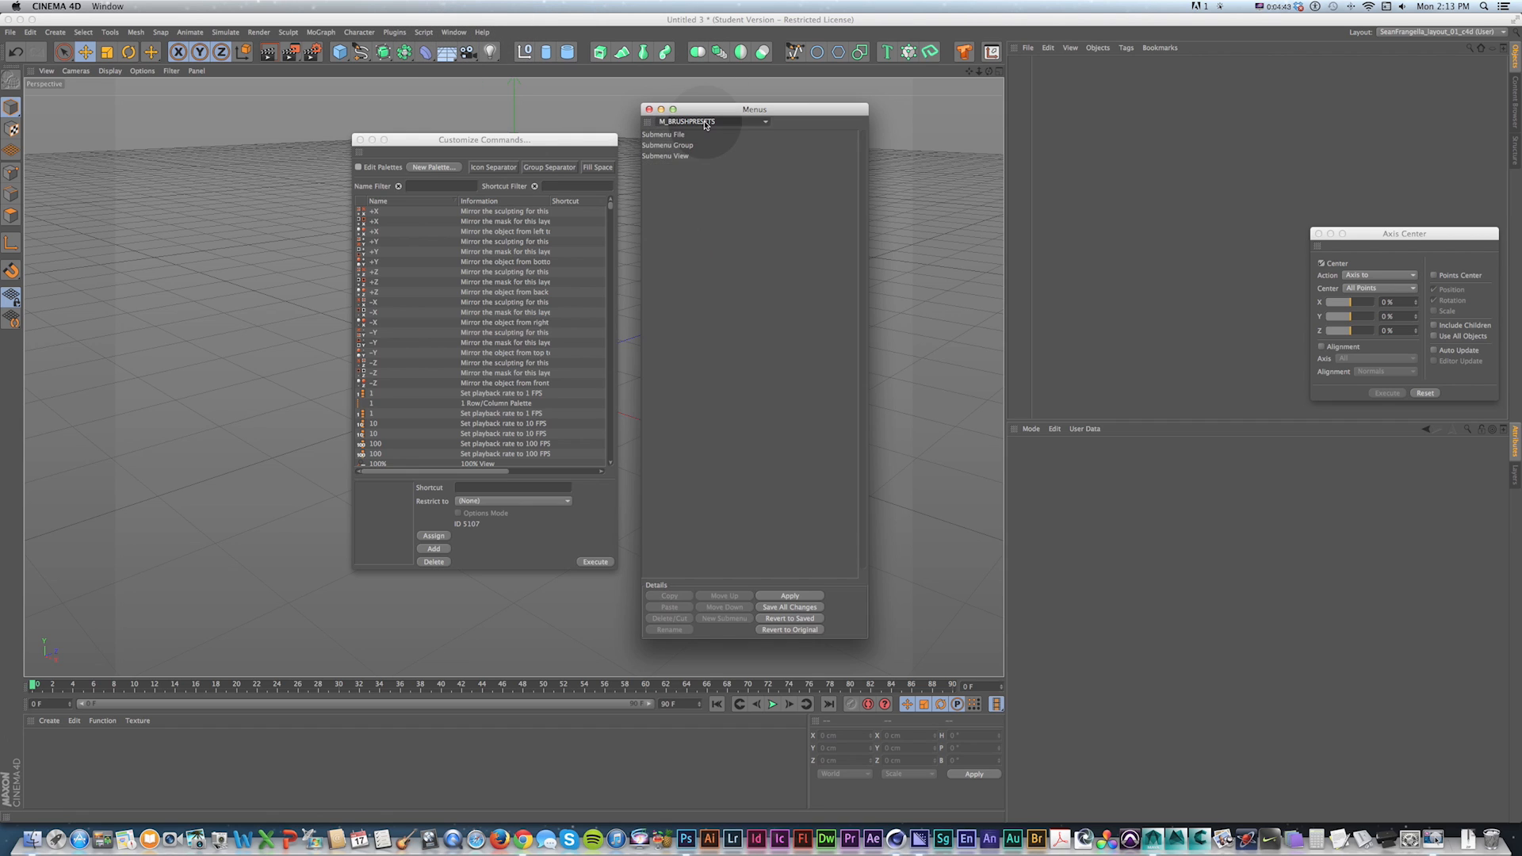
{"action": "left_click", "coordinate": [705, 122]}
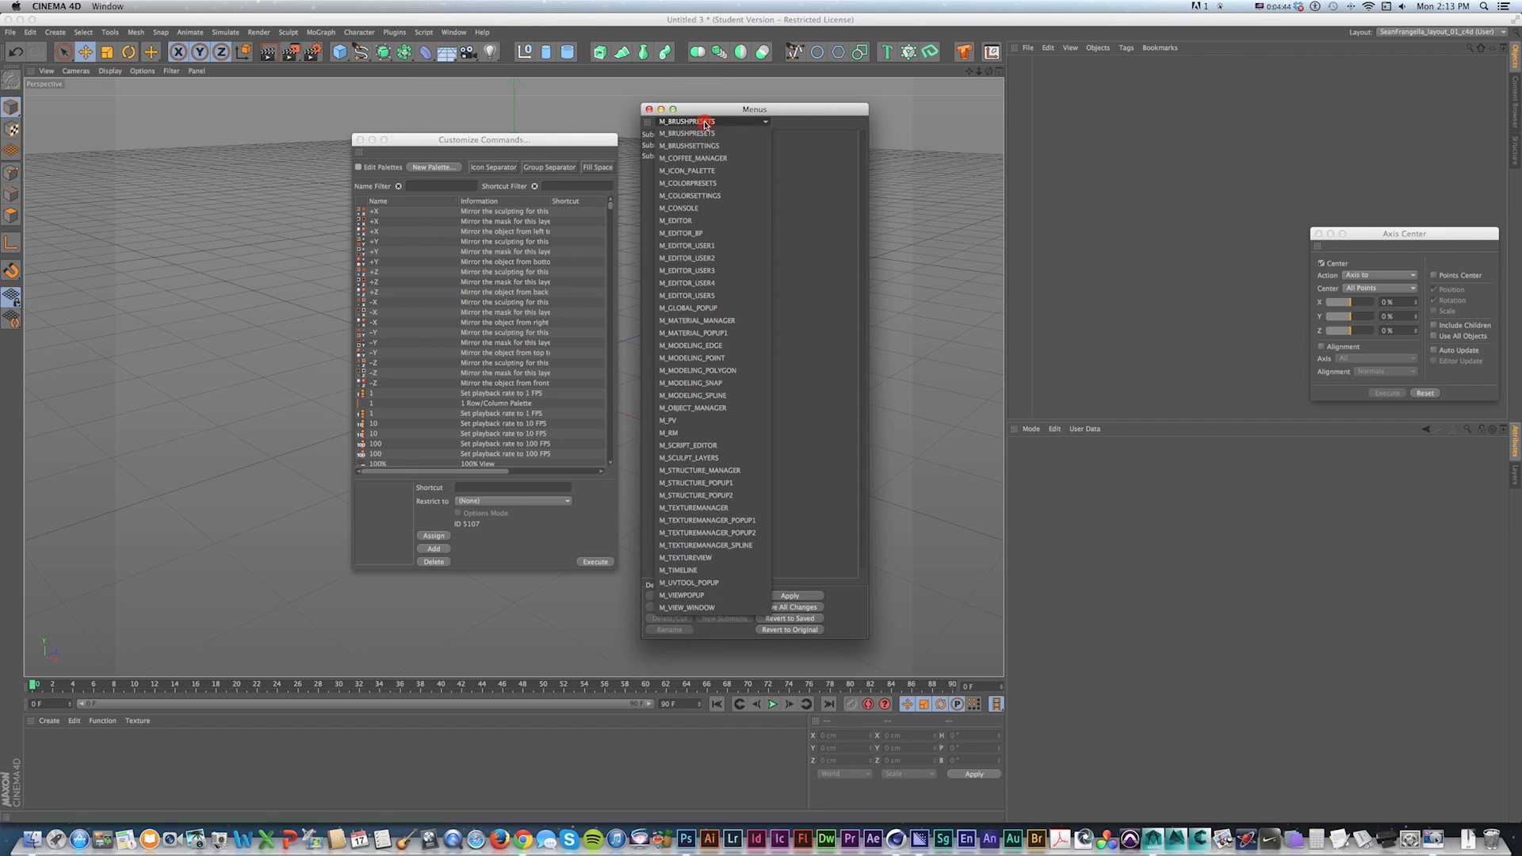
{"action": "left_click", "coordinate": [703, 300]}
{"action": "left_click_drag", "start_coordinate": [697, 109], "coordinate": [770, 106]}
Step: Switch to the c4D_Models_test_R15_Animated_01.c4d project and return to the Untitled 3 project
{"action": "key", "text": "v"}
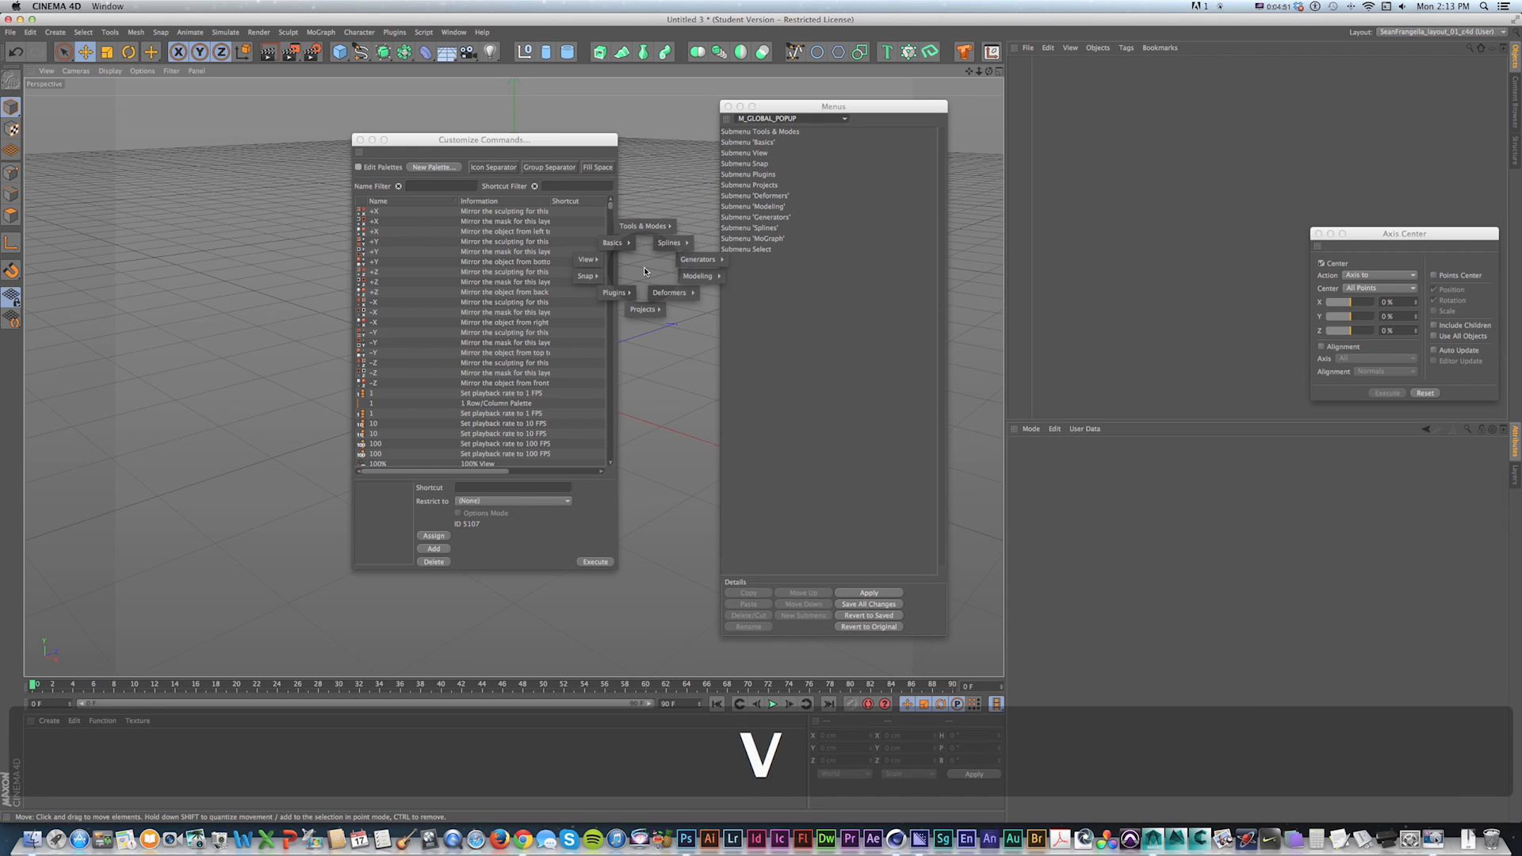
{"action": "mouse_move", "coordinate": [646, 224]}
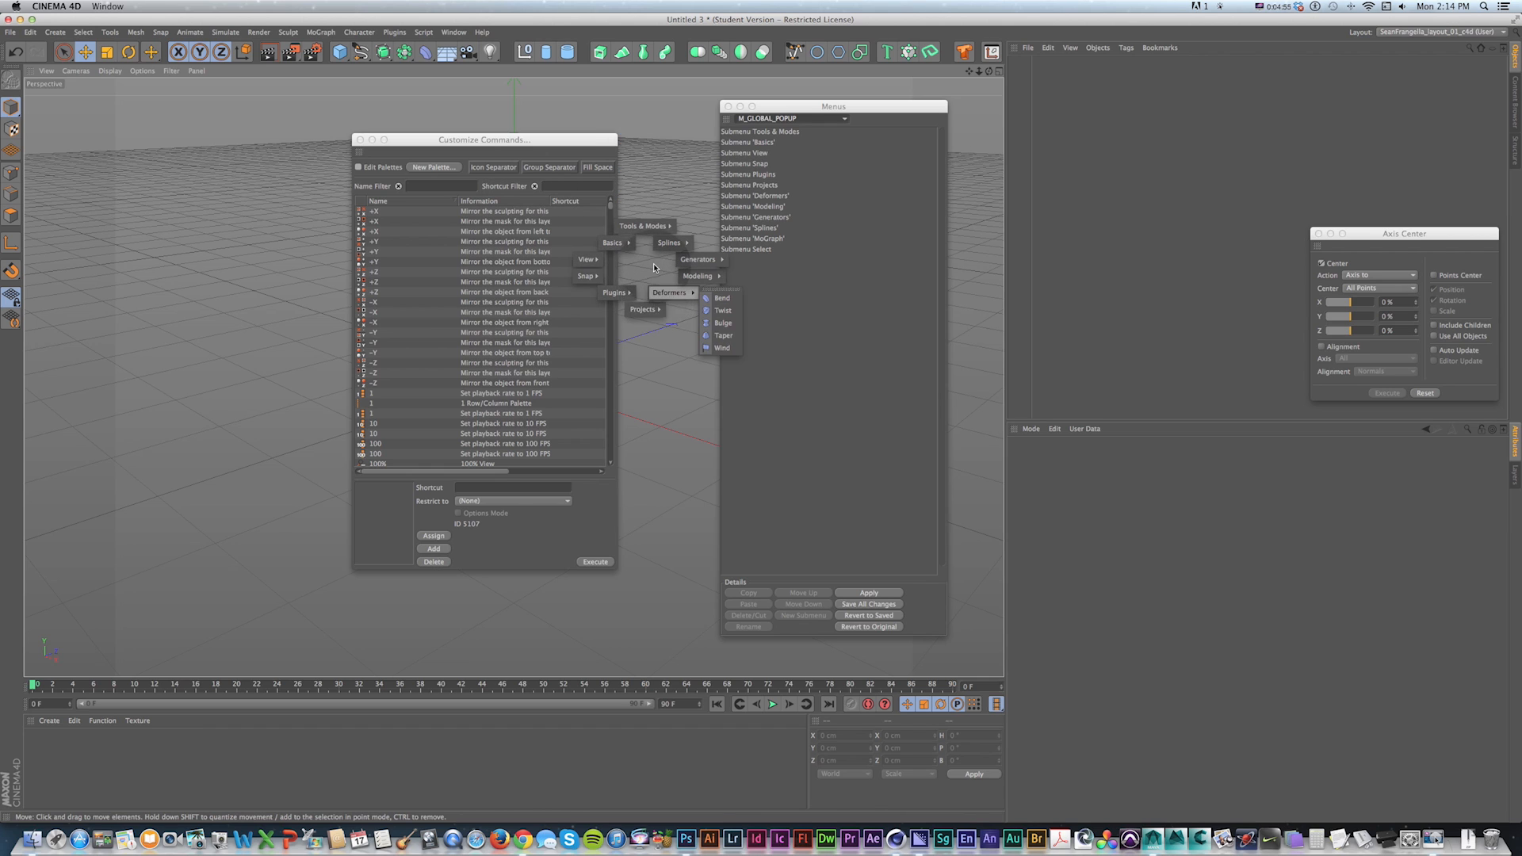
{"action": "mouse_move", "coordinate": [646, 306]}
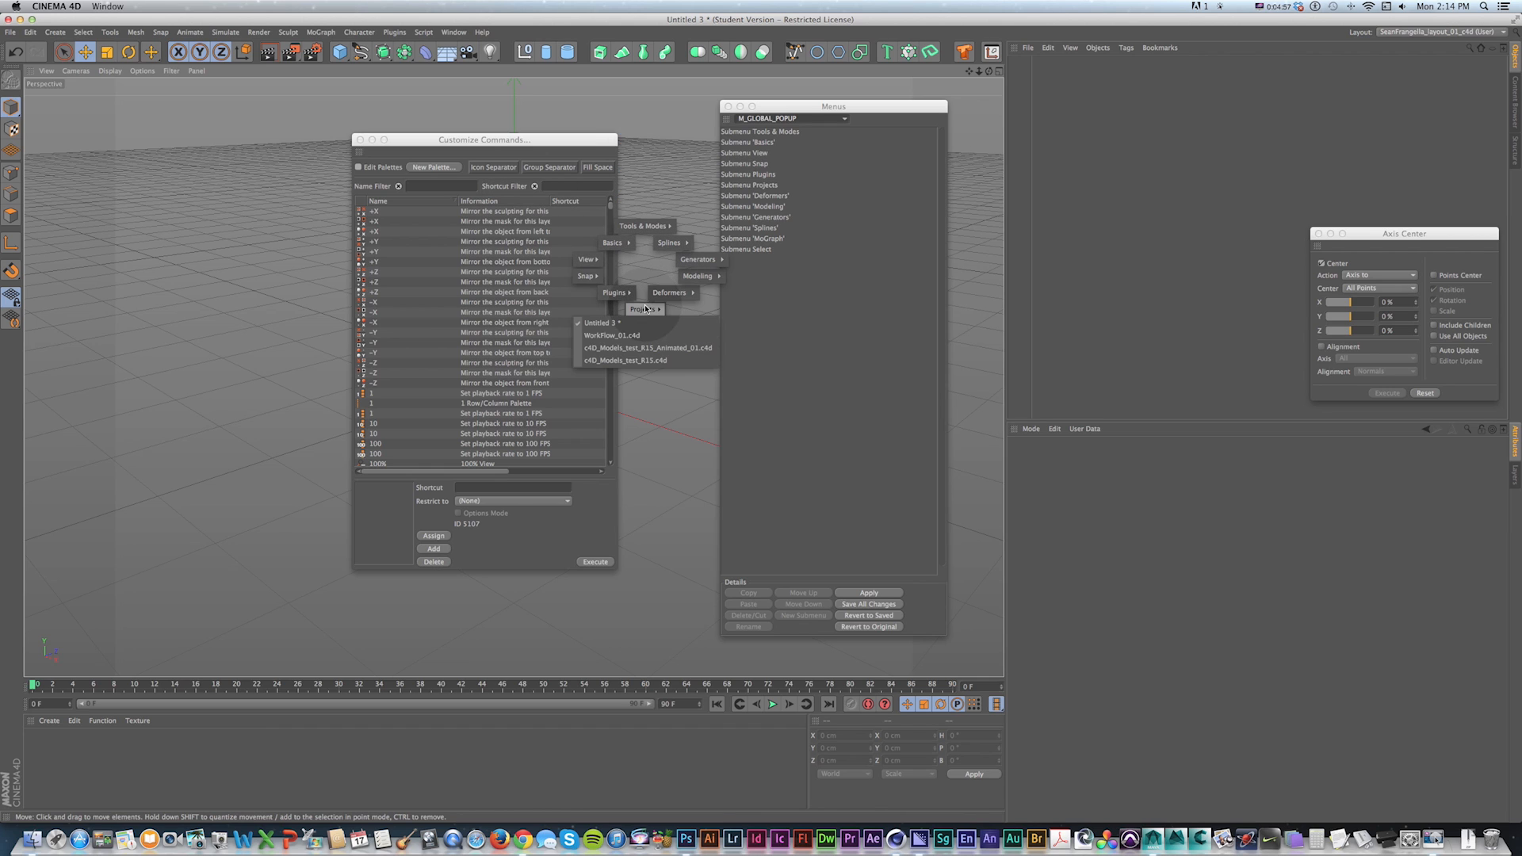
{"action": "left_click", "coordinate": [630, 348]}
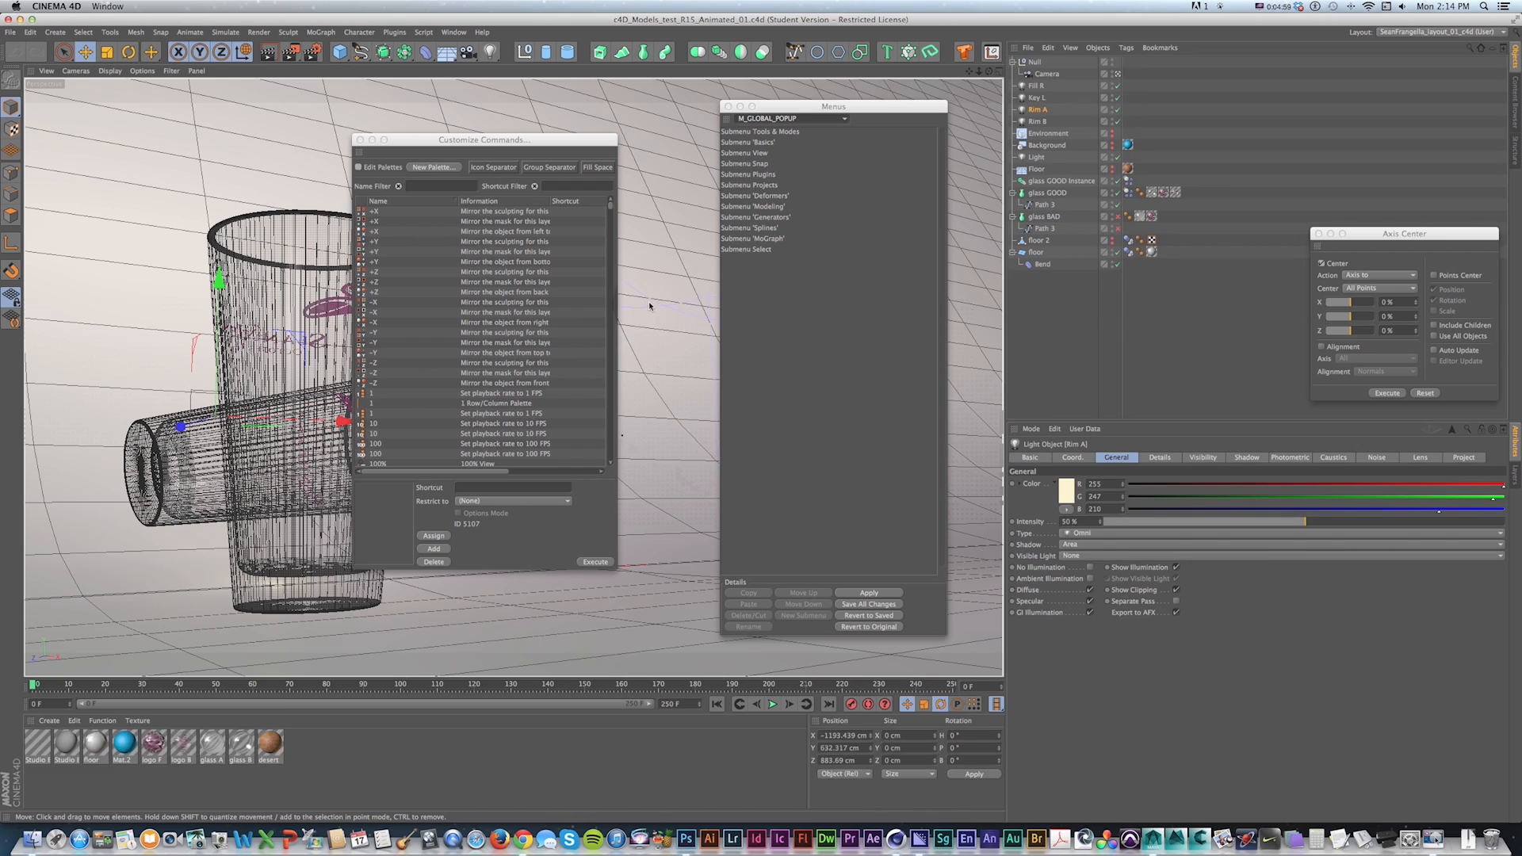
{"action": "key", "text": "v"}
{"action": "mouse_move", "coordinate": [647, 343]}
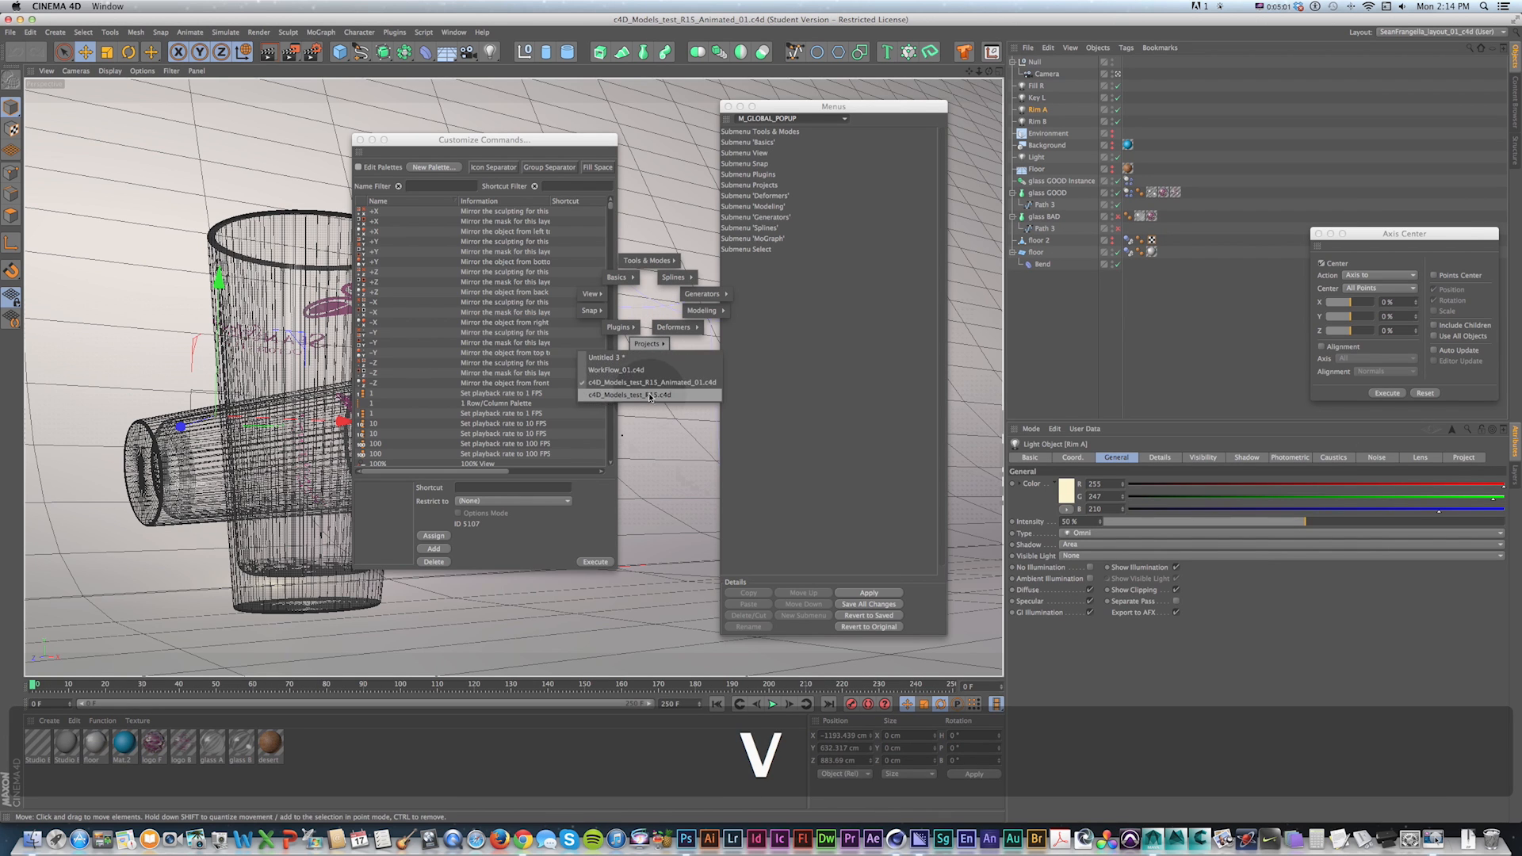
{"action": "left_click", "coordinate": [636, 373]}
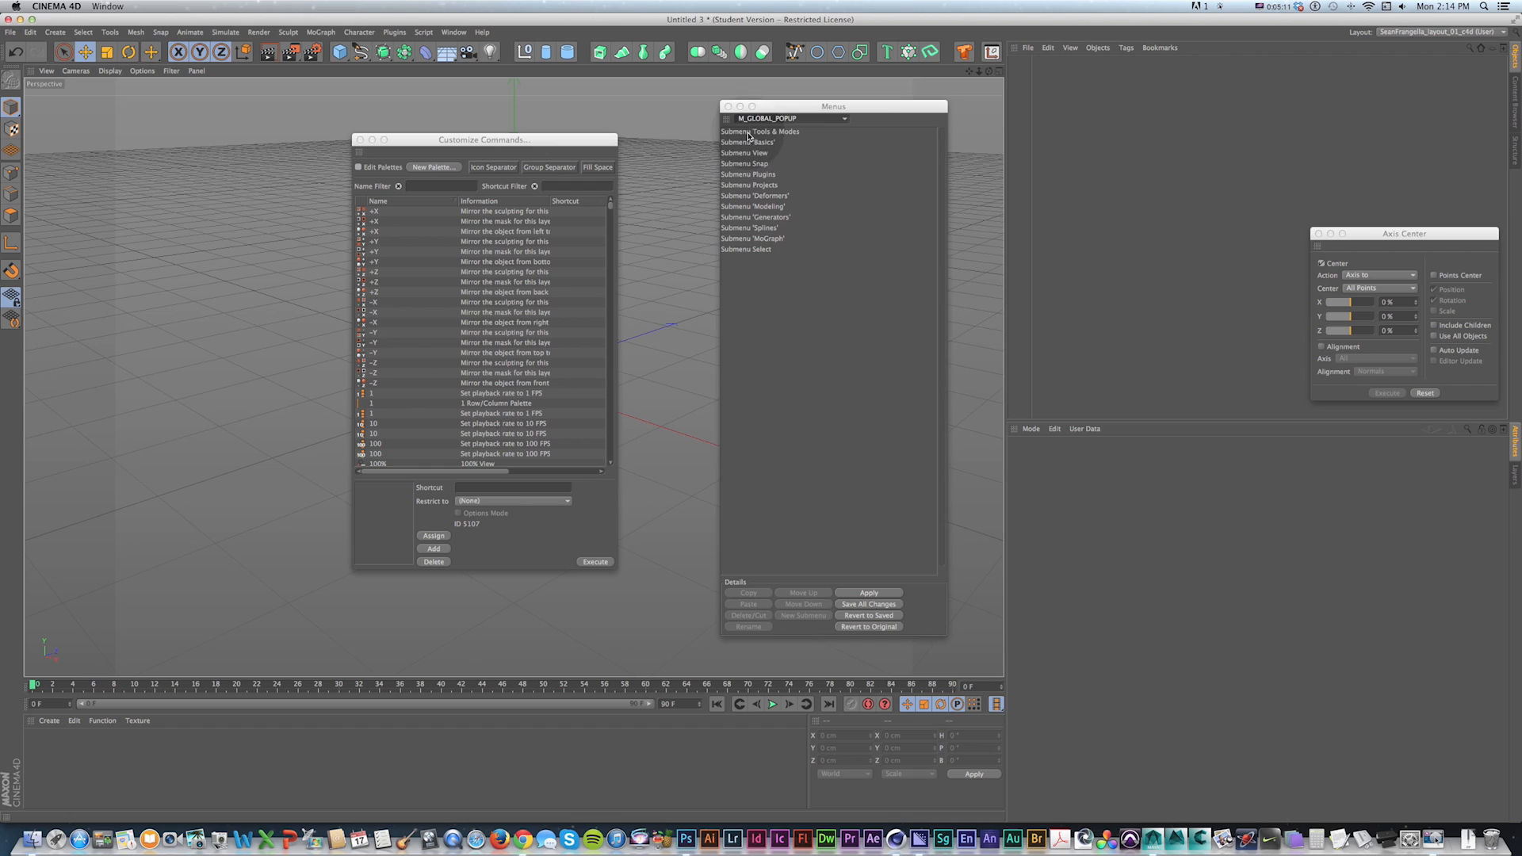
Step: Create a new submenu named Polygons above Tools & Modes in the M_GLOBAL_POPUP menu set
{"action": "left_click", "coordinate": [747, 132]}
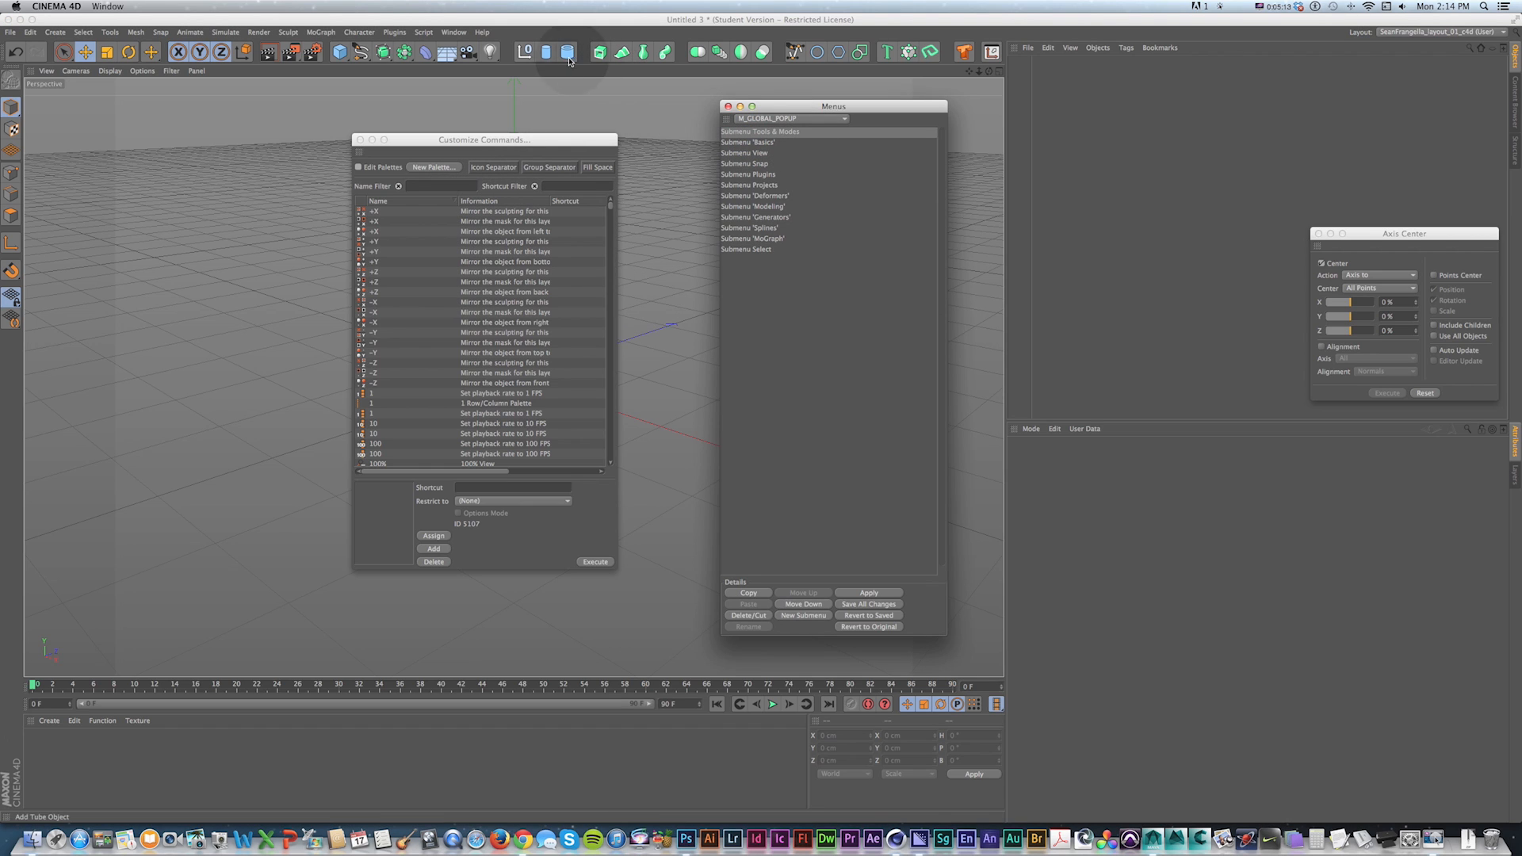
{"action": "left_click", "coordinate": [802, 616]}
{"action": "type", "text": "Pol"}
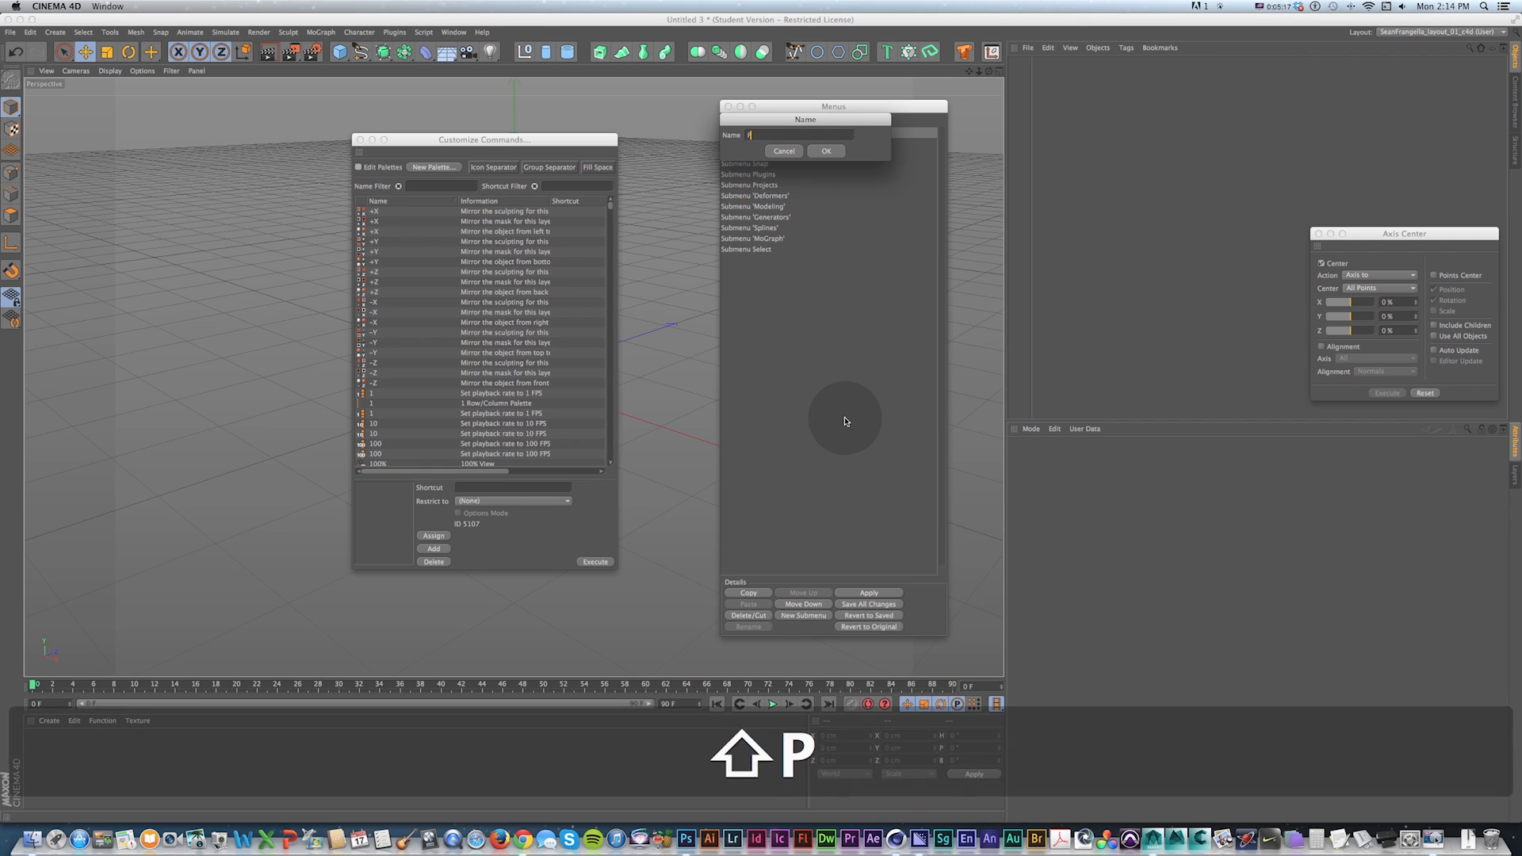
{"action": "type", "text": "ygons"}
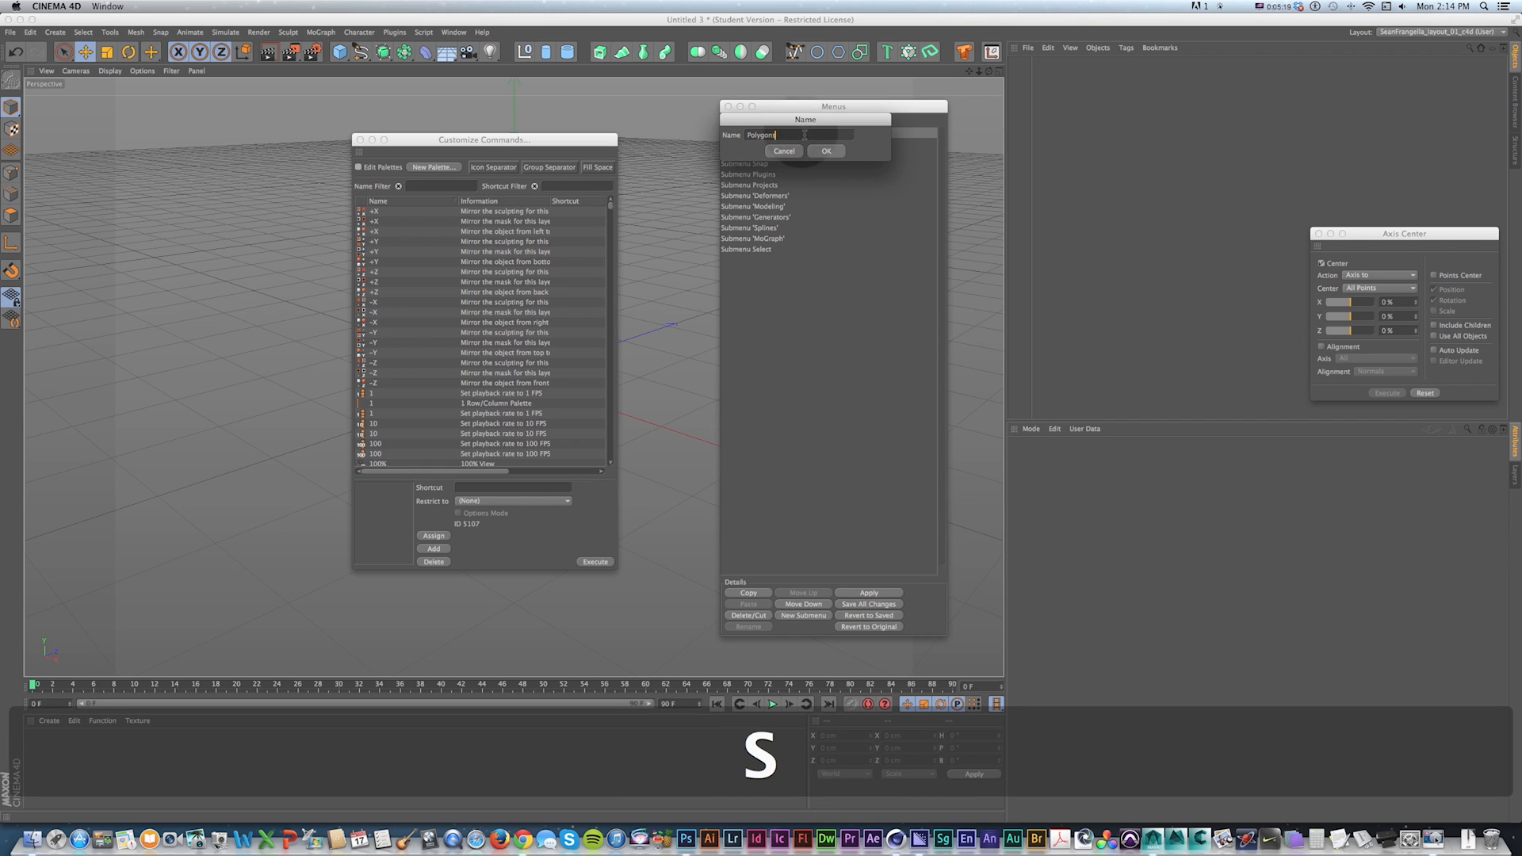
{"action": "left_click", "coordinate": [827, 153]}
Step: Find the Cube and Sphere commands by name and add both to the Polygons submenu
{"action": "left_click", "coordinate": [442, 186]}
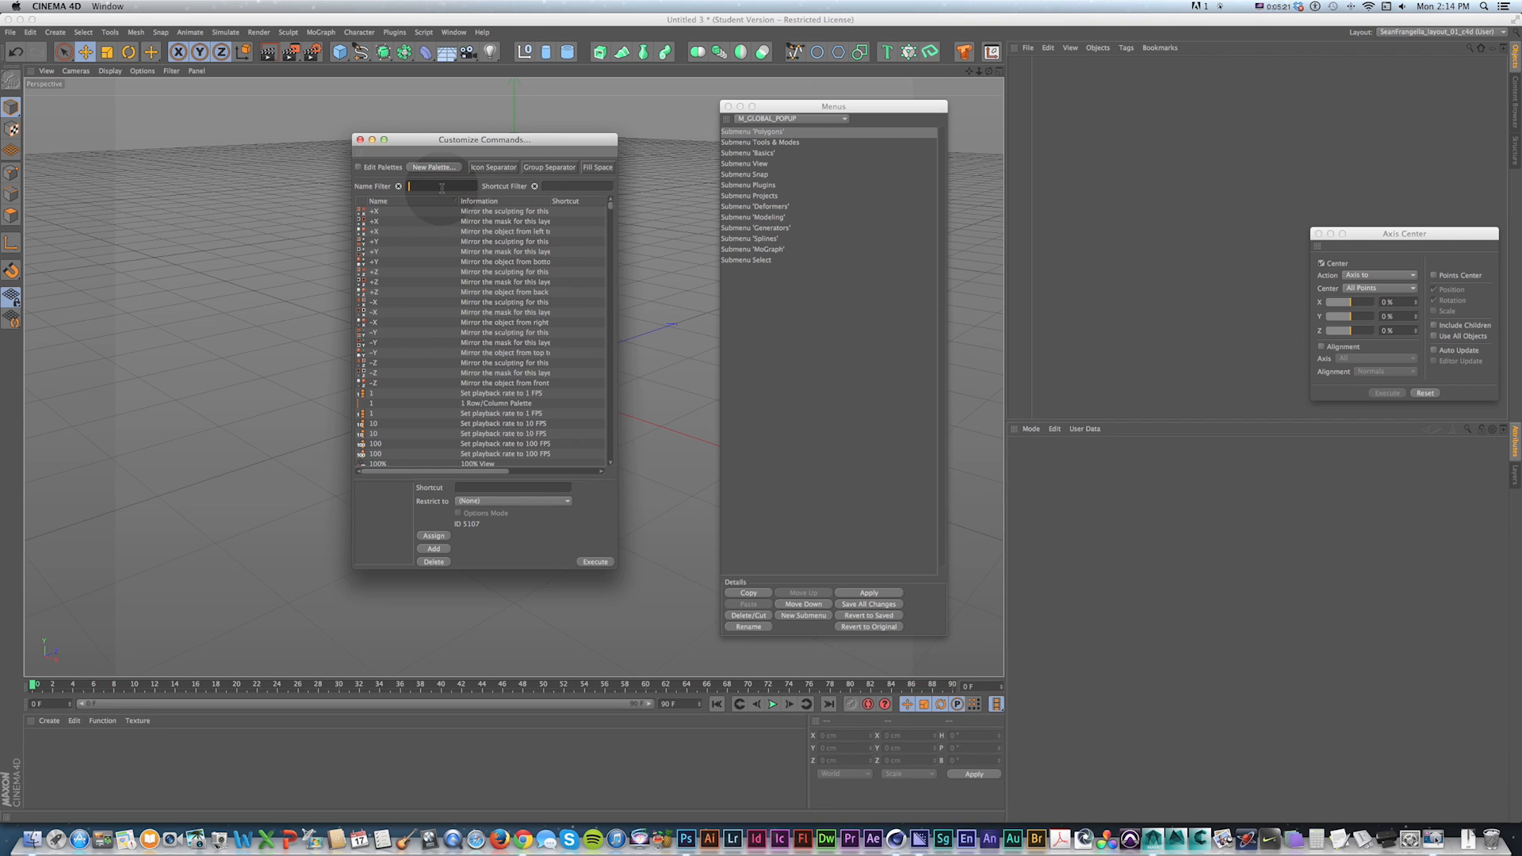
{"action": "type", "text": "cube"}
{"action": "left_click_drag", "start_coordinate": [377, 211], "coordinate": [749, 131]}
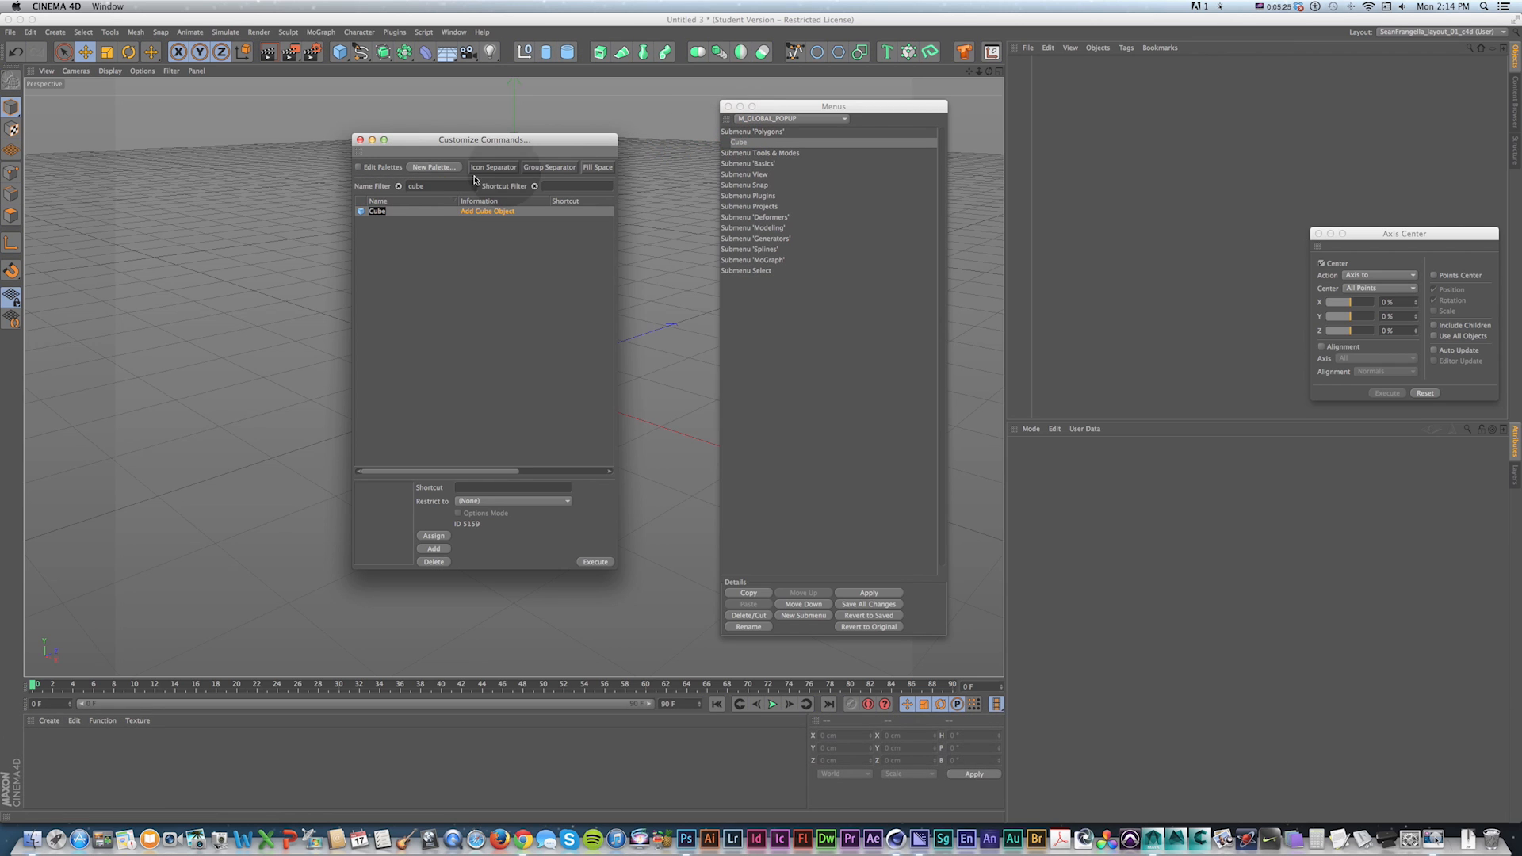
{"action": "double_click", "coordinate": [416, 186]}
{"action": "type", "text": "sphere"}
{"action": "left_click_drag", "start_coordinate": [379, 210], "coordinate": [757, 142]}
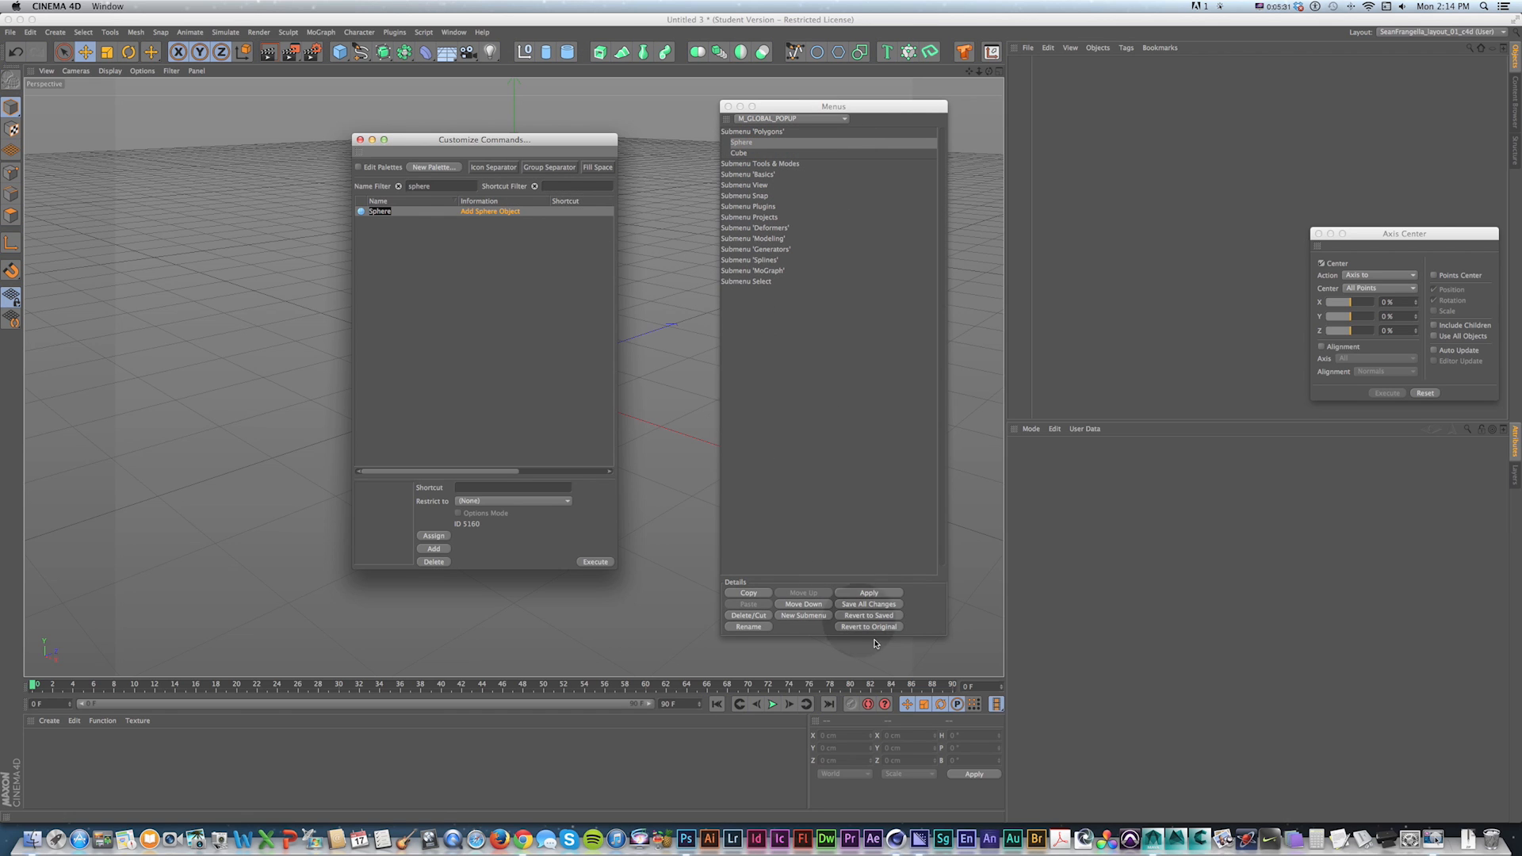
Step: Apply the menu changes, move the Customize Commands window aside, and check the Polygons submenu in the radial menu
{"action": "left_click", "coordinate": [868, 594]}
{"action": "left_click_drag", "start_coordinate": [388, 139], "coordinate": [273, 153]}
{"action": "key", "text": "v"}
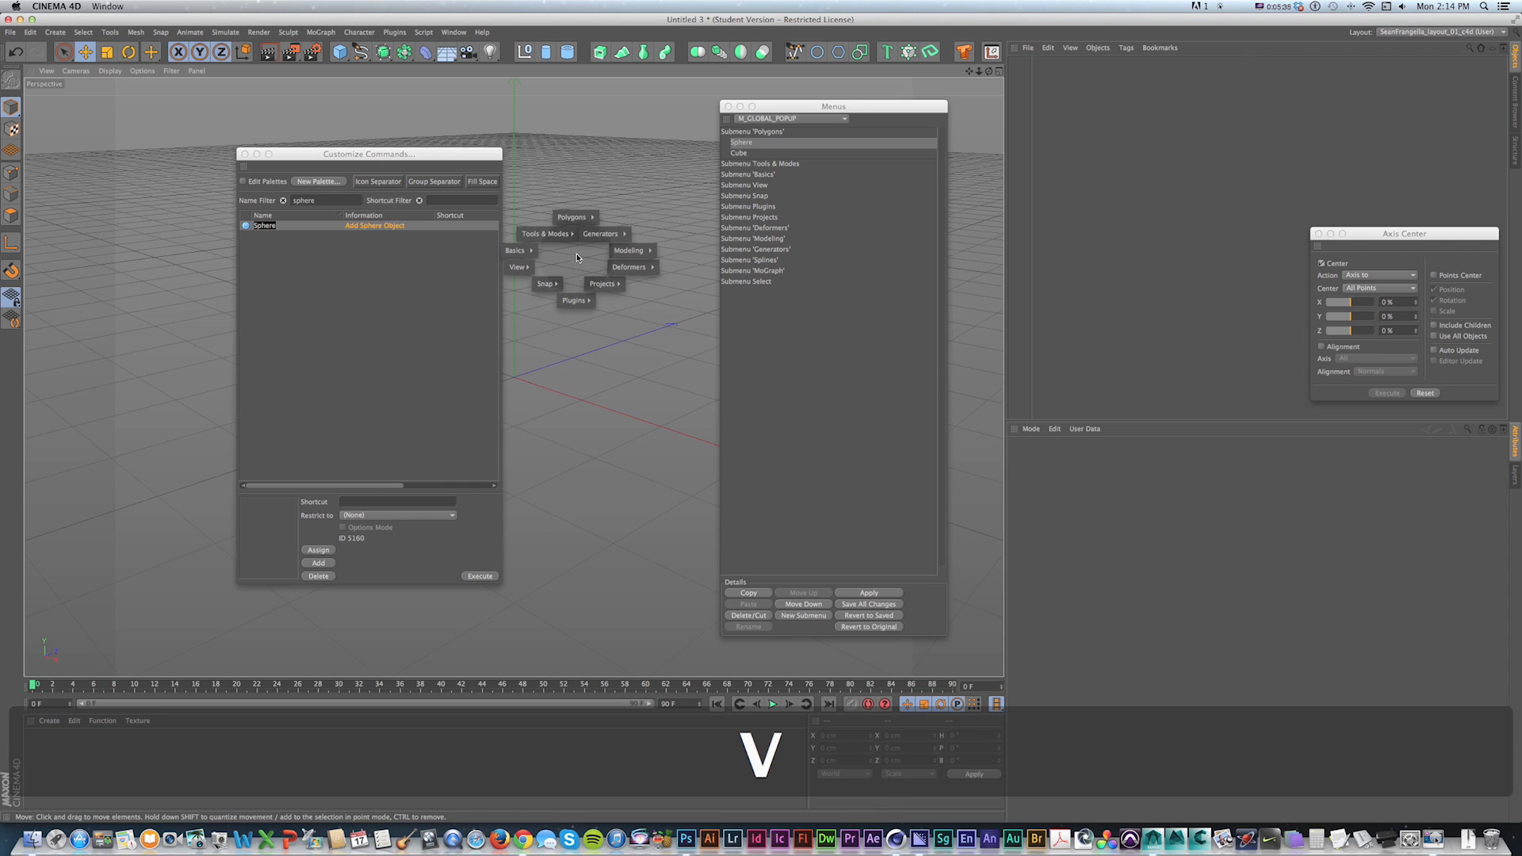
{"action": "mouse_move", "coordinate": [577, 237]}
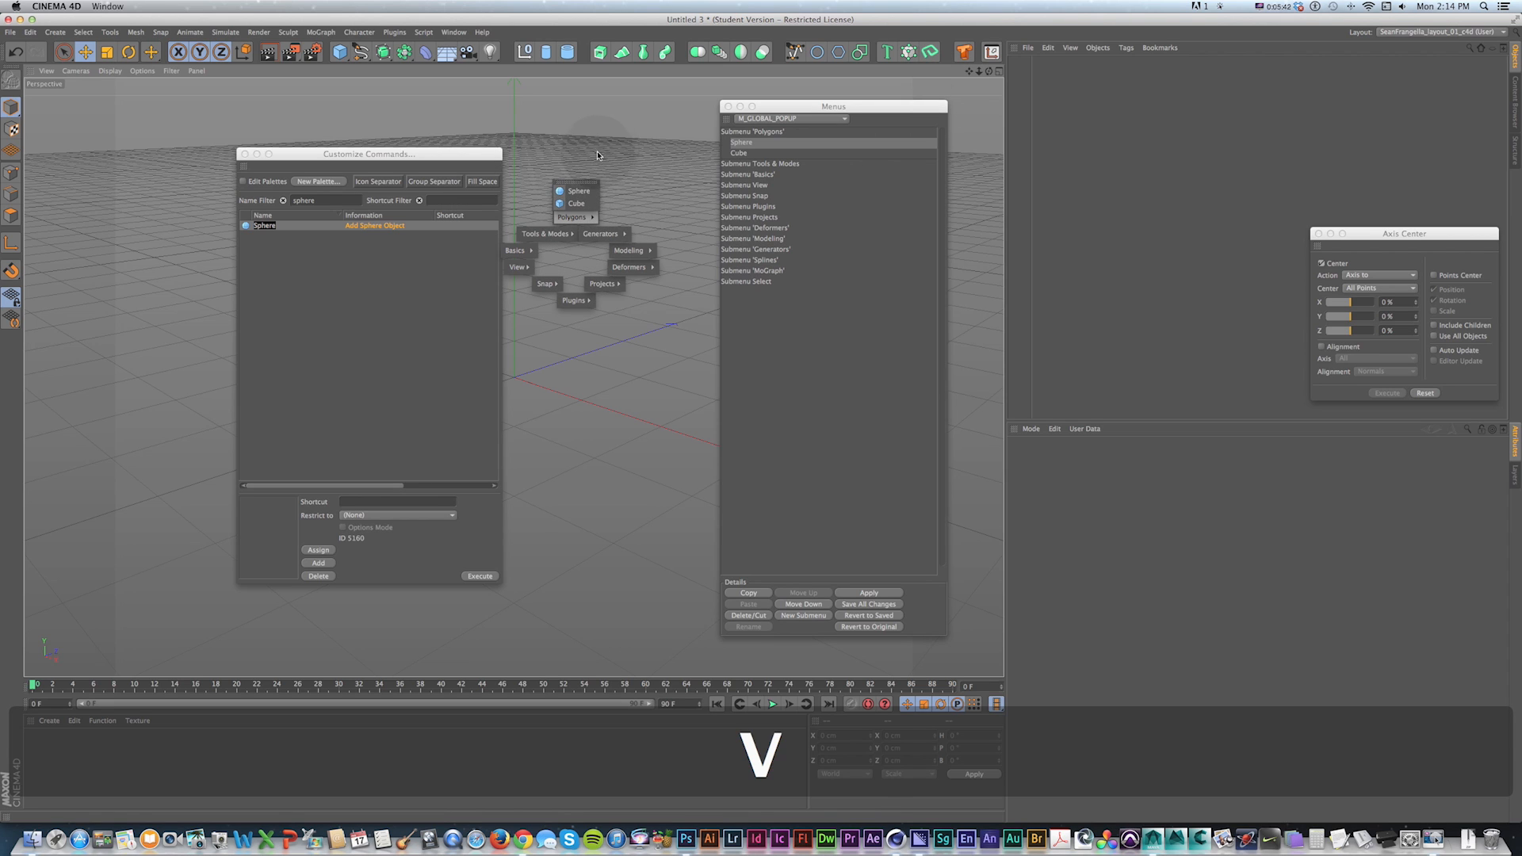
Step: Examine the Tools & Modes, Basics and Splines entries in the radial menu against the order of submenus in M_GLOBAL_POPUP
{"action": "left_click", "coordinate": [731, 136]}
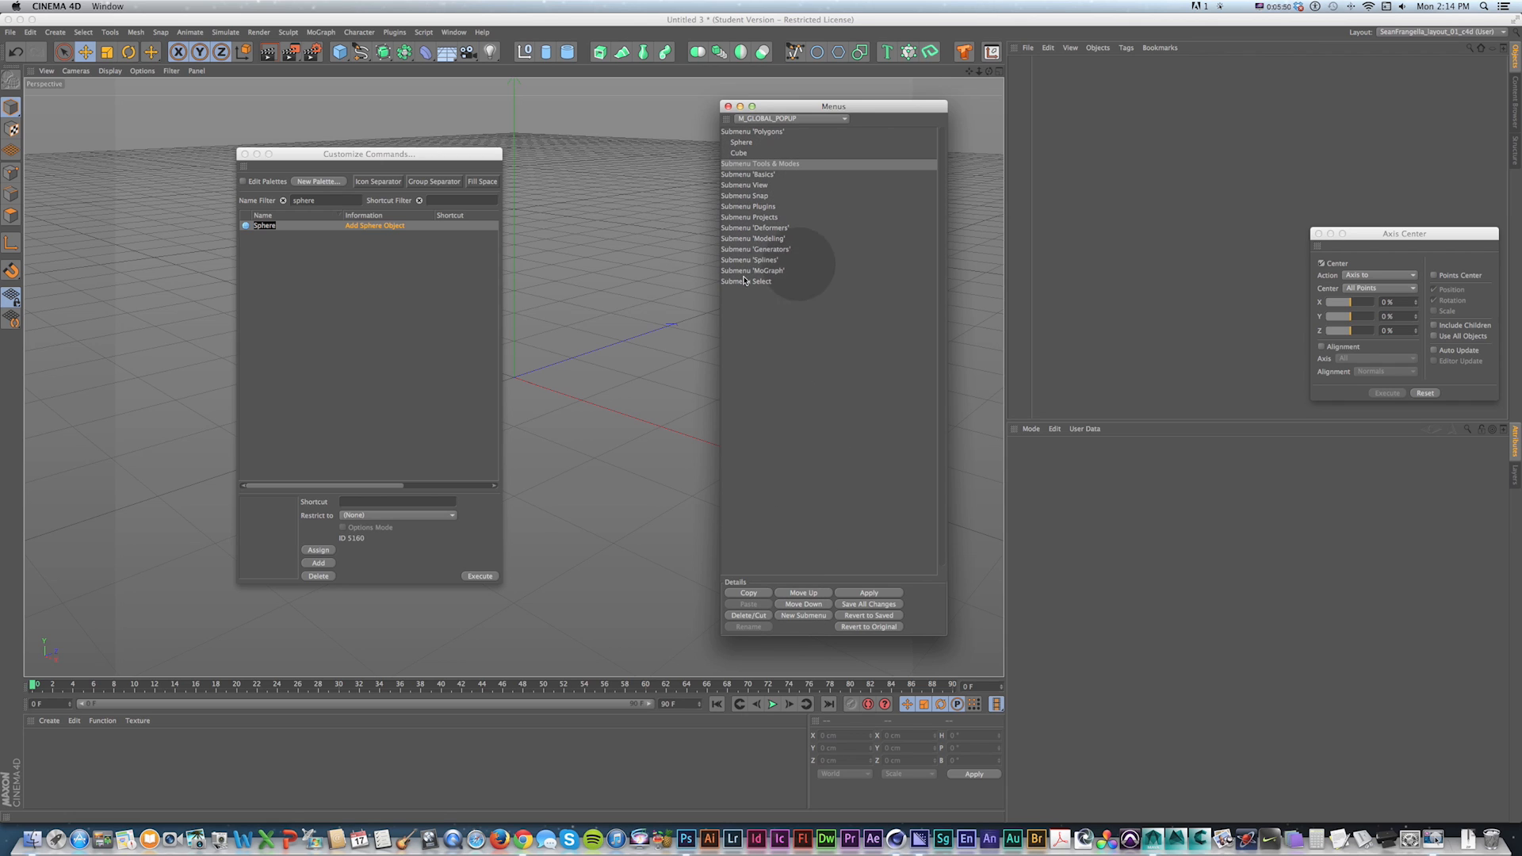
{"action": "key", "text": "v"}
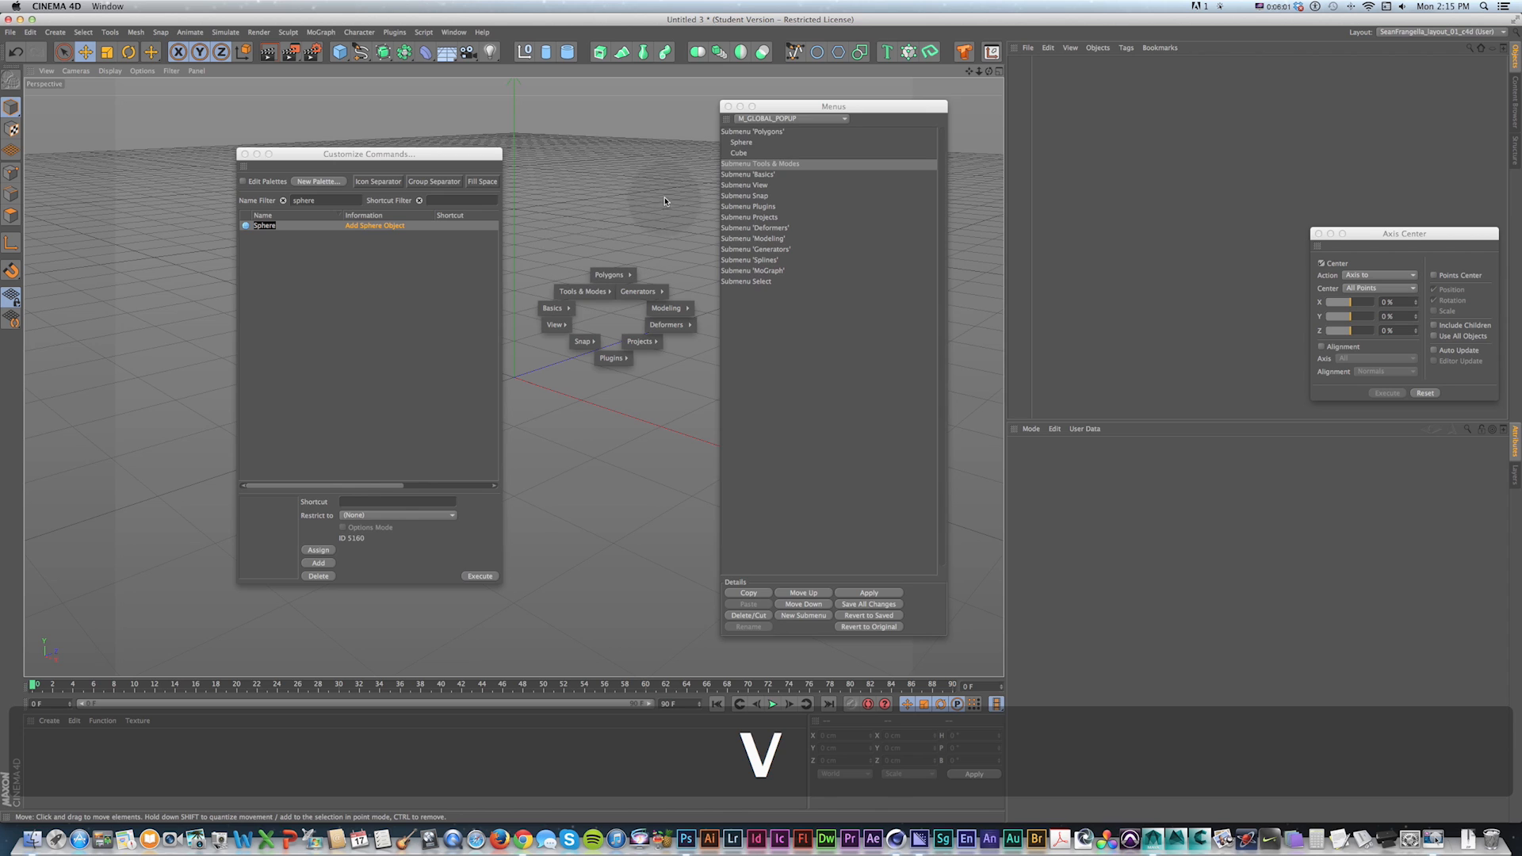
{"action": "mouse_move", "coordinate": [576, 292]}
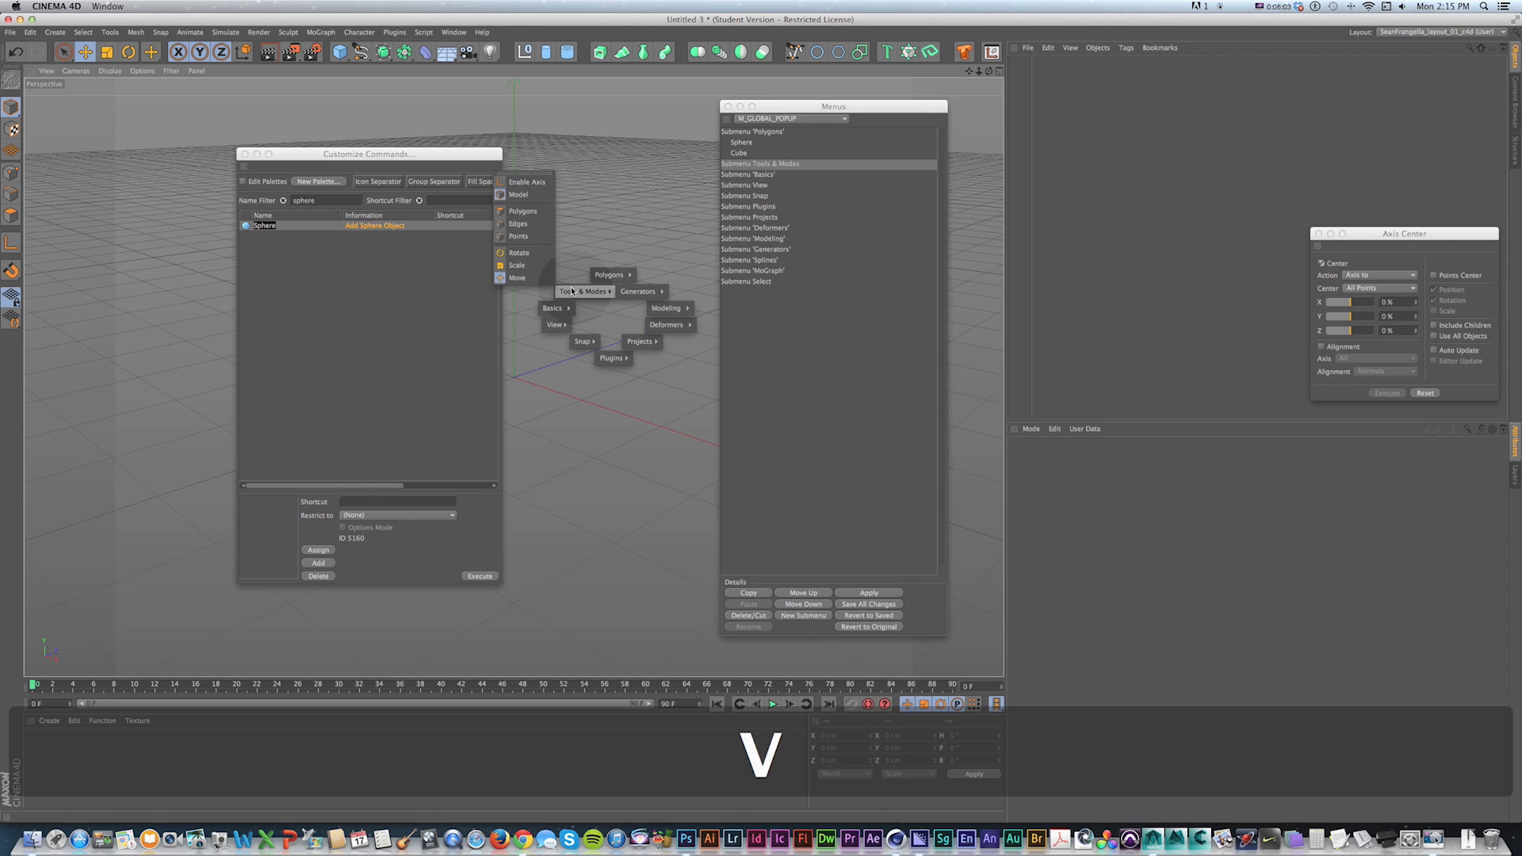
{"action": "mouse_move", "coordinate": [626, 346]}
{"action": "key", "text": "v"}
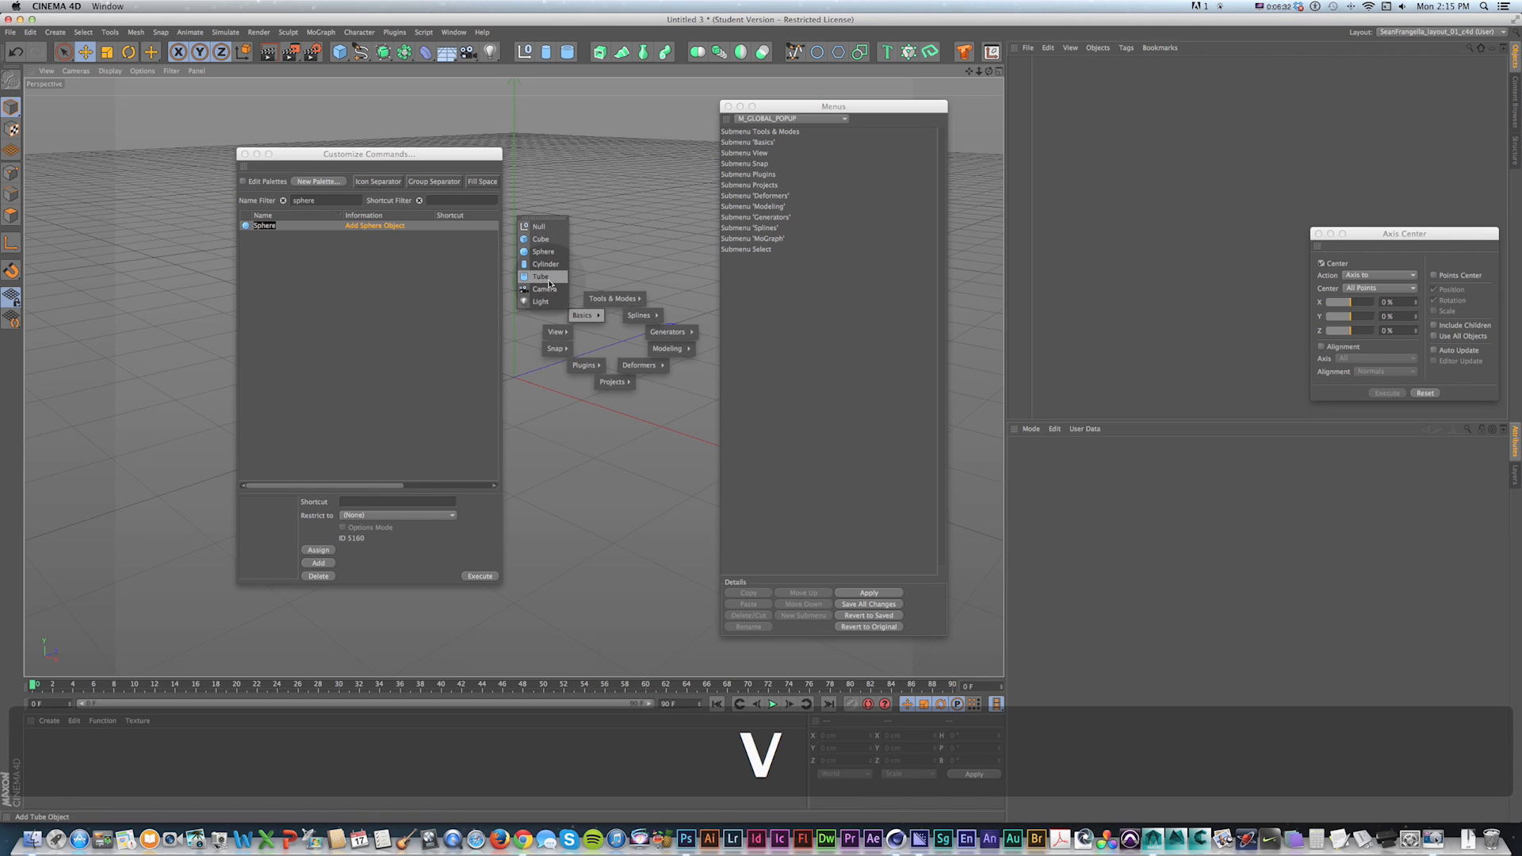
{"action": "mouse_move", "coordinate": [649, 315]}
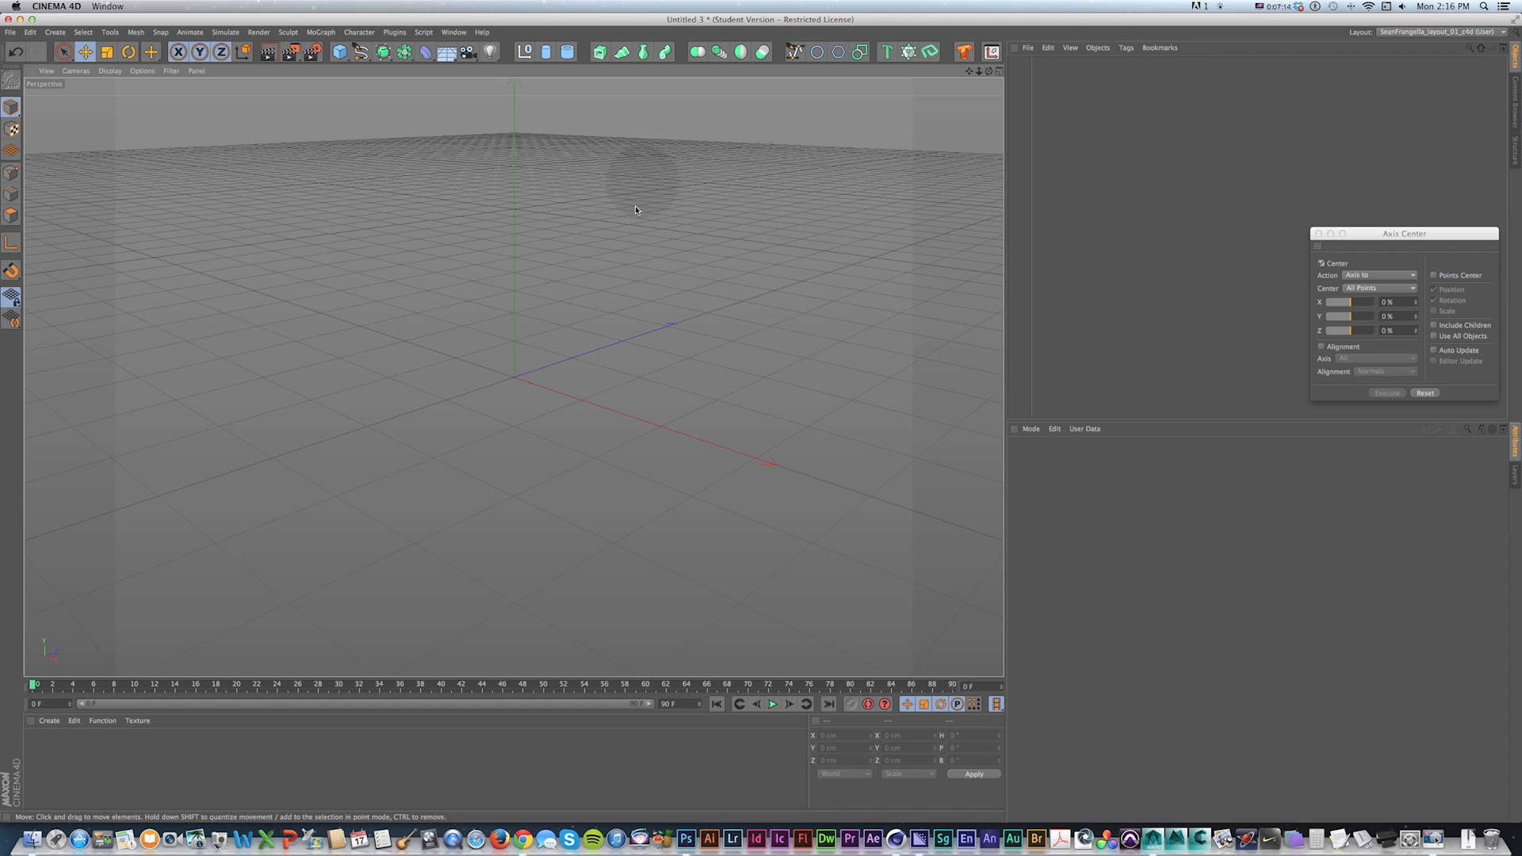
Step: Save the current interface layout under the proposed file name in the library's layout folder
{"action": "key", "text": "v"}
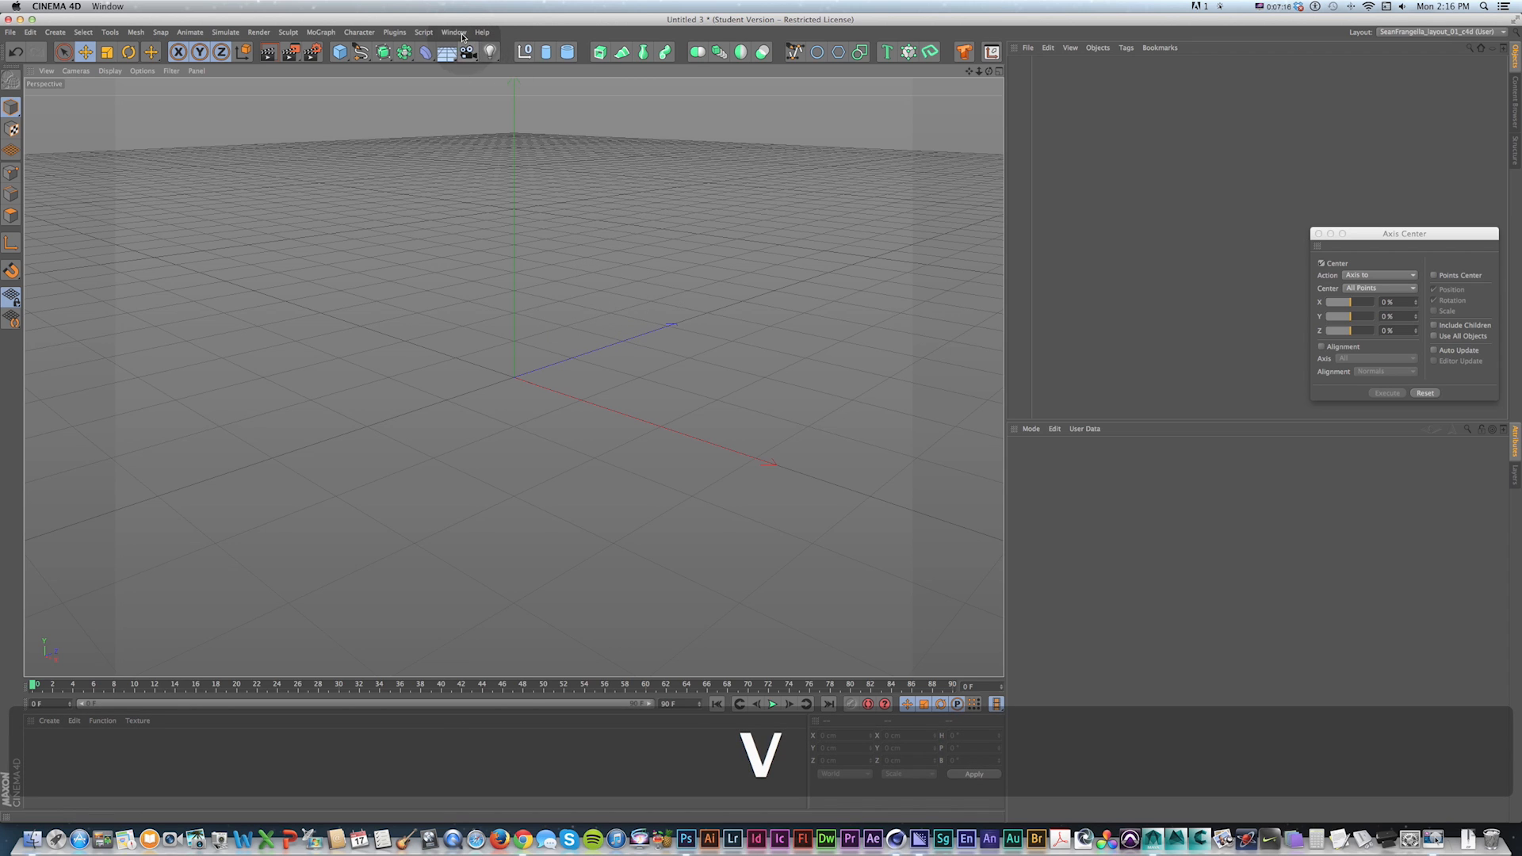
{"action": "left_click", "coordinate": [454, 32]}
{"action": "mouse_move", "coordinate": [475, 51]}
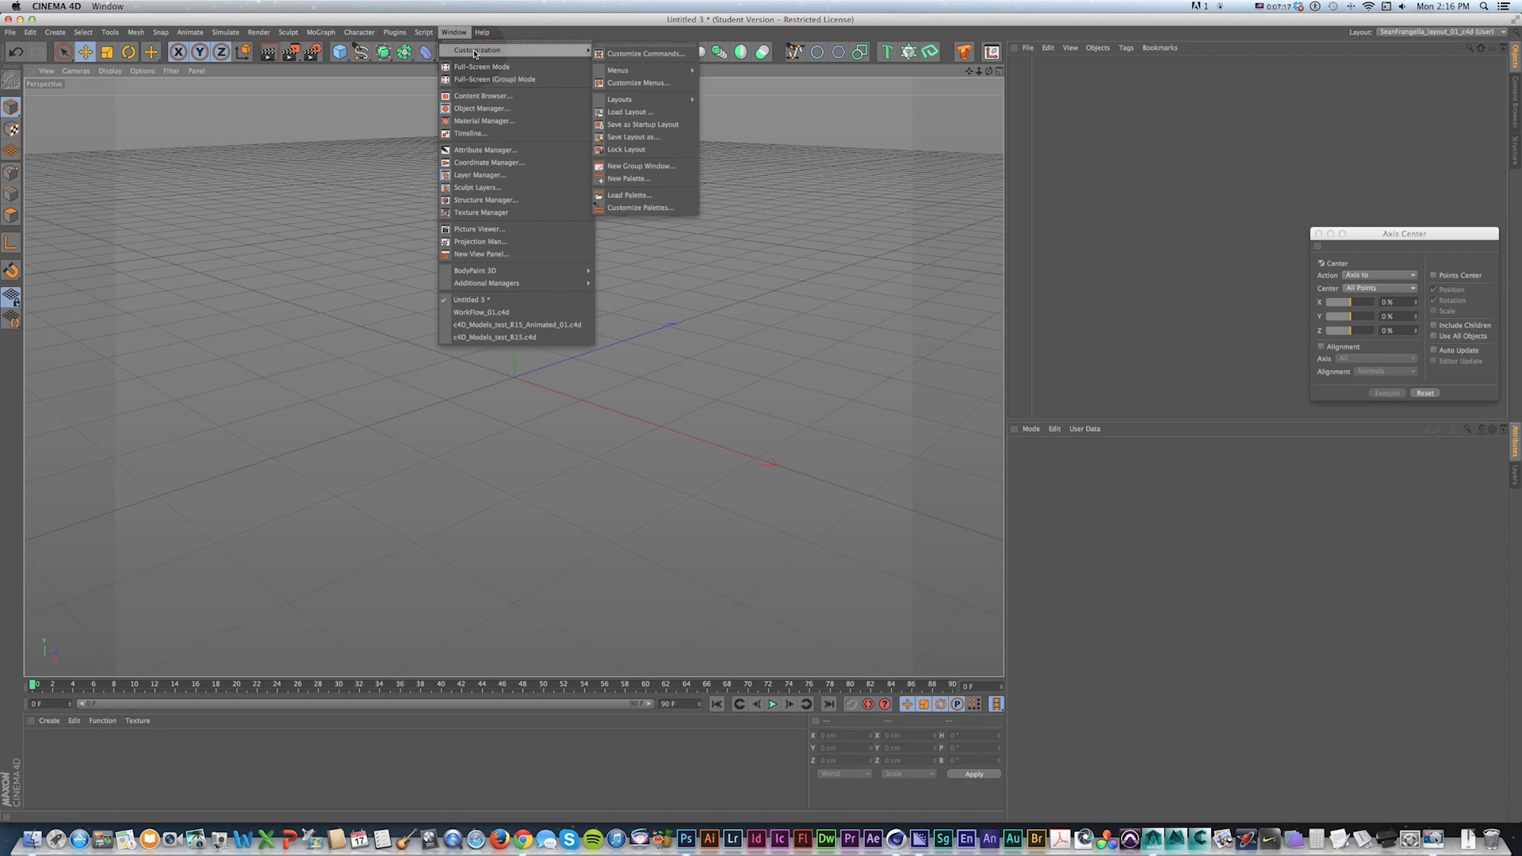
{"action": "left_click", "coordinate": [646, 137]}
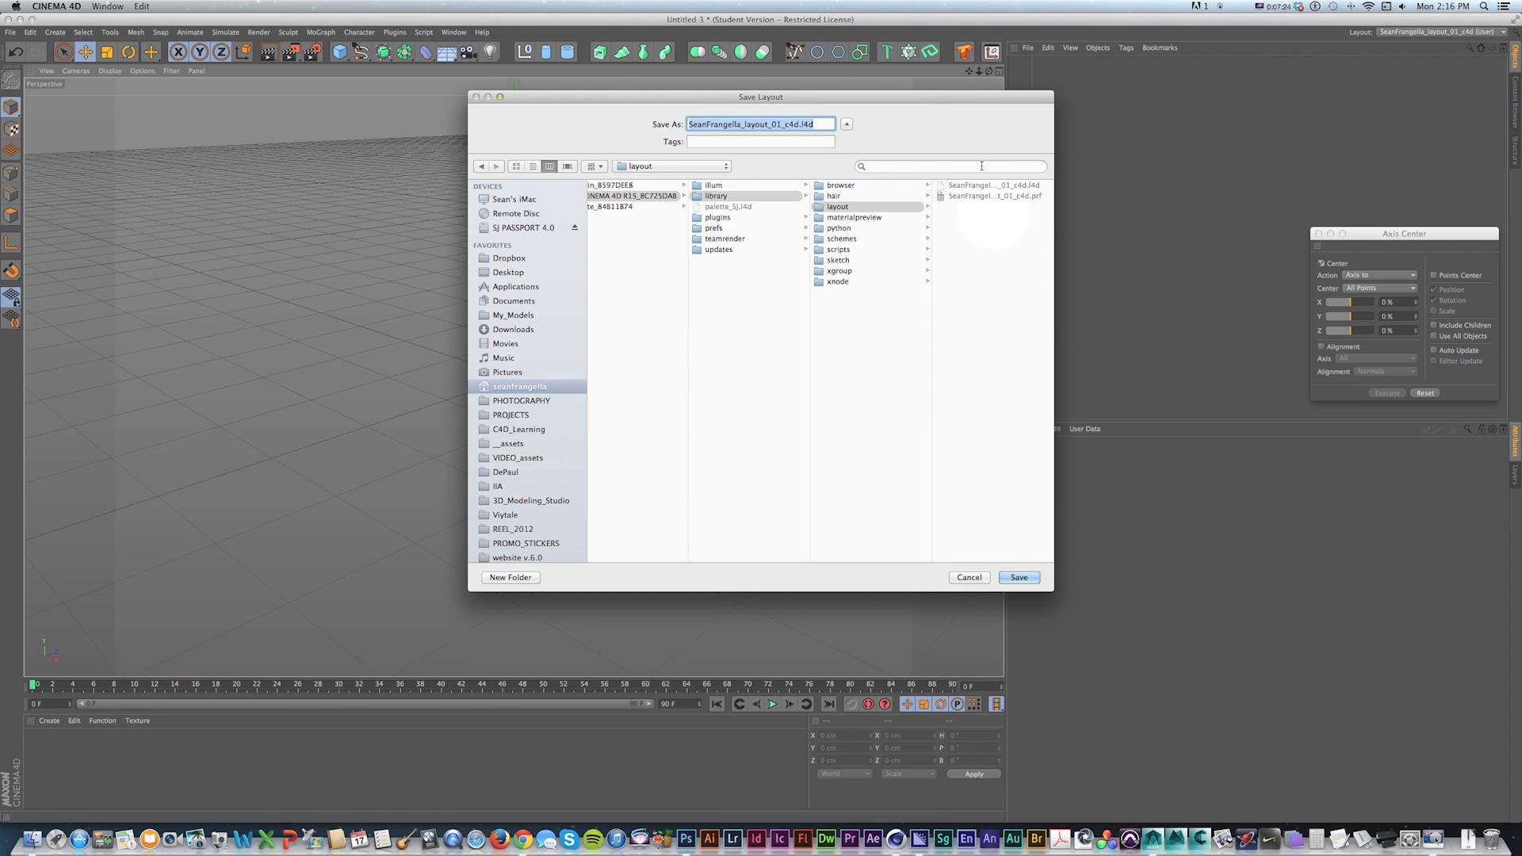
{"action": "left_click_drag", "start_coordinate": [817, 97], "coordinate": [778, 89]}
{"action": "scroll", "coordinate": [663, 226], "scroll_direction": "left", "scroll_amount": 10}
{"action": "scroll", "coordinate": [663, 226], "scroll_direction": "right", "scroll_amount": 10}
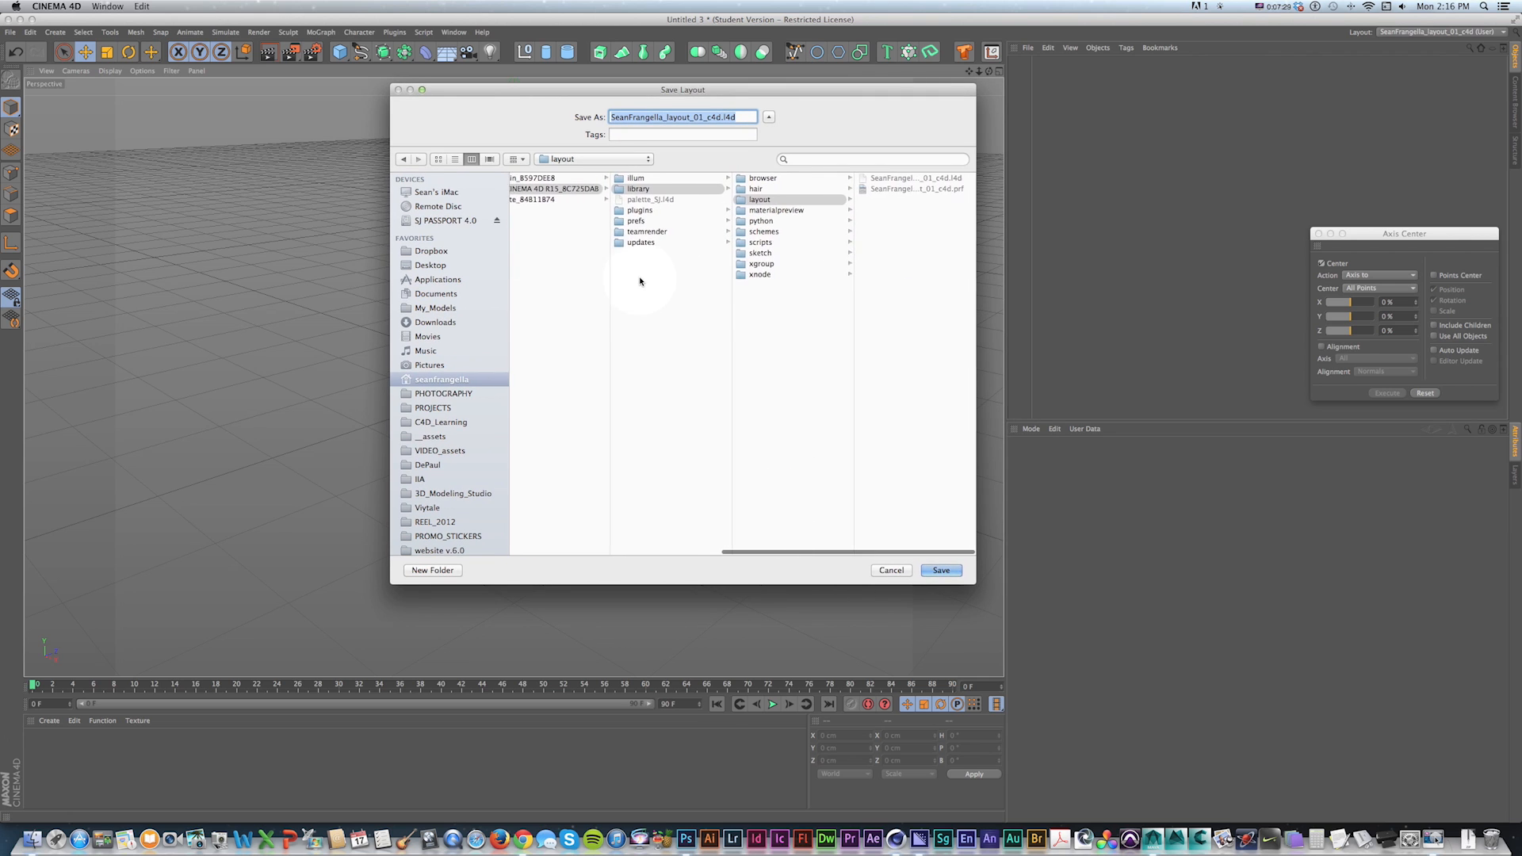
{"action": "left_click", "coordinate": [940, 569]}
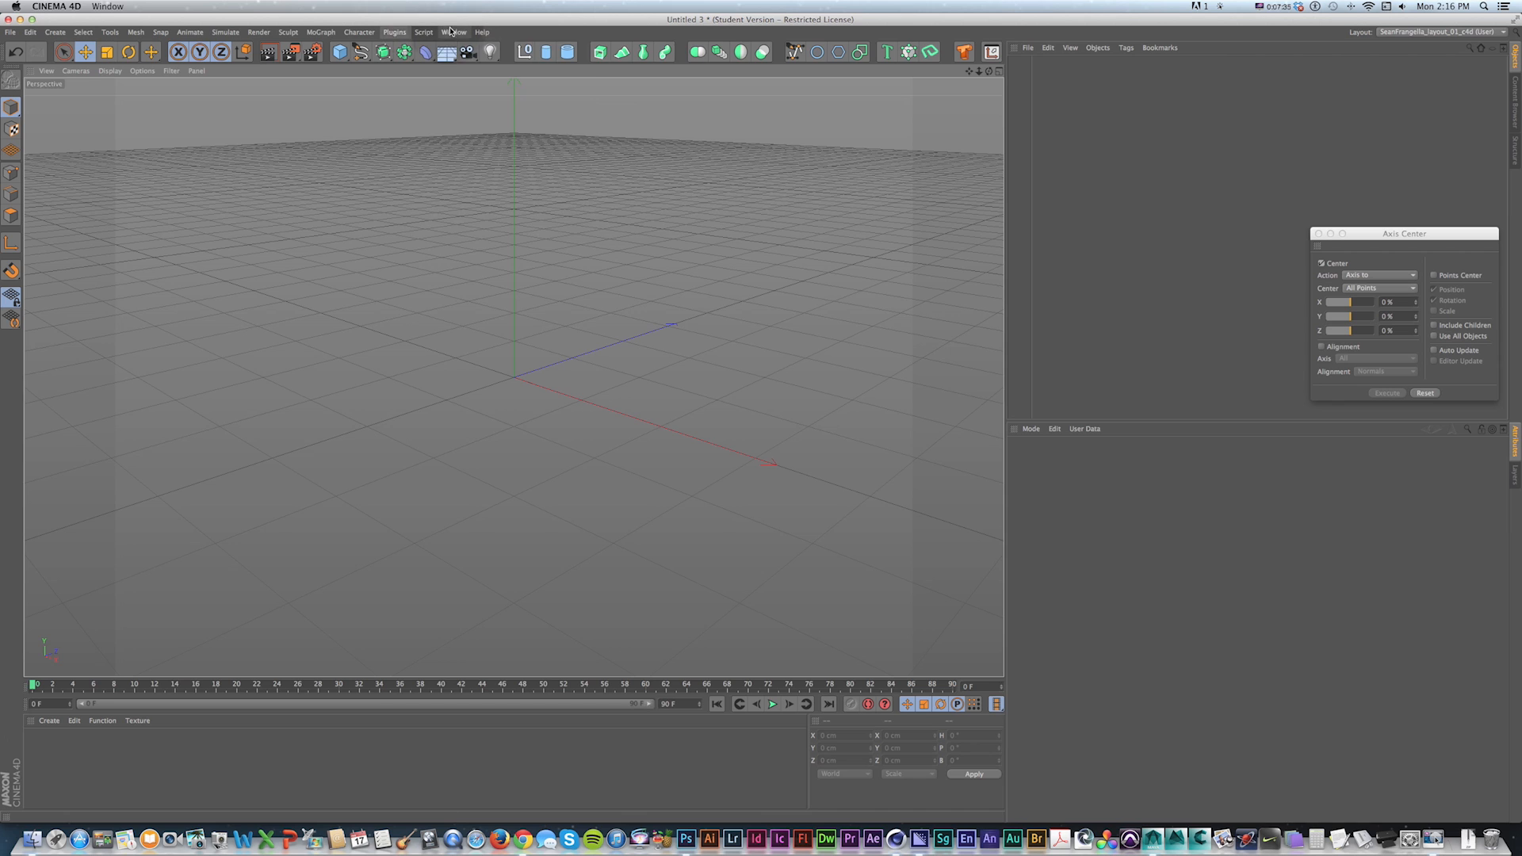
Step: Load the saved custom layout from the list of available layouts
{"action": "left_click", "coordinate": [454, 32]}
{"action": "mouse_move", "coordinate": [515, 50]}
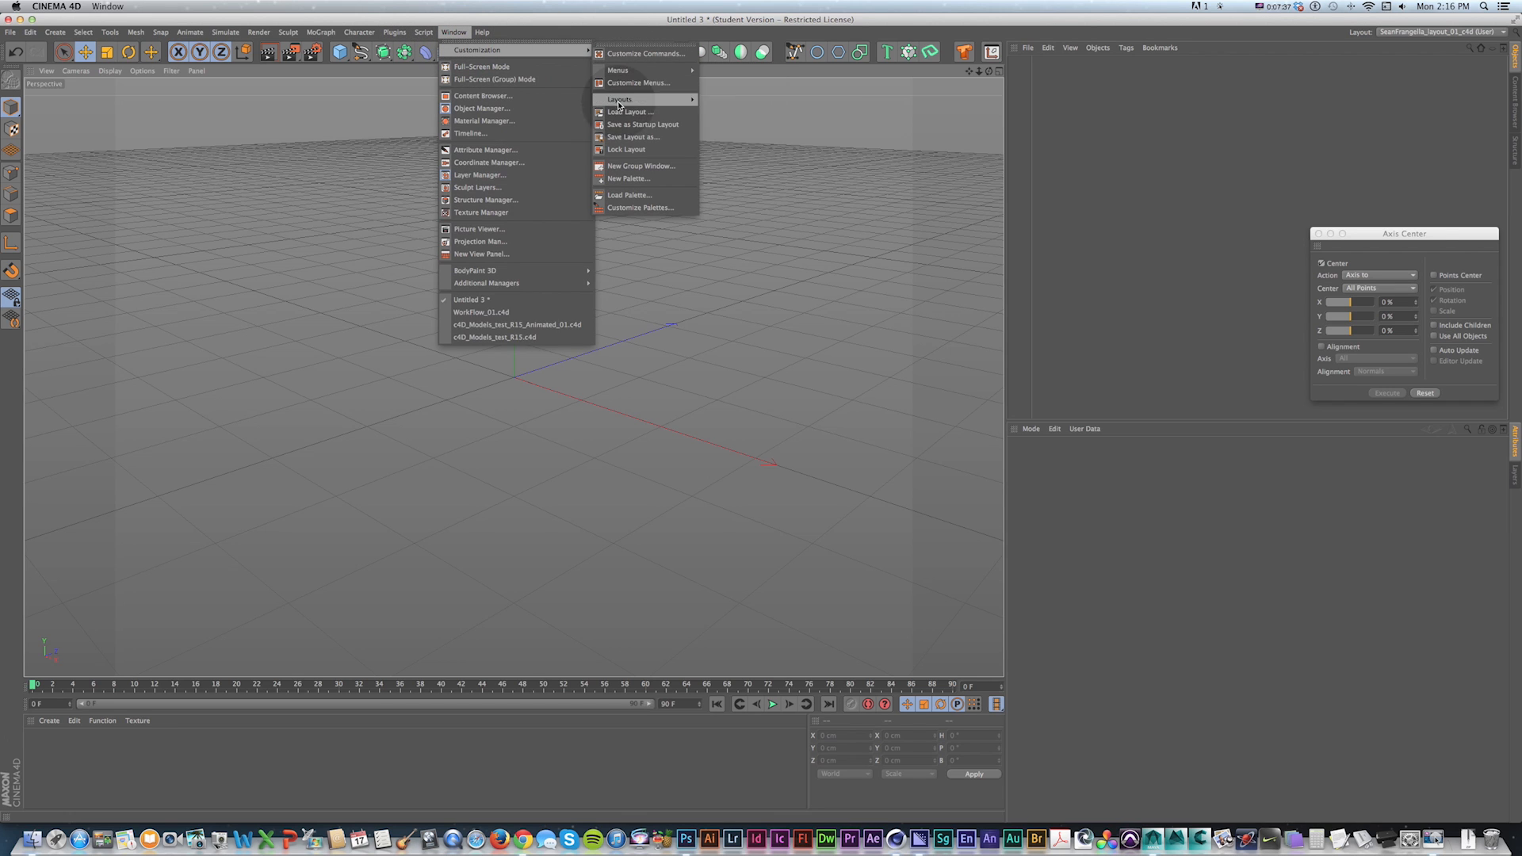
{"action": "mouse_move", "coordinate": [644, 99]}
{"action": "left_click", "coordinate": [742, 174]}
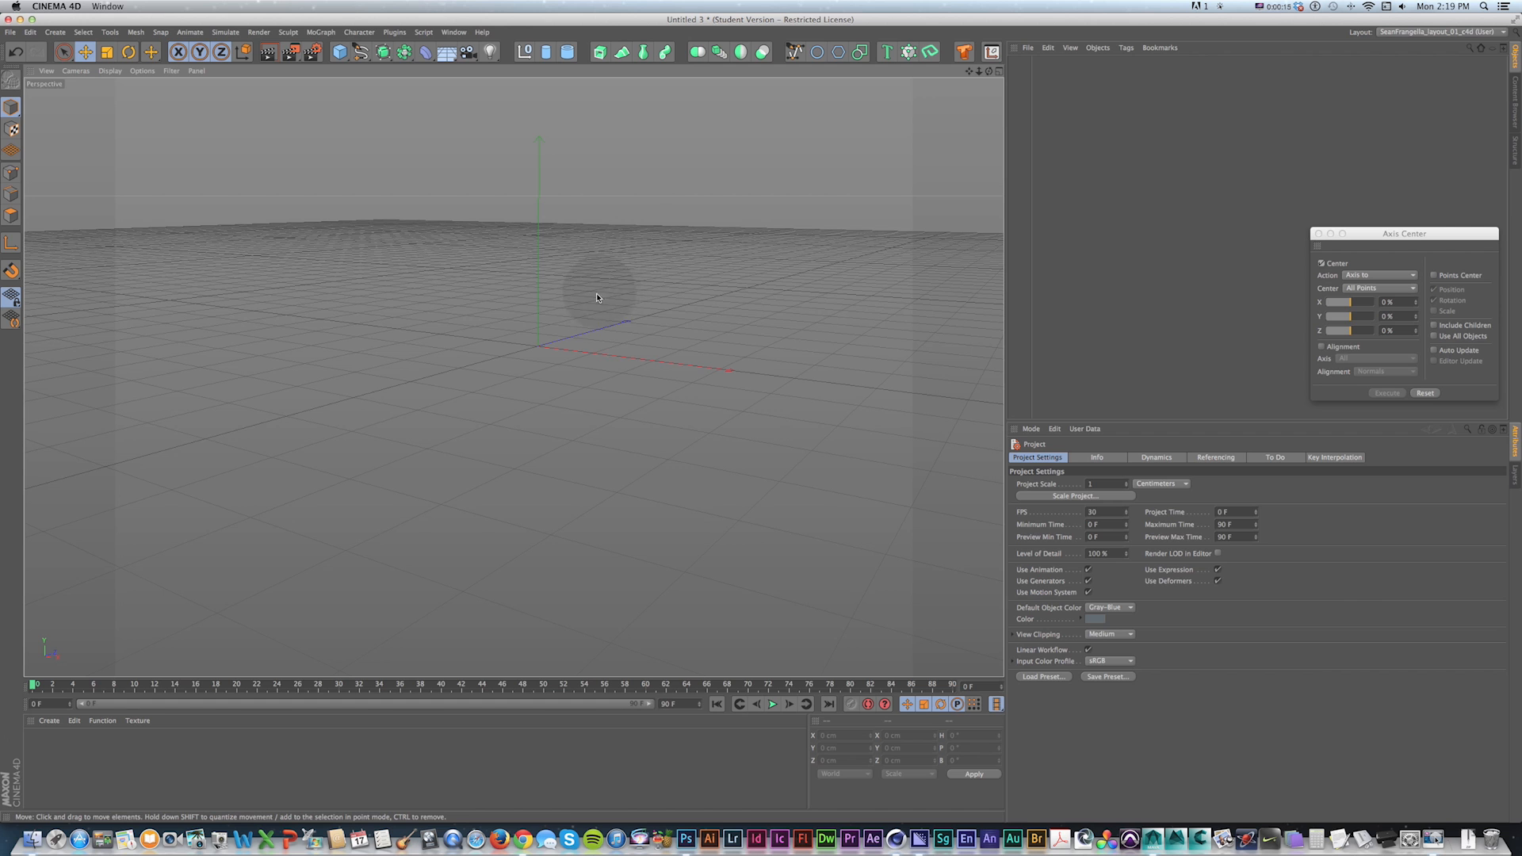
{"action": "mouse_move", "coordinate": [583, 273]}
{"action": "left_mouse_down", "text": "alt"}
{"action": "mouse_move", "coordinate": [578, 343]}
{"action": "mouse_move", "coordinate": [579, 292]}
{"action": "mouse_move", "coordinate": [639, 238]}
{"action": "mouse_move", "coordinate": [624, 290]}
{"action": "mouse_move", "coordinate": [608, 259]}
{"action": "left_mouse_up", "text": "alt"}
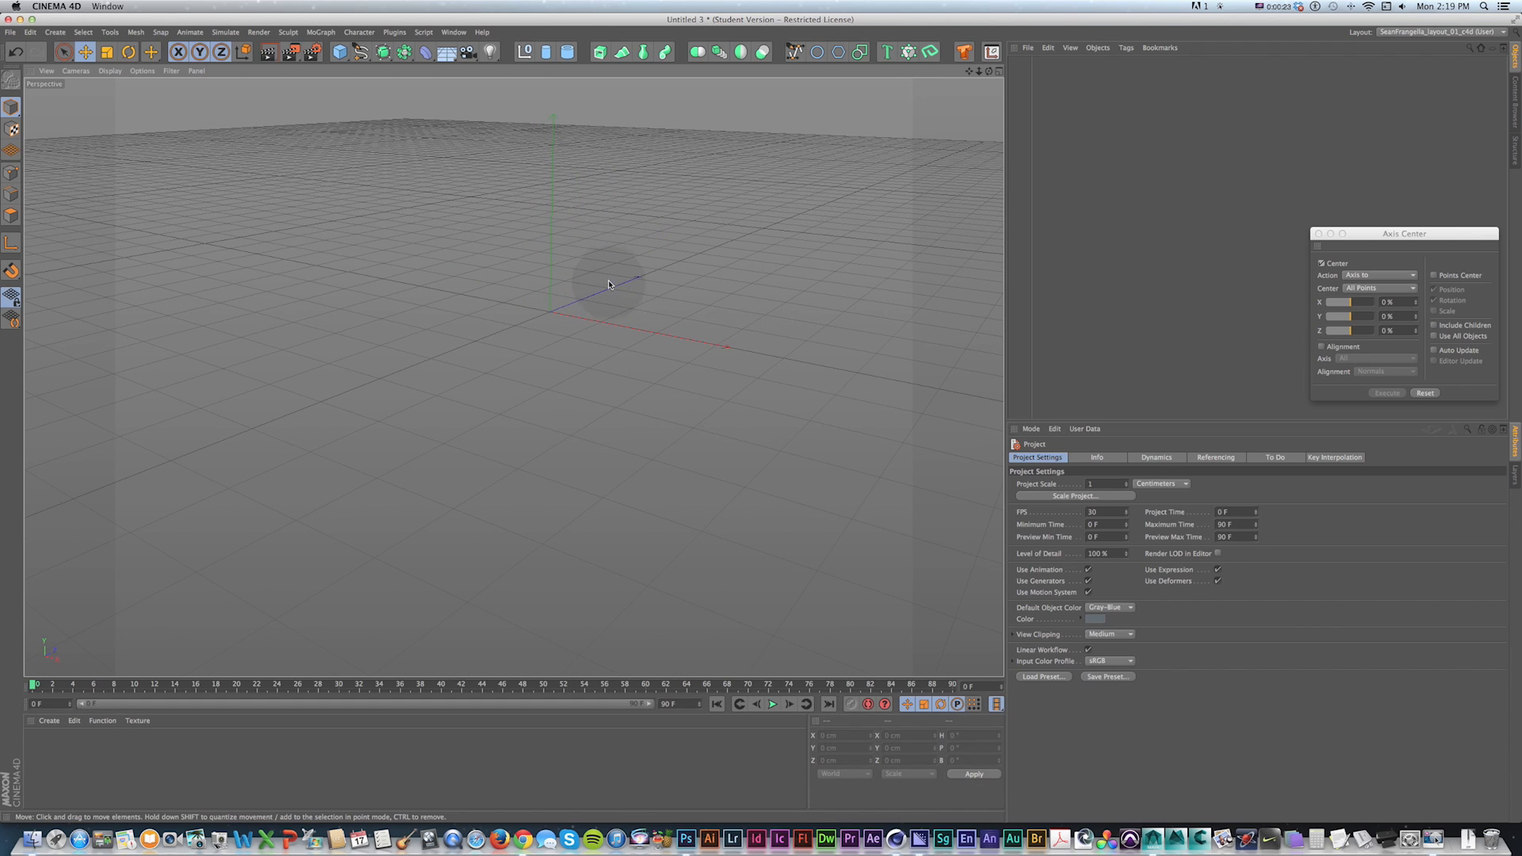
{"action": "scroll", "coordinate": [612, 277], "scroll_direction": "up", "scroll_amount": 5}
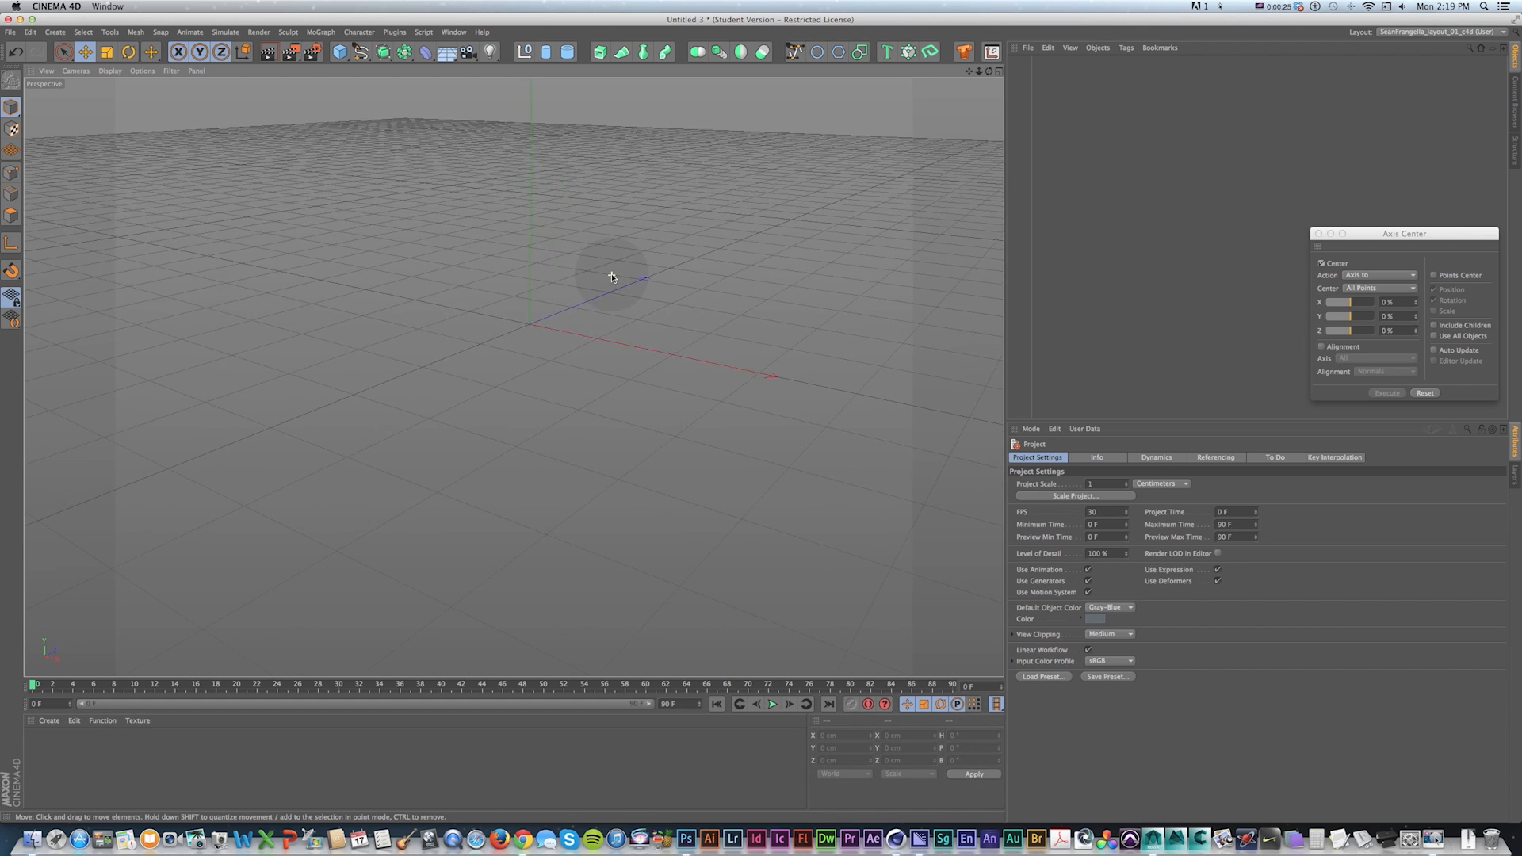
{"action": "scroll", "coordinate": [612, 278], "scroll_direction": "down", "scroll_amount": 3}
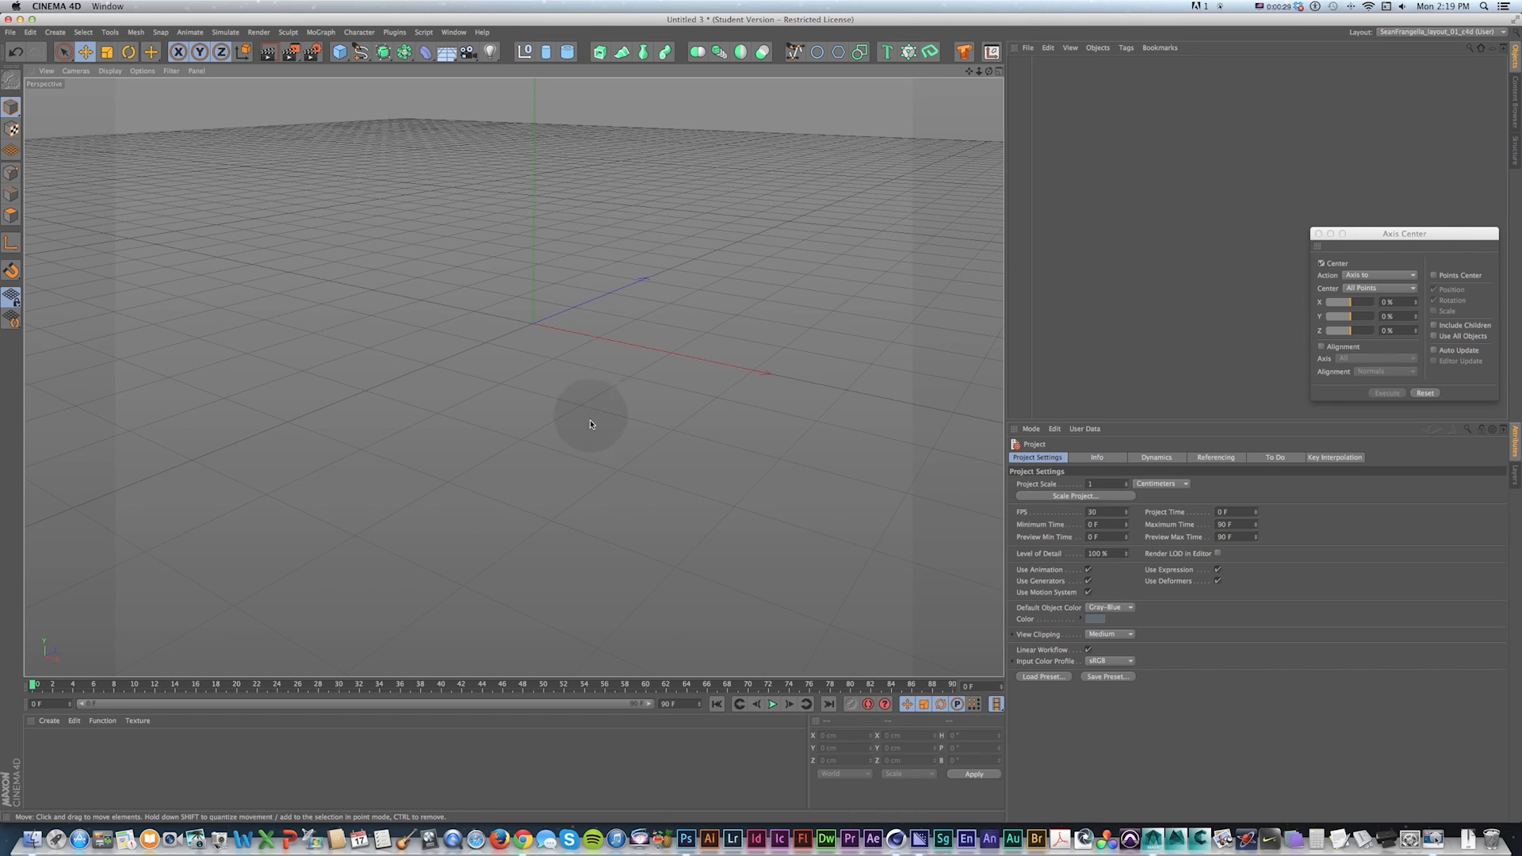
{"action": "key", "text": "1"}
{"action": "left_click_drag", "start_coordinate": [582, 310], "coordinate": [479, 245]}
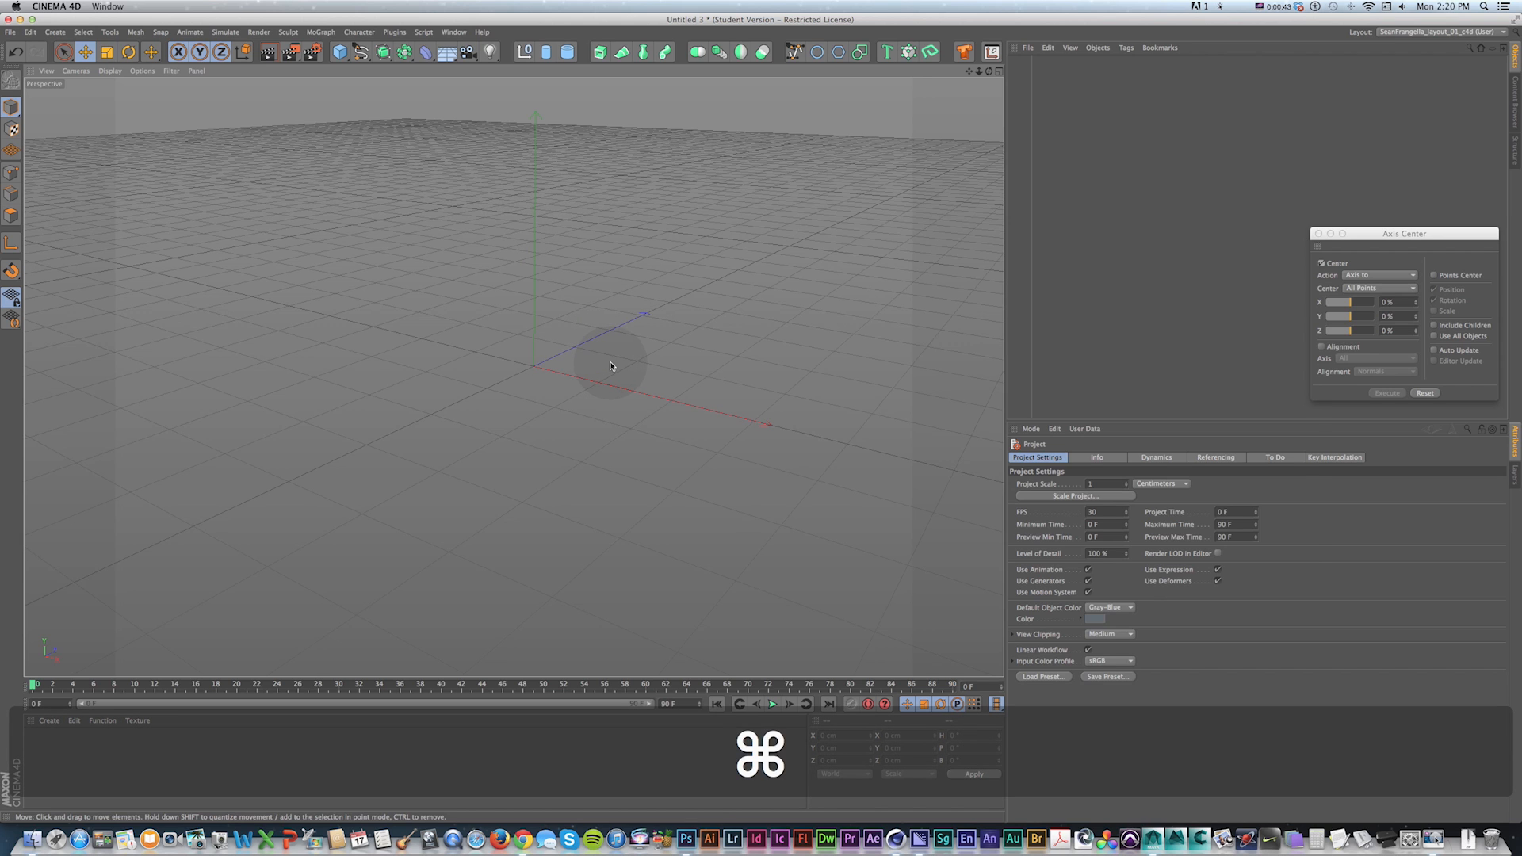
Step: Set the render output size to 1280 x 720 pixels and close the render settings
{"action": "key", "text": "super+b"}
{"action": "left_click_drag", "start_coordinate": [868, 255], "coordinate": [423, 246]}
{"action": "left_click", "coordinate": [524, 293]}
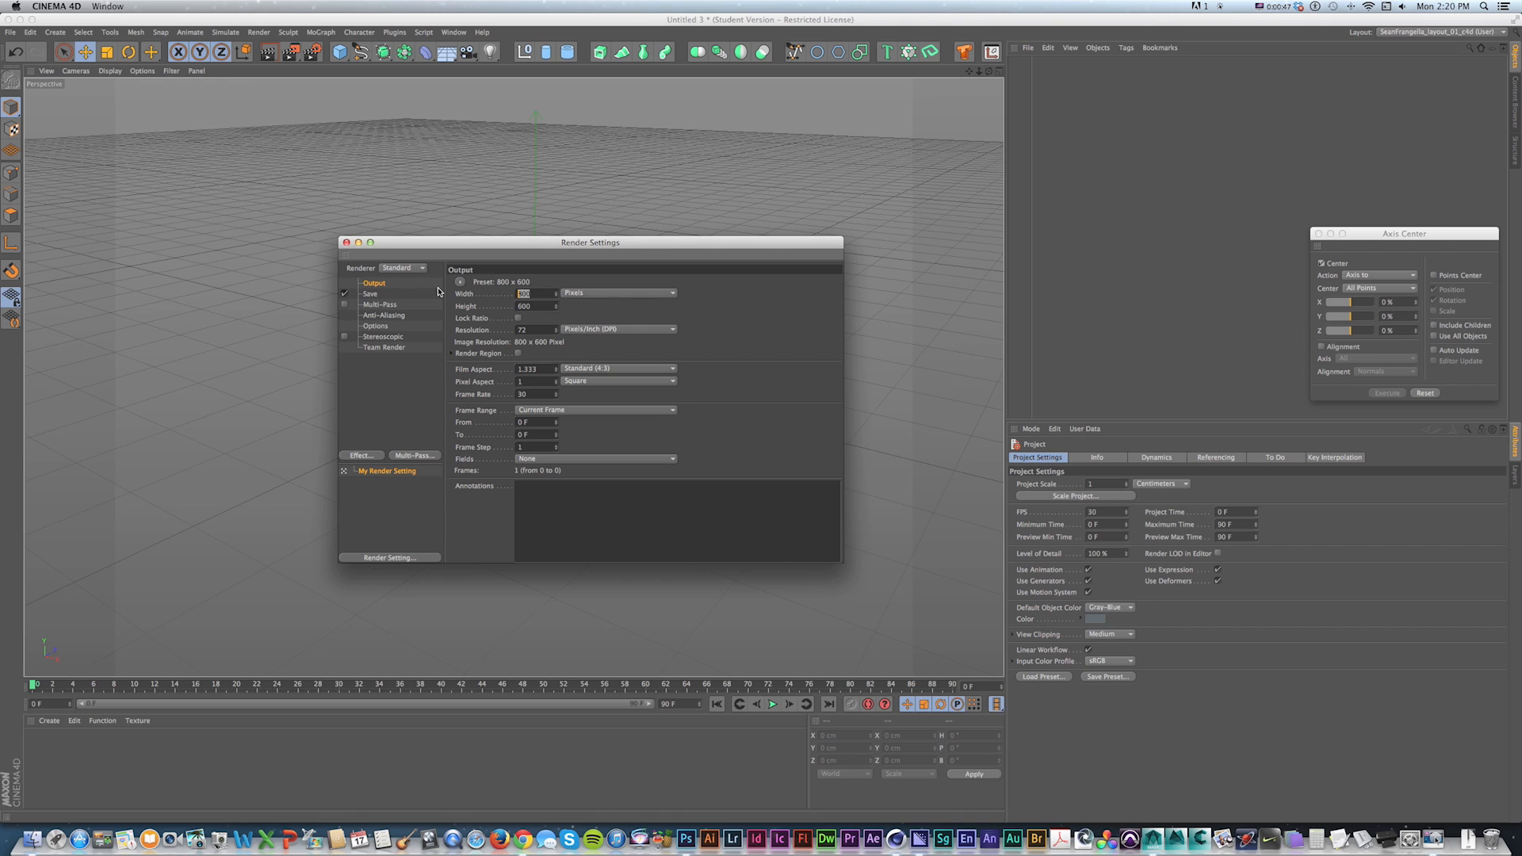
{"action": "type", "text": "1280"}
{"action": "key", "text": "Tab"}
{"action": "type", "text": "720"}
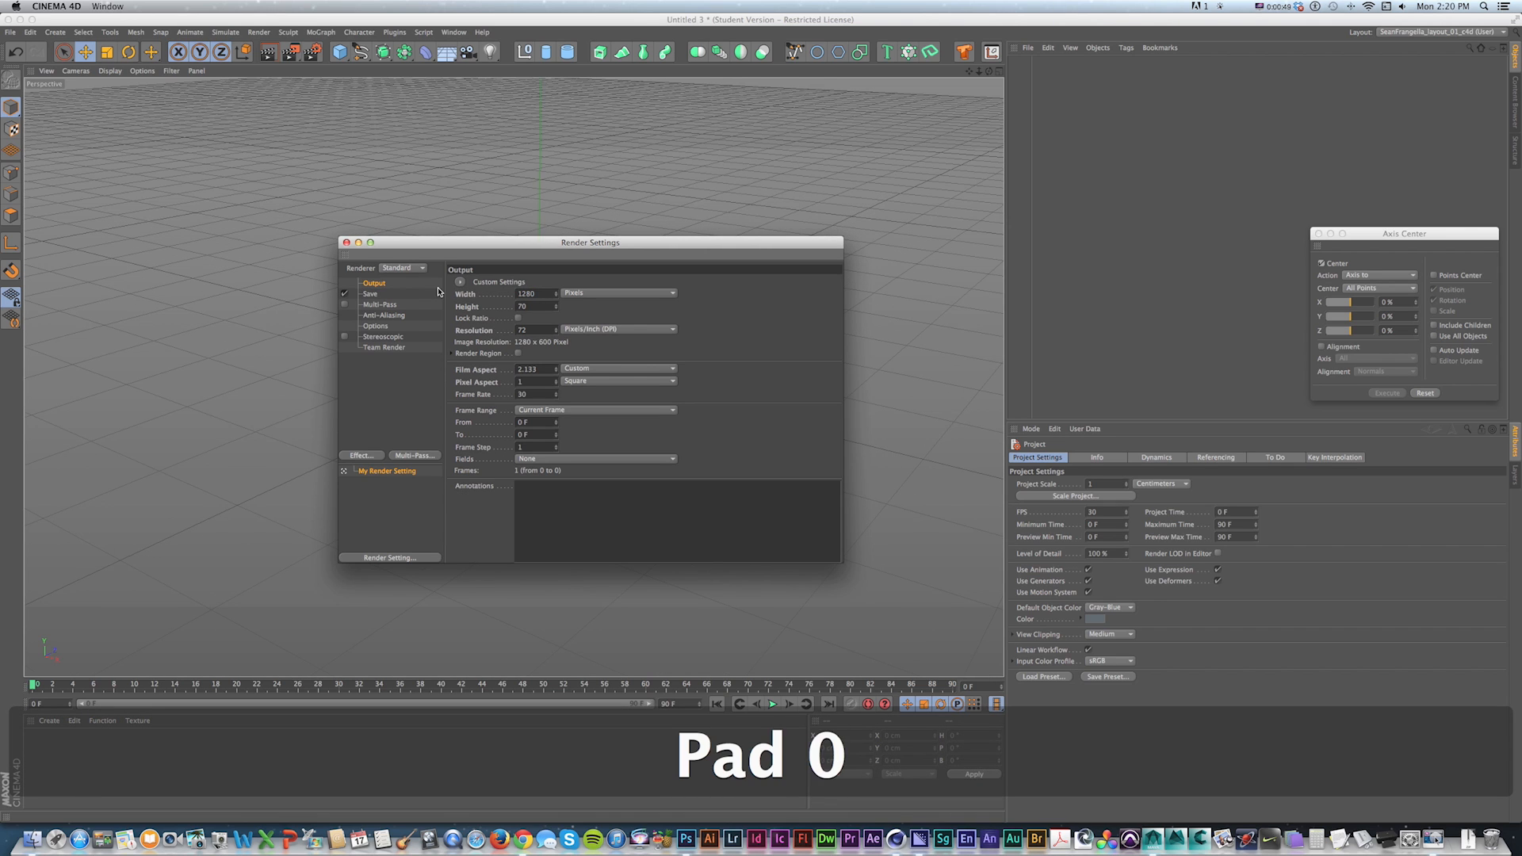
{"action": "key", "text": "shift+Left"}
{"action": "type", "text": "20"}
{"action": "key", "text": "Return"}
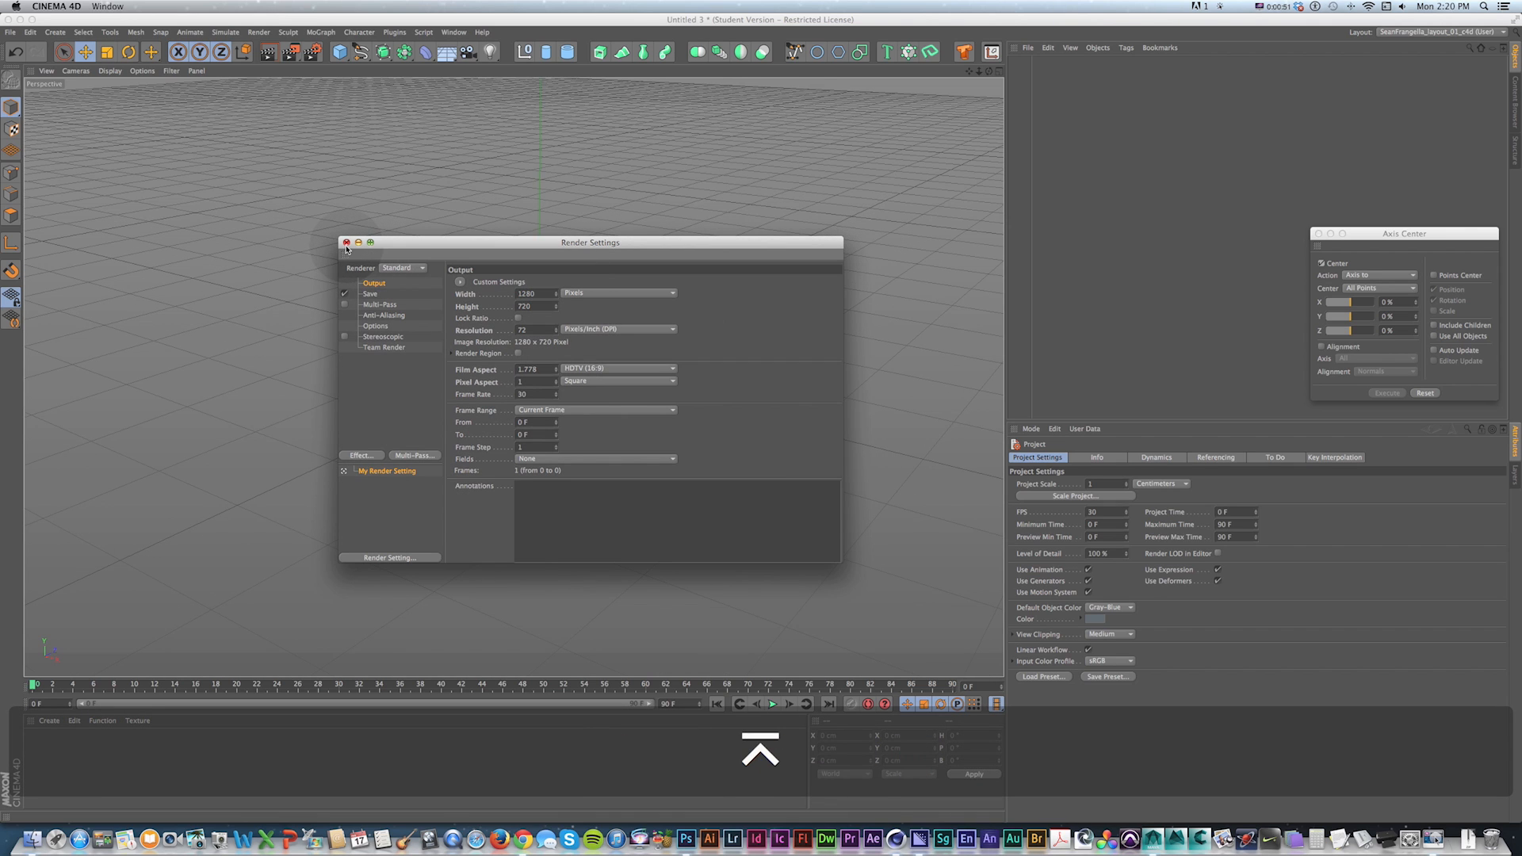
{"action": "left_click", "coordinate": [350, 244]}
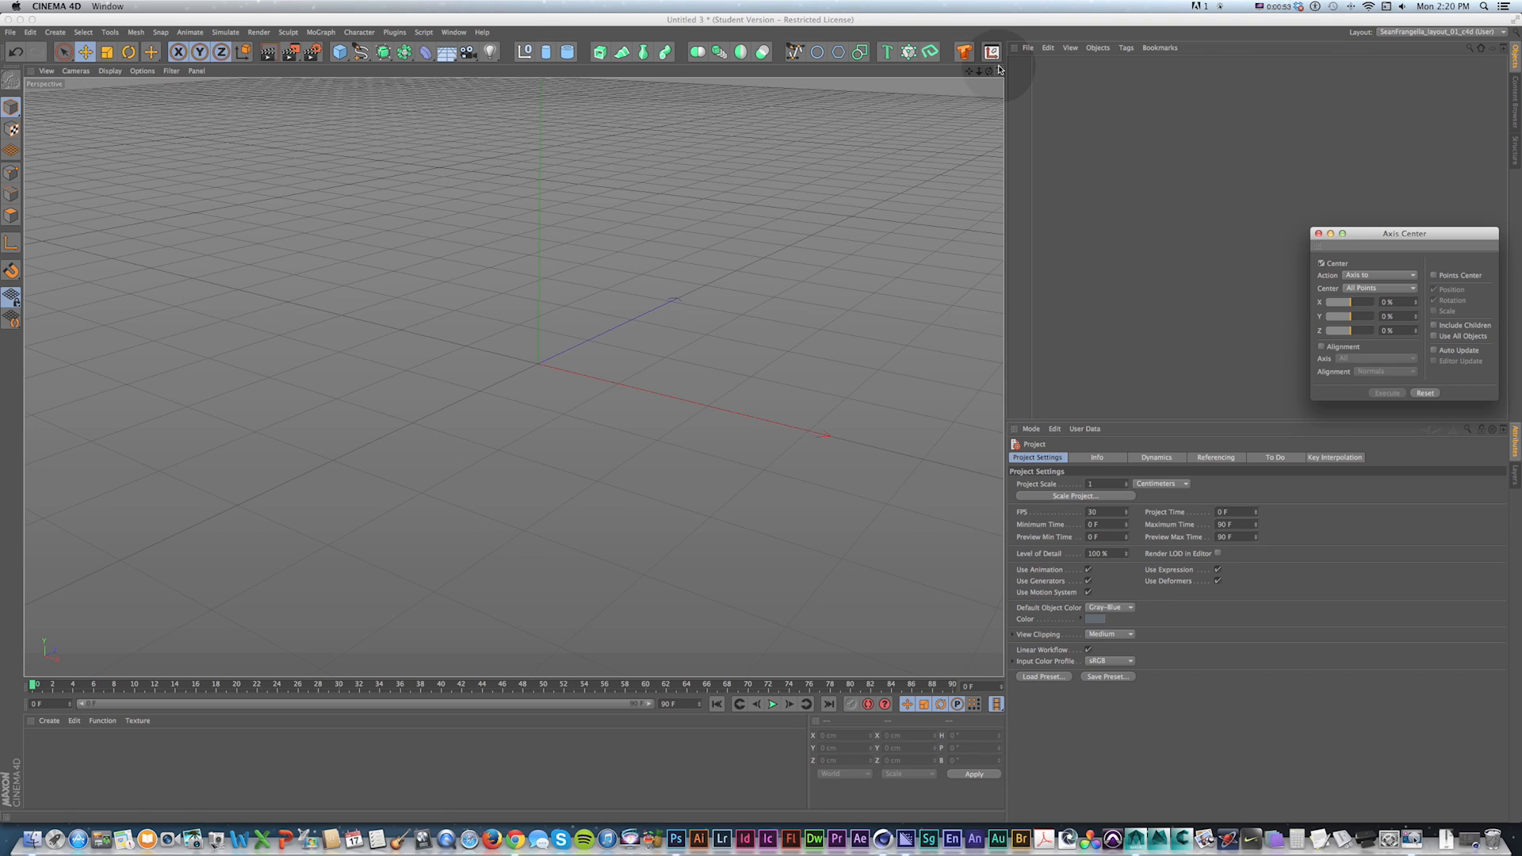
Step: Switch to the four-view arrangement and bring up the Back settings of the Right viewport
{"action": "left_click", "coordinate": [998, 71]}
{"action": "left_click", "coordinate": [376, 448]}
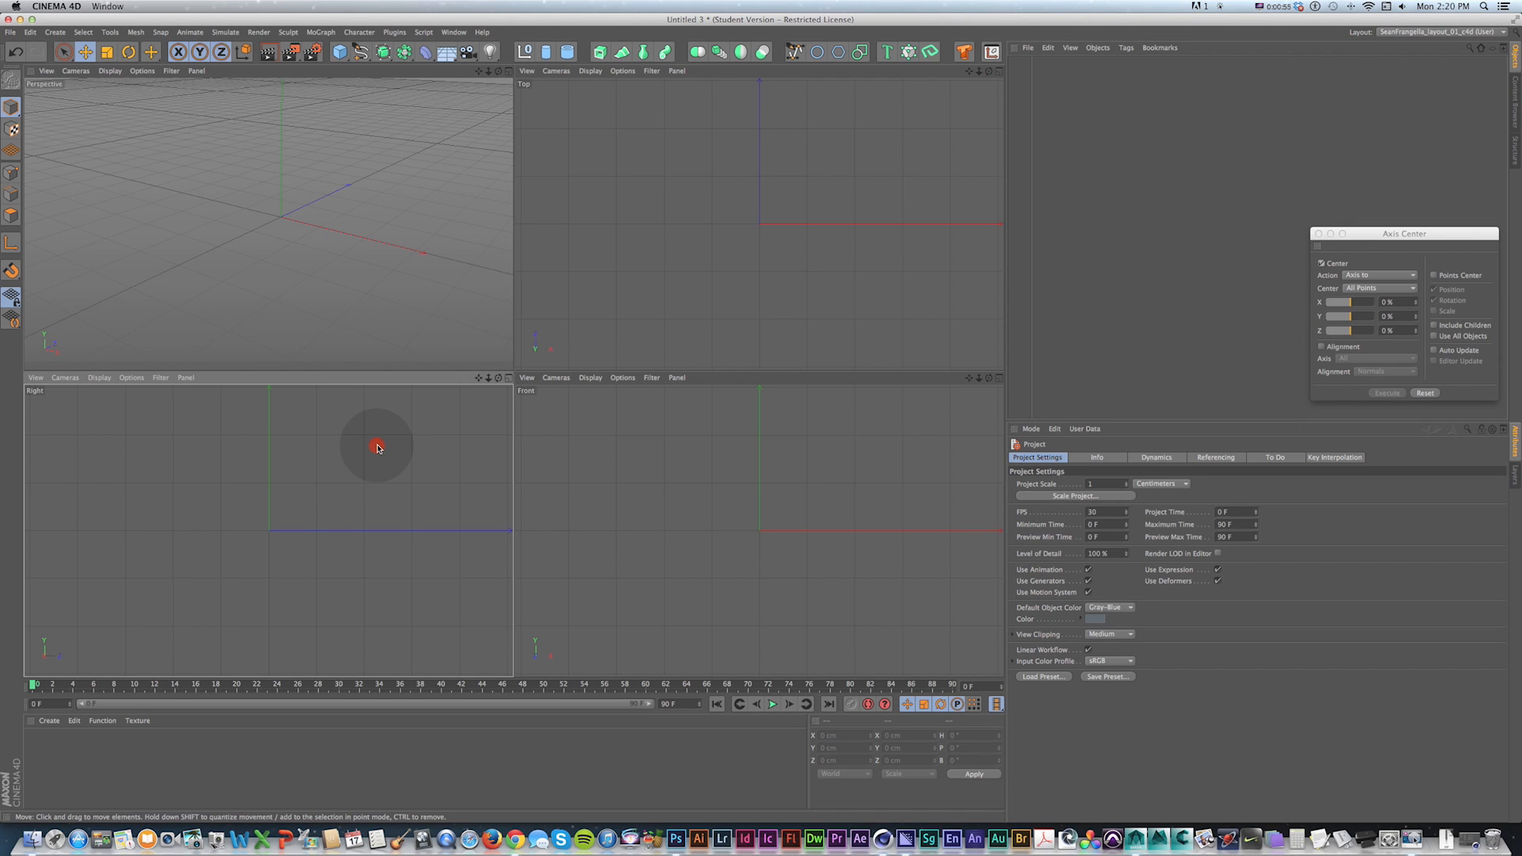
{"action": "key", "text": "alt+v"}
{"action": "left_click", "coordinate": [1191, 495]}
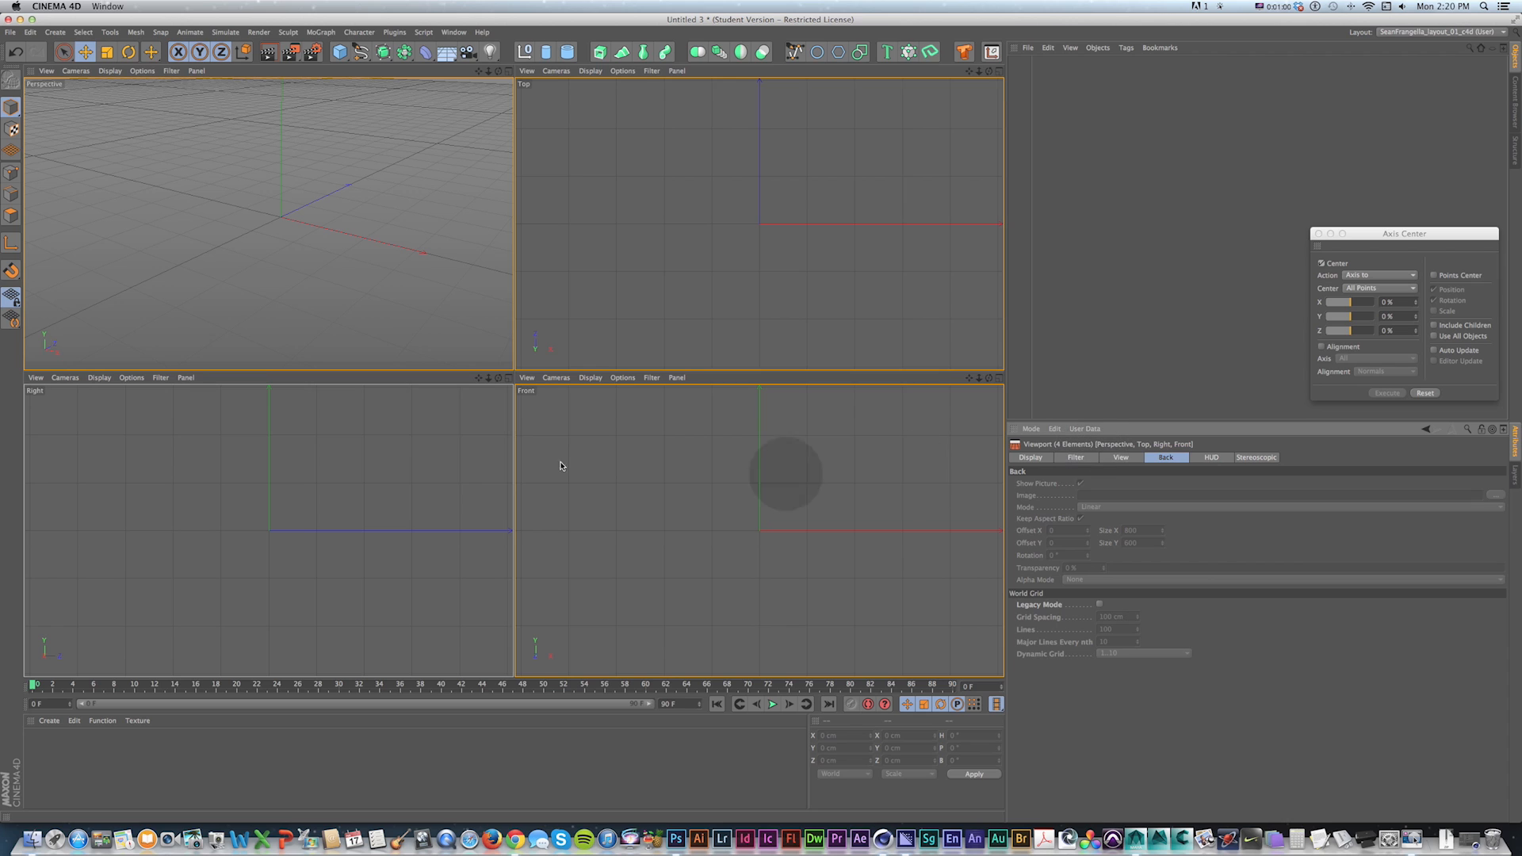
{"action": "left_click", "coordinate": [346, 384]}
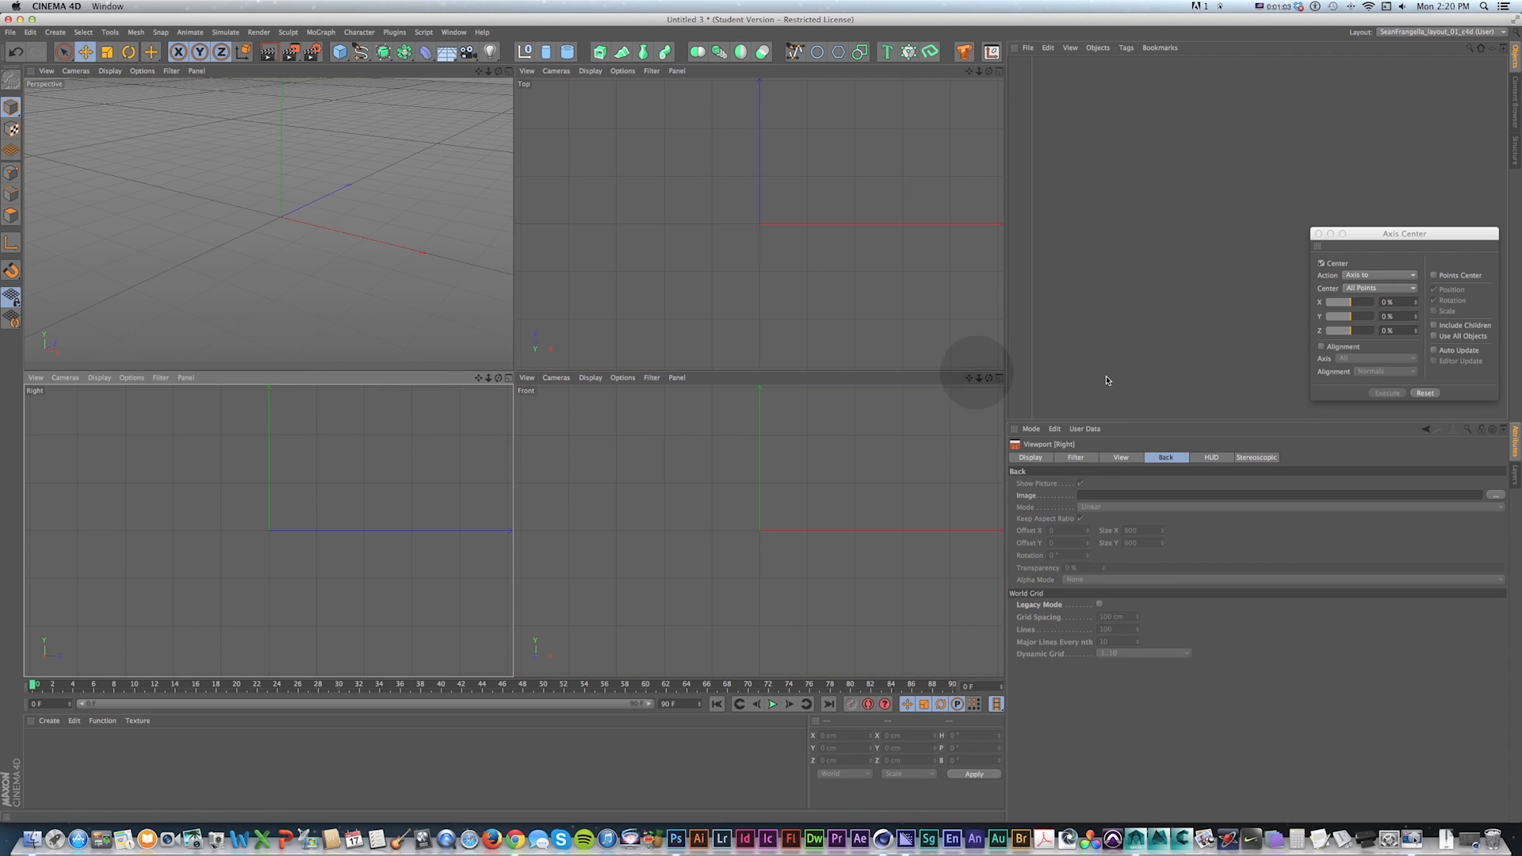
Step: Load cool_bike.JPG from the _reference_photo folder as the Right viewport's background image and adjust its offset
{"action": "left_click", "coordinate": [1496, 496]}
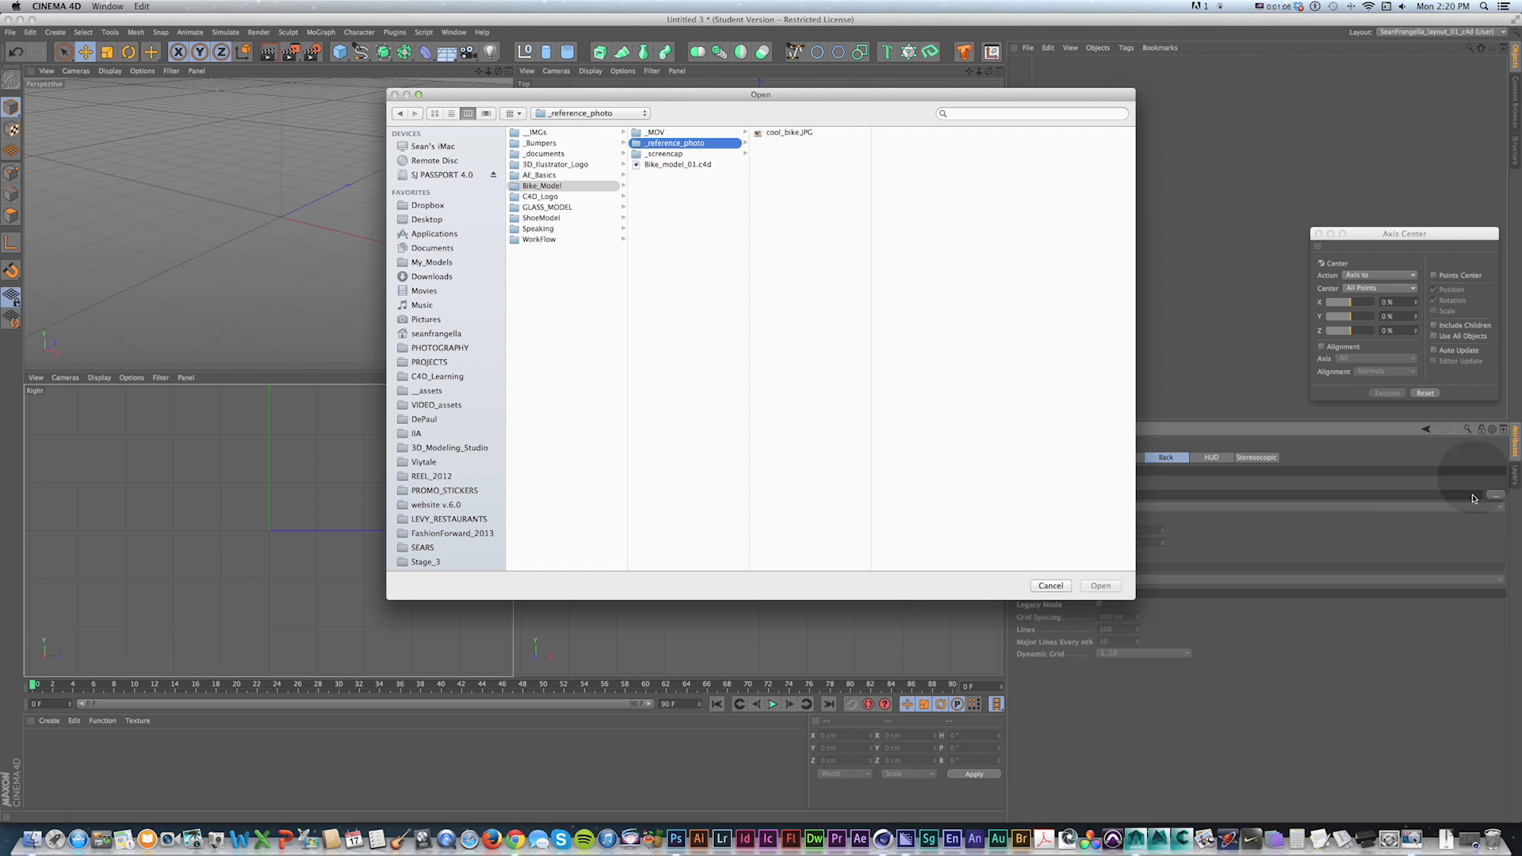
{"action": "left_click", "coordinate": [782, 133]}
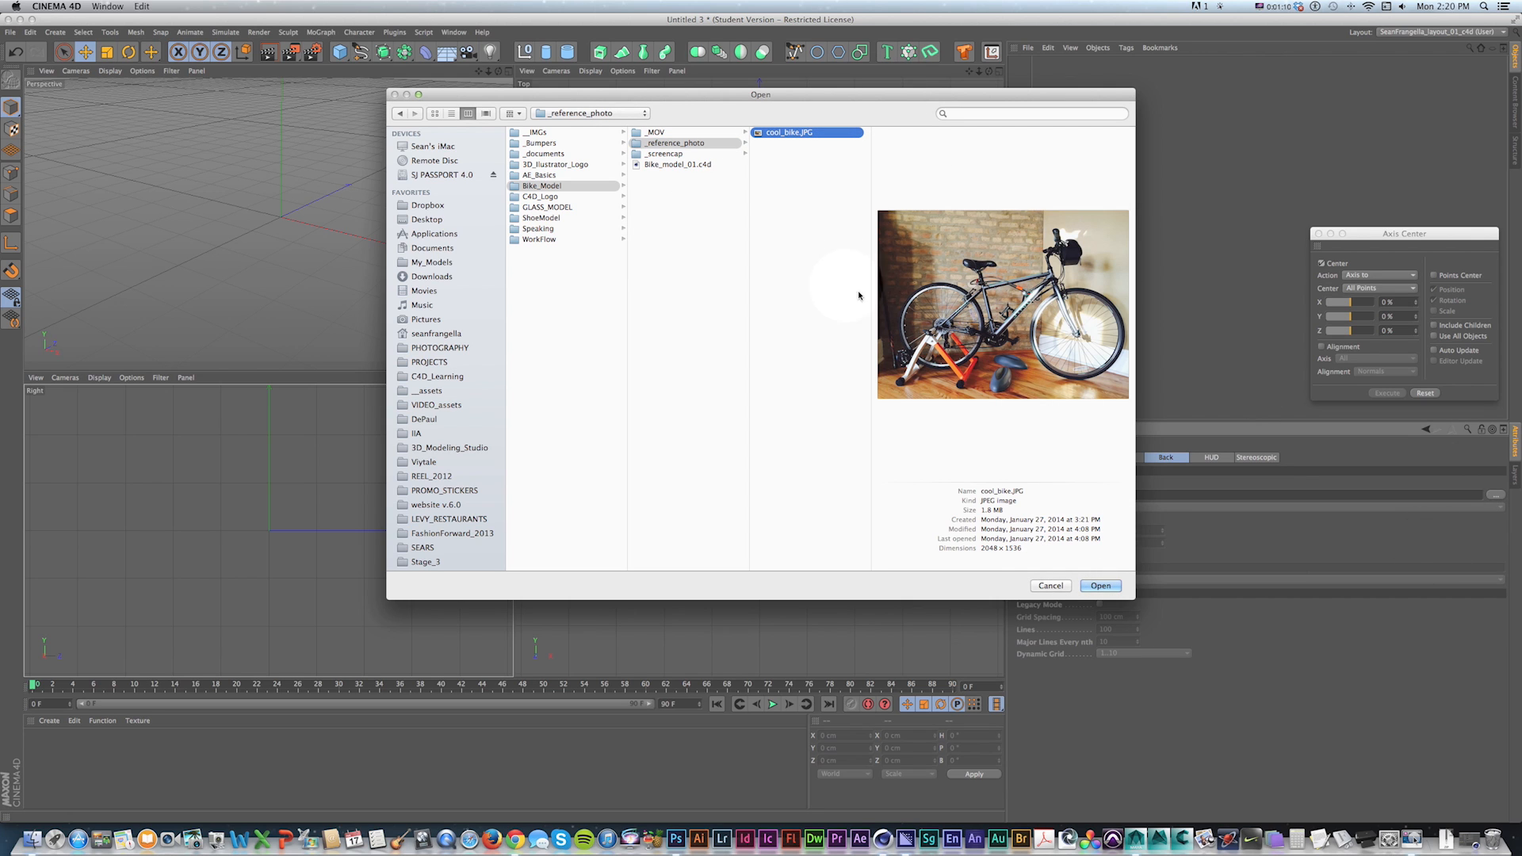
{"action": "left_click", "coordinate": [1109, 590]}
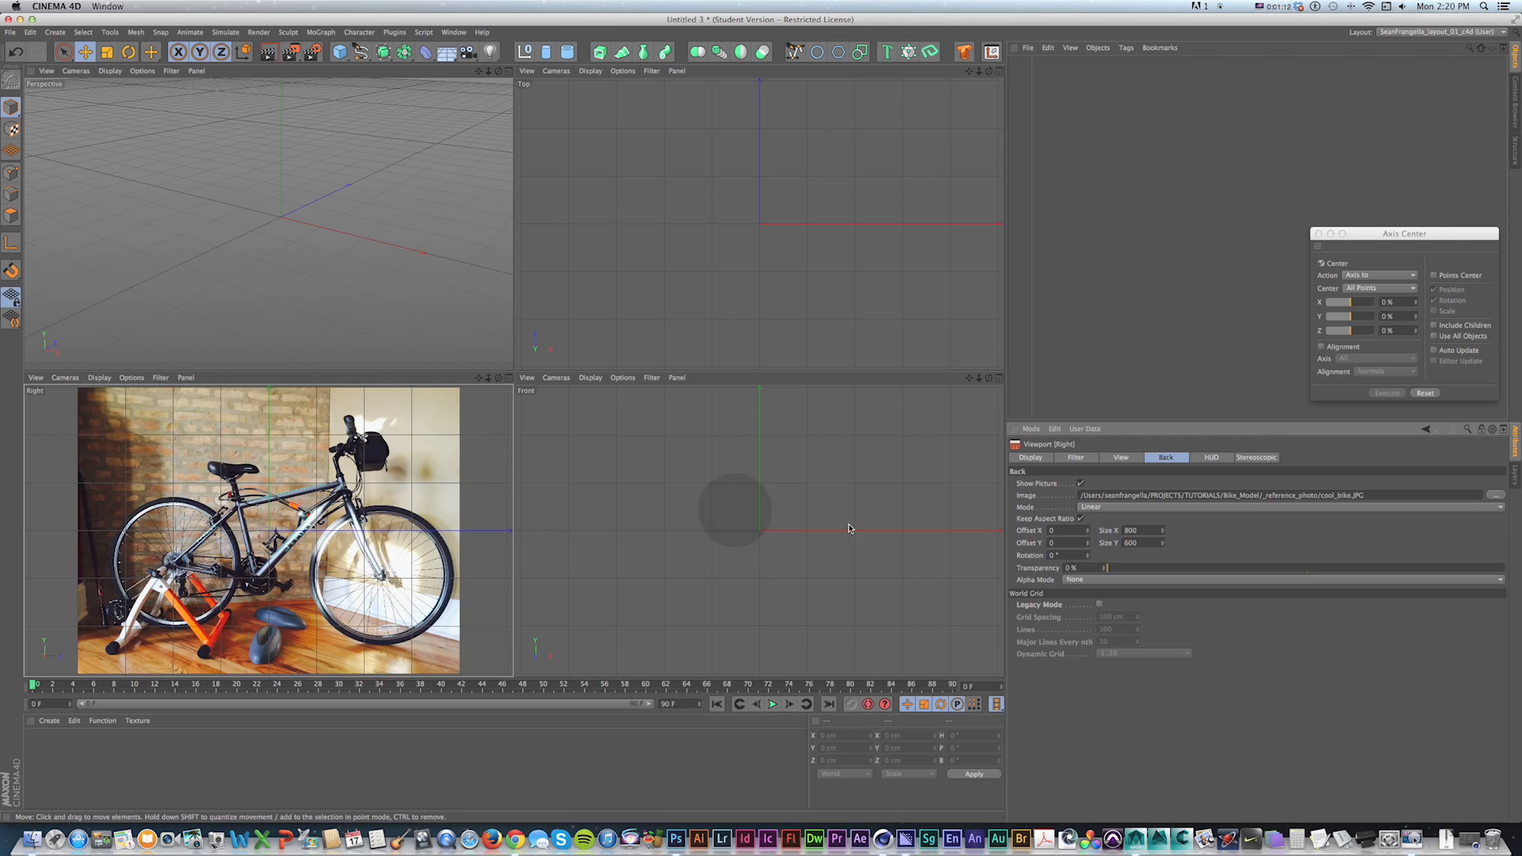
{"action": "left_click_drag", "start_coordinate": [1087, 536], "coordinate": [1090, 532]}
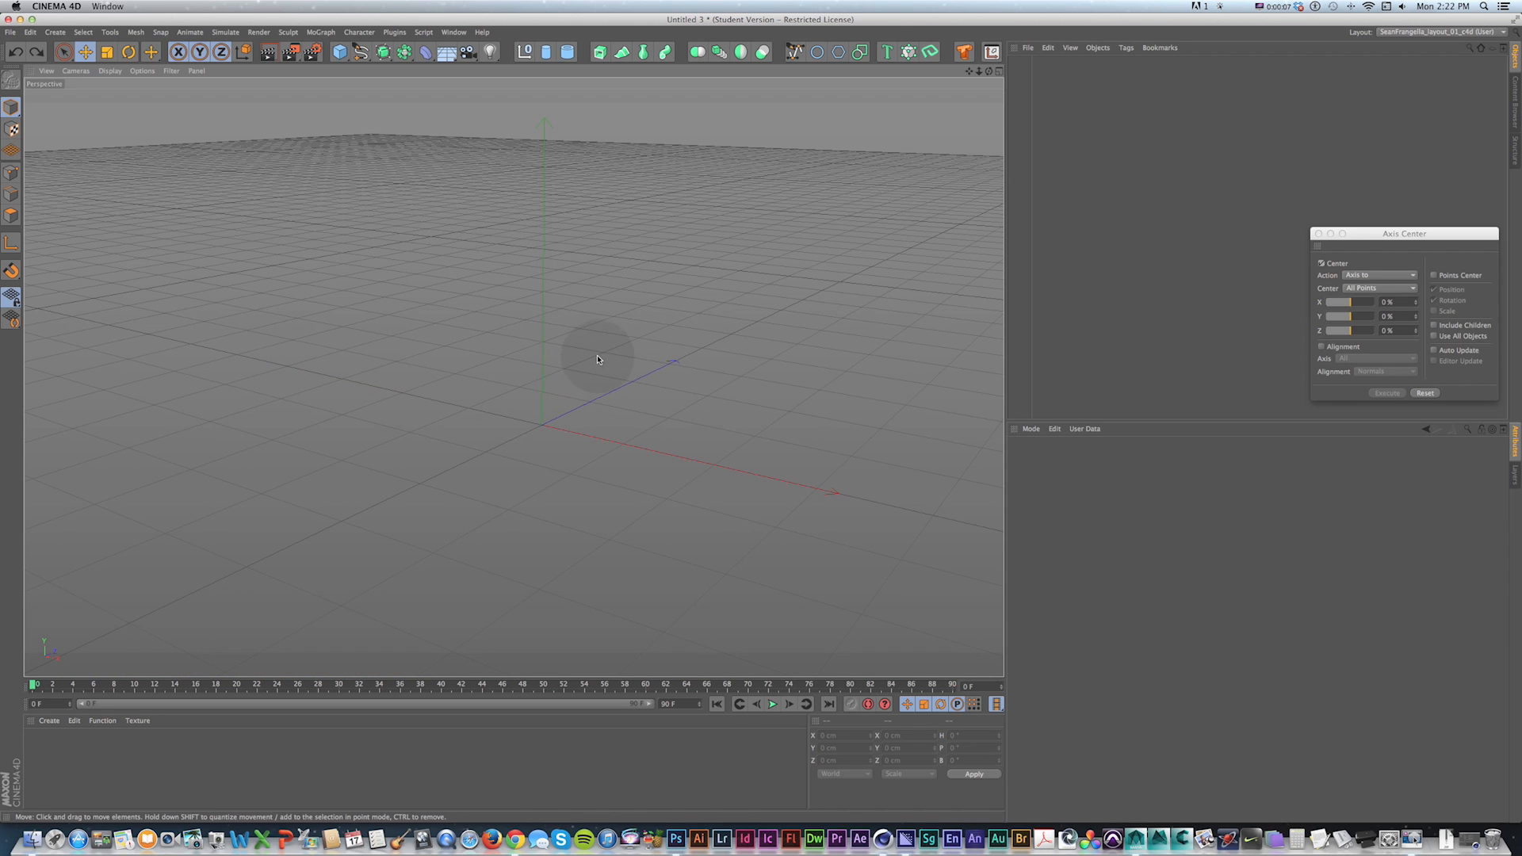
Step: Create a sphere from the radial menu's Basics group and place a duplicate about 396 cm along Z
{"action": "key", "text": "v"}
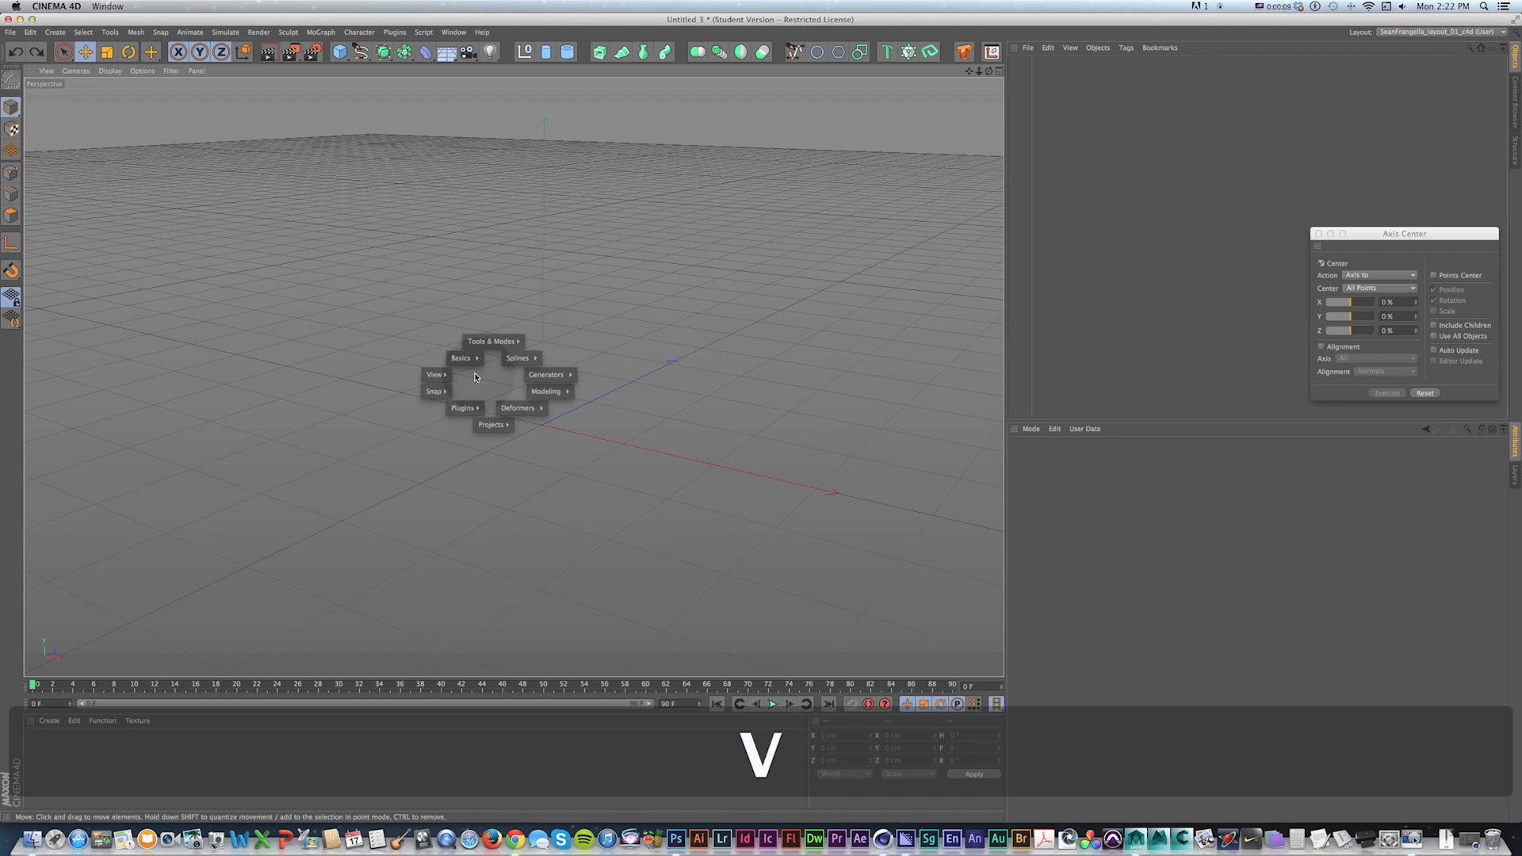
{"action": "mouse_move", "coordinate": [461, 359]}
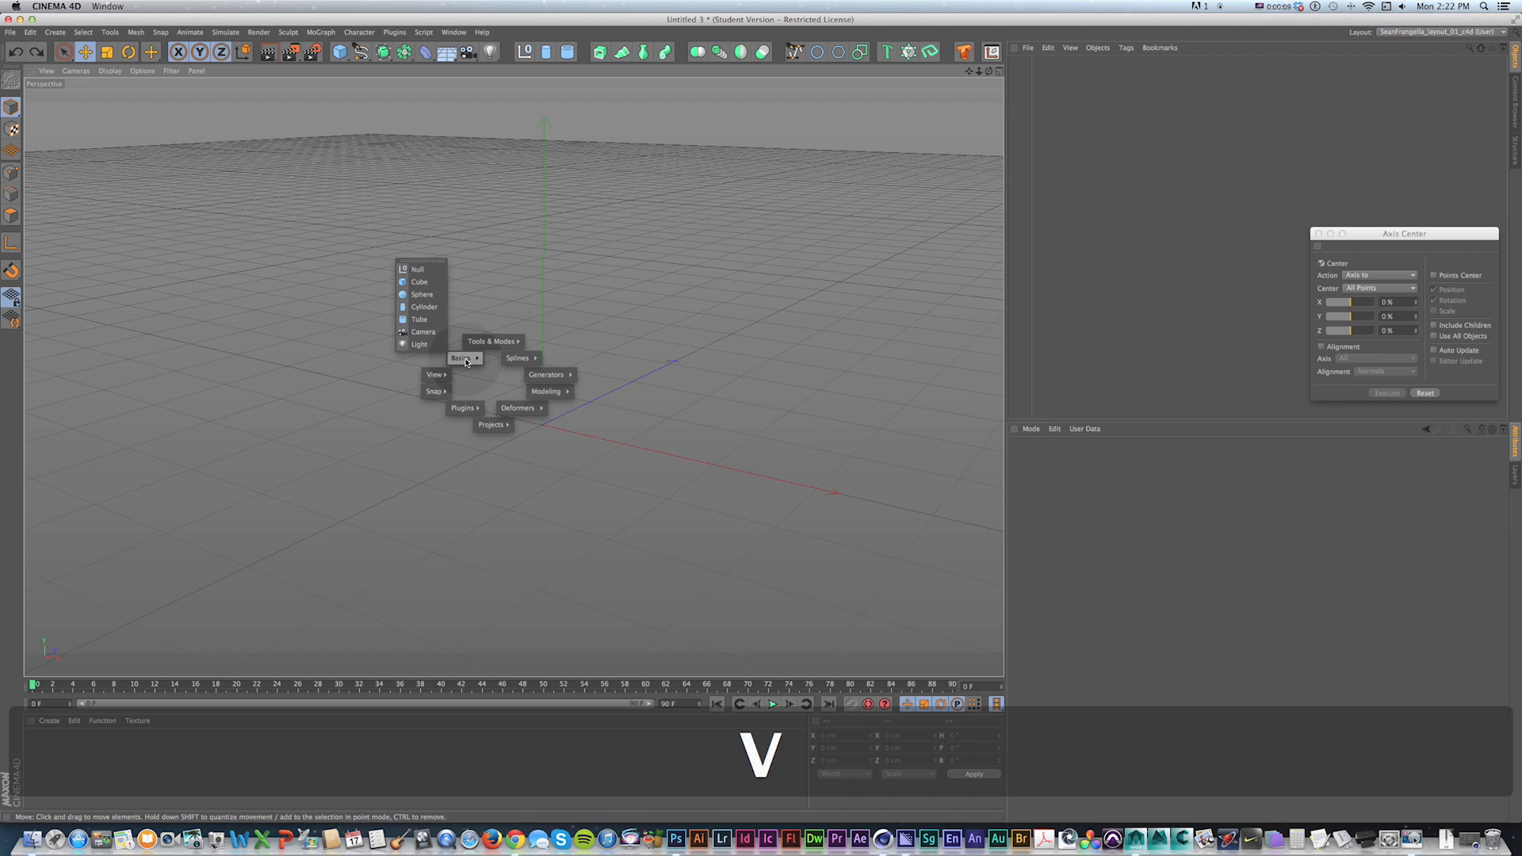
{"action": "left_click", "coordinate": [424, 295]}
{"action": "key", "text": "super+v"}
{"action": "left_click_drag", "start_coordinate": [615, 401], "coordinate": [555, 428]}
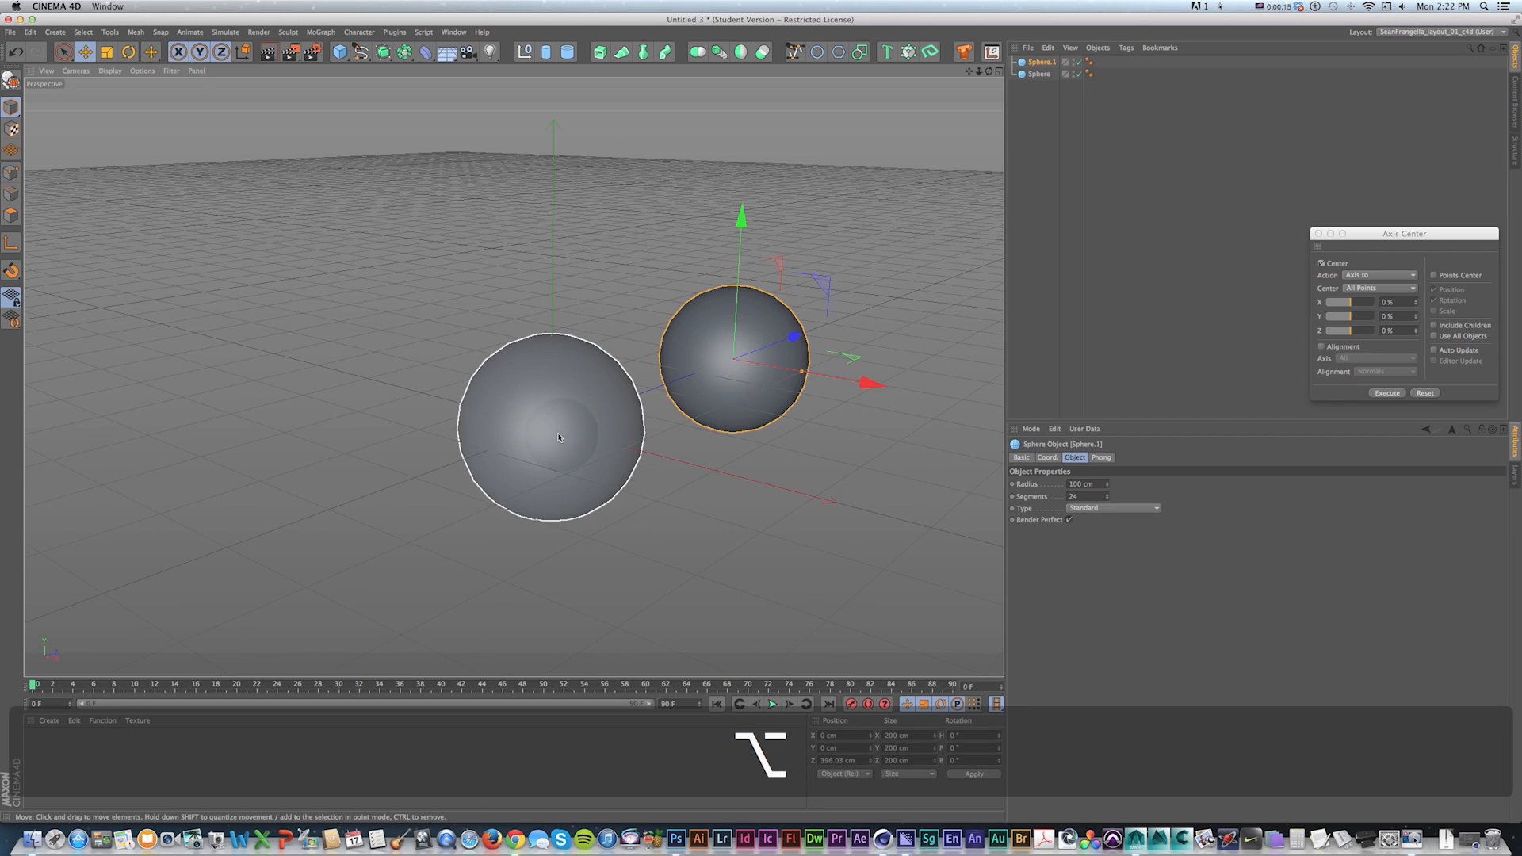
Step: Switch the perspective view's display to Gouraud Shading (Lines), and return it to Gouraud Shading
{"action": "left_click", "coordinate": [111, 71]}
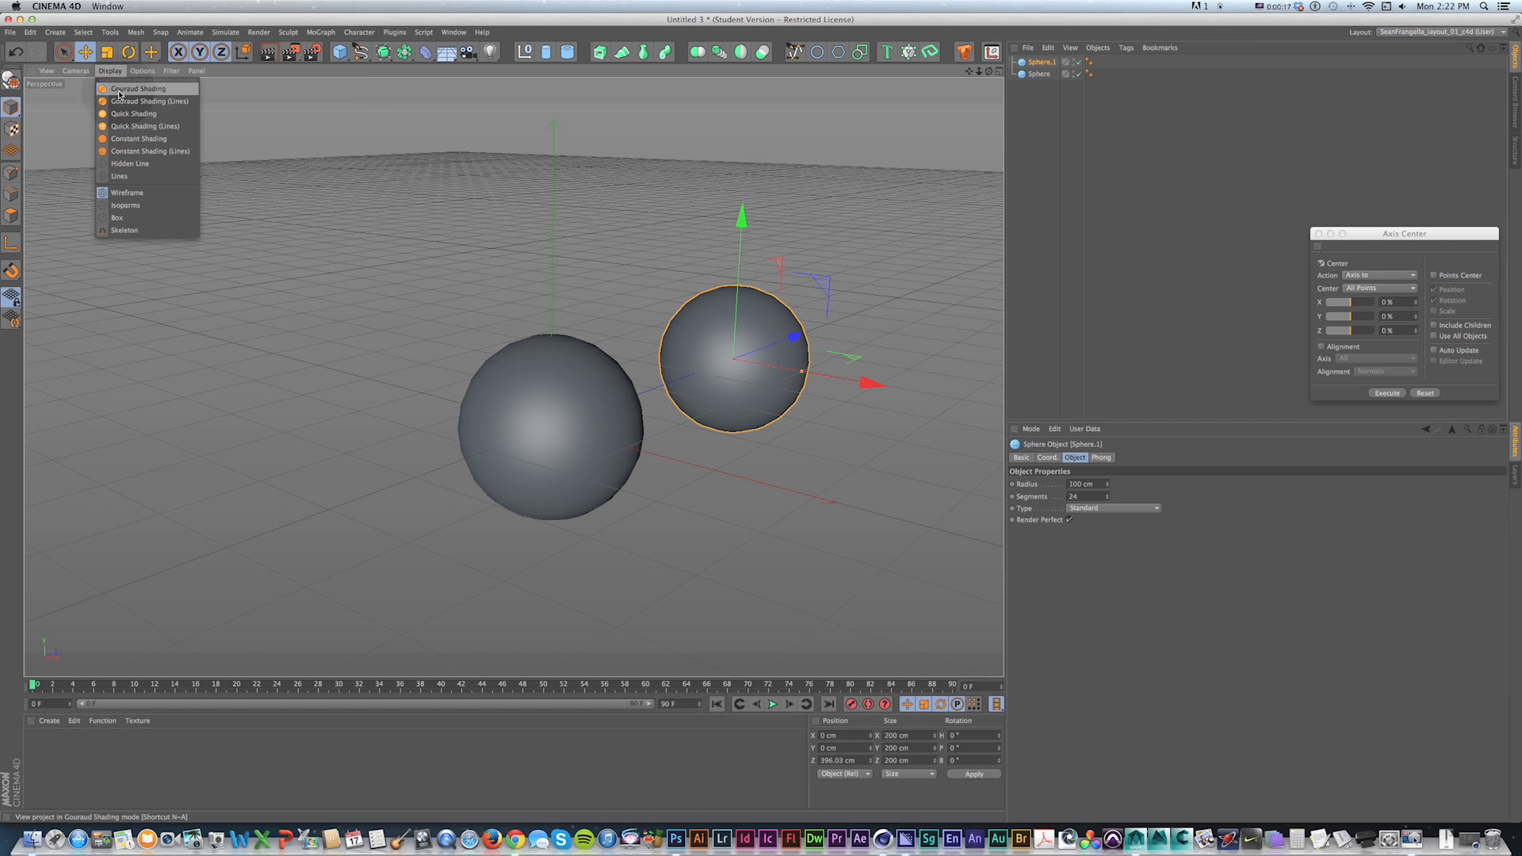
{"action": "left_click", "coordinate": [125, 101]}
{"action": "left_click", "coordinate": [111, 70]}
{"action": "left_click", "coordinate": [127, 88]}
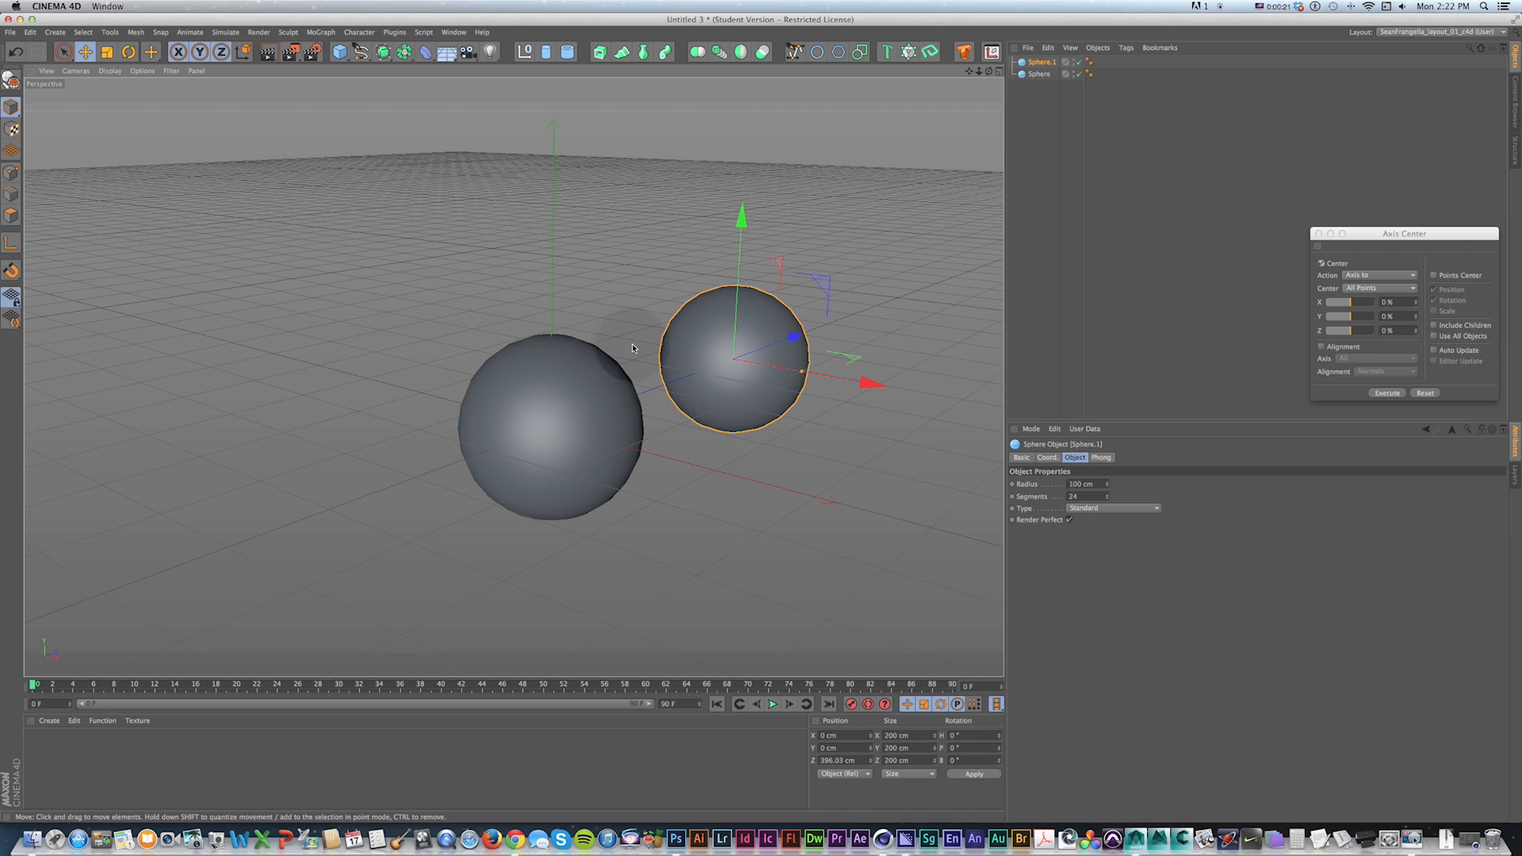
Step: Bring up the list of viewport display modes for review and dismiss it
{"action": "key", "text": "n"}
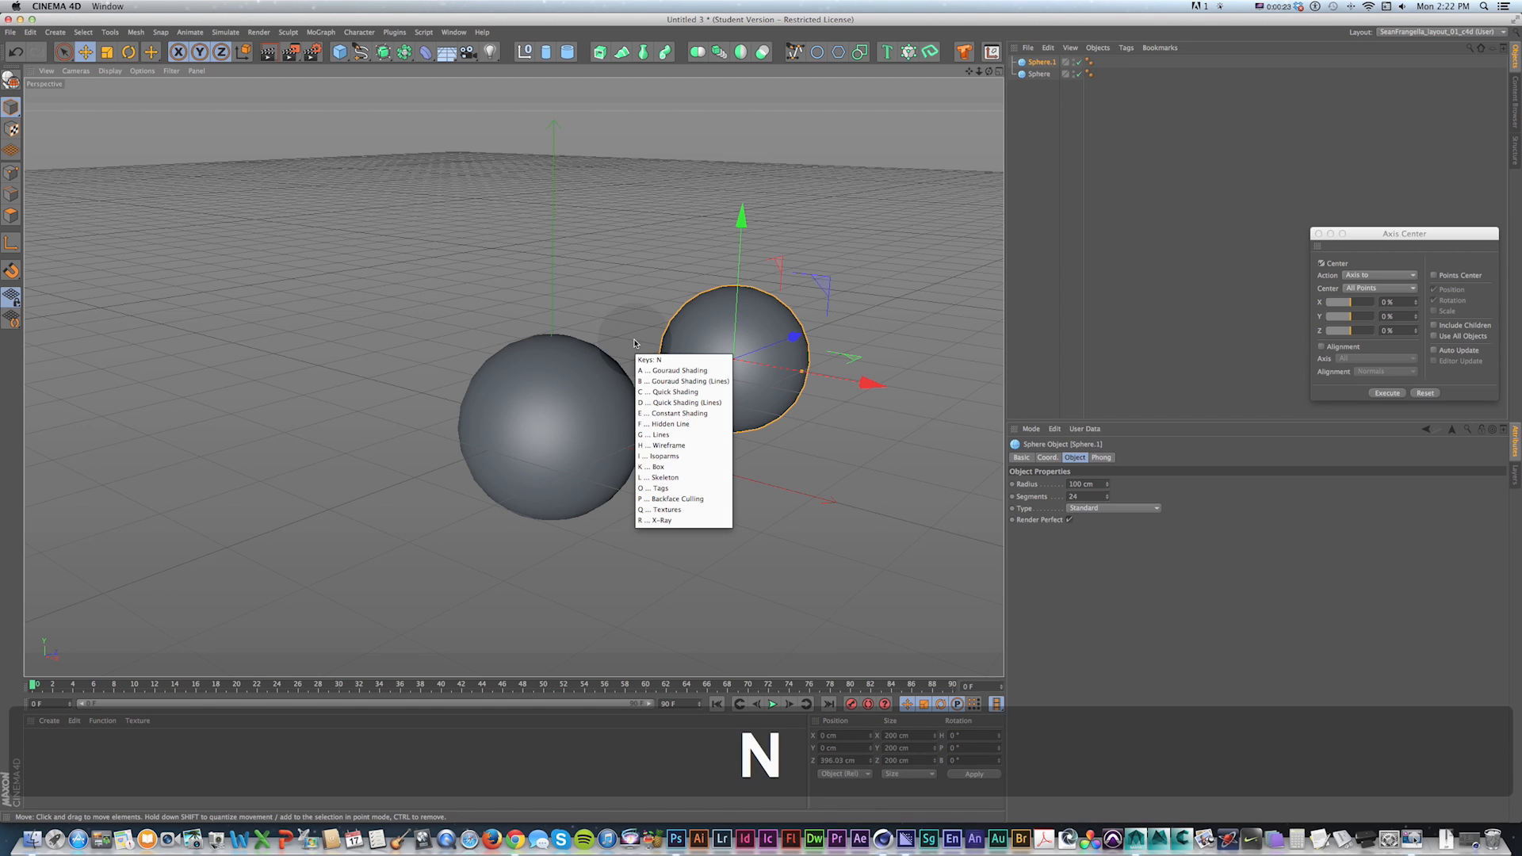
{"action": "key", "text": "n"}
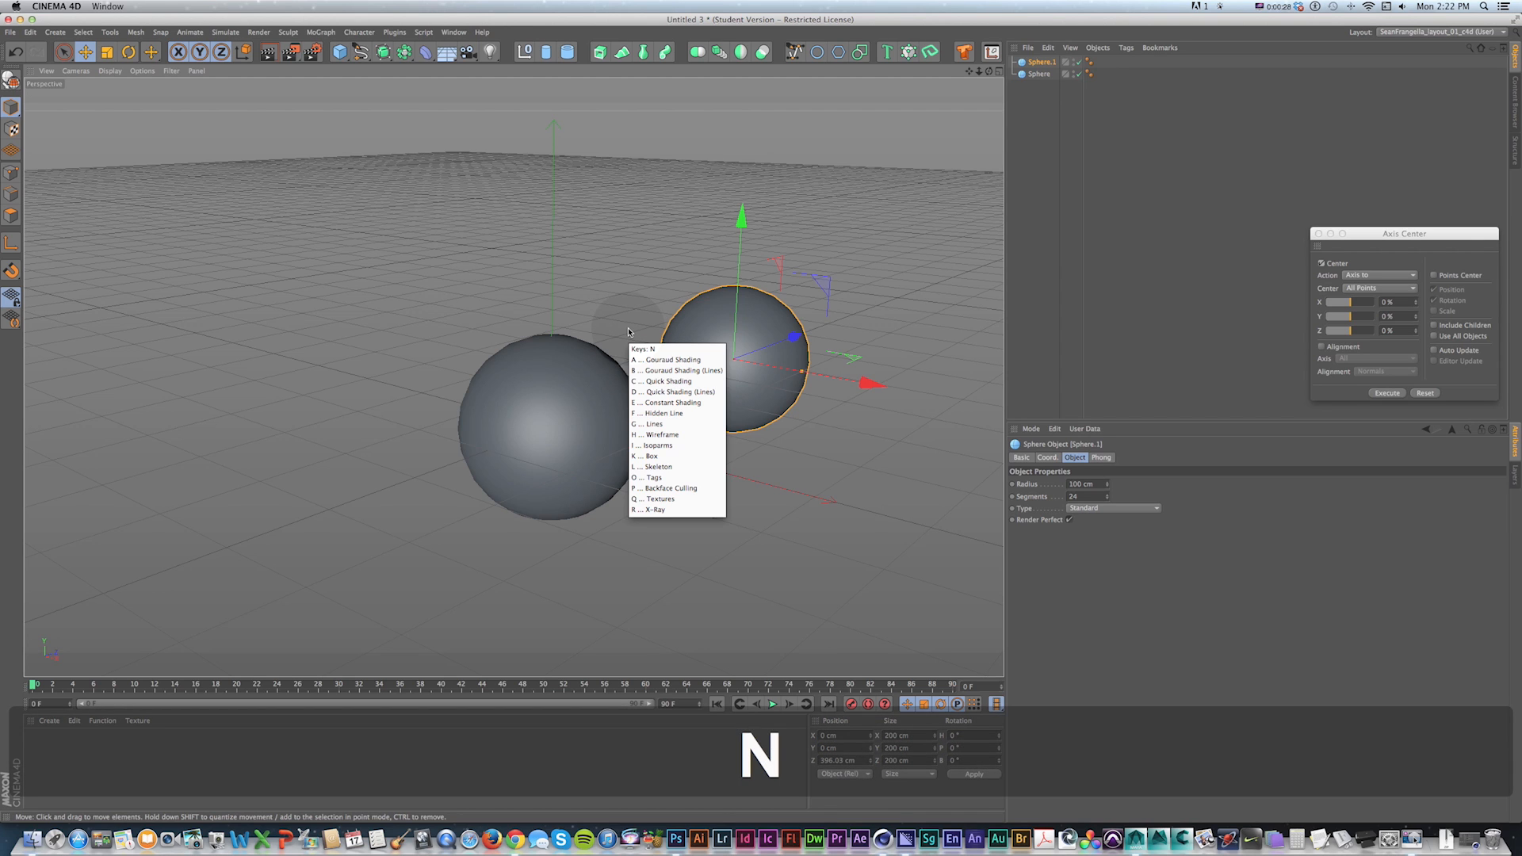
{"action": "key", "text": "Escape"}
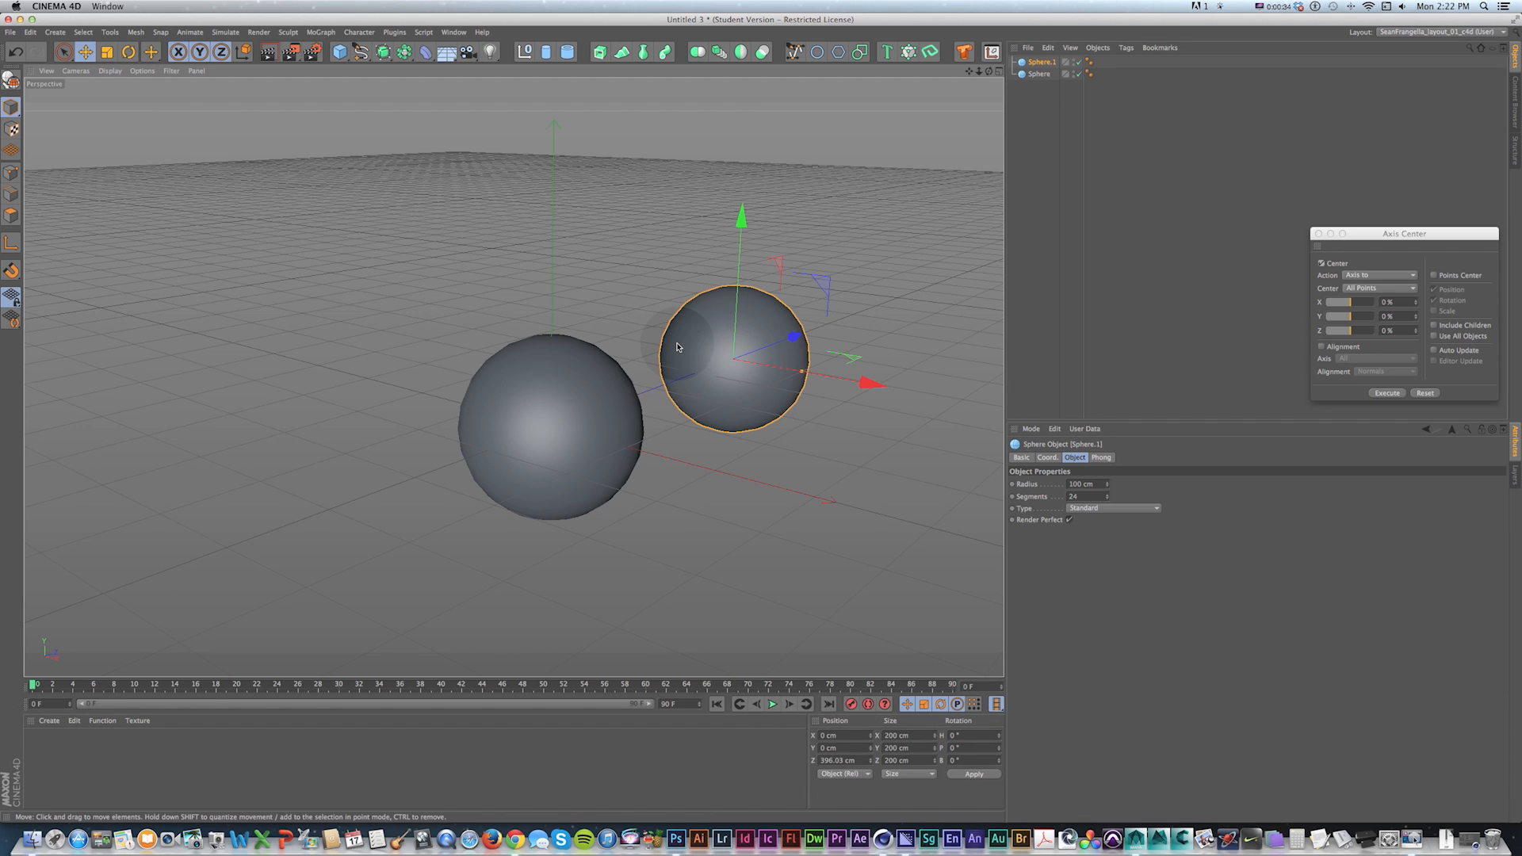
Step: Switch the perspective display to Gouraud Shading (Lines), preview it as Lines, and return to Gouraud Shading (Lines)
{"action": "key", "text": "n"}
{"action": "key", "text": "b"}
{"action": "key", "text": "n"}
{"action": "key", "text": "g"}
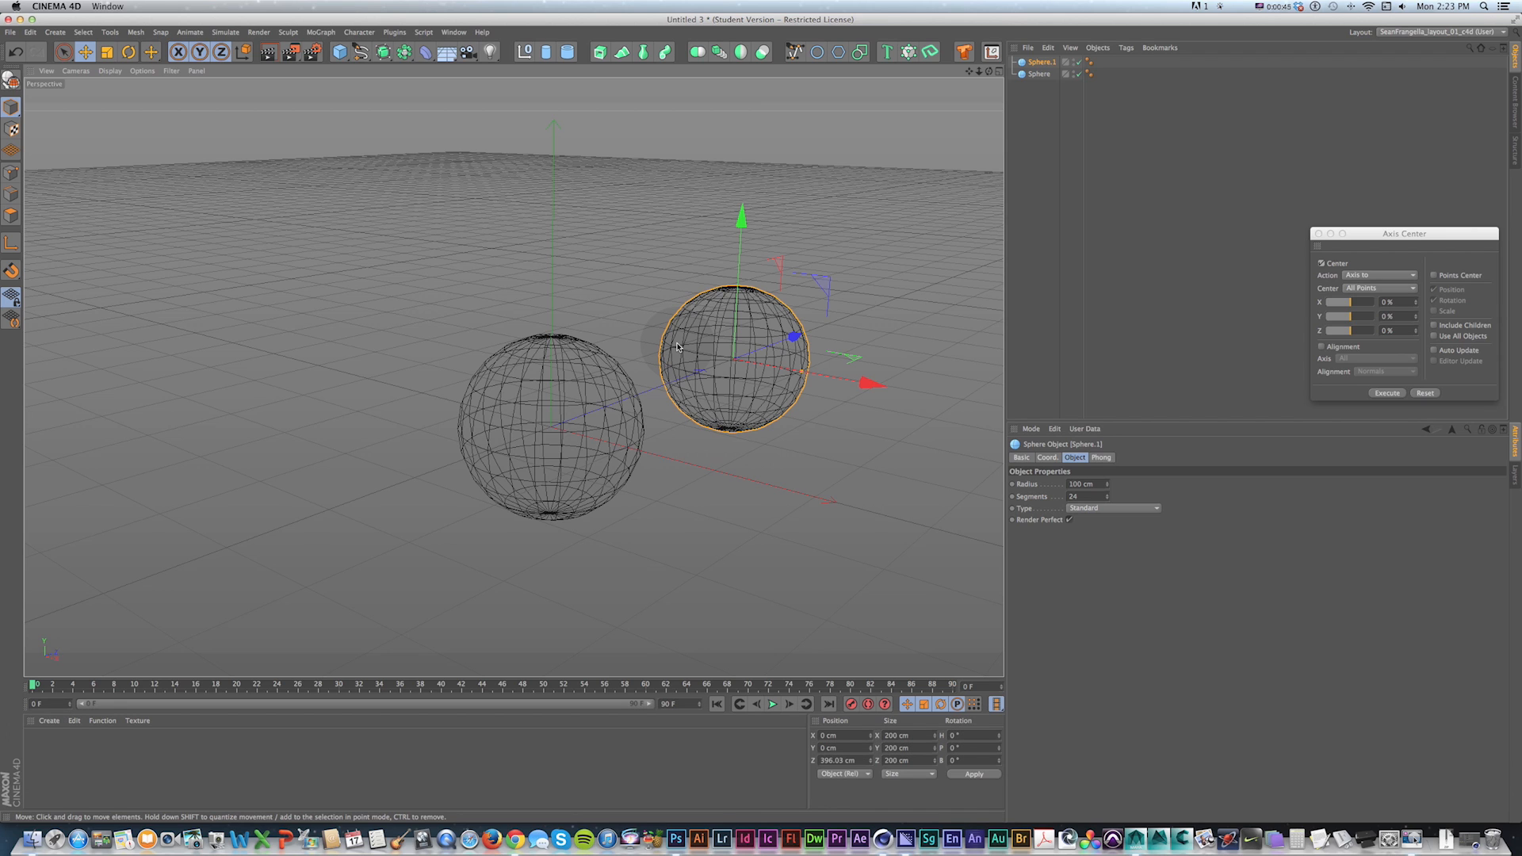
{"action": "key", "text": "n"}
{"action": "key", "text": "b"}
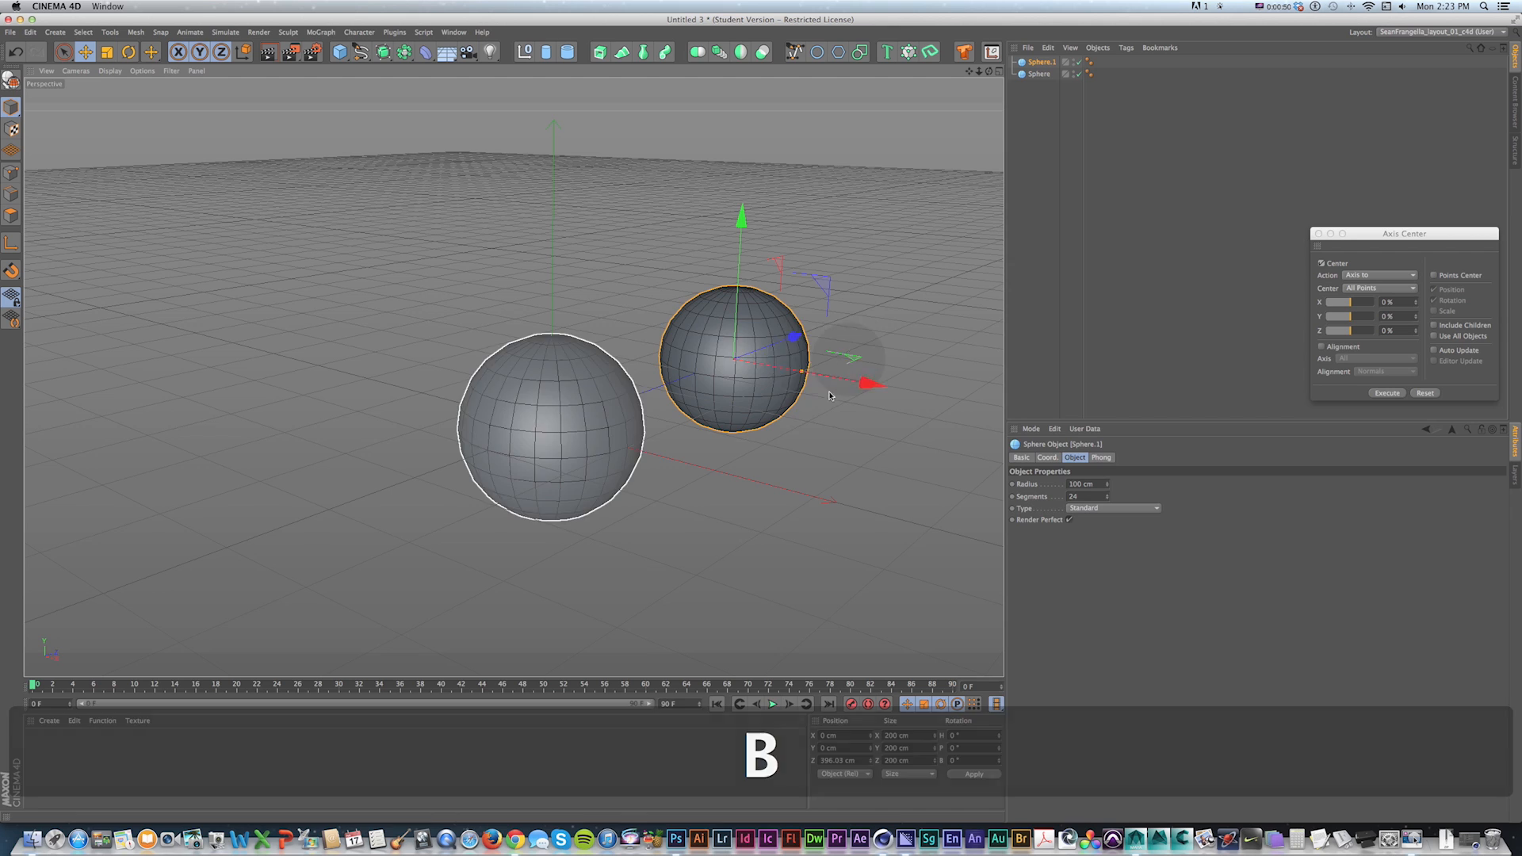
Step: Select the sphere at the origin, move it to about -96 cm on X, and rotate it to about -1.85° pitch
{"action": "left_click", "coordinate": [497, 421]}
{"action": "key", "text": "e"}
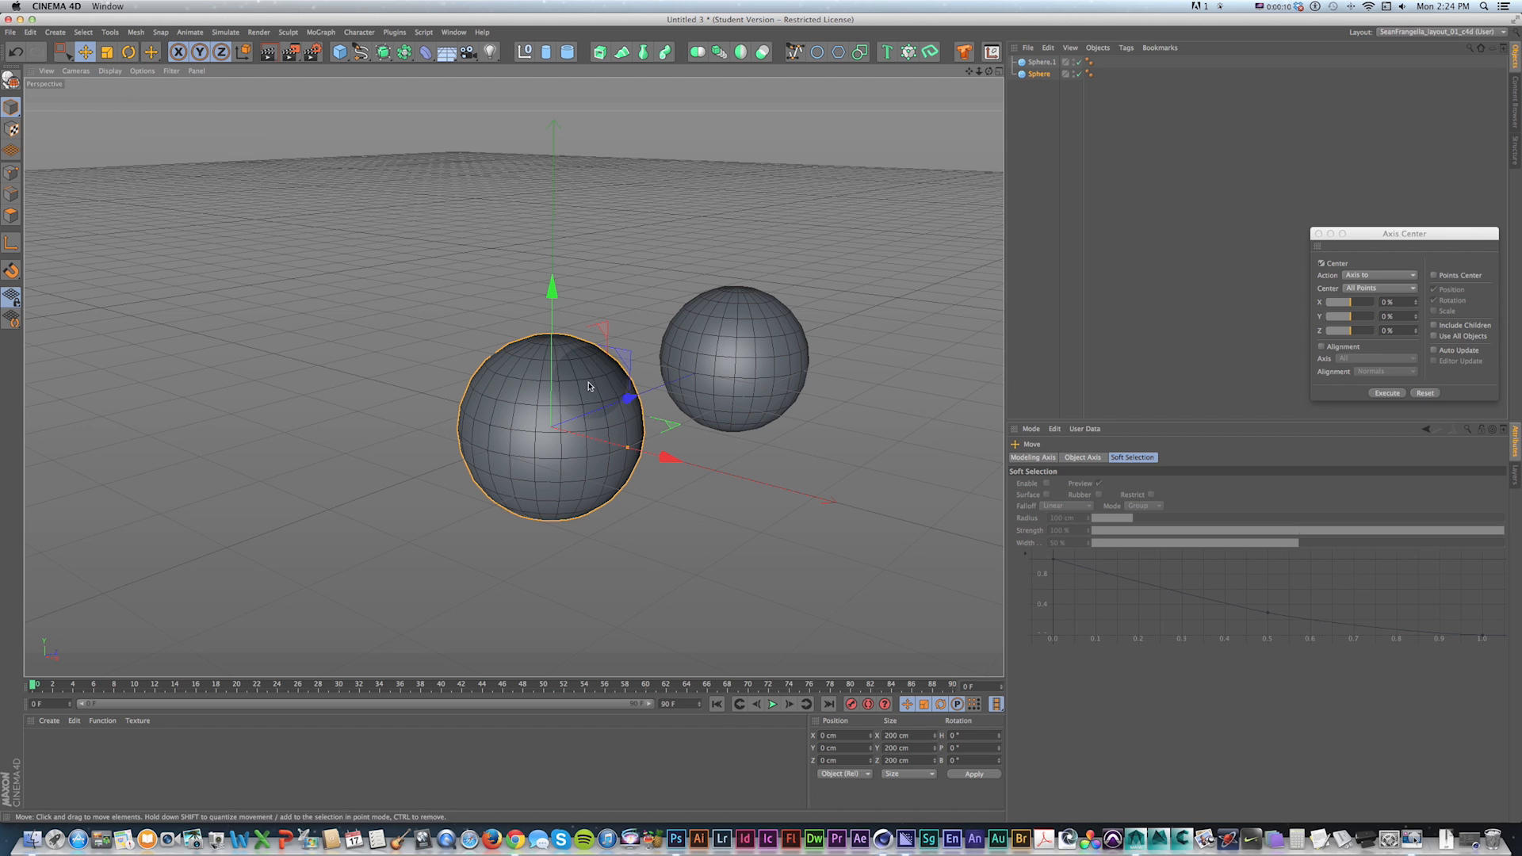
{"action": "left_click_drag", "start_coordinate": [668, 457], "coordinate": [592, 434]}
{"action": "key", "text": "r"}
{"action": "mouse_move", "coordinate": [418, 424]}
{"action": "left_mouse_down"}
{"action": "mouse_move", "coordinate": [451, 381]}
{"action": "mouse_move", "coordinate": [419, 428]}
{"action": "left_mouse_up"}
Step: Try scaling the selected sphere with the Scale tool and undo the change
{"action": "key", "text": "t"}
{"action": "left_click_drag", "start_coordinate": [486, 267], "coordinate": [672, 253]}
{"action": "key", "text": "super+z"}
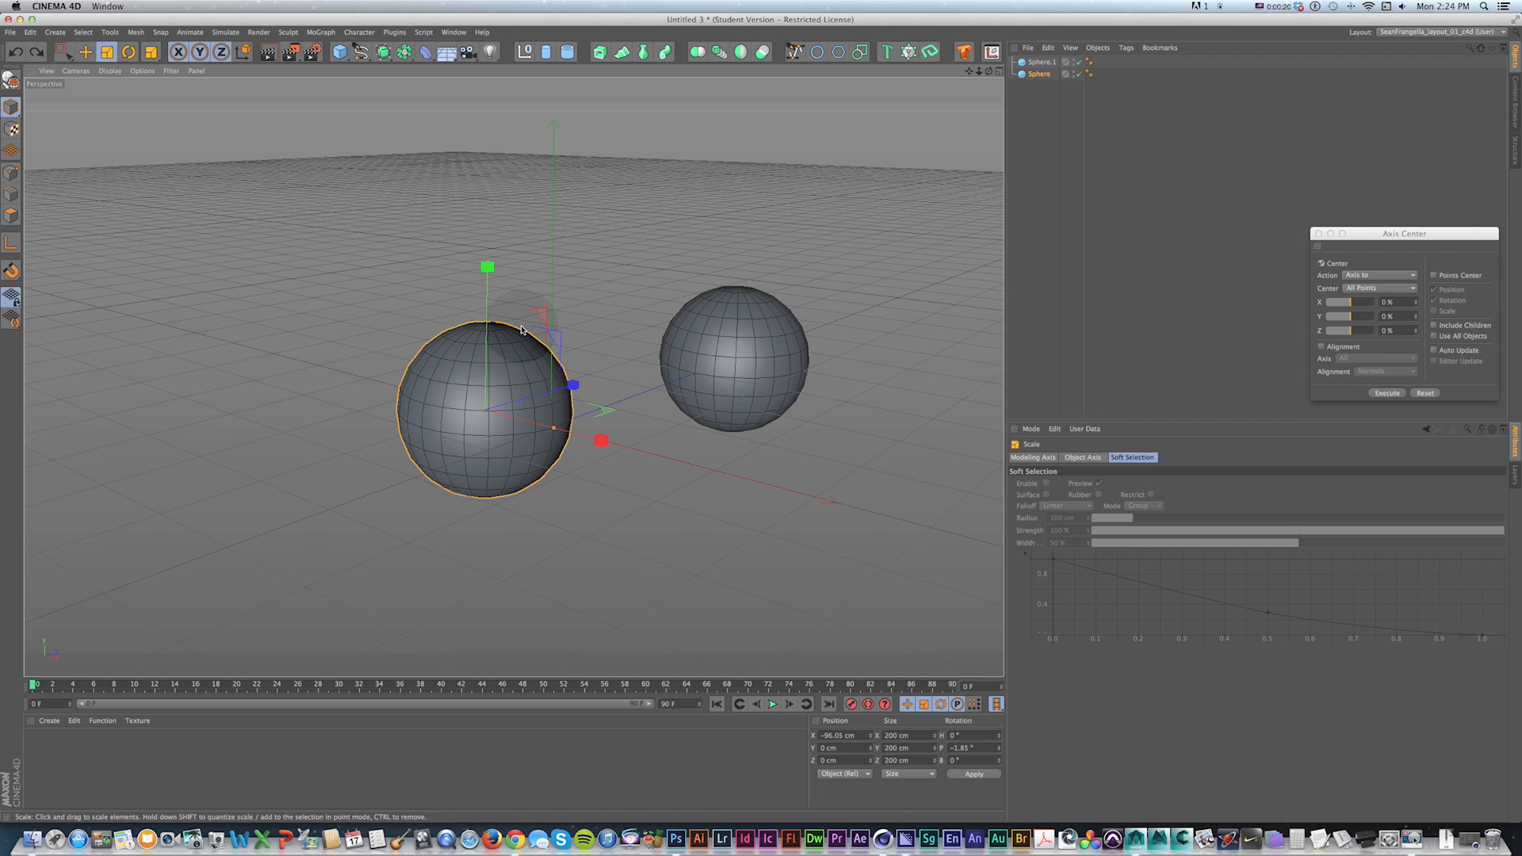
Step: Cycle through the selection tools to Rectangle Selection and draw a selection box over the moved sphere
{"action": "key", "text": "8"}
{"action": "key", "text": "9"}
{"action": "key", "text": "0"}
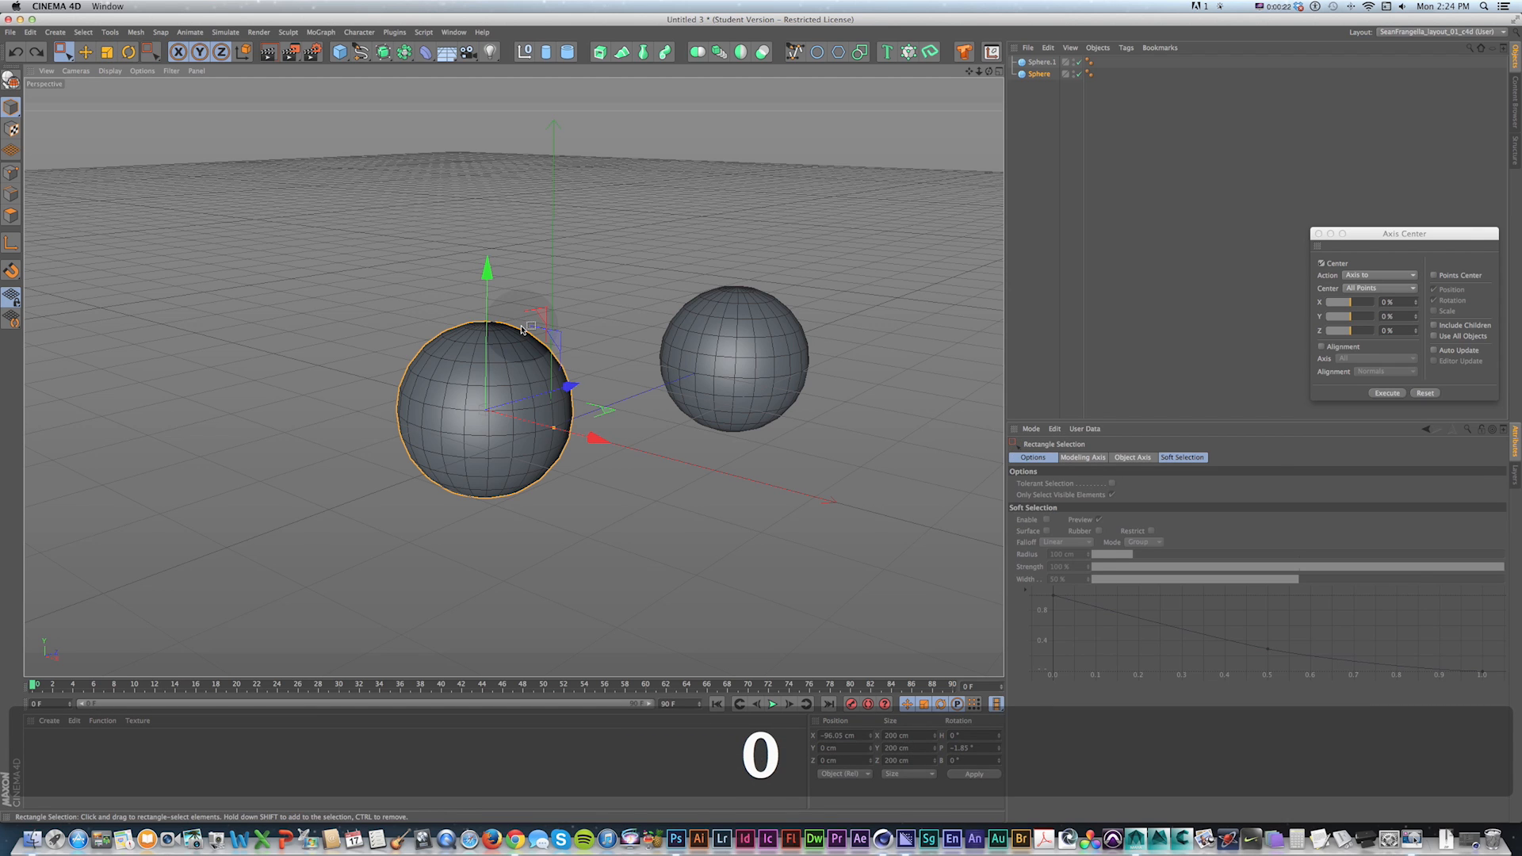
{"action": "left_click_drag", "start_coordinate": [451, 292], "coordinate": [573, 450]}
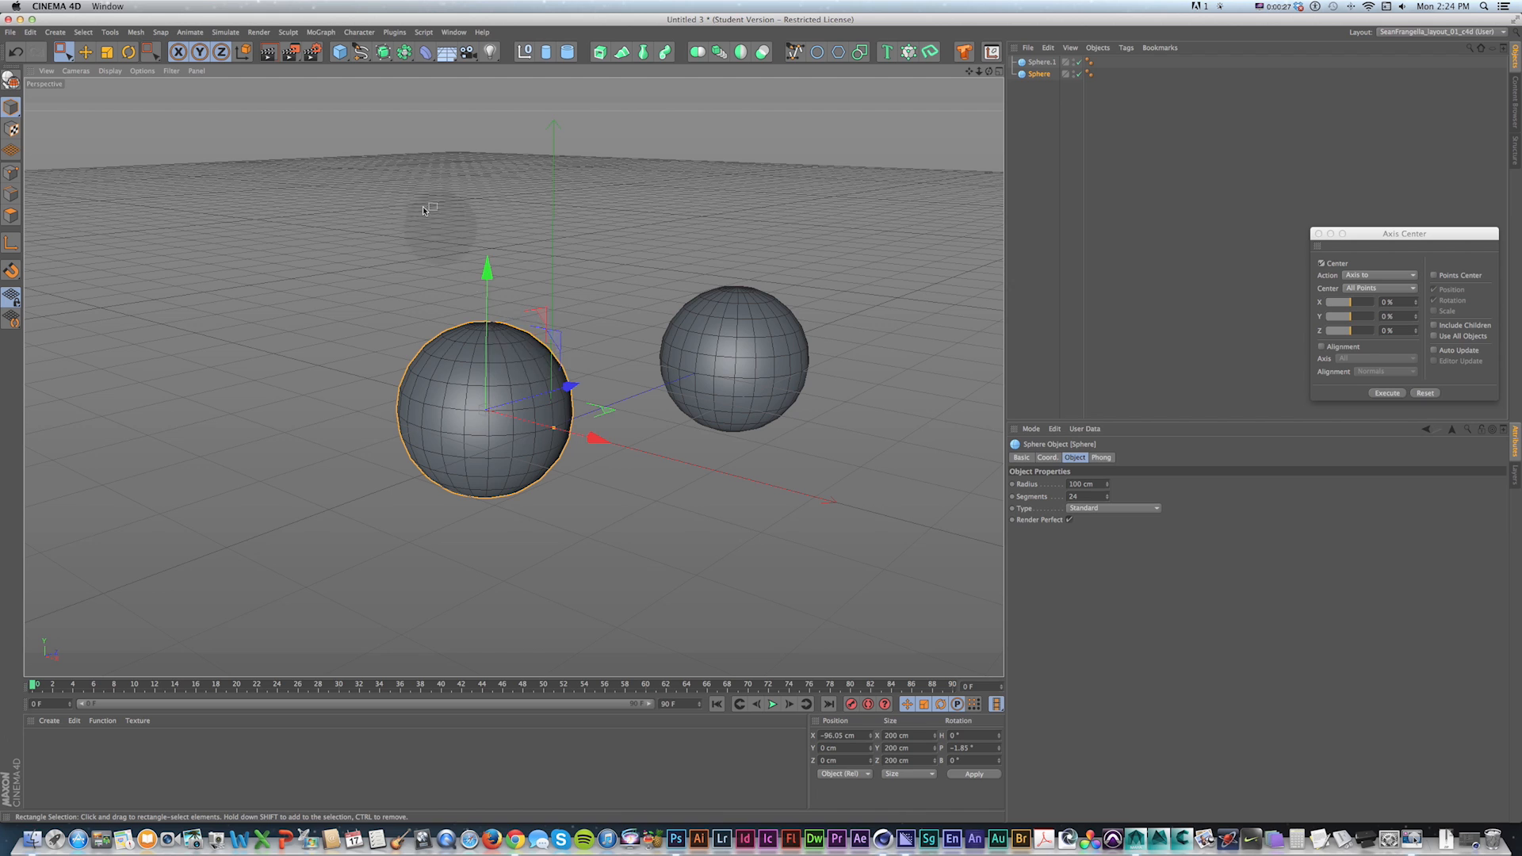
{"action": "key", "text": "0"}
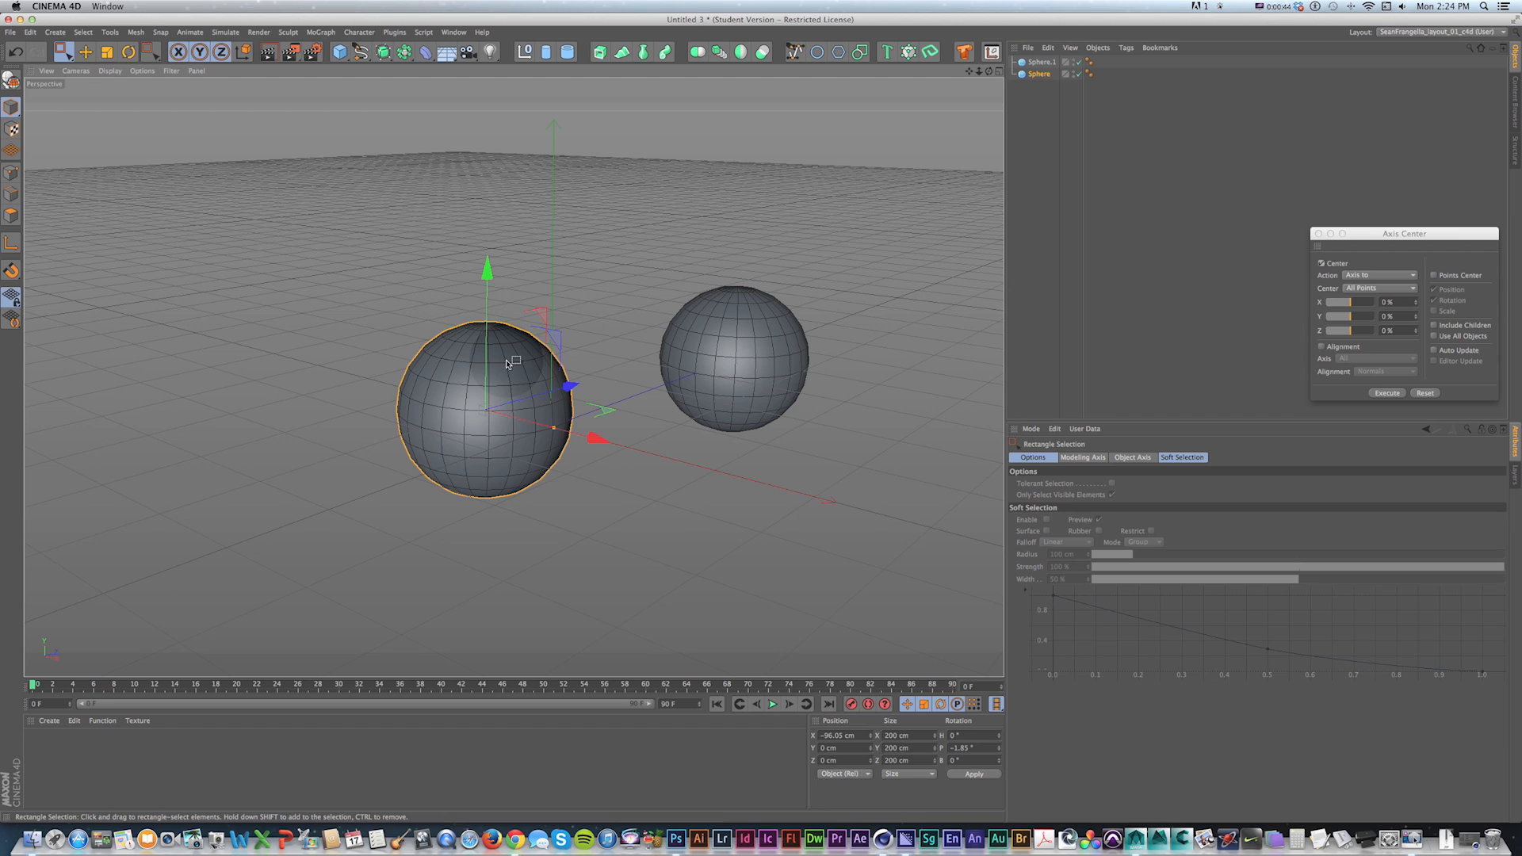
Step: Toggle the X, Y and Z axis locks, leaving all three axes enabled
{"action": "key", "text": "x"}
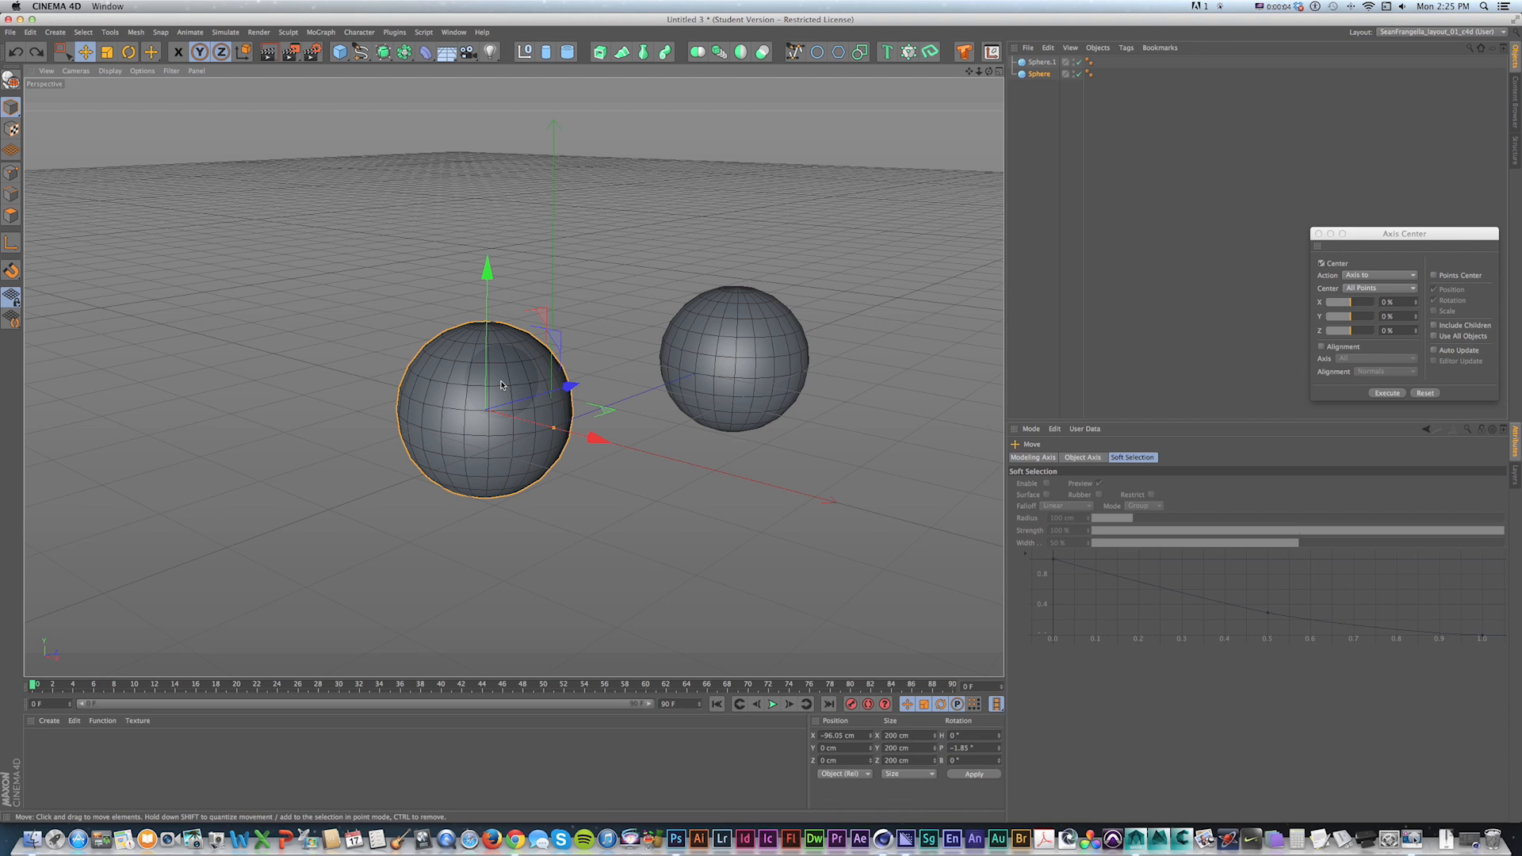
{"action": "key", "text": "x"}
{"action": "key", "text": "y"}
{"action": "key", "text": "z"}
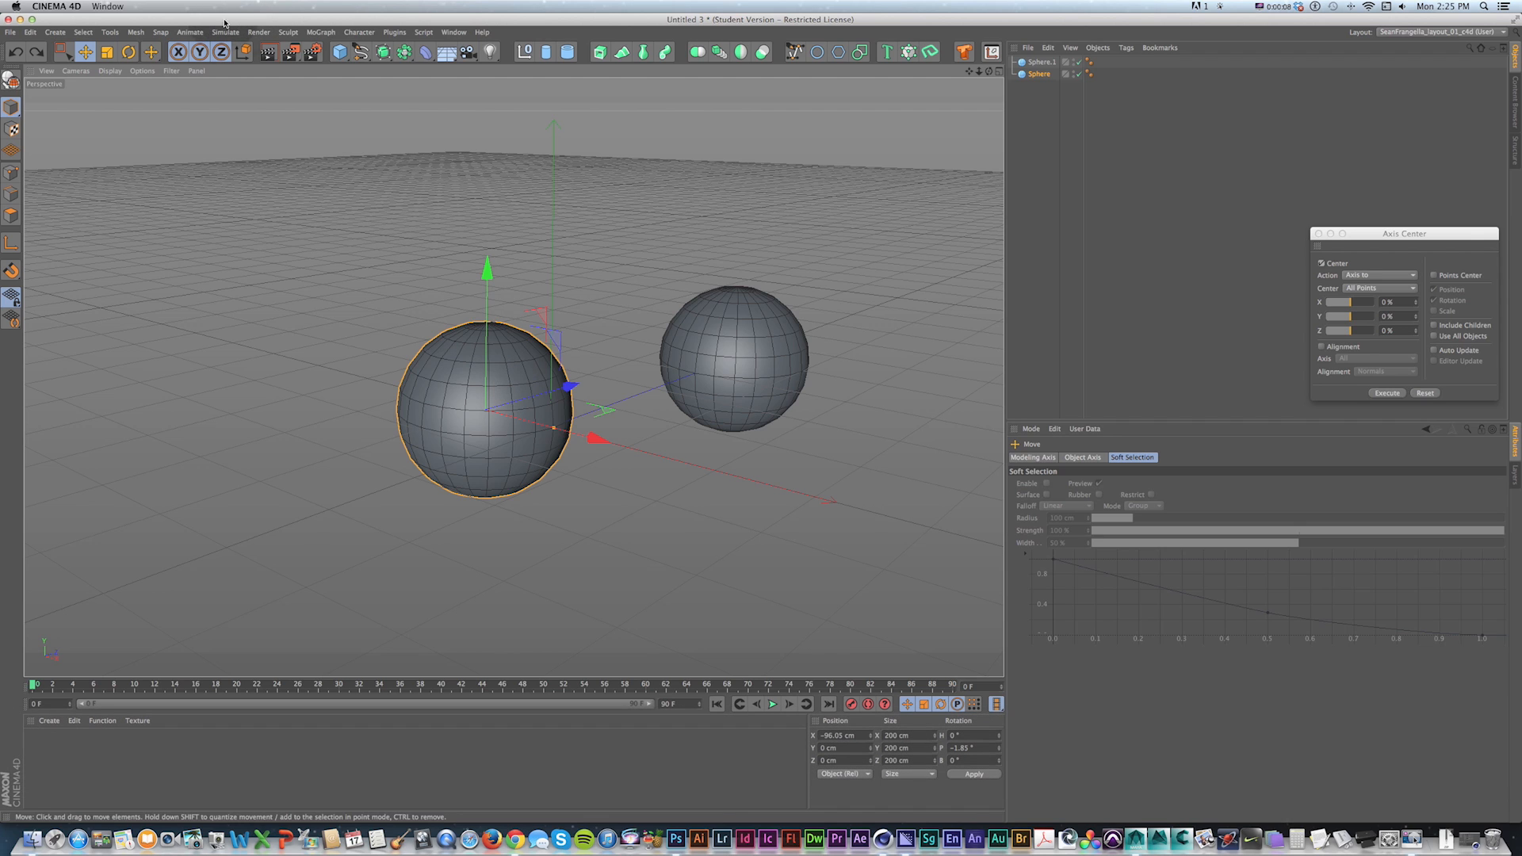
Step: Raise the sphere along its local Y axis to about 94.7 cm and rotate it to about -56° pitch
{"action": "left_click", "coordinate": [242, 52]}
{"action": "key", "text": "e"}
{"action": "left_click_drag", "start_coordinate": [486, 343], "coordinate": [498, 221]}
{"action": "key", "text": "r"}
{"action": "key", "text": "e"}
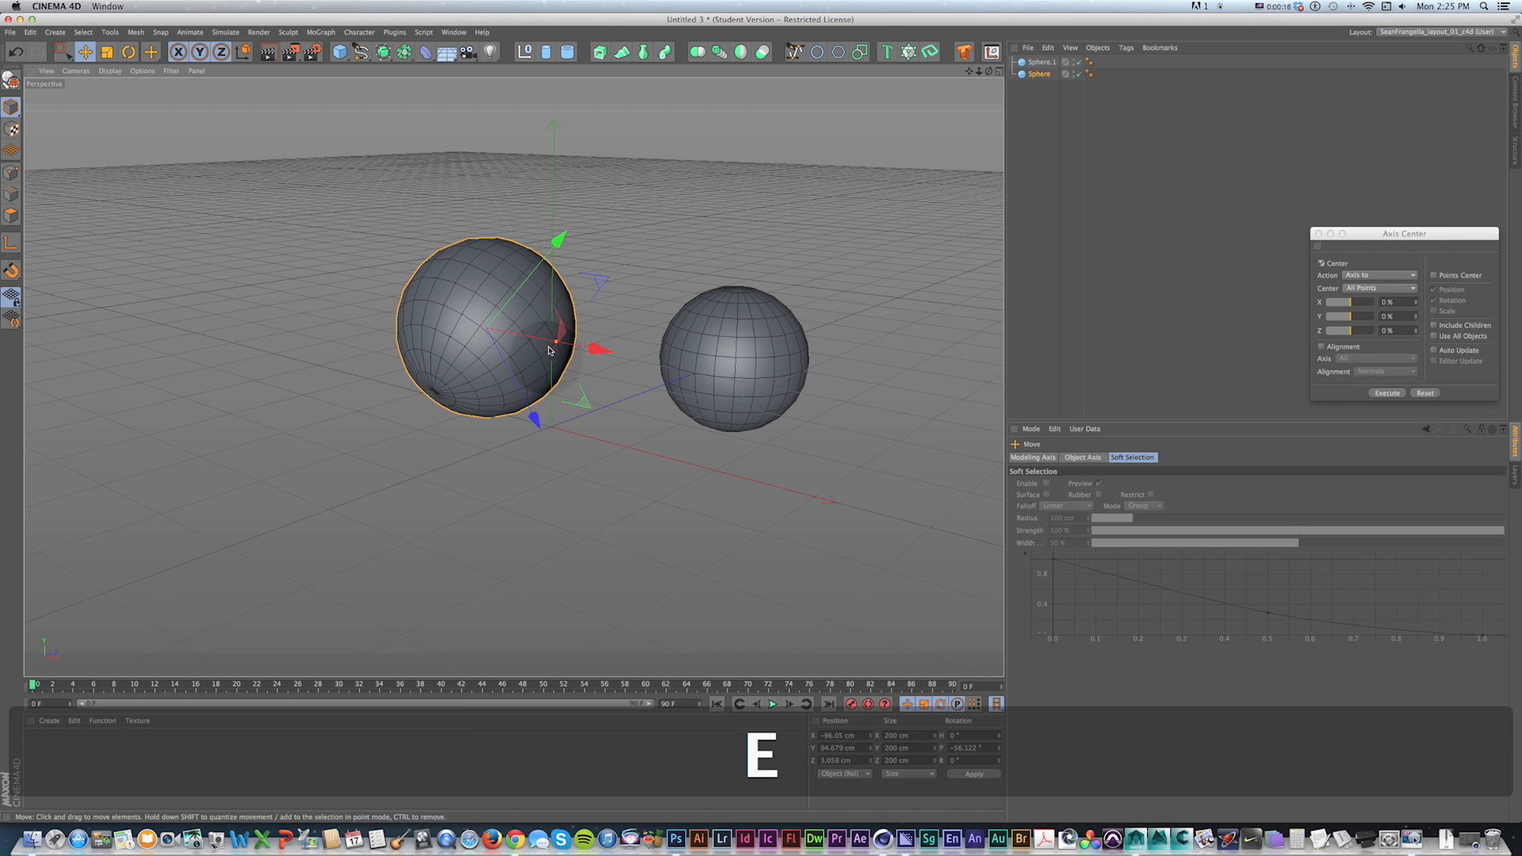
Step: Try moving the tilted sphere along its local Y axis and undo the move
{"action": "left_click_drag", "start_coordinate": [544, 282], "coordinate": [646, 151]}
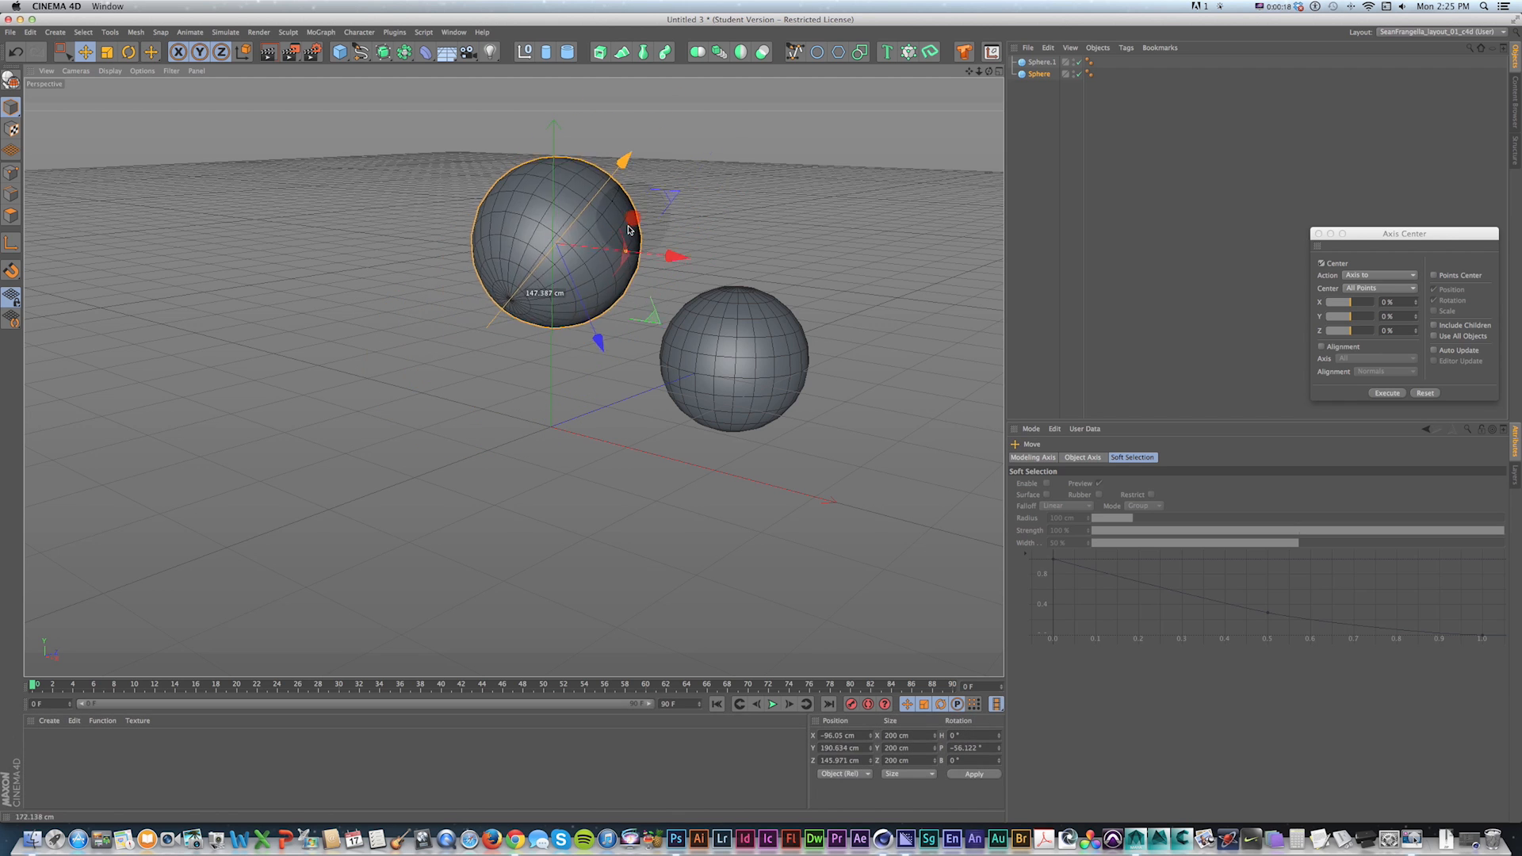
{"action": "key", "text": "cmd+z"}
Step: Switch to the world coordinate system and raise the tilted sphere to about 162 cm on Y
{"action": "scroll", "coordinate": [590, 279], "scroll_direction": "down", "scroll_amount": 2}
{"action": "key", "text": "1"}
{"action": "left_click_drag", "start_coordinate": [594, 273], "coordinate": [615, 284]}
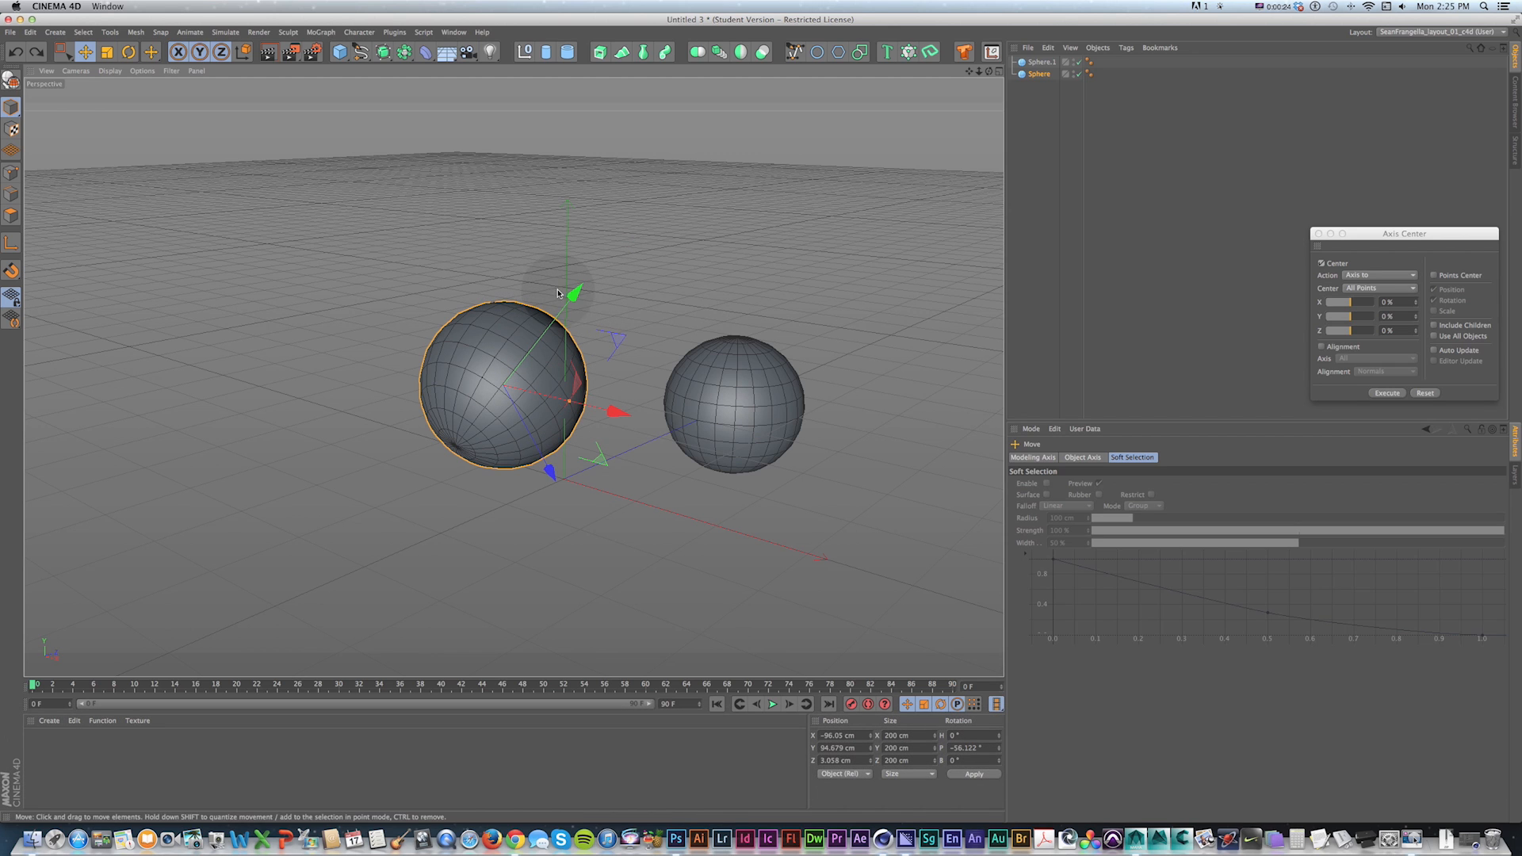
{"action": "key", "text": "w"}
{"action": "left_click_drag", "start_coordinate": [506, 252], "coordinate": [514, 190]}
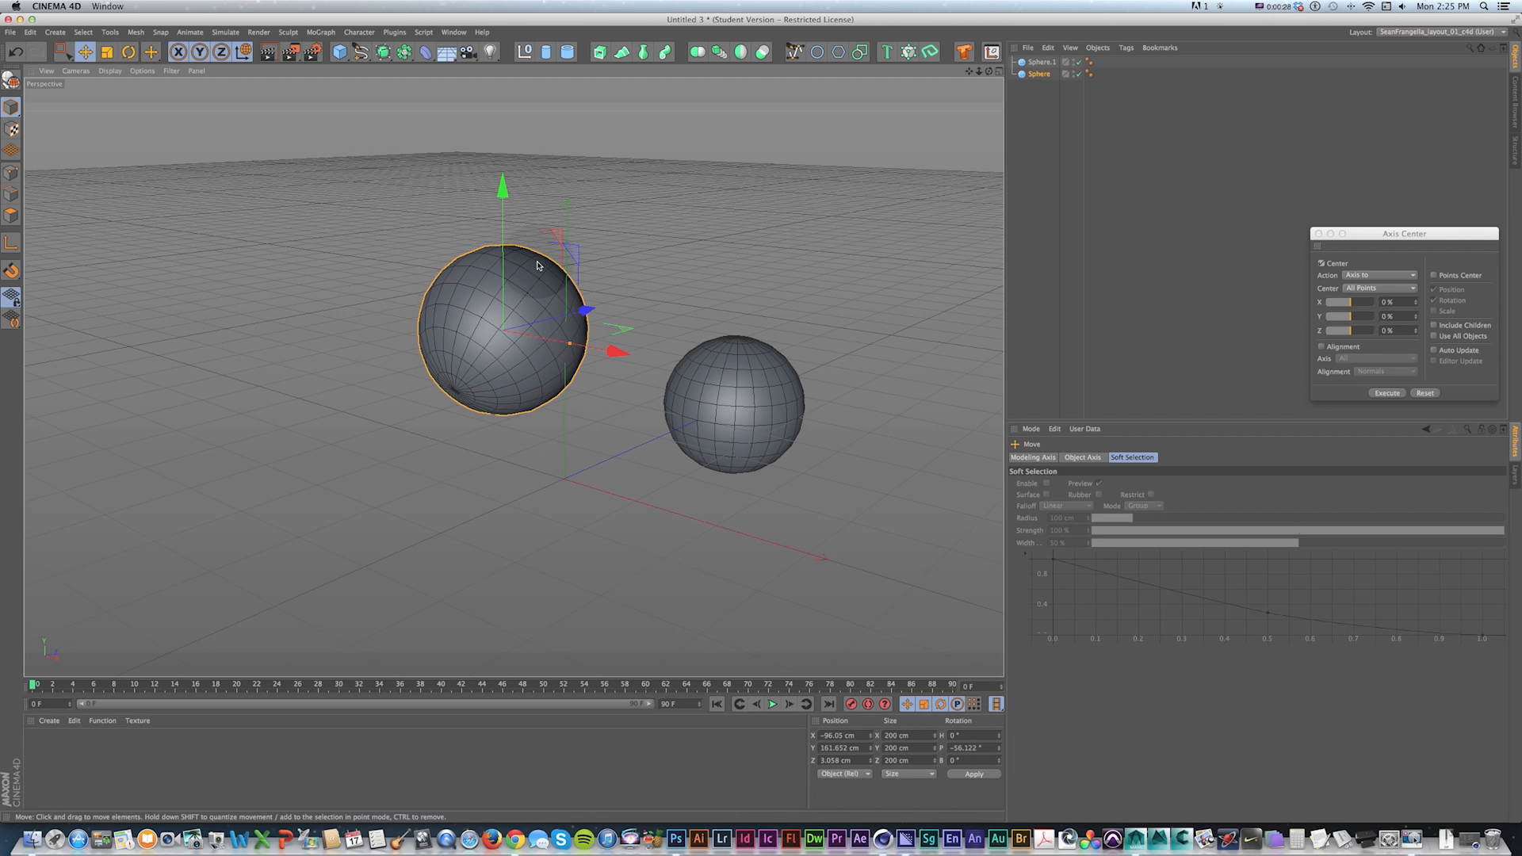
Step: Switch to the four-view arrangement and start a curved Bezier spline beside the spheres in the Top view
{"action": "scroll", "coordinate": [539, 263], "scroll_direction": "up", "scroll_amount": 1}
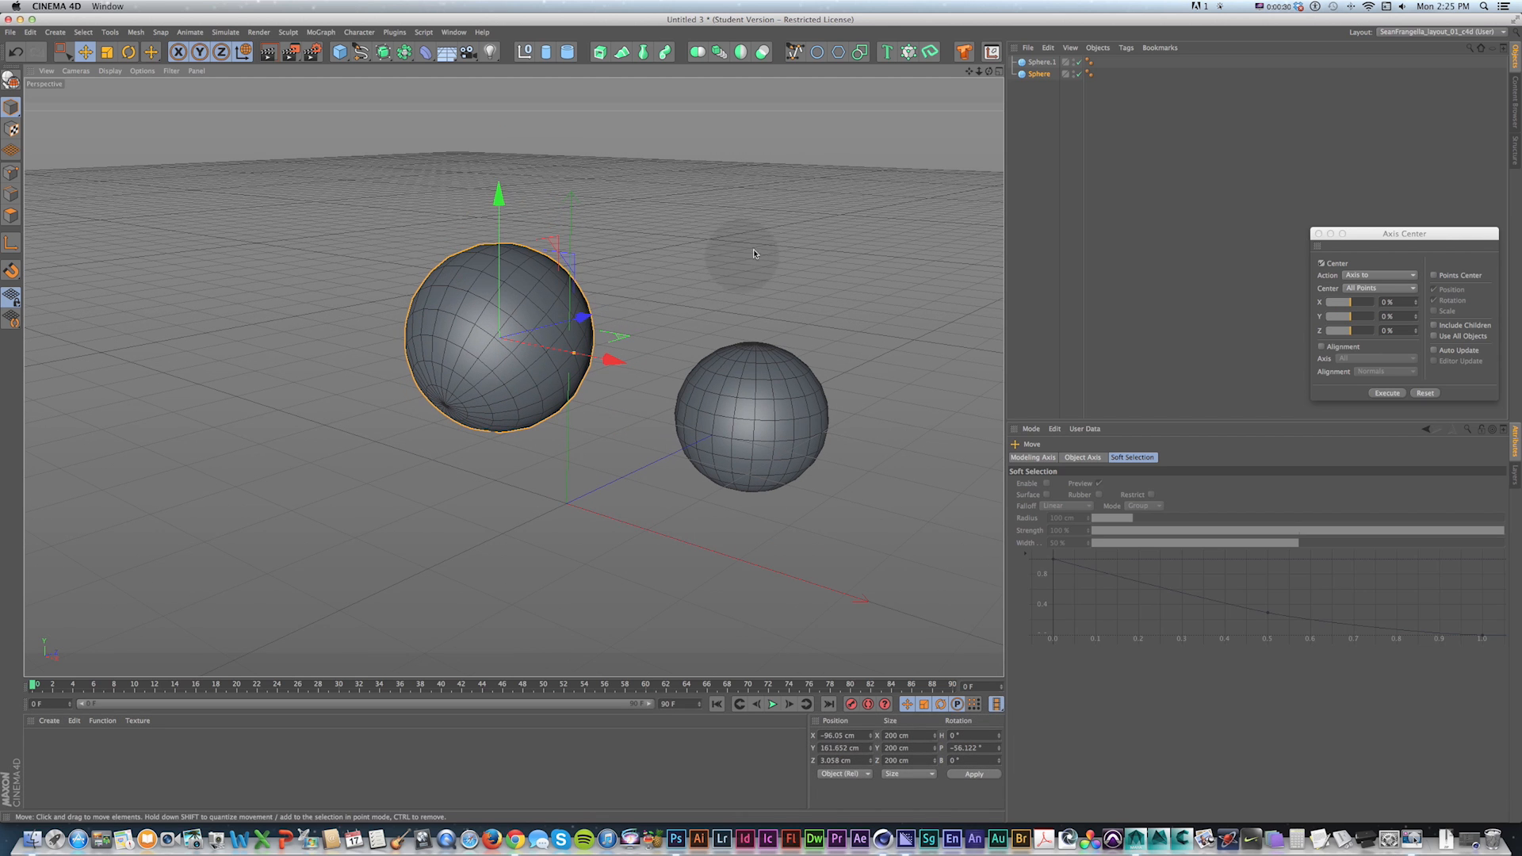
{"action": "scroll", "coordinate": [548, 338], "scroll_direction": "up", "scroll_amount": 5}
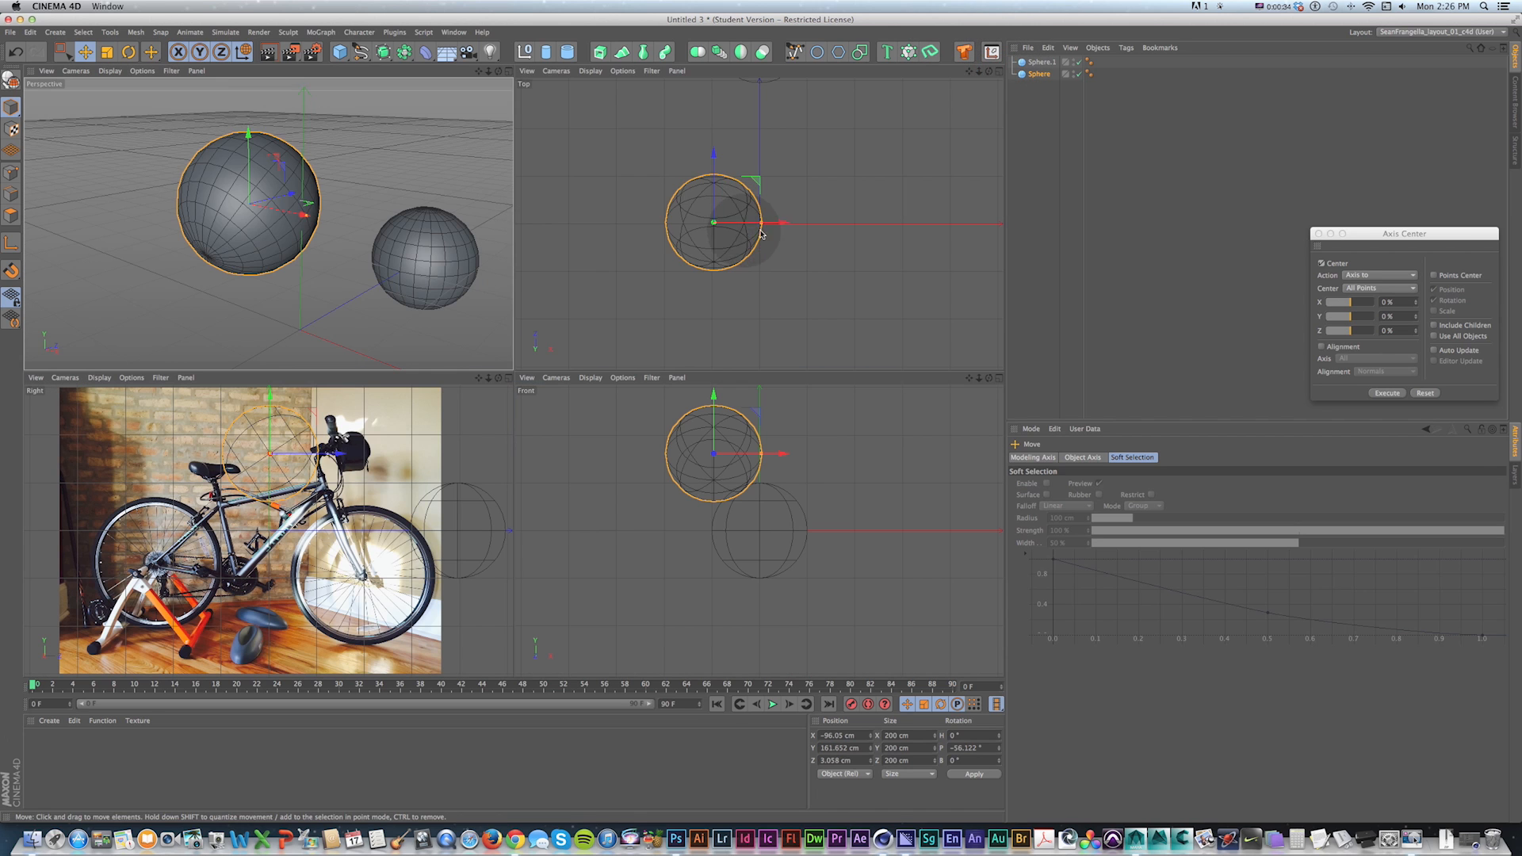
{"action": "left_click", "coordinate": [794, 53]}
{"action": "left_click", "coordinate": [836, 273]}
{"action": "left_click", "coordinate": [872, 263]}
{"action": "left_click_drag", "start_coordinate": [890, 224], "coordinate": [844, 224]}
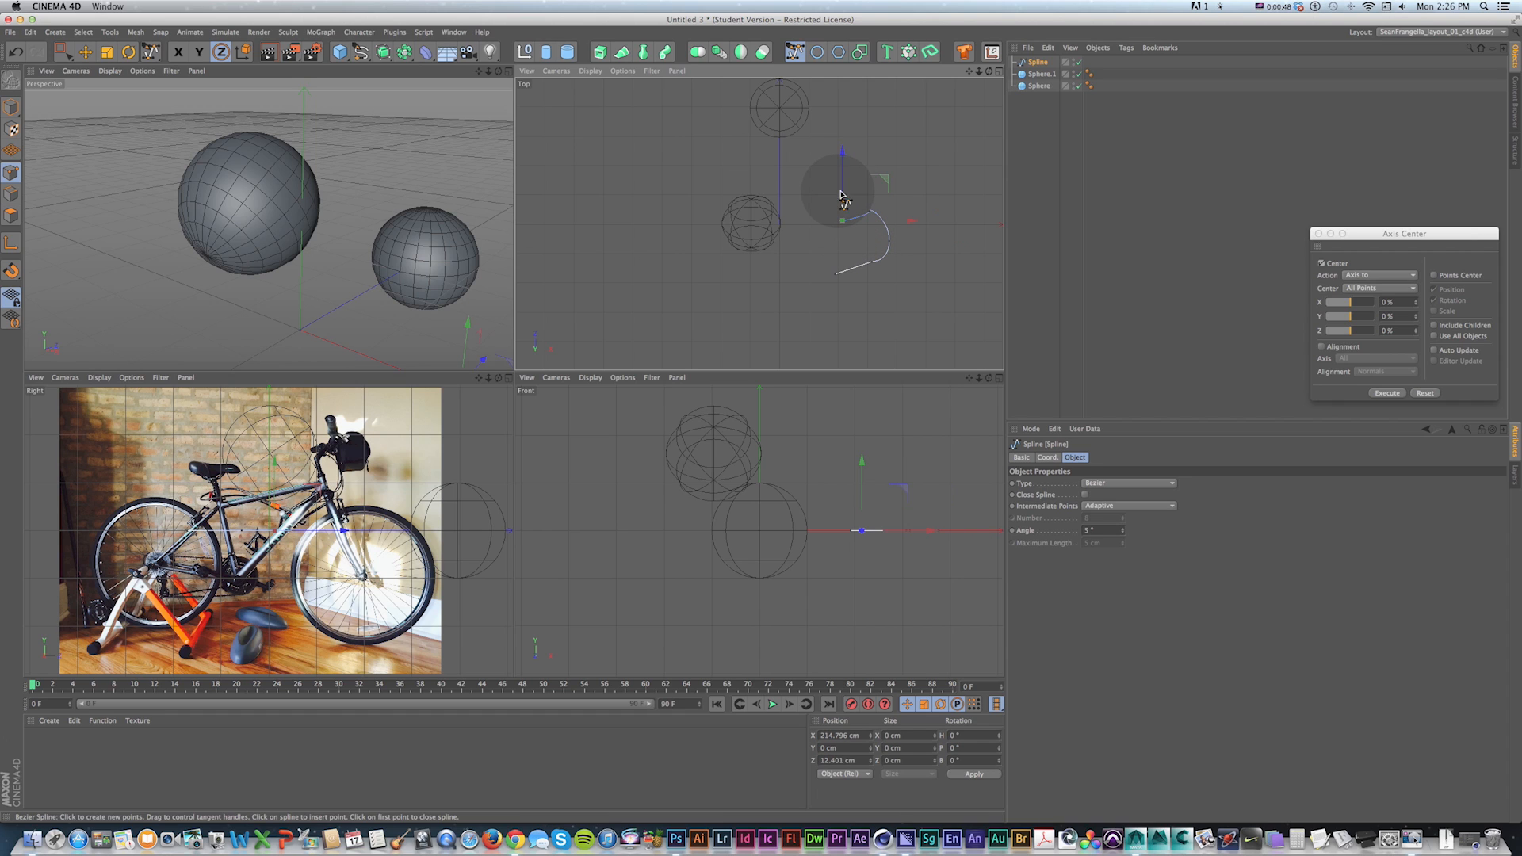
Step: Hide the axis handles, add two more points to the spline in the Top view, and show the handles again
{"action": "key", "text": "alt"}
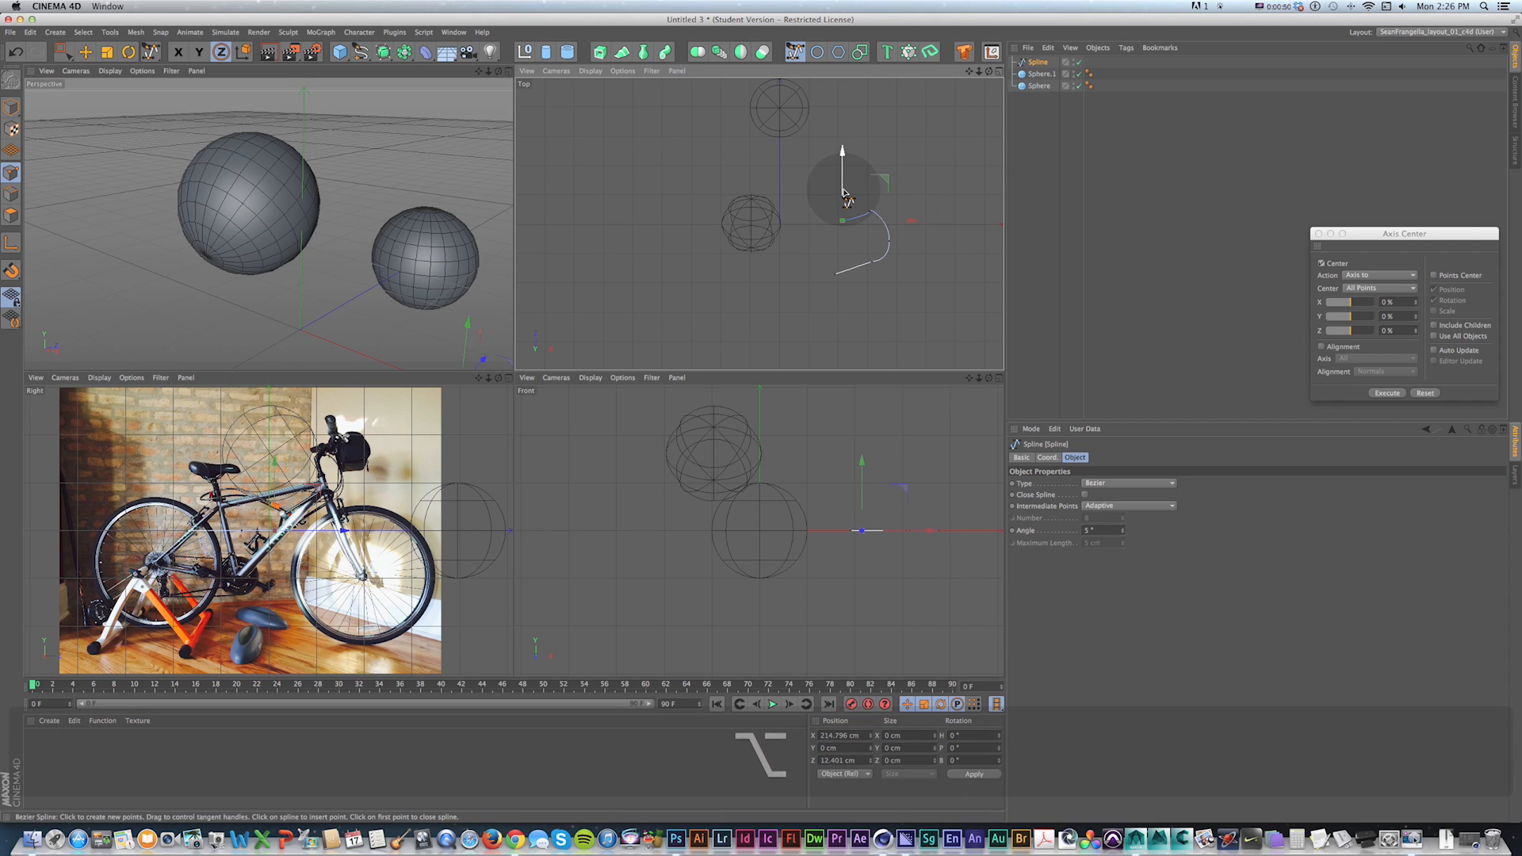
{"action": "key", "text": "alt+d"}
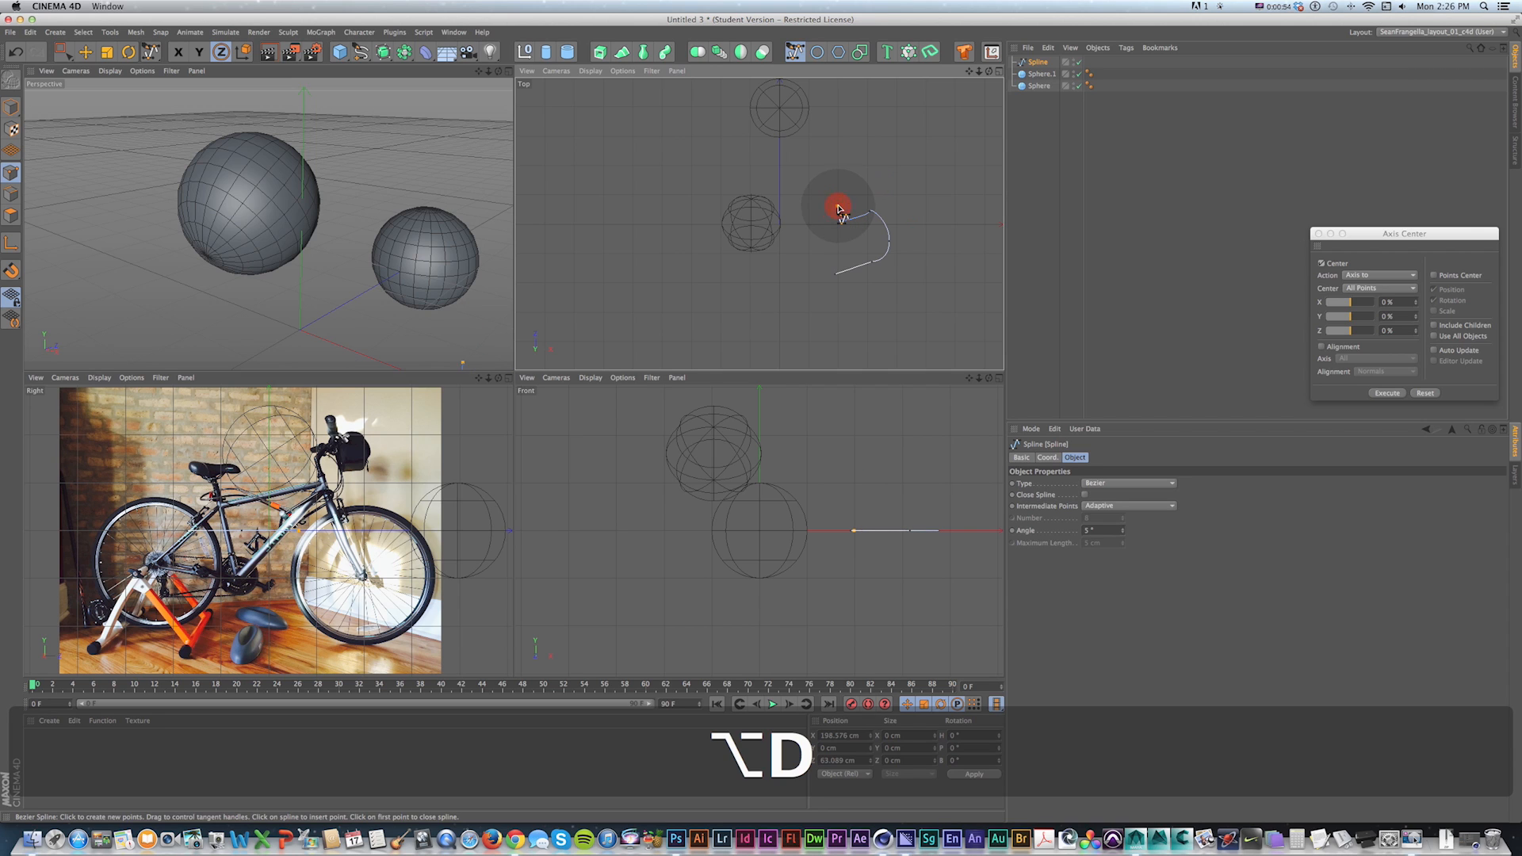
{"action": "left_click", "coordinate": [874, 184]}
{"action": "left_click", "coordinate": [836, 164]}
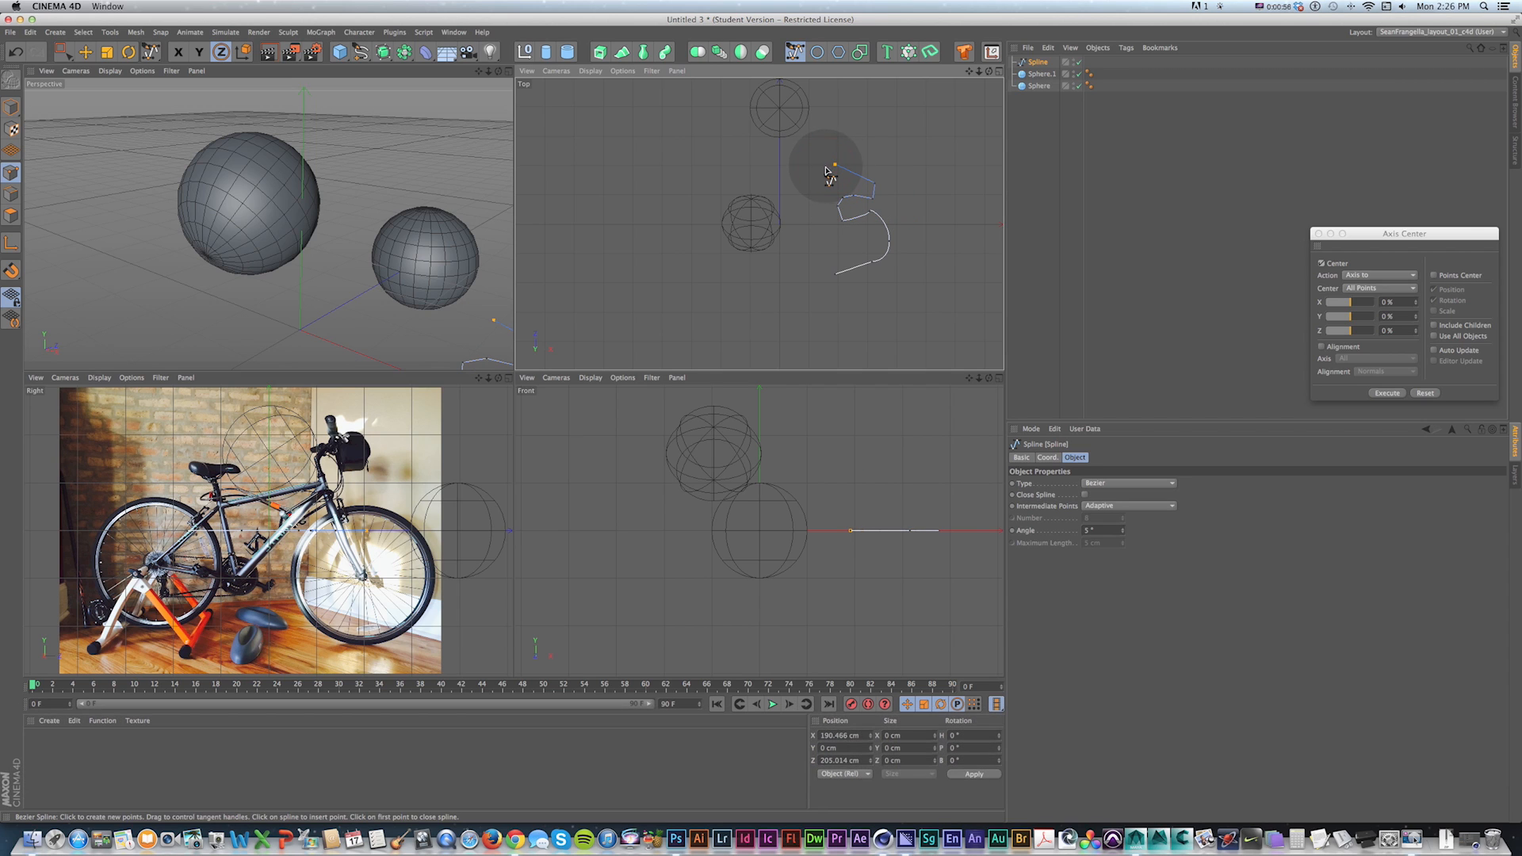
{"action": "key", "text": "alt+d"}
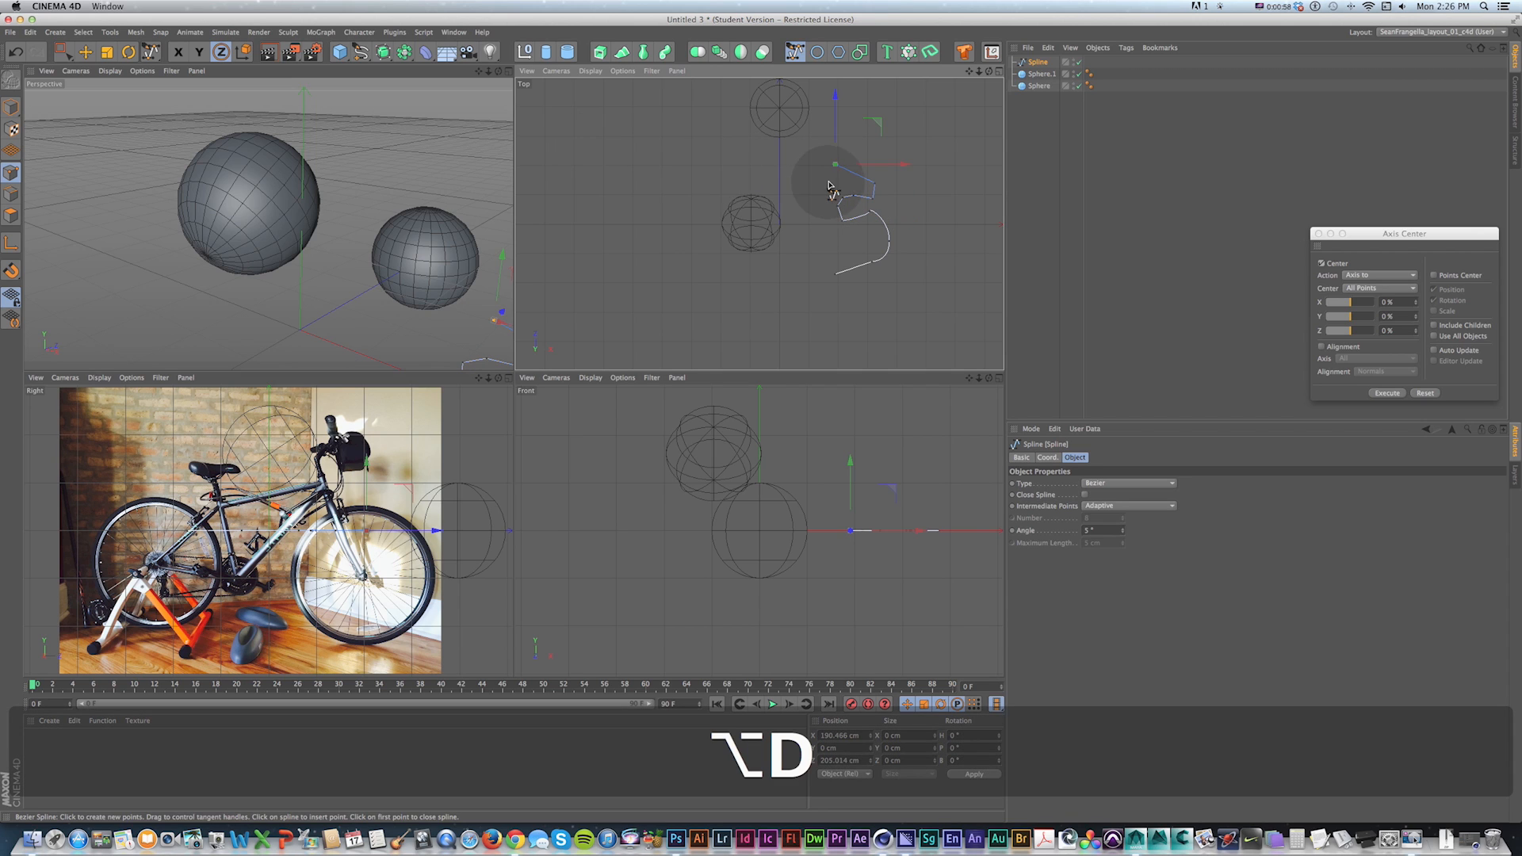
Step: Activate the Move tool and switch from Points to Model mode through the radial menu's Tools & Modes group
{"action": "key", "text": "e"}
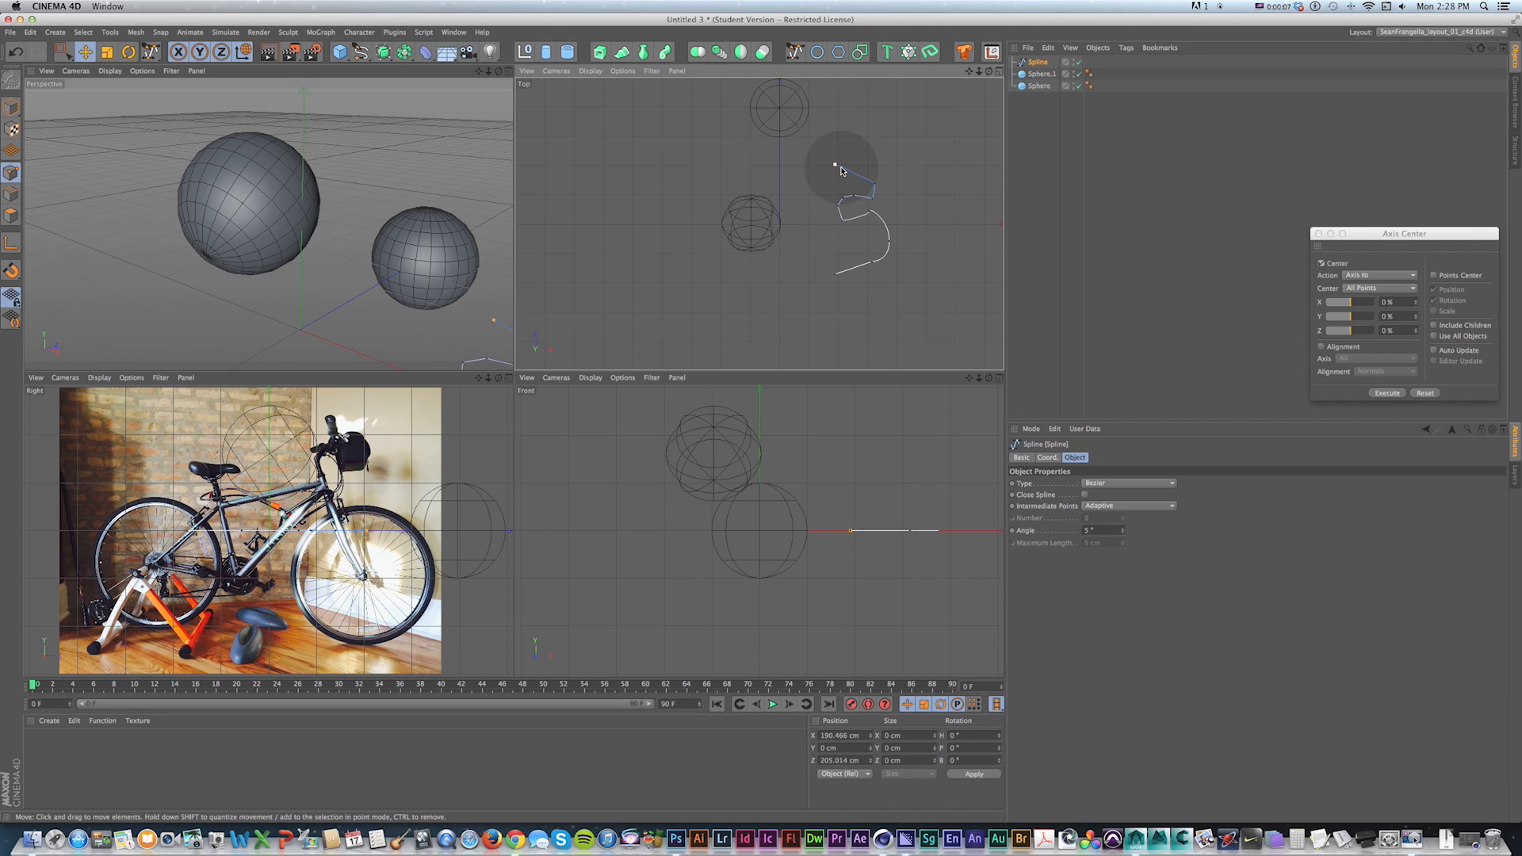
{"action": "key", "text": "v"}
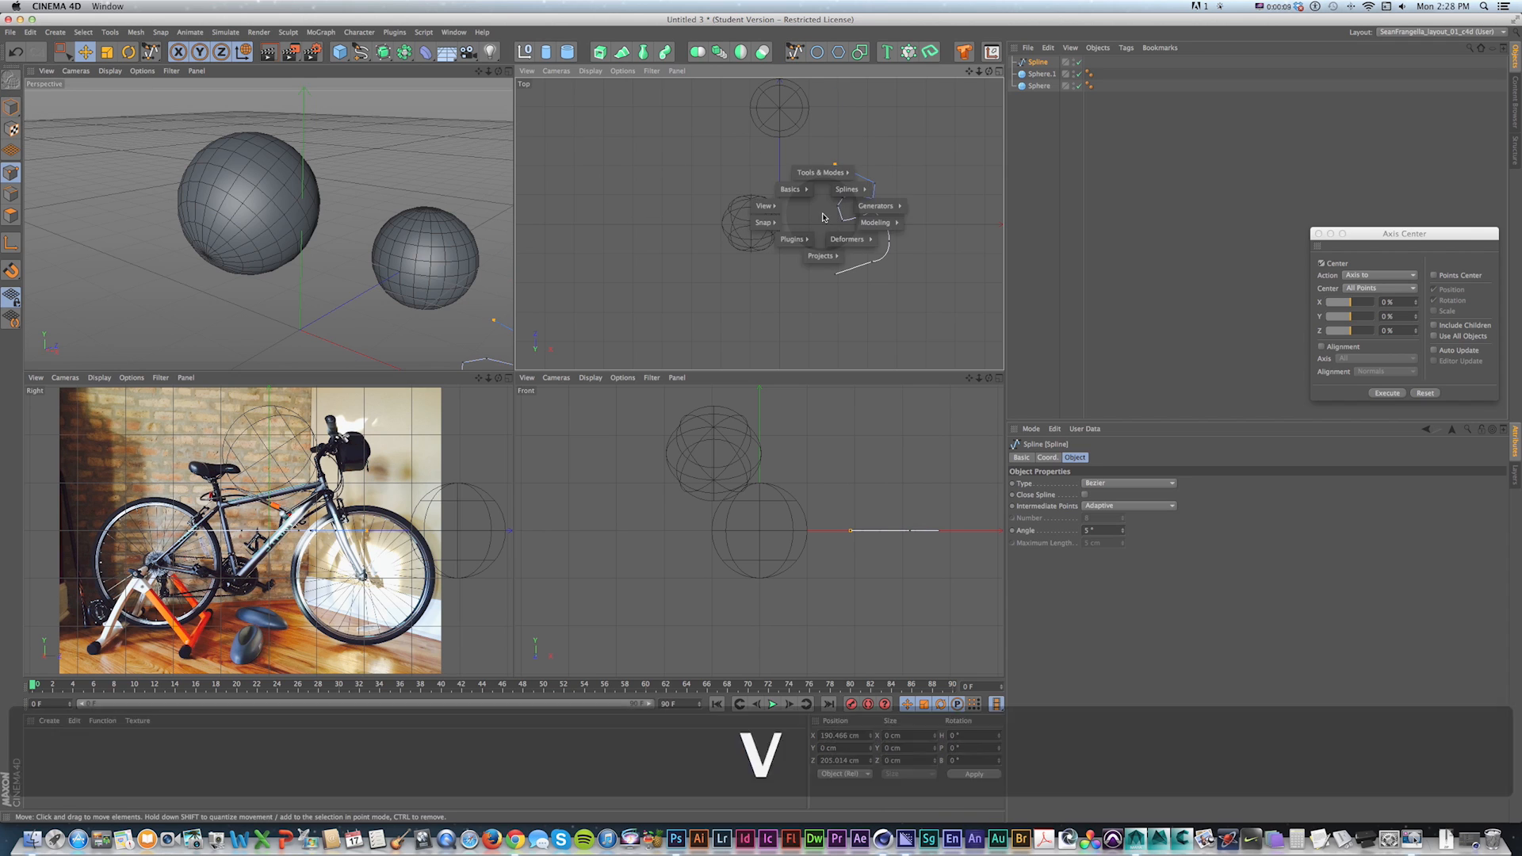
{"action": "mouse_move", "coordinate": [821, 172]}
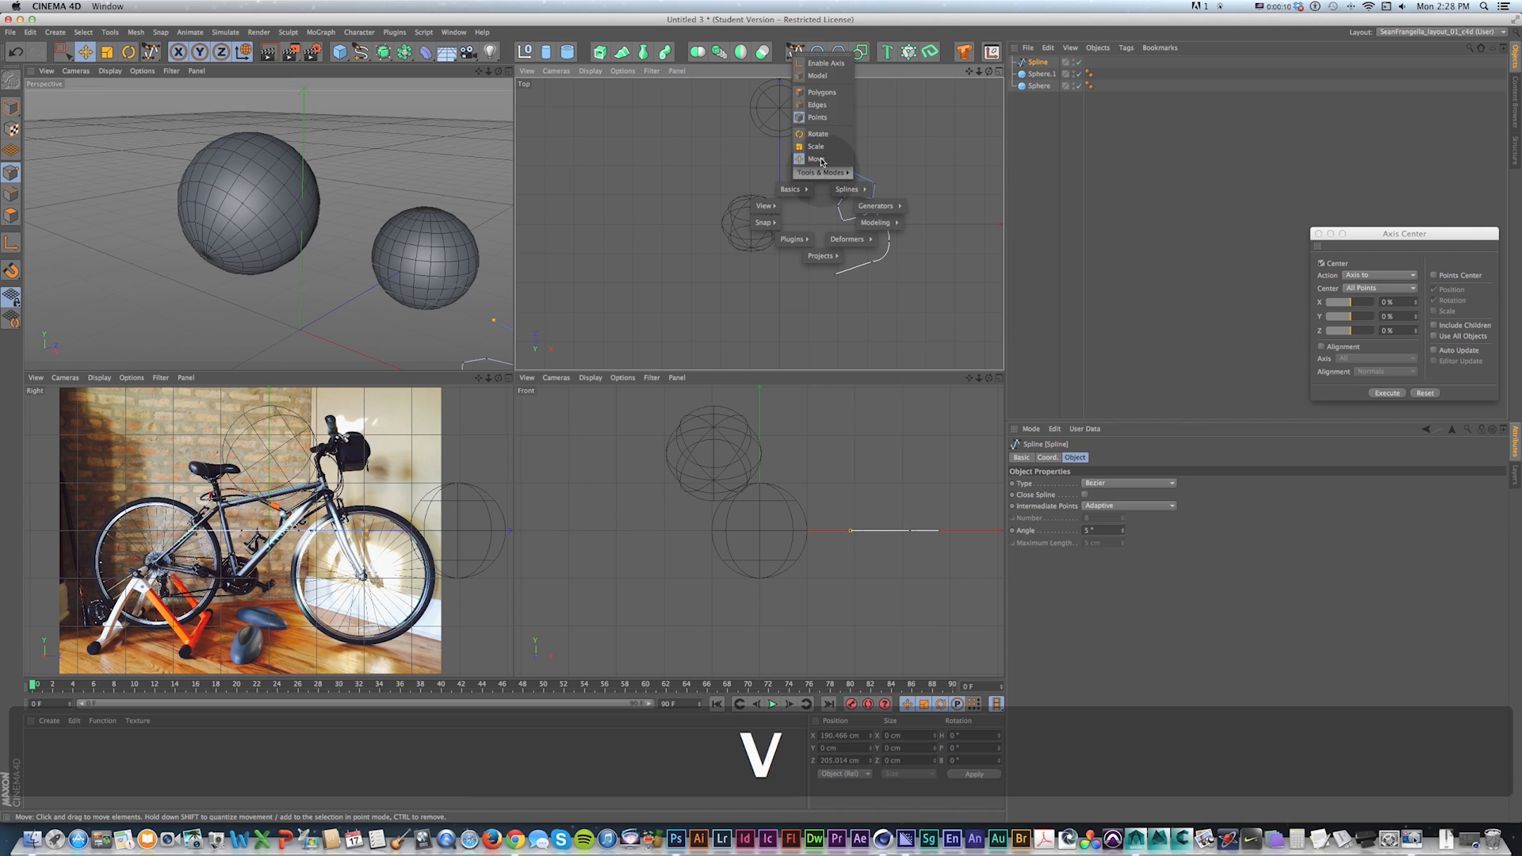
{"action": "left_click", "coordinate": [812, 75]}
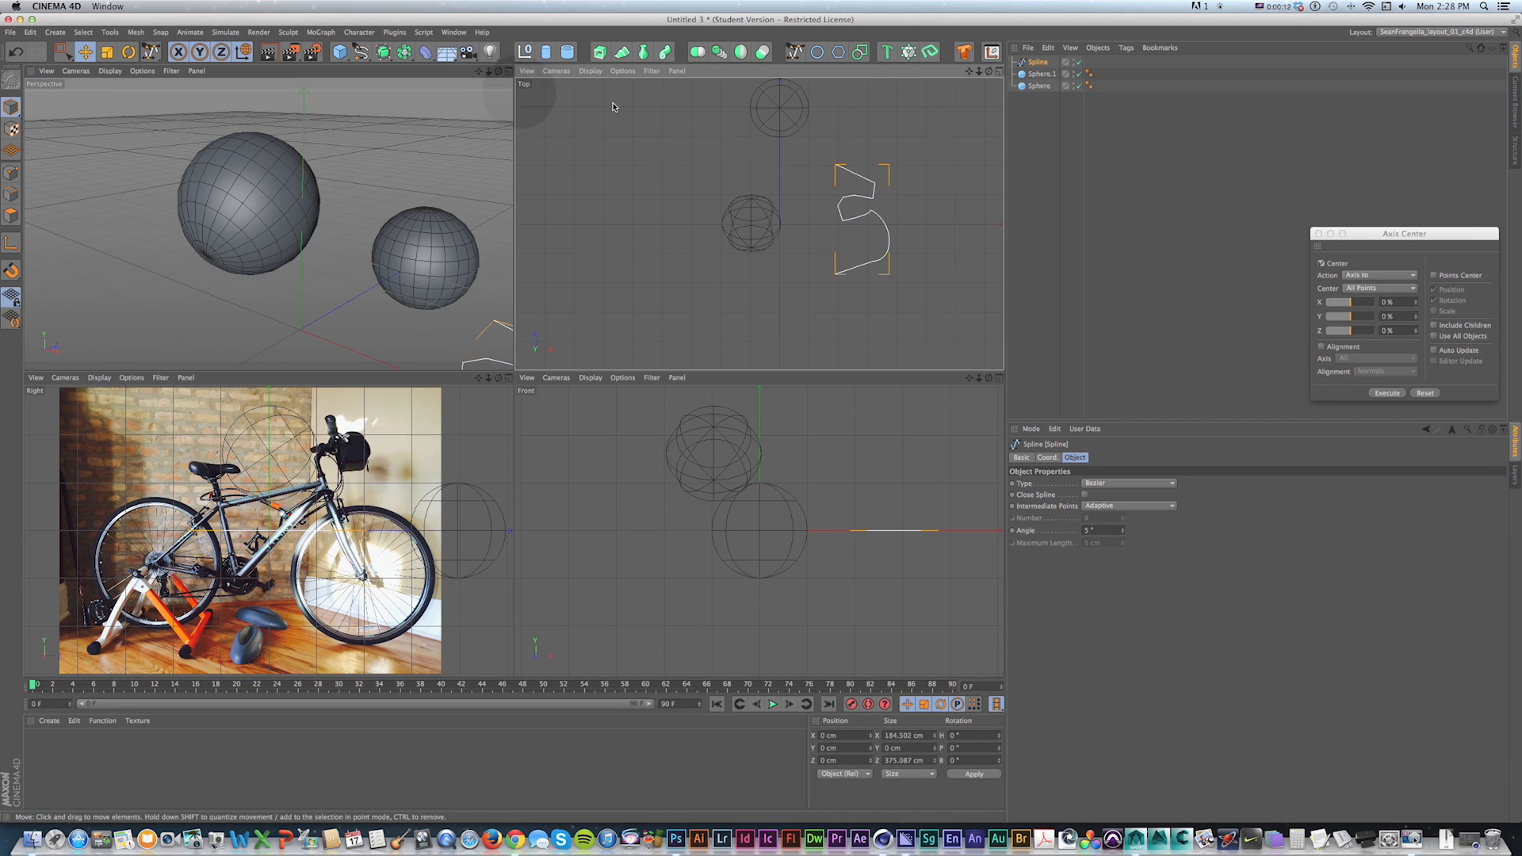
Step: Select the tilted sphere in the perspective view and turn on Enable Axis through the radial menu
{"action": "left_click", "coordinate": [287, 190]}
{"action": "key", "text": "v"}
{"action": "mouse_move", "coordinate": [333, 212]}
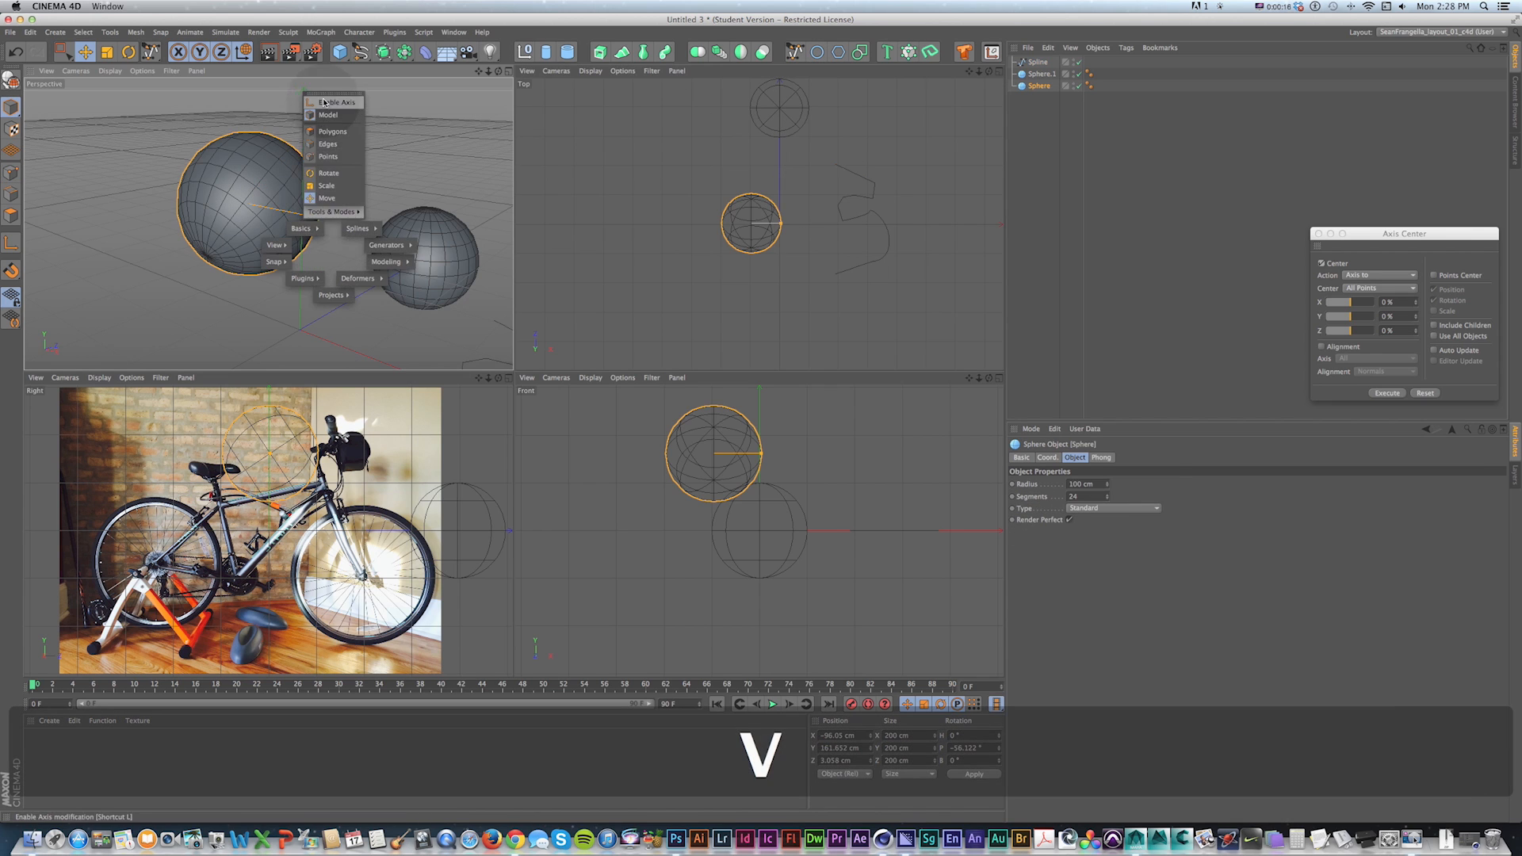
{"action": "left_click", "coordinate": [324, 102]}
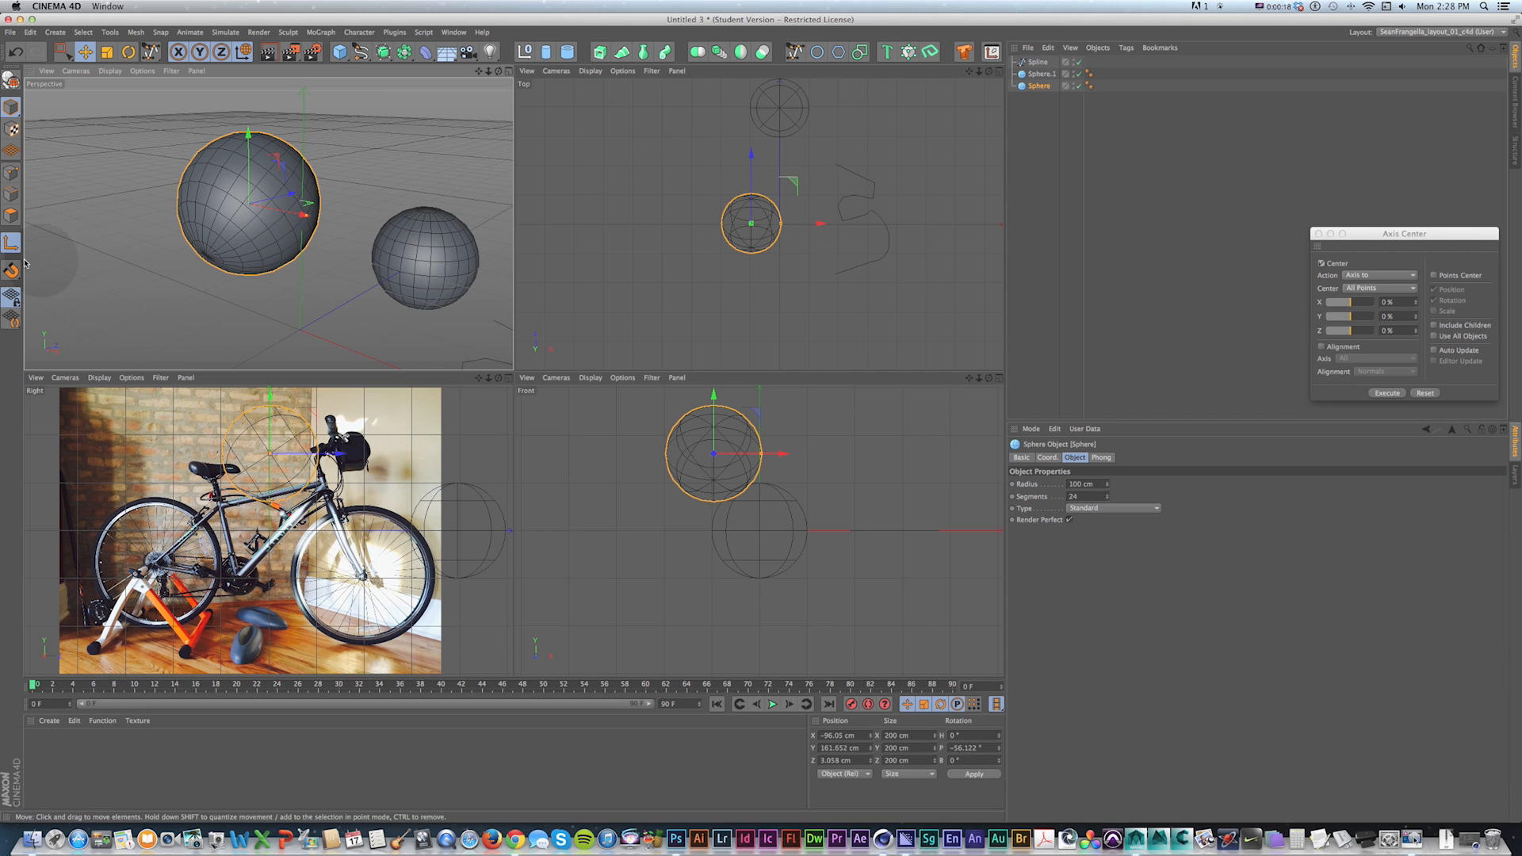
Step: Maximize the perspective view and examine the available Axis Center commands
{"action": "middle_click", "coordinate": [510, 126]}
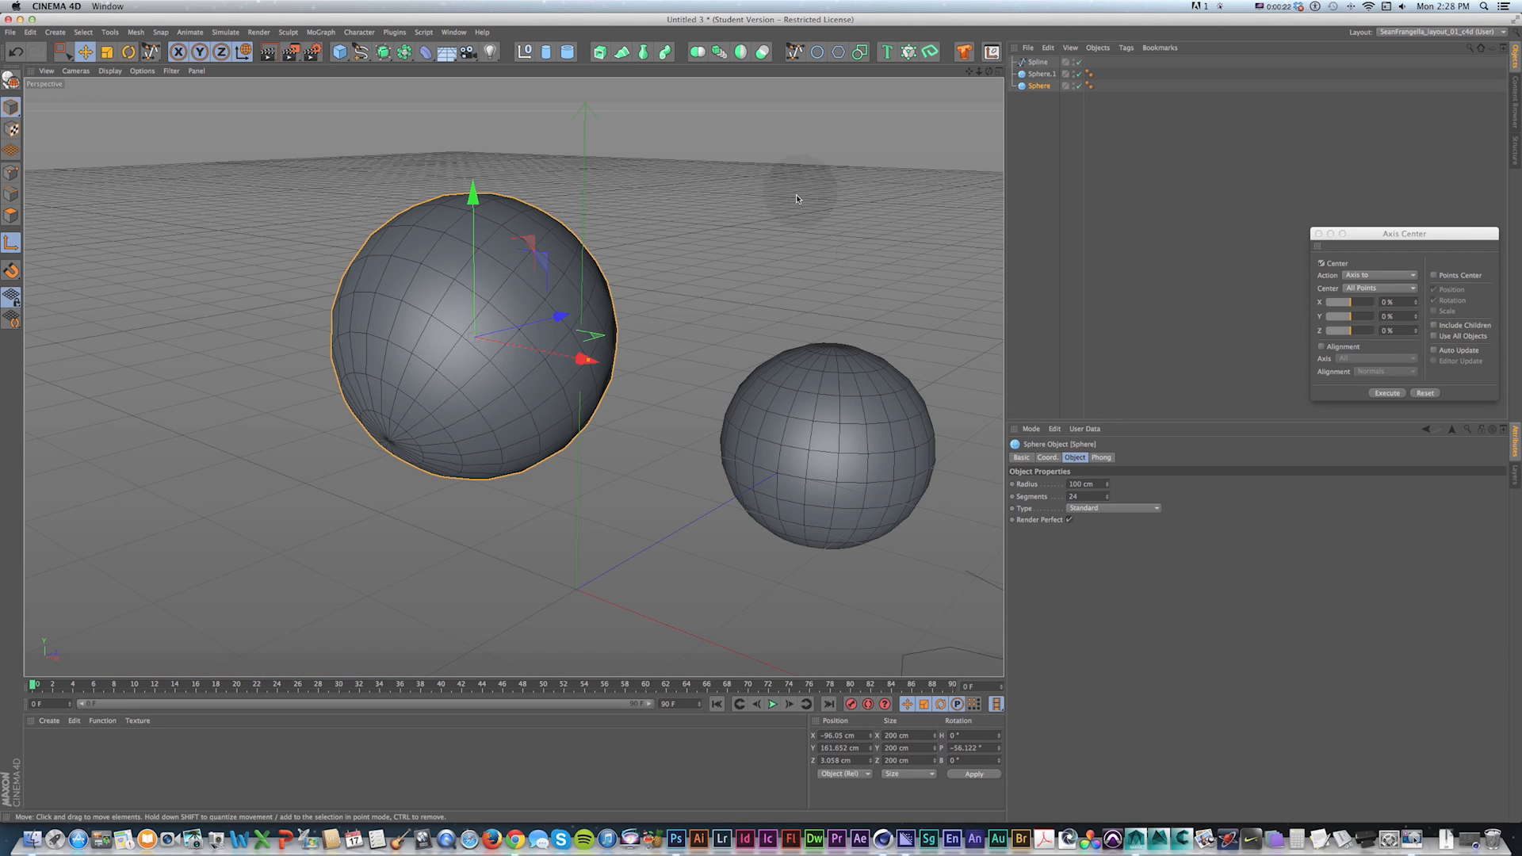
{"action": "key", "text": "v"}
{"action": "mouse_move", "coordinate": [585, 339]}
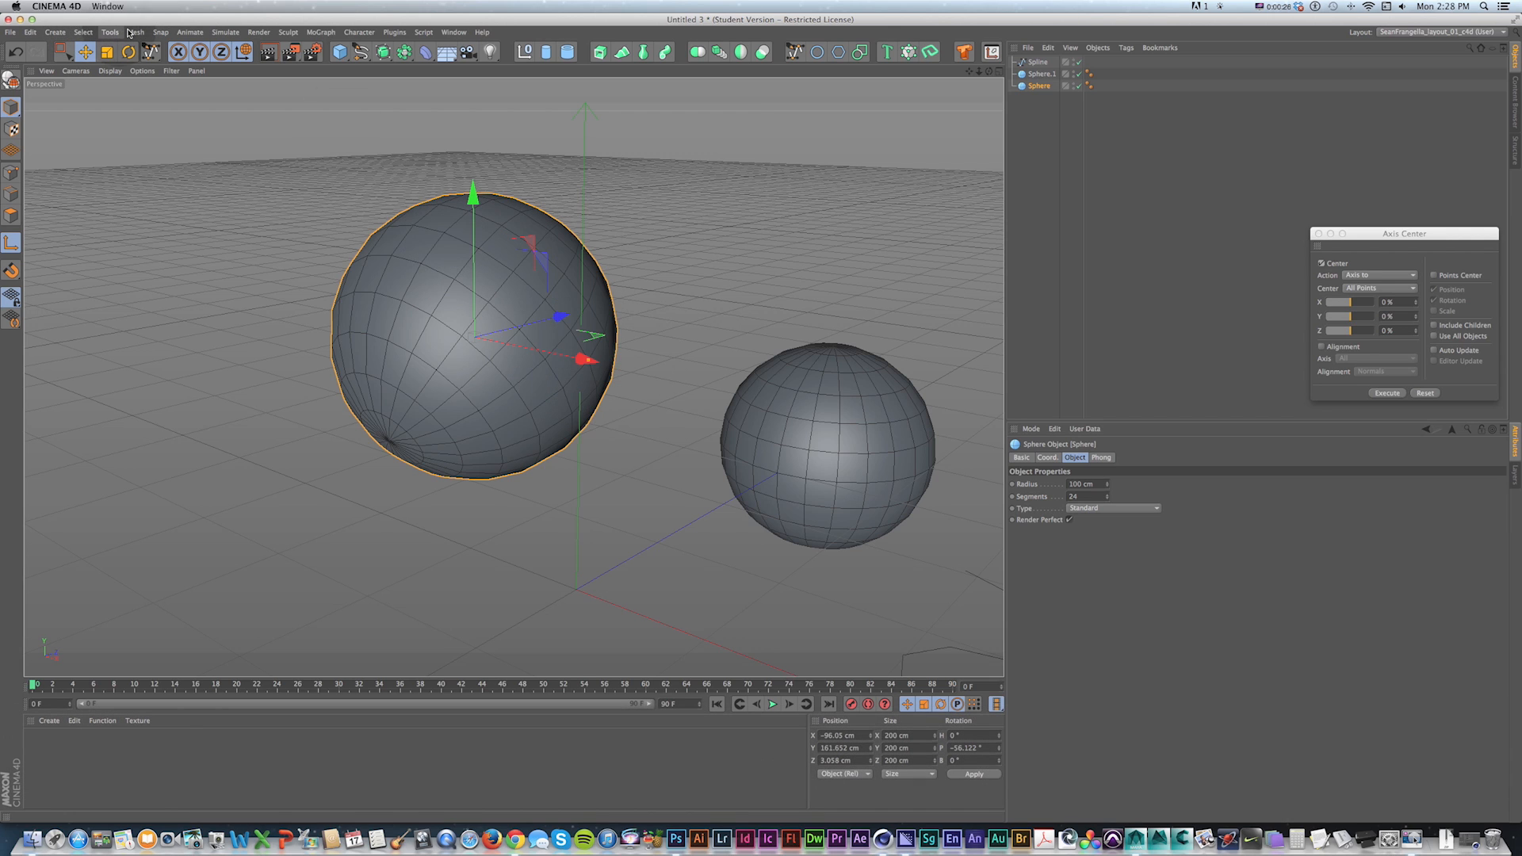
{"action": "left_click_drag", "start_coordinate": [1380, 235], "coordinate": [1377, 230]}
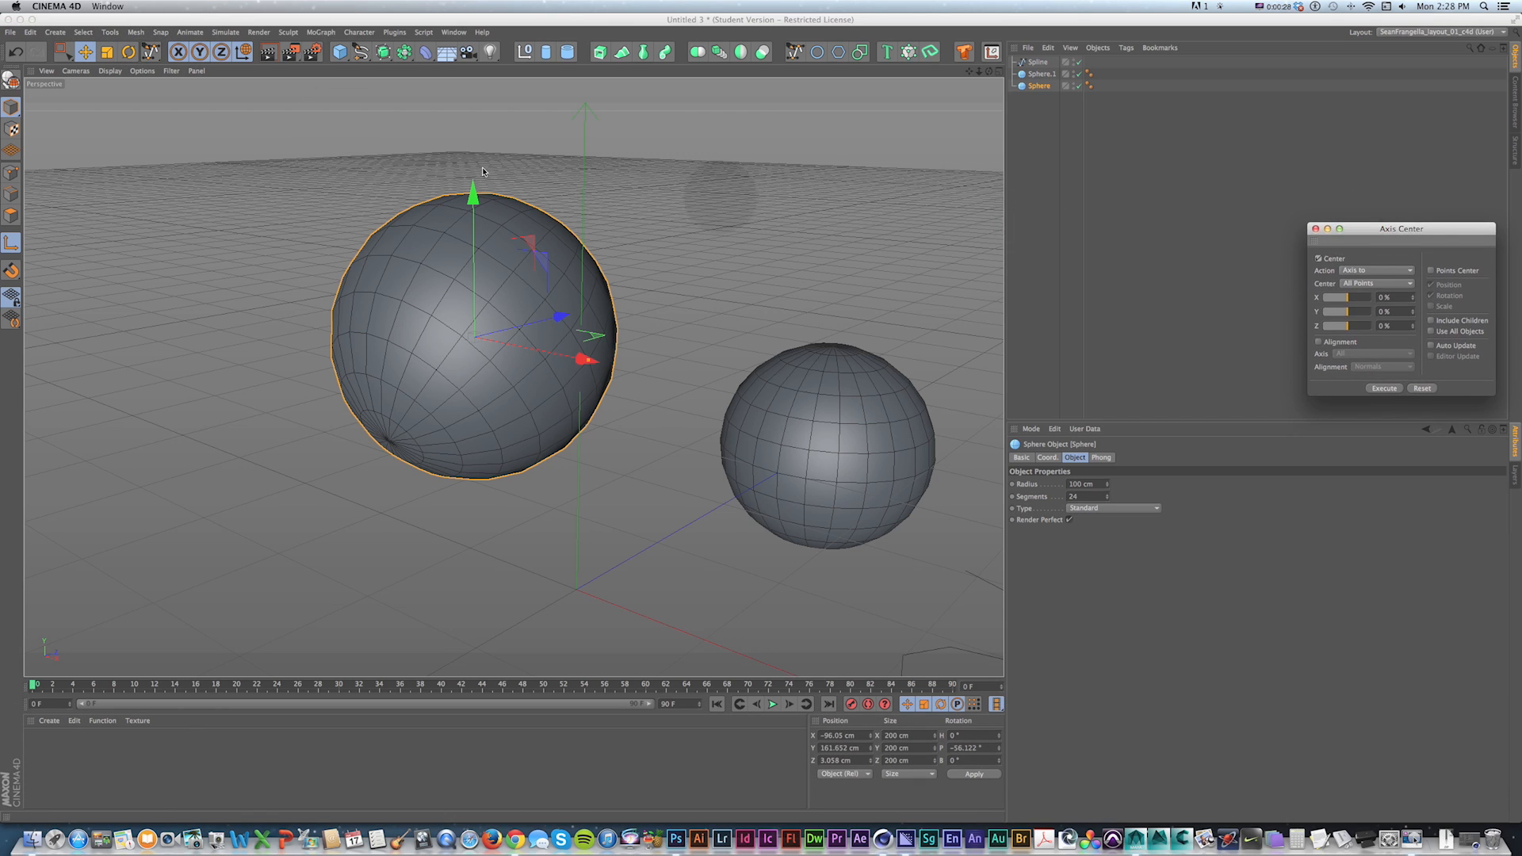
{"action": "left_click", "coordinate": [135, 33]}
{"action": "mouse_move", "coordinate": [153, 147]}
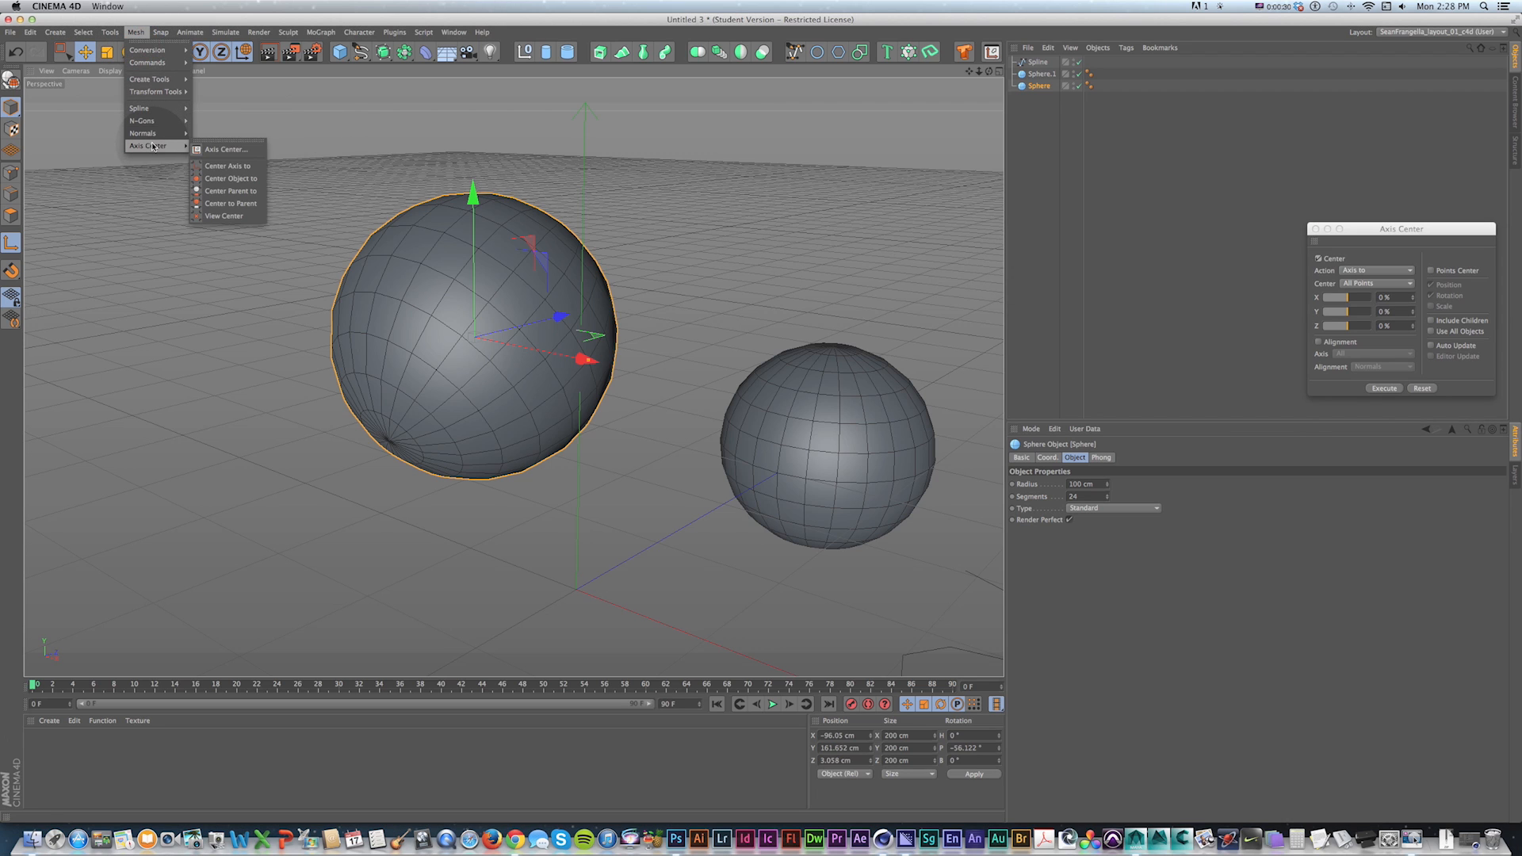
{"action": "left_click", "coordinate": [513, 218]}
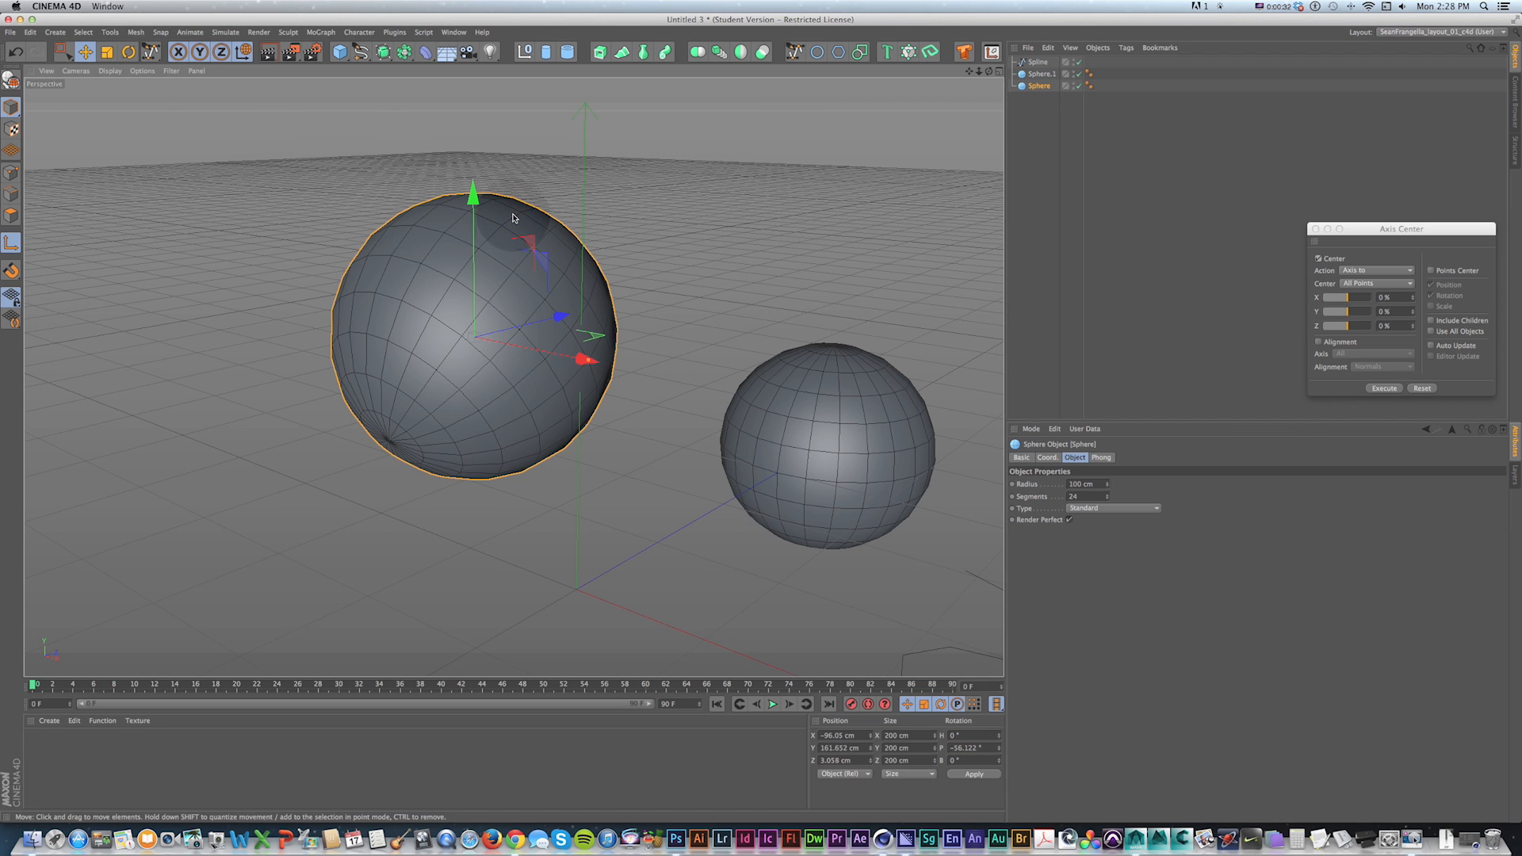
Step: Turn off axis modification for the tilted sphere
{"action": "key", "text": "l"}
{"action": "scroll", "coordinate": [508, 291], "scroll_direction": "down", "scroll_amount": 3}
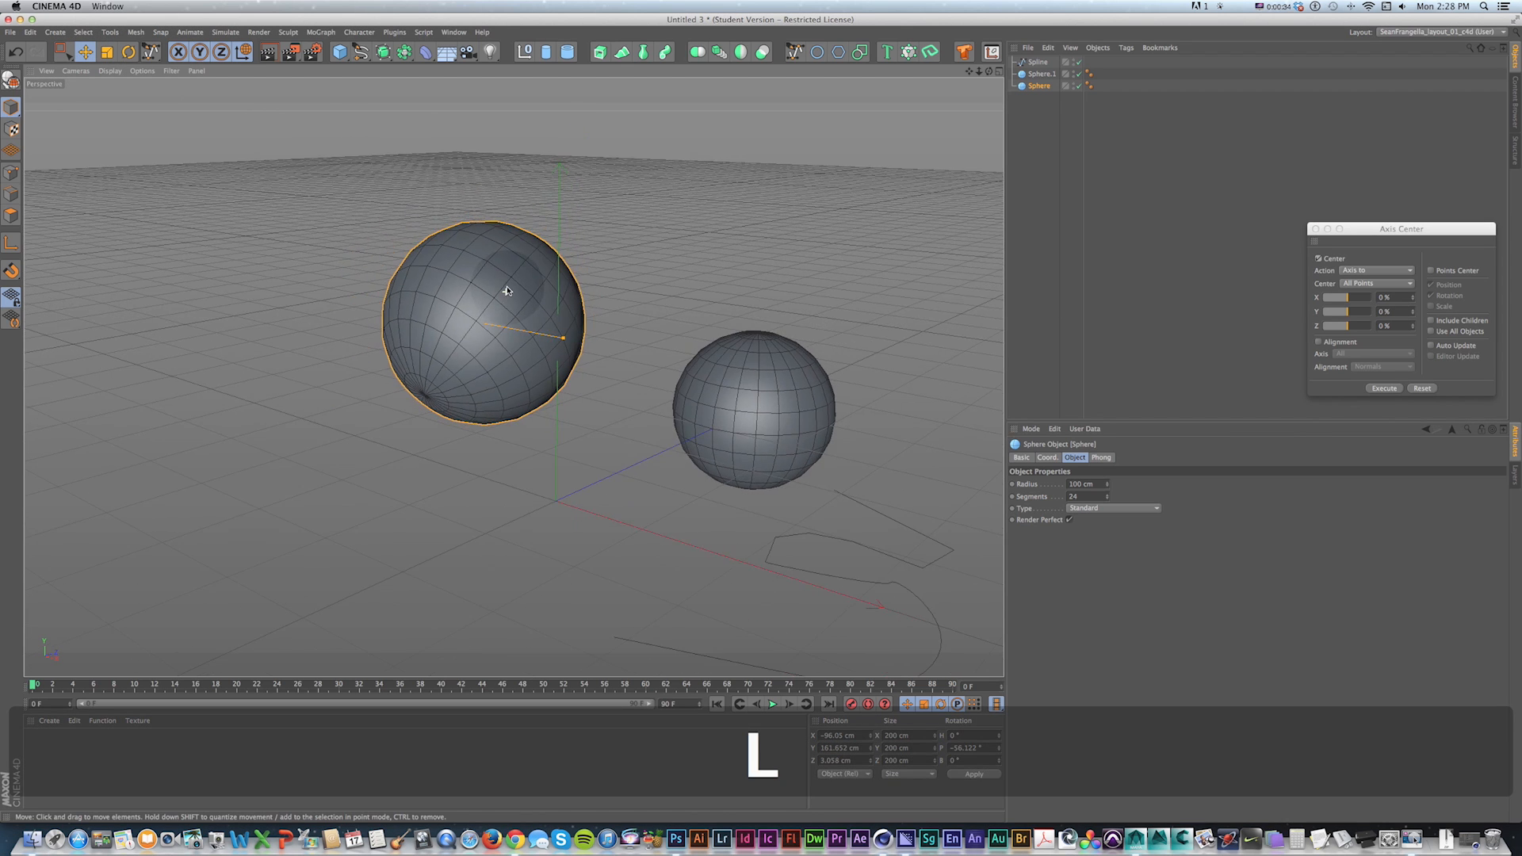
Step: Try moving the tilted sphere with axis modification off and undo the move
{"action": "left_click_drag", "start_coordinate": [507, 291], "coordinate": [501, 222]}
{"action": "key", "text": "super+z"}
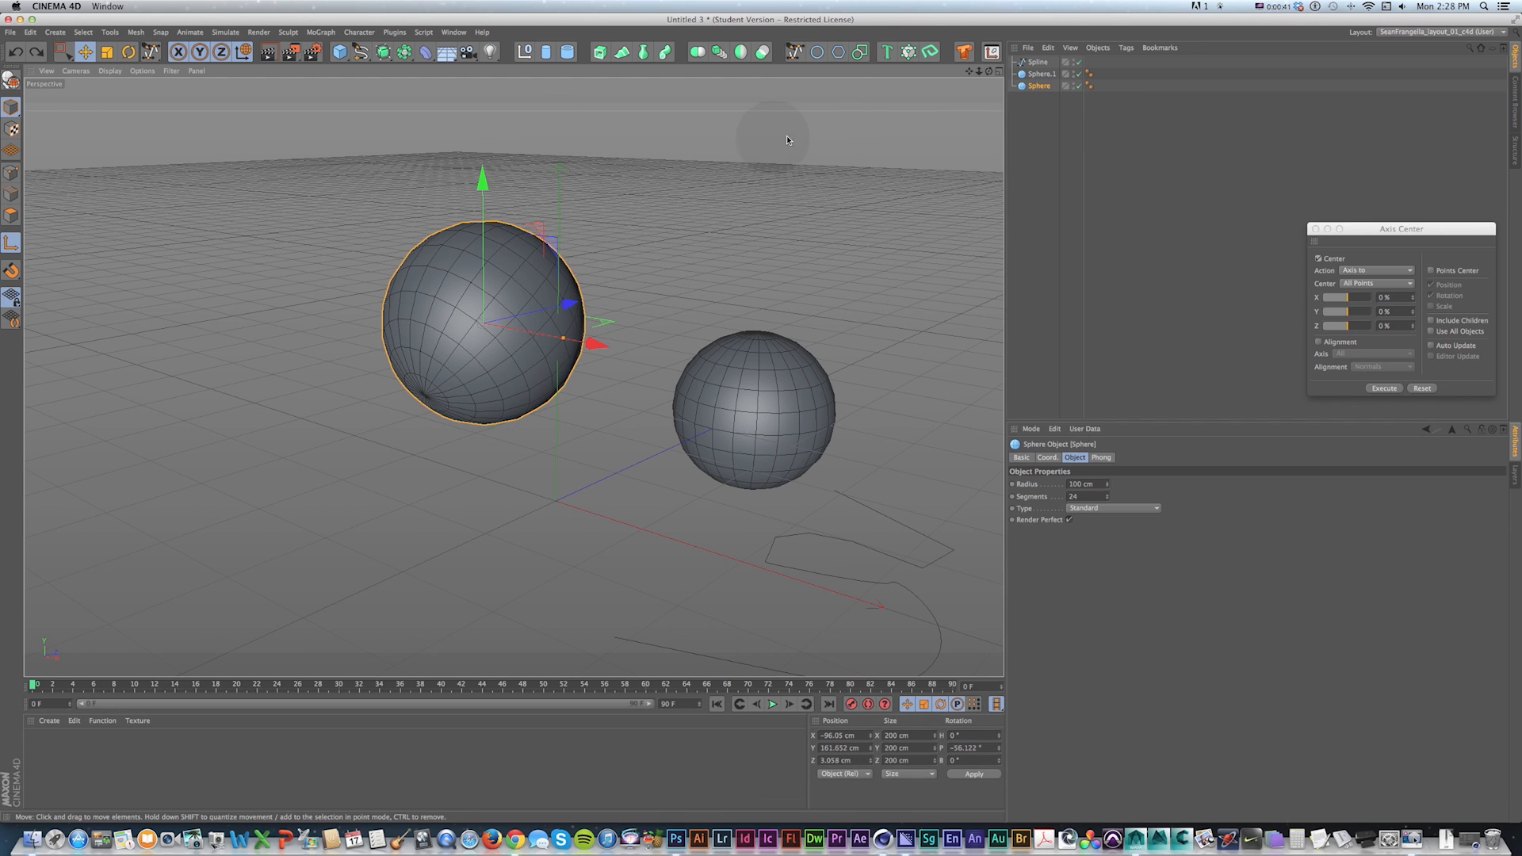
Step: Create an n-Side spline, duplicate it, and move the copy along Z to about 295.9 cm
{"action": "left_click", "coordinate": [838, 51]}
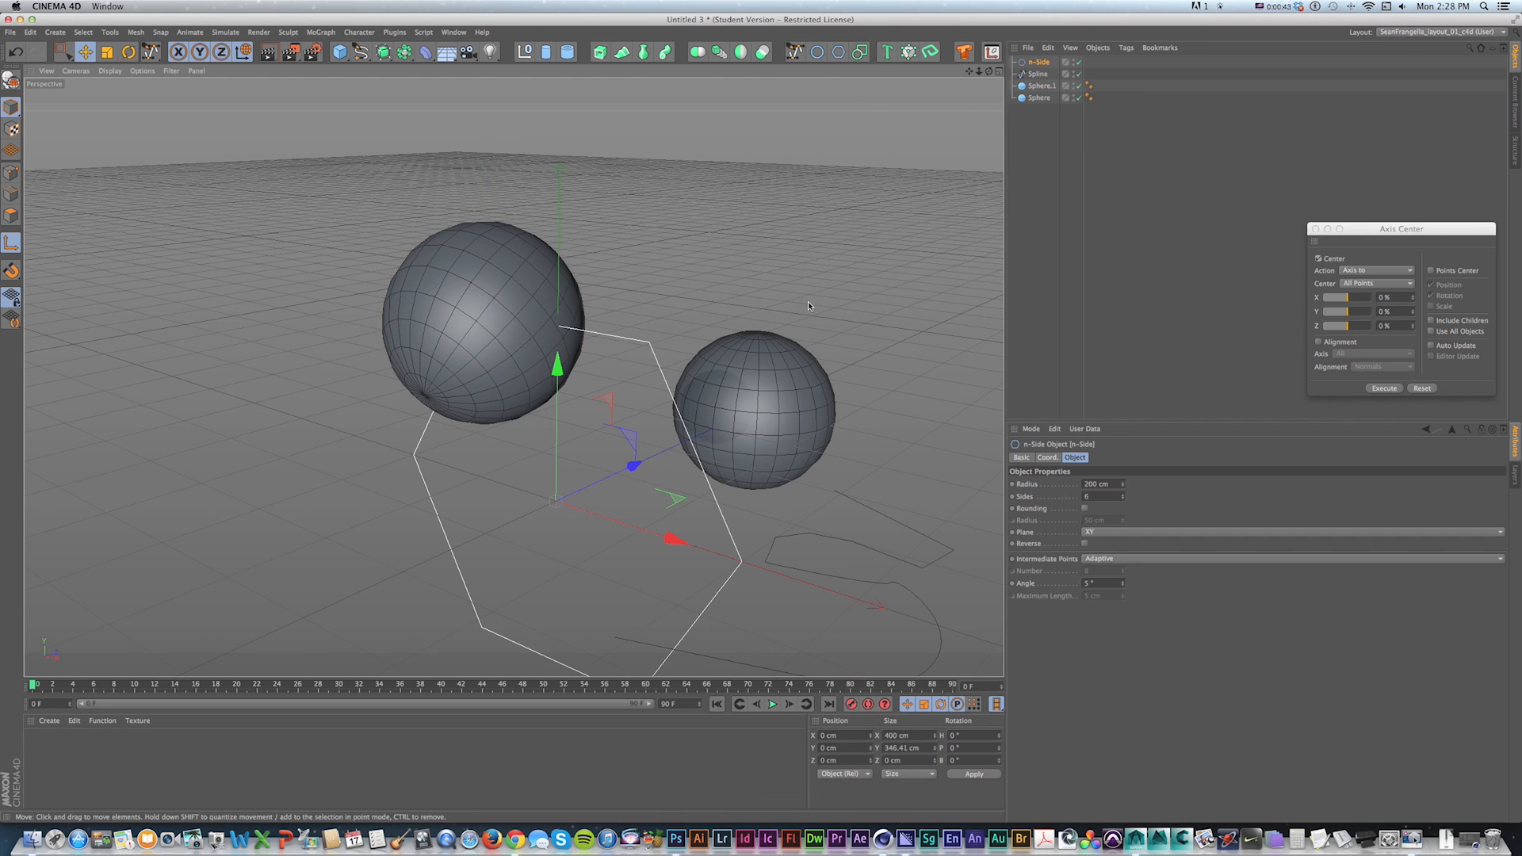
{"action": "key", "text": "super+c"}
{"action": "key", "text": "super+v"}
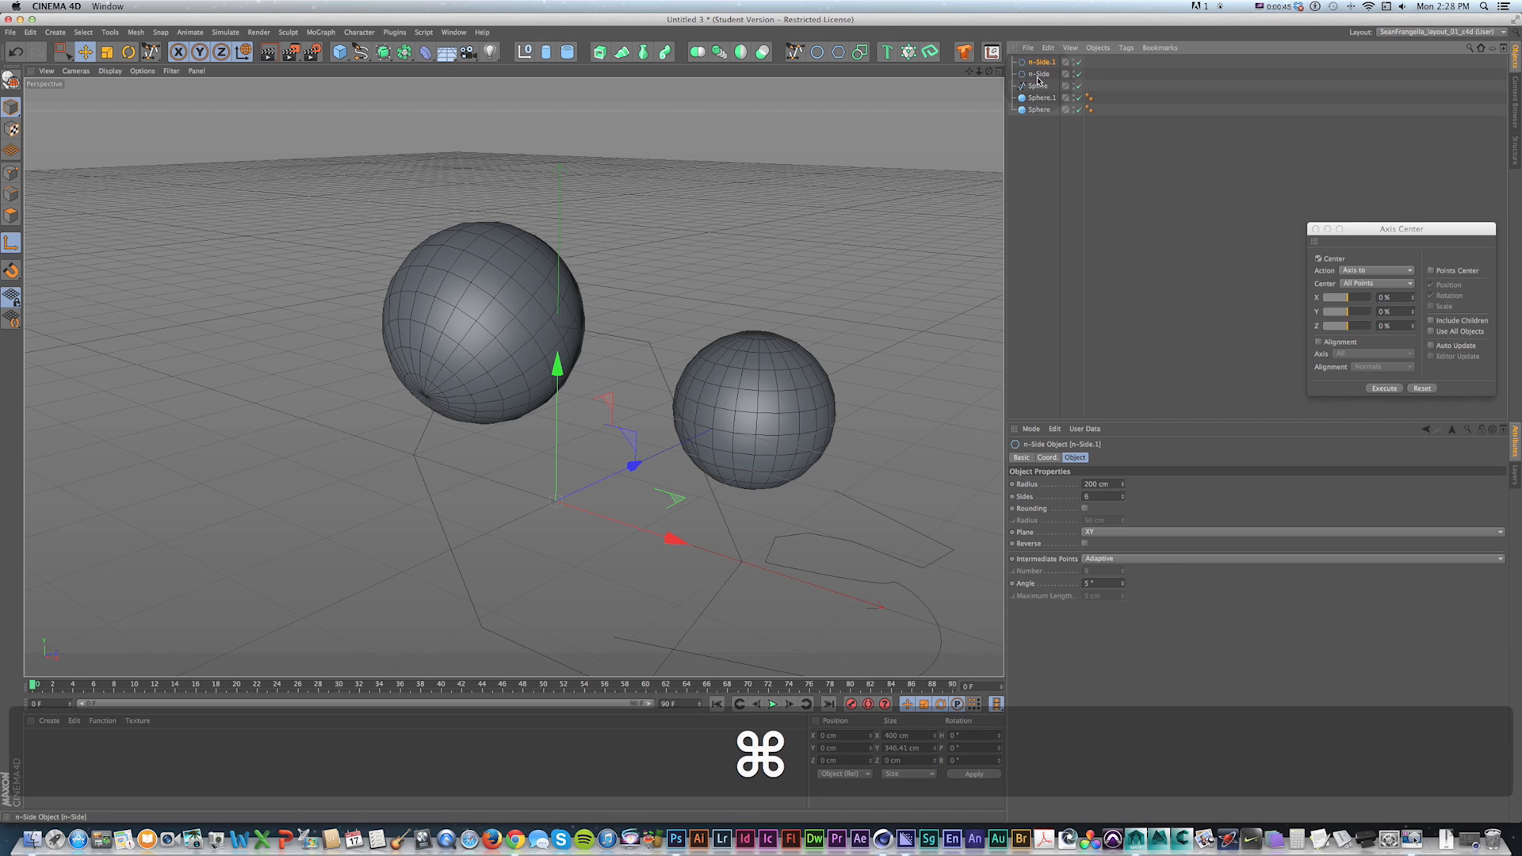
{"action": "left_click_drag", "start_coordinate": [634, 466], "coordinate": [775, 400]}
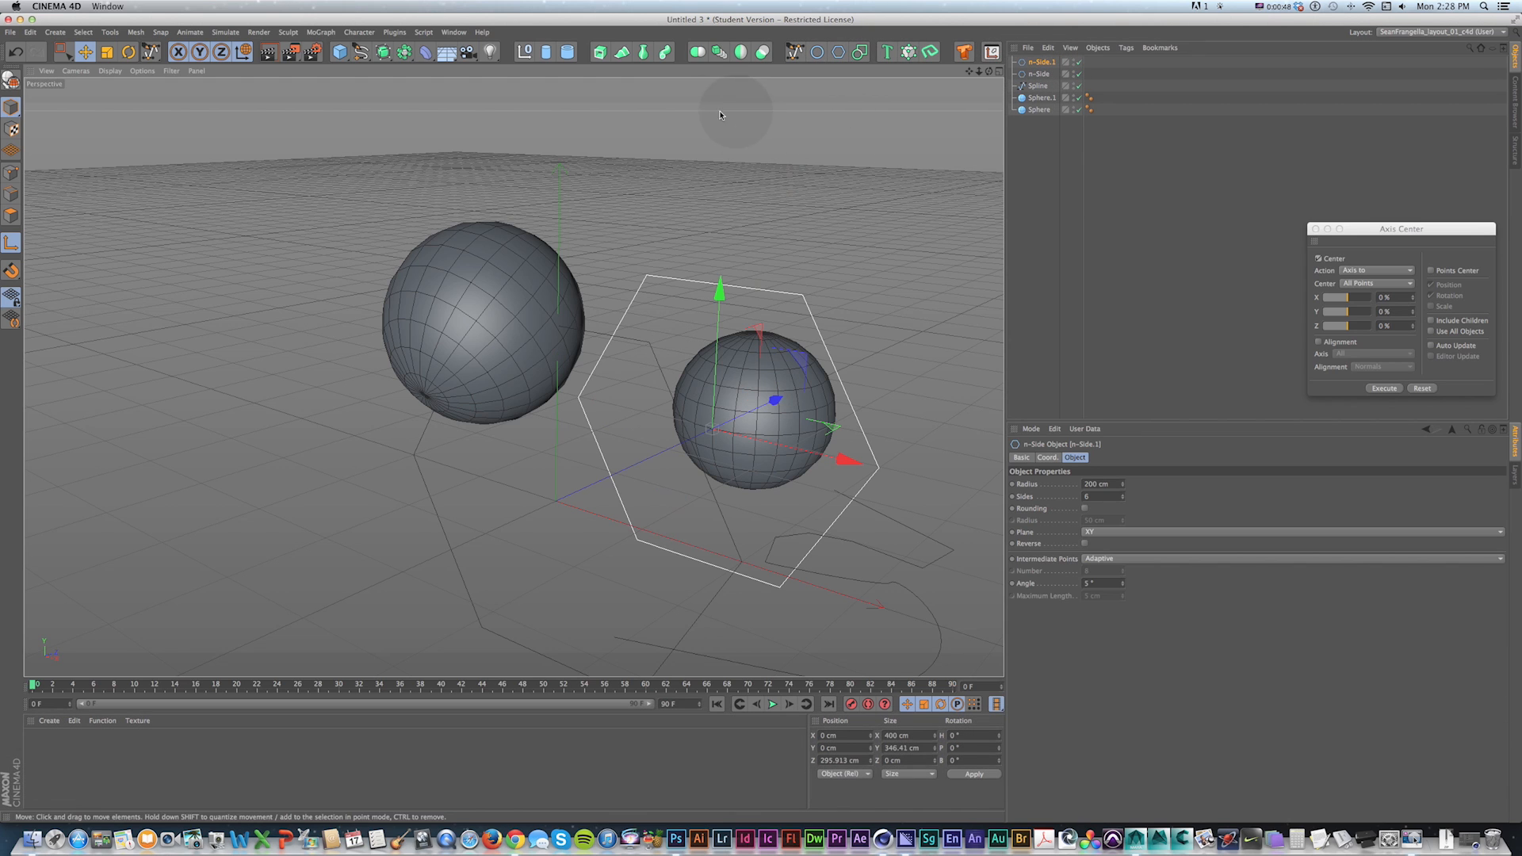
Step: Create a Loft object and place both n-Side splines inside it as children
{"action": "left_click", "coordinate": [622, 53]}
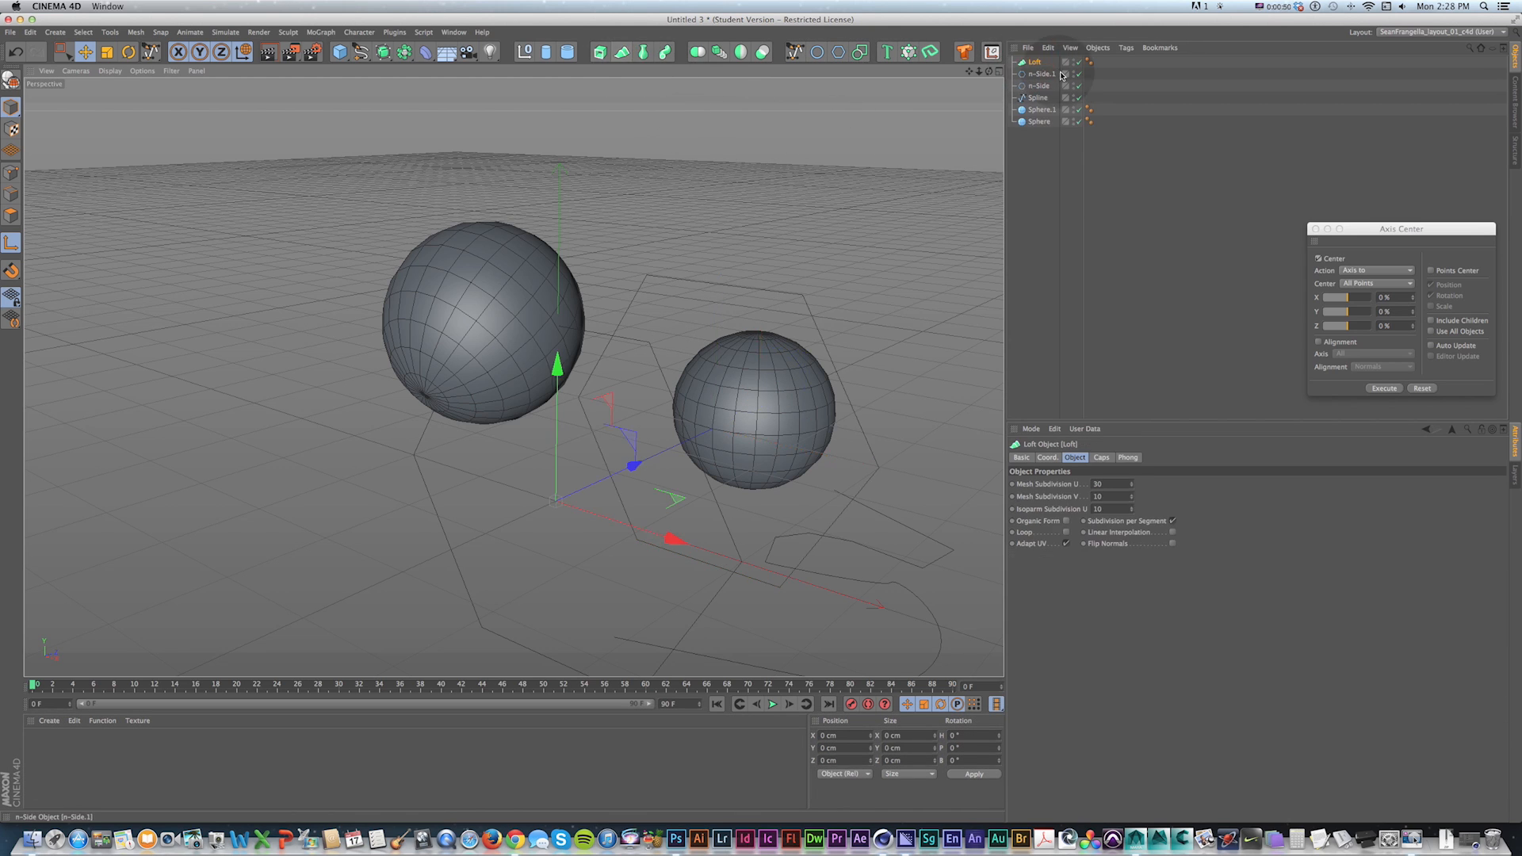
{"action": "left_click", "coordinate": [1041, 74]}
{"action": "left_click", "coordinate": [1038, 84], "text": "shift"}
{"action": "left_click_drag", "start_coordinate": [1038, 77], "coordinate": [1035, 62]}
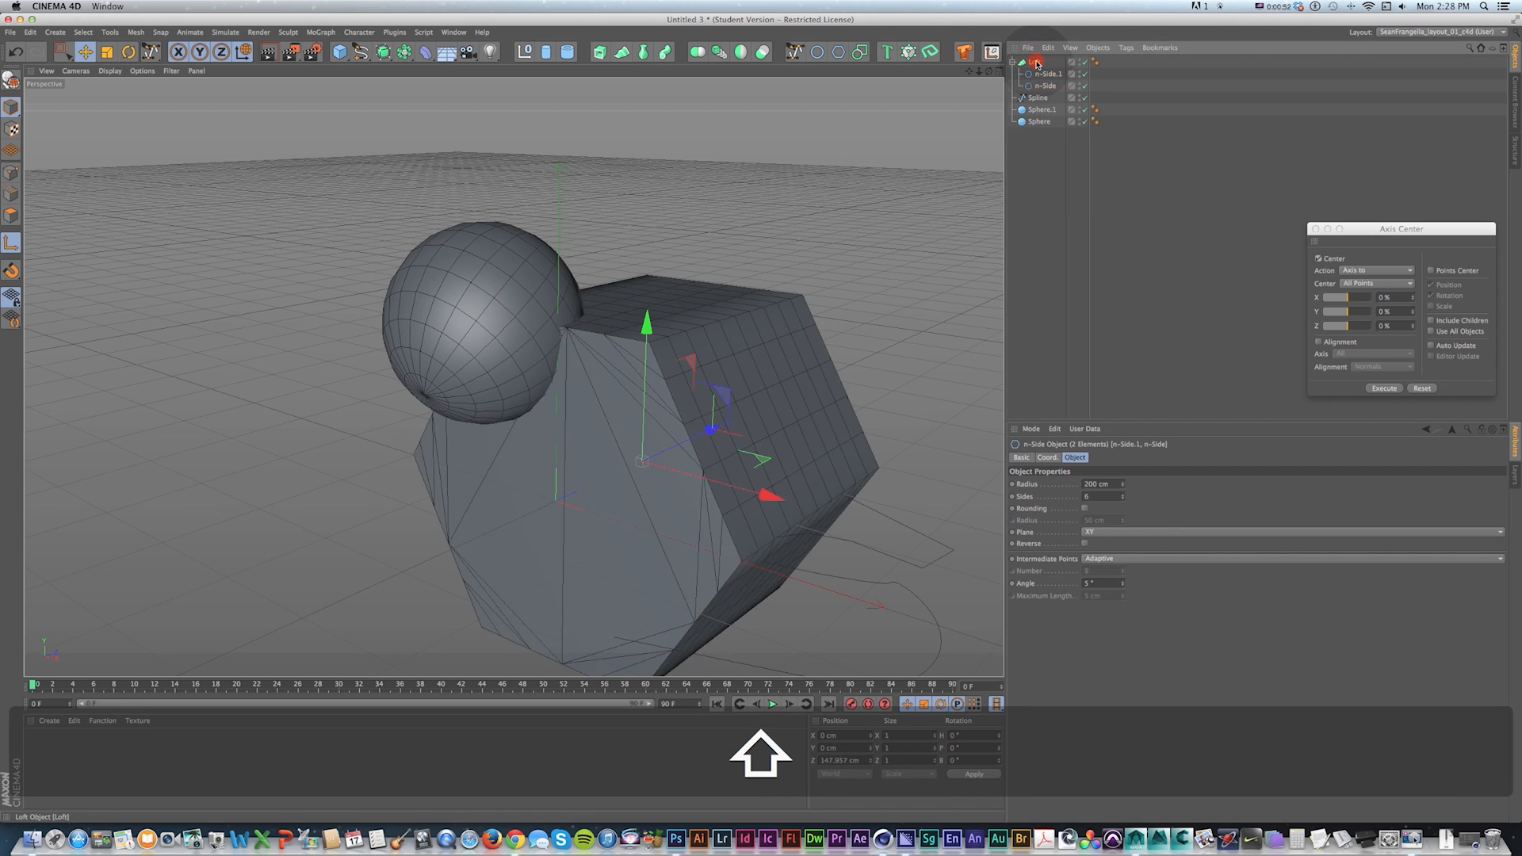
Step: Move only the Loft's axis away from its geometry, to about Y 312.6 cm and Z 195.9 cm
{"action": "left_click", "coordinate": [1035, 63]}
{"action": "left_click_drag", "start_coordinate": [743, 408], "coordinate": [646, 415], "text": "alt"}
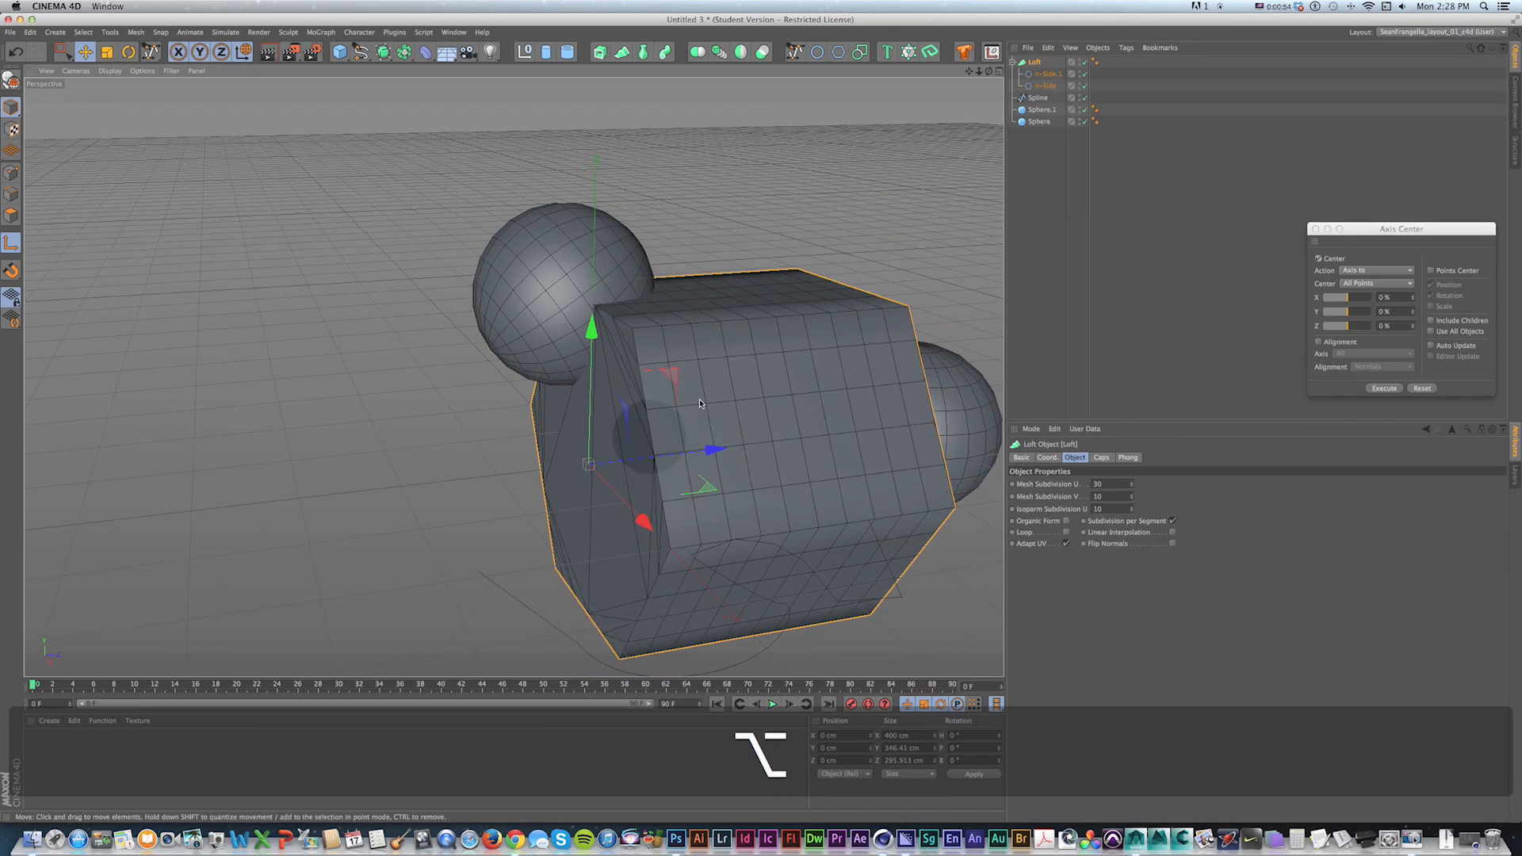
{"action": "scroll", "coordinate": [743, 394], "scroll_direction": "down", "scroll_amount": 3, "text": "alt"}
{"action": "left_click_drag", "start_coordinate": [743, 394], "coordinate": [727, 403], "text": "alt"}
{"action": "key", "text": "l"}
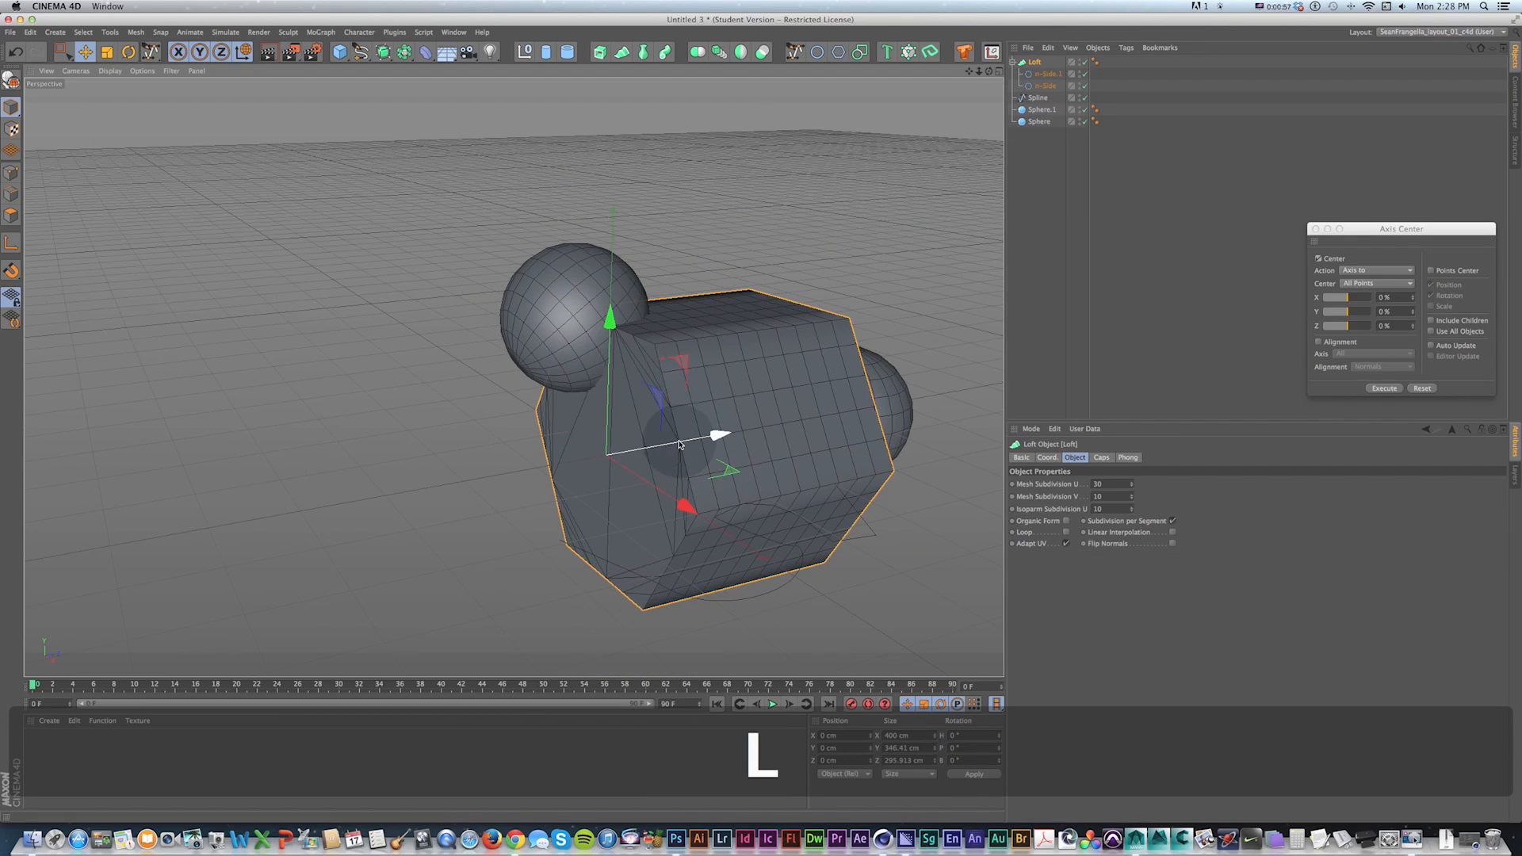
{"action": "left_click_drag", "start_coordinate": [675, 444], "coordinate": [799, 422]}
{"action": "left_click_drag", "start_coordinate": [733, 380], "coordinate": [741, 141]}
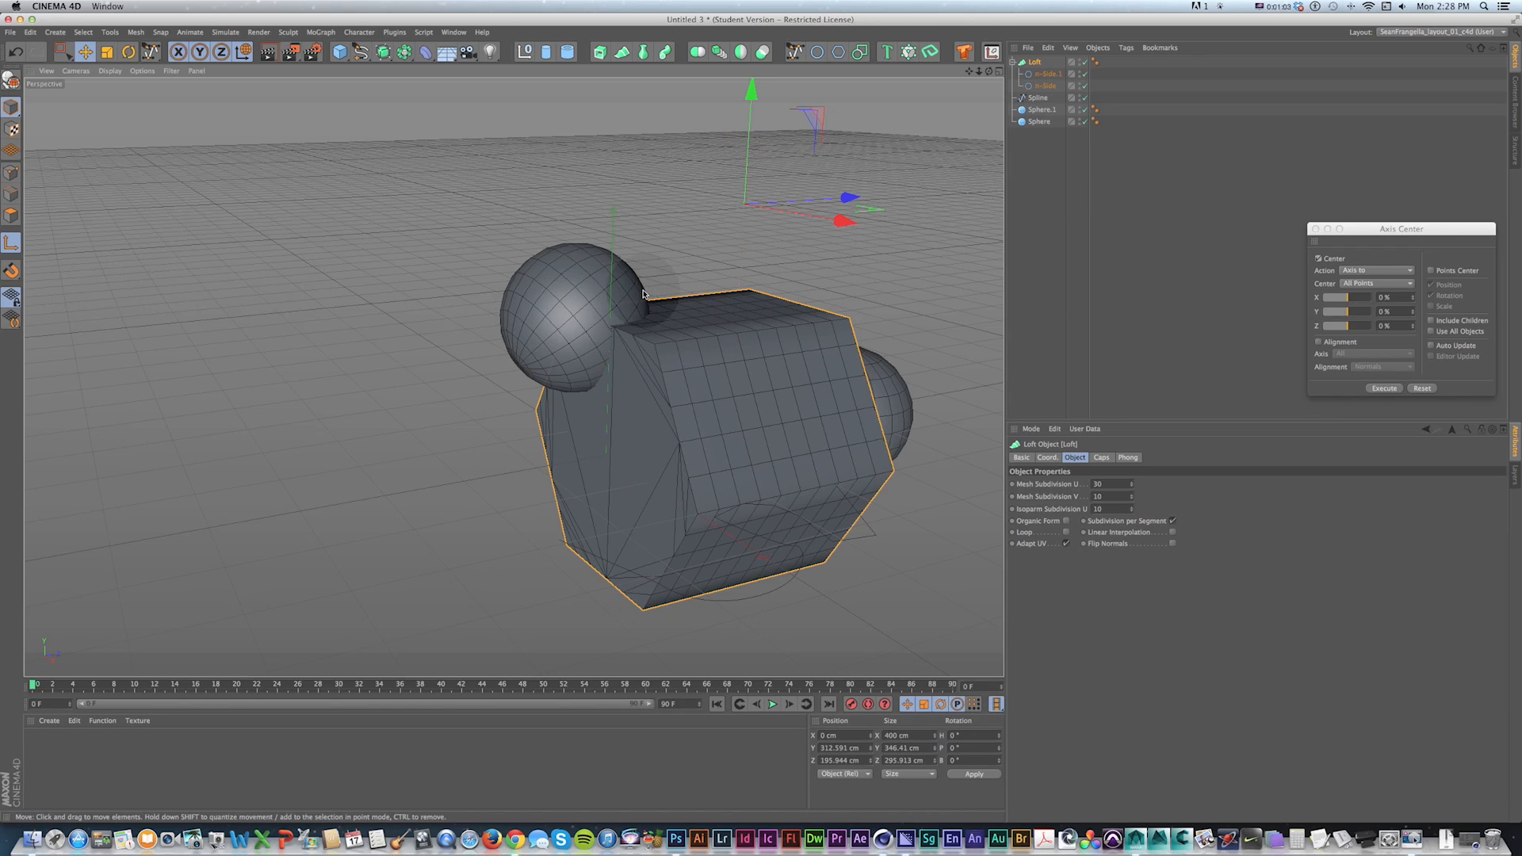
Step: Try rotating the Loft about its offset axis with axis modification off and undo the rotation
{"action": "key", "text": "l"}
{"action": "key", "text": "r"}
{"action": "left_click_drag", "start_coordinate": [697, 143], "coordinate": [800, 182]}
{"action": "key", "text": "super+z"}
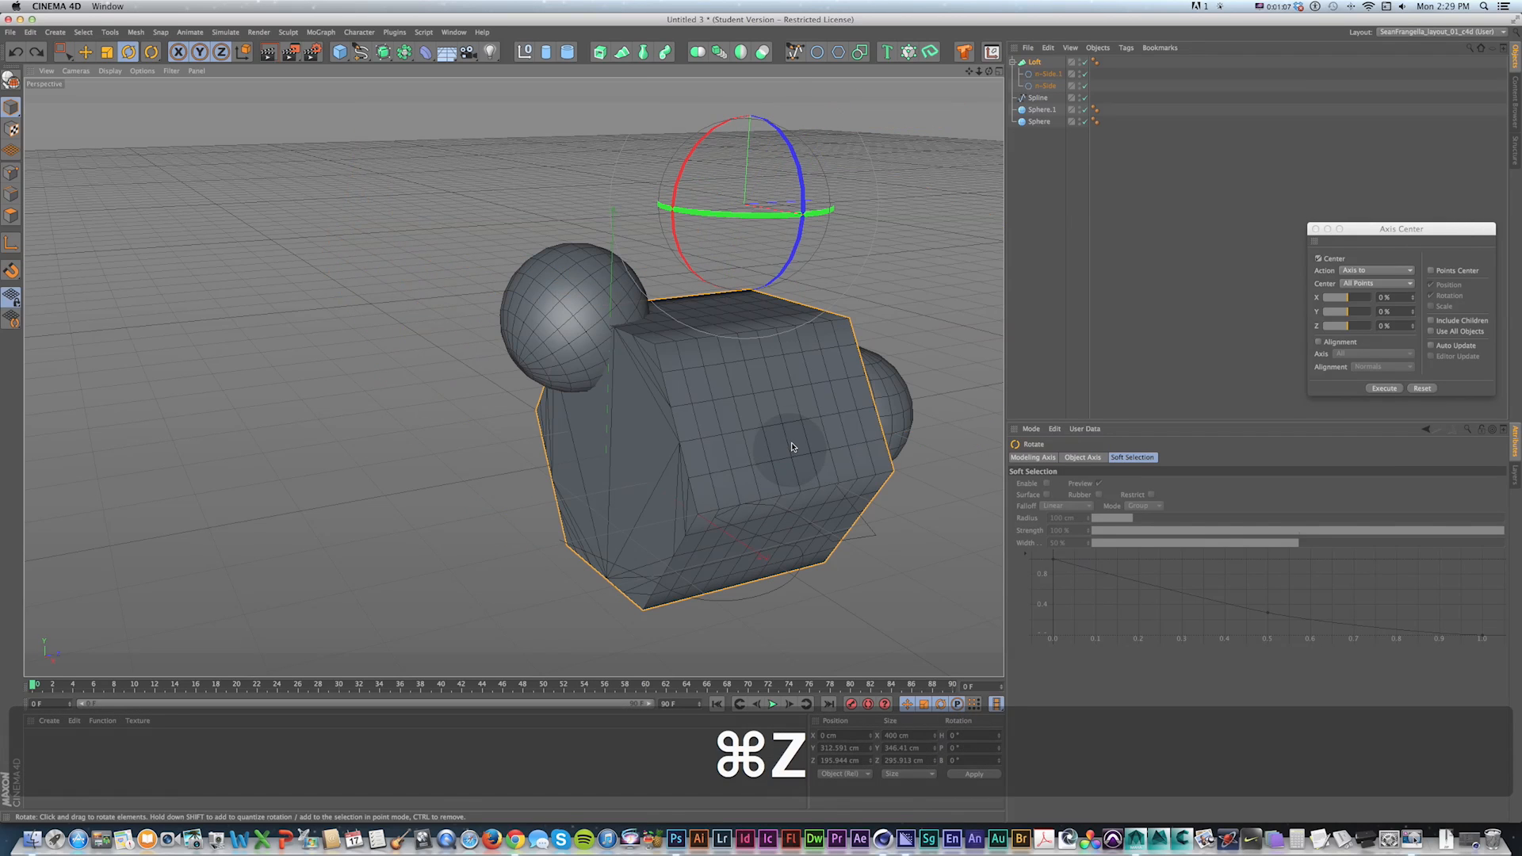
Step: Turn axis modification back on and move the Loft's axis along Z to about -581.2 cm
{"action": "key", "text": "l"}
{"action": "key", "text": "e"}
{"action": "left_click_drag", "start_coordinate": [815, 203], "coordinate": [207, 240]}
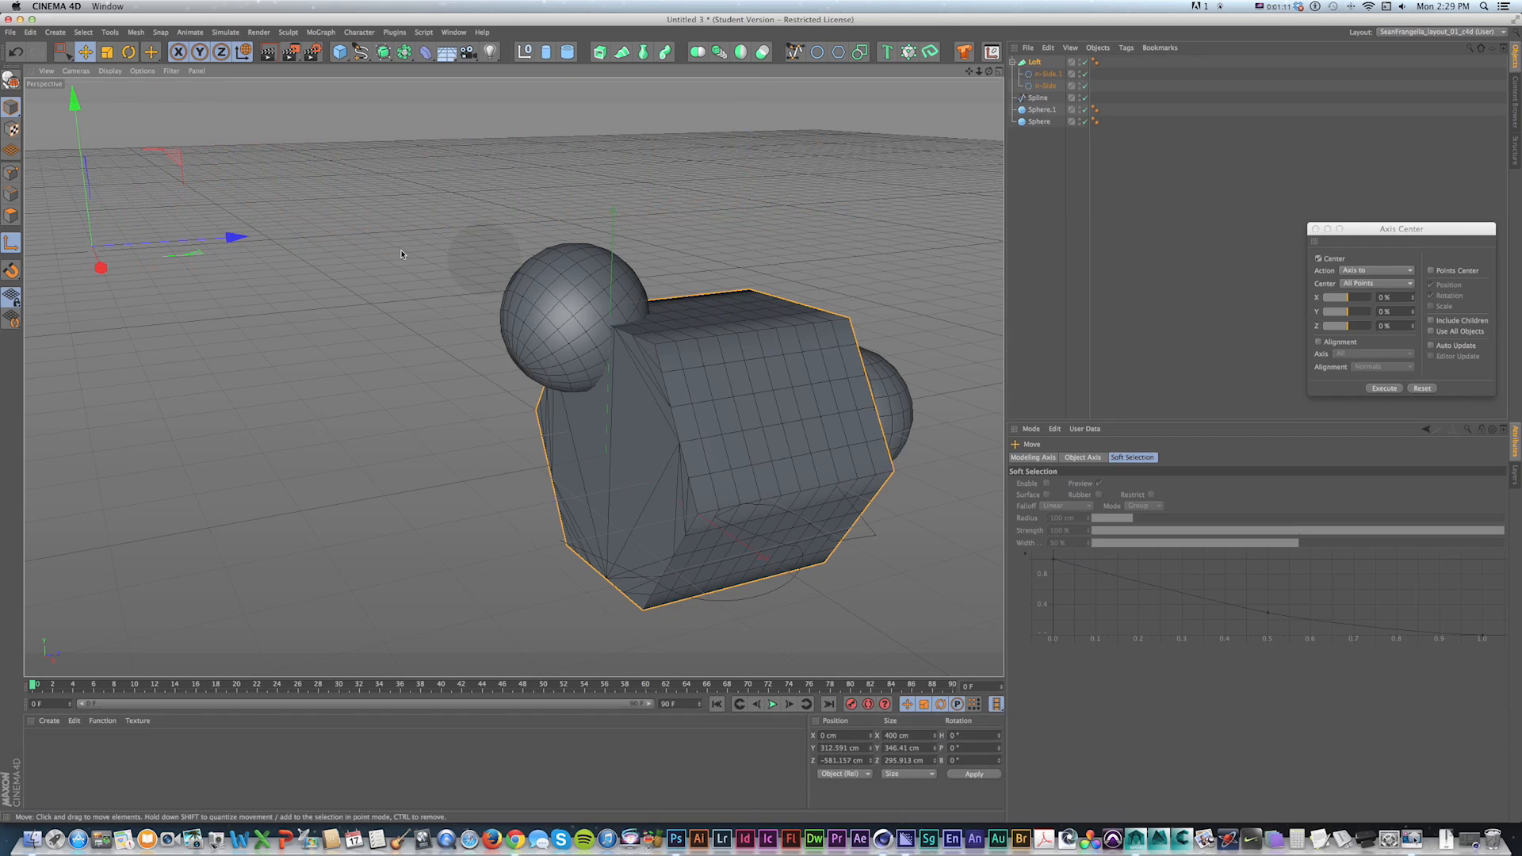
Step: Center the Loft's axis with Axis Center using Include Children and Use All Objects, and turn off axis modification
{"action": "left_click", "coordinate": [1373, 229]}
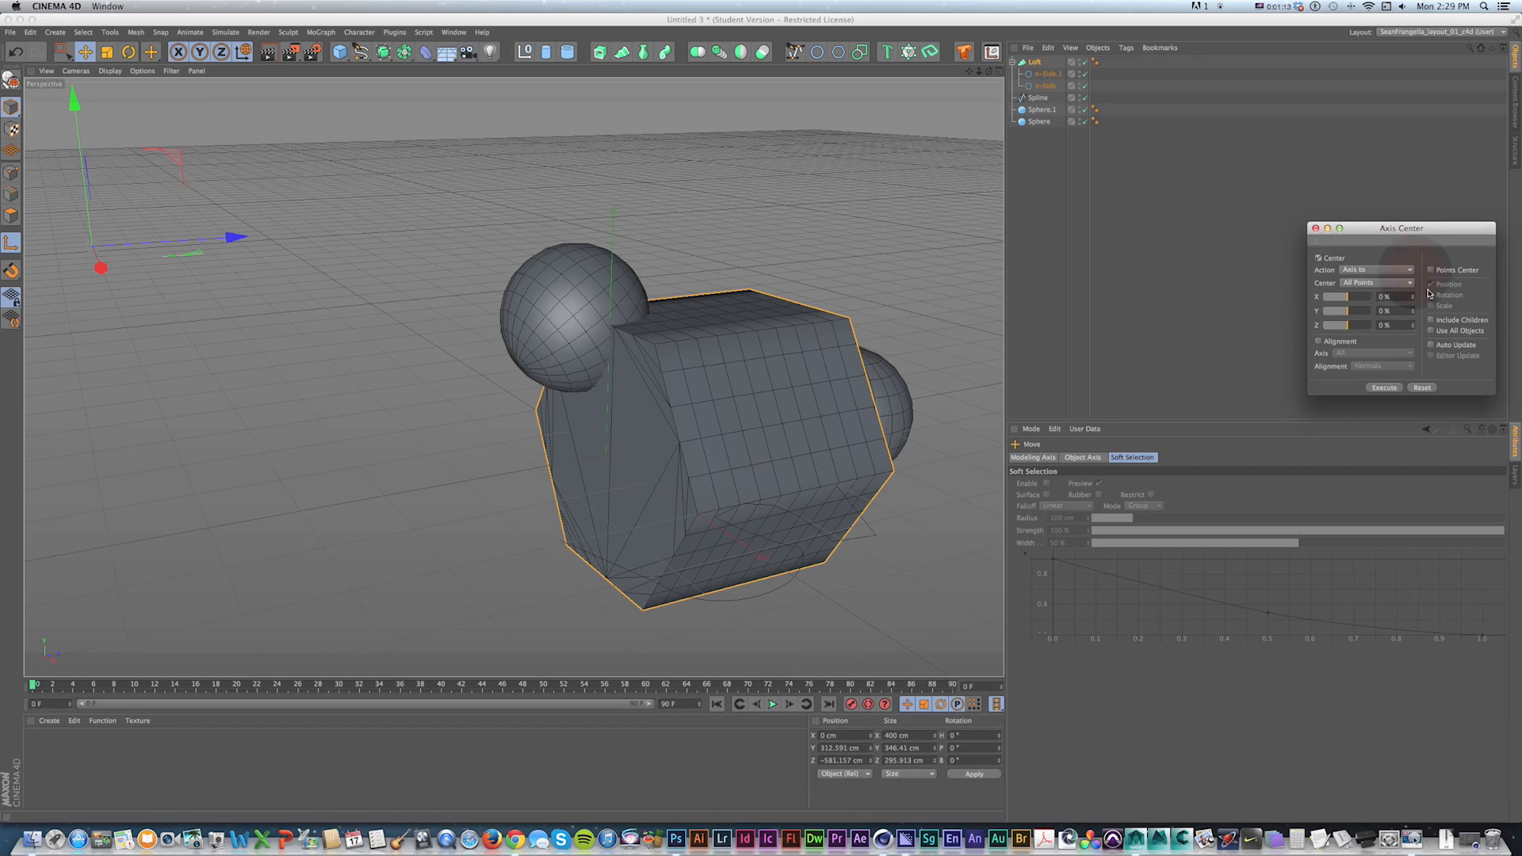
{"action": "left_click", "coordinate": [1433, 331]}
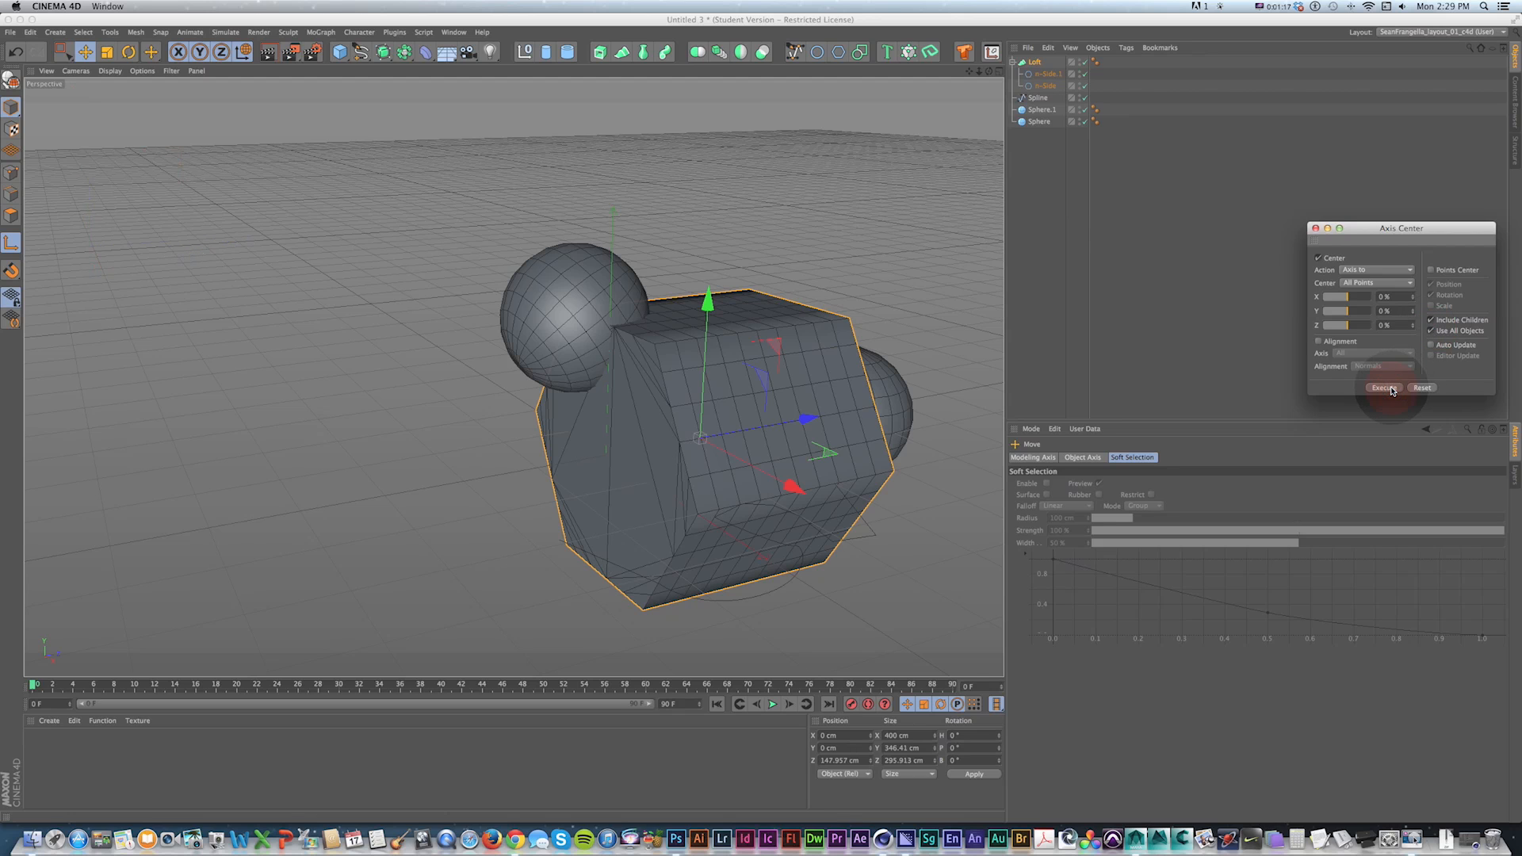
{"action": "left_click_drag", "start_coordinate": [782, 443], "coordinate": [767, 368], "text": "alt"}
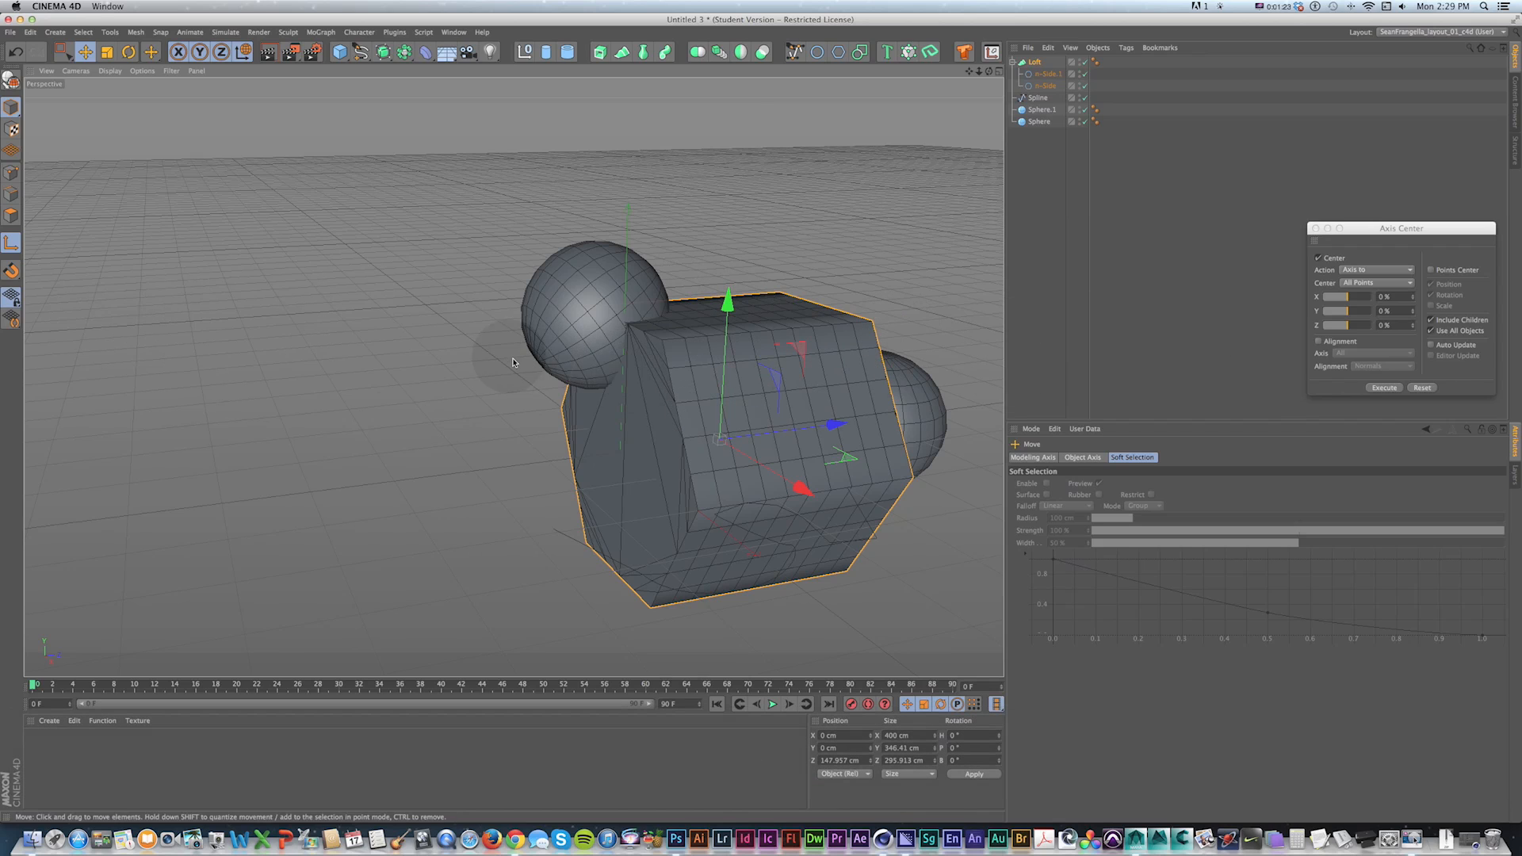
{"action": "key", "text": "l"}
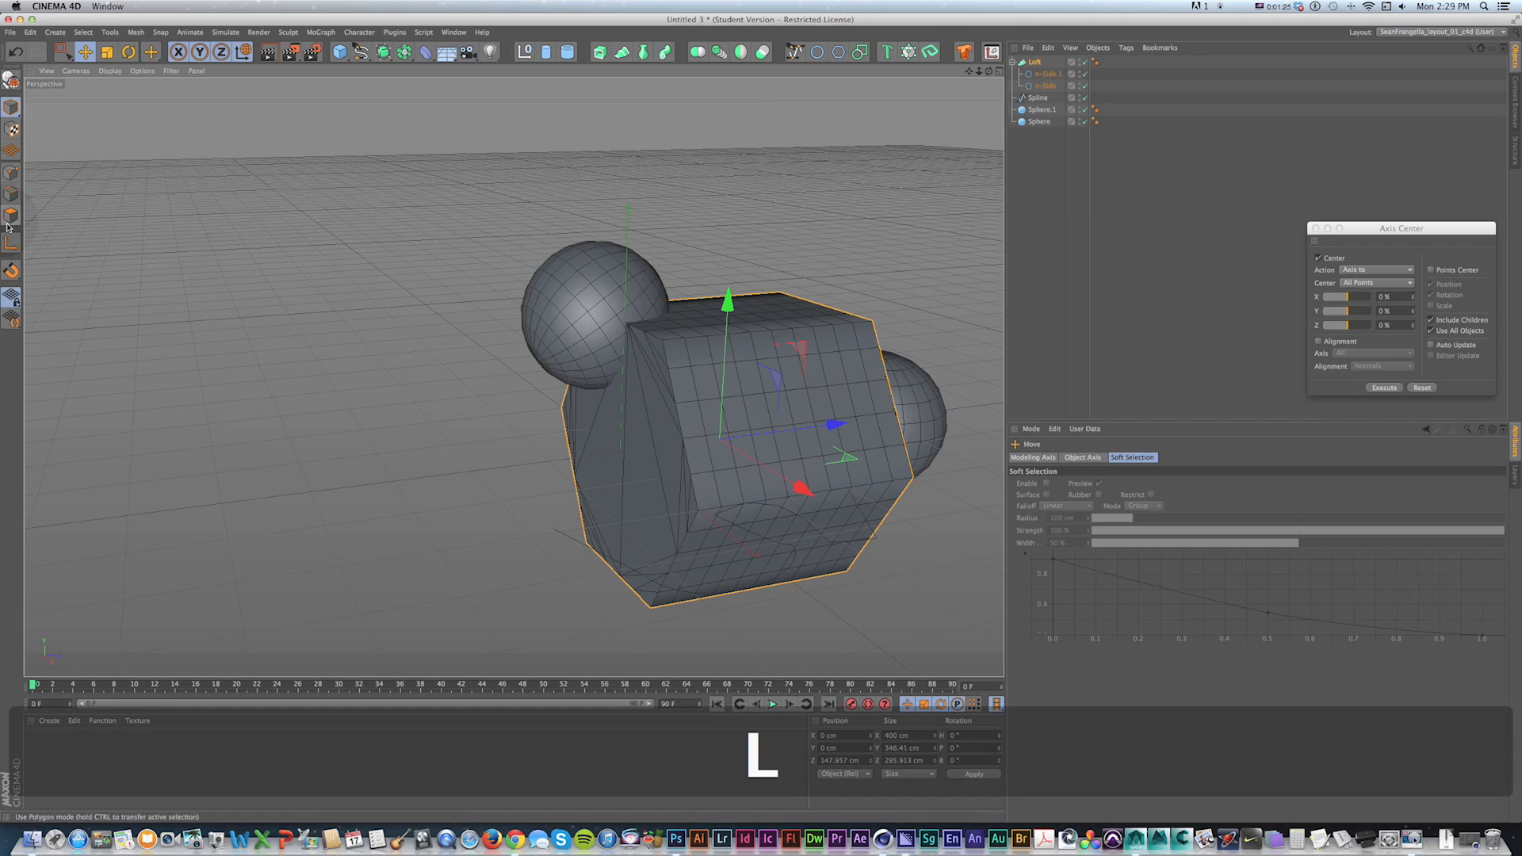
Step: Delete the Loft, the Spline and the Sphere object, keeping only Sphere.1 in the scene
{"action": "left_click", "coordinate": [1367, 242]}
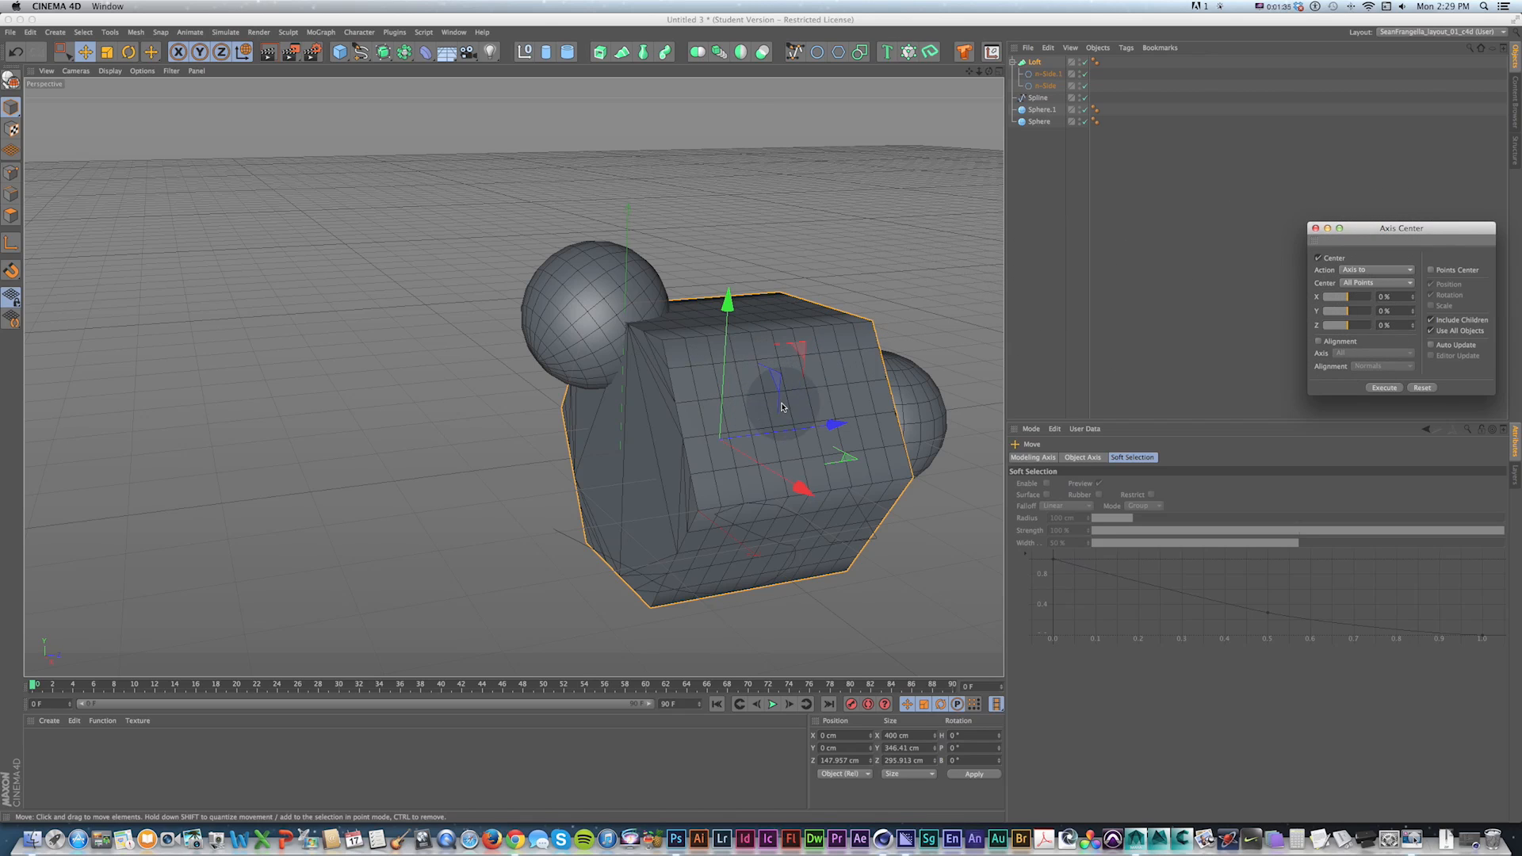
{"action": "key", "text": "super+z"}
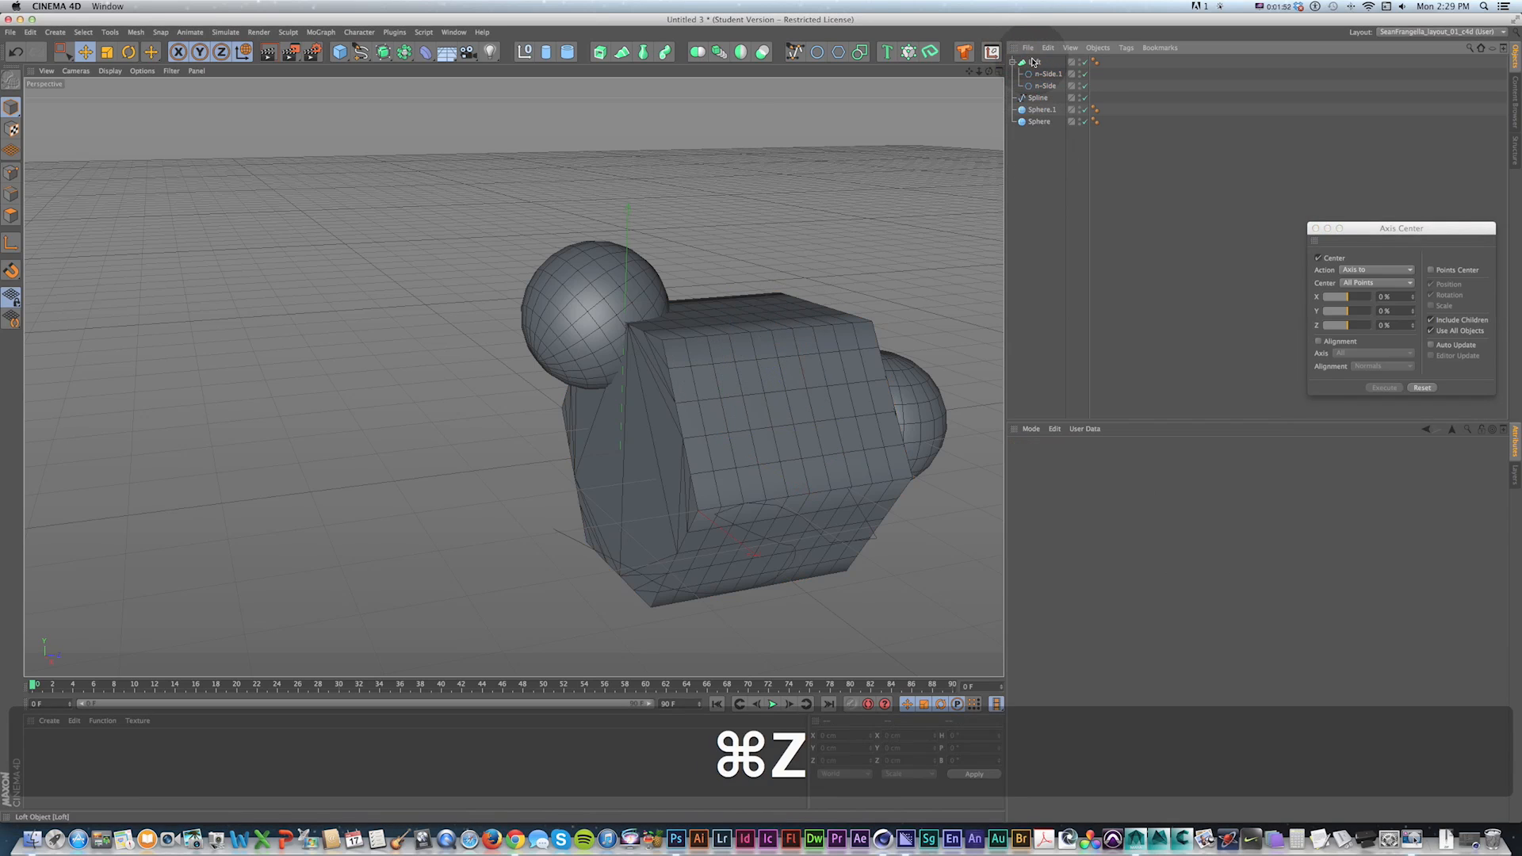
{"action": "left_click", "coordinate": [1032, 62]}
{"action": "left_click", "coordinate": [1040, 99], "text": "super"}
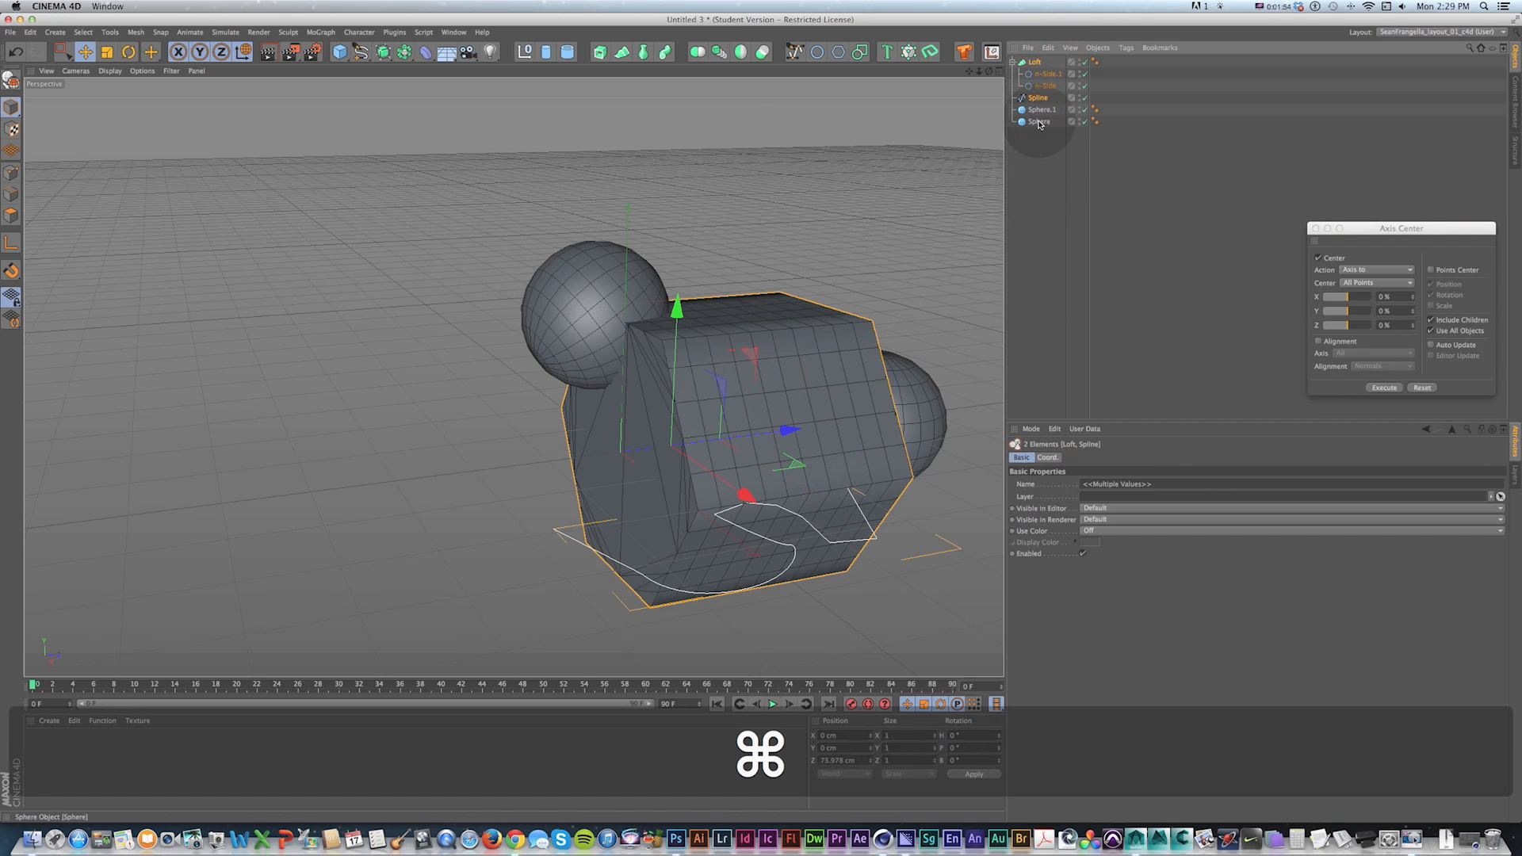
{"action": "key", "text": "Delete"}
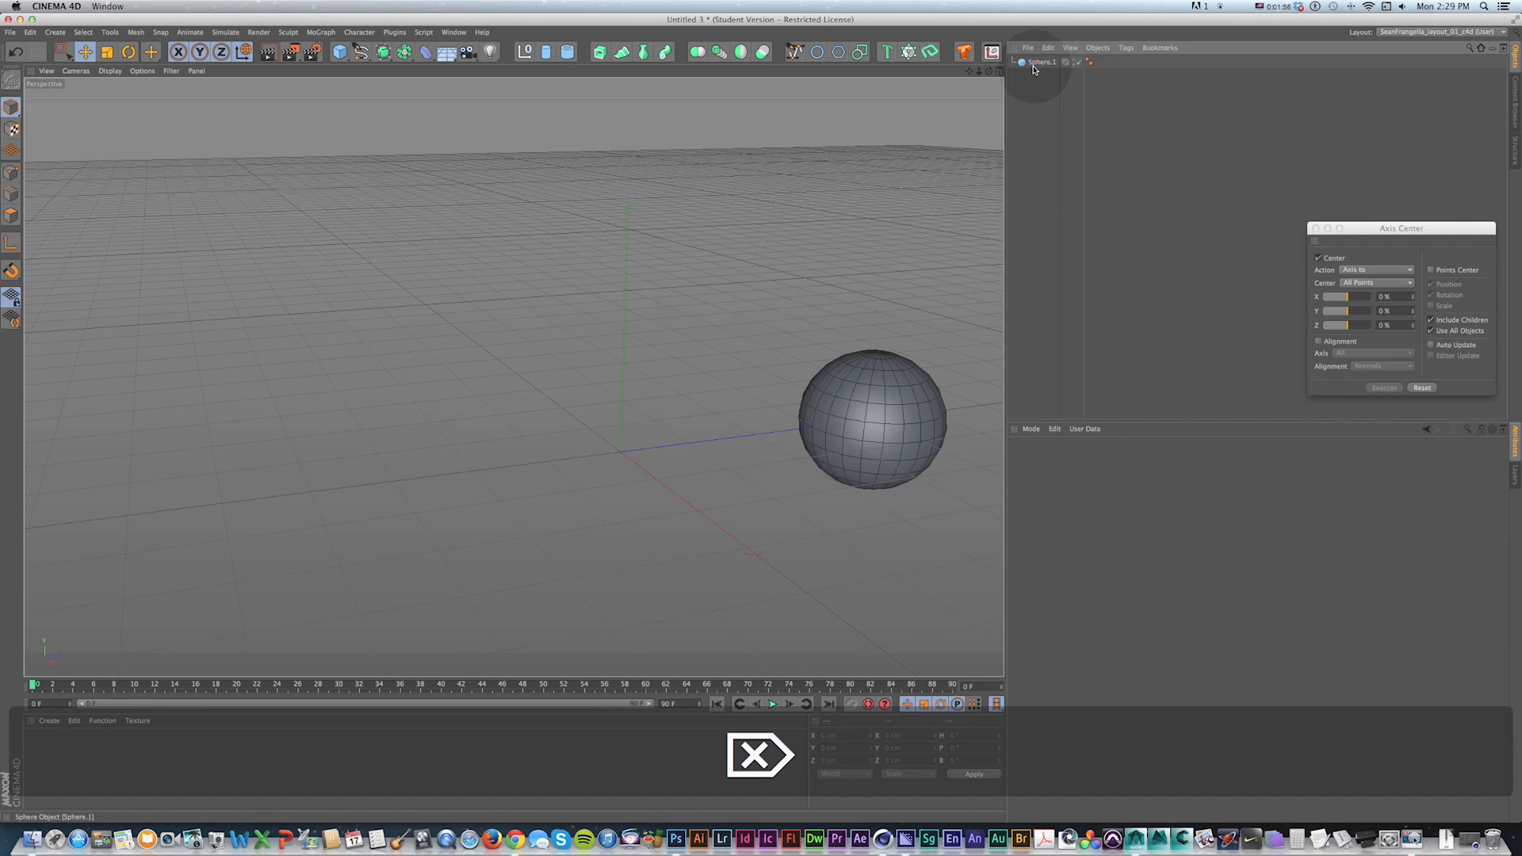
Step: Duplicate the remaining sphere and move the copy along Z to about 111.5 cm
{"action": "left_click", "coordinate": [875, 402]}
{"action": "key", "text": "1"}
{"action": "left_click_drag", "start_coordinate": [875, 402], "coordinate": [774, 363]}
{"action": "key", "text": "super+c"}
{"action": "key", "text": "super+v"}
{"action": "key", "text": "e"}
{"action": "left_click_drag", "start_coordinate": [861, 380], "coordinate": [696, 441]}
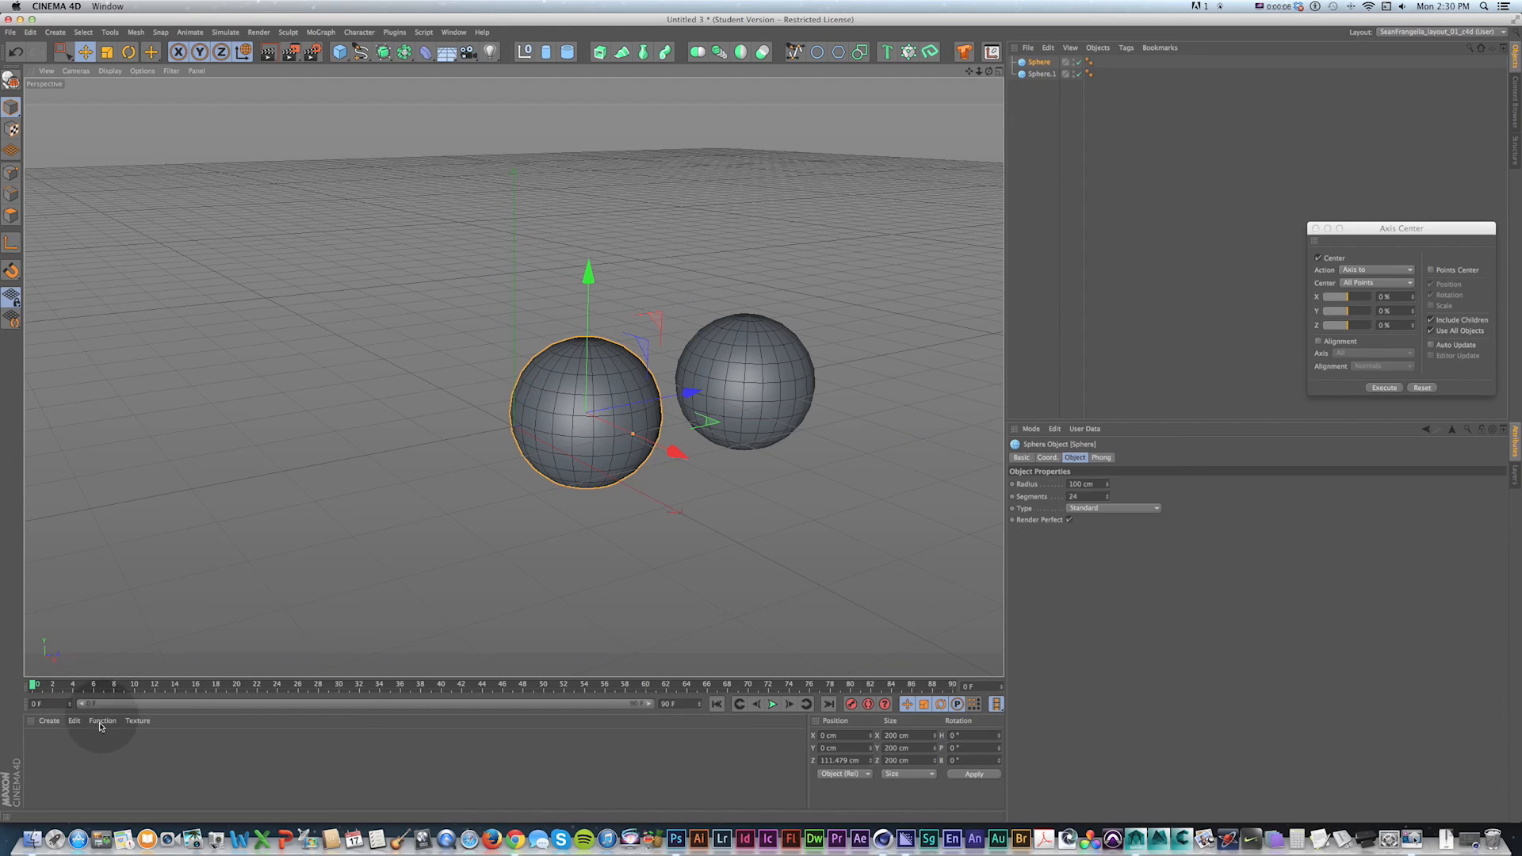
Step: Create a material named Green and set its color to bright green, RGB 58, 255, 91
{"action": "double_click", "coordinate": [46, 747]}
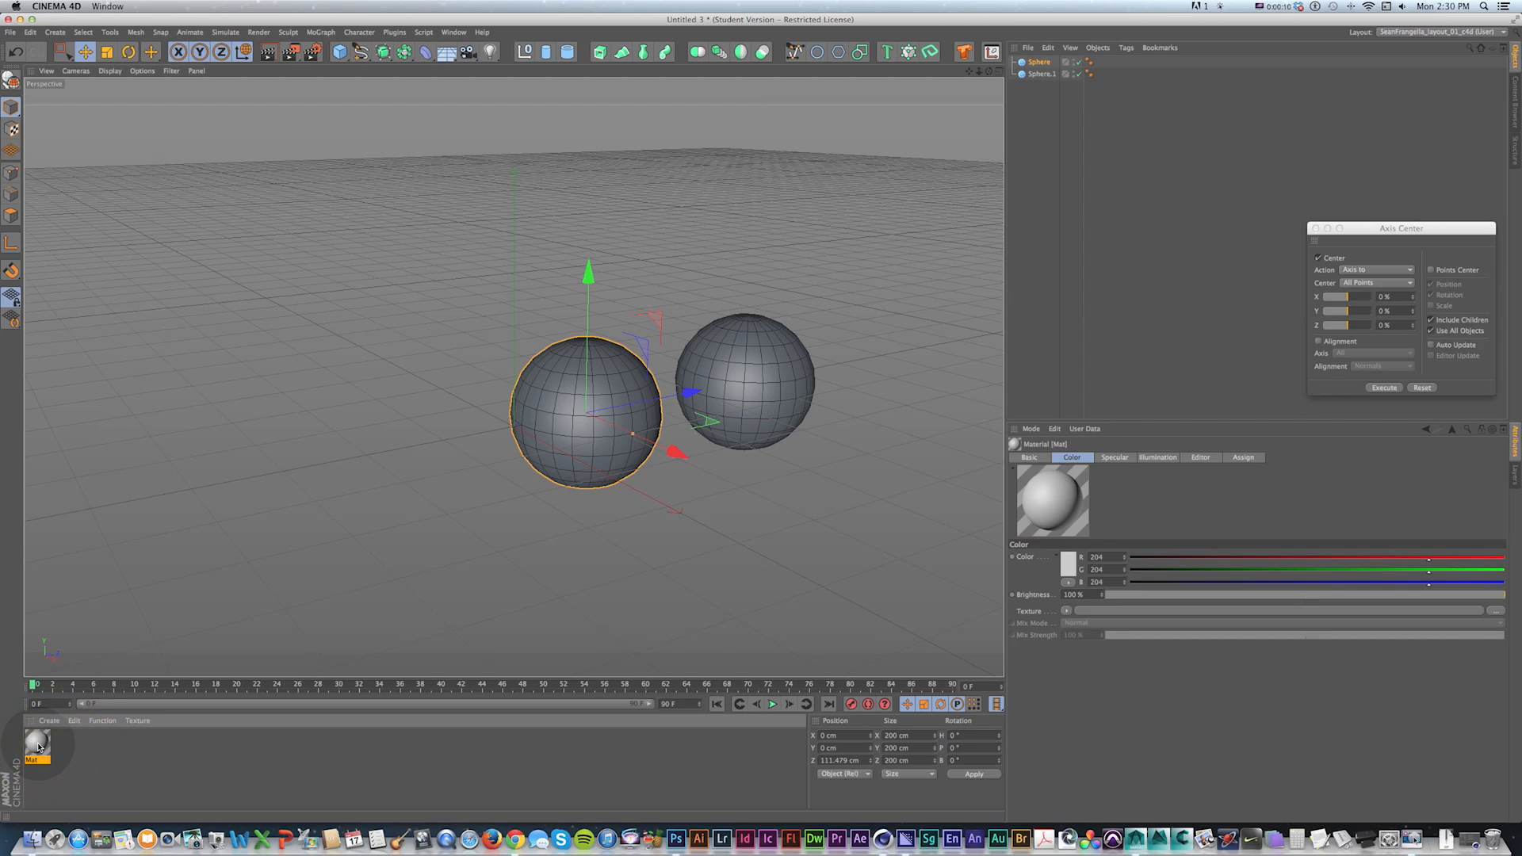
{"action": "double_click", "coordinate": [38, 745]}
{"action": "type", "text": "G"}
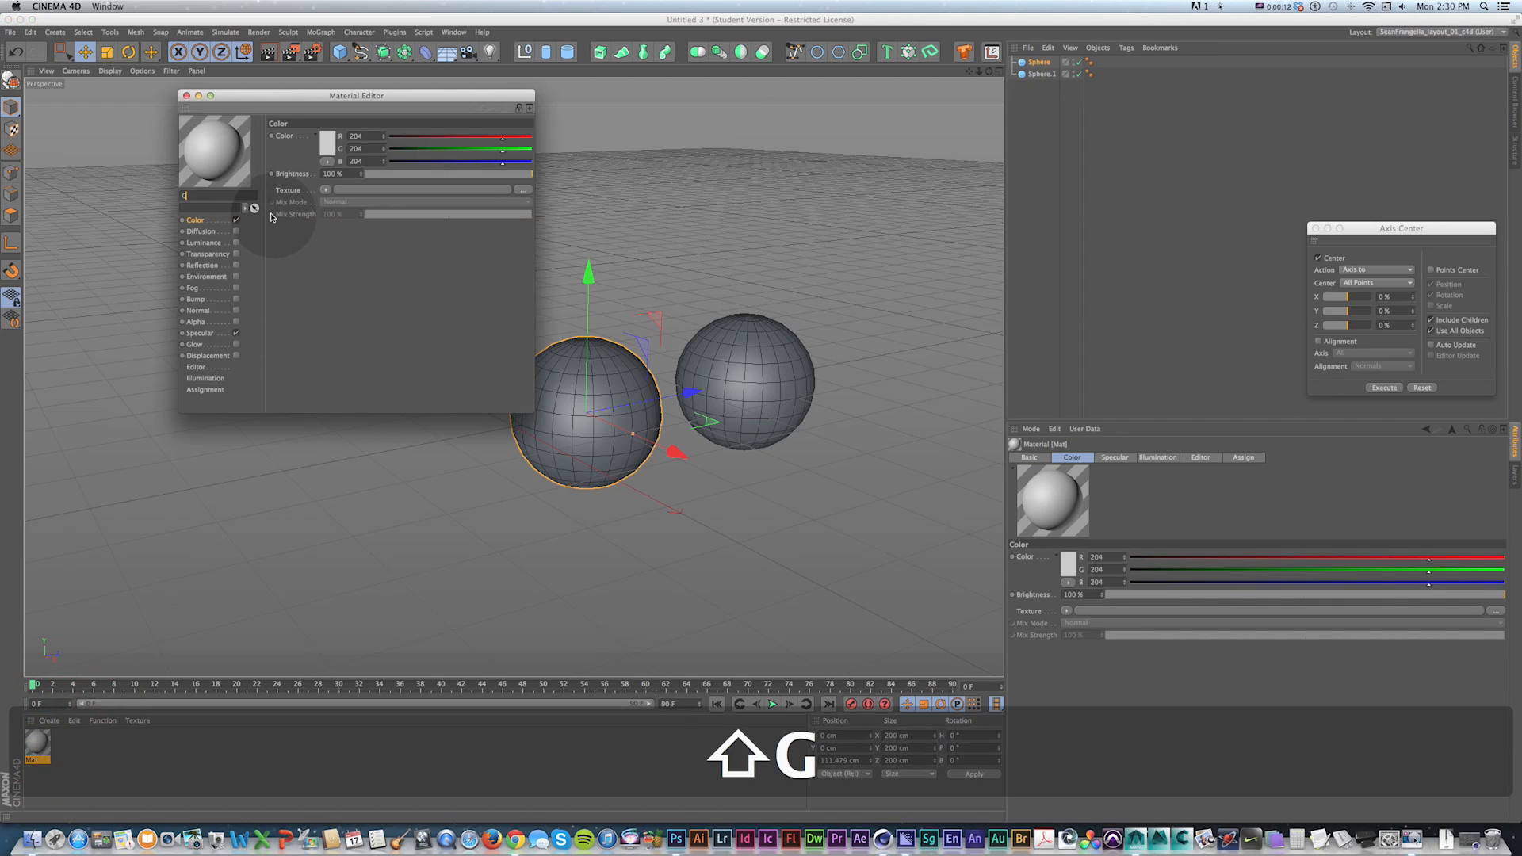
{"action": "type", "text": "reen"}
{"action": "left_click_drag", "start_coordinate": [281, 110], "coordinate": [371, 174]}
{"action": "left_click", "coordinate": [374, 211]}
{"action": "left_click", "coordinate": [394, 255]}
Step: Enable reflection on the Green material and load a Fresnel shader as its reflection texture
{"action": "left_click", "coordinate": [252, 333]}
{"action": "left_click", "coordinate": [376, 281]}
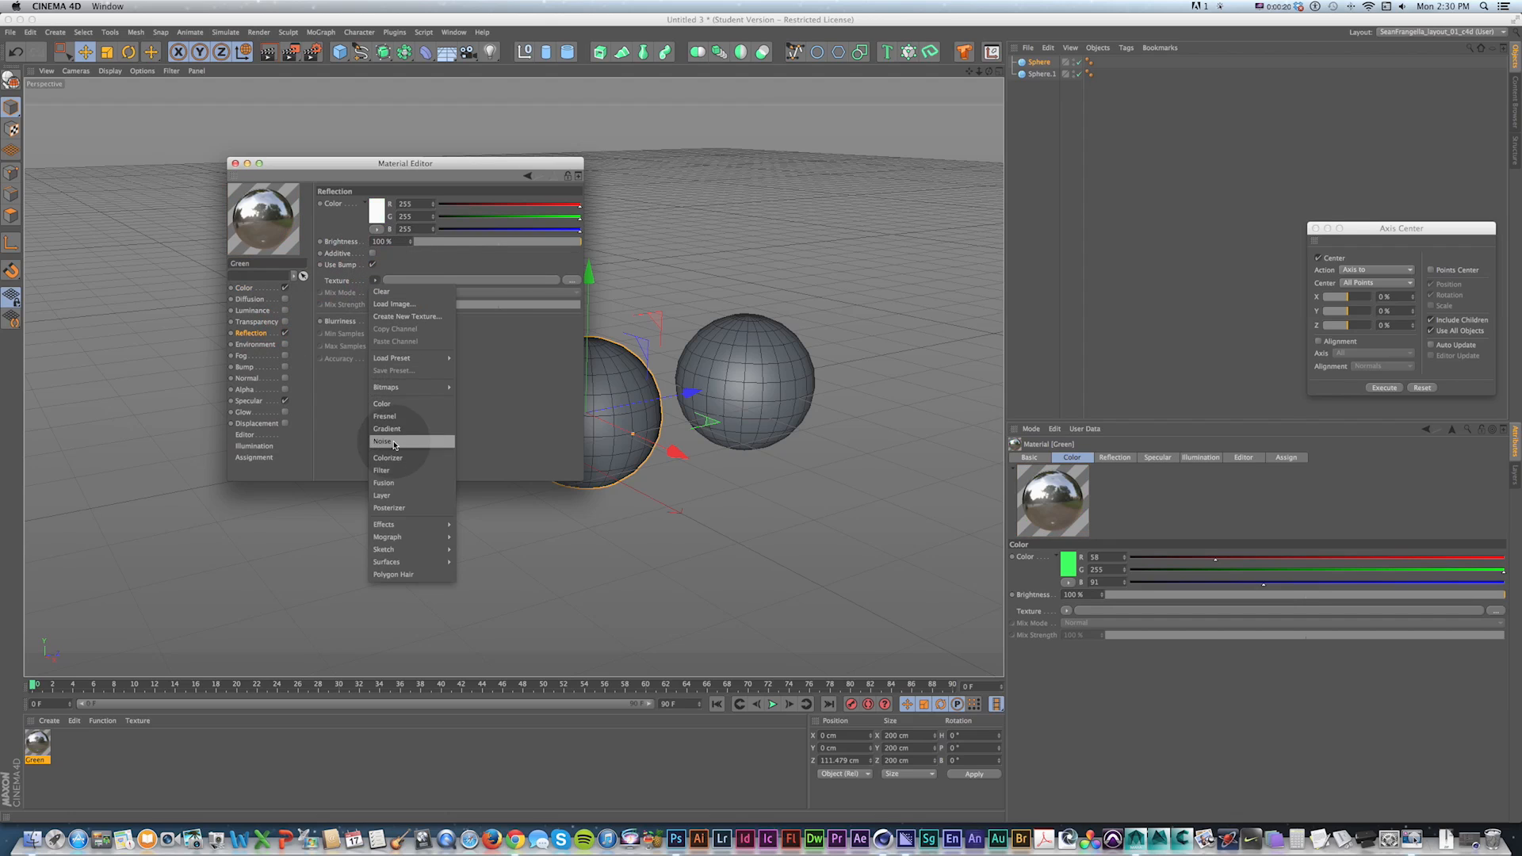
{"action": "left_click", "coordinate": [385, 416]}
Step: Set the Green material's specular width to 64%, height to 30% and falloff to -45%, and close the Material Editor
{"action": "left_click", "coordinate": [257, 395]}
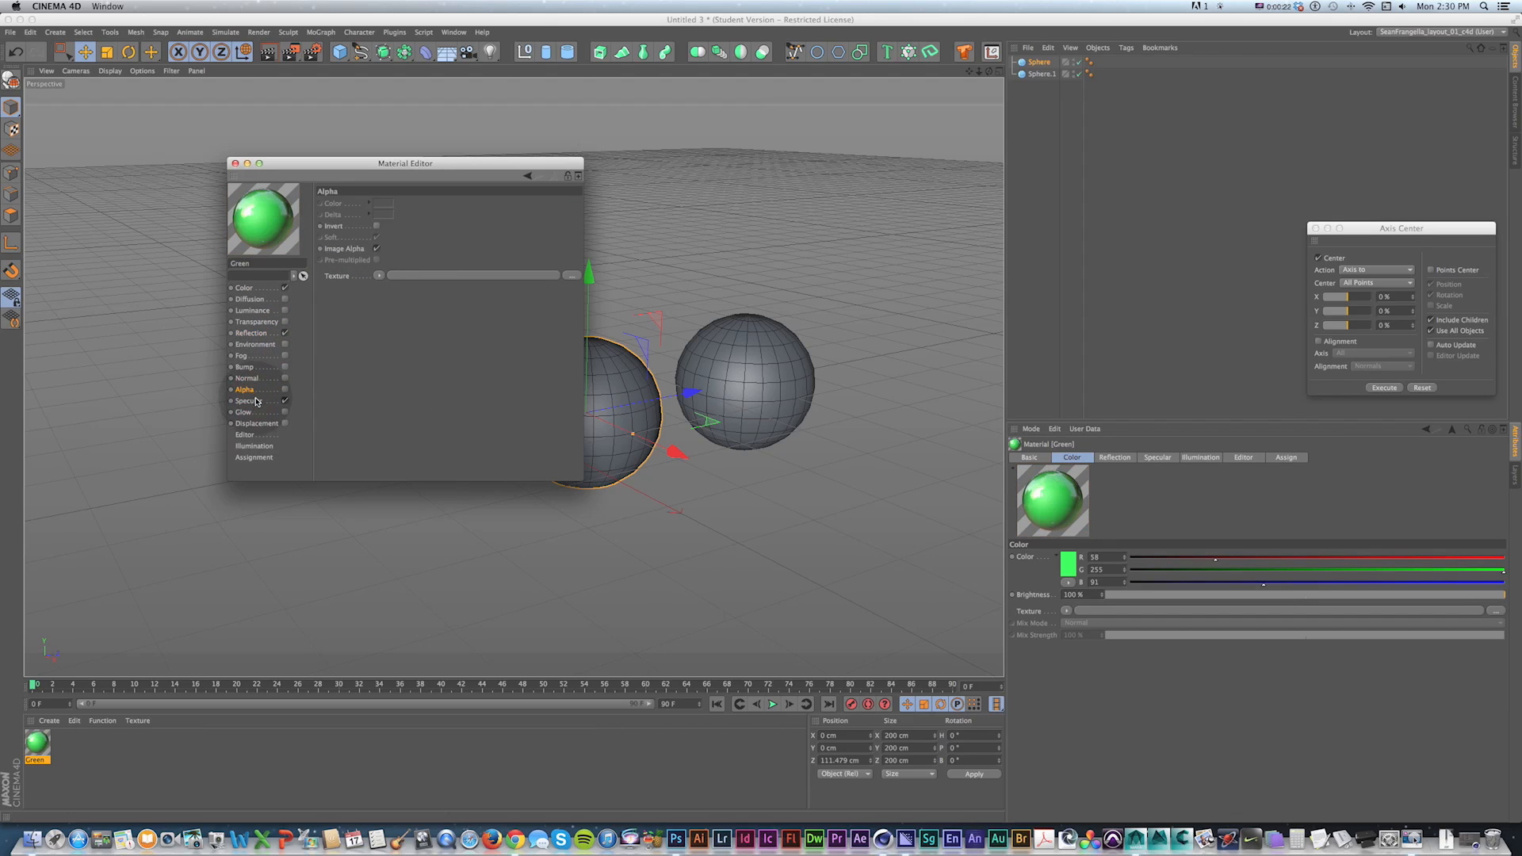
{"action": "left_click", "coordinate": [254, 402]}
{"action": "mouse_move", "coordinate": [474, 377]}
{"action": "left_mouse_down"}
{"action": "mouse_move", "coordinate": [522, 375]}
{"action": "mouse_move", "coordinate": [523, 399]}
{"action": "mouse_move", "coordinate": [460, 401]}
{"action": "left_mouse_up"}
{"action": "left_click", "coordinate": [450, 390]}
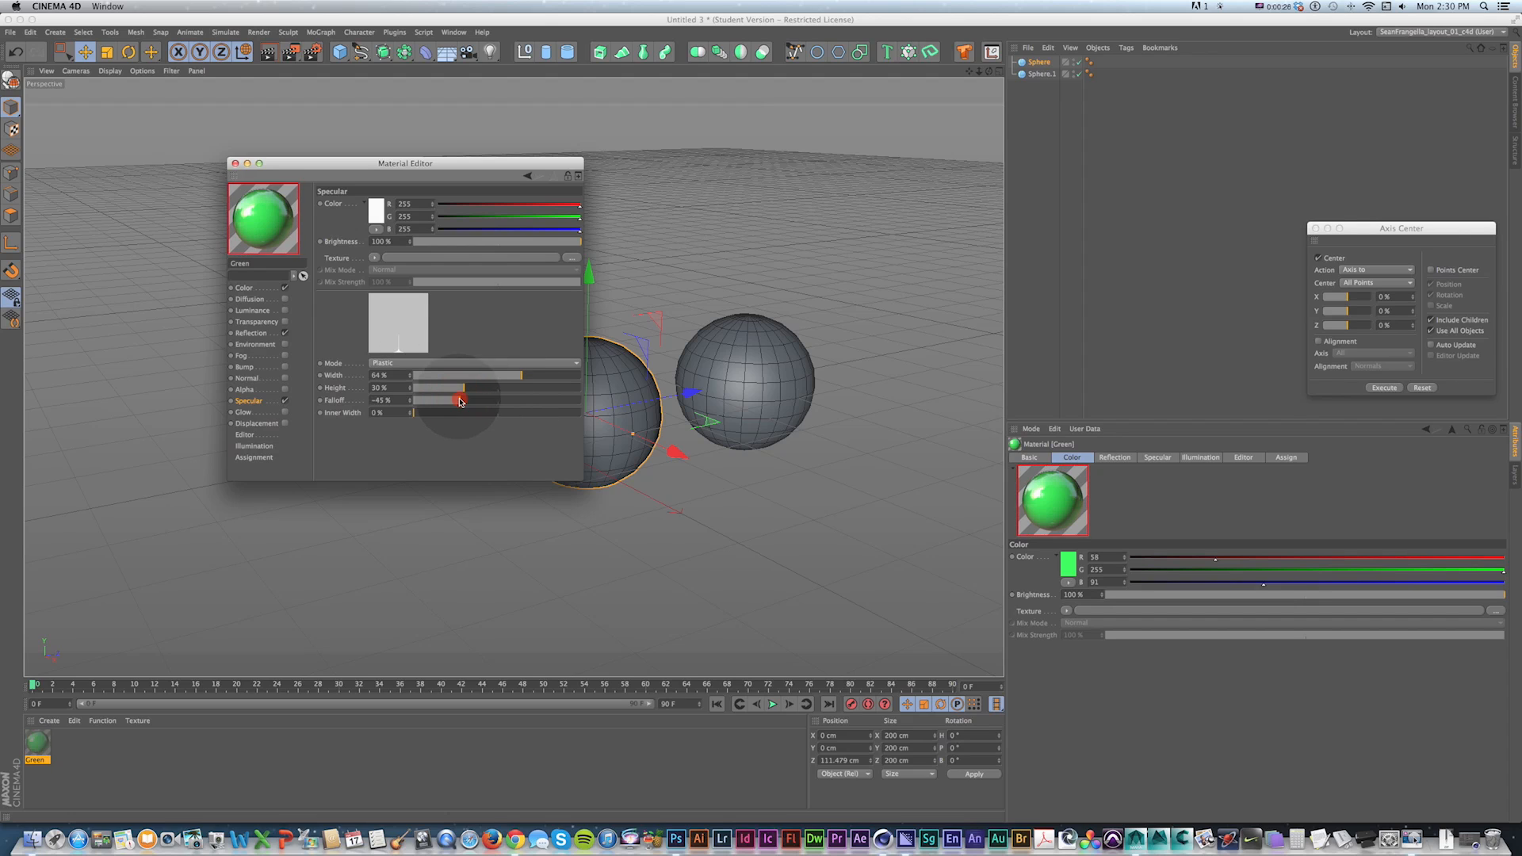
{"action": "left_click", "coordinate": [235, 163]}
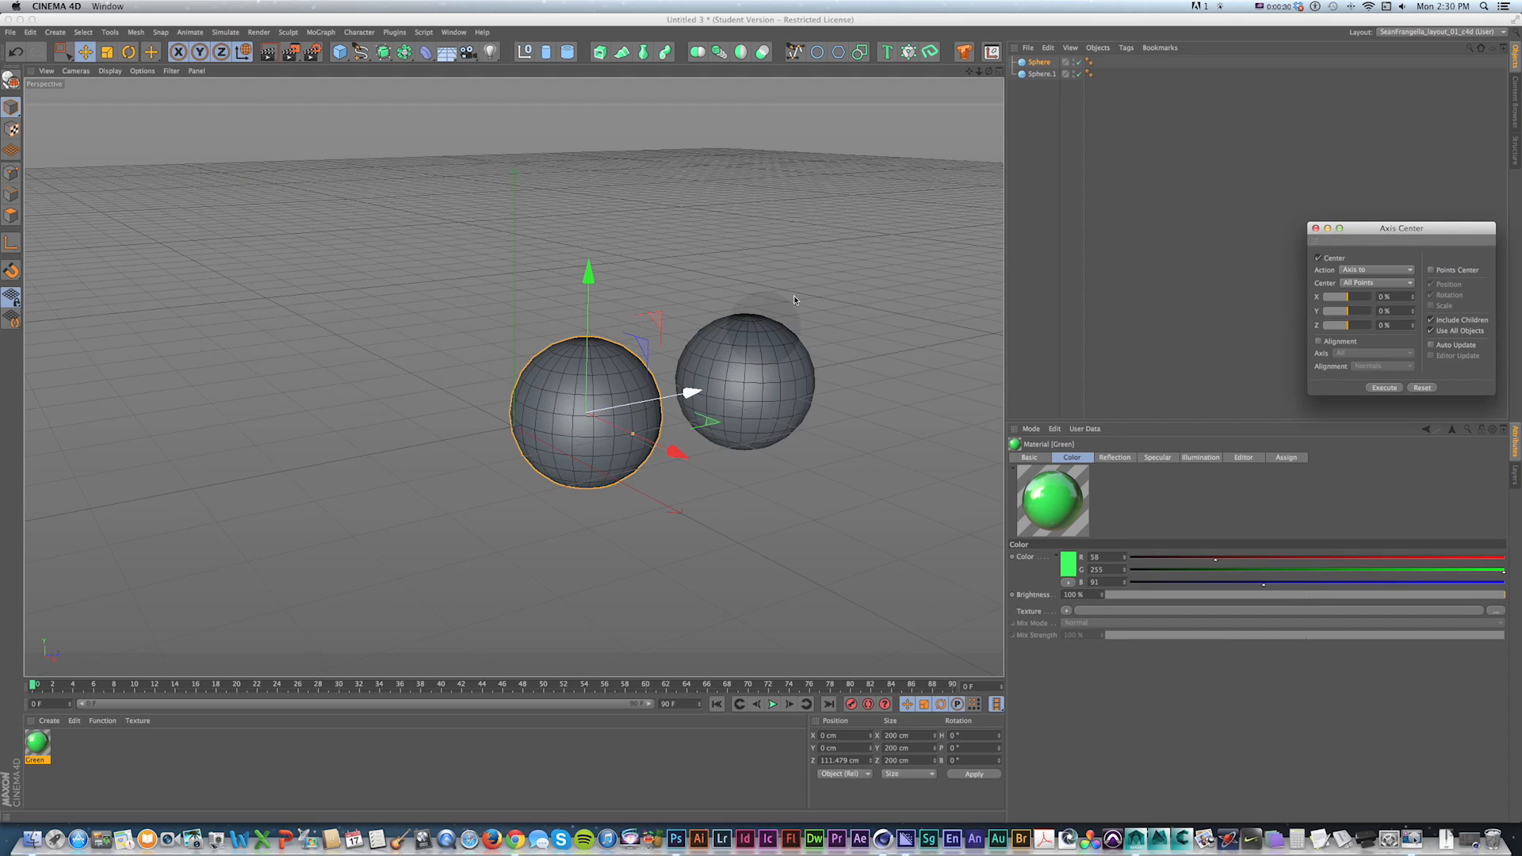
Step: Apply the Green material to the selected sphere
{"action": "left_click_drag", "start_coordinate": [35, 743], "coordinate": [745, 380]}
{"action": "left_click_drag", "start_coordinate": [1476, 8], "coordinate": [617, 390]}
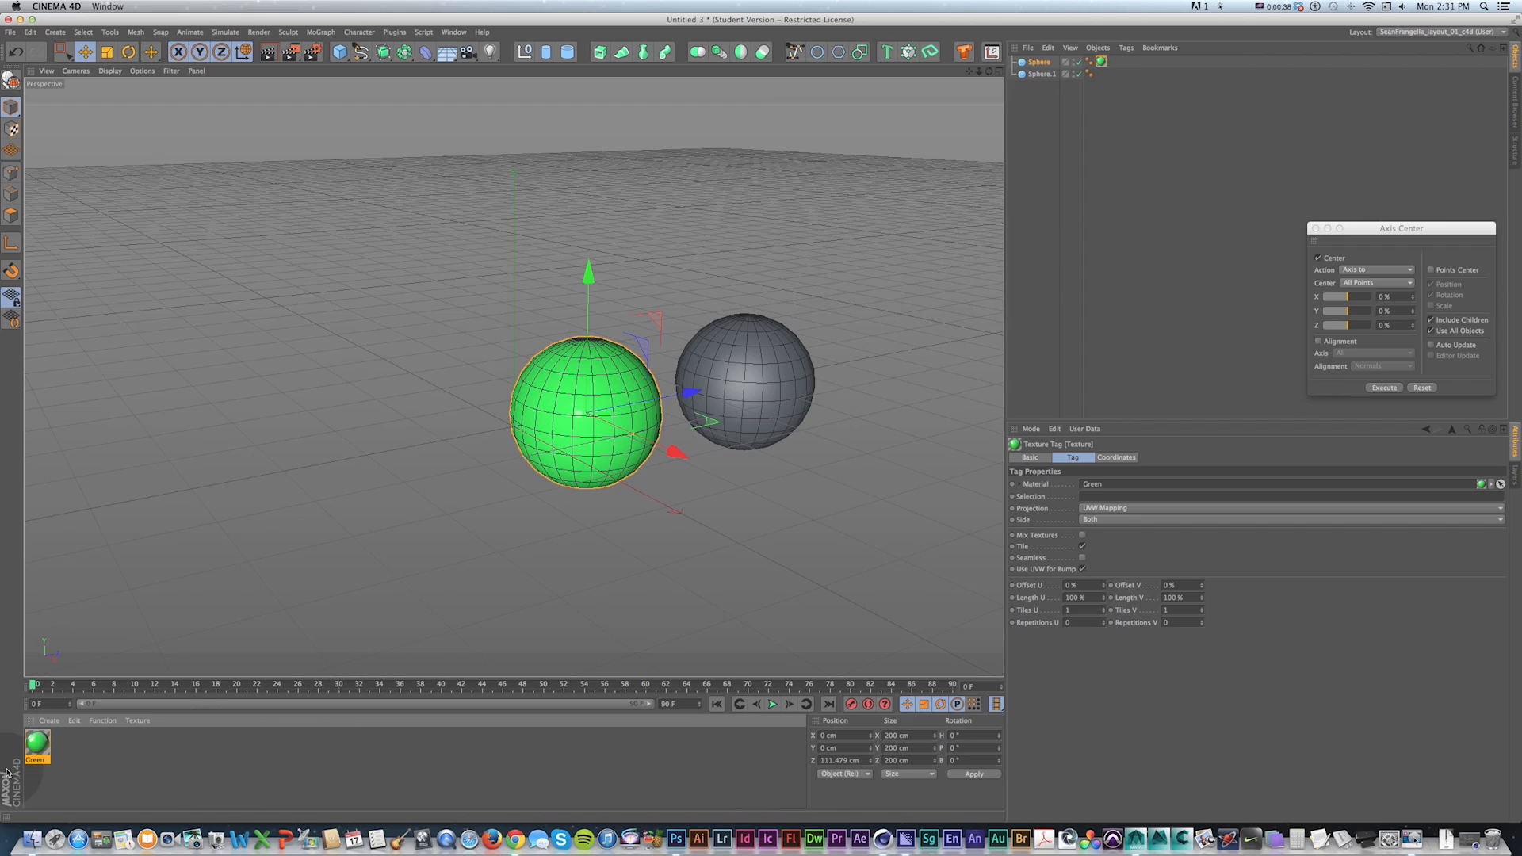
Step: Try duplicating the Green material and undo the duplication
{"action": "left_click_drag", "start_coordinate": [29, 746], "coordinate": [46, 746], "text": "super"}
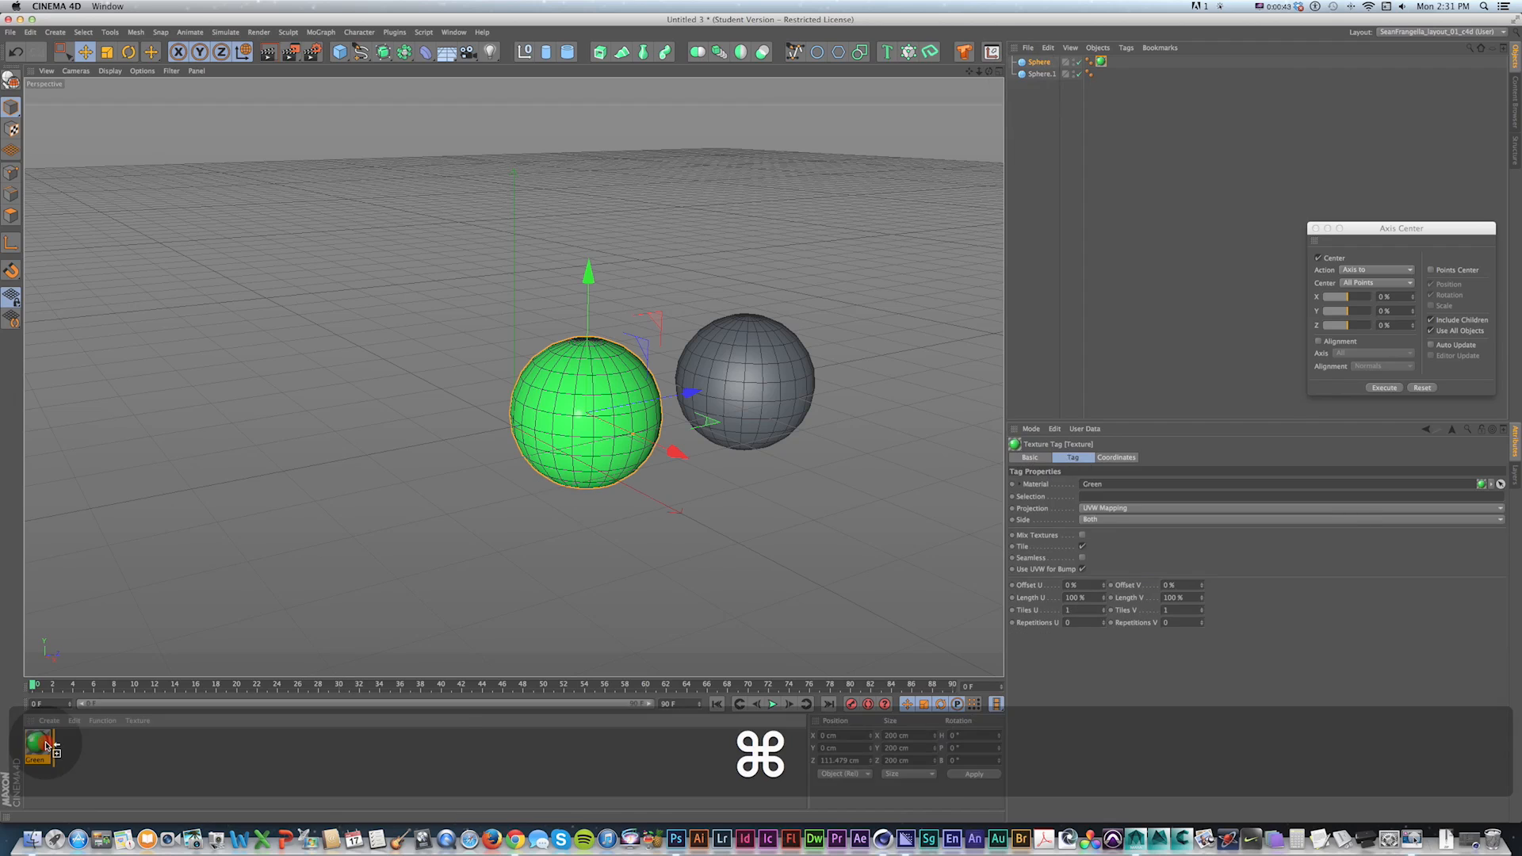
{"action": "left_click_drag", "start_coordinate": [46, 746], "coordinate": [69, 768], "text": "super"}
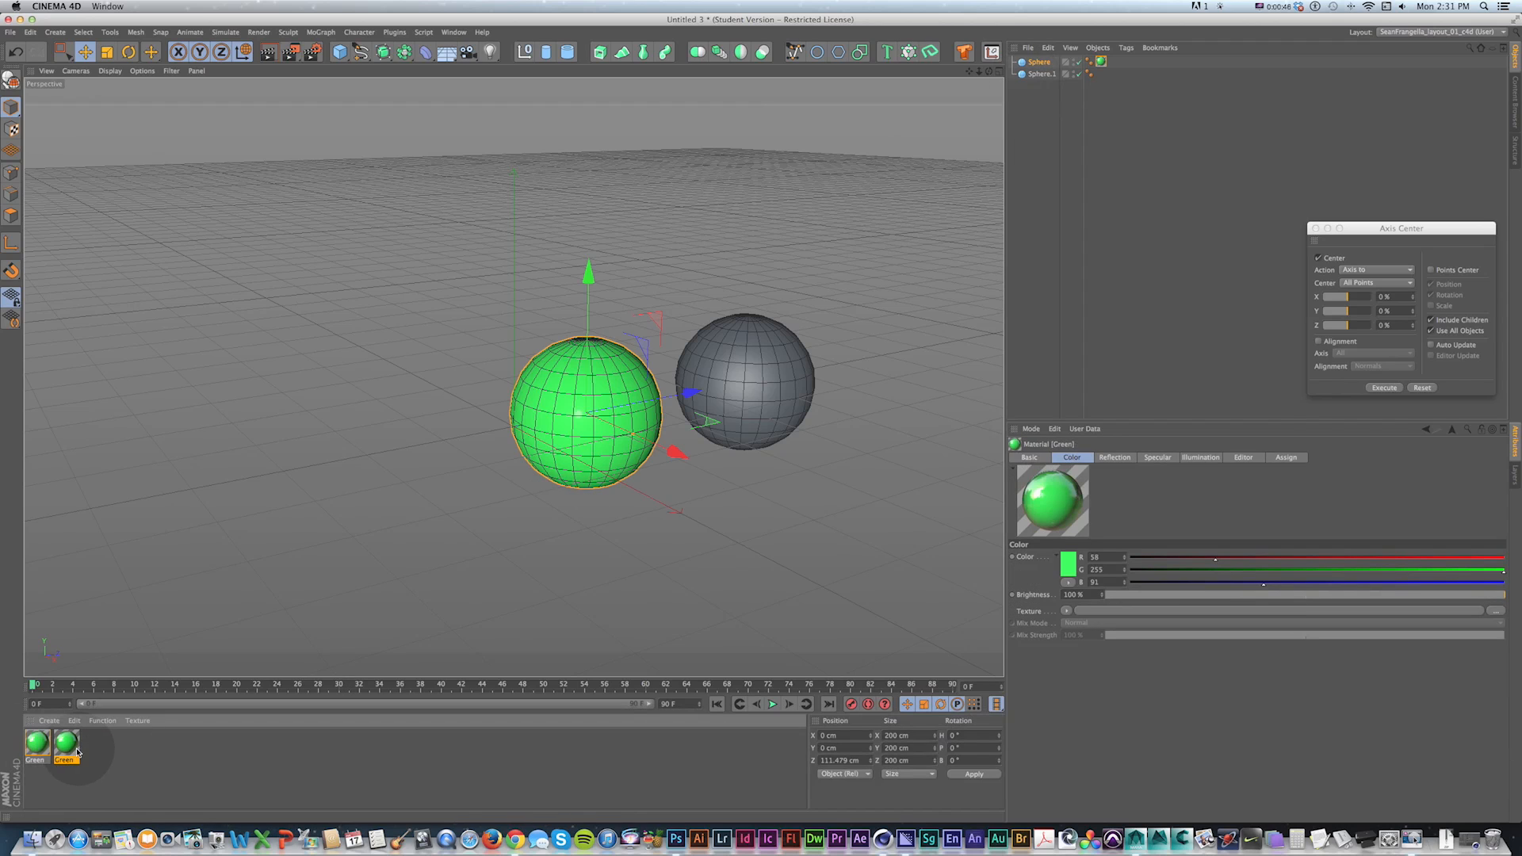
{"action": "key", "text": "super+z"}
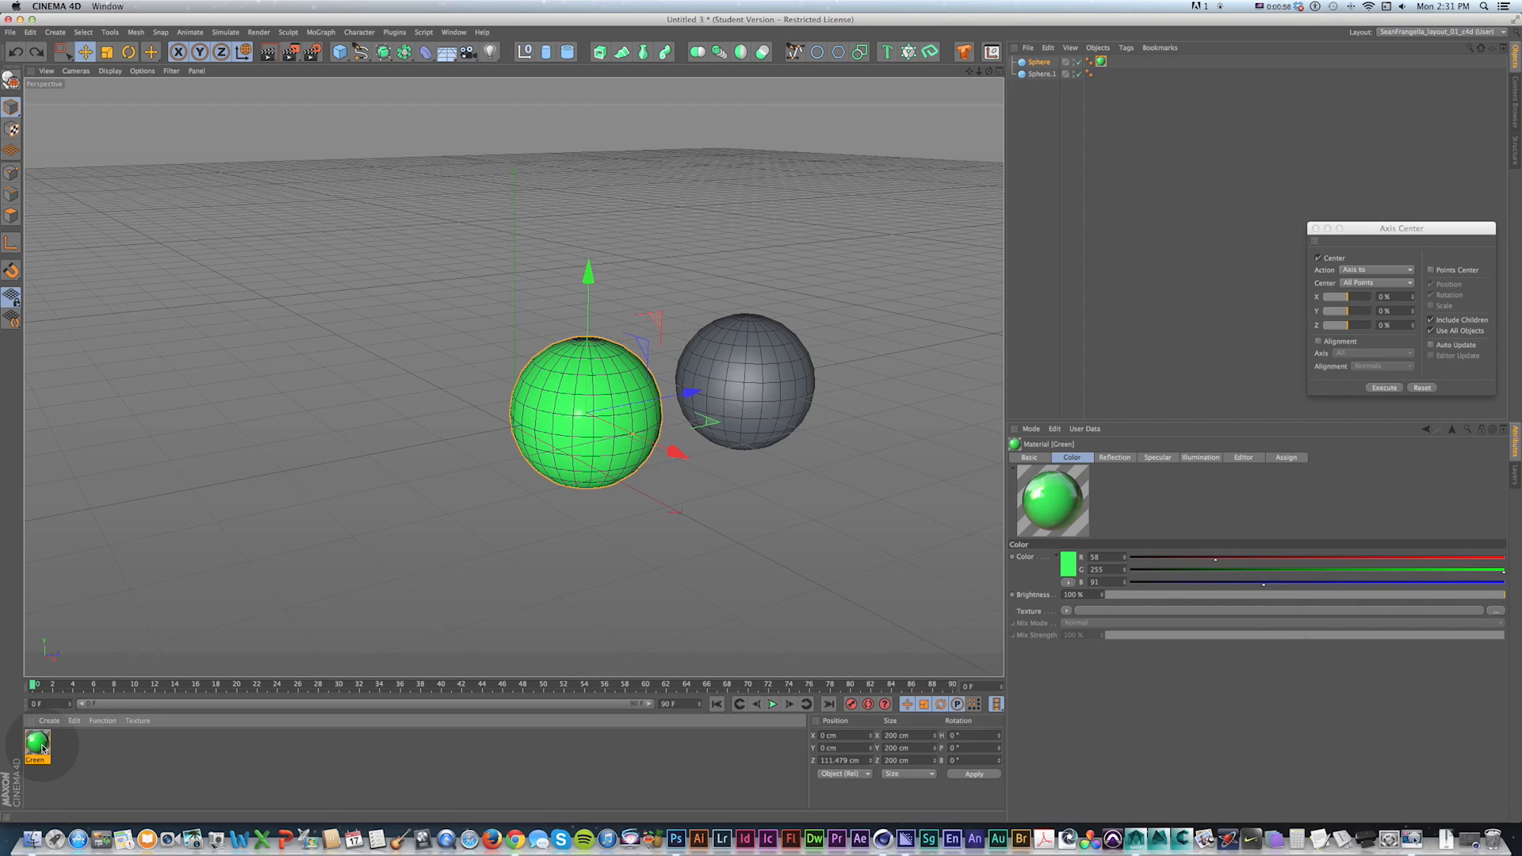
Step: Make a copy of the Green material and rename it Blue
{"action": "left_click_drag", "start_coordinate": [43, 748], "coordinate": [57, 750], "text": "super"}
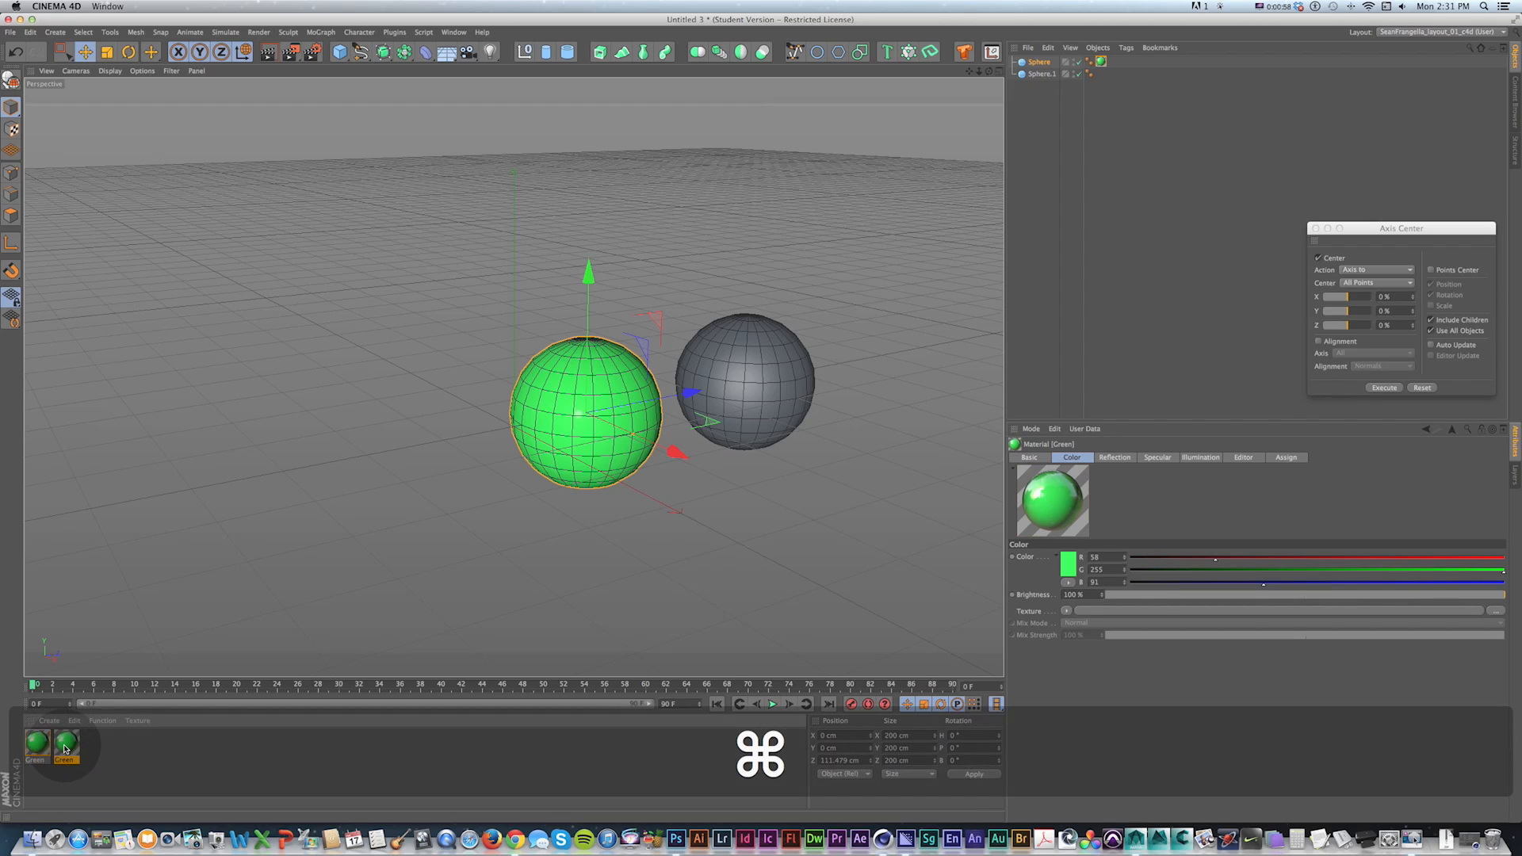
{"action": "double_click", "coordinate": [65, 746]}
{"action": "type", "text": "Blue"}
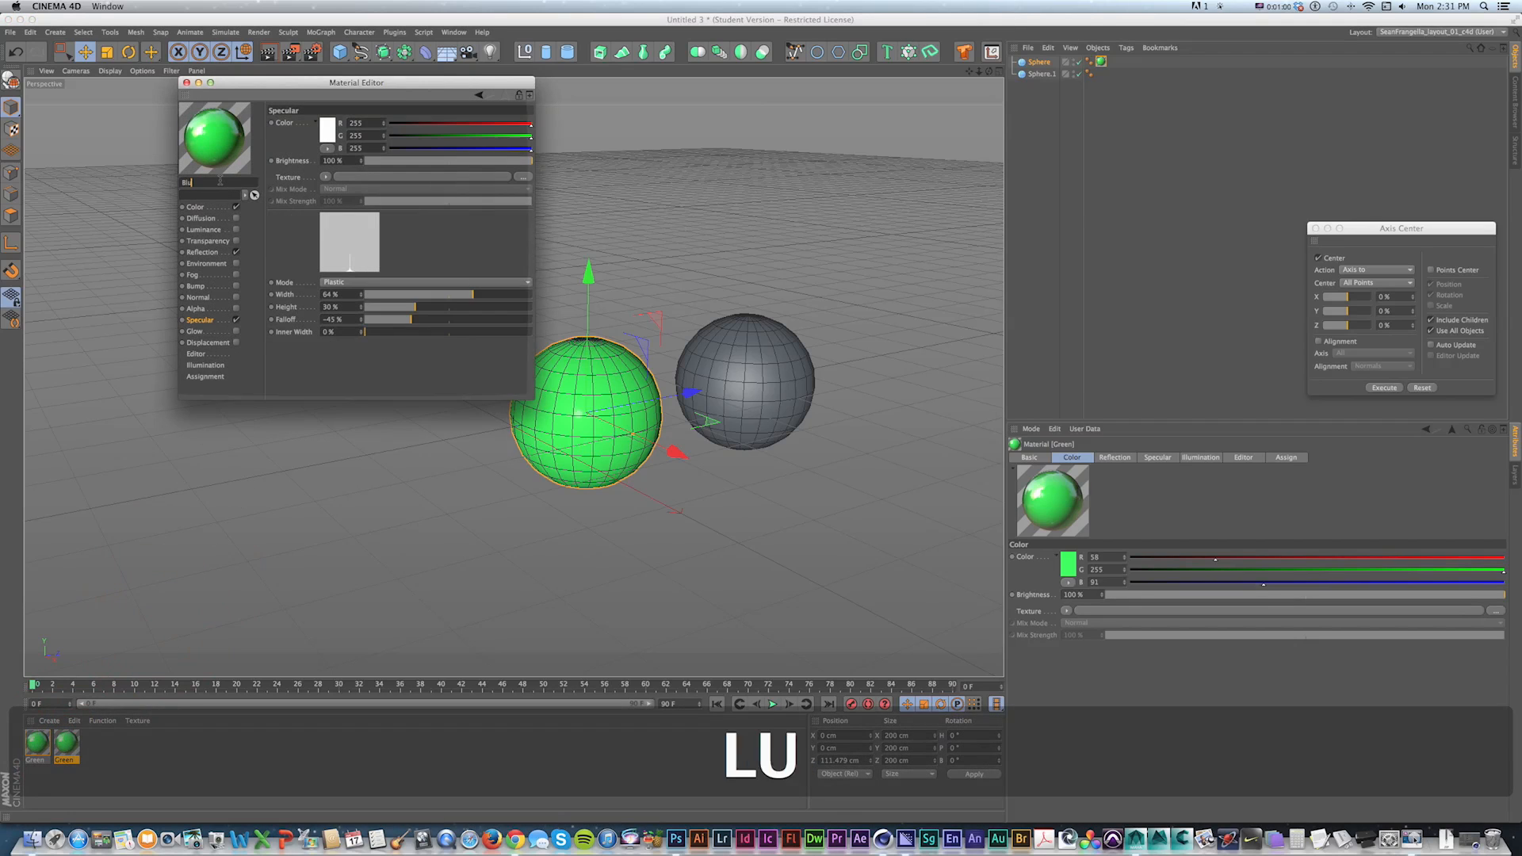
Step: Set the Blue material's color to RGB 58, 127, 255 and apply it to the sphere without a material
{"action": "left_click", "coordinate": [195, 207]}
{"action": "left_click", "coordinate": [328, 131]}
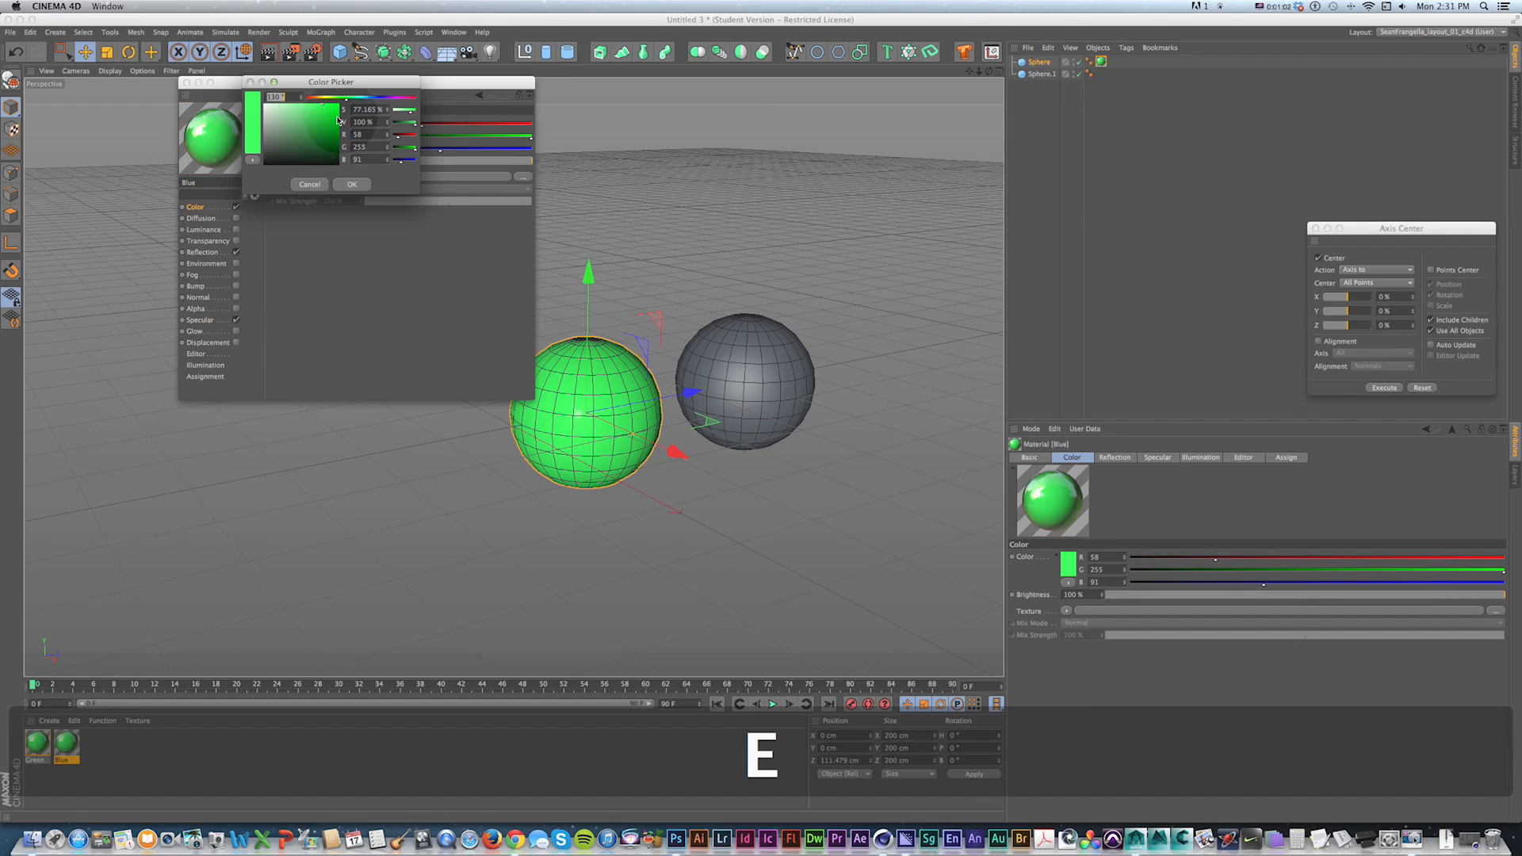
{"action": "left_click", "coordinate": [352, 184]}
{"action": "left_click", "coordinate": [187, 82]}
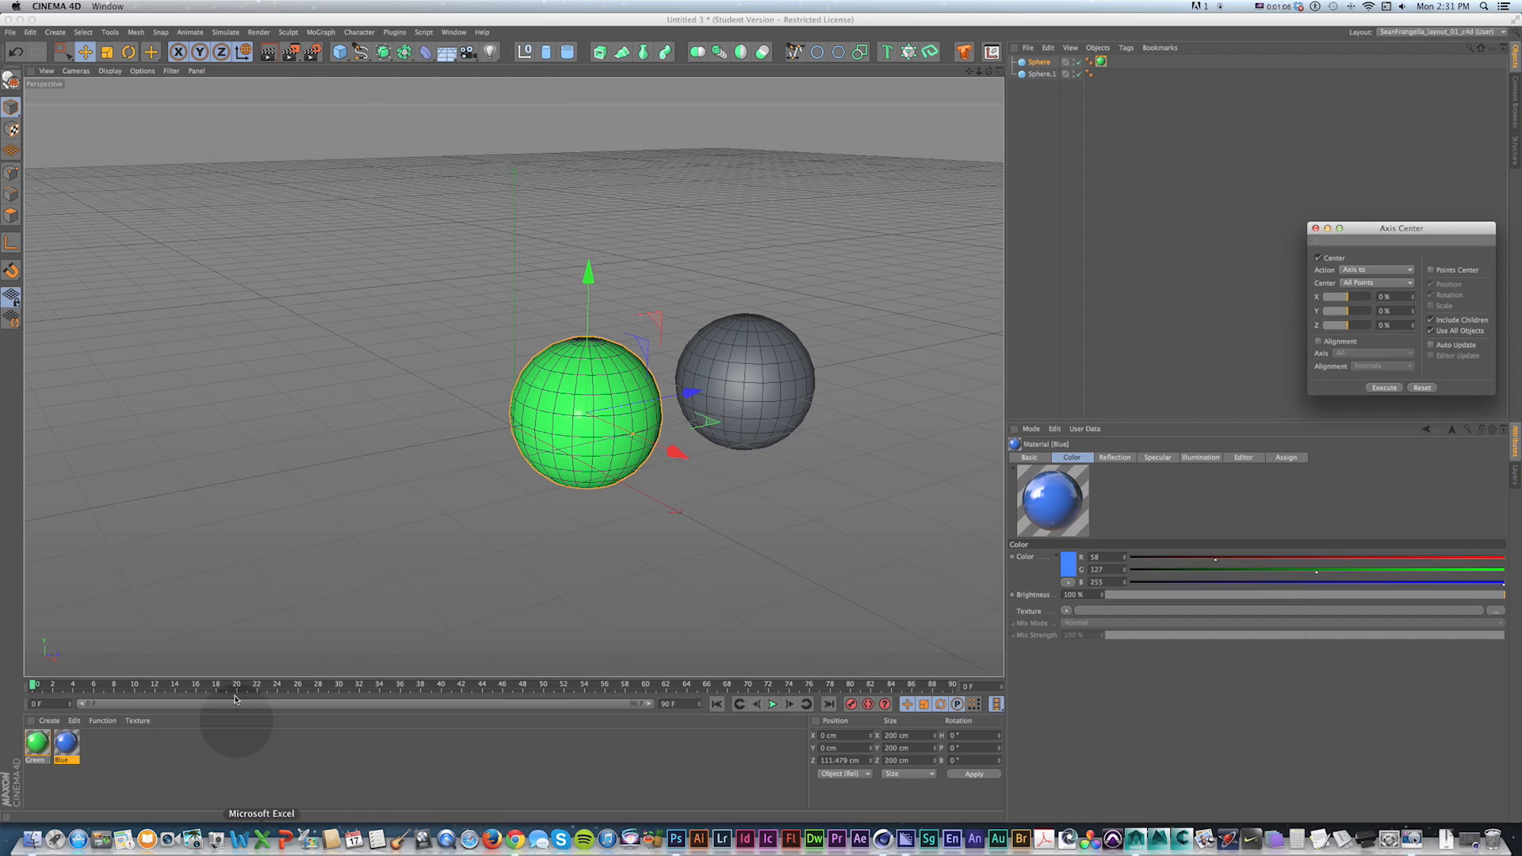
{"action": "left_click_drag", "start_coordinate": [66, 743], "coordinate": [760, 394]}
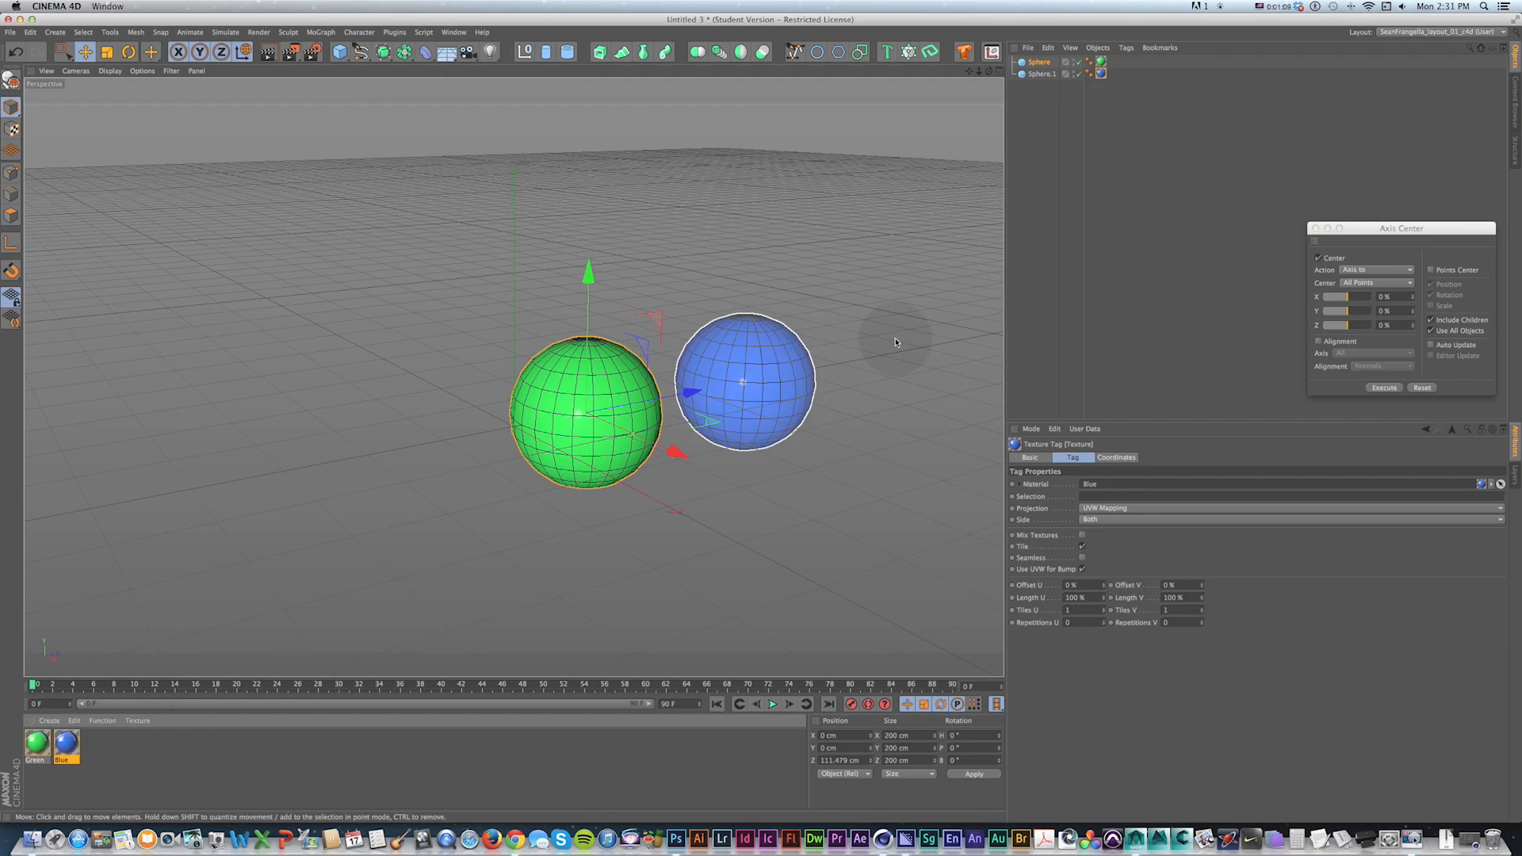
Step: Add a light and place it above and in front of the spheres at about X 295, Y 262, Z -278 cm
{"action": "left_click", "coordinate": [491, 52]}
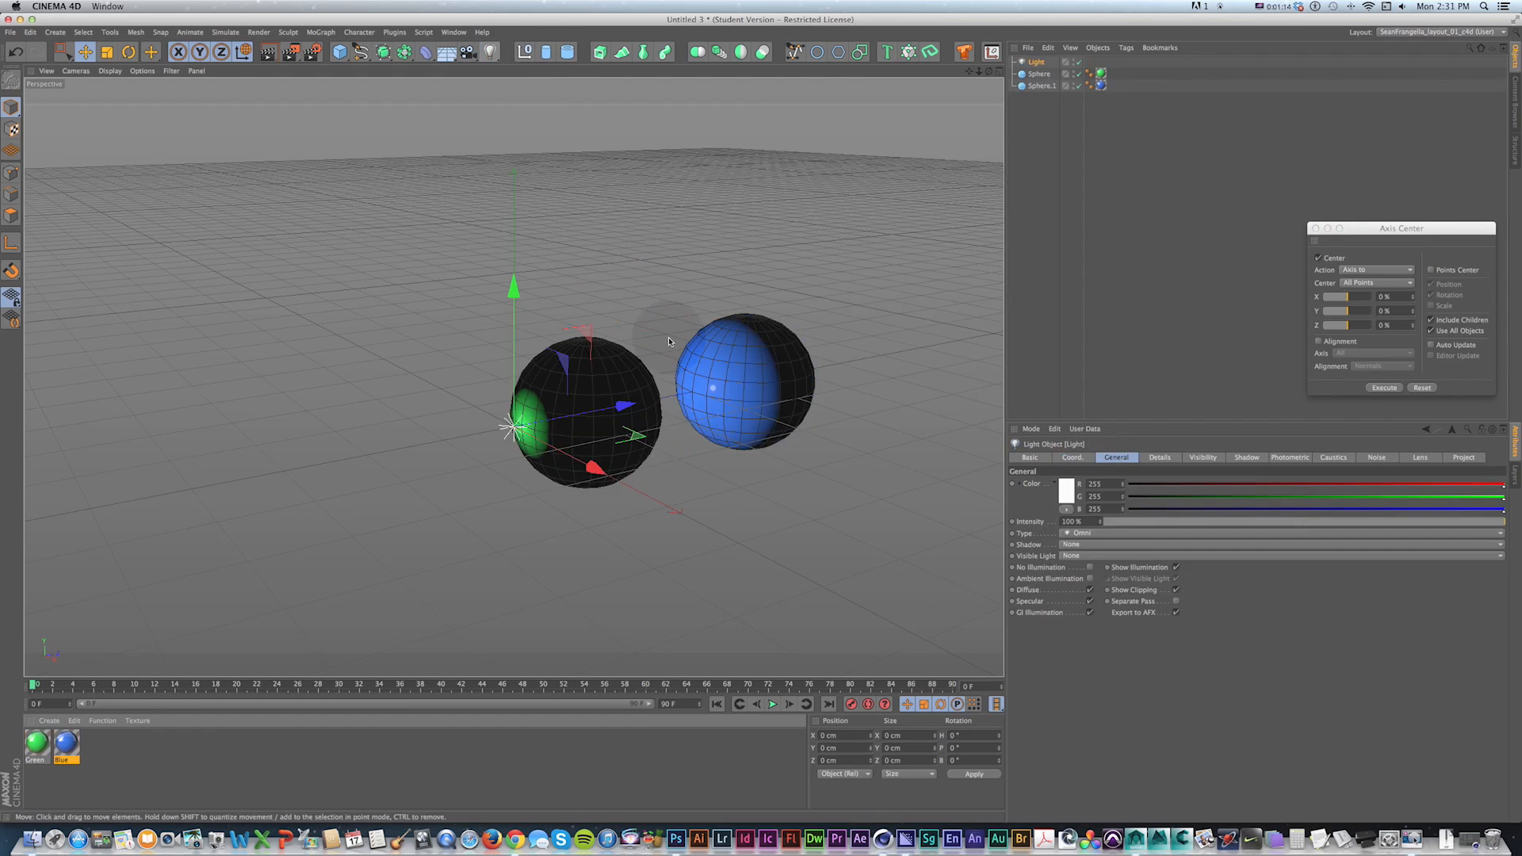
{"action": "left_click_drag", "start_coordinate": [513, 294], "coordinate": [550, 118]}
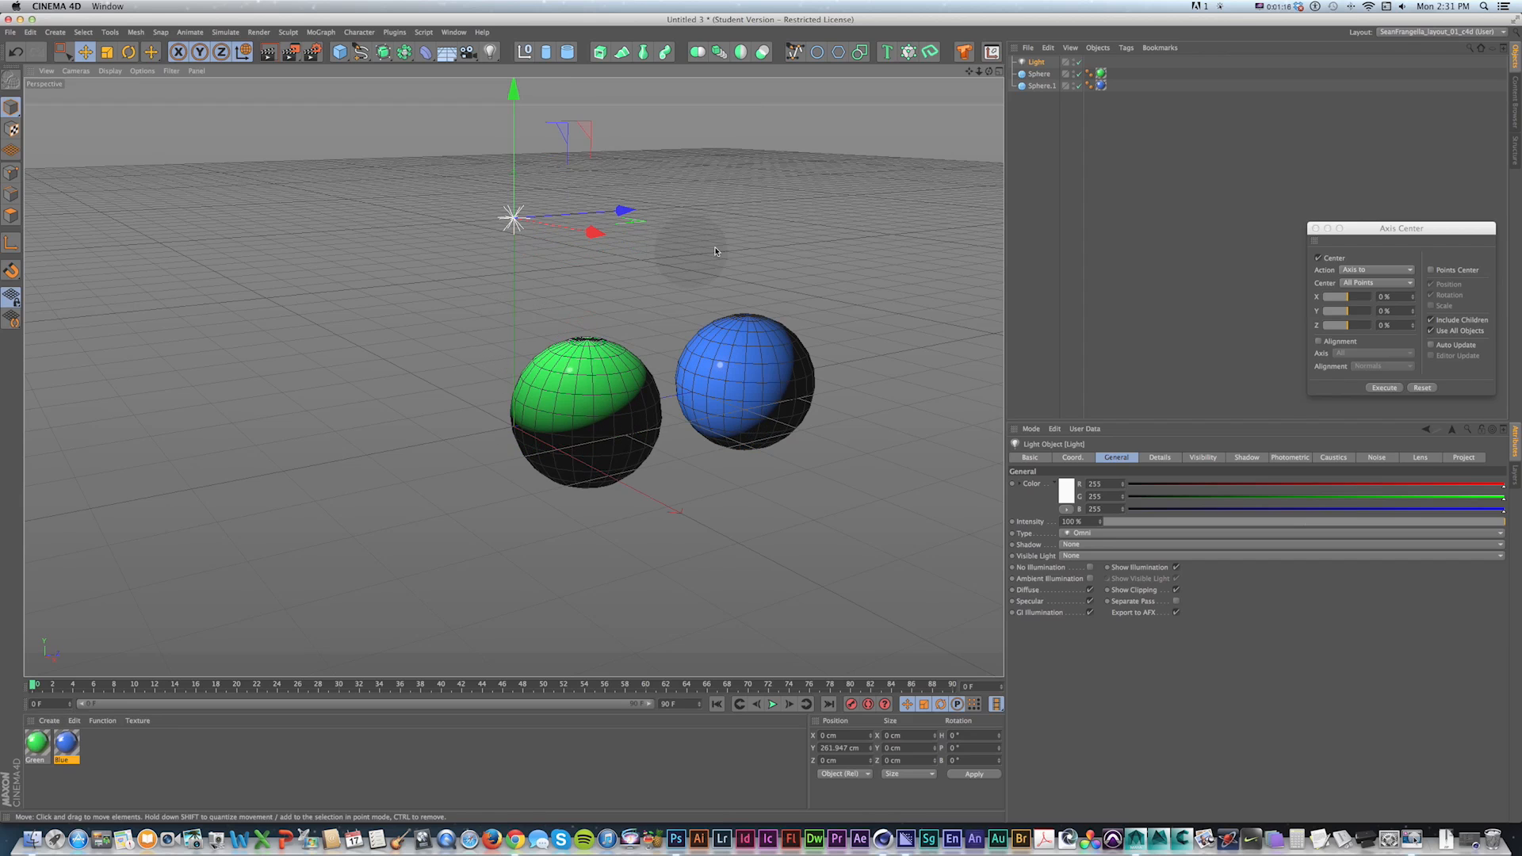
{"action": "key", "text": "super+r"}
{"action": "mouse_move", "coordinate": [679, 435]}
{"action": "left_mouse_down", "text": "alt"}
{"action": "mouse_move", "coordinate": [713, 380]}
{"action": "mouse_move", "coordinate": [784, 384]}
{"action": "mouse_move", "coordinate": [564, 200]}
{"action": "mouse_move", "coordinate": [832, 209]}
{"action": "mouse_move", "coordinate": [800, 278]}
{"action": "mouse_move", "coordinate": [813, 294]}
{"action": "left_mouse_up", "text": "alt"}
{"action": "key", "text": "super+r"}
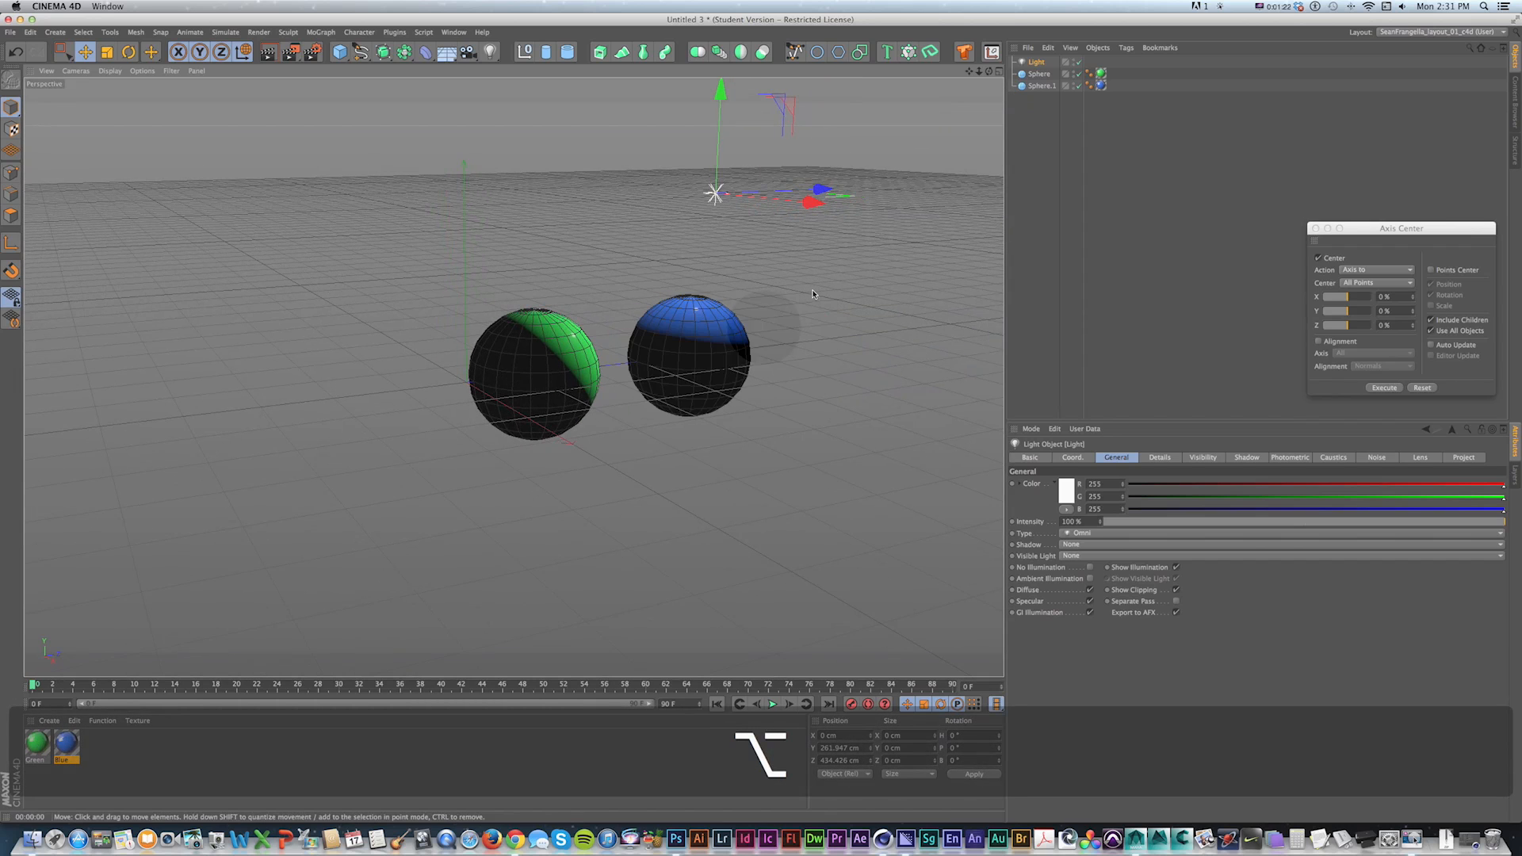
{"action": "left_click_drag", "start_coordinate": [805, 185], "coordinate": [476, 198]}
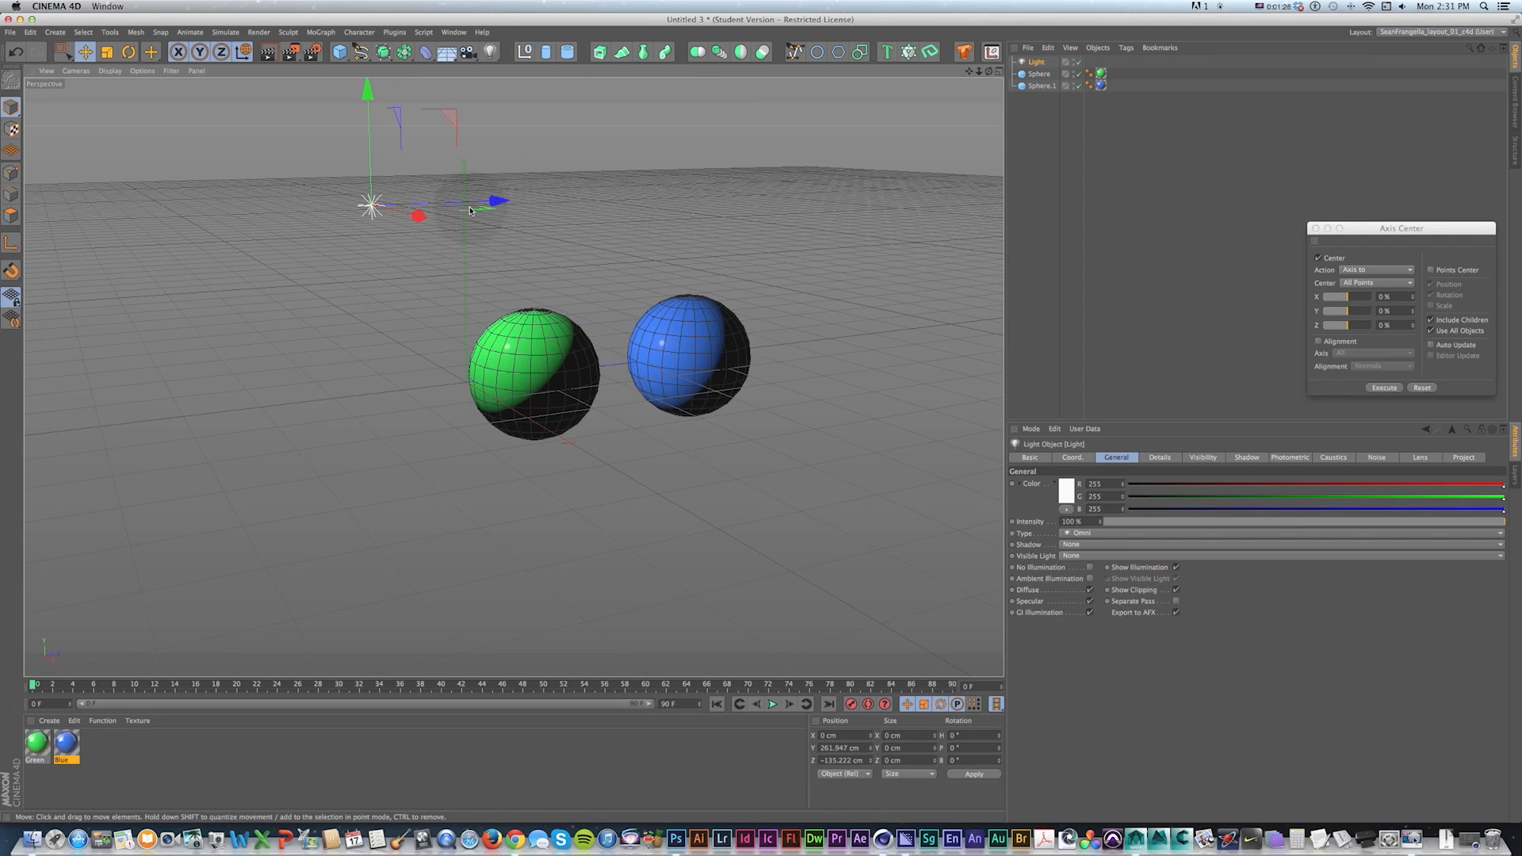
{"action": "left_click_drag", "start_coordinate": [674, 397], "coordinate": [629, 424]}
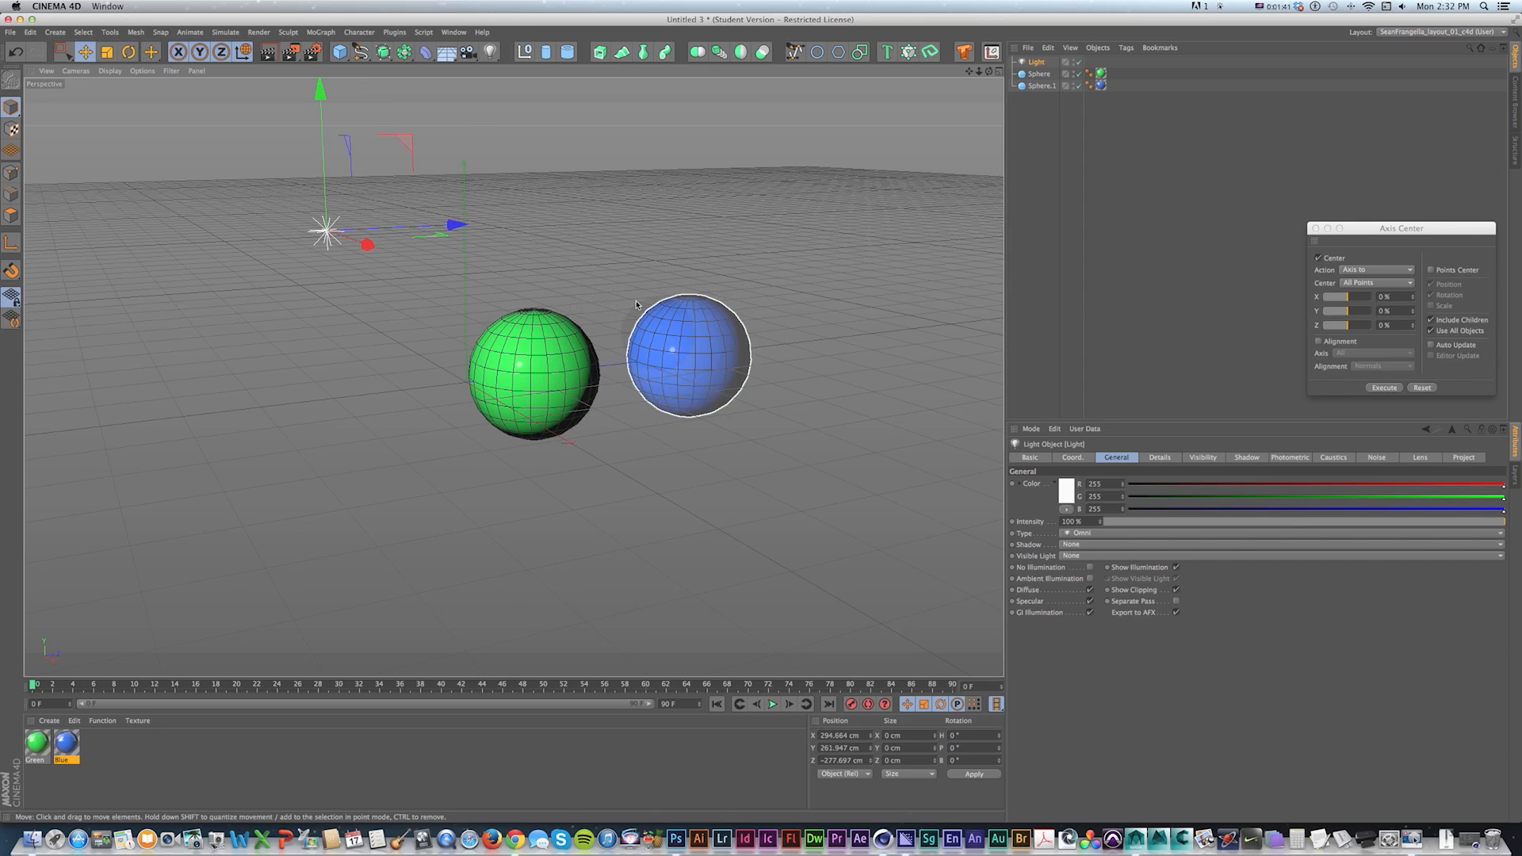
Step: Render the lit spheres in the viewport and in the Picture Viewer
{"action": "key", "text": "super+r"}
{"action": "key", "text": "shift+r"}
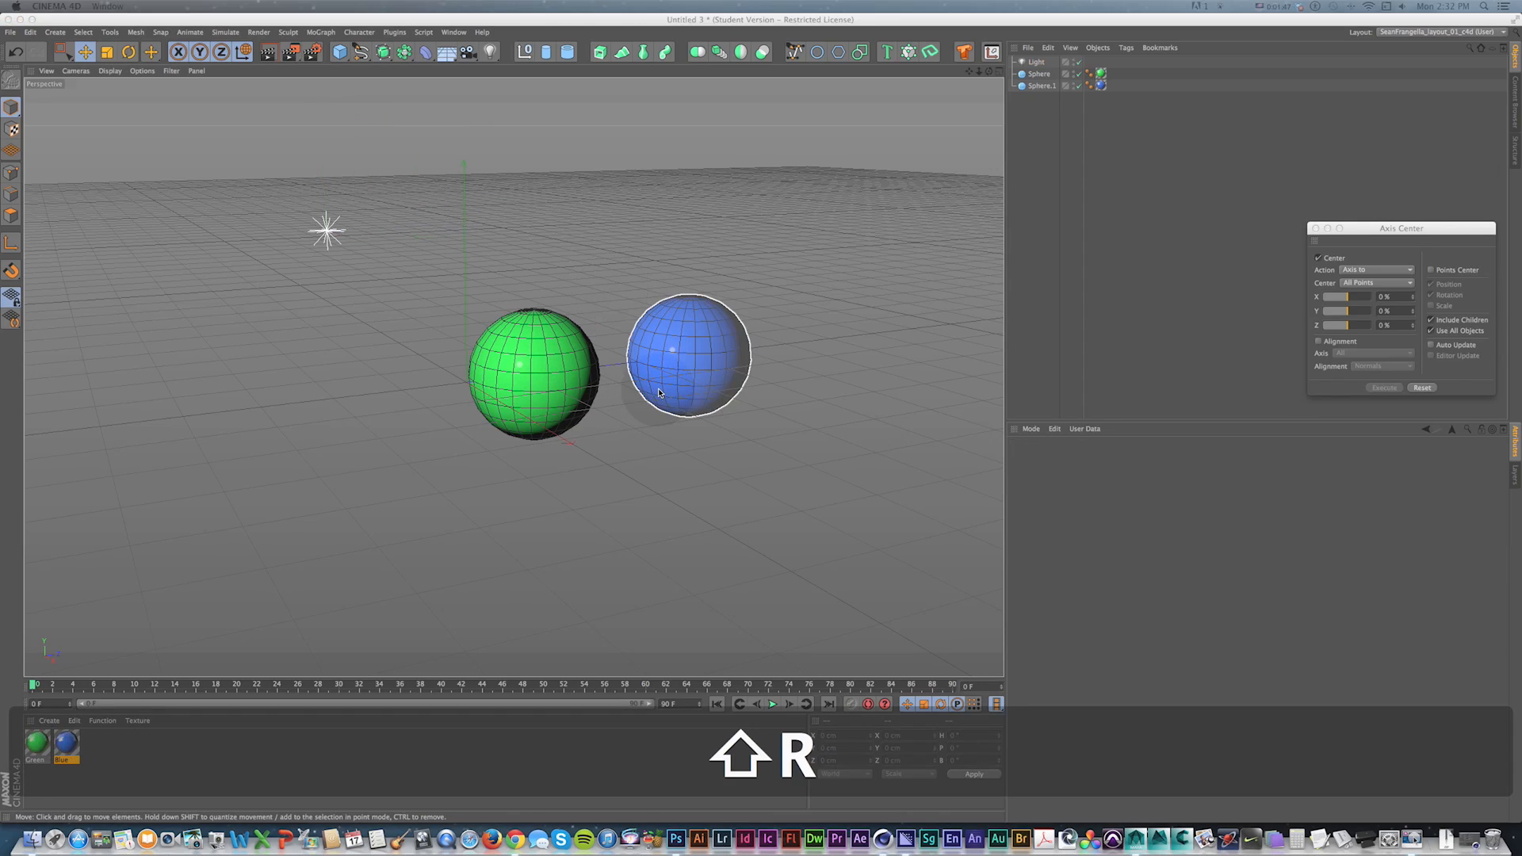
{"action": "left_click_drag", "start_coordinate": [1521, 41], "coordinate": [283, 87]}
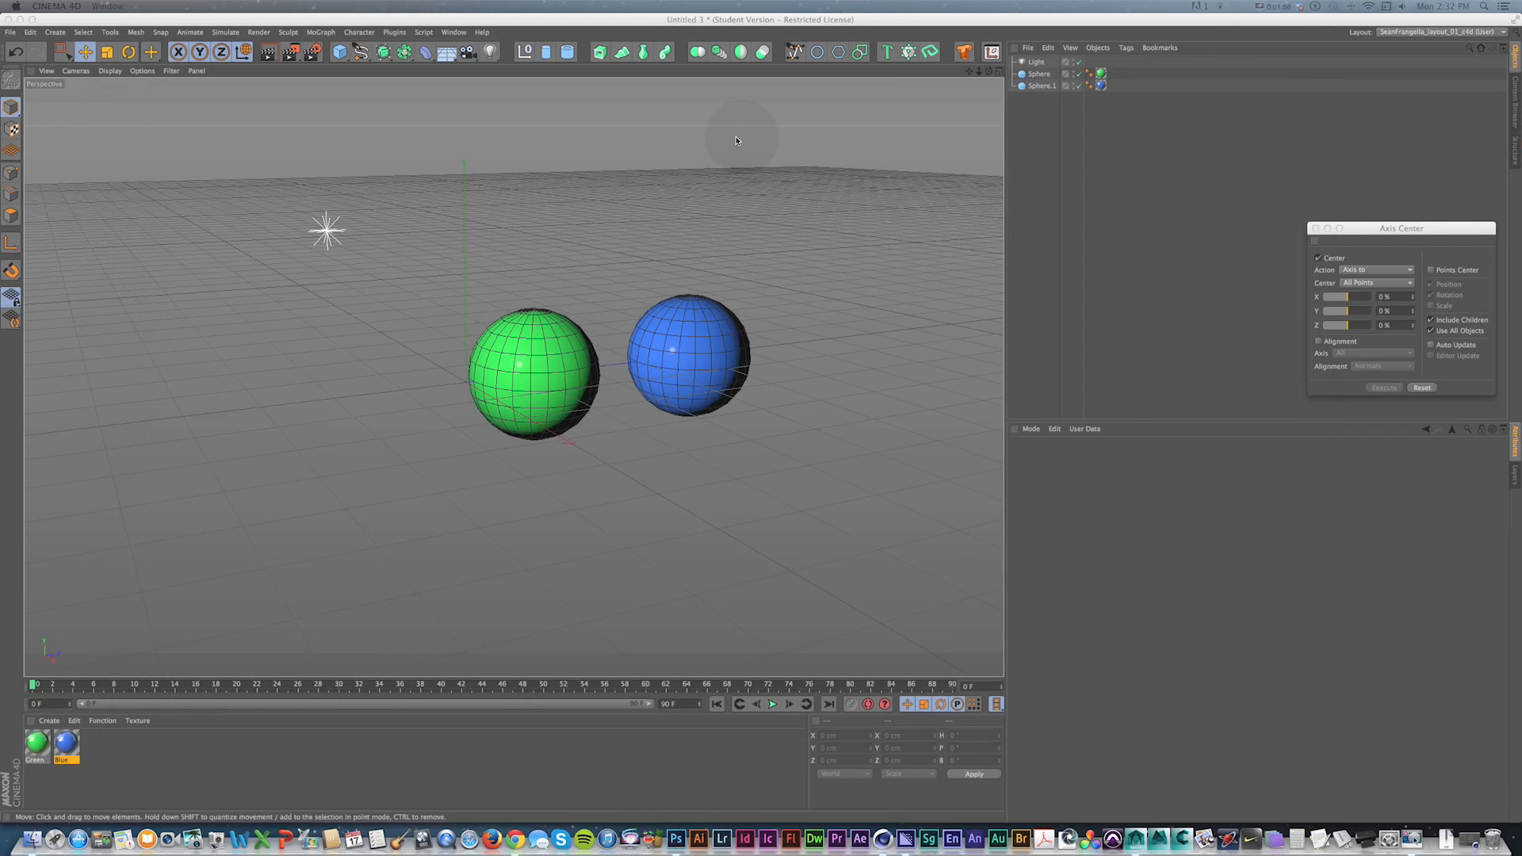
Step: Preview the spheres with an Interactive Render Region, repositioning and resizing it around both of them
{"action": "left_click", "coordinate": [707, 194]}
{"action": "key", "text": "alt+r"}
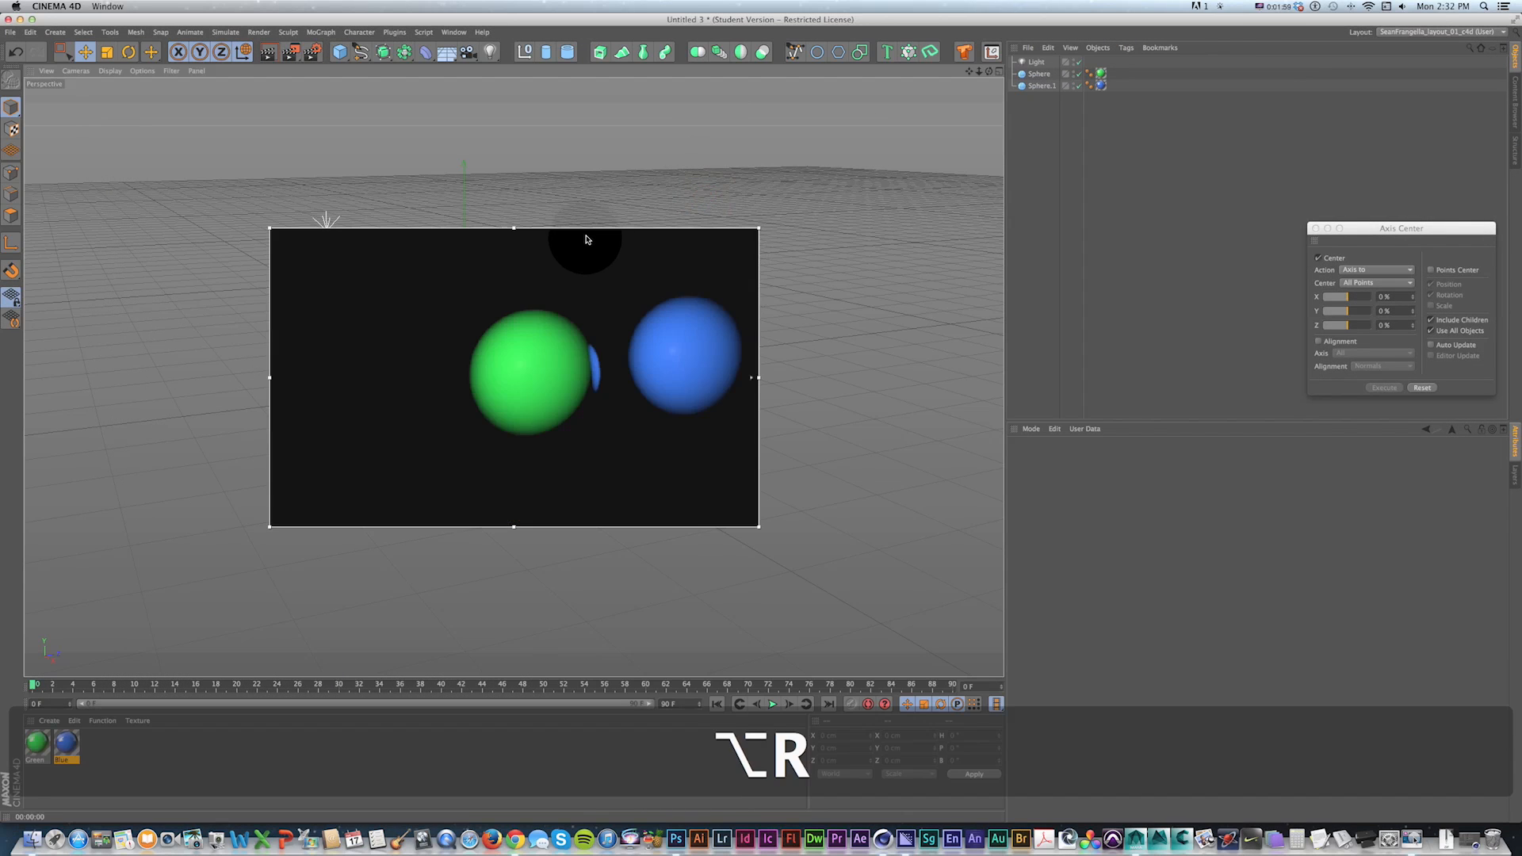
{"action": "left_click_drag", "start_coordinate": [586, 231], "coordinate": [692, 197]}
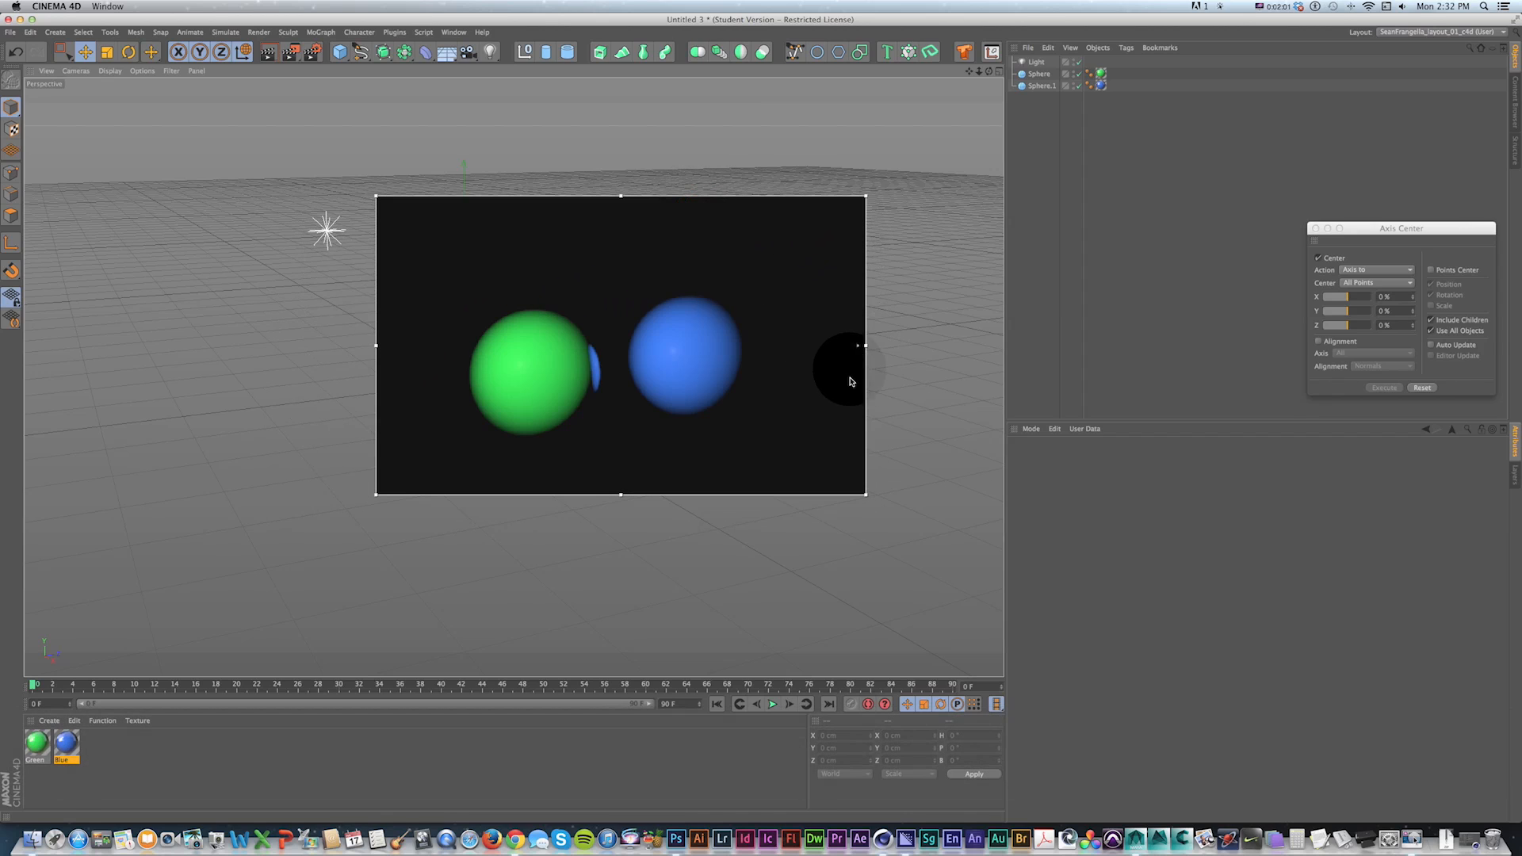
{"action": "left_click_drag", "start_coordinate": [862, 491], "coordinate": [856, 532]}
{"action": "left_click_drag", "start_coordinate": [509, 204], "coordinate": [631, 177]}
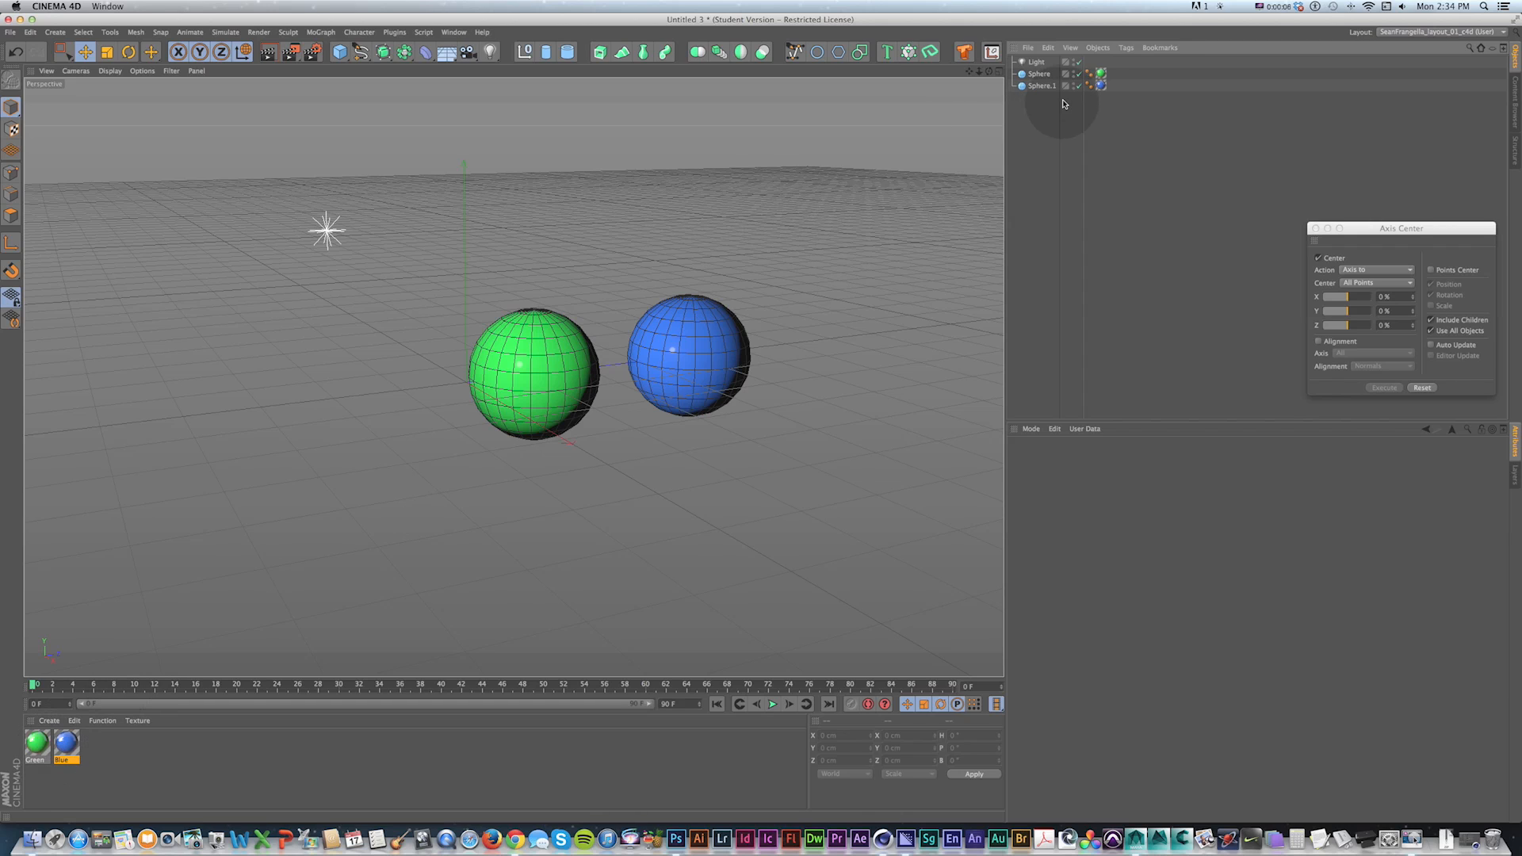
Step: Examine the Blue texture tag's properties and its available projection options
{"action": "left_click", "coordinate": [1101, 85]}
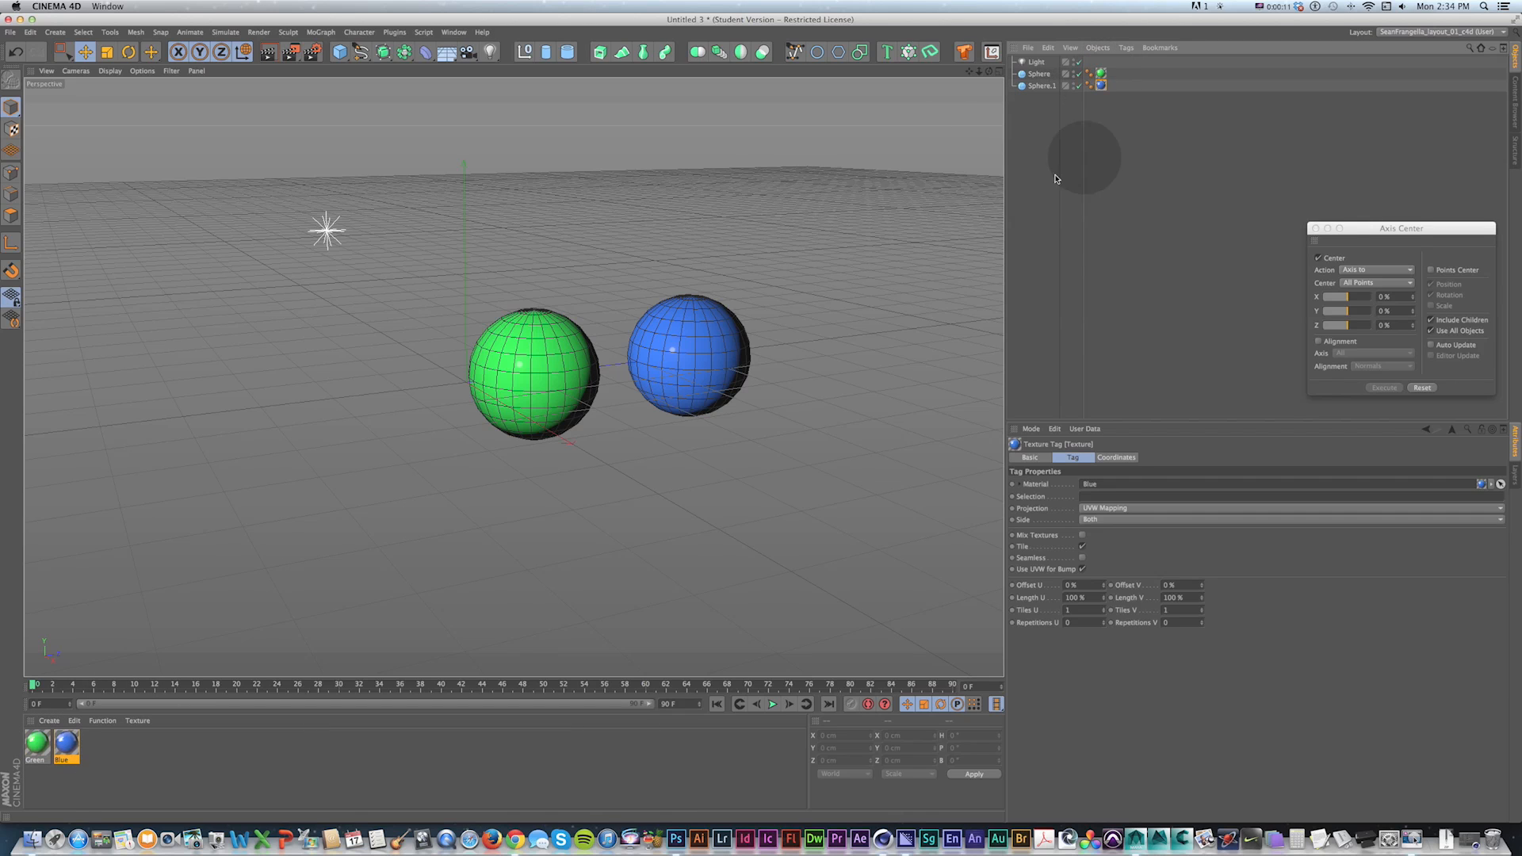
{"action": "left_click", "coordinate": [564, 357]}
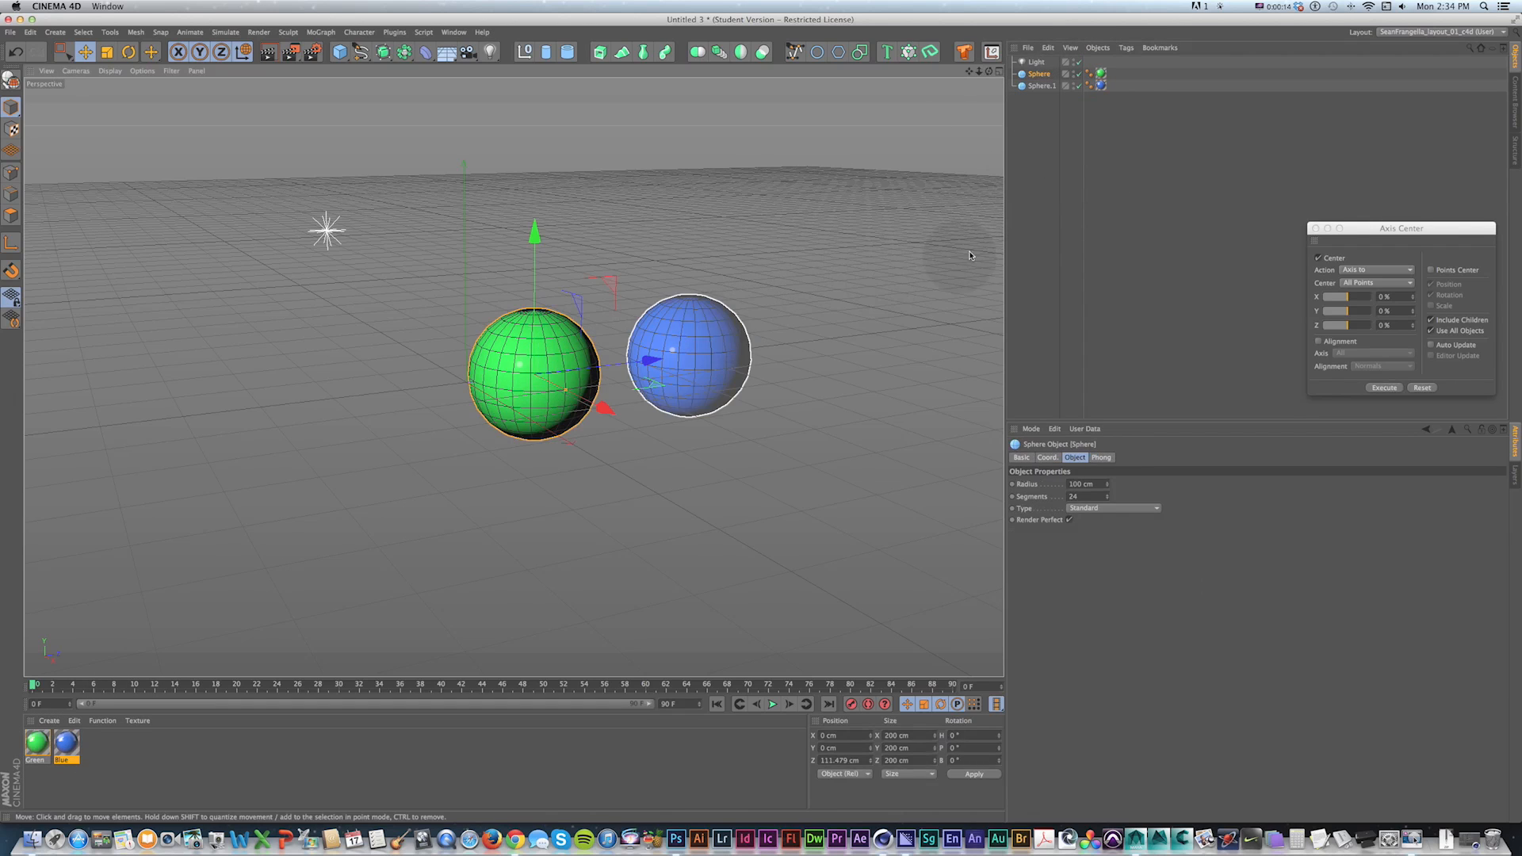
{"action": "left_click_drag", "start_coordinate": [1100, 85], "coordinate": [1115, 88]}
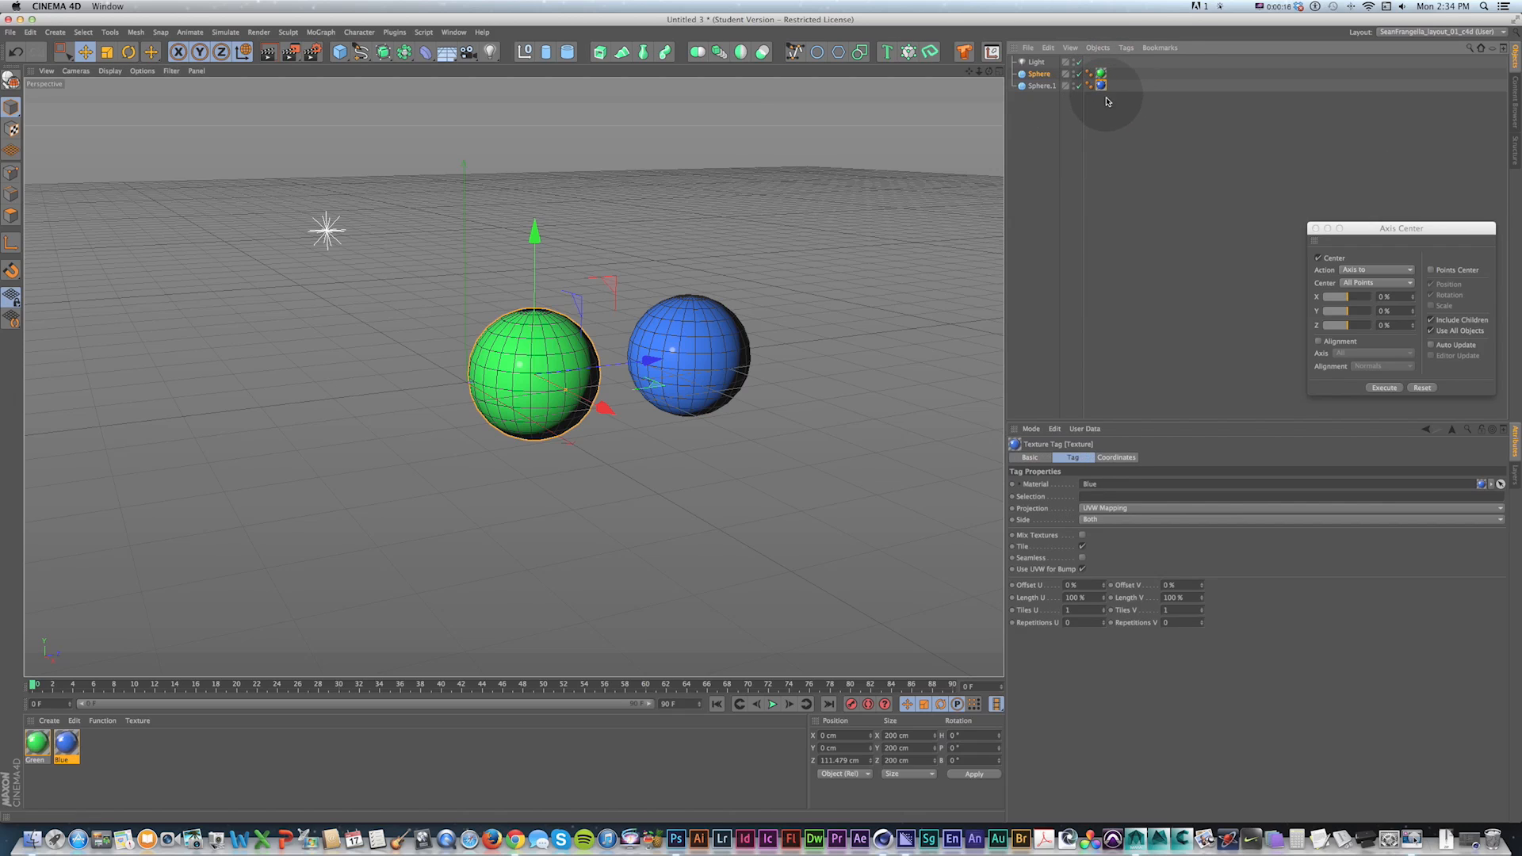
{"action": "left_click", "coordinate": [1113, 509]}
{"action": "left_click_drag", "start_coordinate": [1128, 520], "coordinate": [1101, 349]}
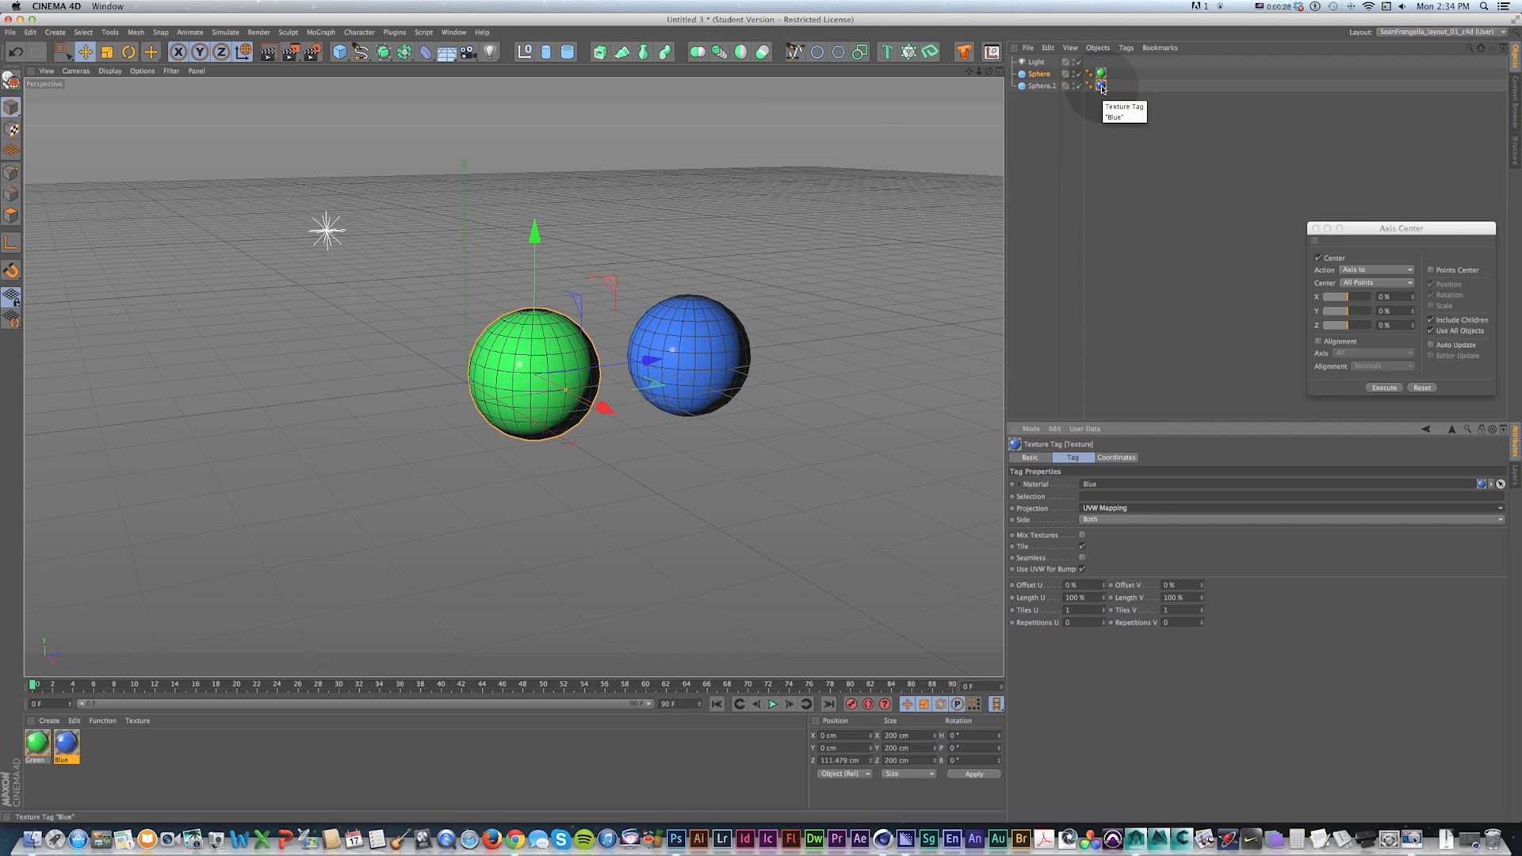
Step: Try copying the Blue texture tag onto the green sphere and over its Green tag, and undo the changes
{"action": "left_click_drag", "start_coordinate": [1101, 88], "coordinate": [1107, 91], "text": "super"}
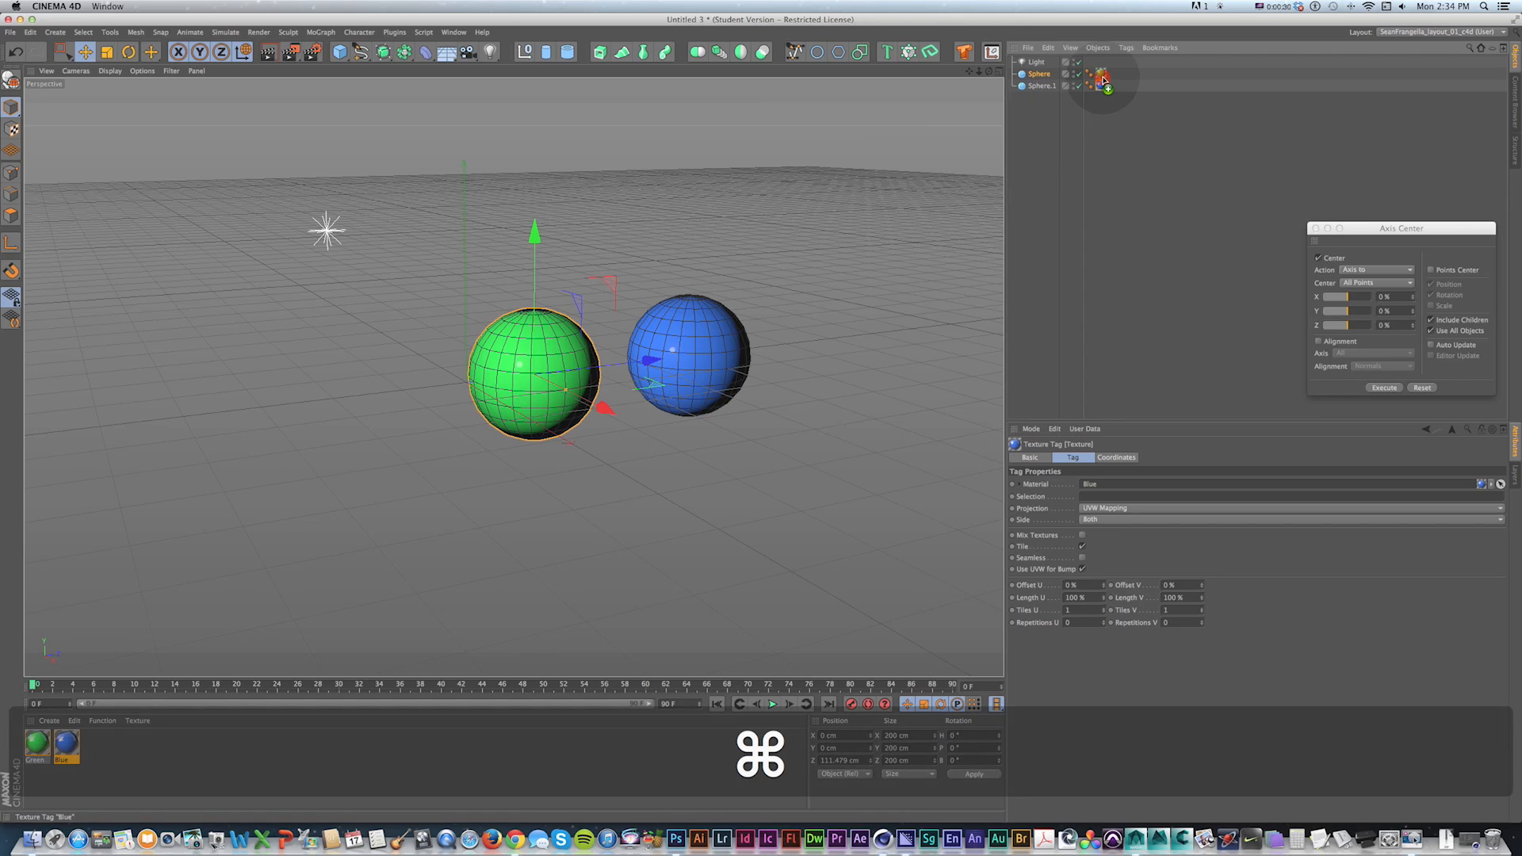
{"action": "left_click_drag", "start_coordinate": [1102, 76], "coordinate": [1102, 77], "text": "super"}
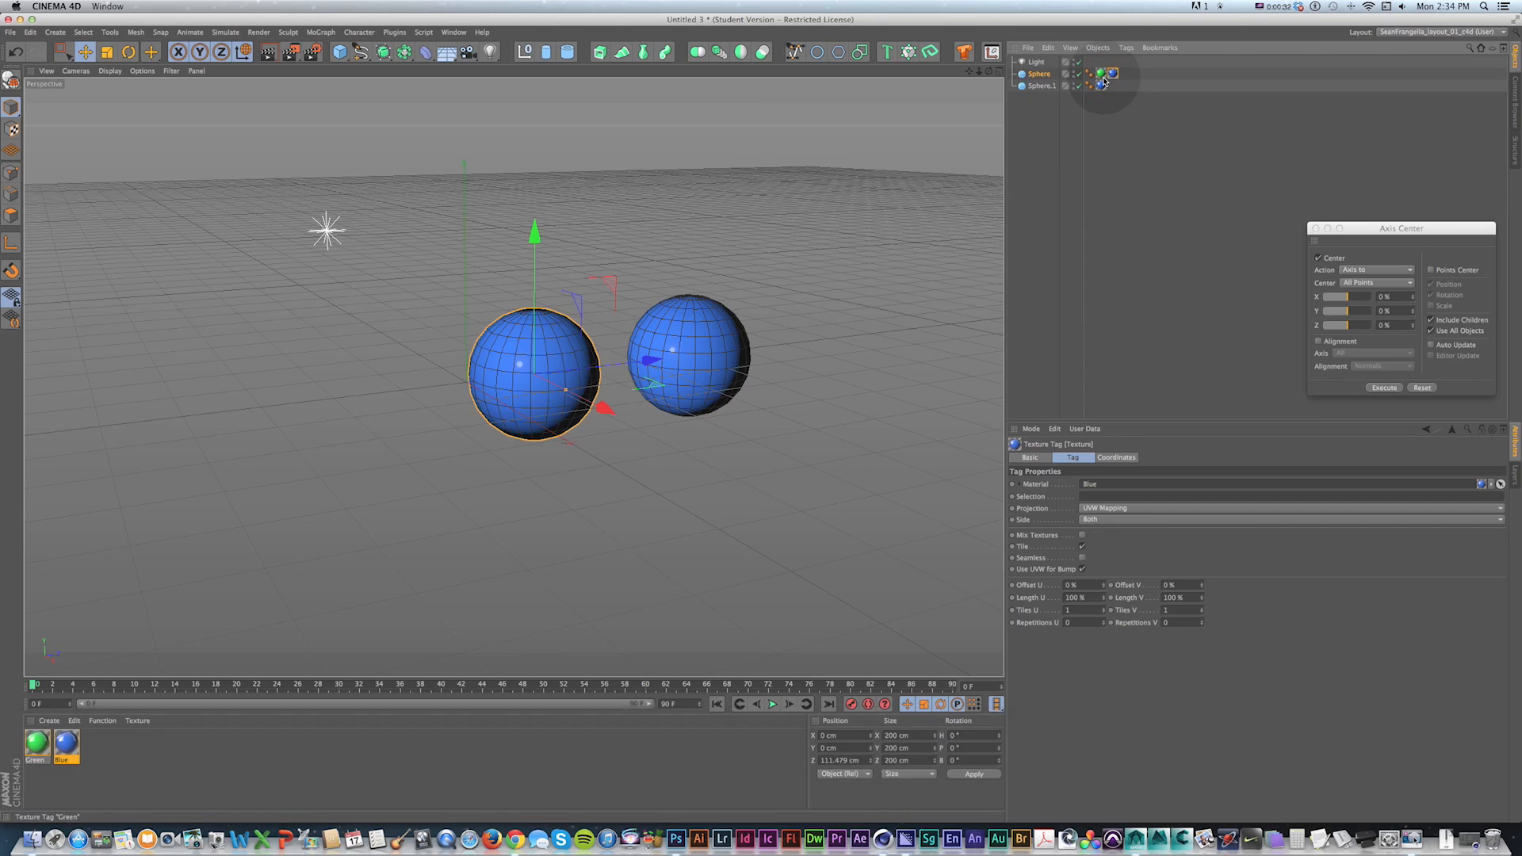
{"action": "key", "text": "super+z"}
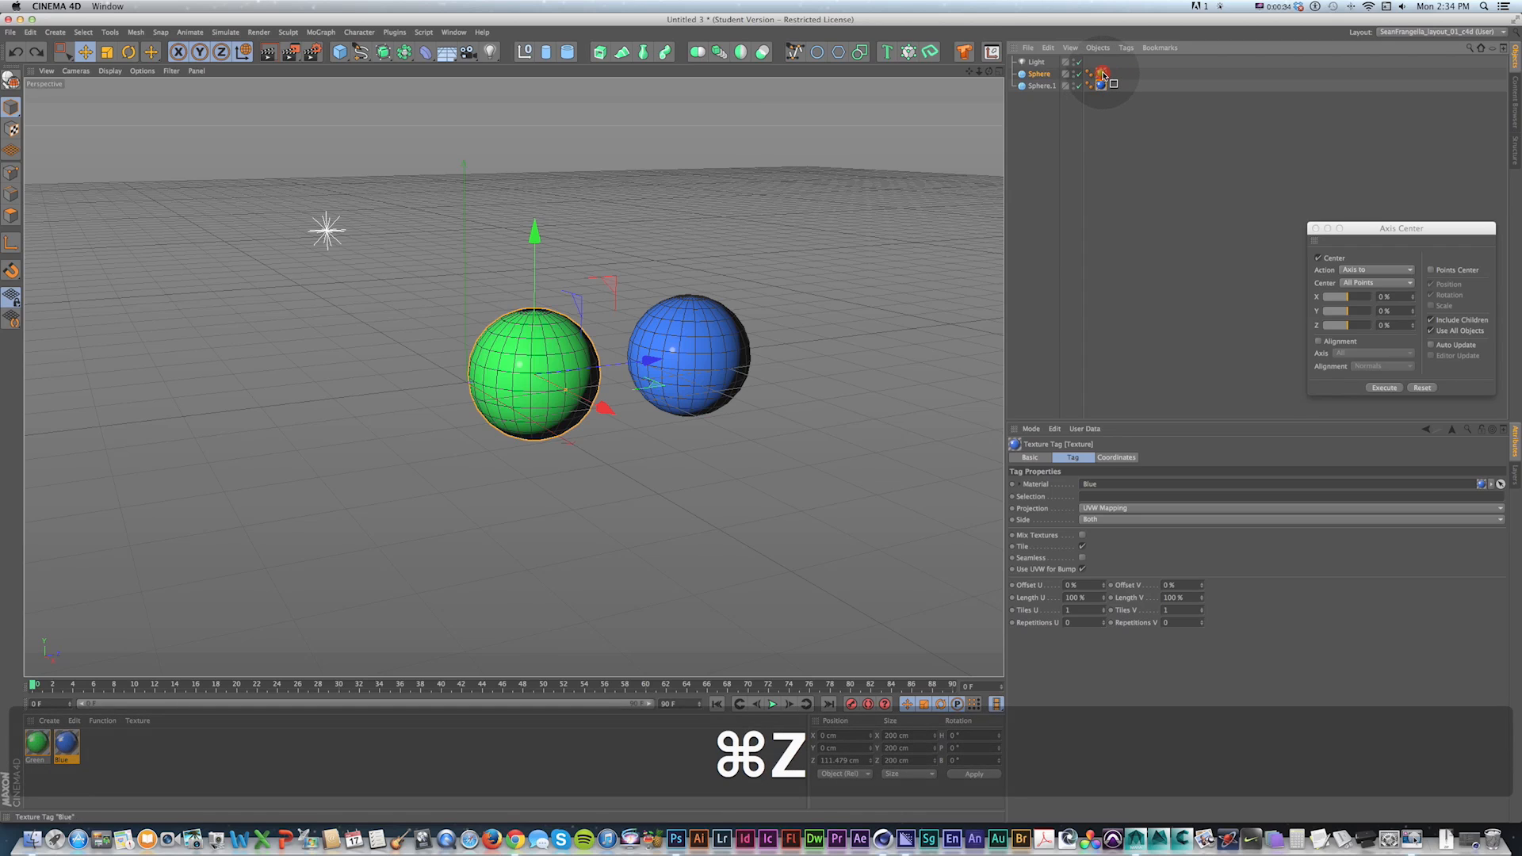
{"action": "left_click_drag", "start_coordinate": [1103, 75], "coordinate": [1105, 76]}
{"action": "key", "text": "super+z"}
{"action": "key", "text": "super+z"}
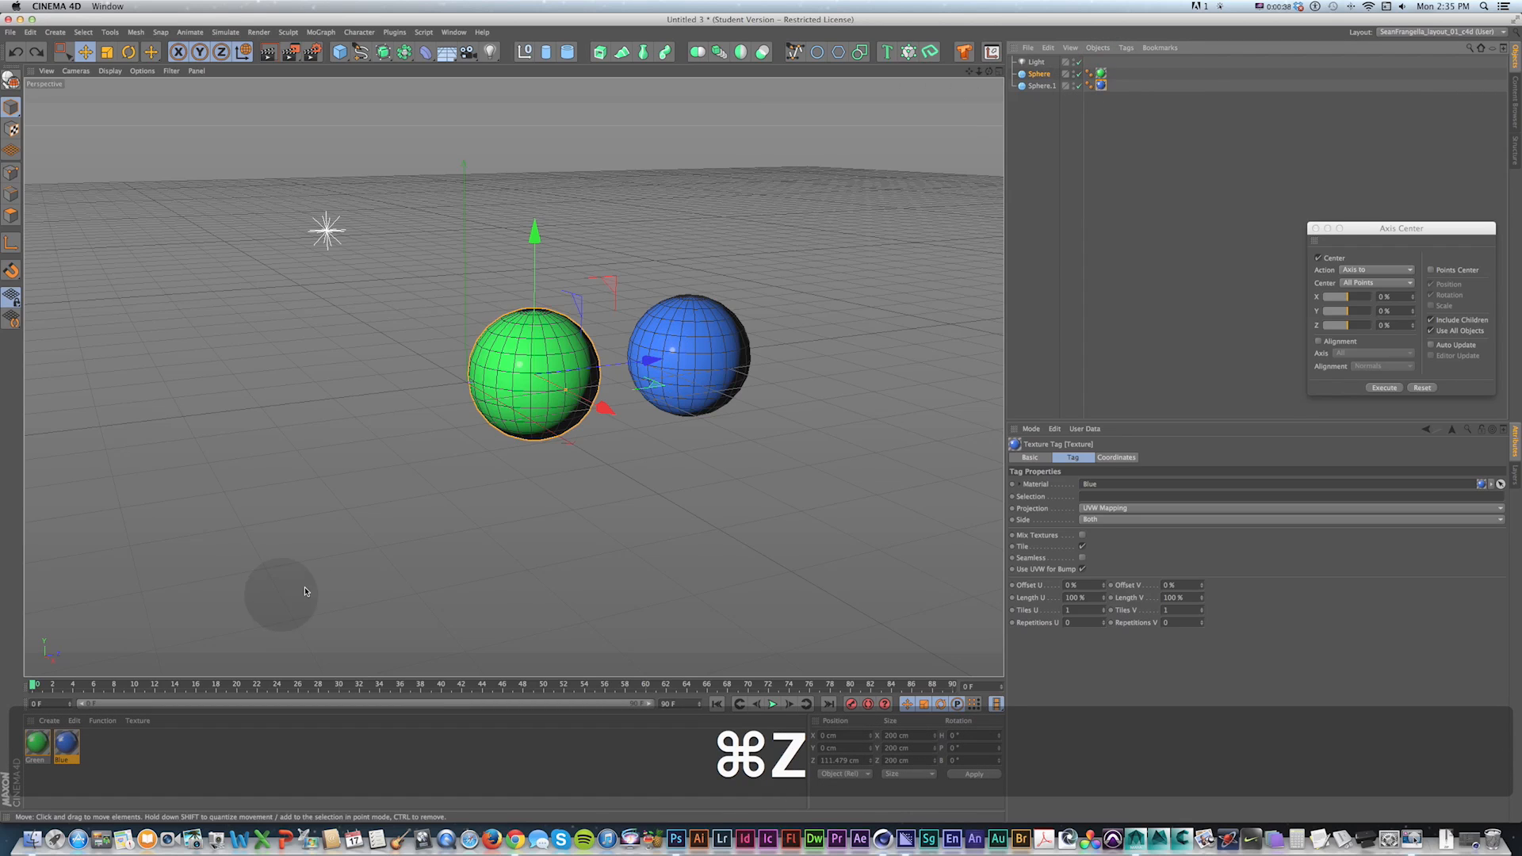
Step: Try replacing the material in the green sphere's texture tag with the Blue material, and undo the replacement
{"action": "left_click", "coordinate": [1103, 76]}
{"action": "left_click_drag", "start_coordinate": [70, 747], "coordinate": [1091, 99]}
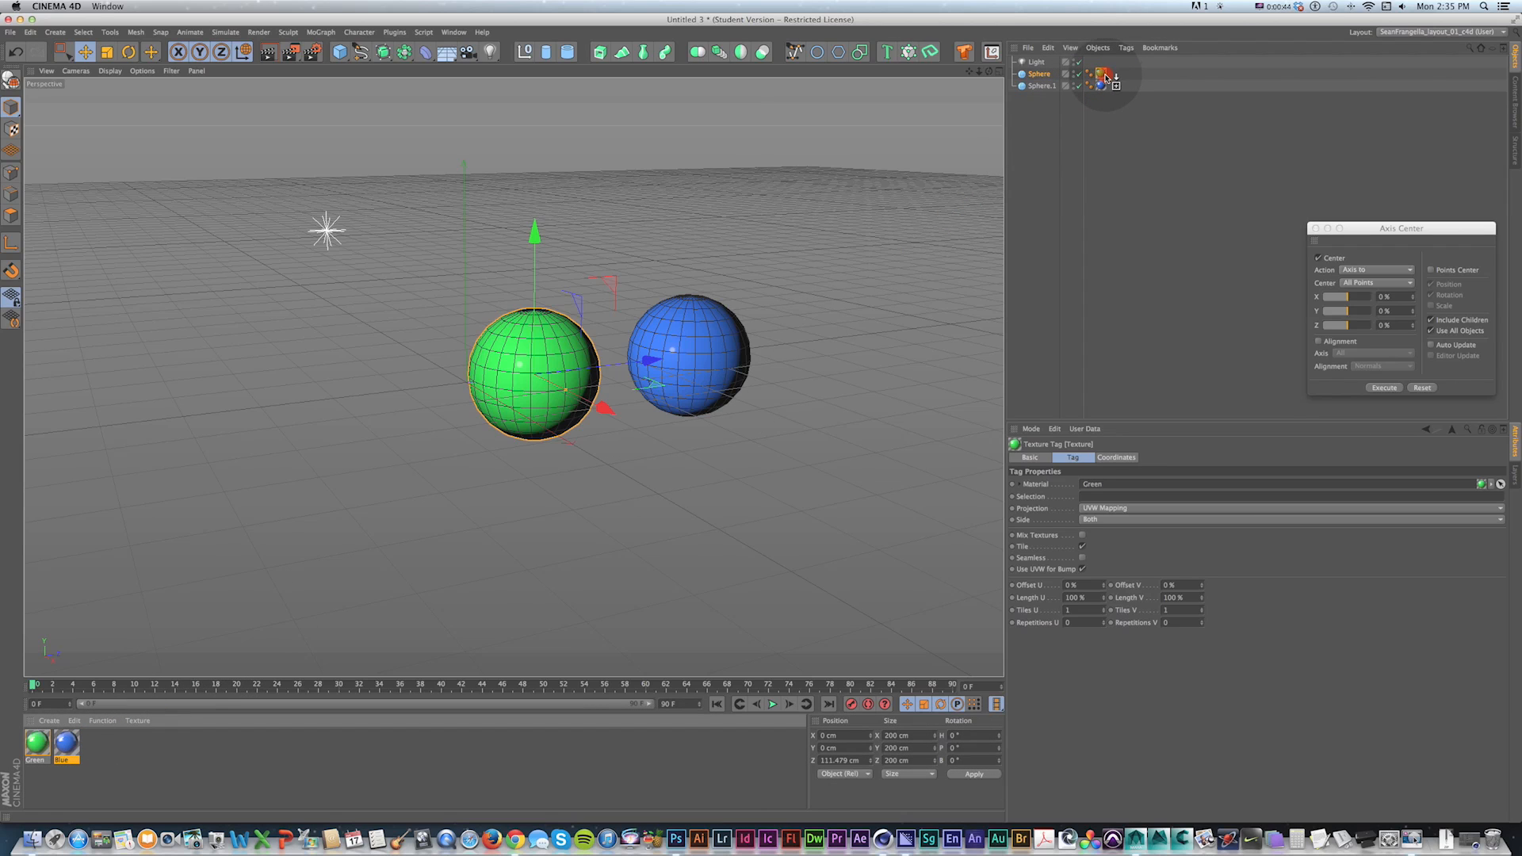
{"action": "left_click_drag", "start_coordinate": [1107, 76], "coordinate": [1105, 75]}
{"action": "key", "text": "super+z"}
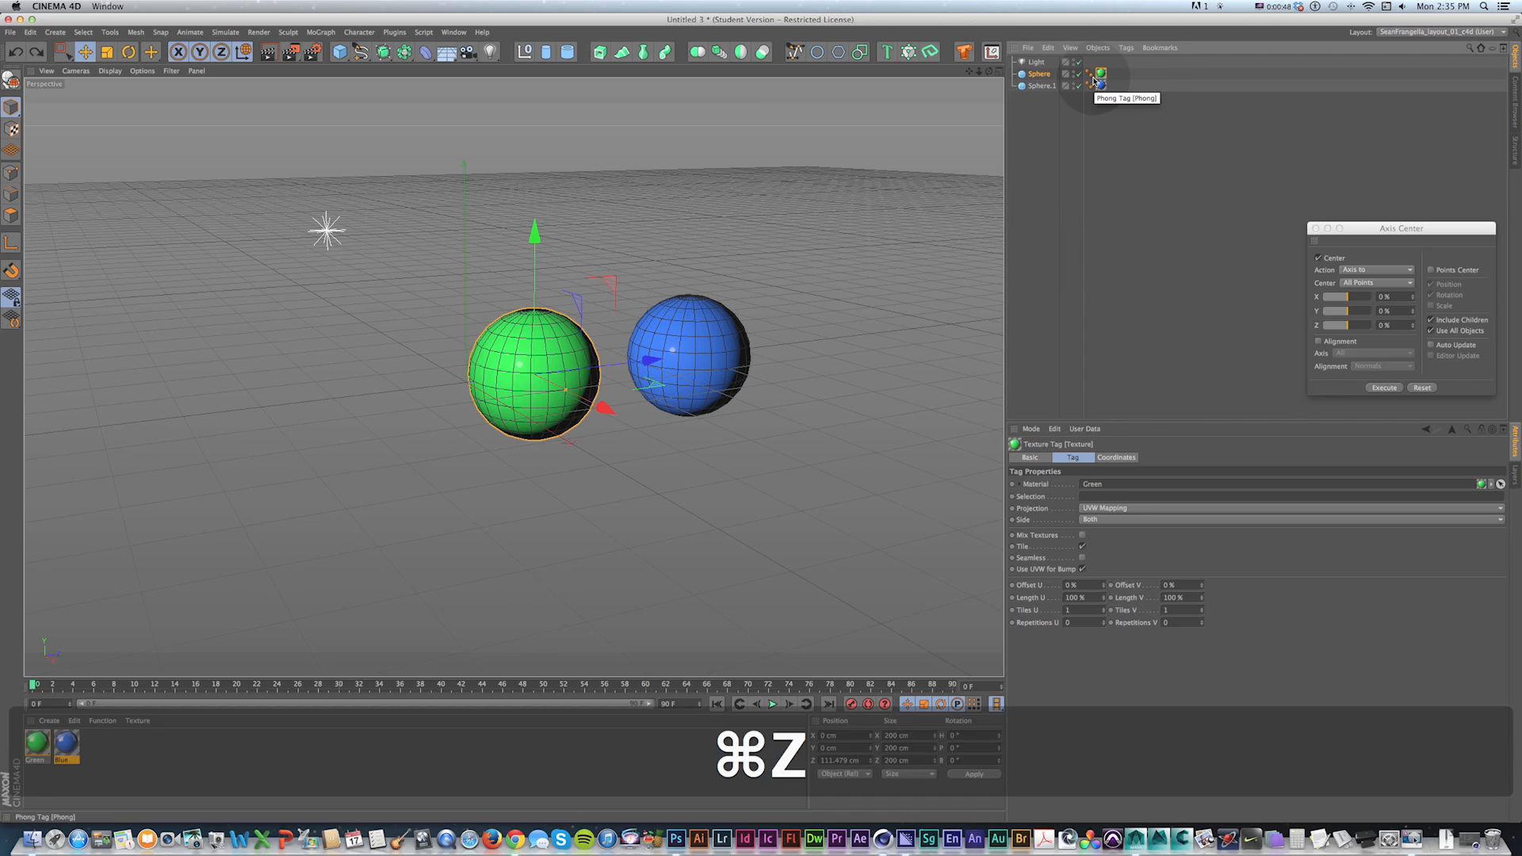
Step: Try transferring the Blue tag to the green sphere after deleting its Green tag, and restore the Green material
{"action": "left_click_drag", "start_coordinate": [1101, 72], "coordinate": [1104, 75]}
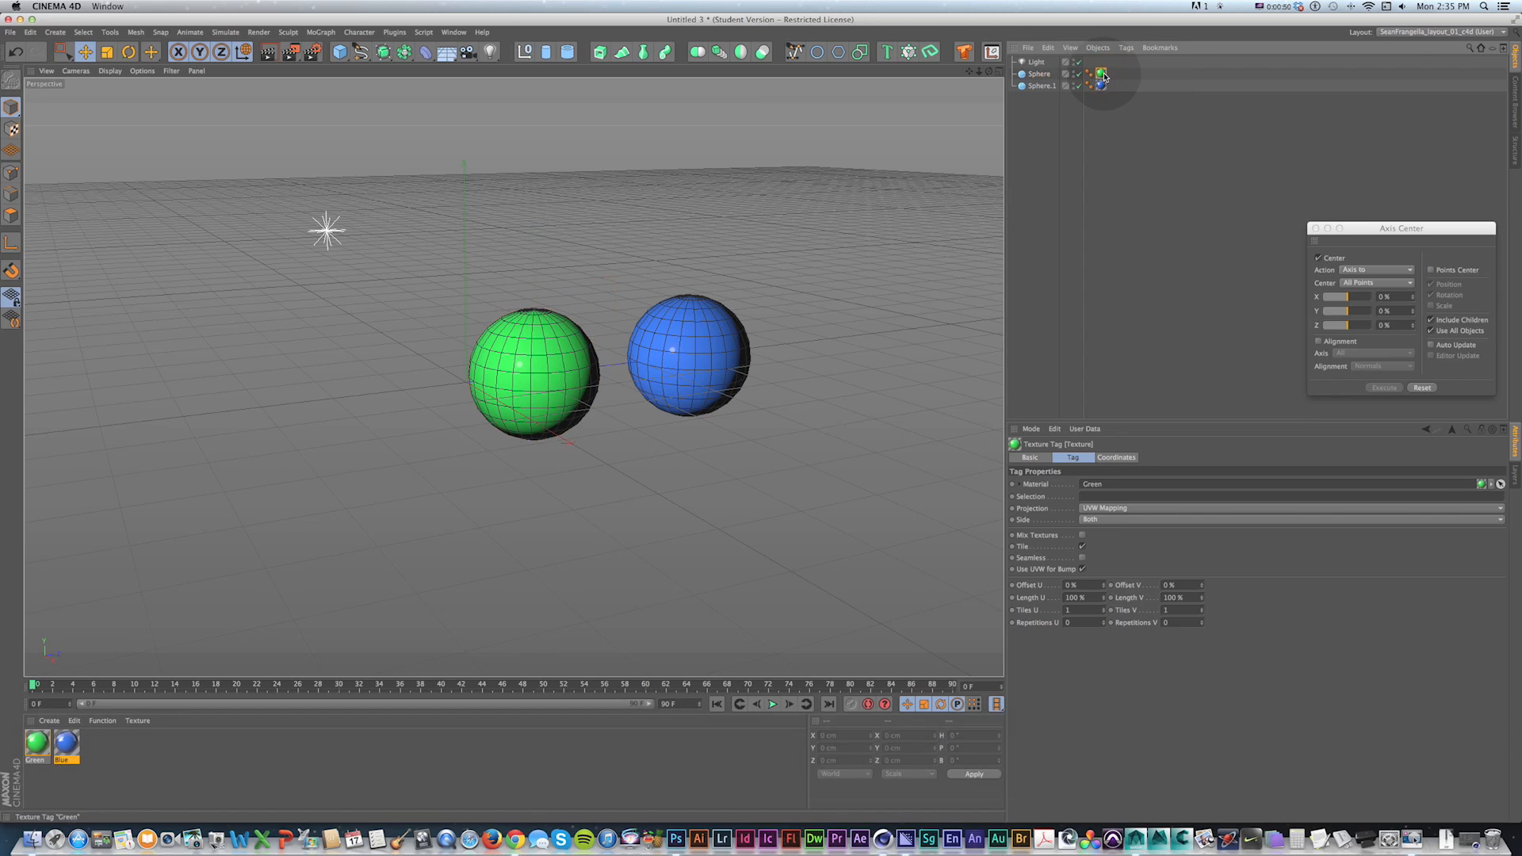
{"action": "key", "text": "Delete"}
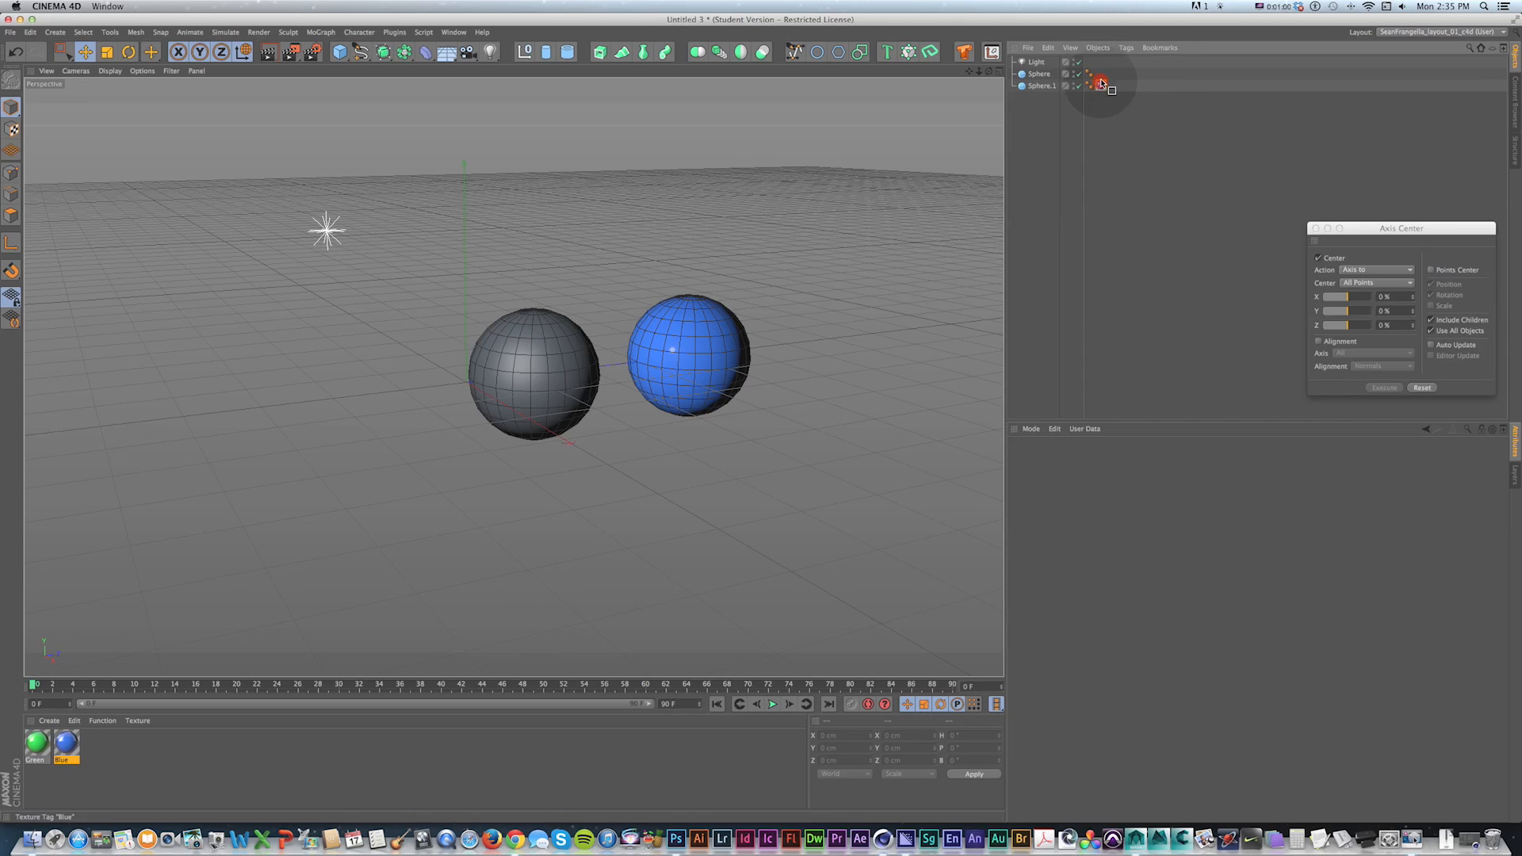
{"action": "left_click_drag", "start_coordinate": [1102, 77], "coordinate": [1103, 77], "text": "super"}
{"action": "key", "text": "super+z"}
{"action": "left_click_drag", "start_coordinate": [35, 744], "coordinate": [1036, 73]}
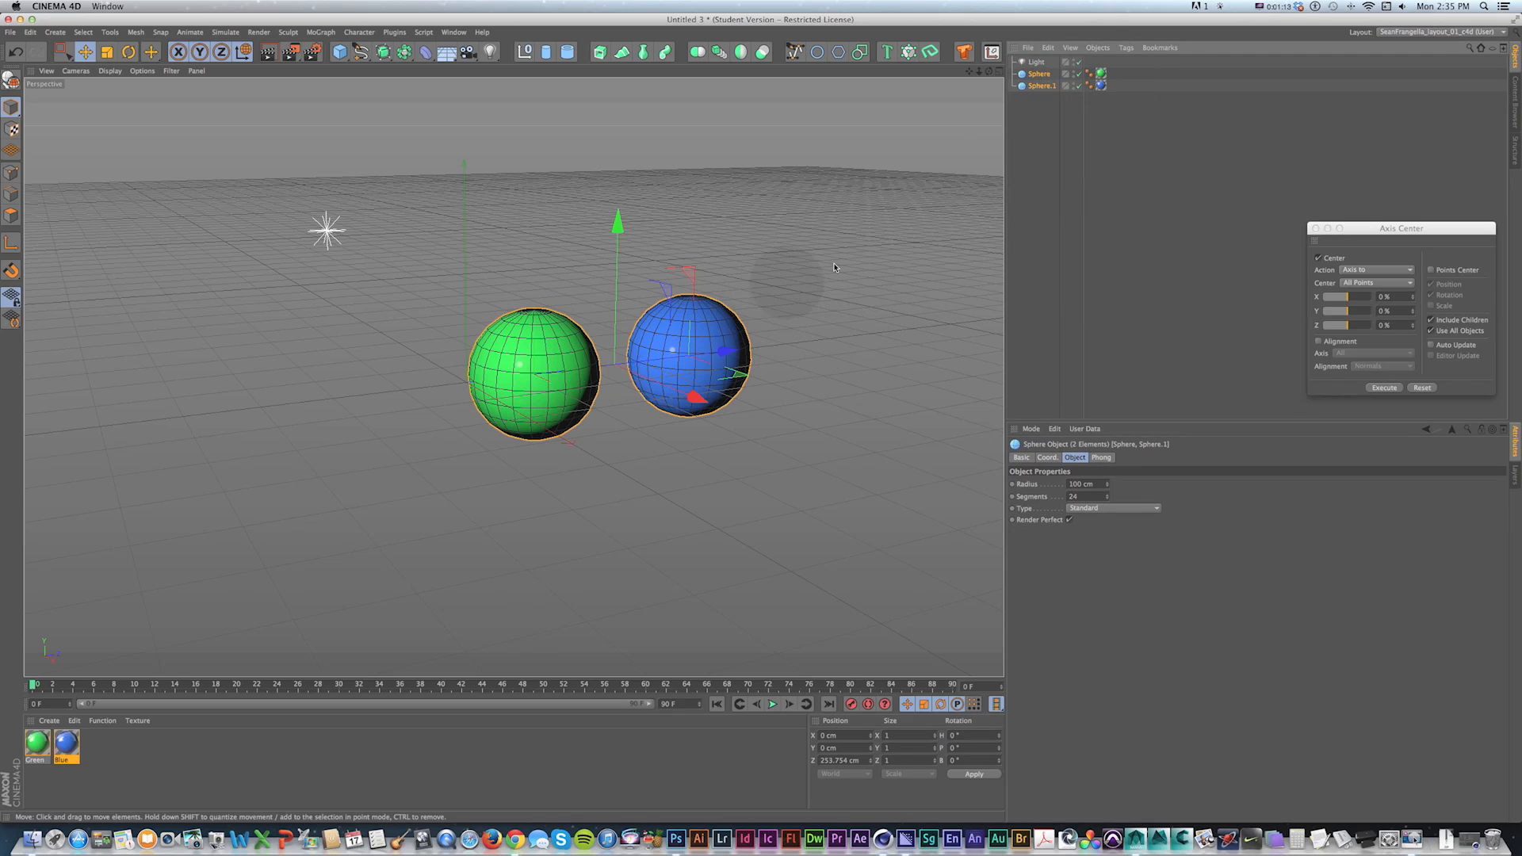
Step: Duplicate both spheres together and move the copies about 405 cm along the X axis
{"action": "left_click_drag", "start_coordinate": [1052, 111], "coordinate": [1036, 74]}
{"action": "key", "text": "super+c"}
{"action": "key", "text": "super+v"}
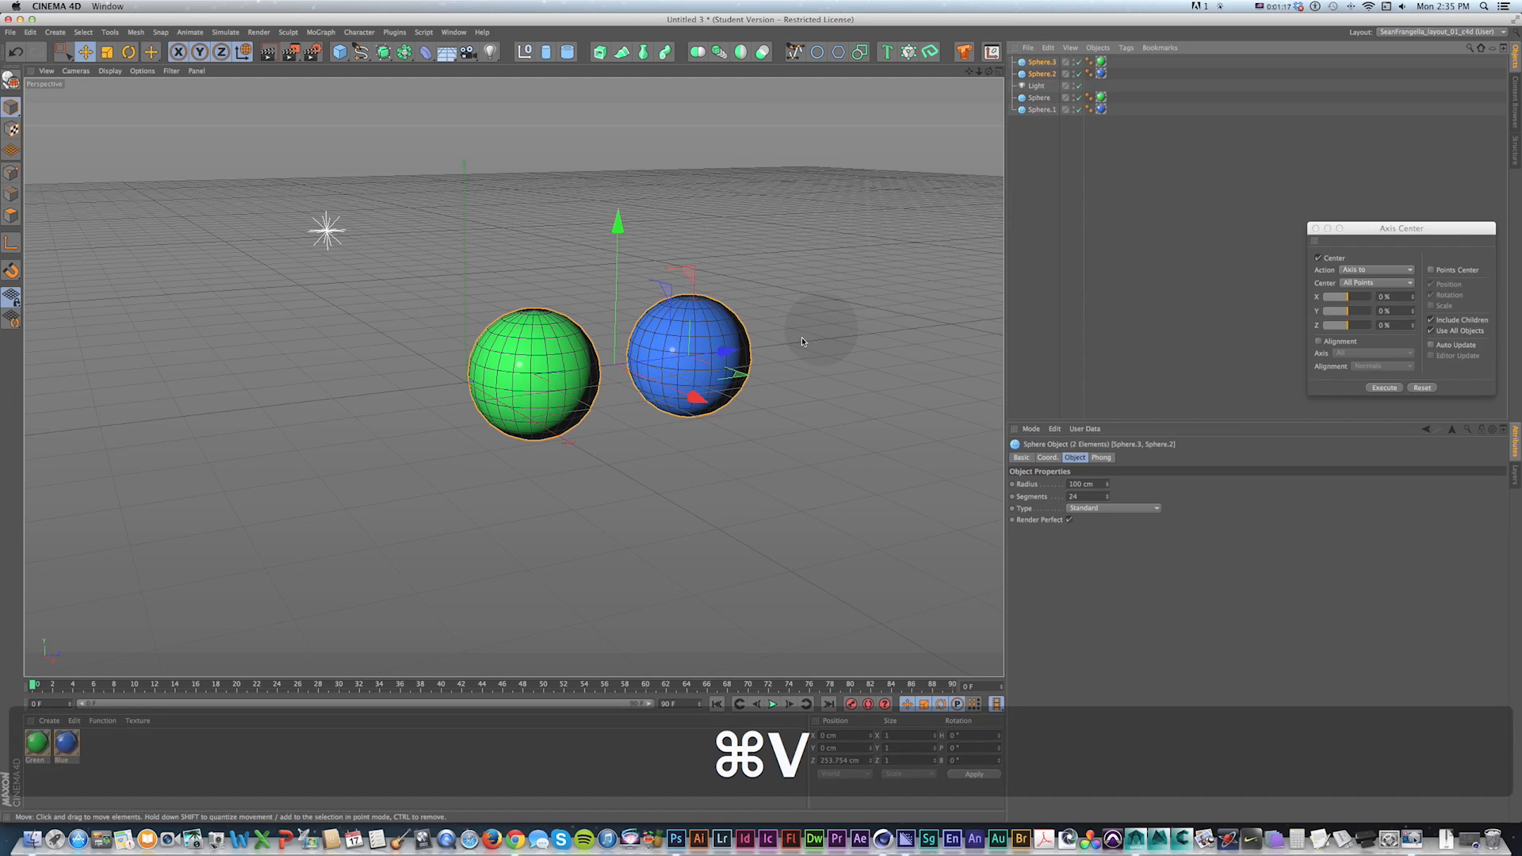
{"action": "left_click_drag", "start_coordinate": [698, 396], "coordinate": [765, 417]}
Step: Switch to Photoshop and reposition the Untitled-1 logo document window
{"action": "key", "text": "super+Tab"}
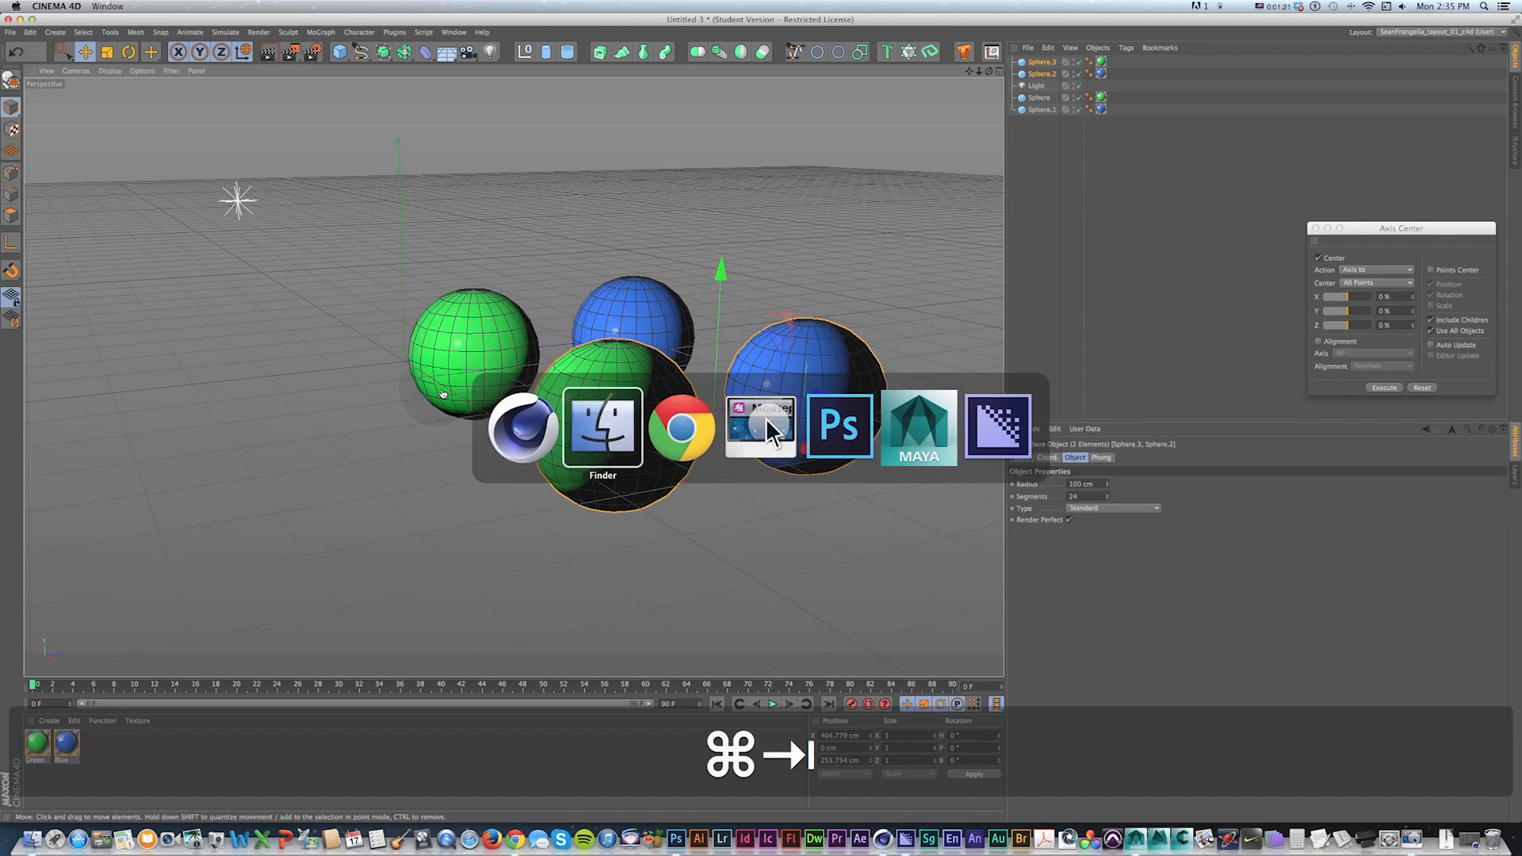
{"action": "key", "text": "super+Tab"}
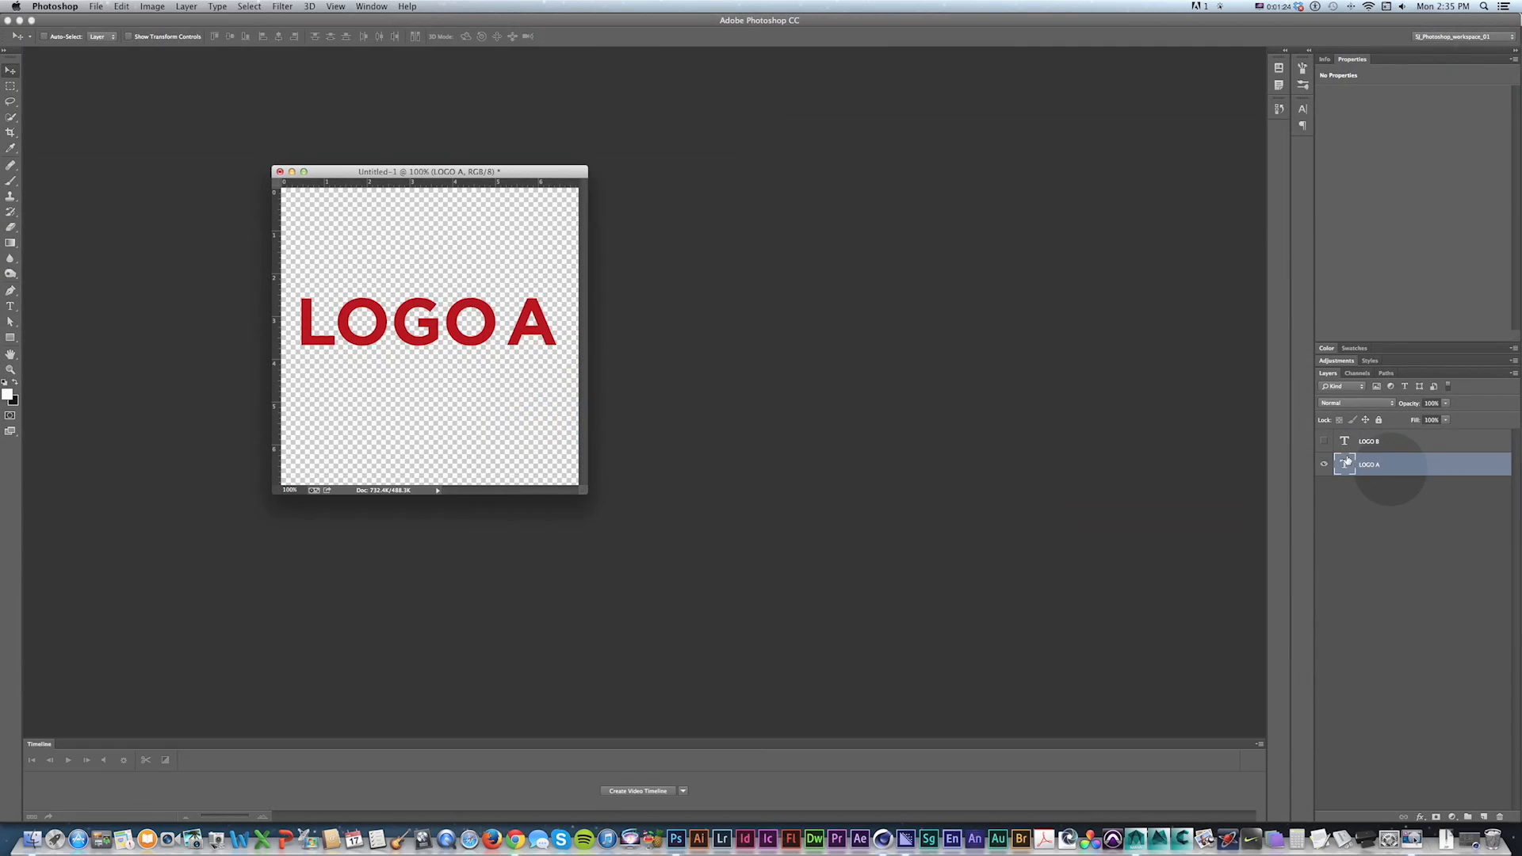
{"action": "left_click_drag", "start_coordinate": [412, 178], "coordinate": [441, 177]}
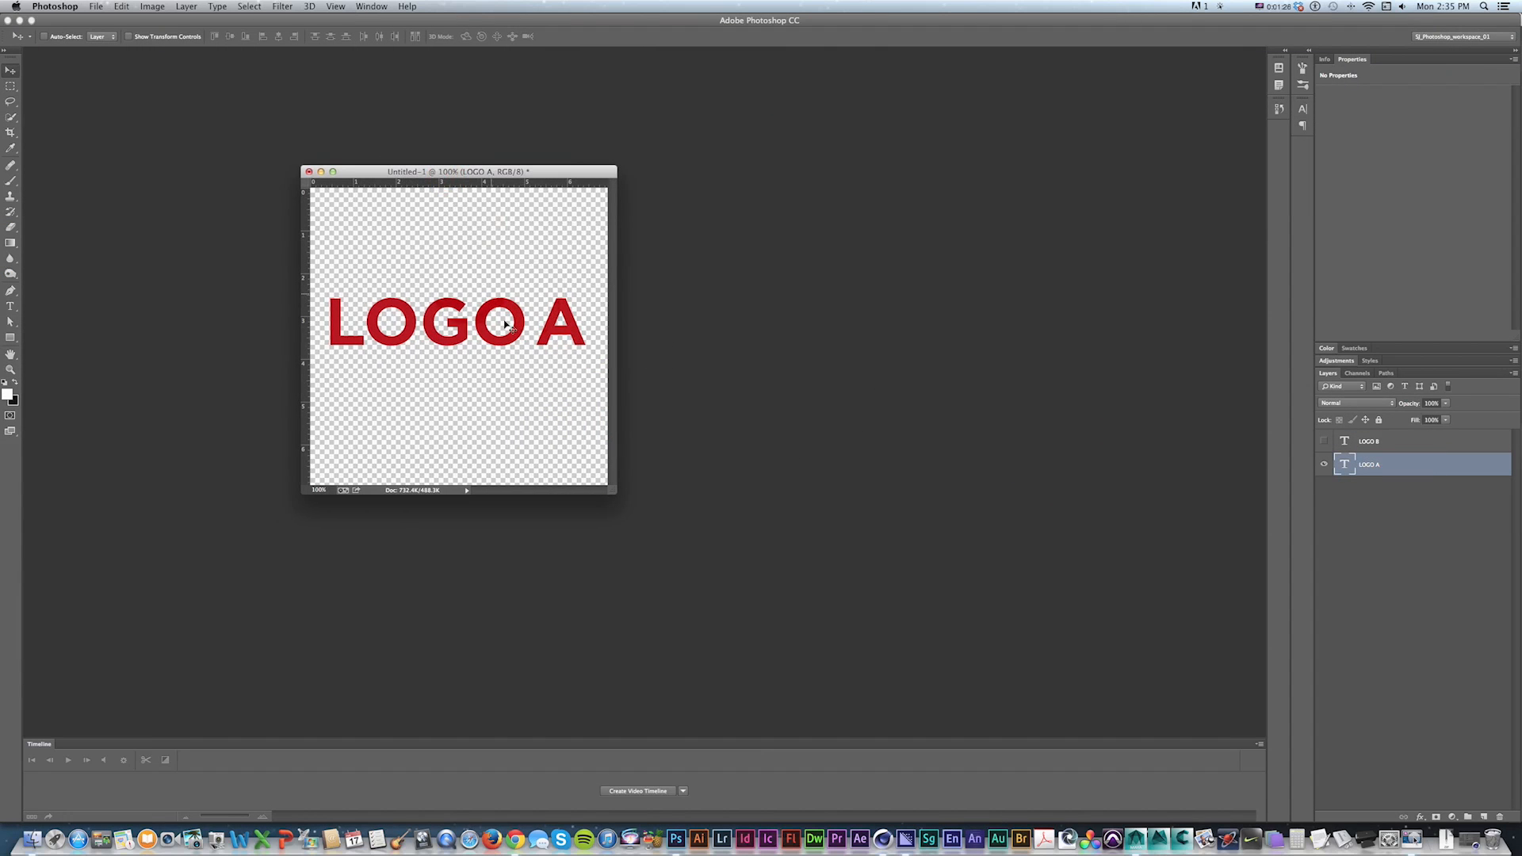
Step: Compare the LOGO A and LOGO B layers by swapping their visibility, leaving only LOGO A shown
{"action": "left_click", "coordinate": [1323, 465]}
{"action": "left_click", "coordinate": [1323, 441]}
{"action": "left_click", "coordinate": [1322, 441]}
{"action": "left_click", "coordinate": [1323, 464]}
{"action": "key", "text": "v"}
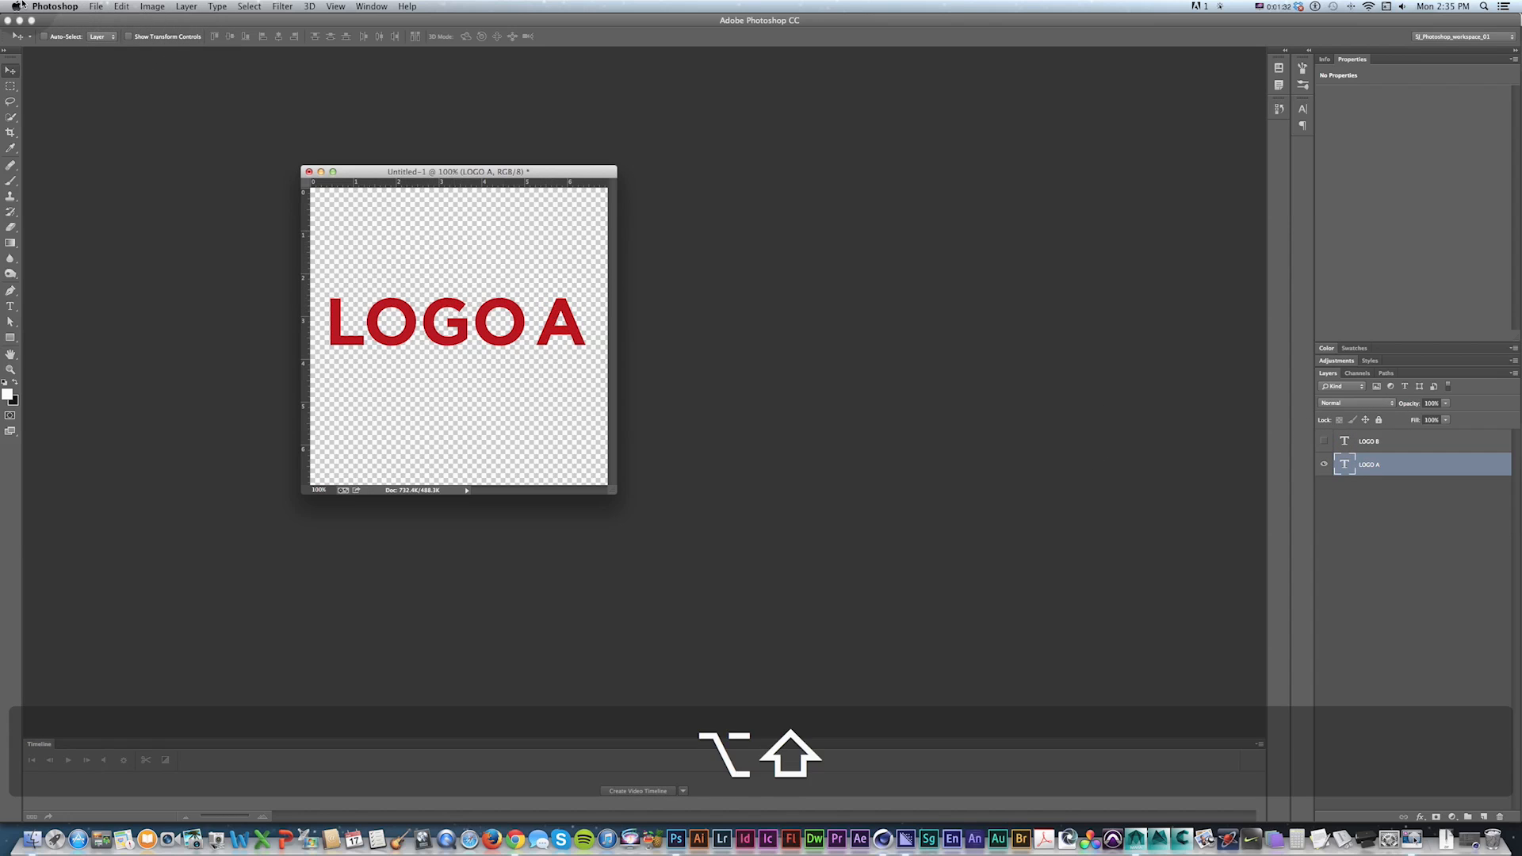
Step: Export the LOGO A artwork for the web as a transparent 500 by 500 px PNG-24
{"action": "left_click", "coordinate": [97, 6], "text": "alt+shift"}
{"action": "left_click", "coordinate": [97, 6]}
{"action": "key", "text": "alt+shift+super+s"}
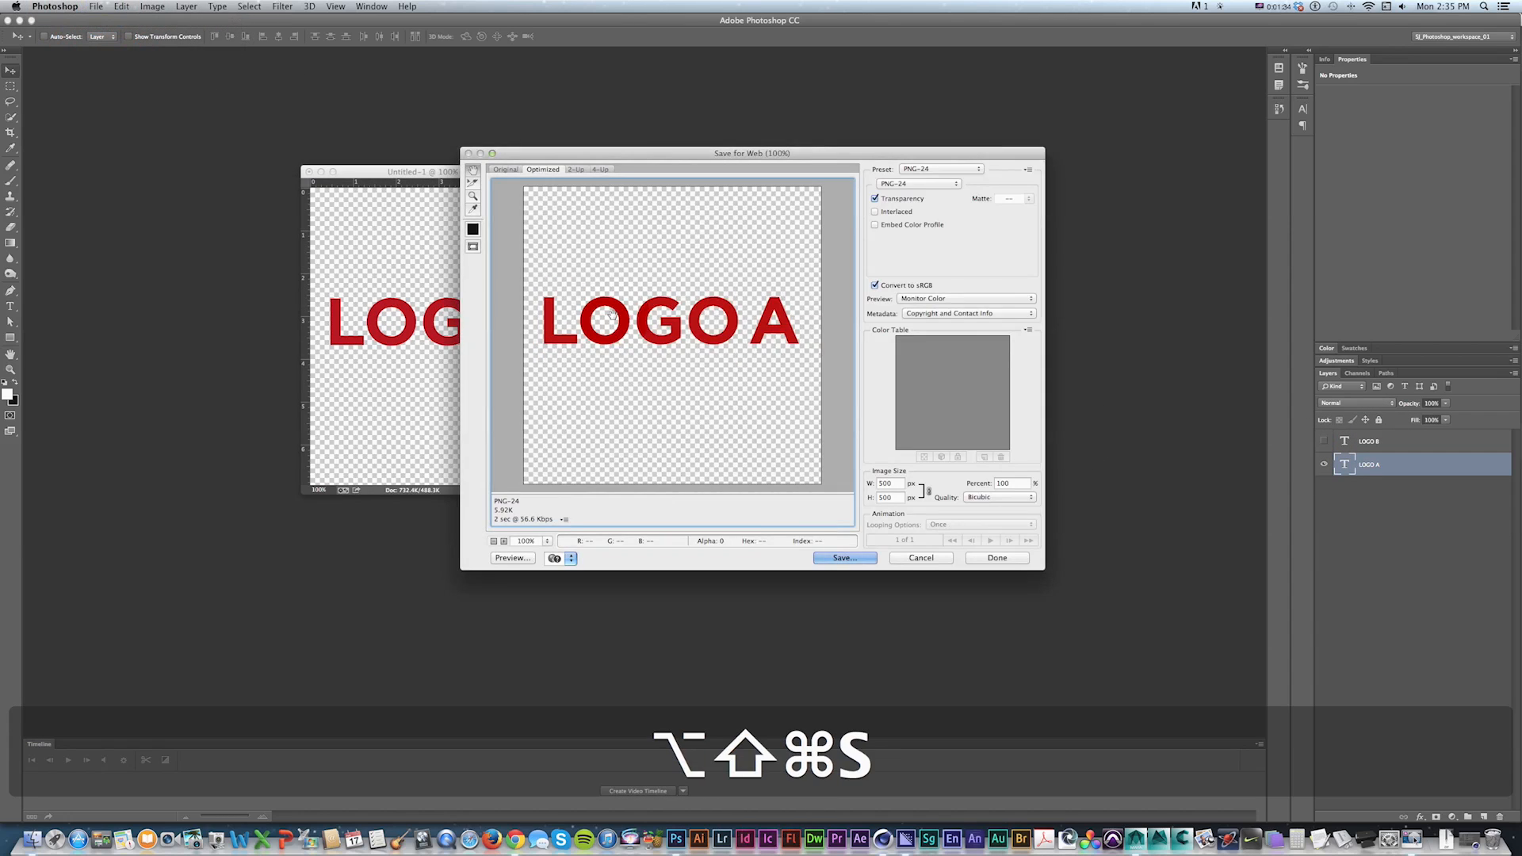
{"action": "left_click", "coordinate": [835, 563]}
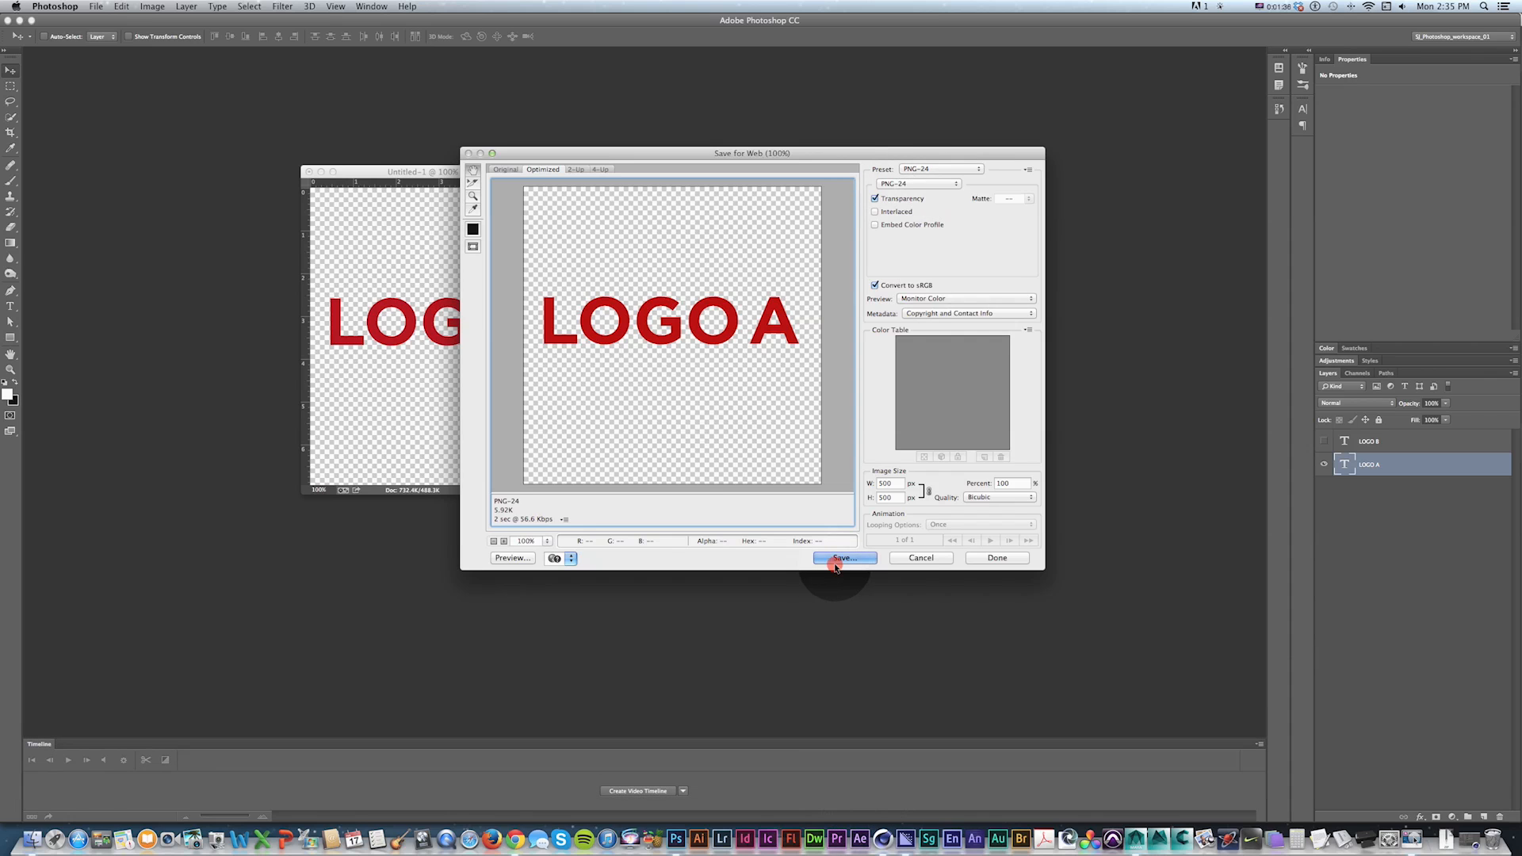
{"action": "key", "text": "Return"}
Step: Hide the LOGO A layer, show LOGO B, and export it for the web as a transparent PNG-24
{"action": "left_click", "coordinate": [1324, 464]}
{"action": "left_click", "coordinate": [1324, 441]}
{"action": "key", "text": "alt+shift+super+s"}
{"action": "key", "text": "Return"}
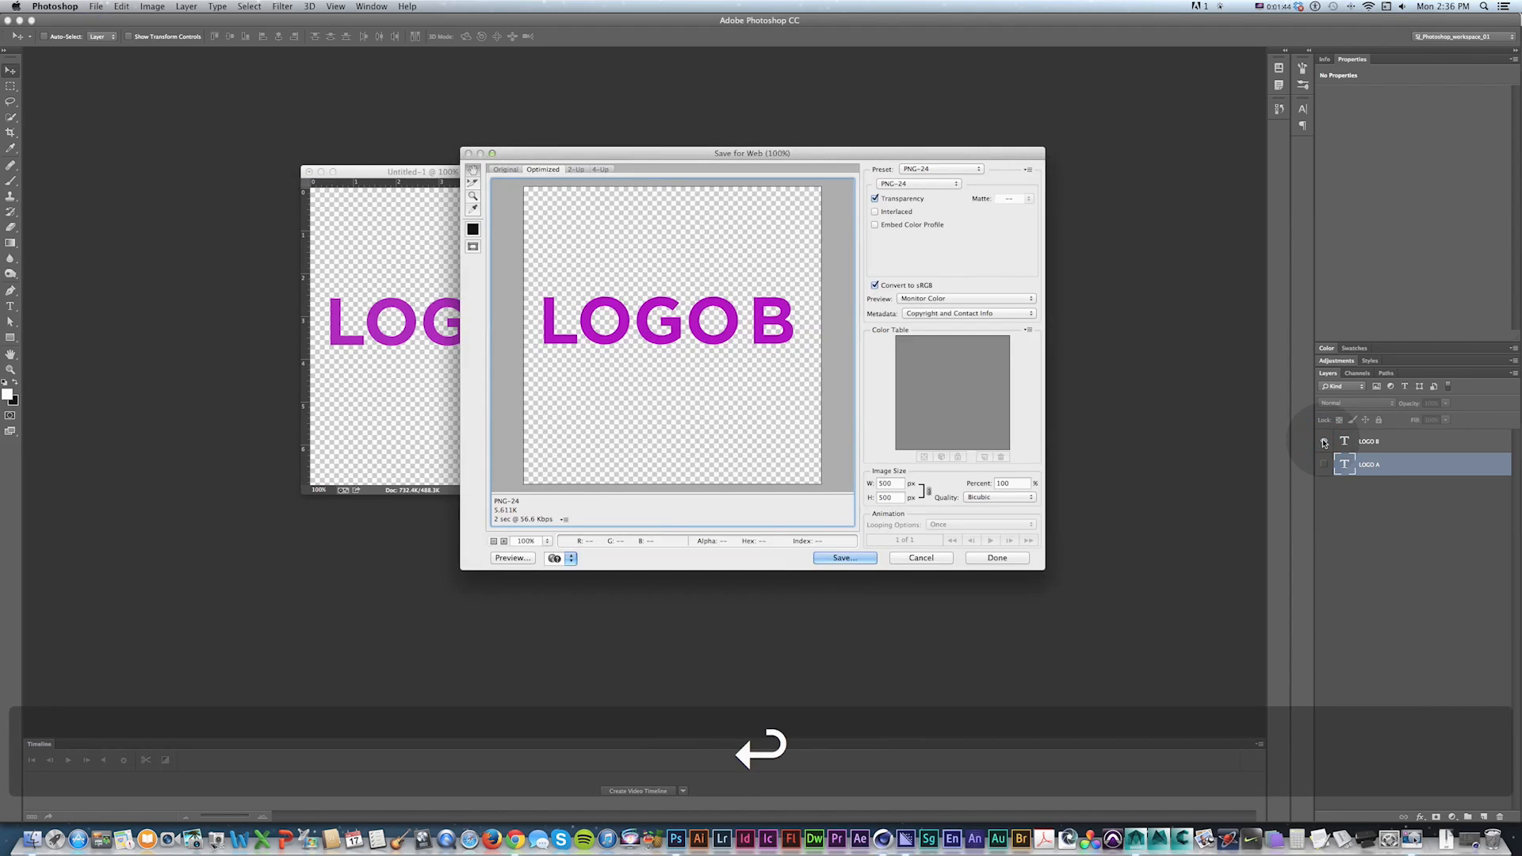
{"action": "key", "text": "Return"}
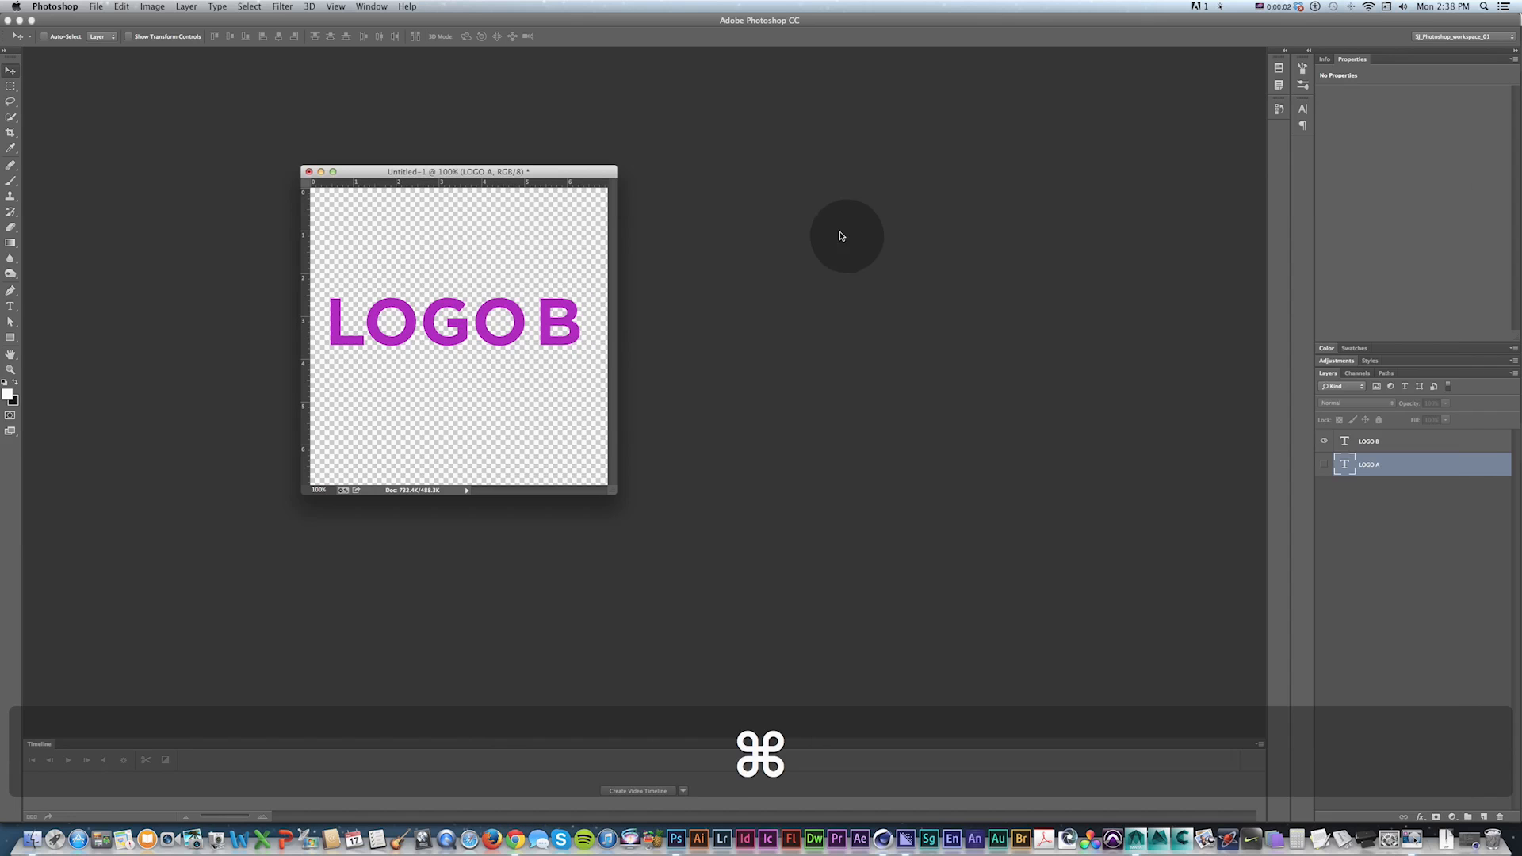
Step: Switch to CINEMA 4D and select the front green sphere, Sphere.3
{"action": "key", "text": "super+Tab"}
{"action": "key", "text": "super+Tab"}
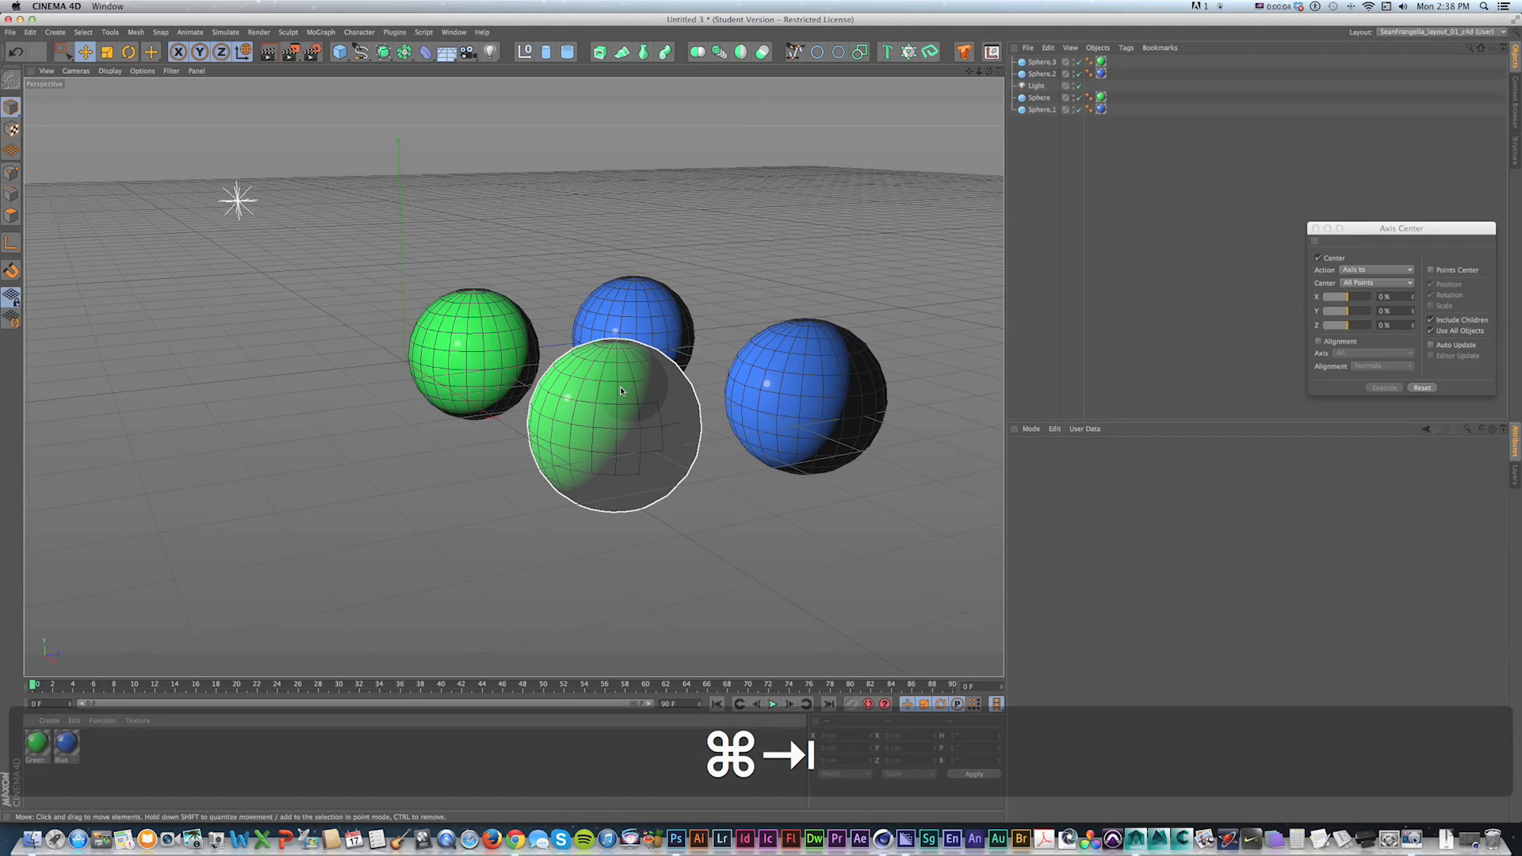
{"action": "left_click", "coordinate": [1039, 63]}
{"action": "left_click", "coordinate": [1037, 74]}
{"action": "left_click", "coordinate": [1039, 62]}
Step: Duplicate the Blue material and rename the copy Logo A
{"action": "left_click", "coordinate": [193, 766]}
{"action": "left_click", "coordinate": [72, 745]}
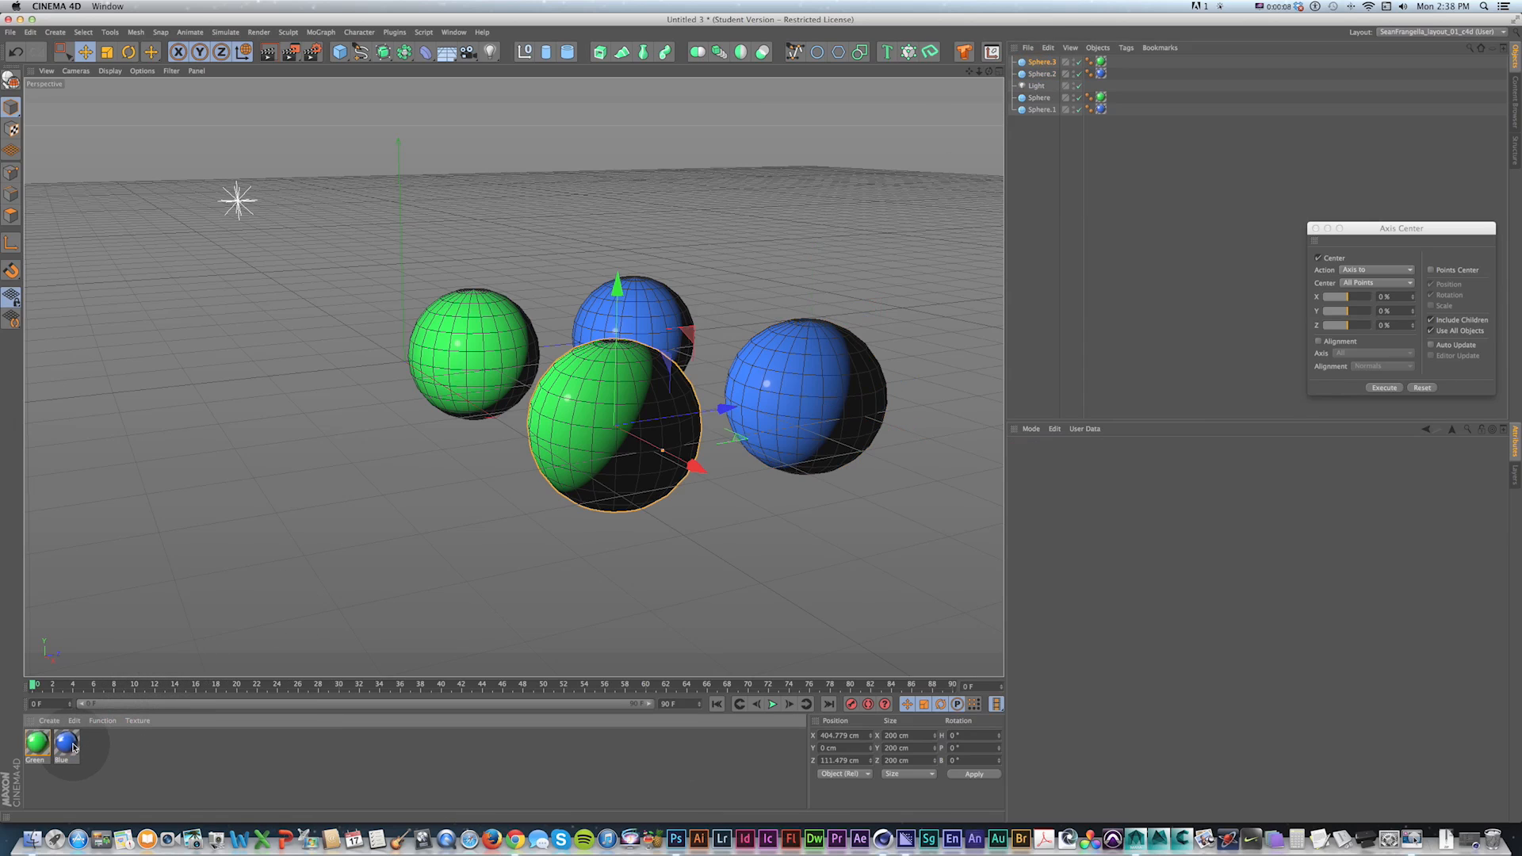
{"action": "left_click_drag", "start_coordinate": [69, 750], "coordinate": [95, 752], "text": "super"}
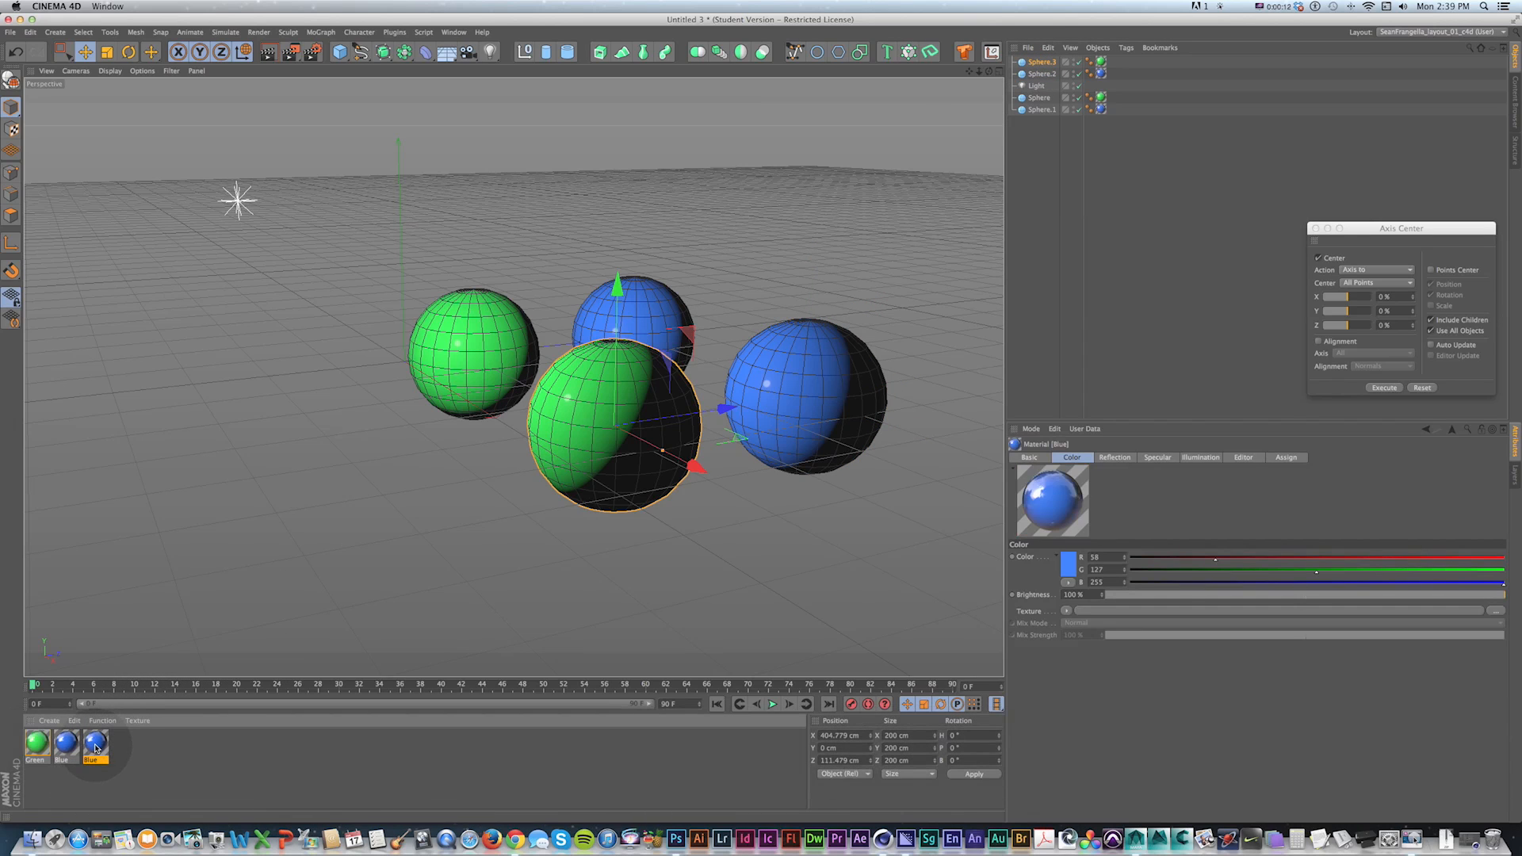
{"action": "double_click", "coordinate": [95, 745]}
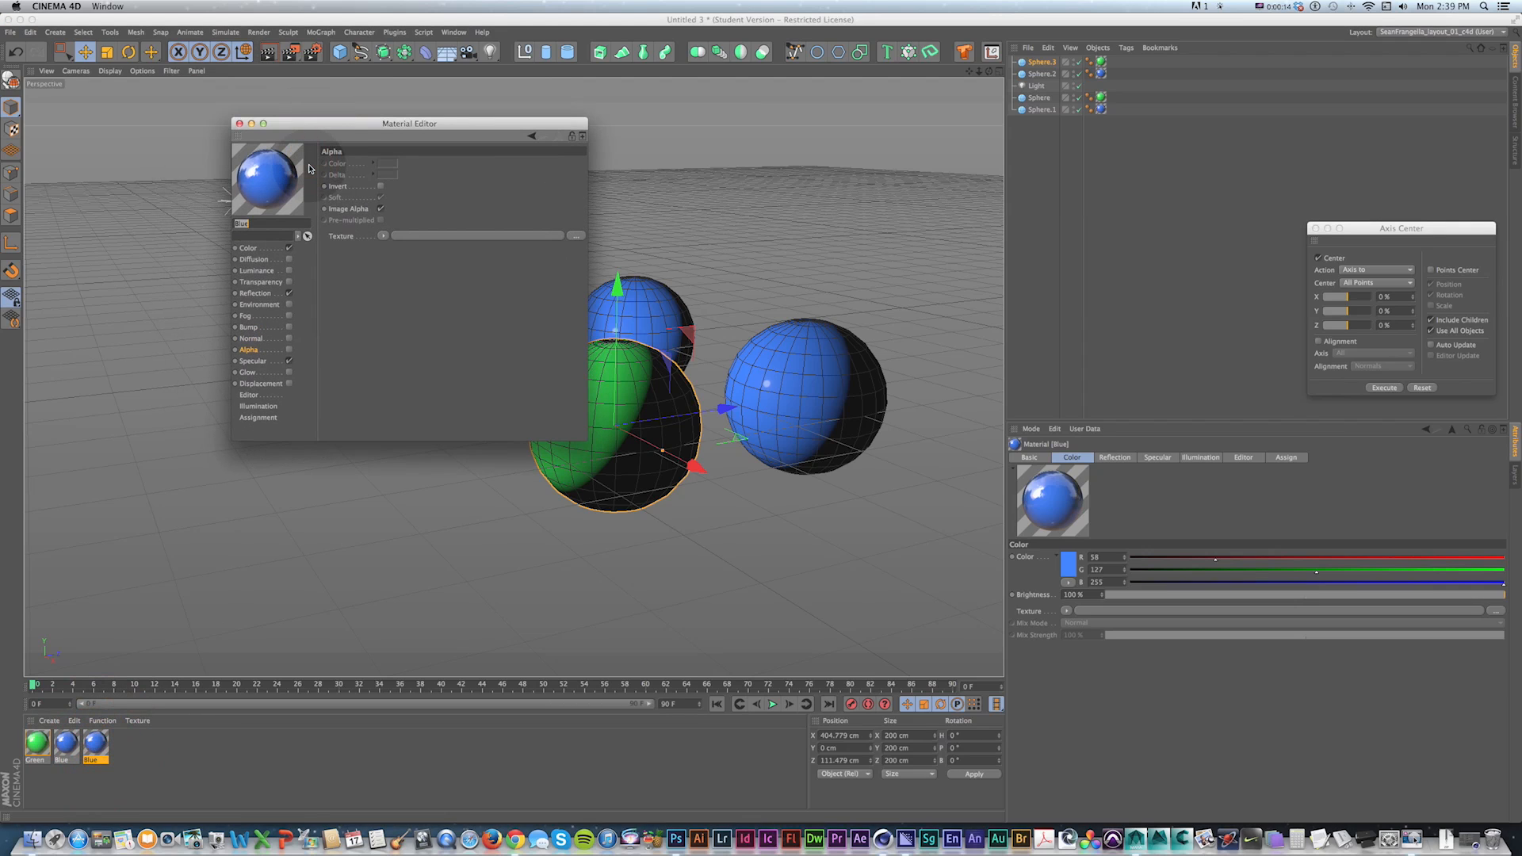
{"action": "type", "text": "Logo A"}
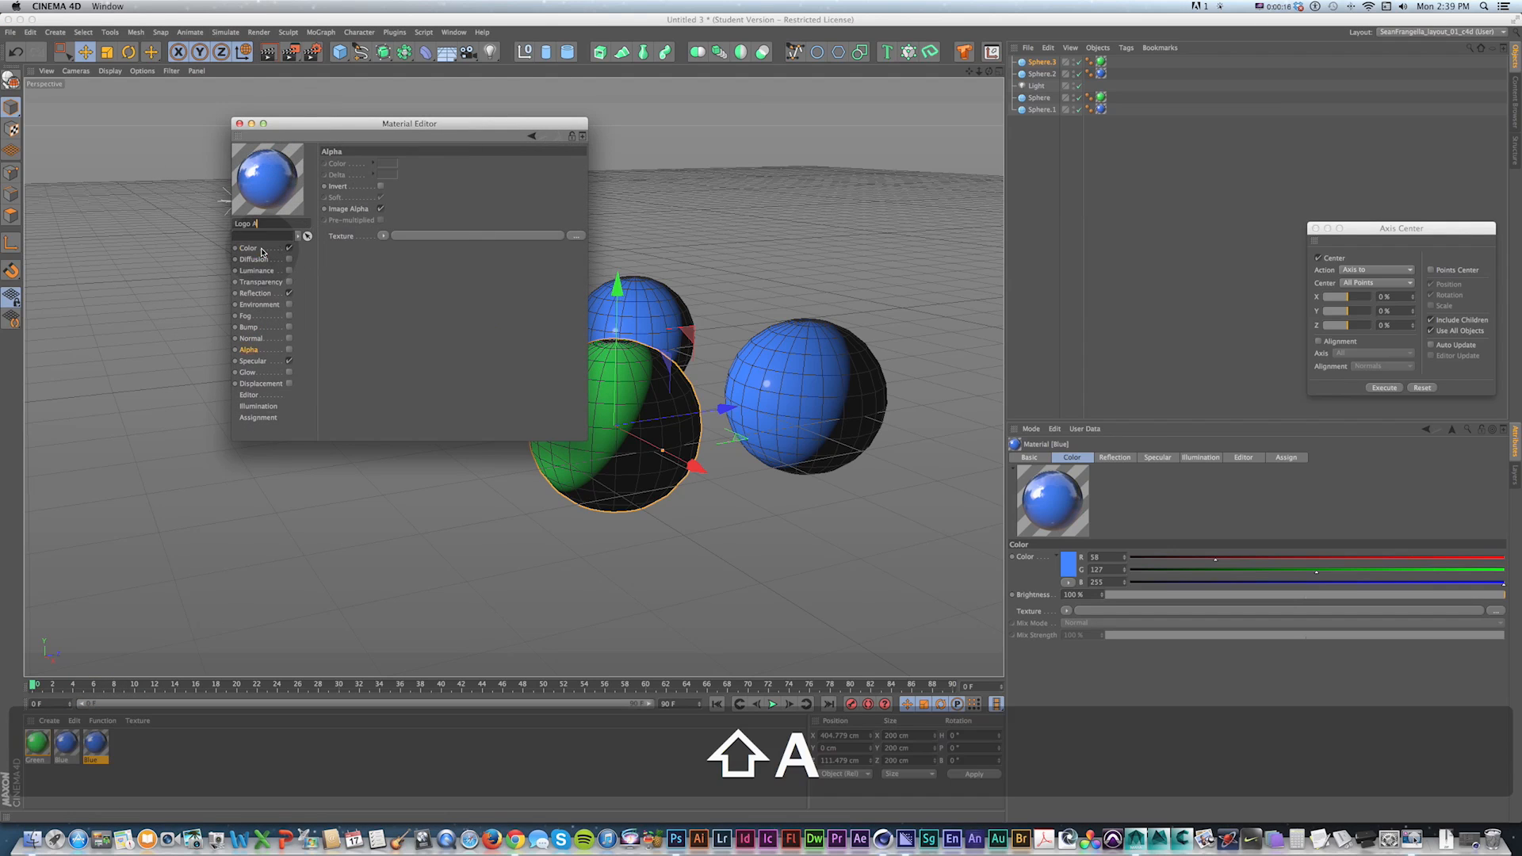
Step: Load logo_A.png as the color texture of the Logo A material
{"action": "left_click", "coordinate": [248, 248]}
{"action": "left_click", "coordinate": [575, 218]}
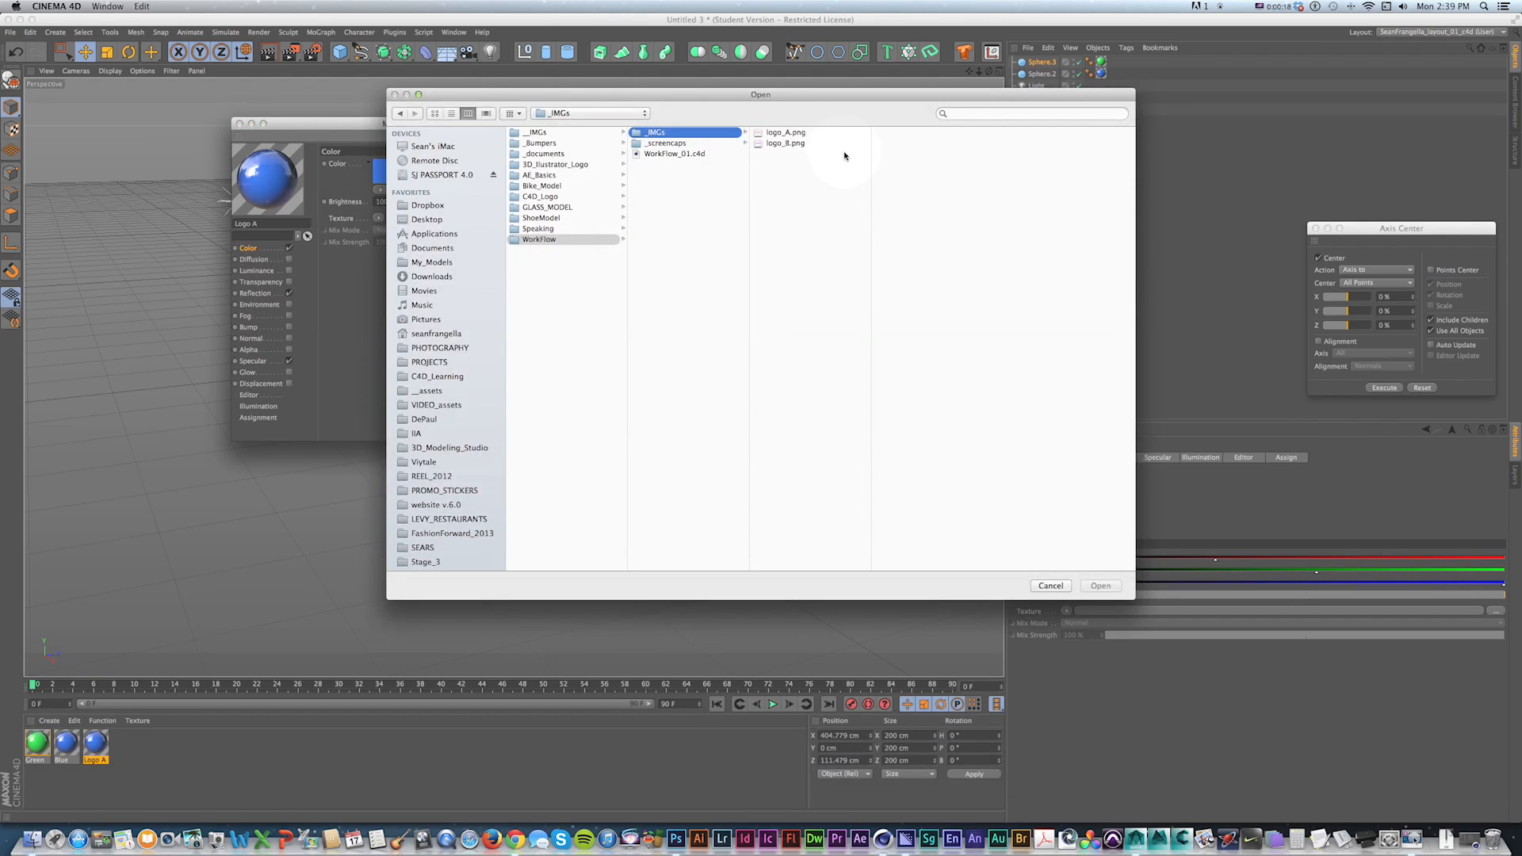
{"action": "left_click", "coordinate": [788, 132]}
{"action": "key", "text": "Return"}
{"action": "left_click", "coordinate": [793, 272]}
Step: Enable the Logo A material's alpha channel with logo_A.png as its texture, and close the material editor
{"action": "left_click", "coordinate": [288, 349]}
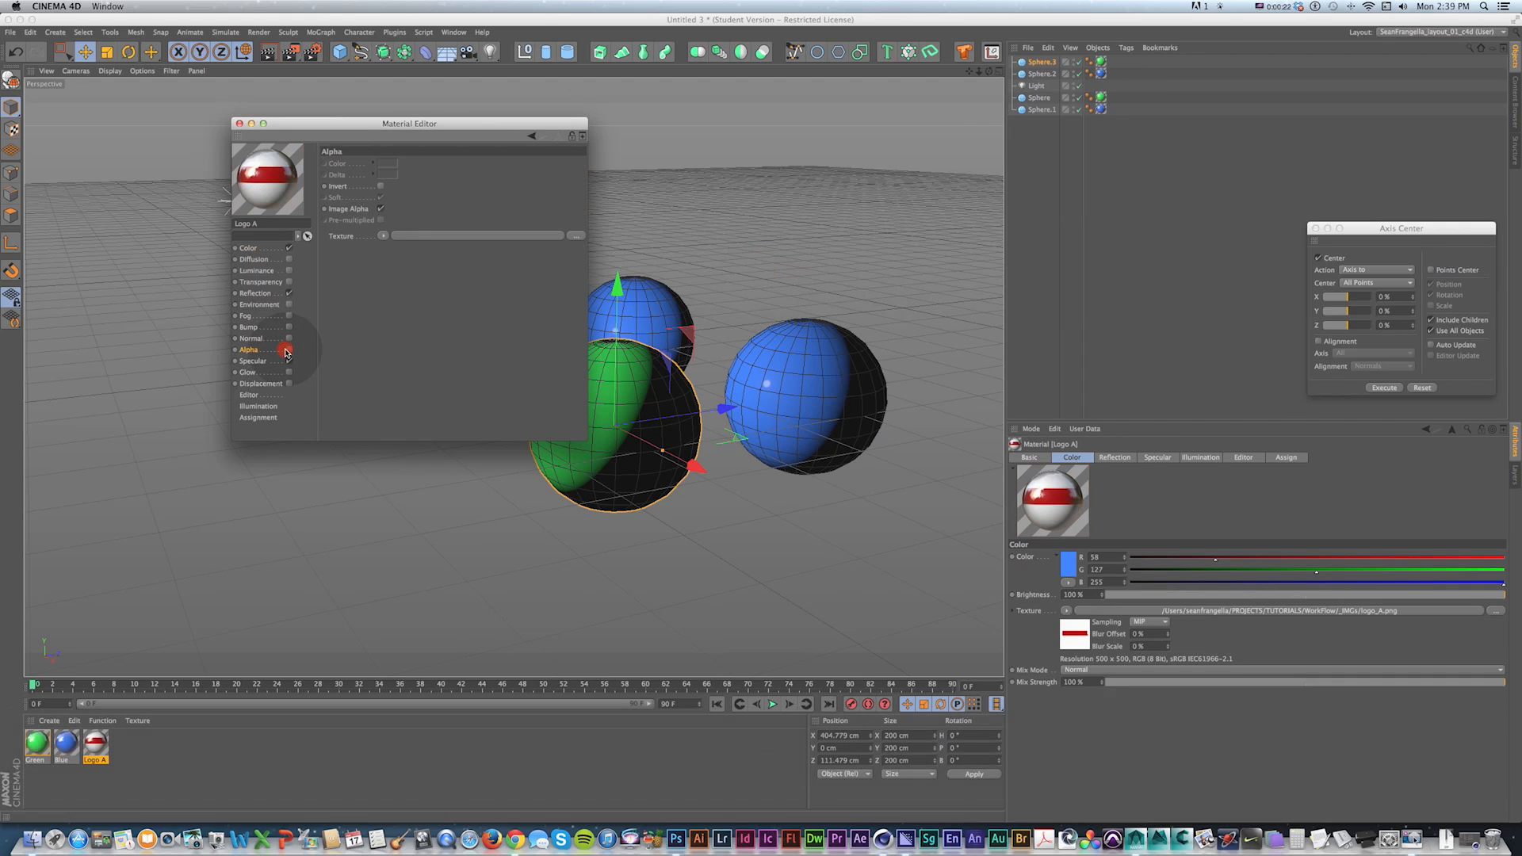
{"action": "left_click", "coordinate": [578, 238]}
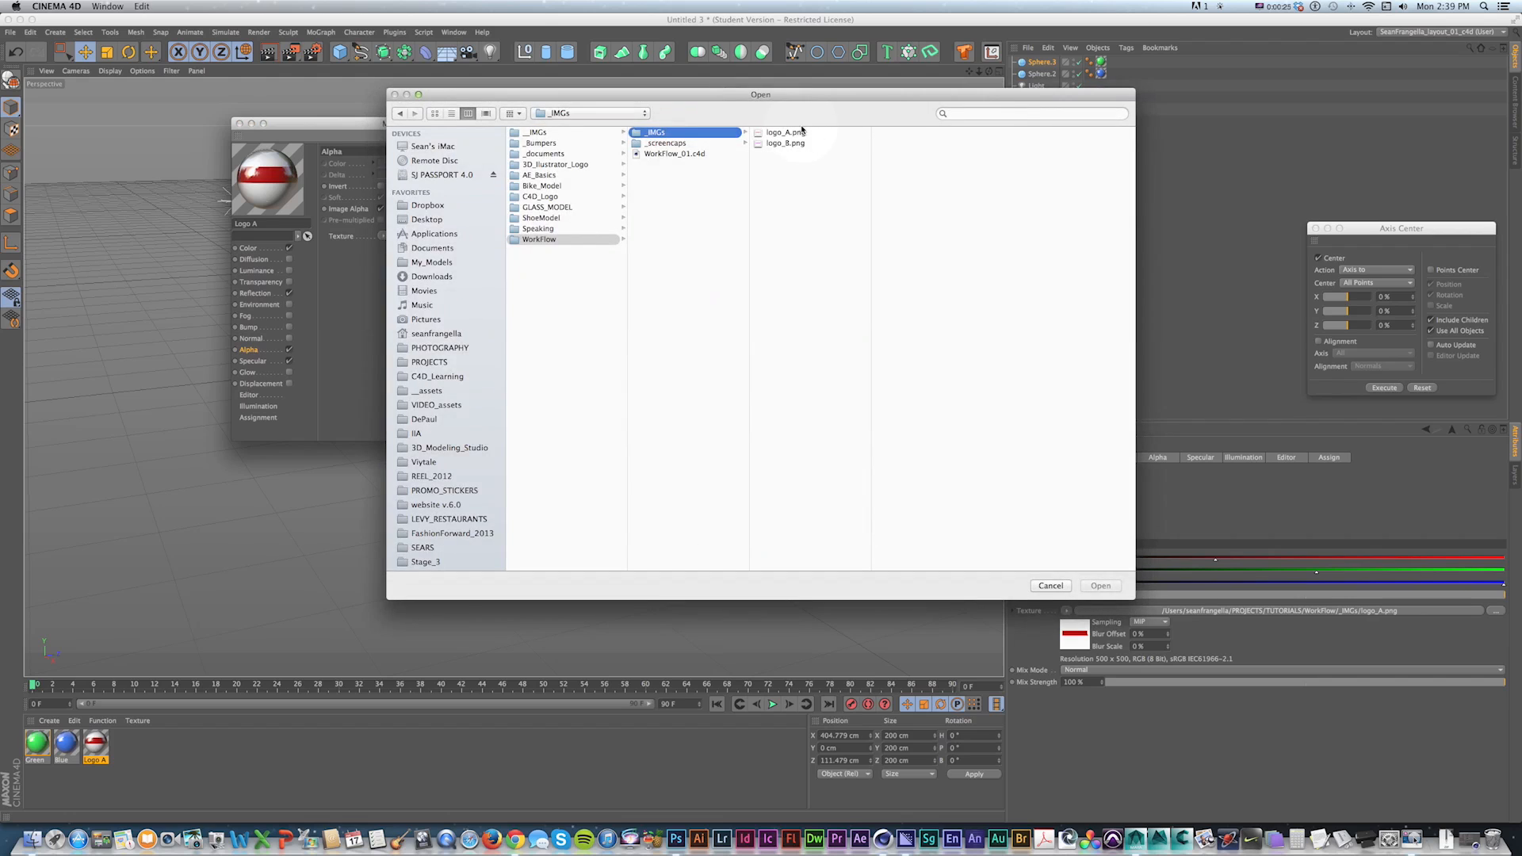
{"action": "left_click", "coordinate": [800, 133]}
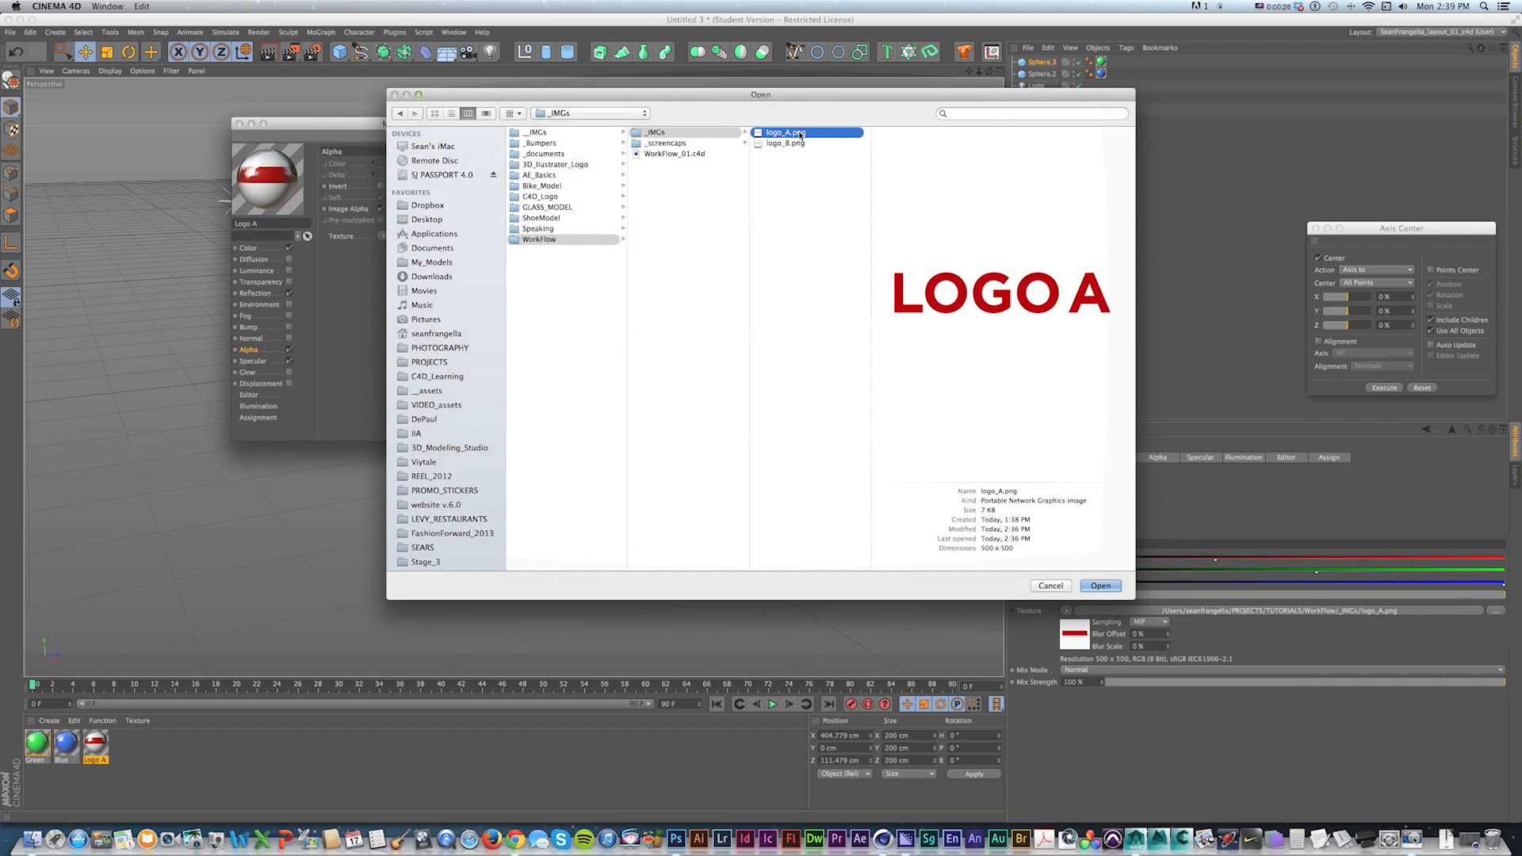
{"action": "key", "text": "Return"}
{"action": "left_click", "coordinate": [793, 270]}
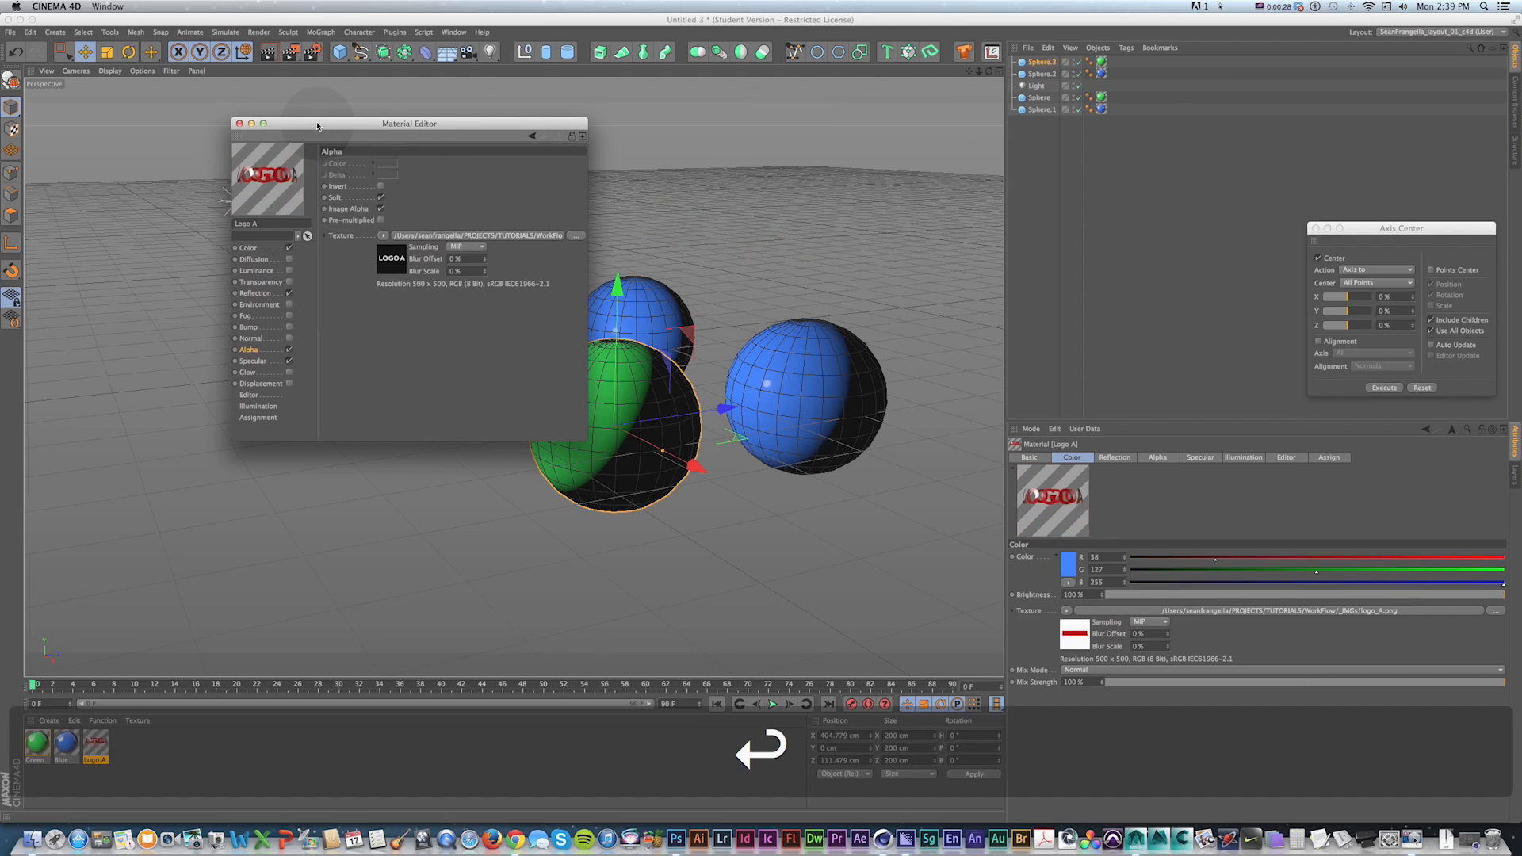
{"action": "left_click", "coordinate": [240, 123]}
Step: Apply the Logo A material to the front green sphere and move the light so it illuminates the spheres' front
{"action": "left_click_drag", "start_coordinate": [96, 739], "coordinate": [604, 422]}
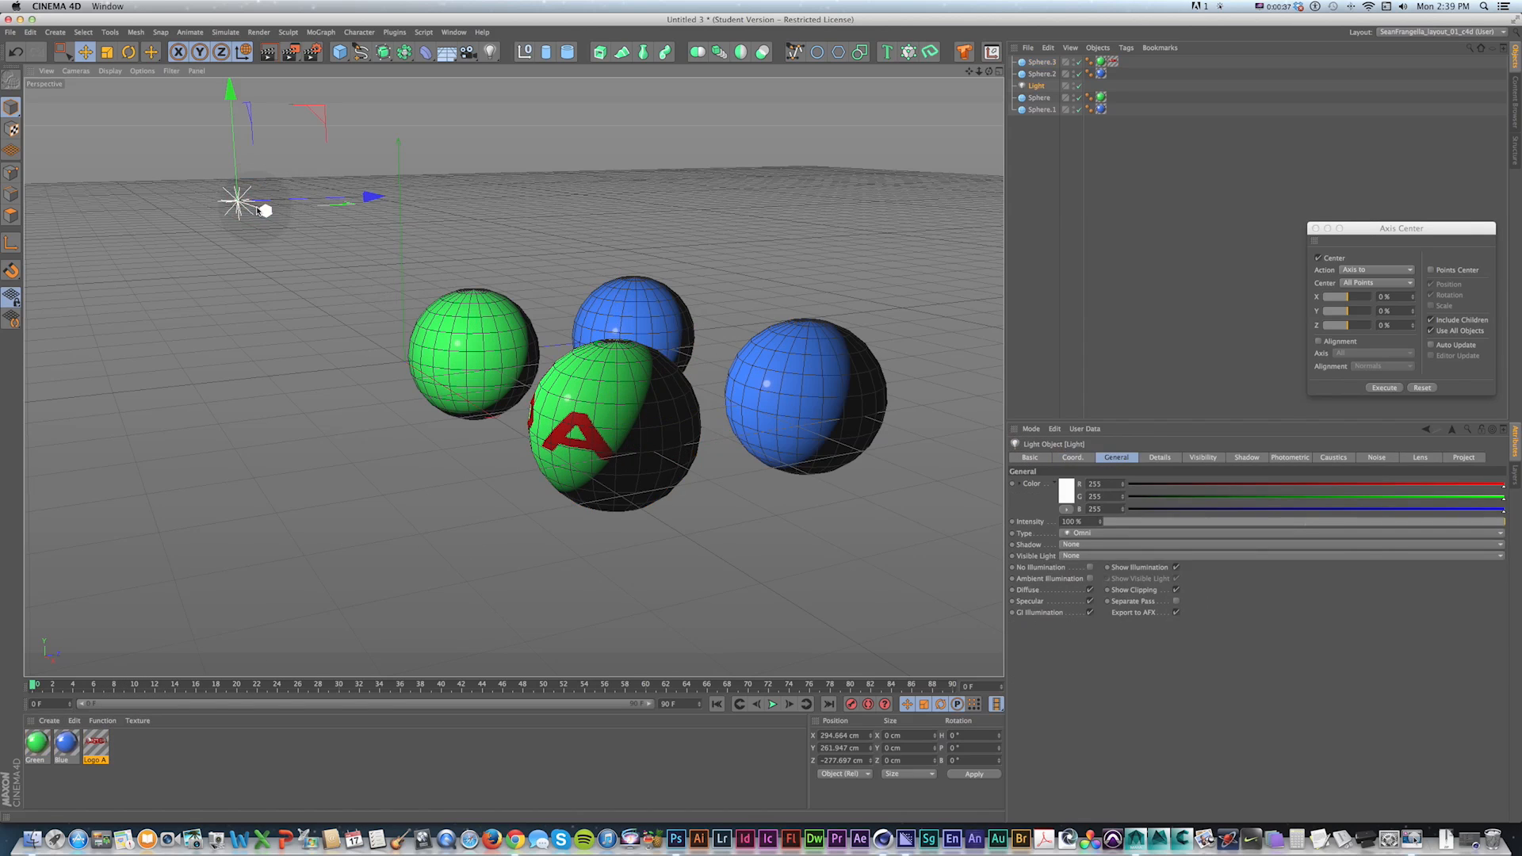
{"action": "left_click_drag", "start_coordinate": [264, 210], "coordinate": [434, 271]}
{"action": "left_click", "coordinate": [674, 468]}
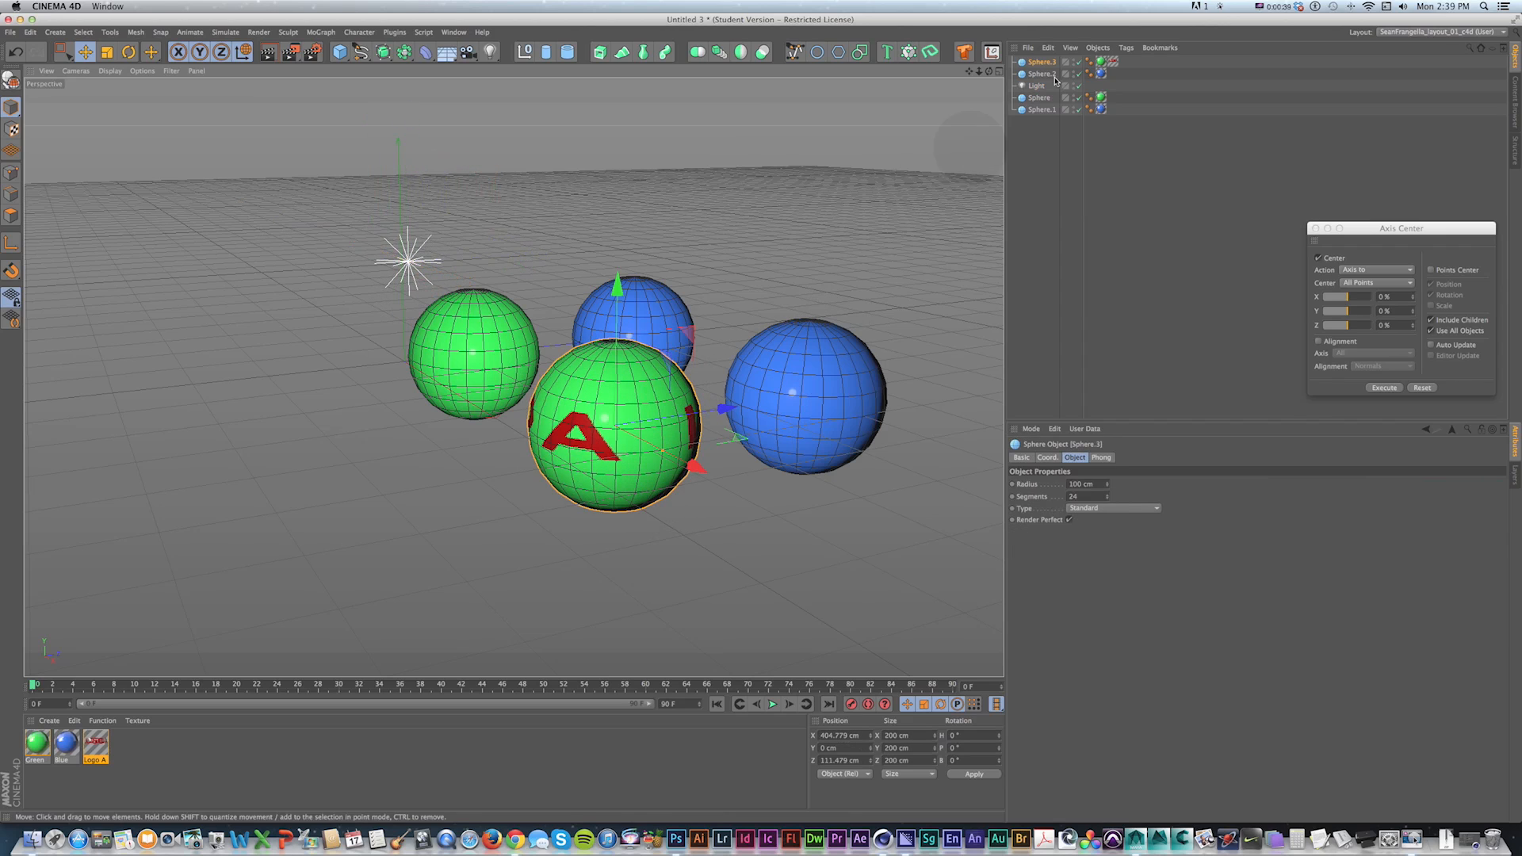
Step: Set the projection of Sphere.3's Logo A texture tag to Spherical
{"action": "left_click", "coordinate": [1113, 61]}
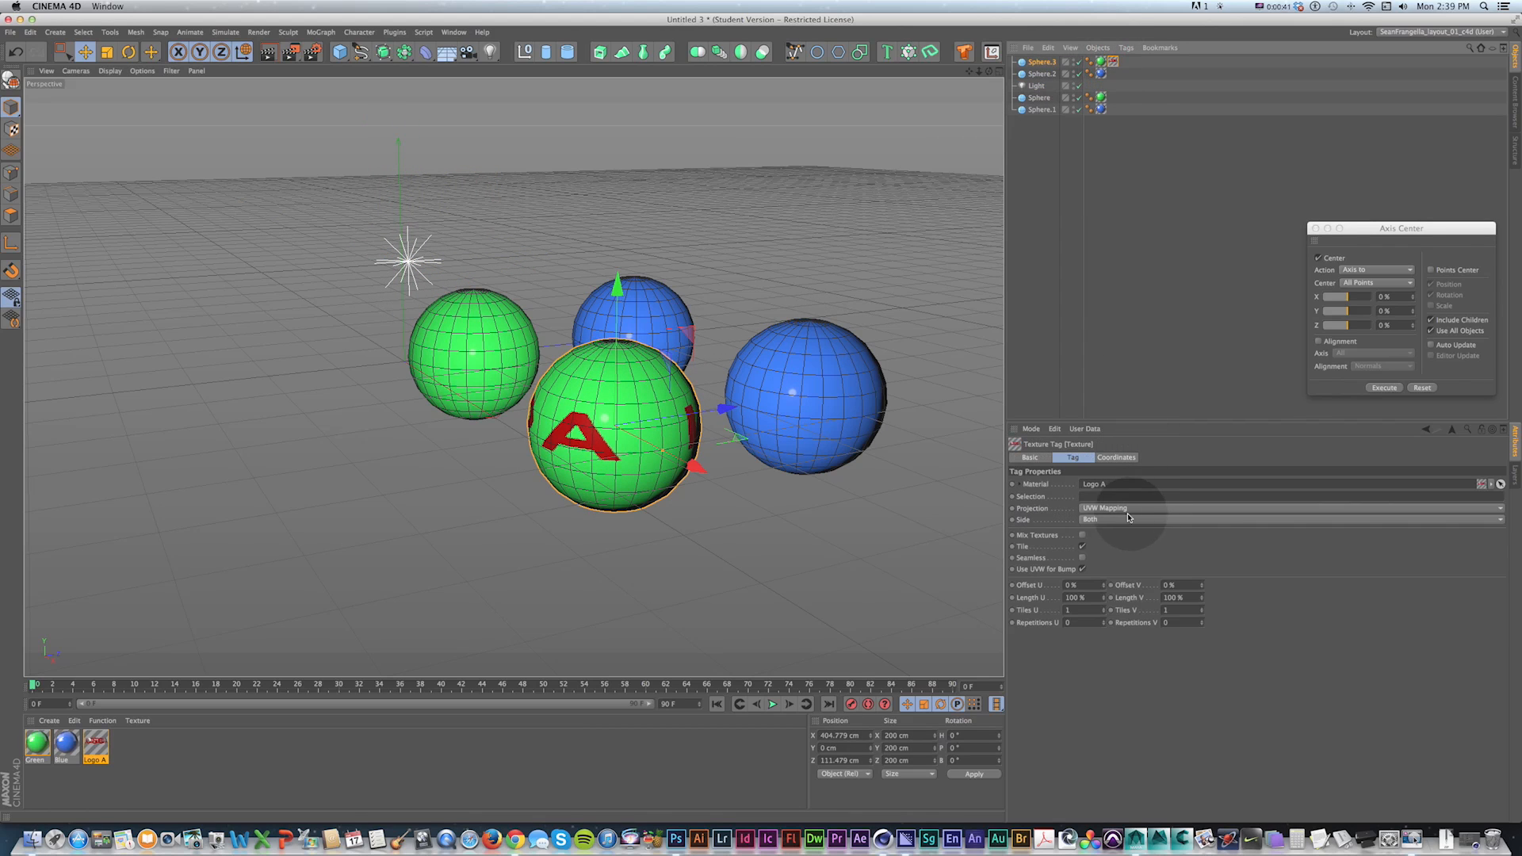
{"action": "left_click", "coordinate": [1101, 509]}
{"action": "left_click", "coordinate": [1100, 520]}
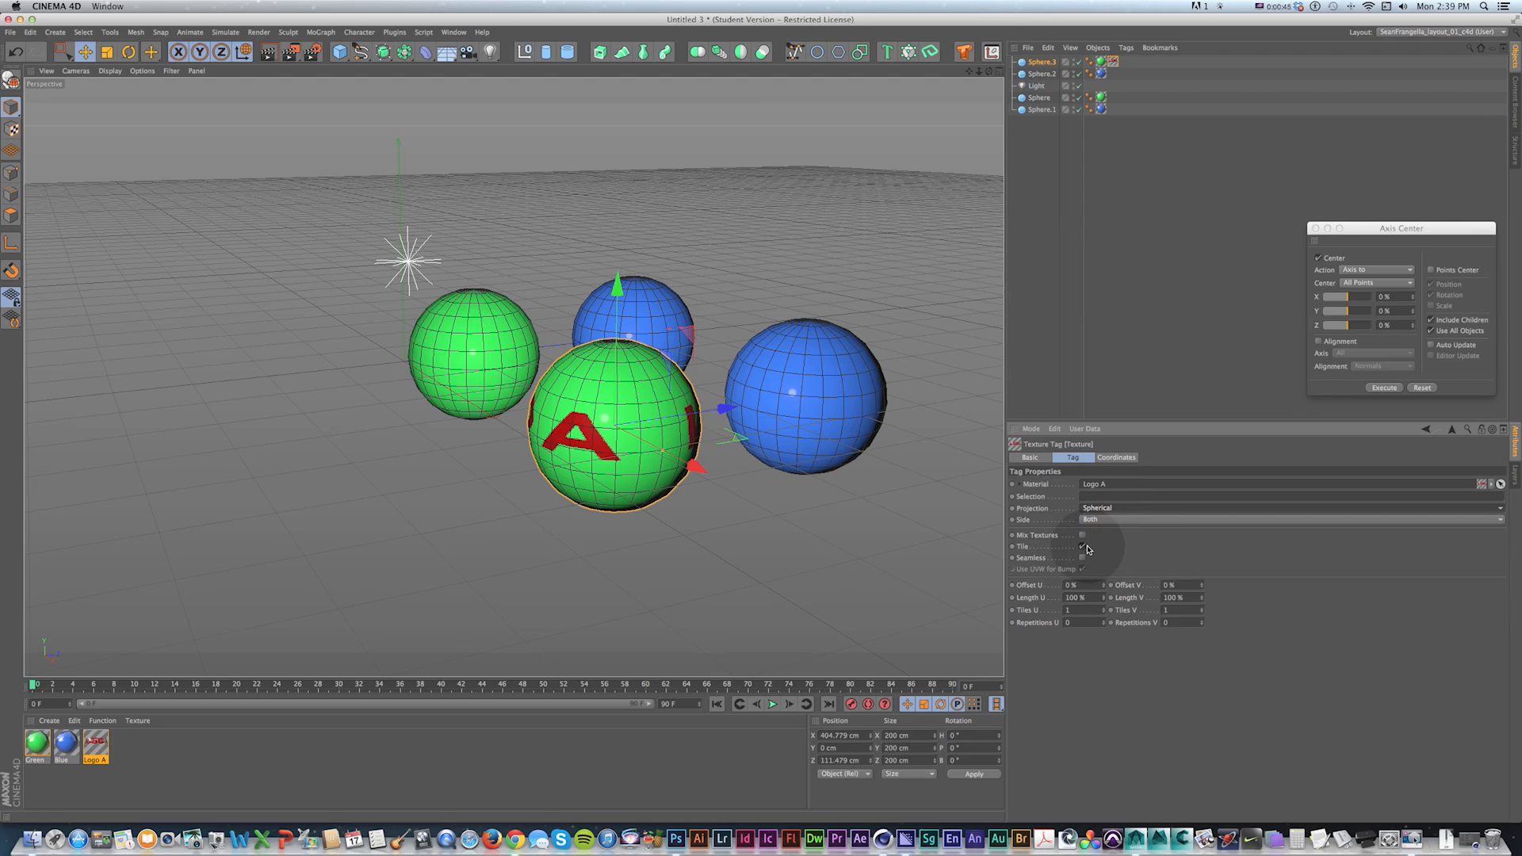
Step: Turn off tiling for the Logo A tag and set Length U 34%, Length V 50%, Offset U -28% and Offset V 22%
{"action": "left_click_drag", "start_coordinate": [1091, 598], "coordinate": [1018, 598]}
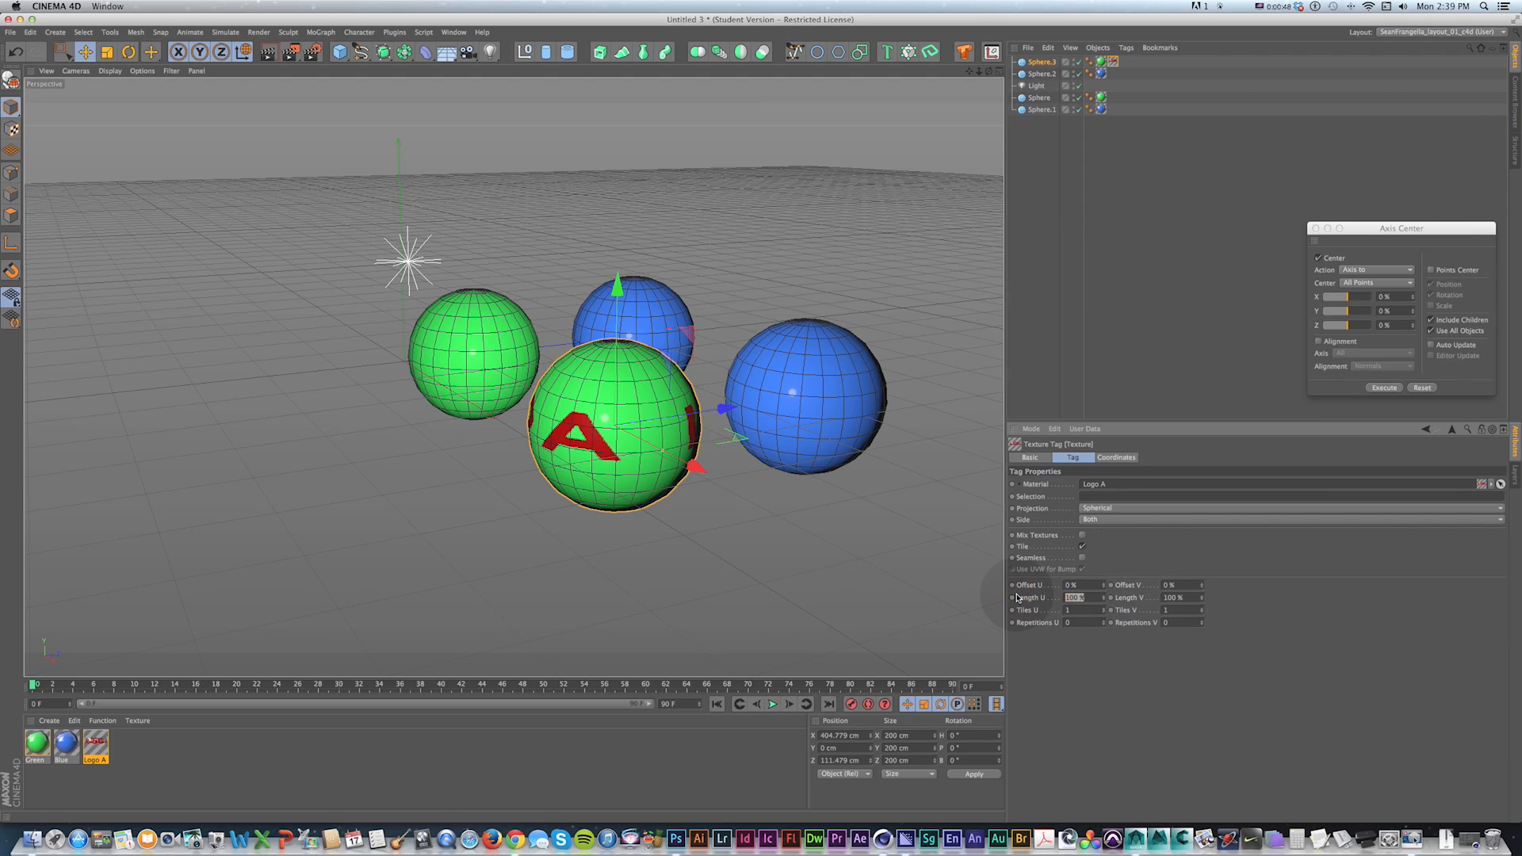
{"action": "type", "text": "50"}
{"action": "key", "text": "Tab"}
{"action": "type", "text": "50"}
{"action": "key", "text": "Return"}
{"action": "left_click", "coordinate": [1082, 547]}
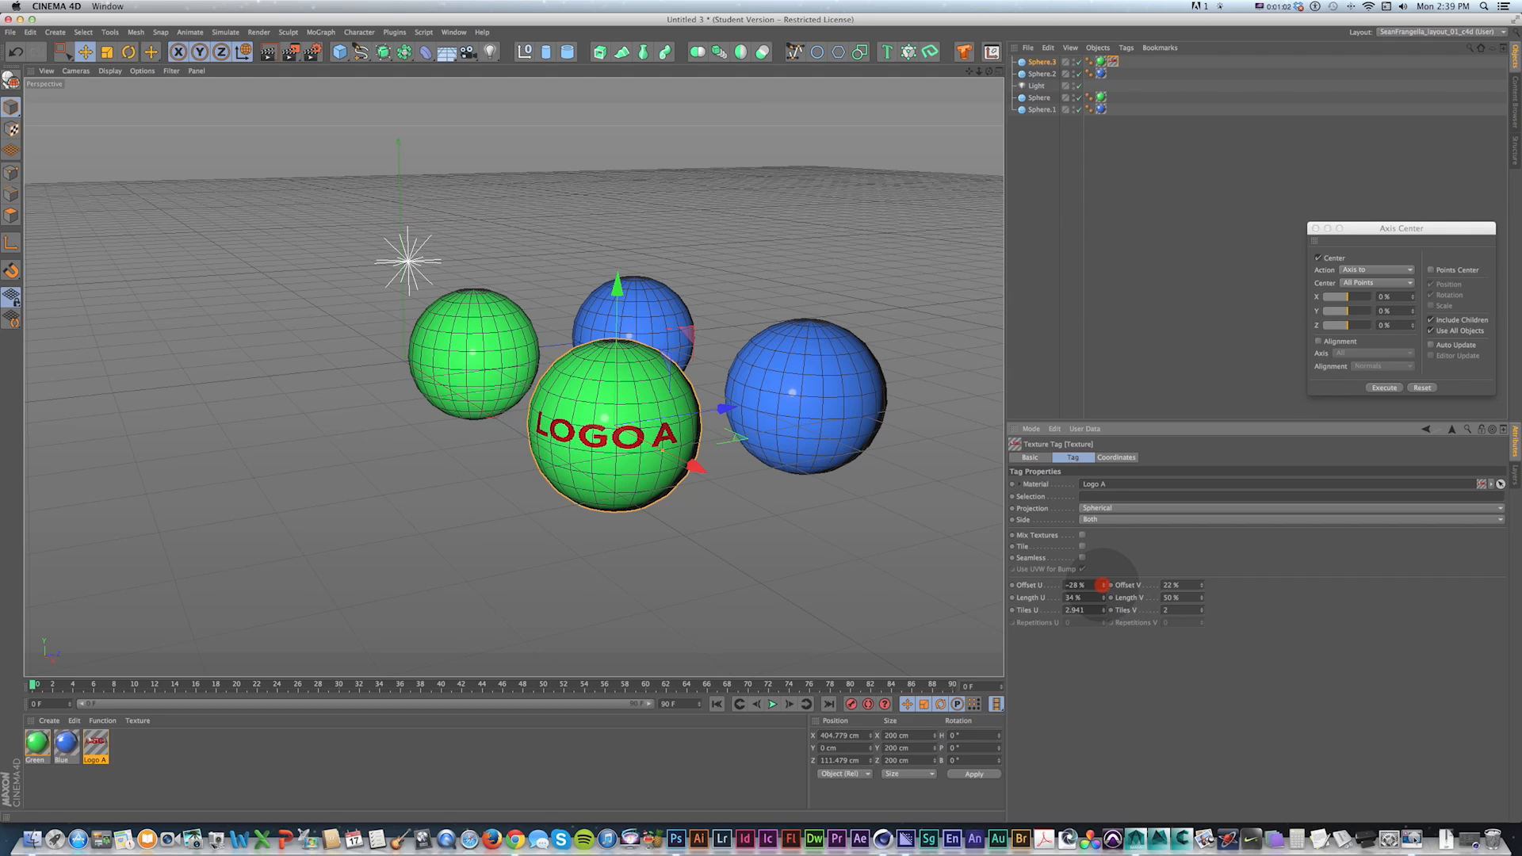
Step: Lower the logo on the green sphere by setting the texture tag's Offset V to 27%
{"action": "left_click_drag", "start_coordinate": [660, 467], "coordinate": [655, 434], "text": "alt"}
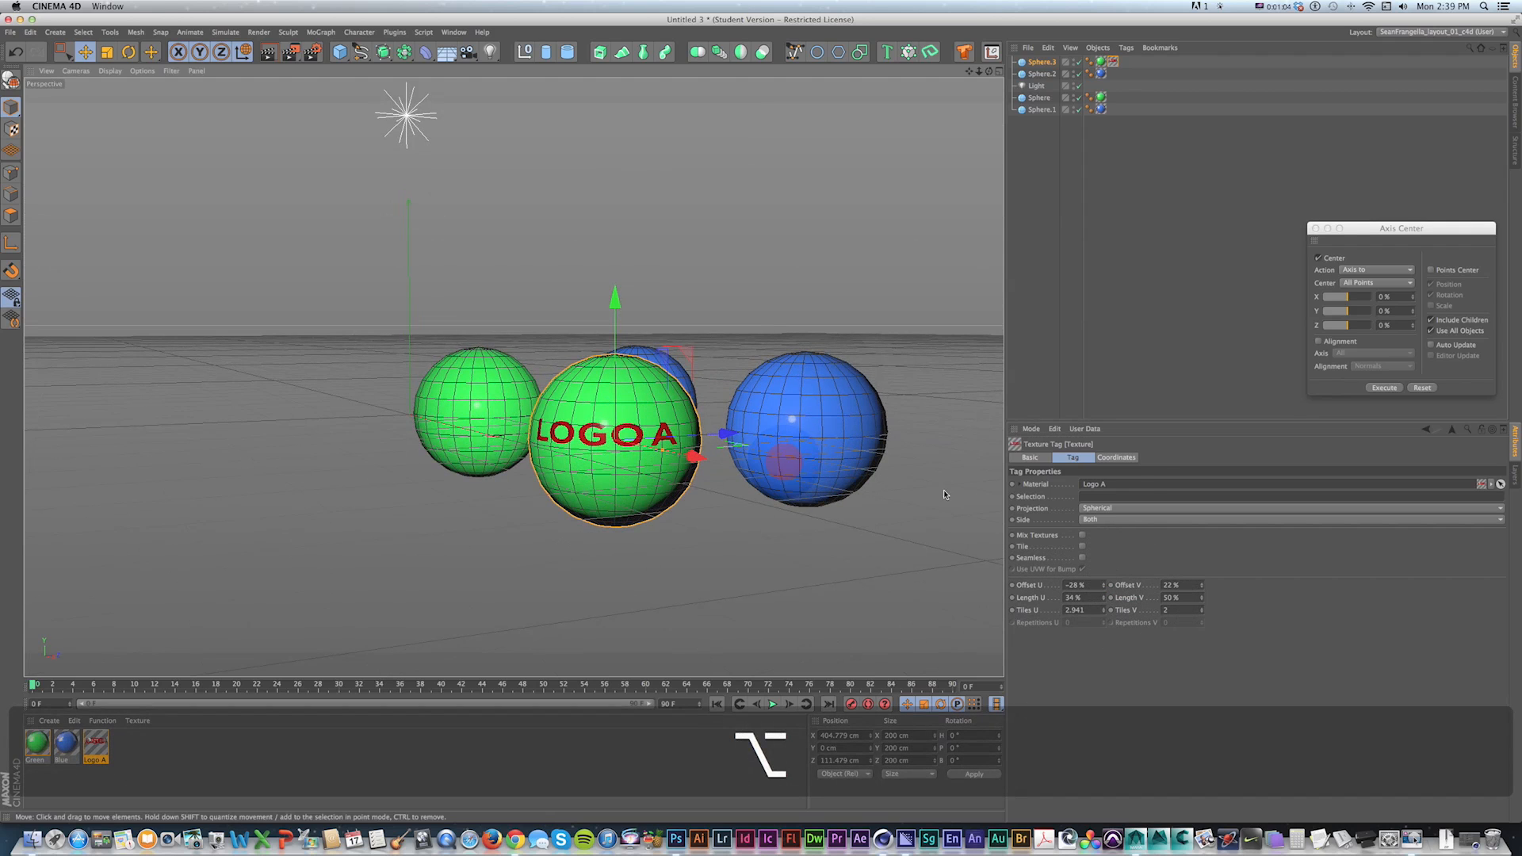
{"action": "left_click", "coordinate": [1202, 584]}
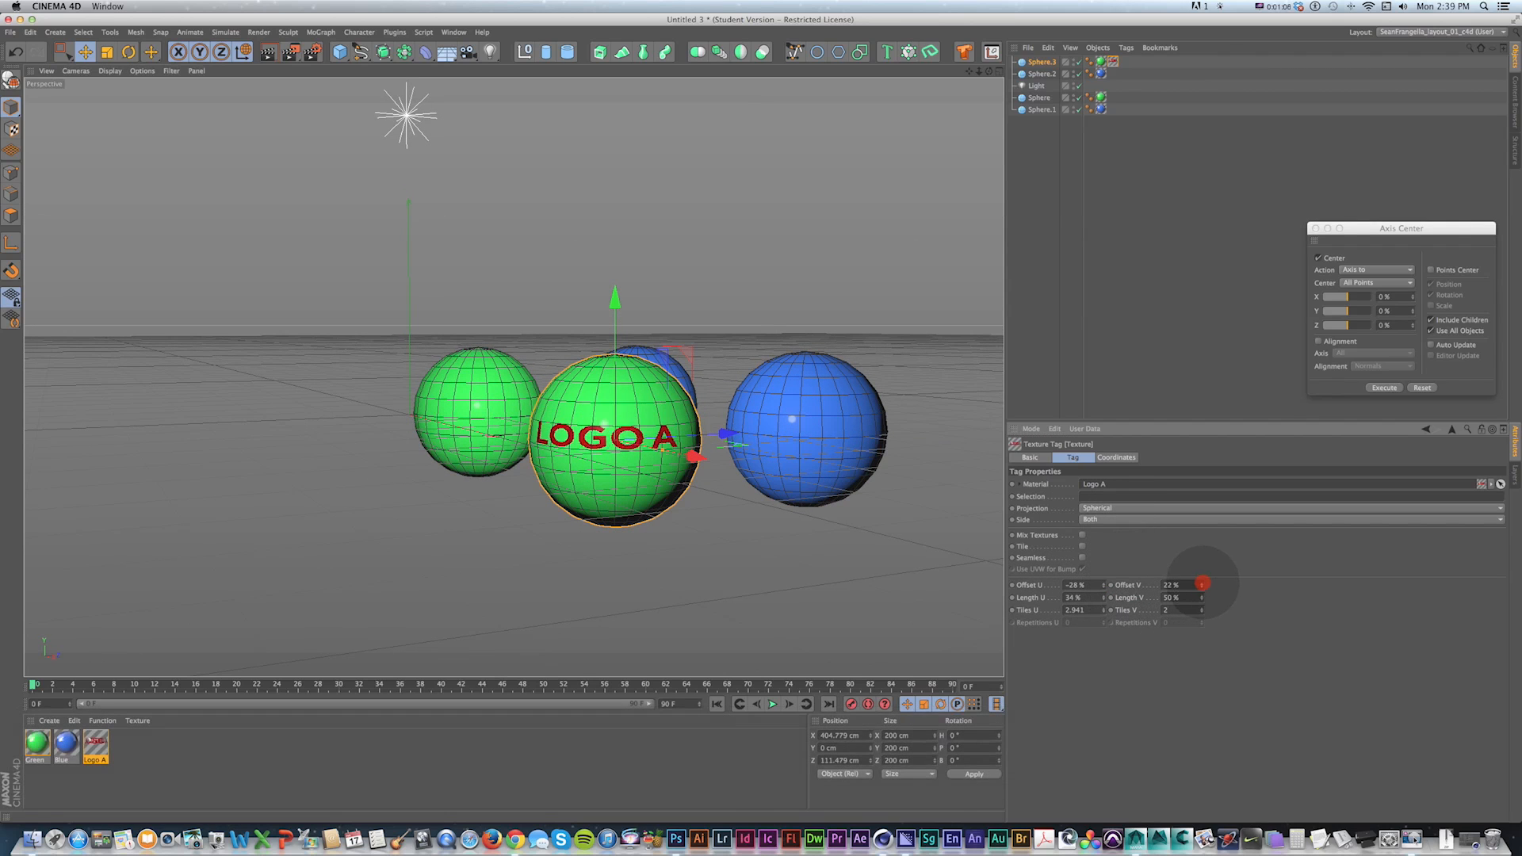
{"action": "mouse_move", "coordinate": [738, 441]}
{"action": "left_mouse_down", "text": "alt"}
{"action": "mouse_move", "coordinate": [731, 486]}
{"action": "mouse_move", "coordinate": [715, 444]}
{"action": "left_mouse_up", "text": "alt"}
{"action": "key", "text": "1"}
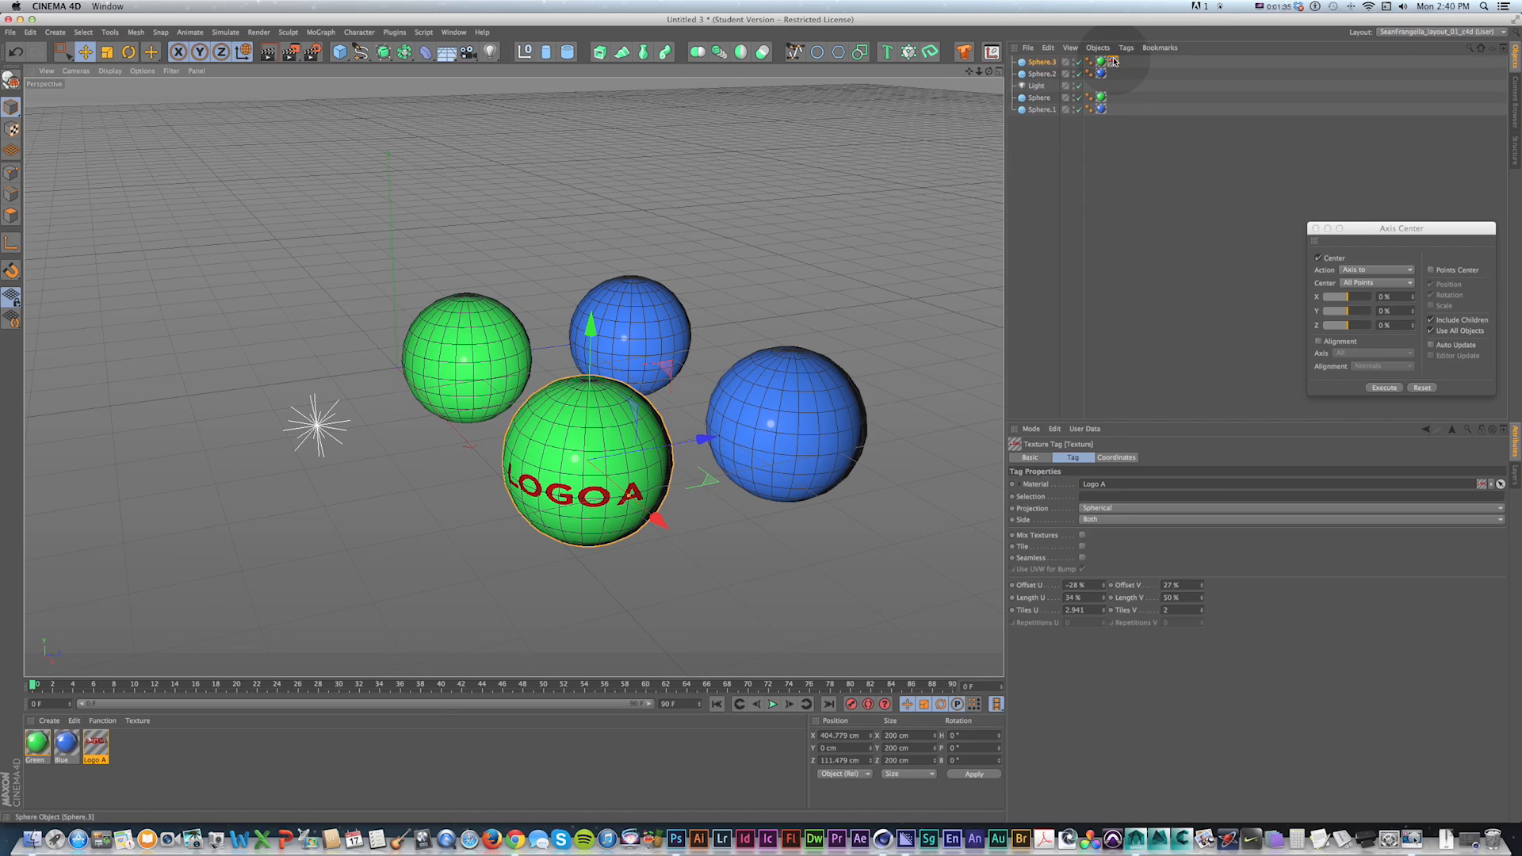
Step: Duplicate the Logo A material and rename the copy Logo B
{"action": "left_click_drag", "start_coordinate": [97, 744], "coordinate": [111, 747], "text": "super"}
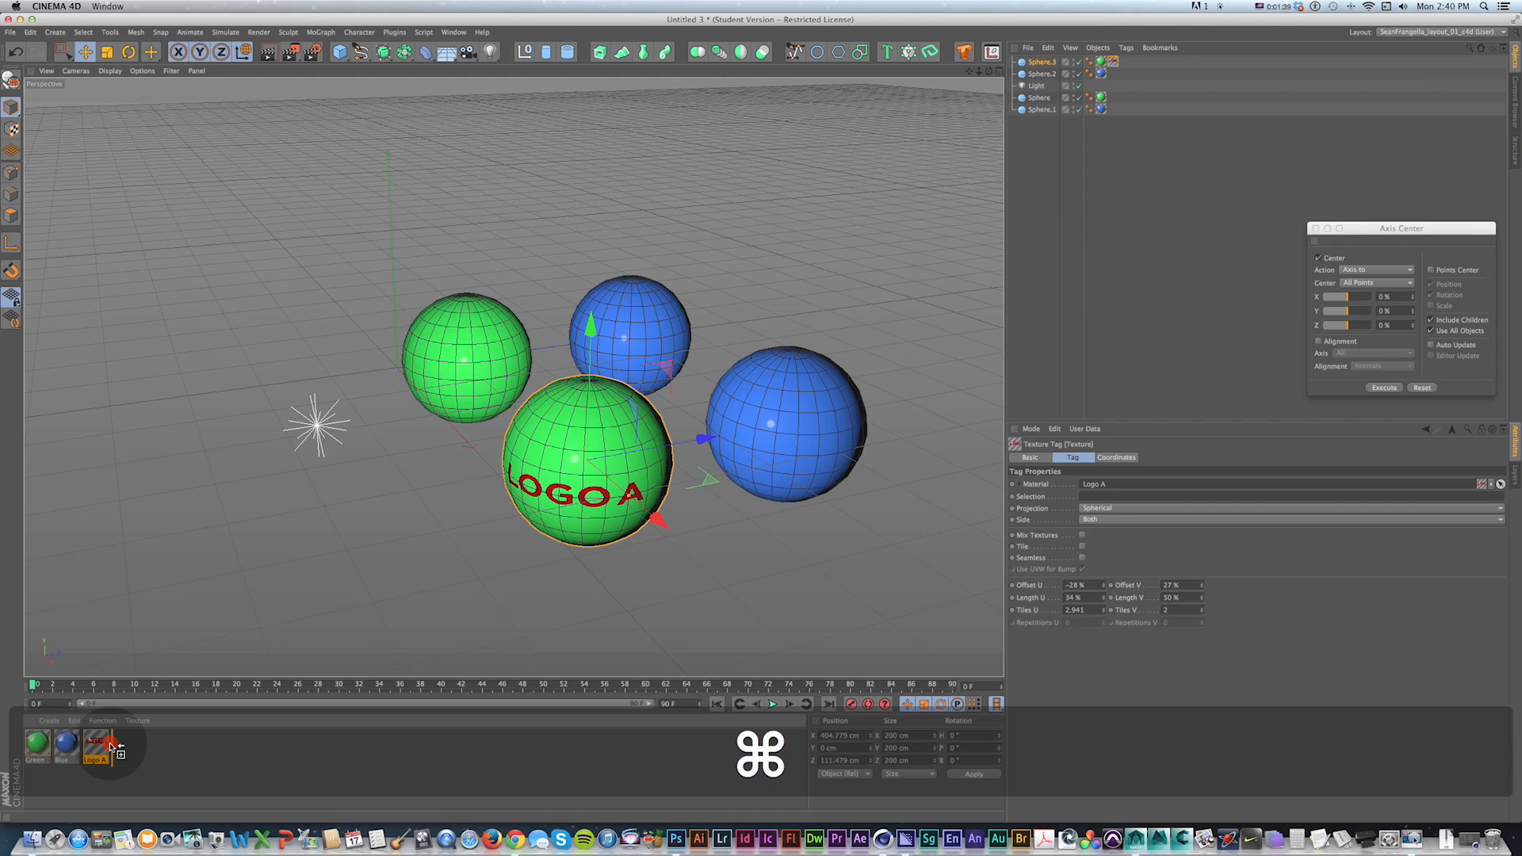
{"action": "left_click_drag", "start_coordinate": [111, 748], "coordinate": [125, 745], "text": "super"}
{"action": "double_click", "coordinate": [124, 745]}
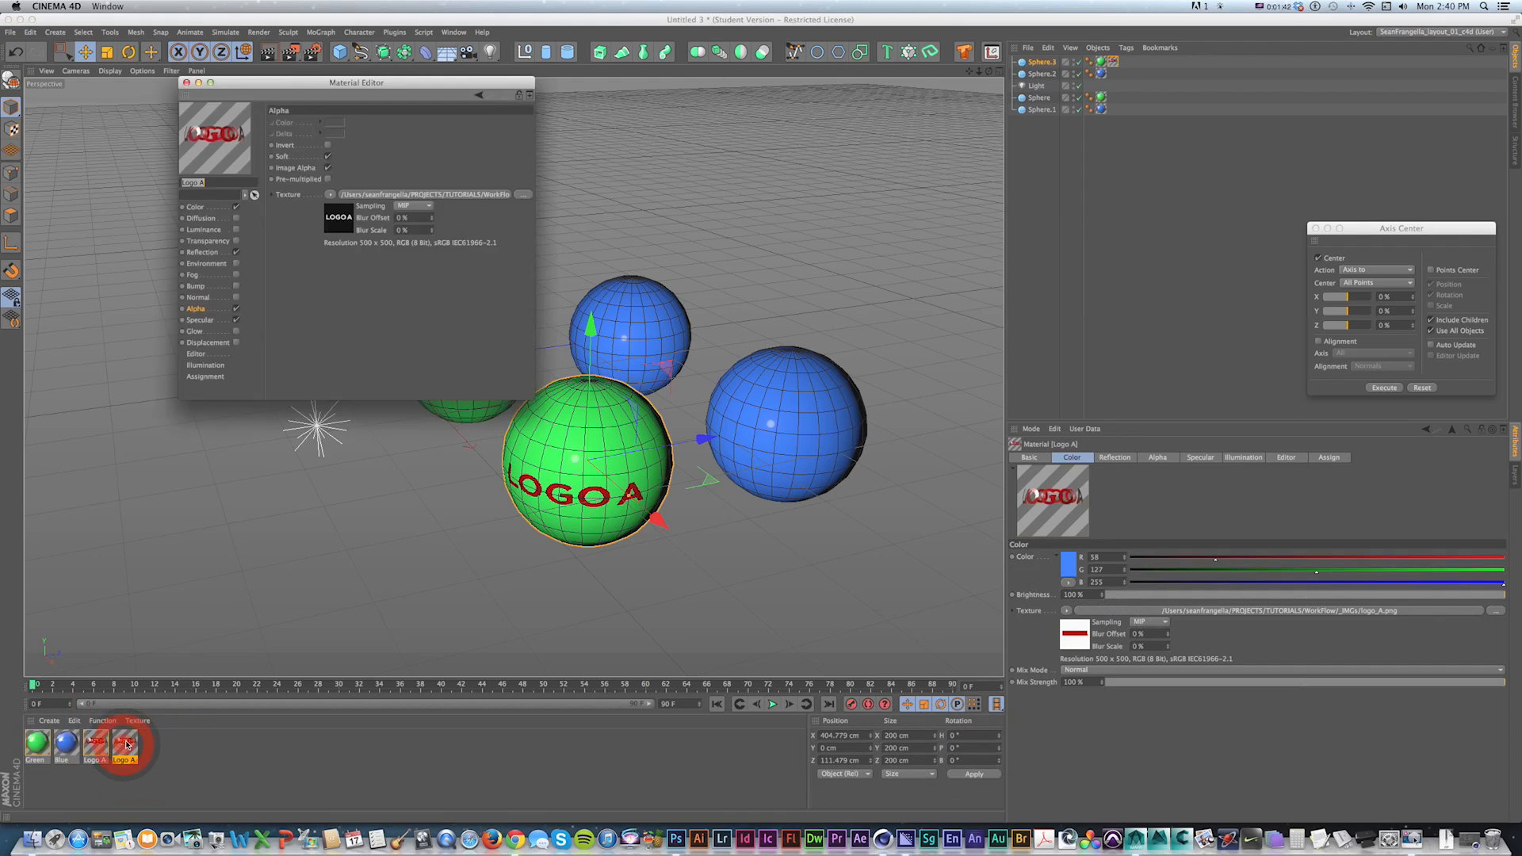
{"action": "key", "text": "Right"}
{"action": "key", "text": "BackSpace"}
{"action": "type", "text": "B"}
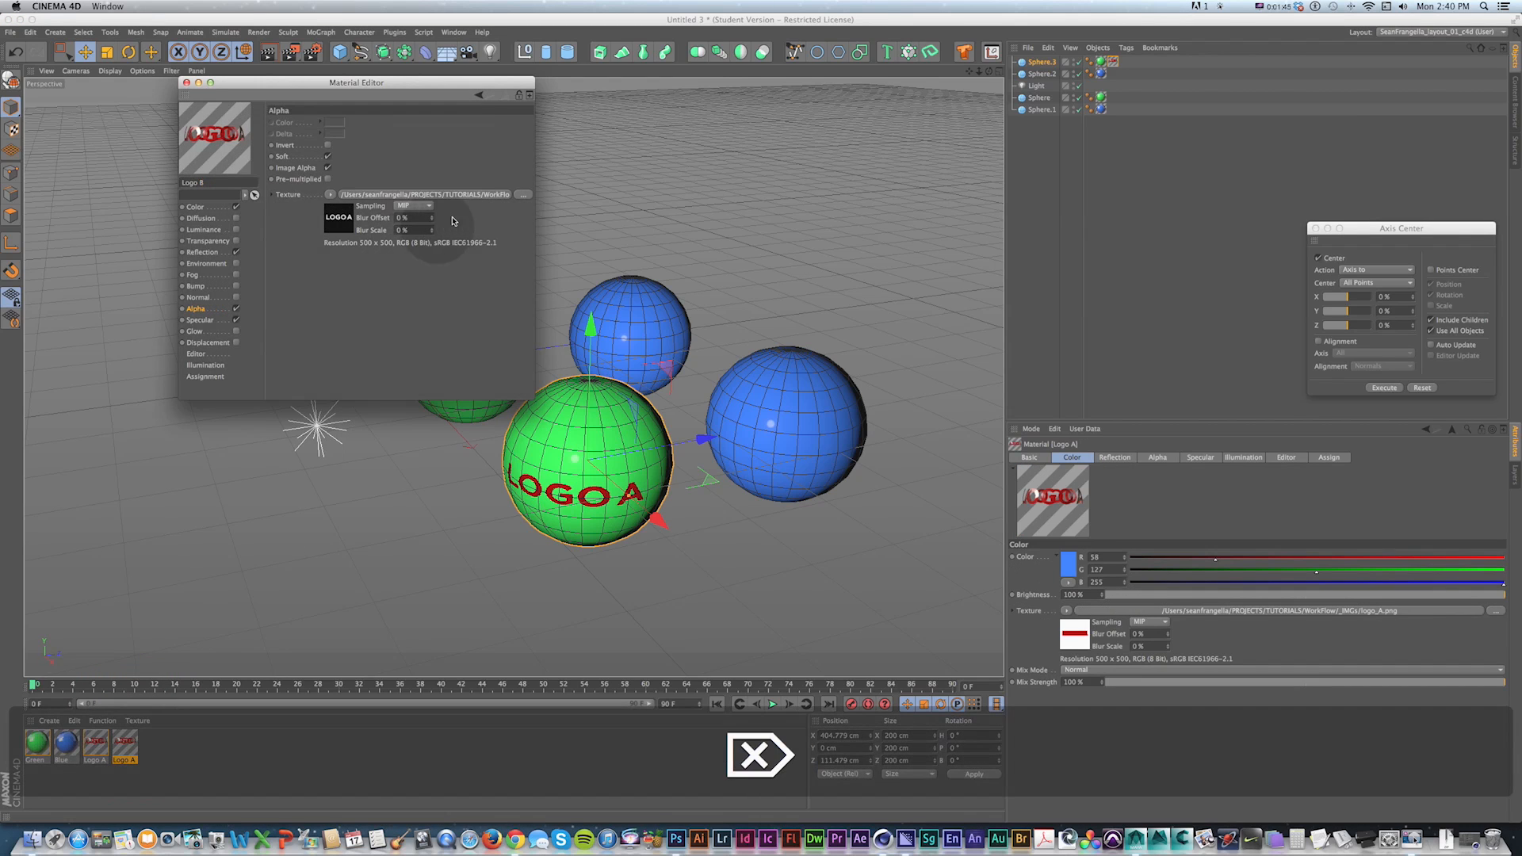
Step: Replace the Logo B material's alpha texture with logo_B.png
{"action": "left_click", "coordinate": [523, 195]}
{"action": "left_click", "coordinate": [793, 142]}
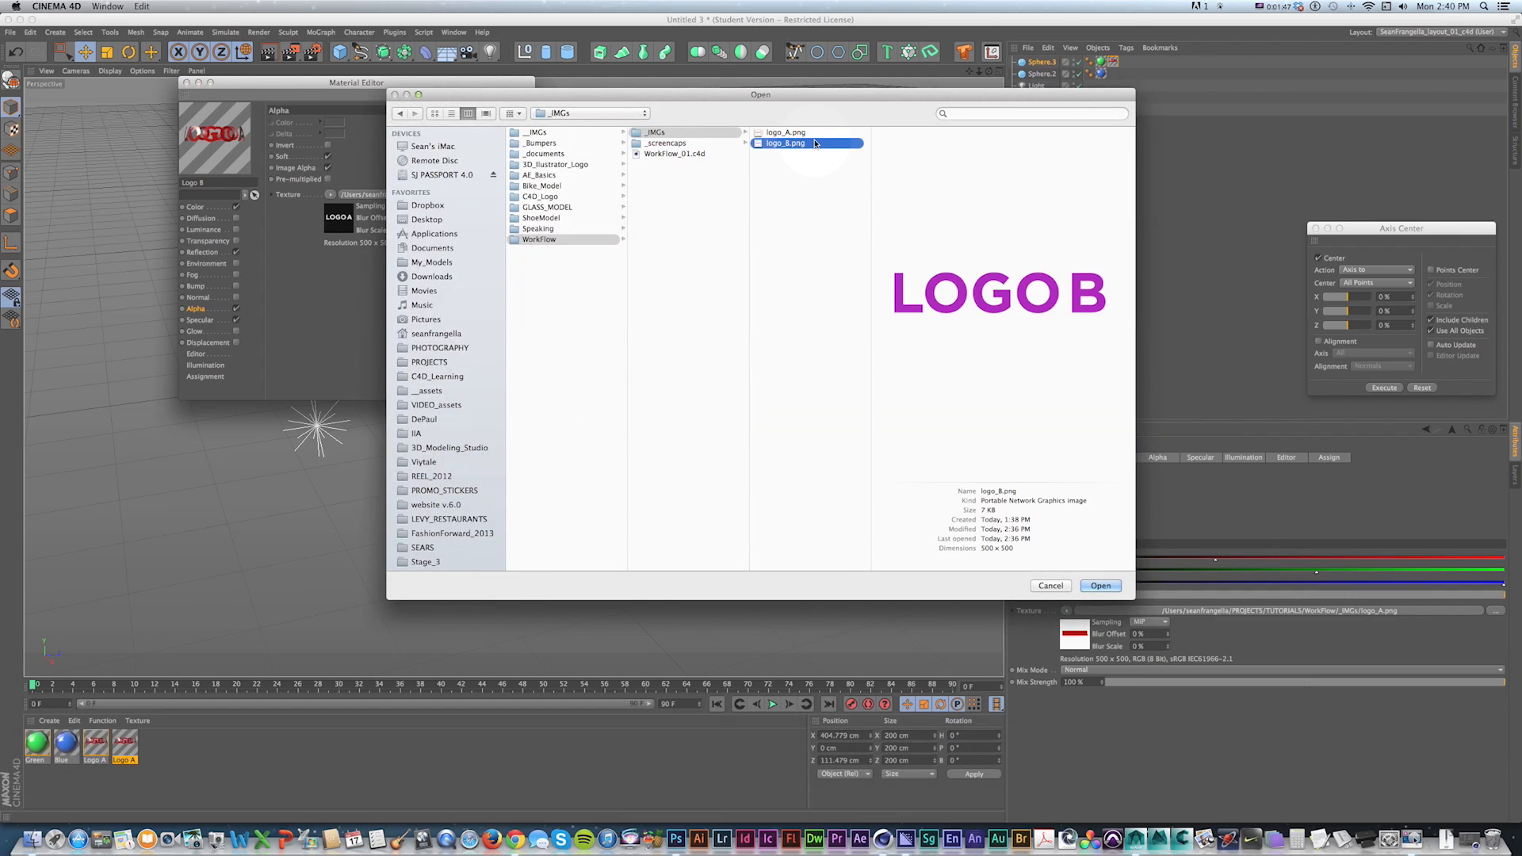
{"action": "key", "text": "Return"}
{"action": "left_click", "coordinate": [794, 267]}
Step: Replace the Logo B material's color texture with logo_B.png and close the material editor
{"action": "left_click", "coordinate": [195, 207]}
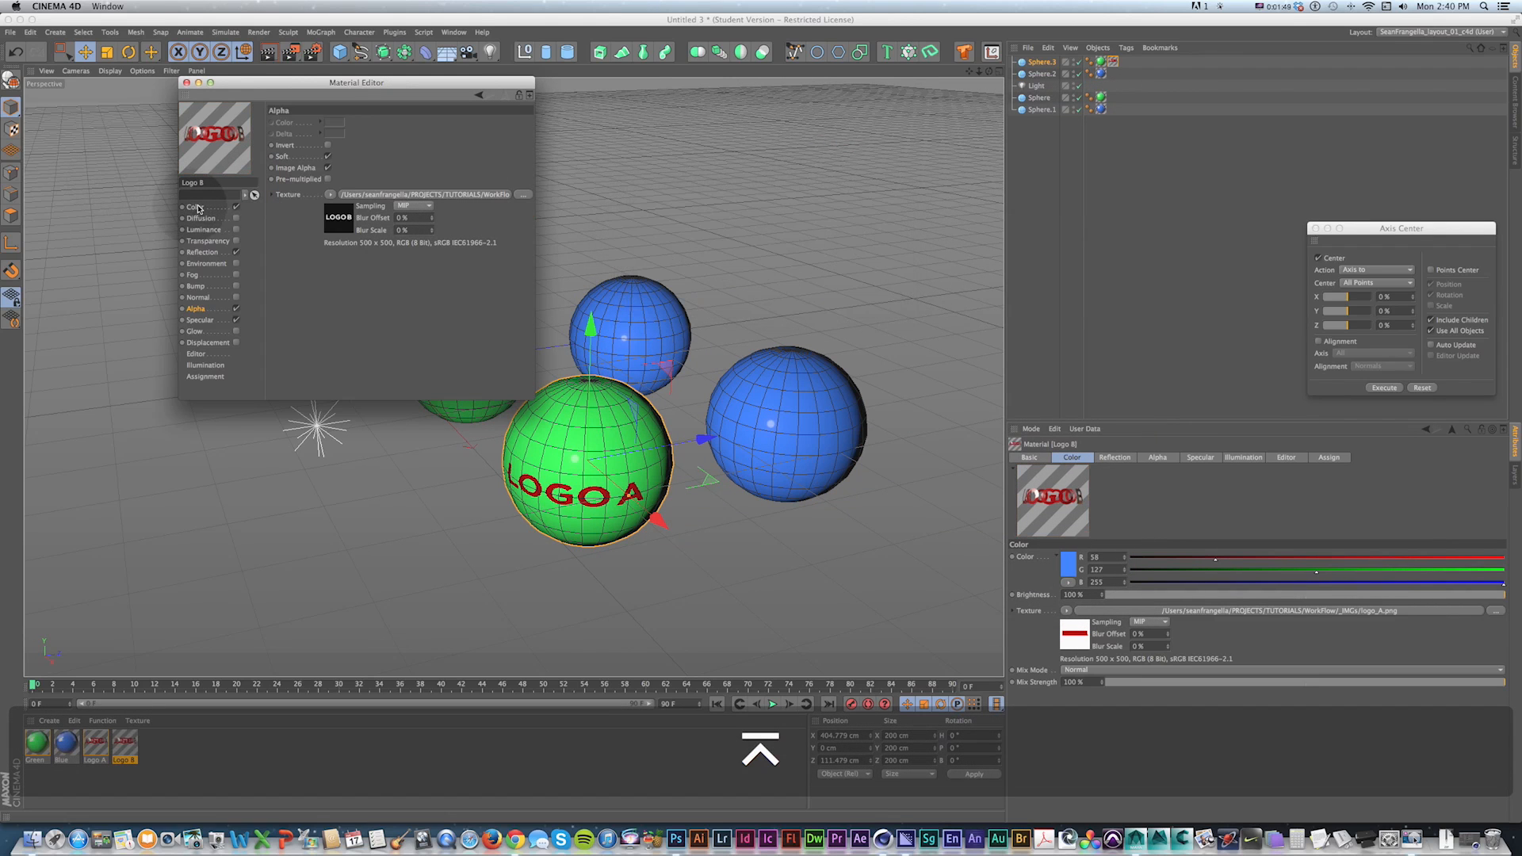
{"action": "left_click", "coordinate": [523, 177]}
{"action": "left_click", "coordinate": [785, 143]}
{"action": "key", "text": "Return"}
{"action": "left_click", "coordinate": [795, 267]}
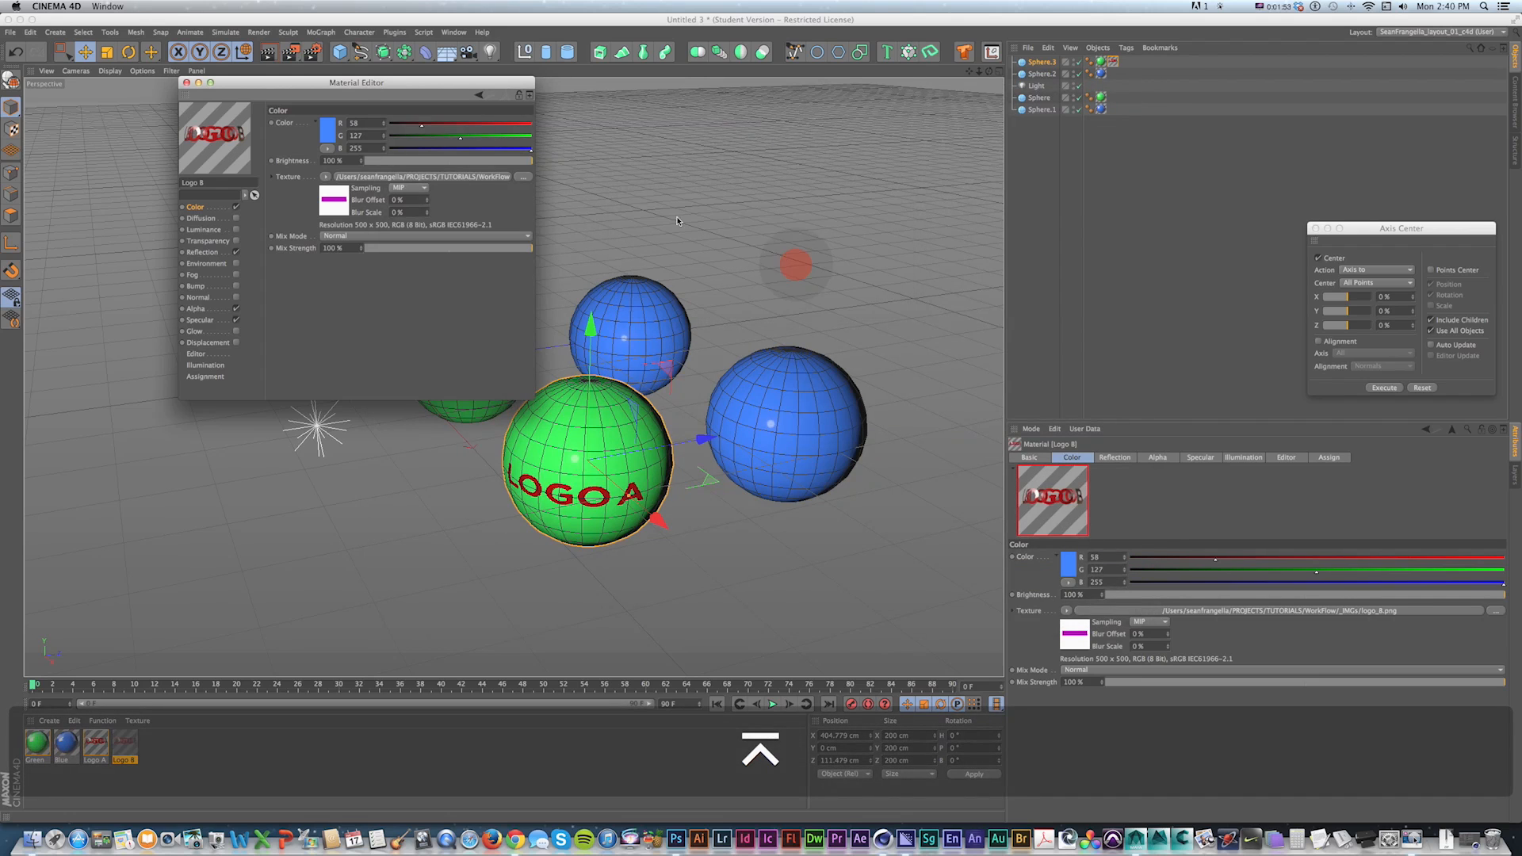
{"action": "left_click", "coordinate": [187, 83]}
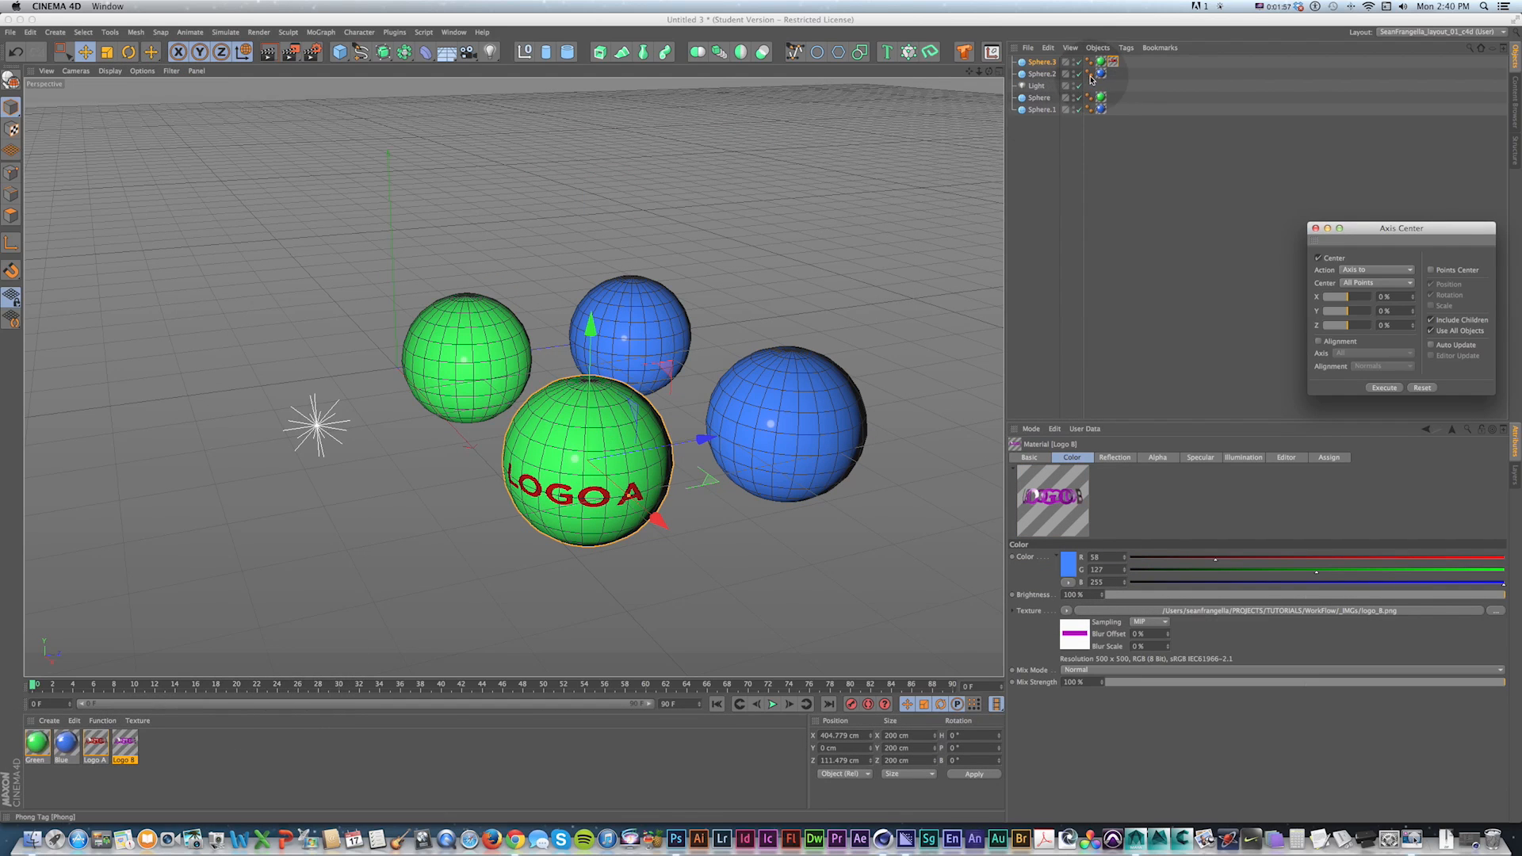
Step: Copy Sphere.3's Logo A texture tag onto the front blue sphere, Sphere.2, and change the copied tag's material to Logo B
{"action": "left_click_drag", "start_coordinate": [95, 745], "coordinate": [752, 436]}
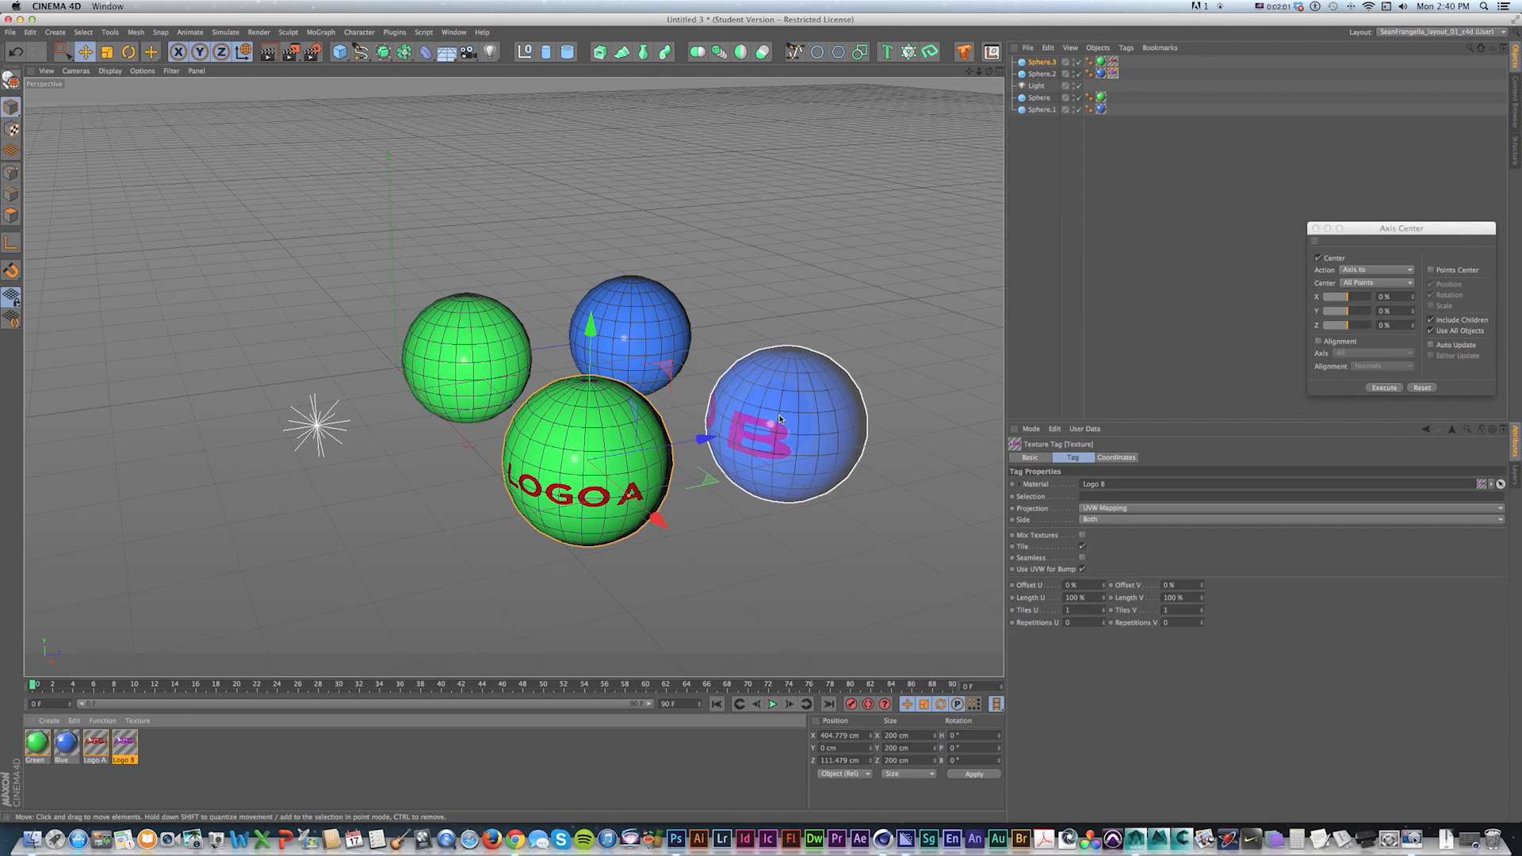
{"action": "key", "text": "super+z"}
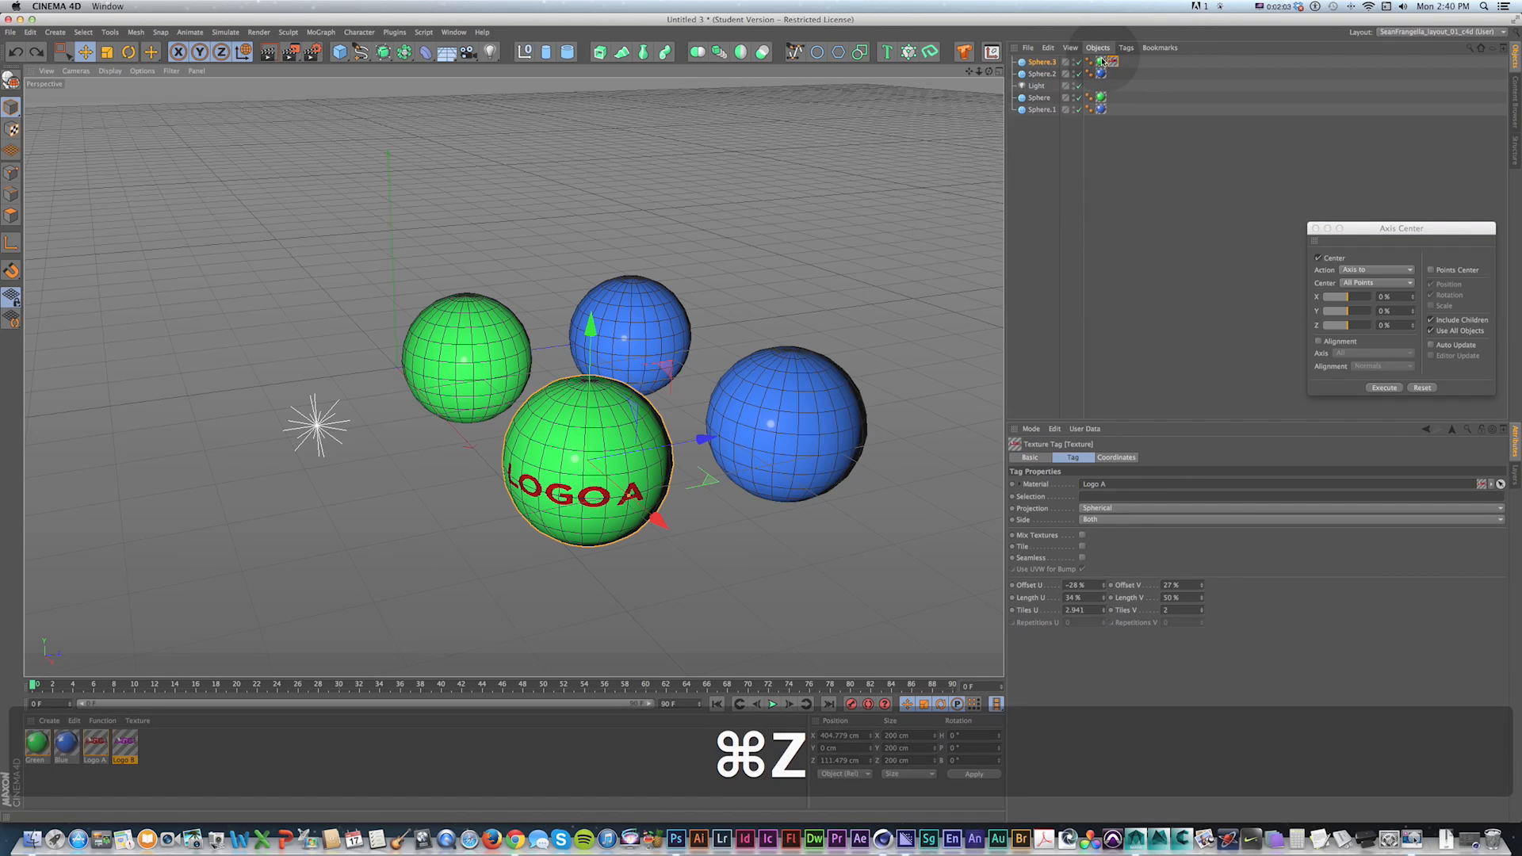
{"action": "left_click_drag", "start_coordinate": [1116, 64], "coordinate": [1115, 73], "text": "super"}
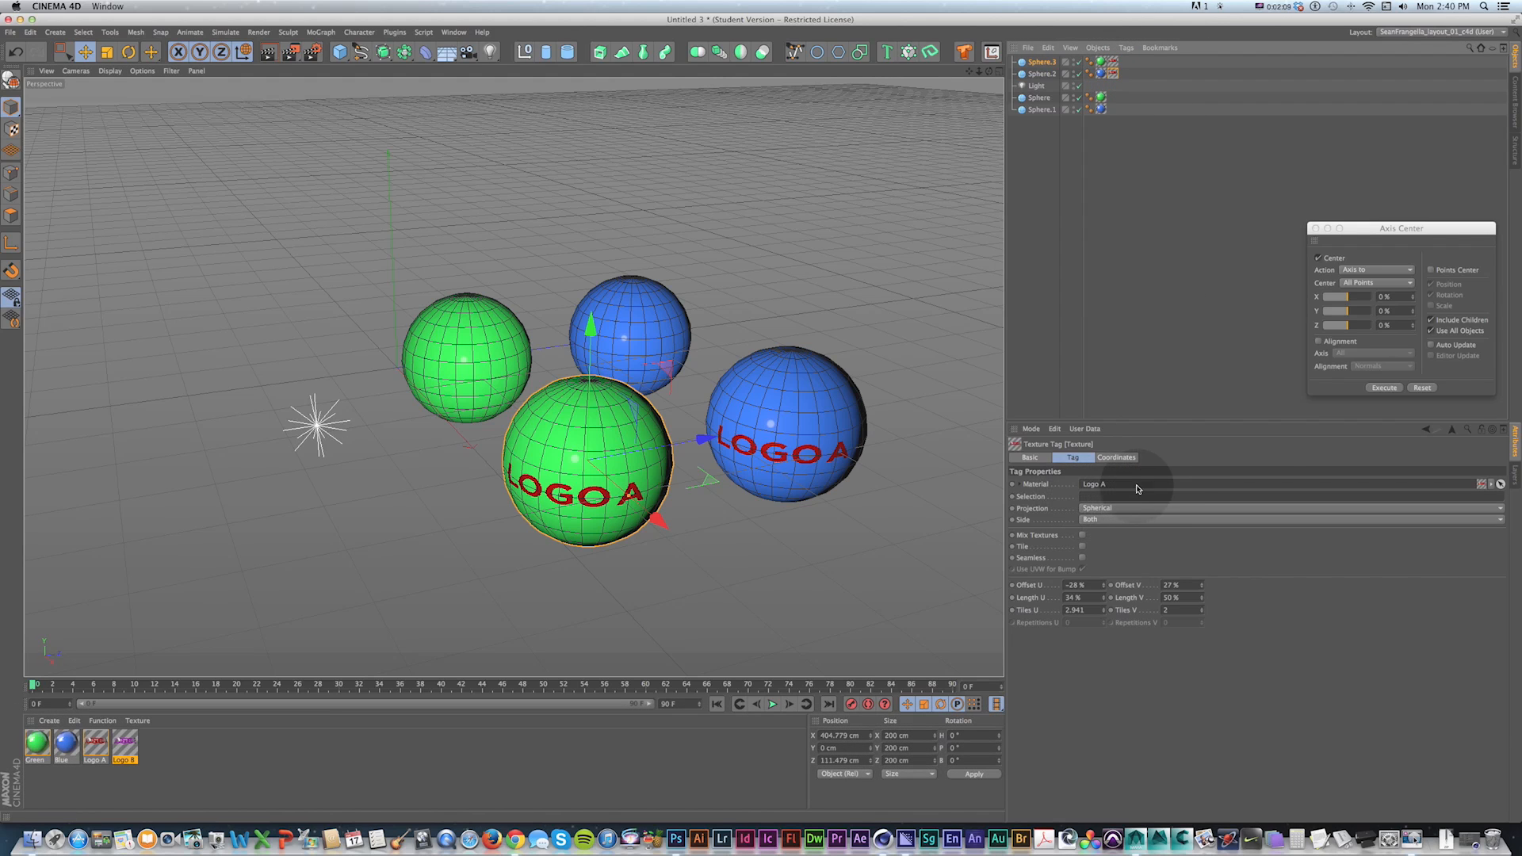
{"action": "left_click", "coordinate": [1500, 484]}
{"action": "left_click", "coordinate": [128, 740]}
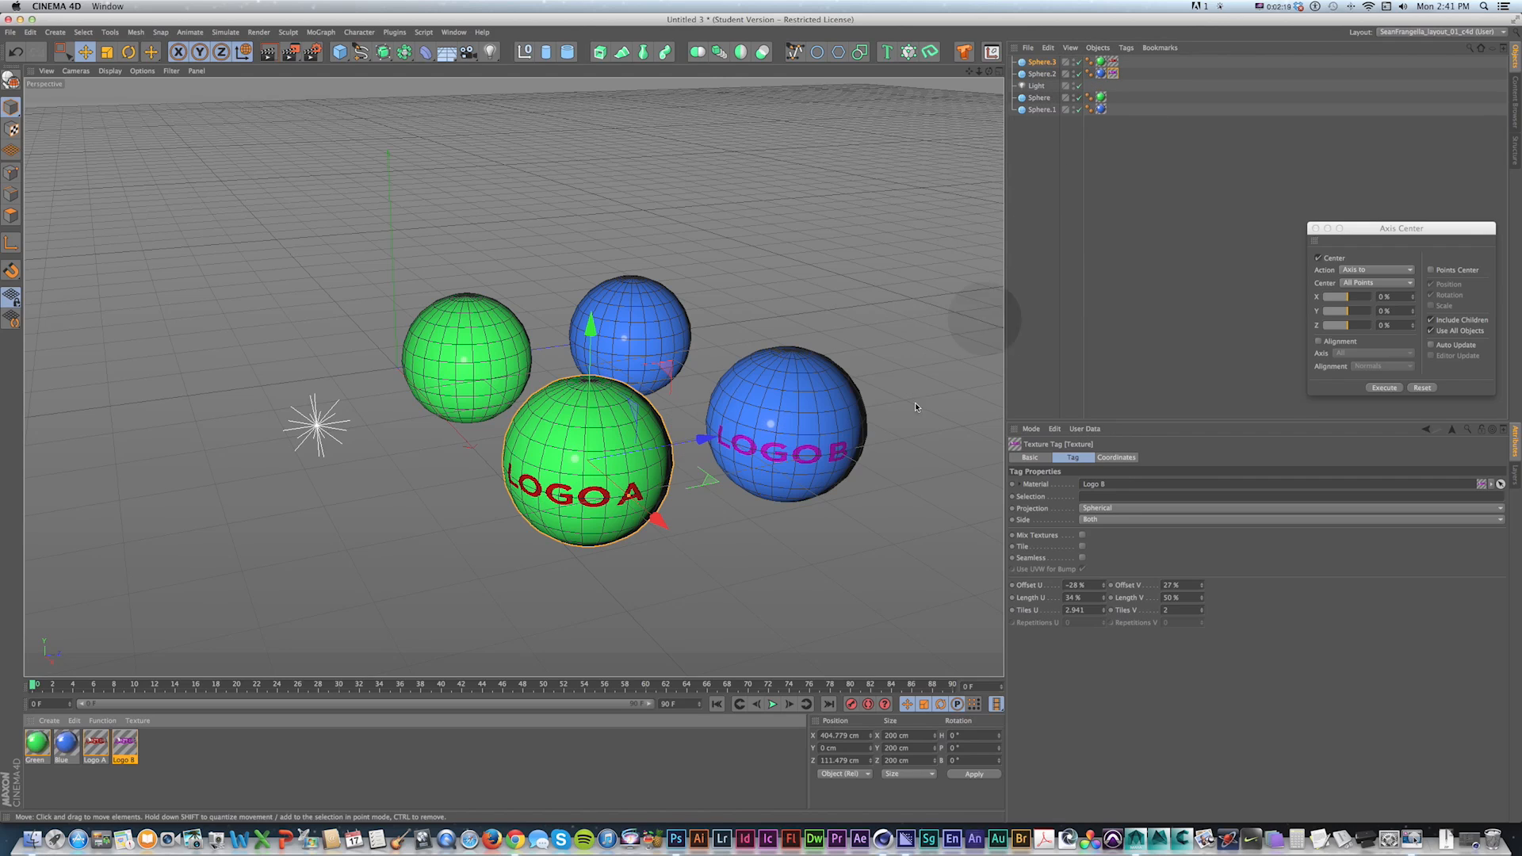
{"action": "left_click", "coordinate": [499, 361]}
{"action": "left_click", "coordinate": [634, 339]}
{"action": "left_click", "coordinate": [622, 434]}
{"action": "left_click", "coordinate": [795, 390]}
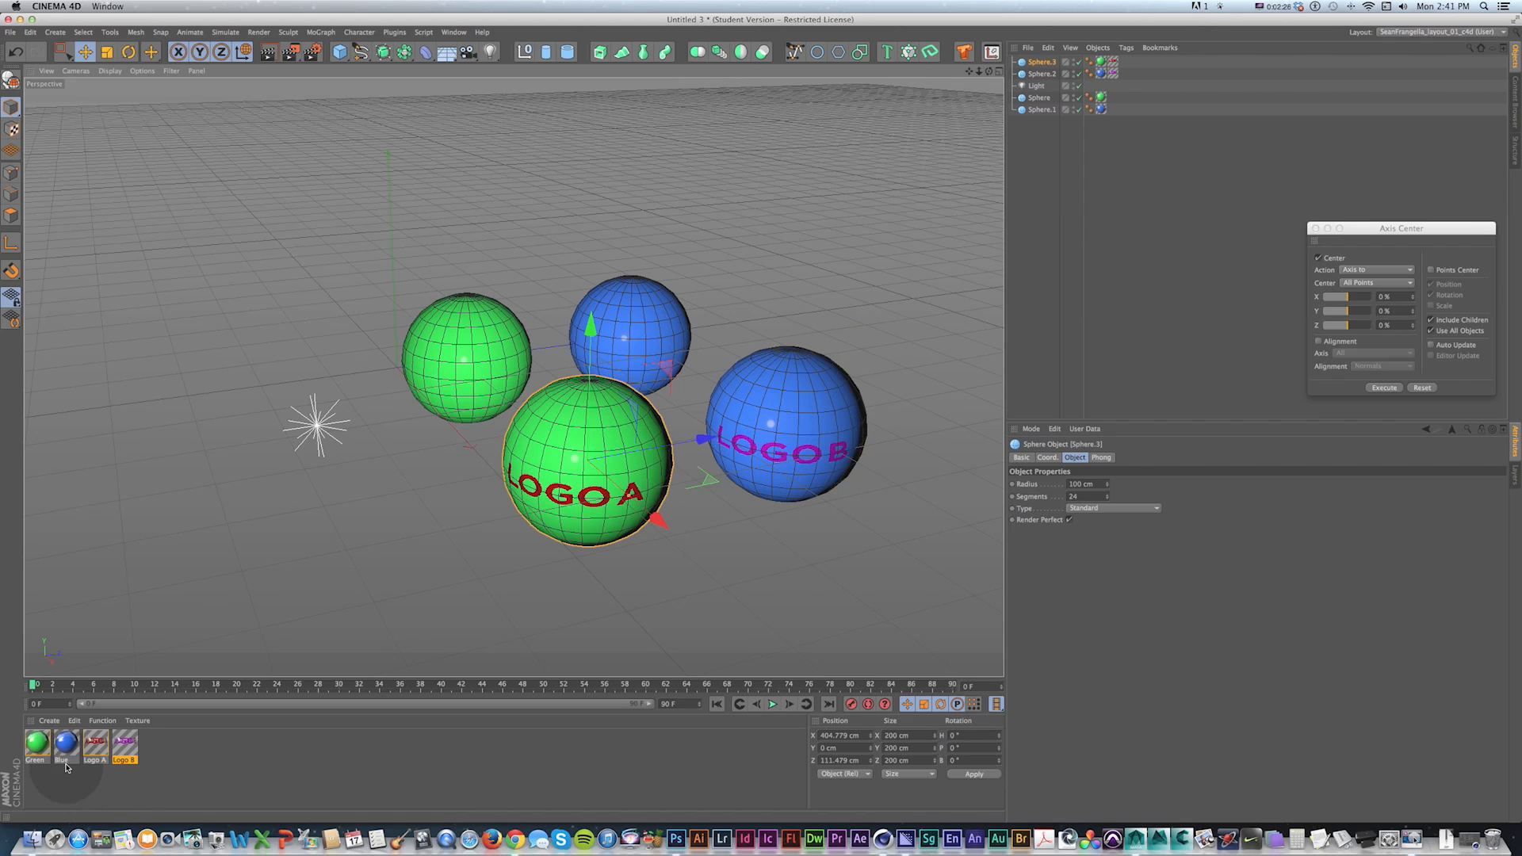
Step: Duplicate the Blue material and change the copy's color to dark grey, RGB 44, 44, 44
{"action": "left_click_drag", "start_coordinate": [65, 745], "coordinate": [145, 756]}
{"action": "double_click", "coordinate": [150, 749]}
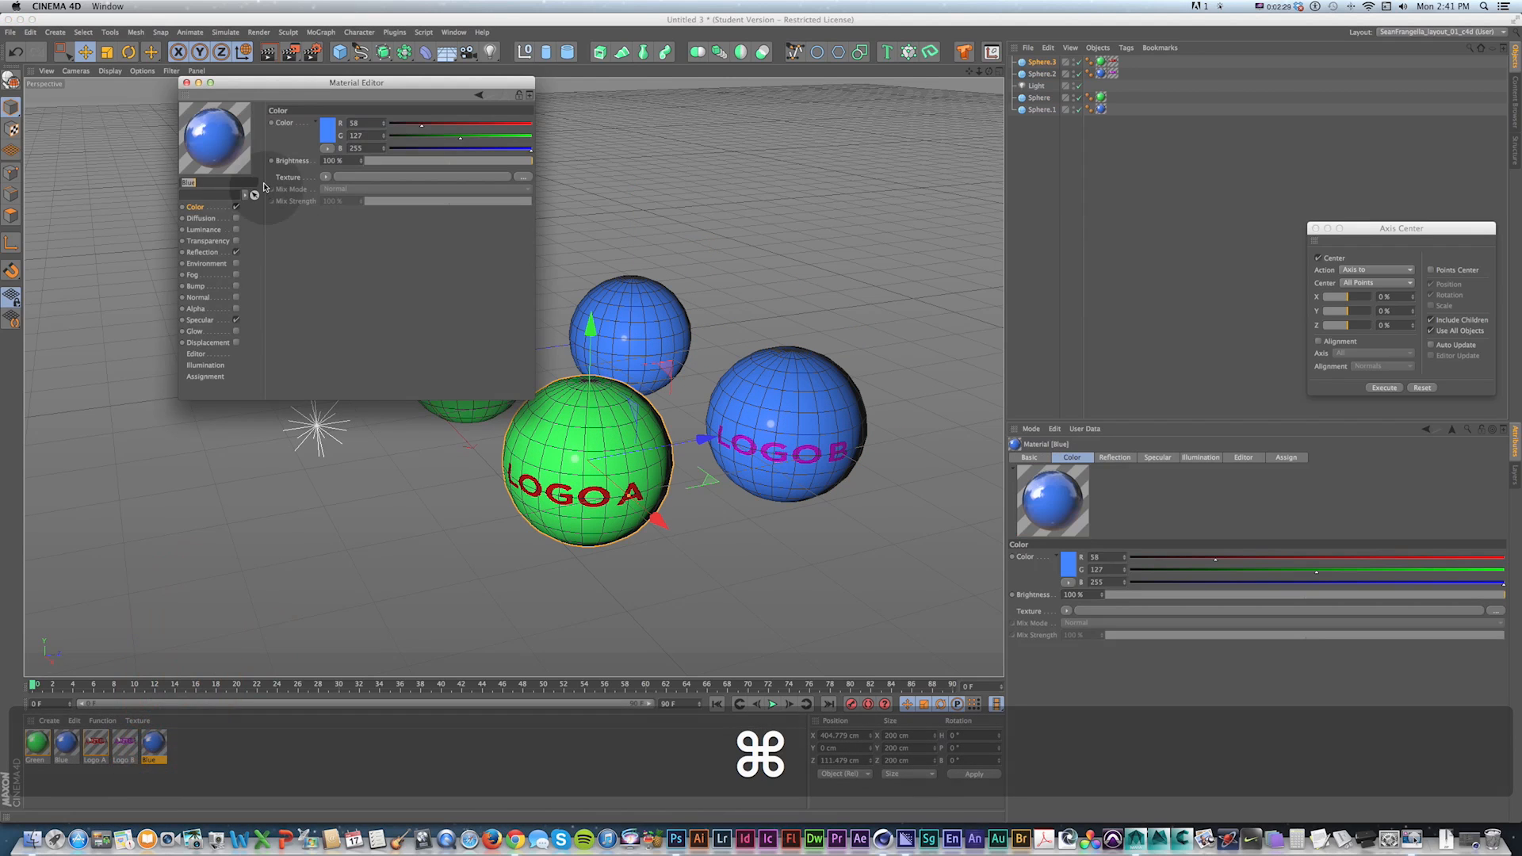
{"action": "left_click", "coordinate": [325, 129]}
{"action": "left_click_drag", "start_coordinate": [325, 139], "coordinate": [260, 148]}
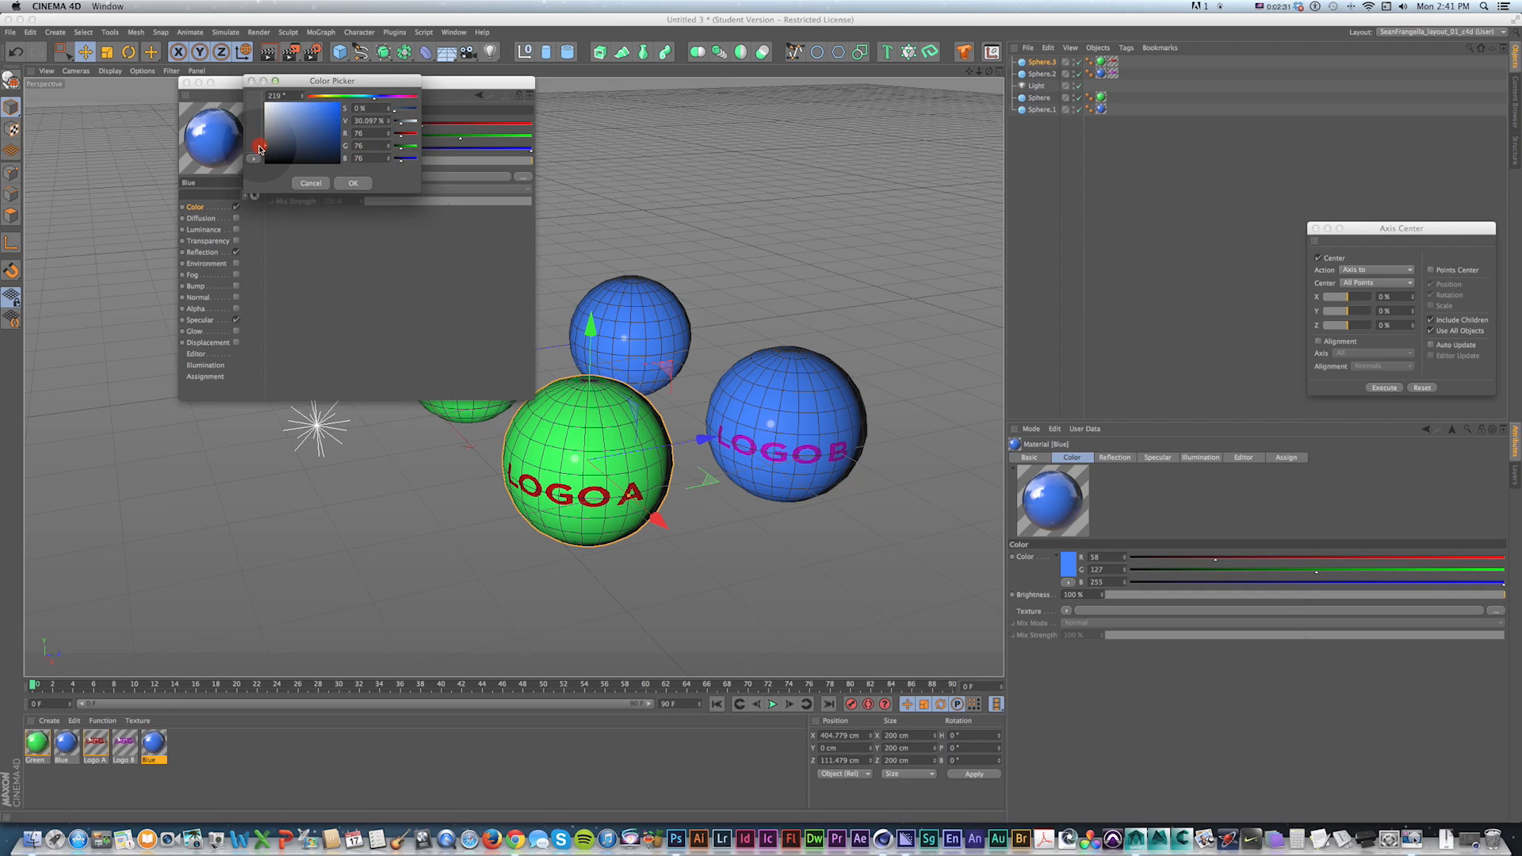
{"action": "key", "text": "Return"}
{"action": "left_click", "coordinate": [187, 82]}
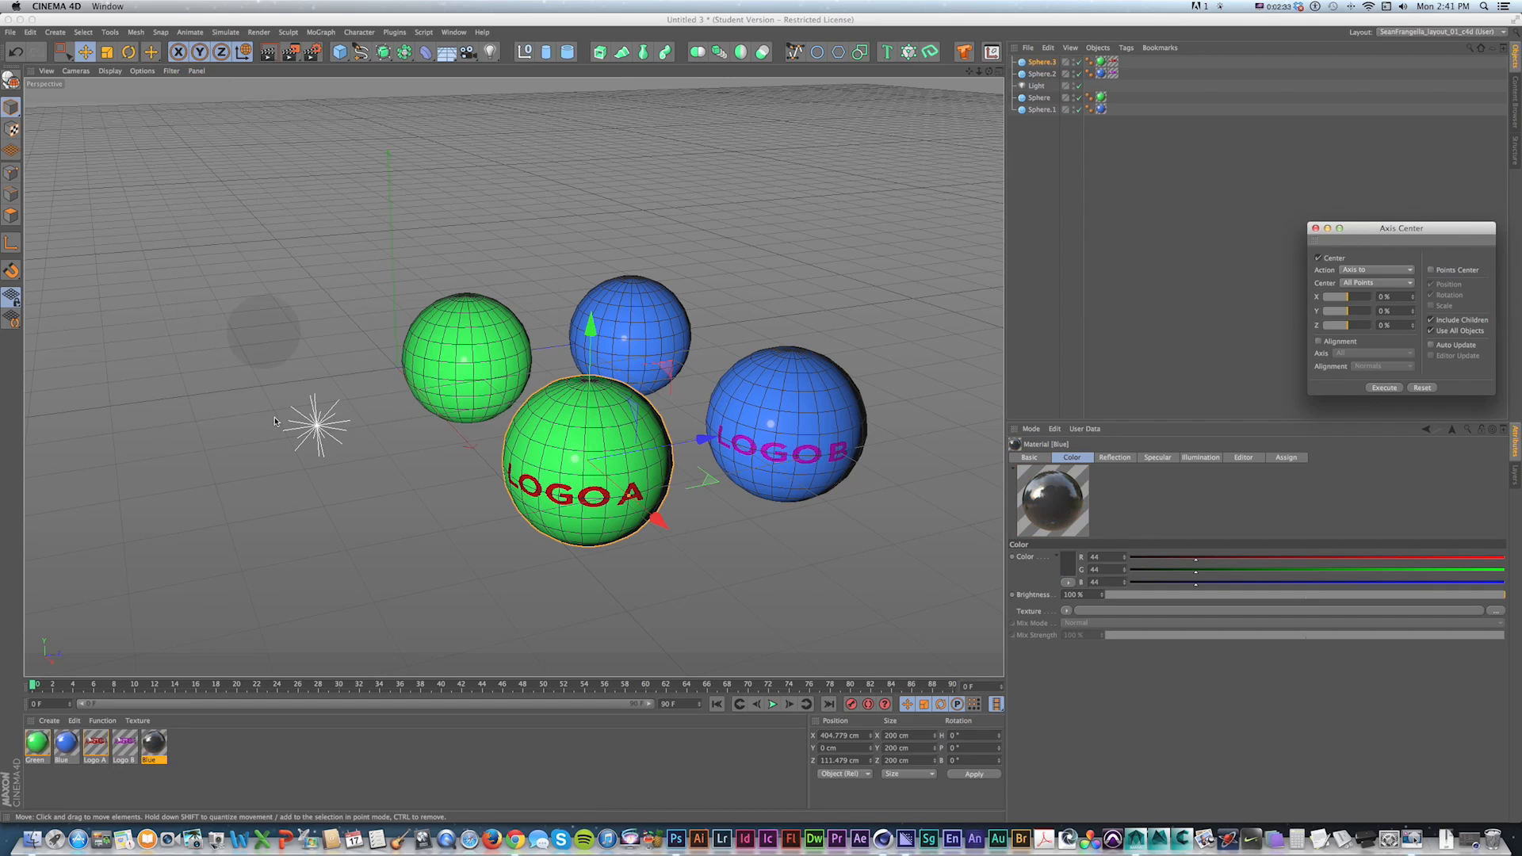
Step: Replace the base materials under the logos on Sphere.3 and Sphere.2 with the dark grey material
{"action": "left_click_drag", "start_coordinate": [153, 745], "coordinate": [1104, 63]}
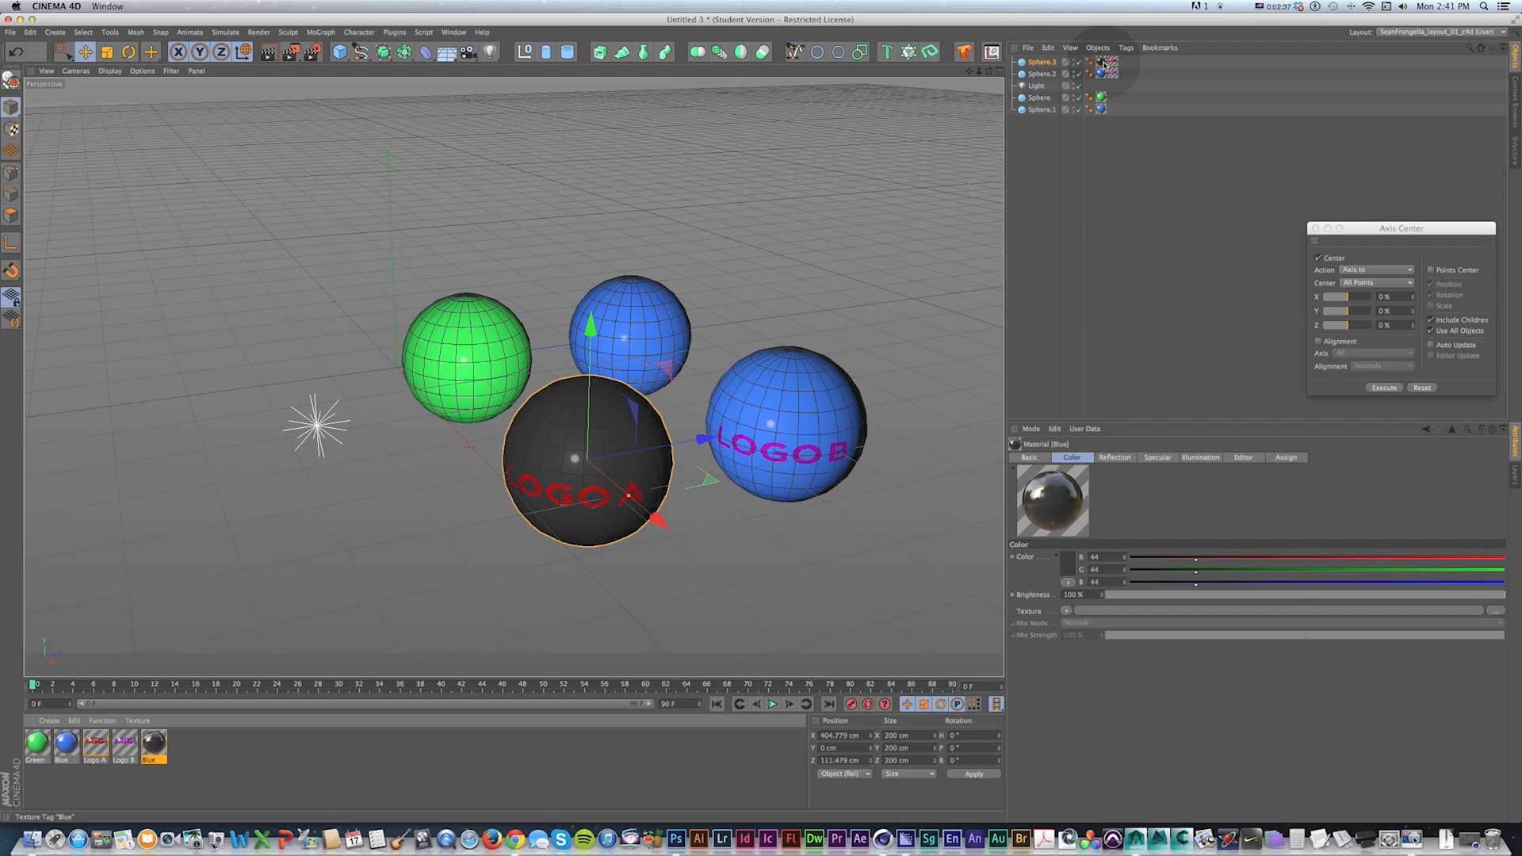
{"action": "key", "text": "Delete"}
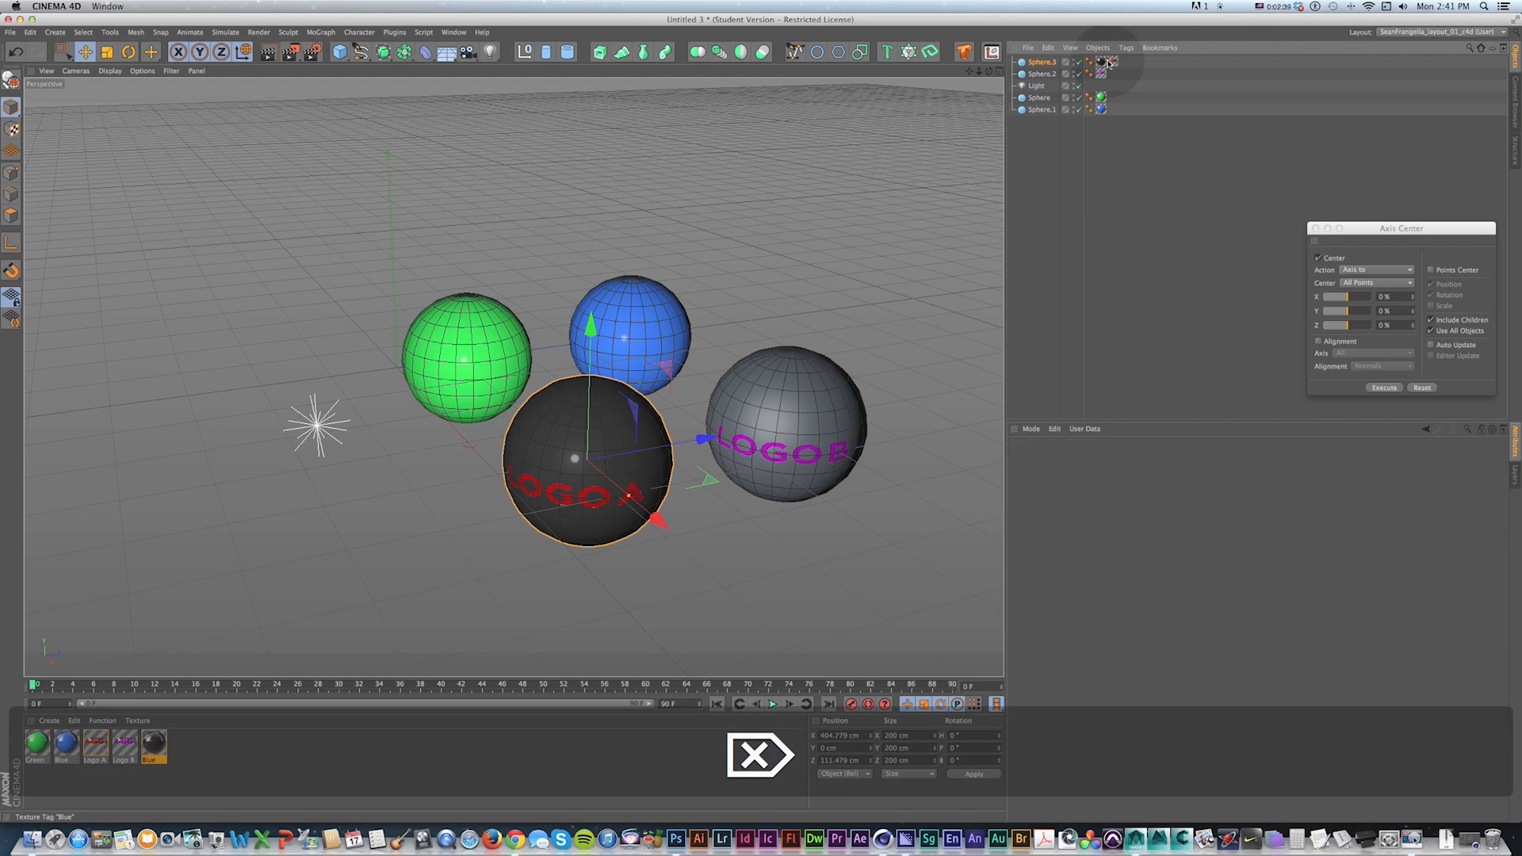
{"action": "left_click_drag", "start_coordinate": [1111, 75], "coordinate": [1118, 74], "text": "super"}
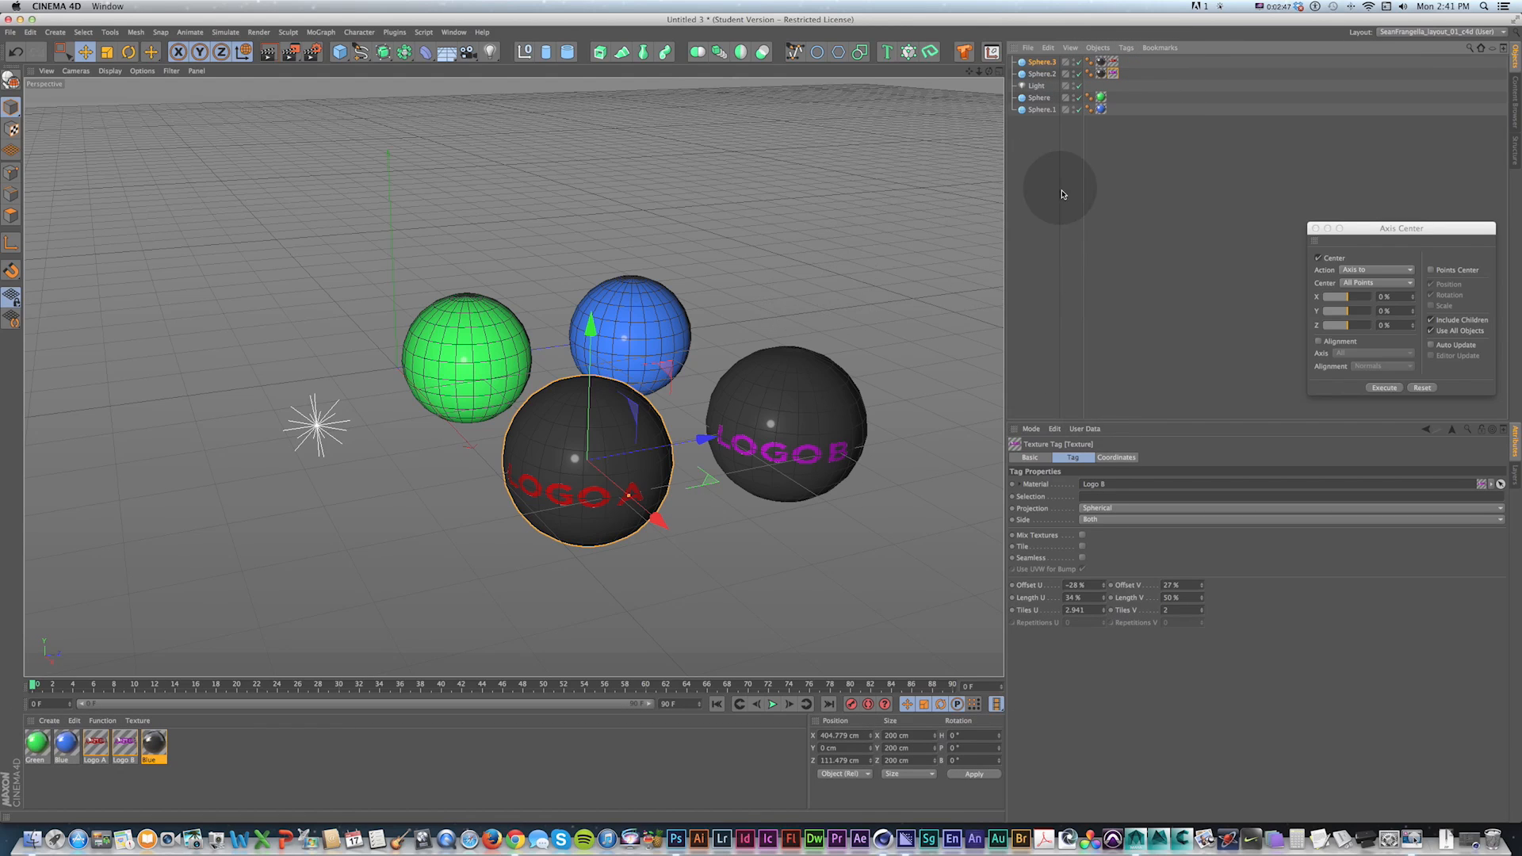
{"action": "left_click", "coordinate": [1103, 139]}
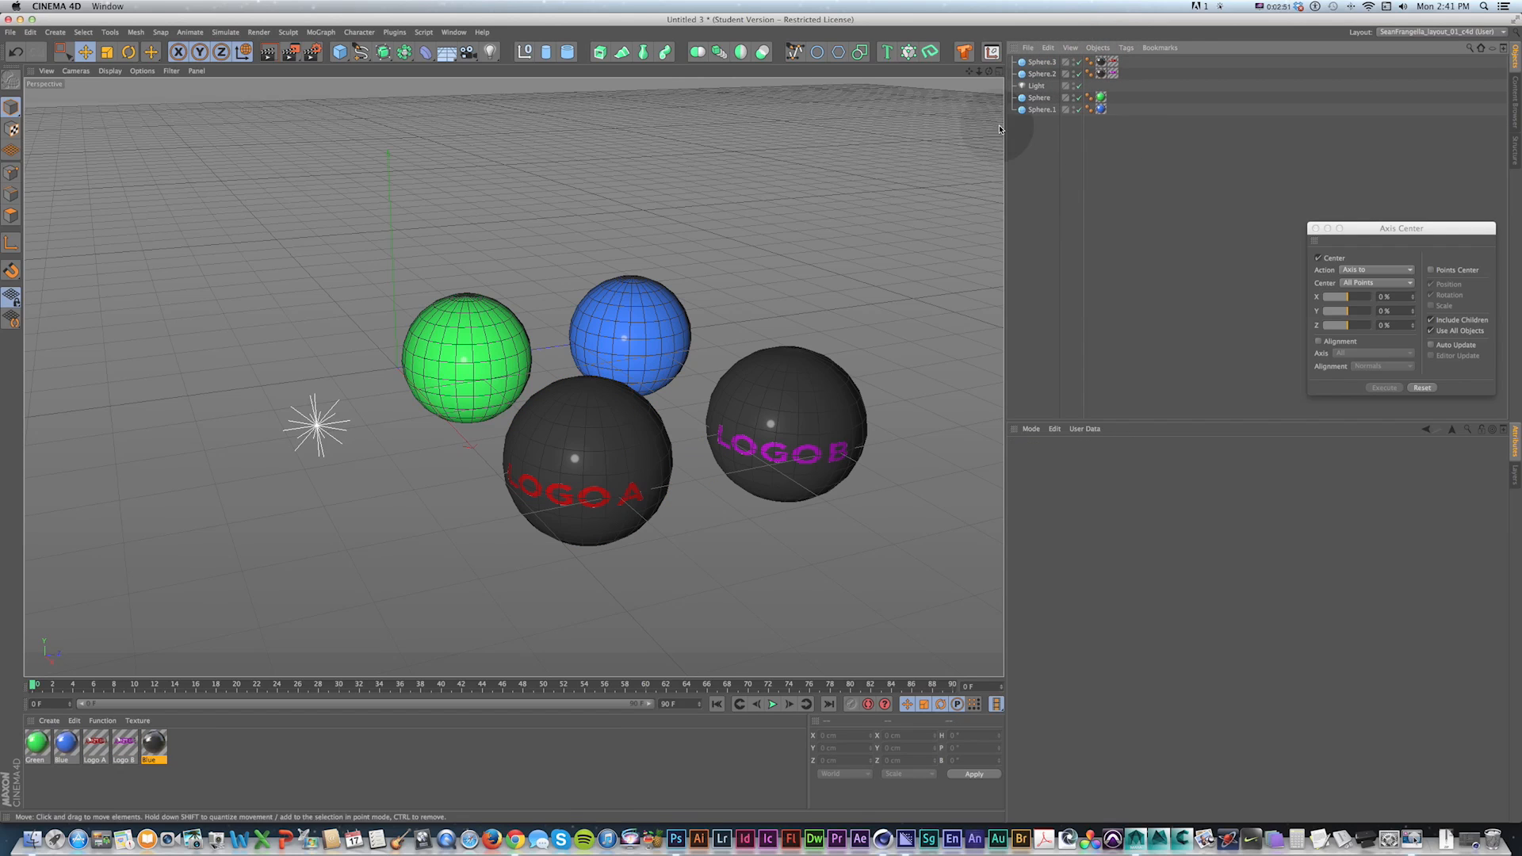
{"action": "right_click", "coordinate": [1033, 67]}
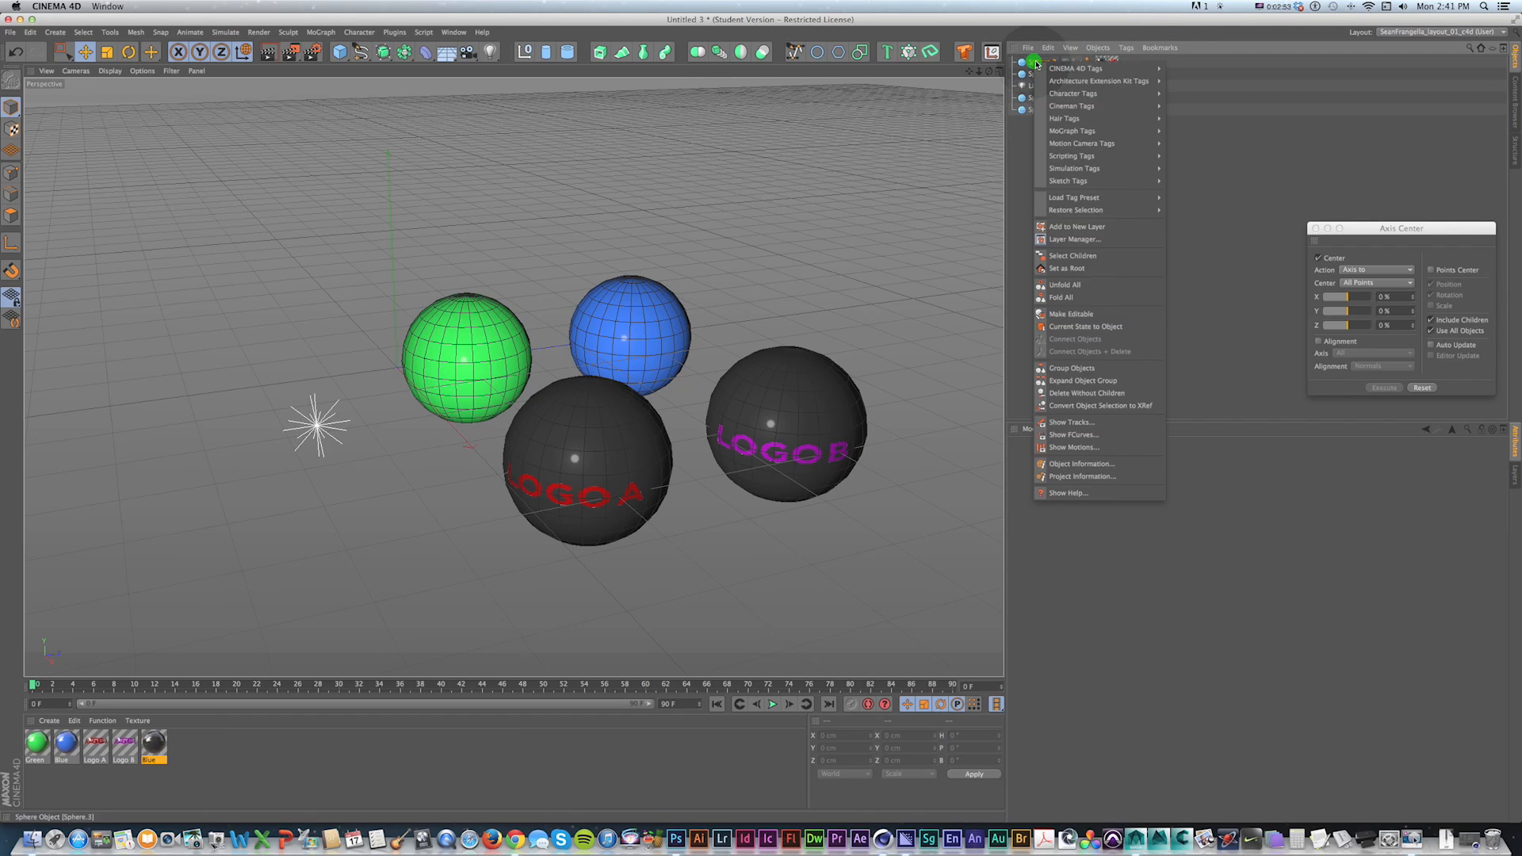
{"action": "mouse_move", "coordinate": [1082, 76]}
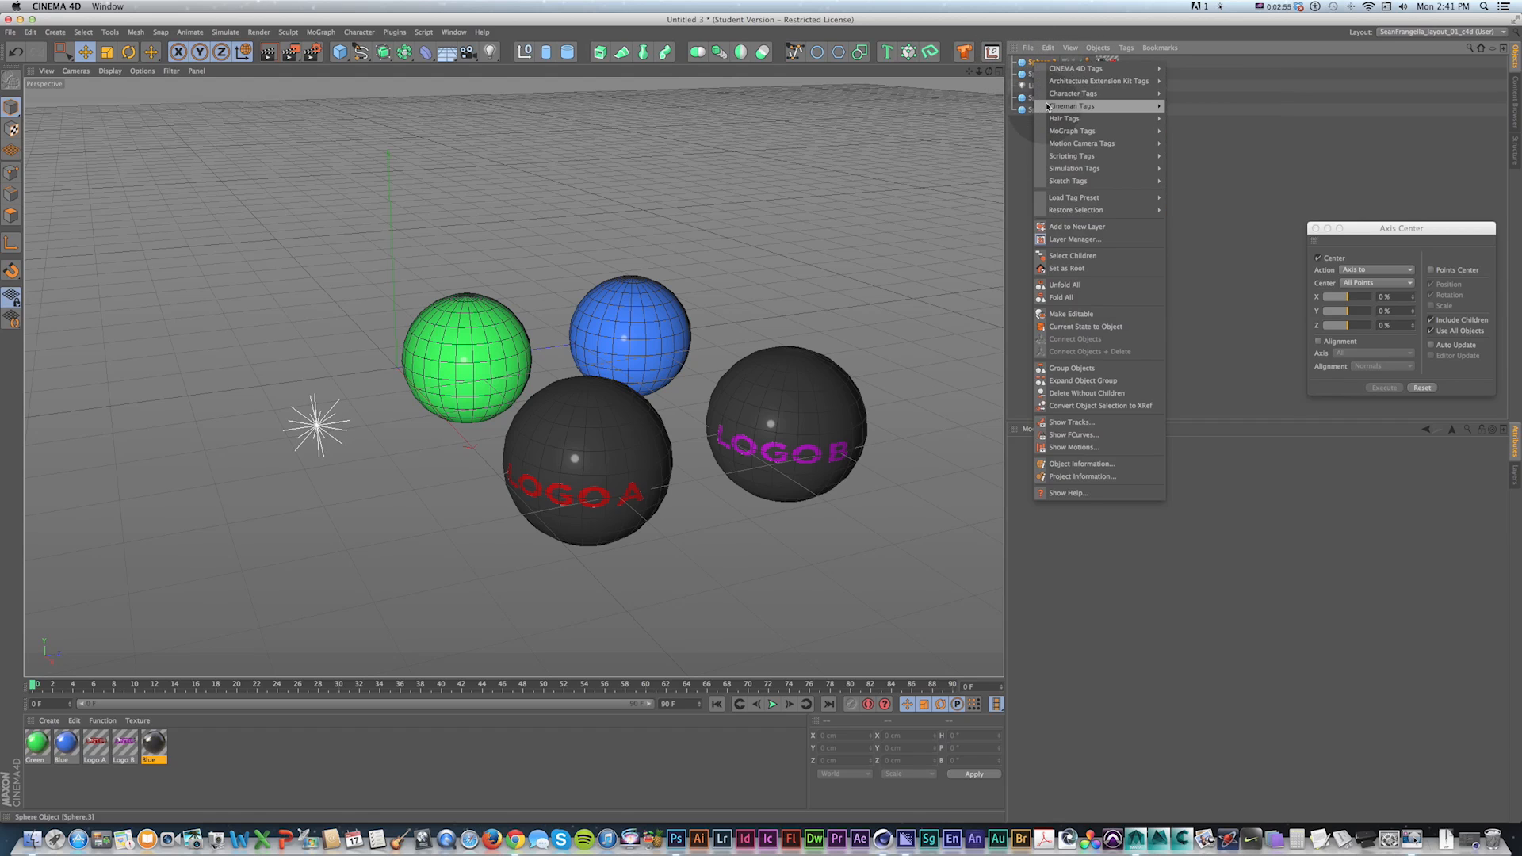
{"action": "left_click", "coordinate": [1023, 137]}
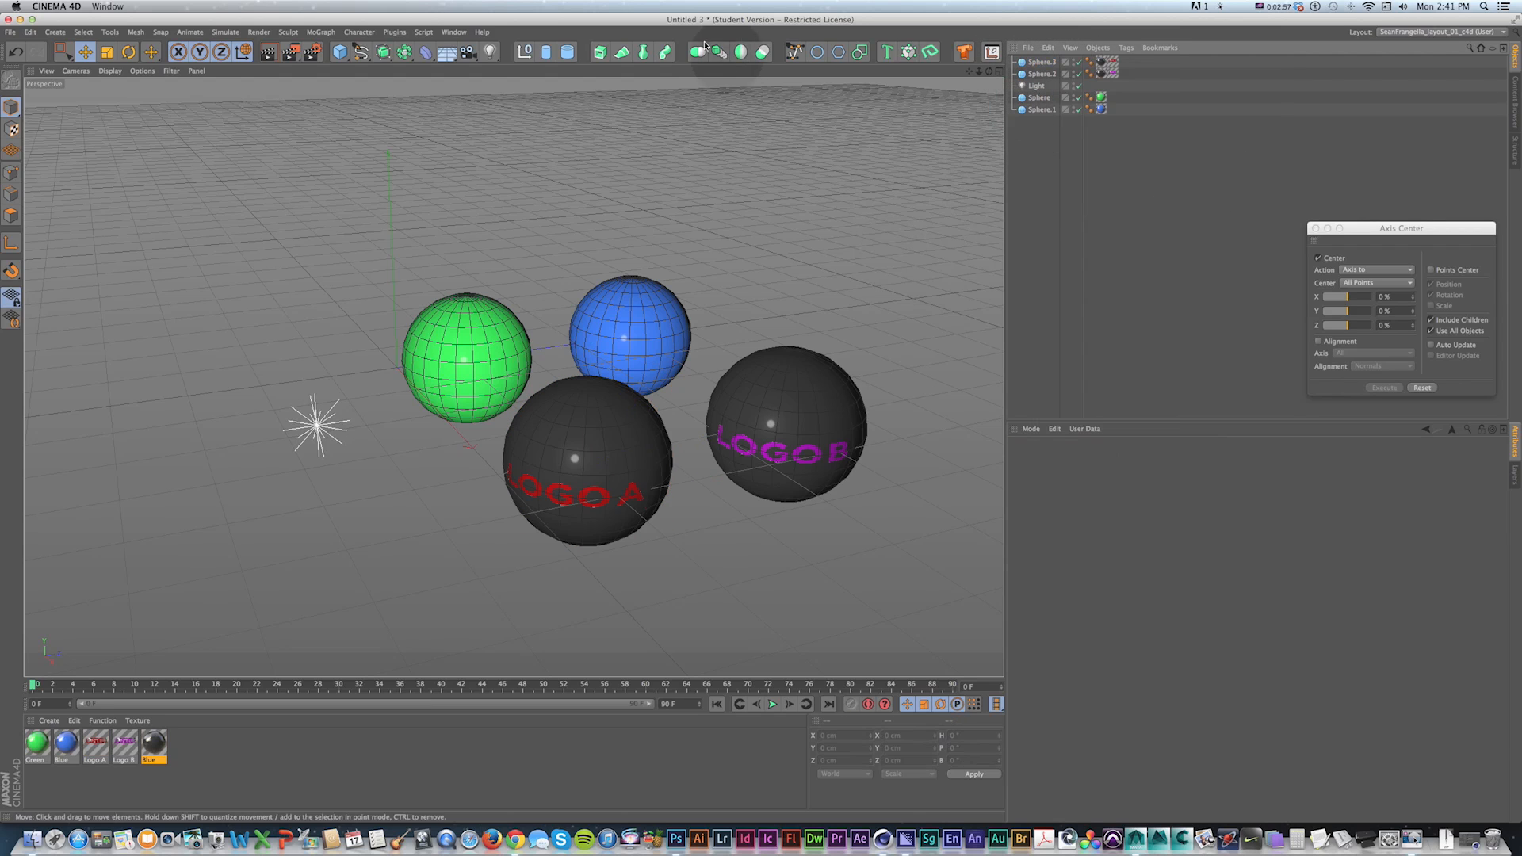
Step: Add a floor lowered to about Y -84 cm beneath the spheres and give it a Collider Body tag
{"action": "left_click", "coordinate": [447, 52]}
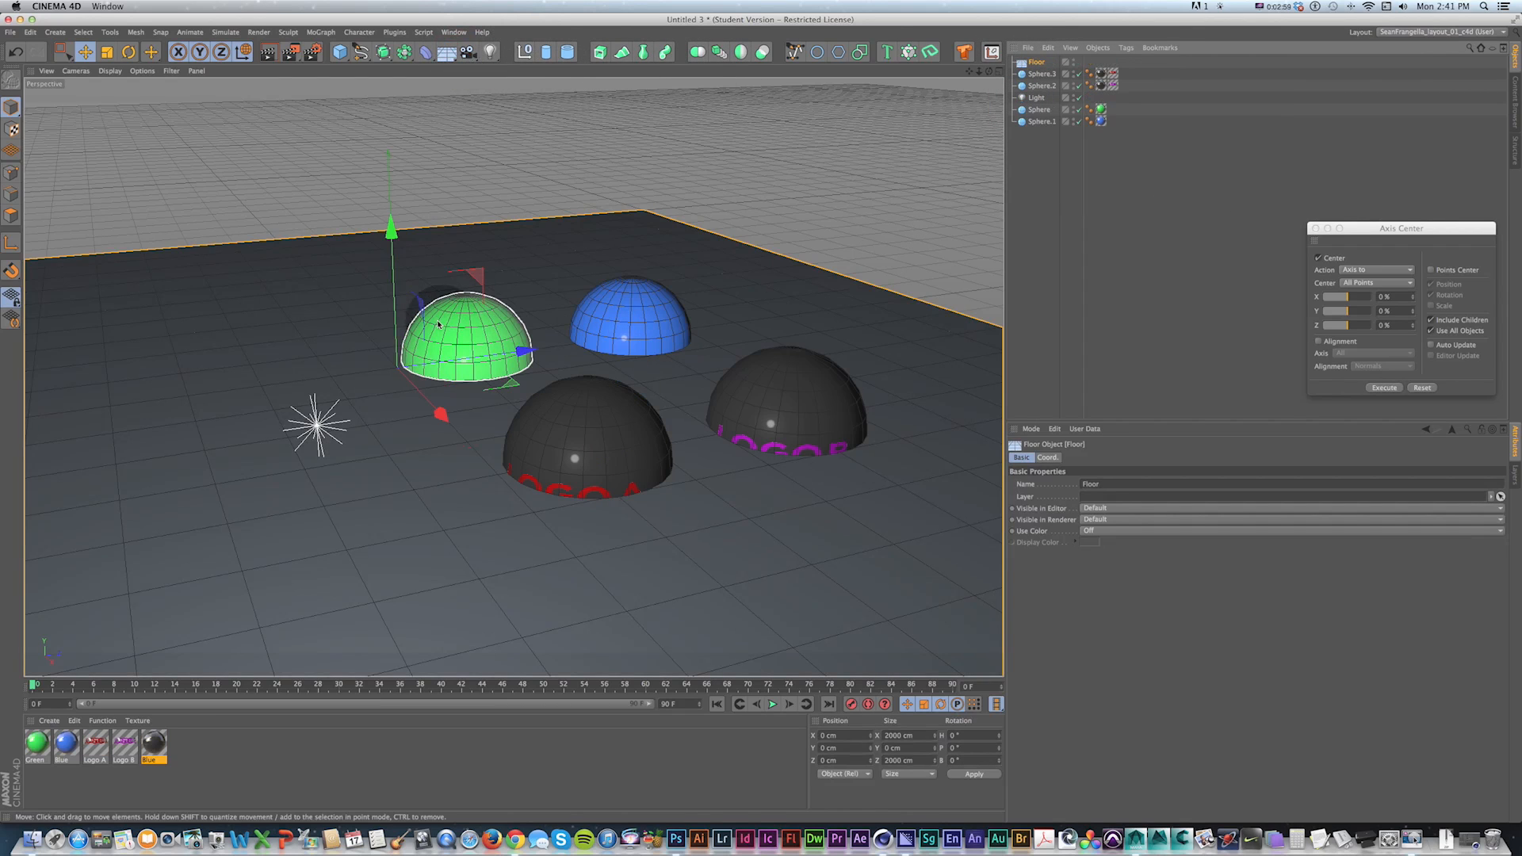
{"action": "left_click_drag", "start_coordinate": [391, 230], "coordinate": [394, 282]}
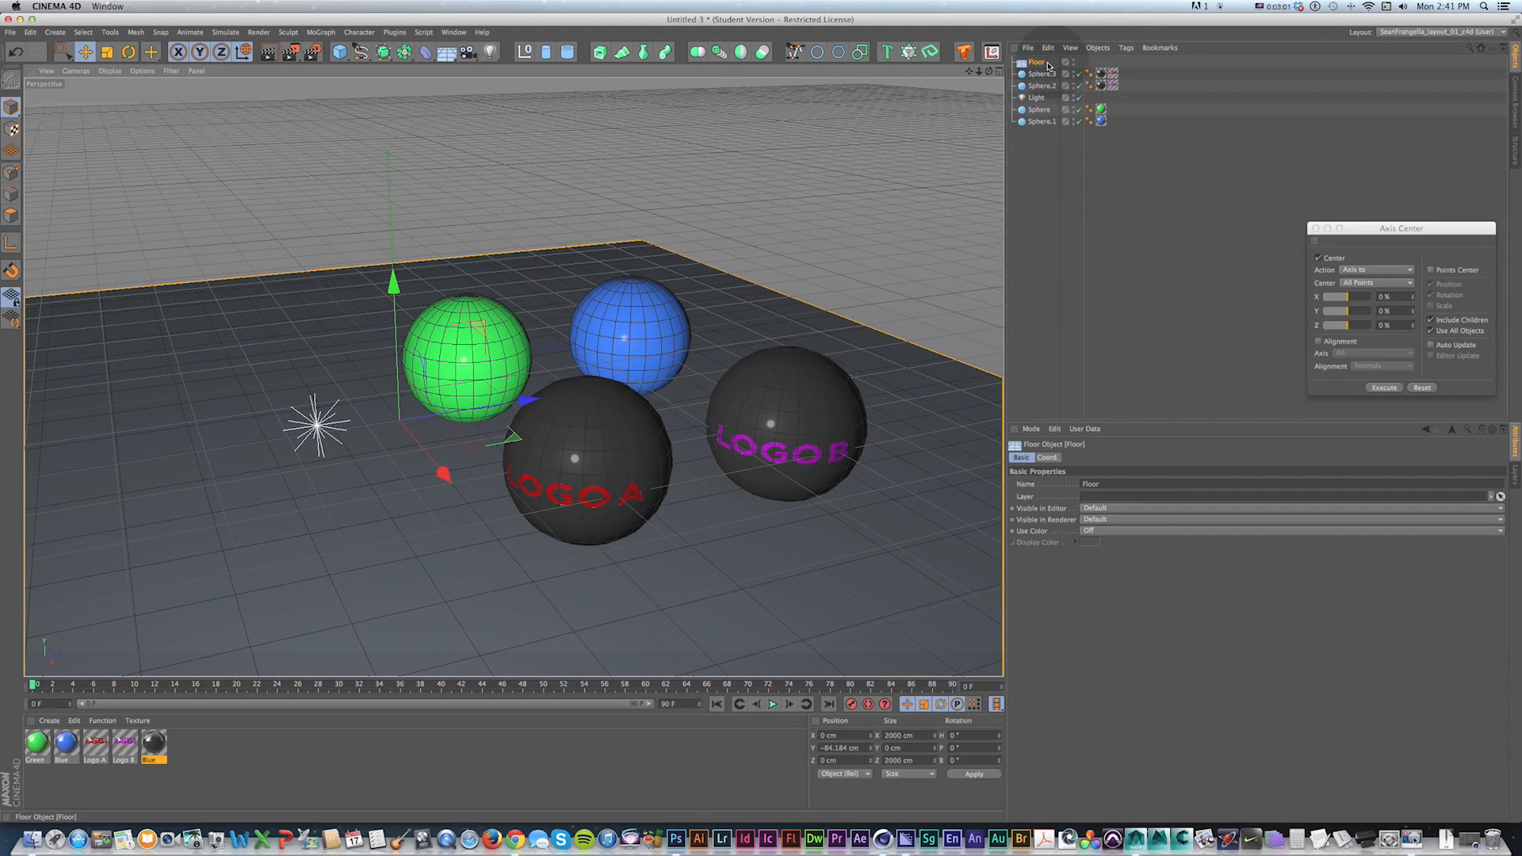
{"action": "right_click", "coordinate": [1048, 65]}
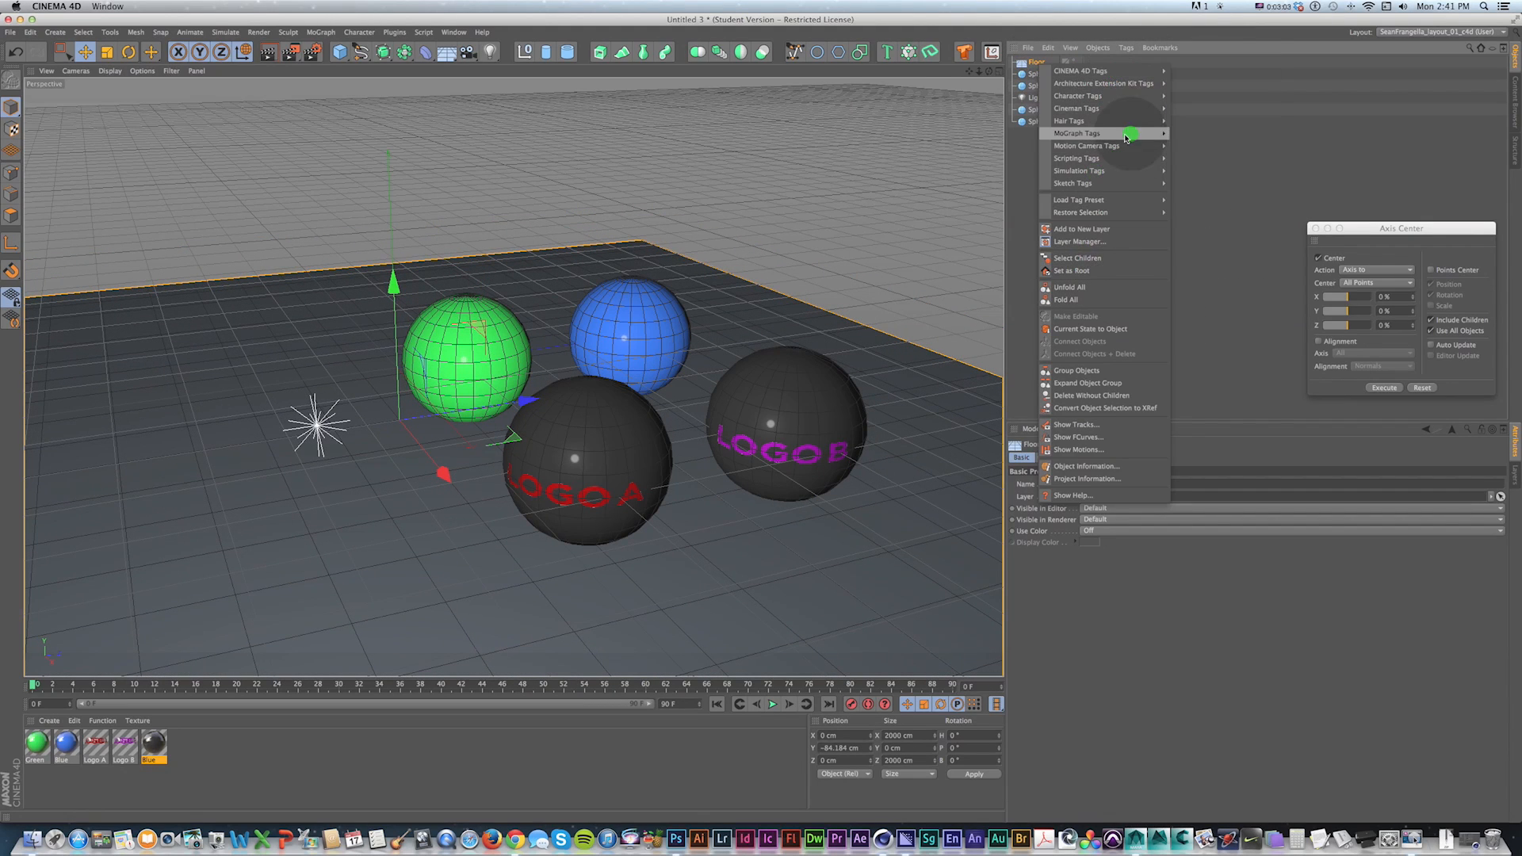
{"action": "mouse_move", "coordinate": [1110, 170]}
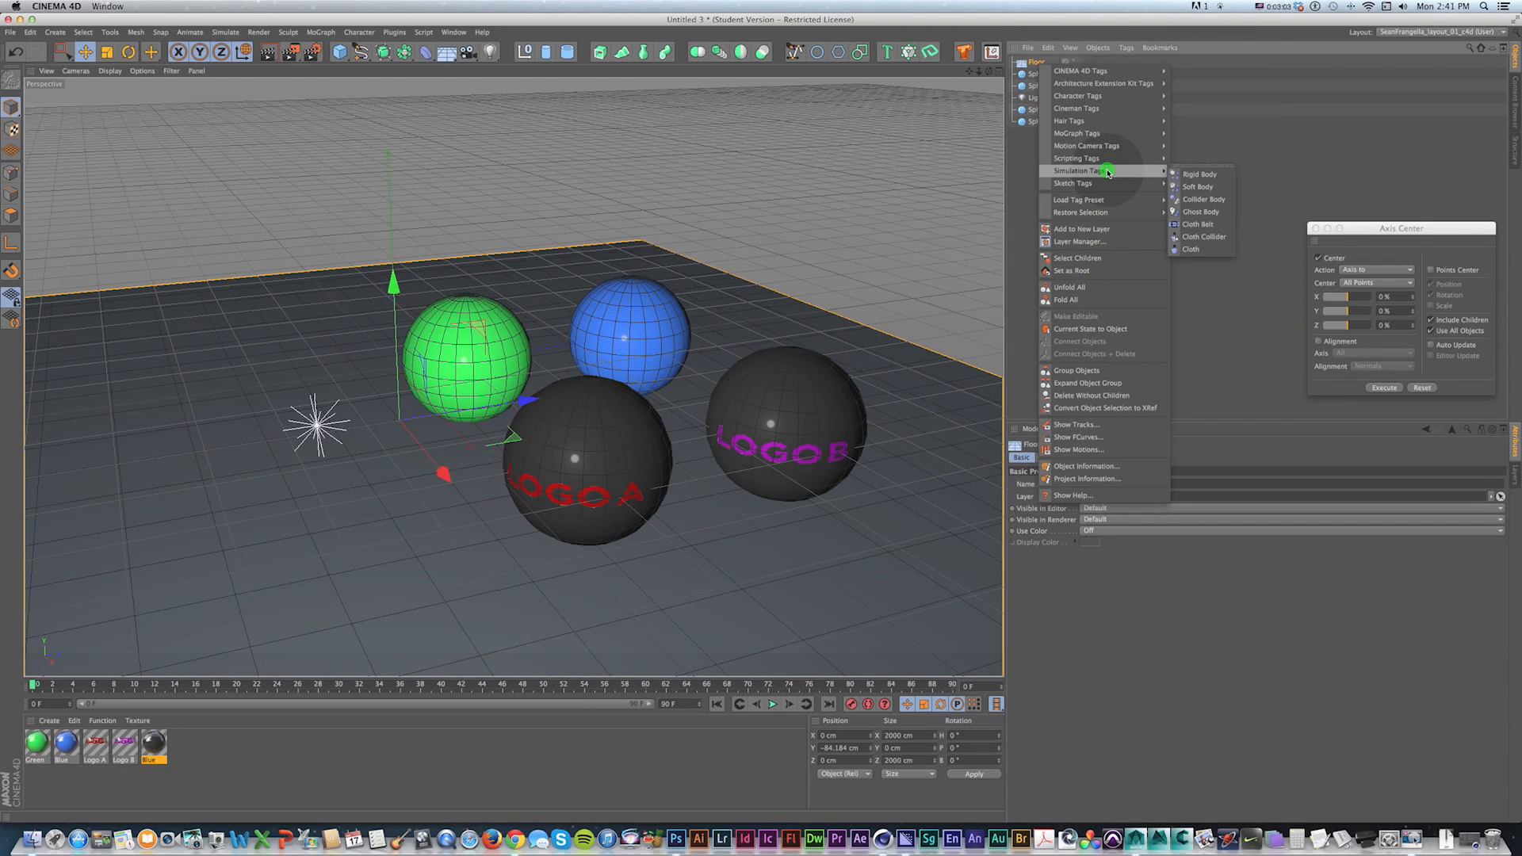
{"action": "left_click", "coordinate": [1210, 203]}
Step: Add a Rigid Body tag to the green sphere named Sphere
{"action": "left_click", "coordinate": [1042, 74]}
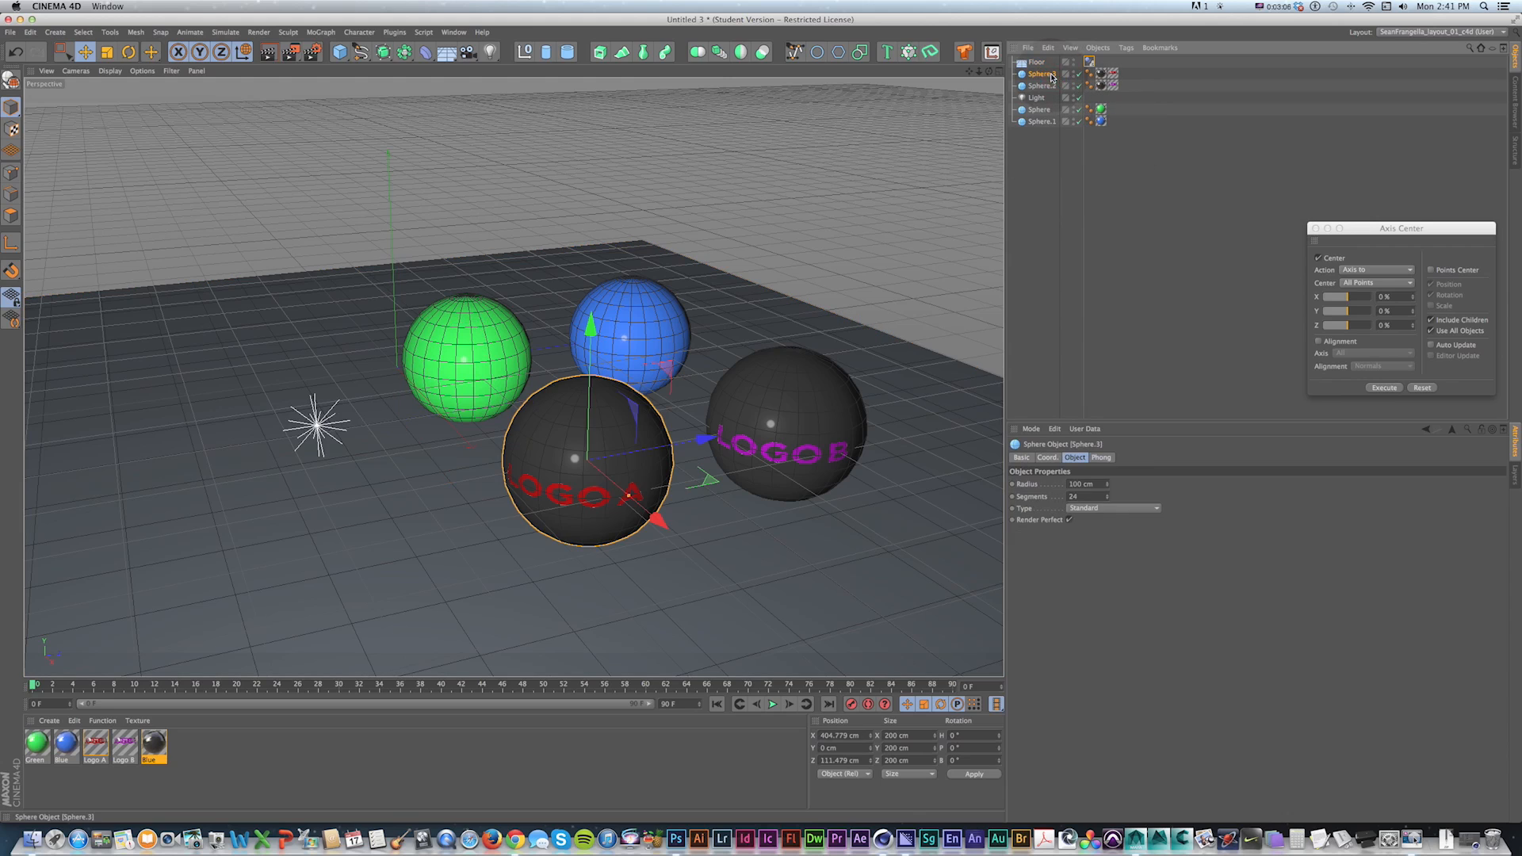
{"action": "left_click", "coordinate": [447, 401]}
{"action": "right_click", "coordinate": [1037, 110]}
{"action": "mouse_move", "coordinate": [1102, 216]}
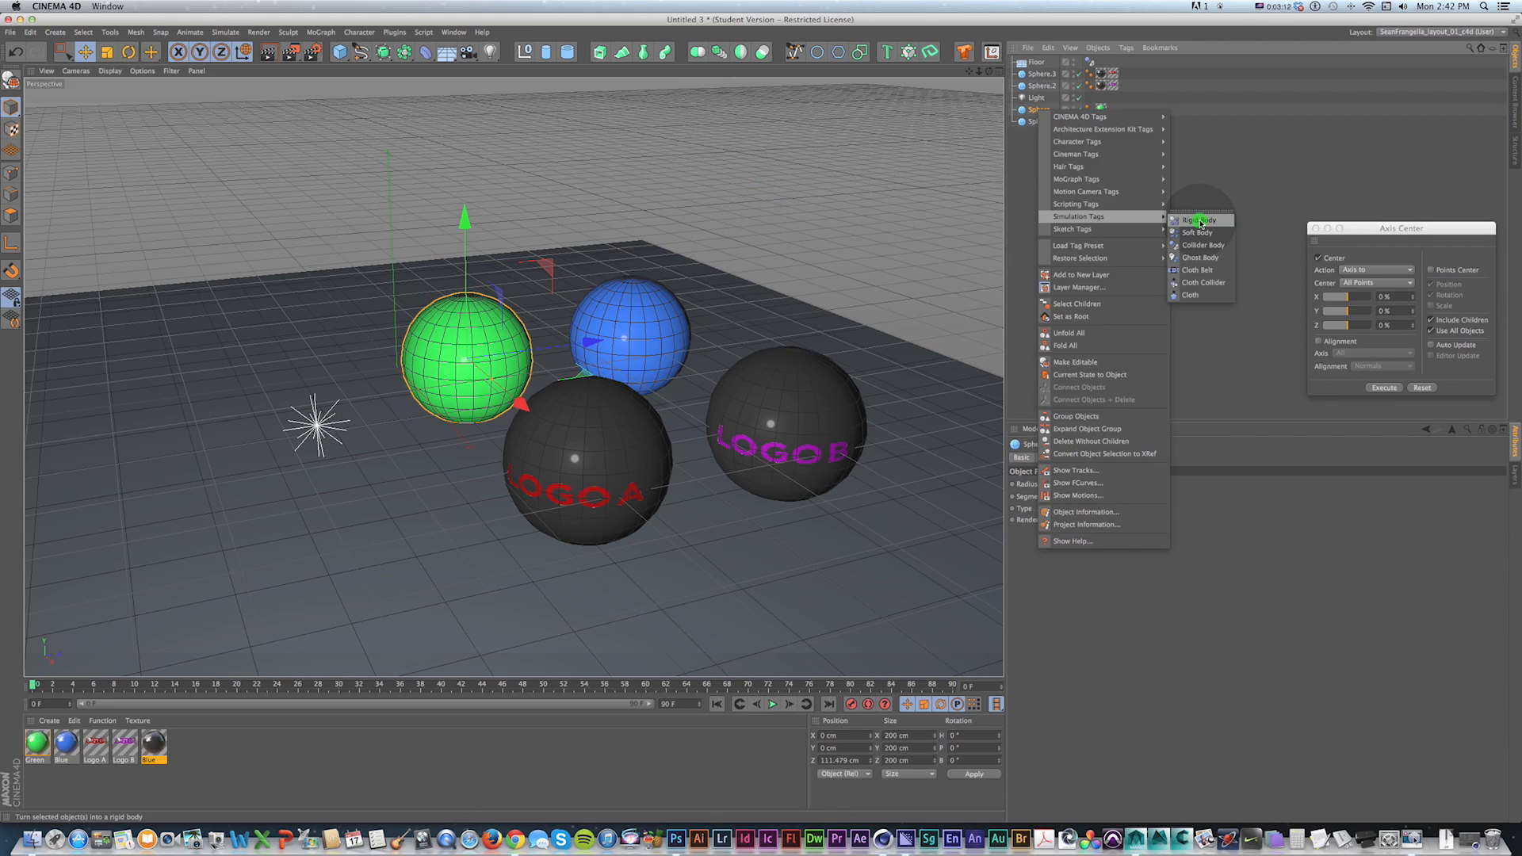
{"action": "left_click", "coordinate": [1200, 222]}
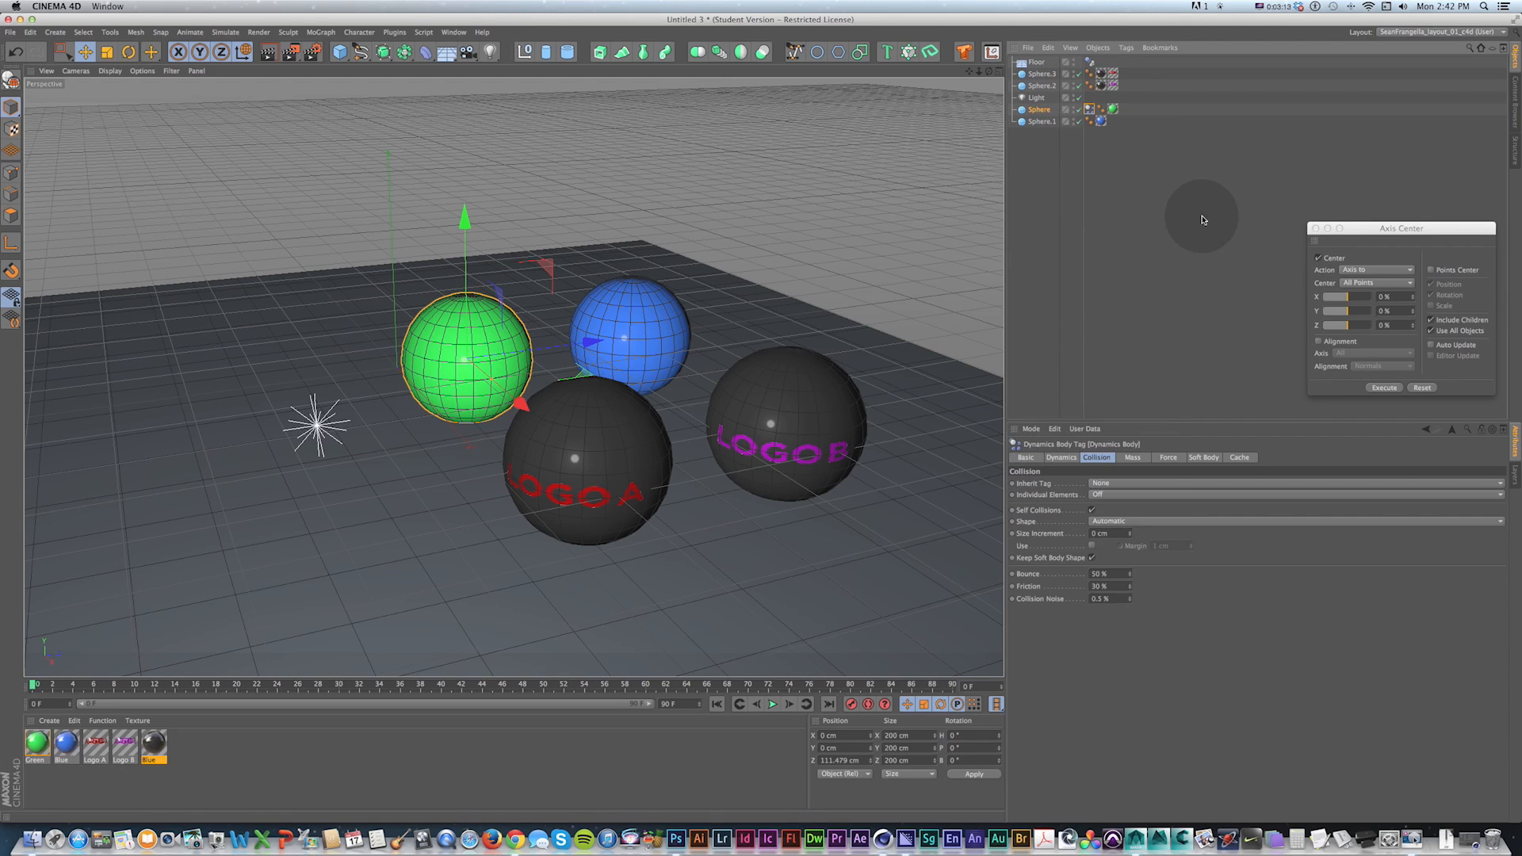
Step: Set the green sphere's collision bounce to 75% and friction to 25%
{"action": "double_click", "coordinate": [1116, 574]}
{"action": "type", "text": "75"}
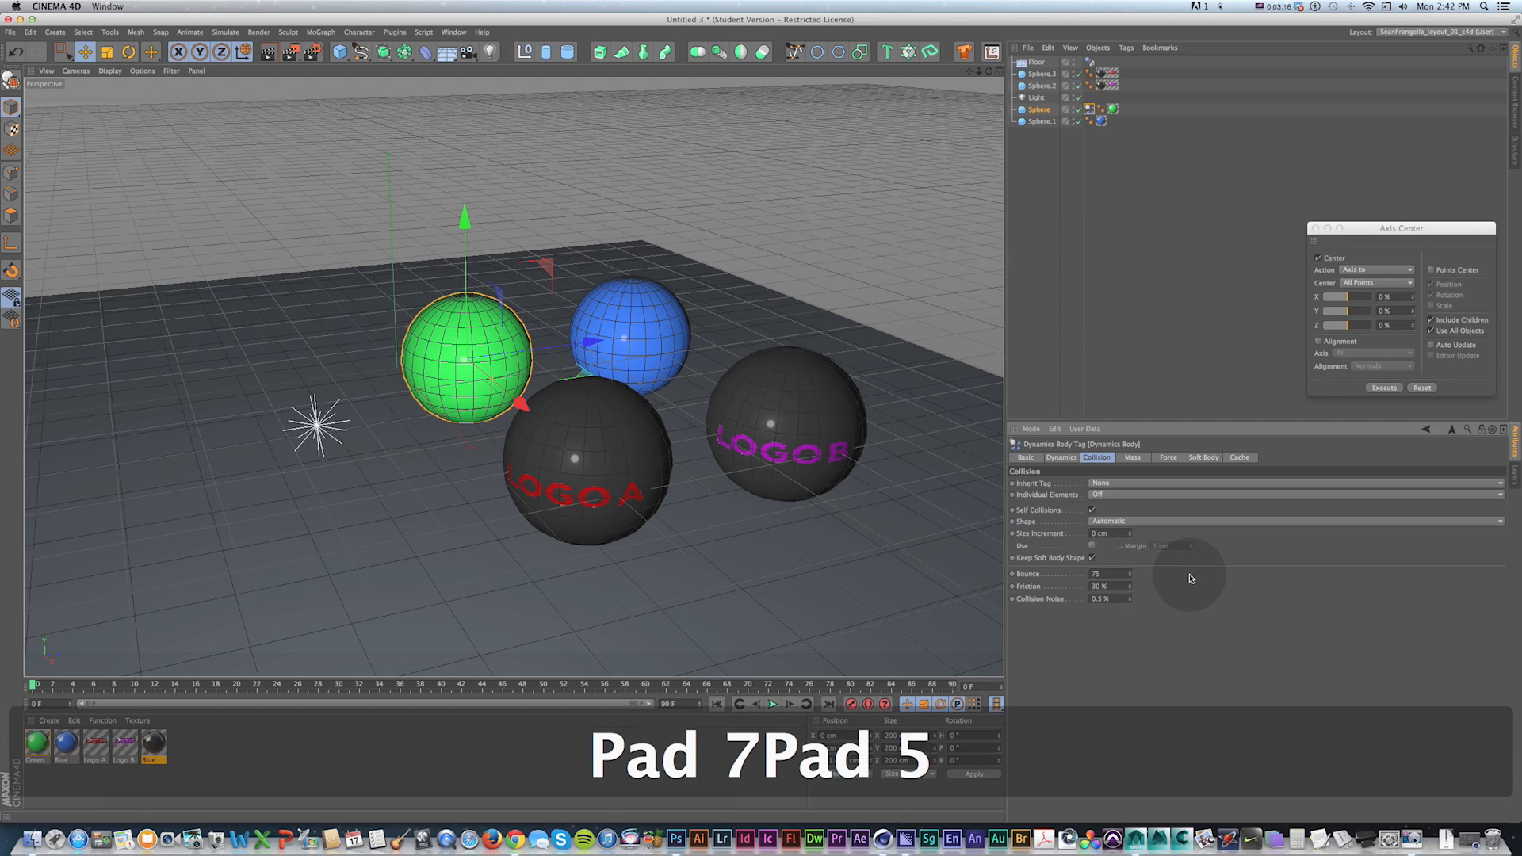
{"action": "key", "text": "Tab"}
{"action": "type", "text": "25"}
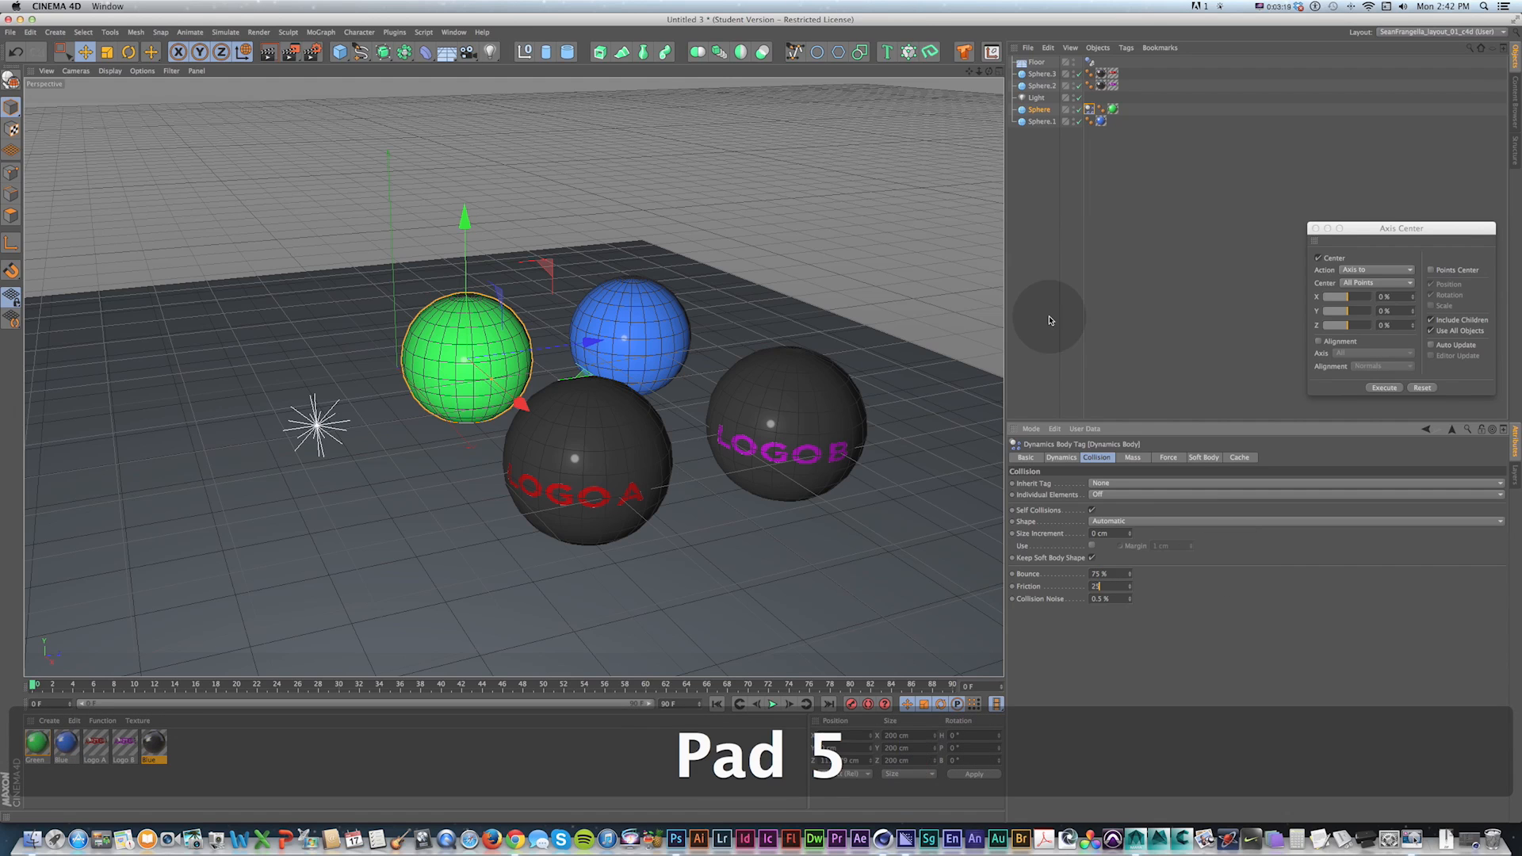
{"action": "left_click", "coordinate": [1048, 315]}
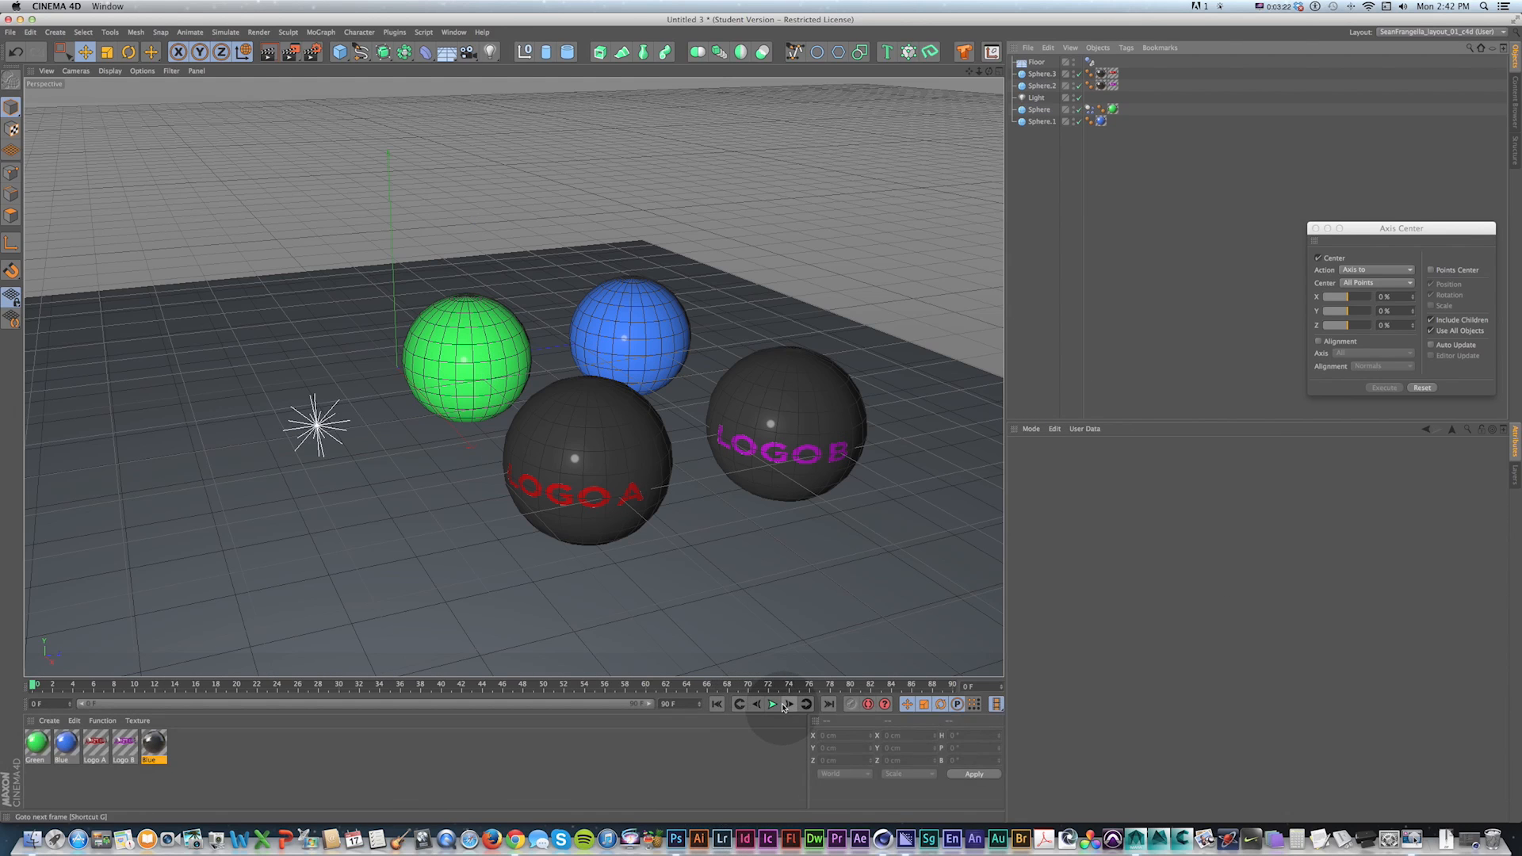
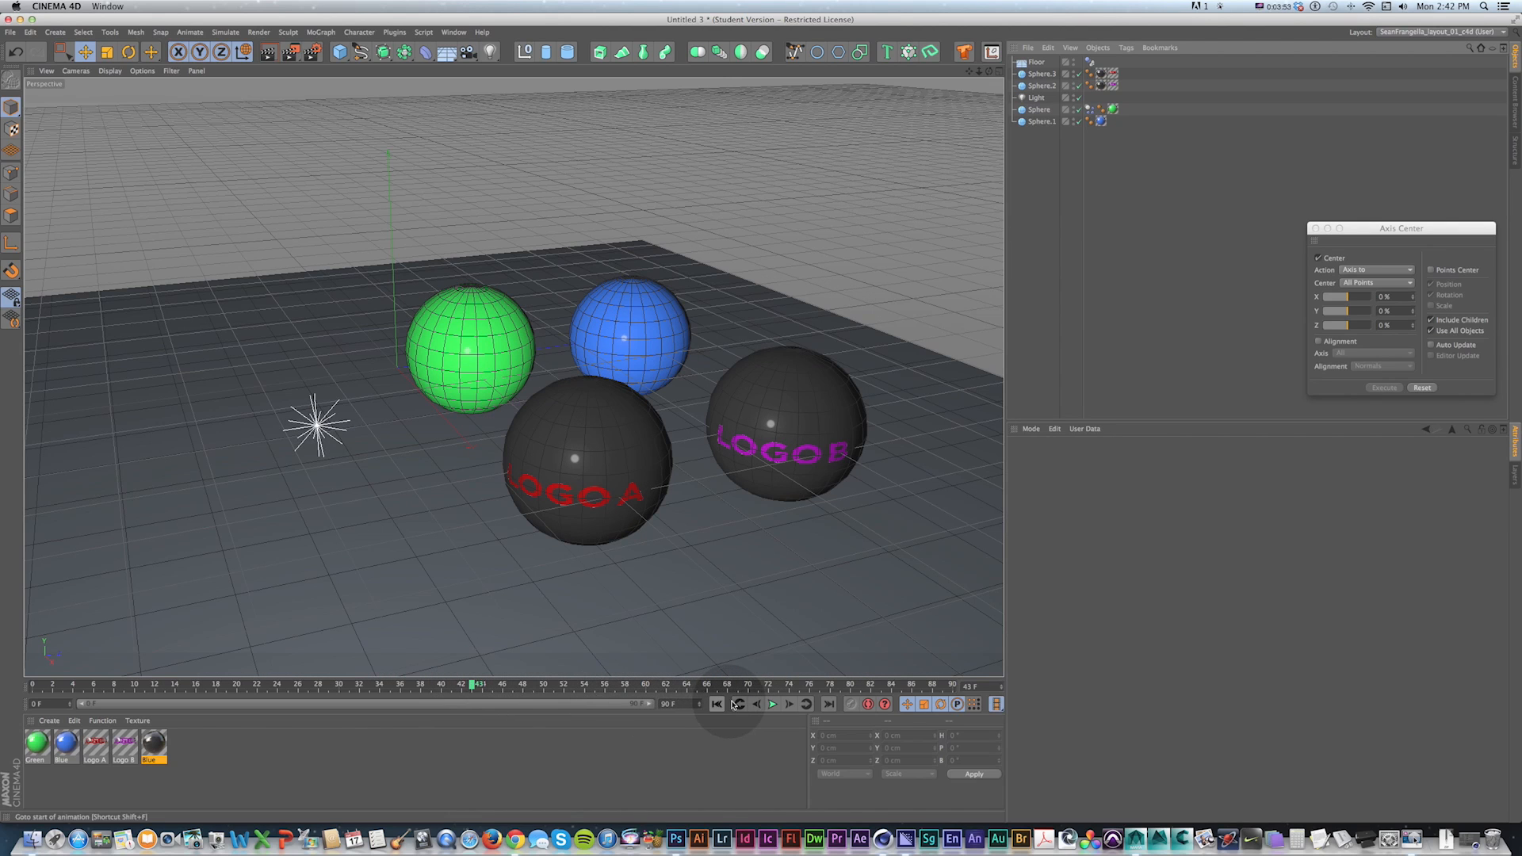
Step: Step through the dynamics simulation frame by frame from the start to examine the green sphere's motion against the floor
{"action": "key", "text": "shift+f"}
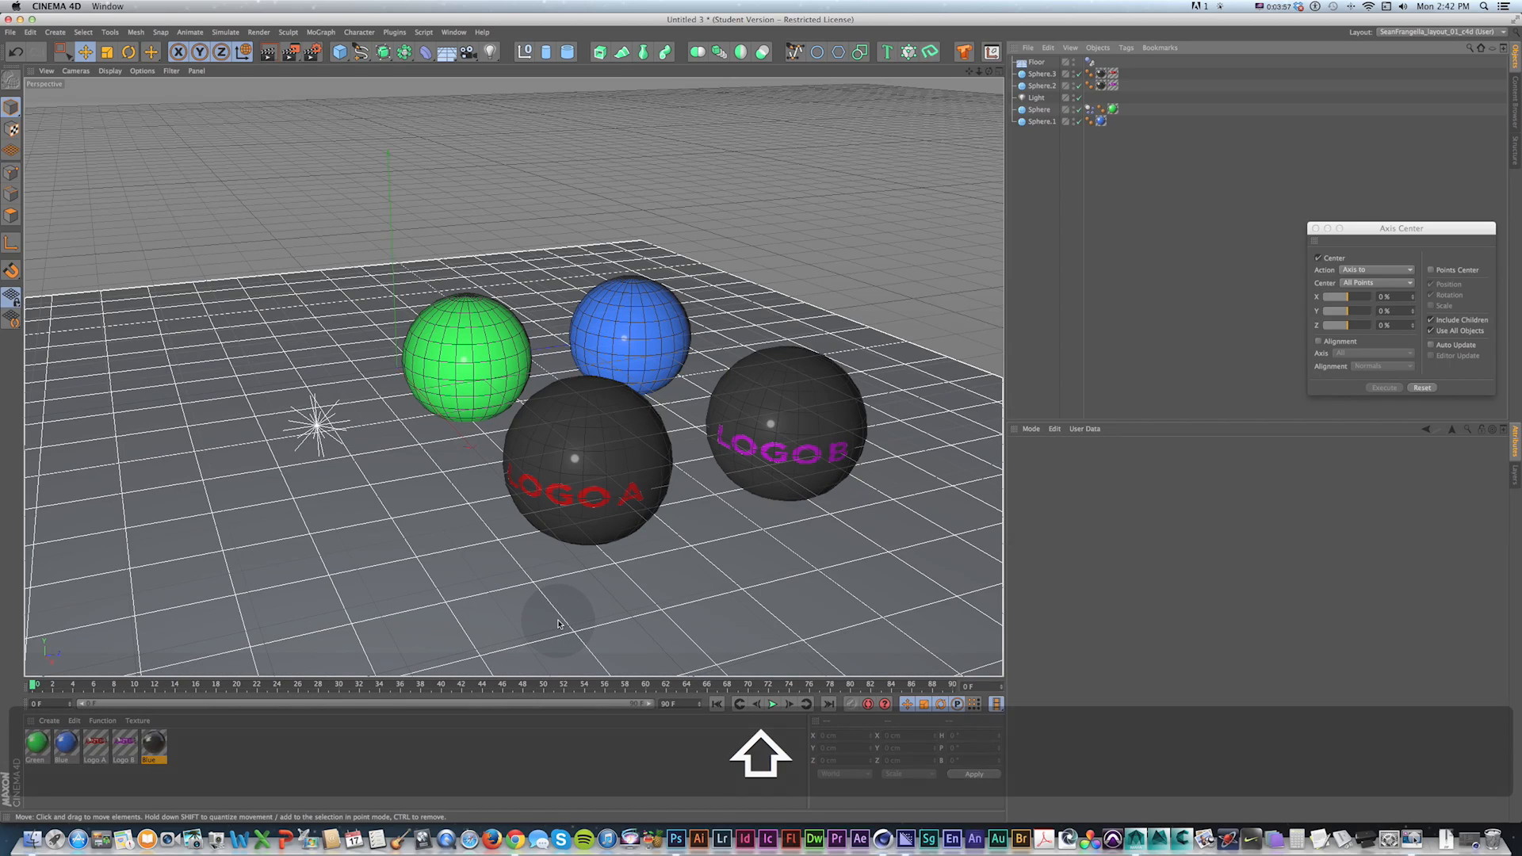
{"action": "key", "text": "shift+g"}
{"action": "key", "text": "shift+f"}
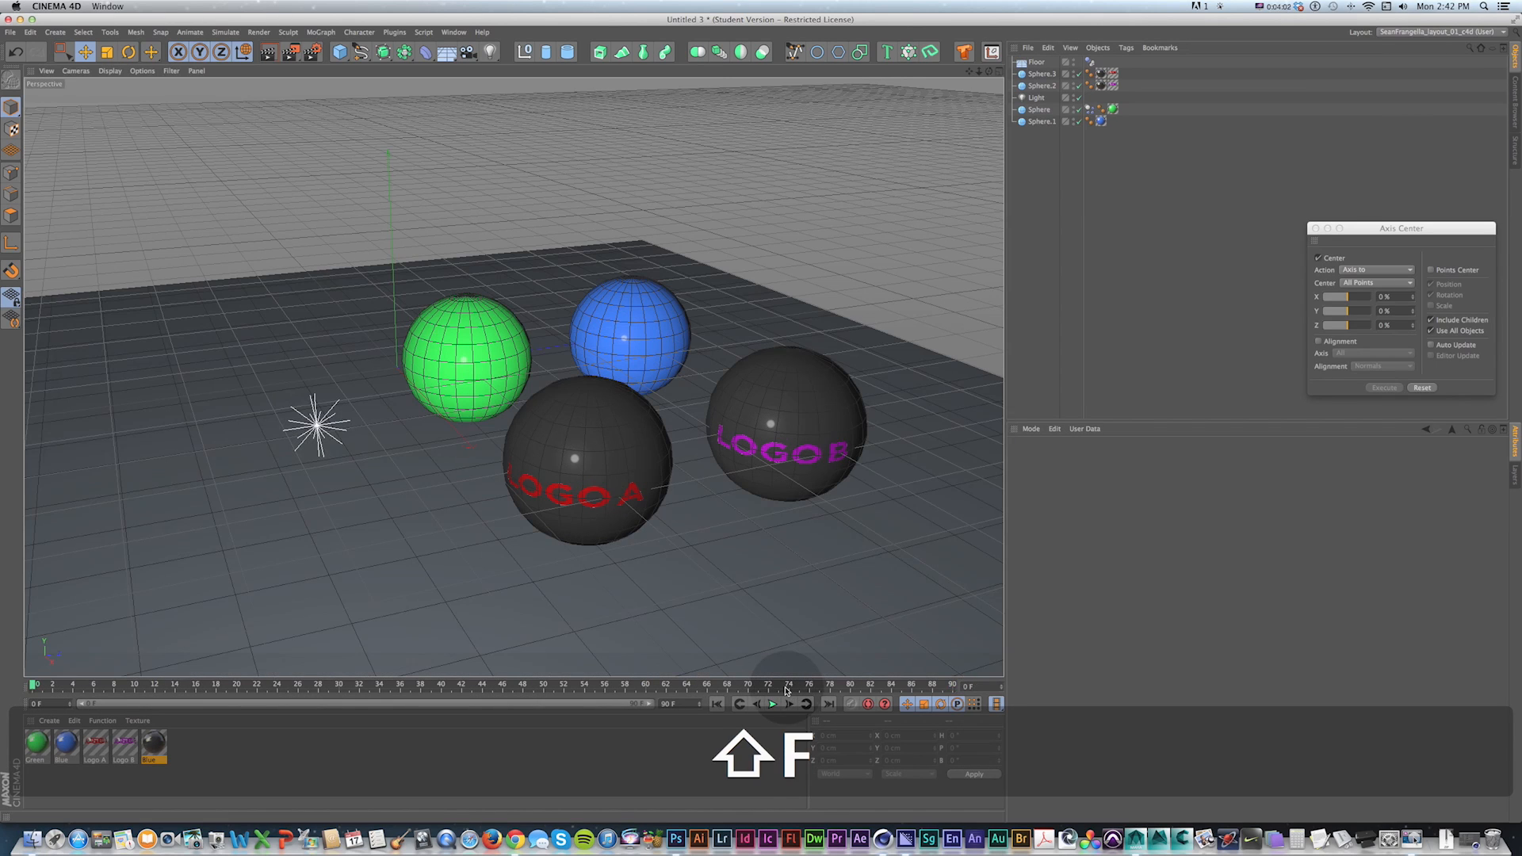
{"action": "key", "text": "g"}
{"action": "key", "text": "g"}
{"action": "key", "text": "g"}
{"action": "key", "text": "g"}
{"action": "key", "text": "g"}
{"action": "key", "text": "g"}
{"action": "key", "text": "g"}
{"action": "key", "text": "g"}
{"action": "key", "text": "g"}
{"action": "key", "text": "g"}
{"action": "key", "text": "g"}
{"action": "key", "text": "g"}
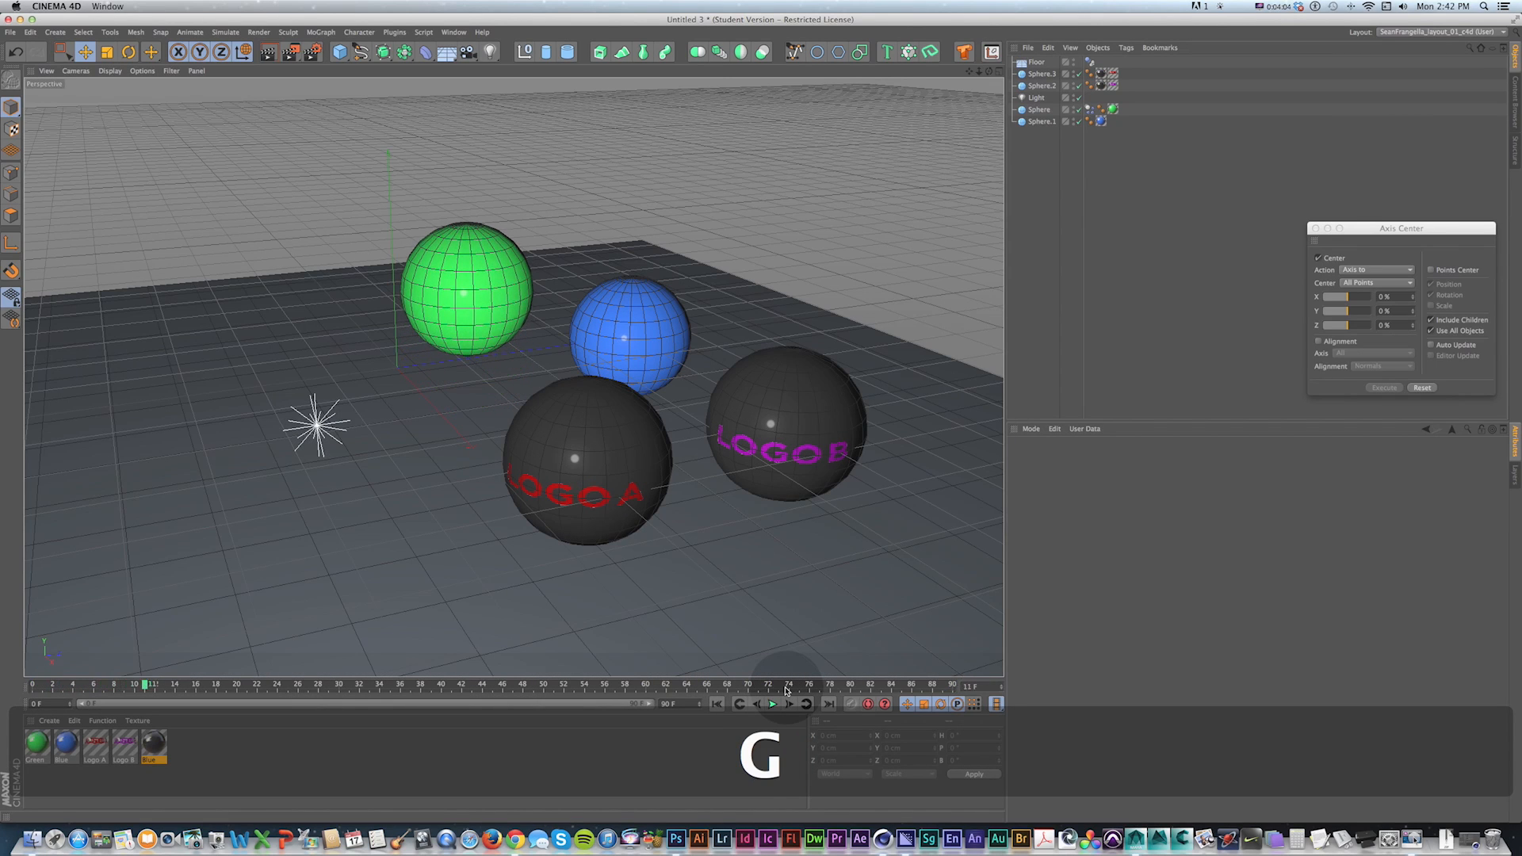
{"action": "key", "text": "f"}
{"action": "key", "text": "g"}
{"action": "key", "text": "g"}
{"action": "key", "text": "g"}
{"action": "key", "text": "g"}
{"action": "key", "text": "g"}
{"action": "key", "text": "g"}
{"action": "key", "text": "g"}
{"action": "key", "text": "g"}
{"action": "key", "text": "g"}
{"action": "key", "text": "g"}
{"action": "key", "text": "g"}
{"action": "key", "text": "g"}
{"action": "key", "text": "g"}
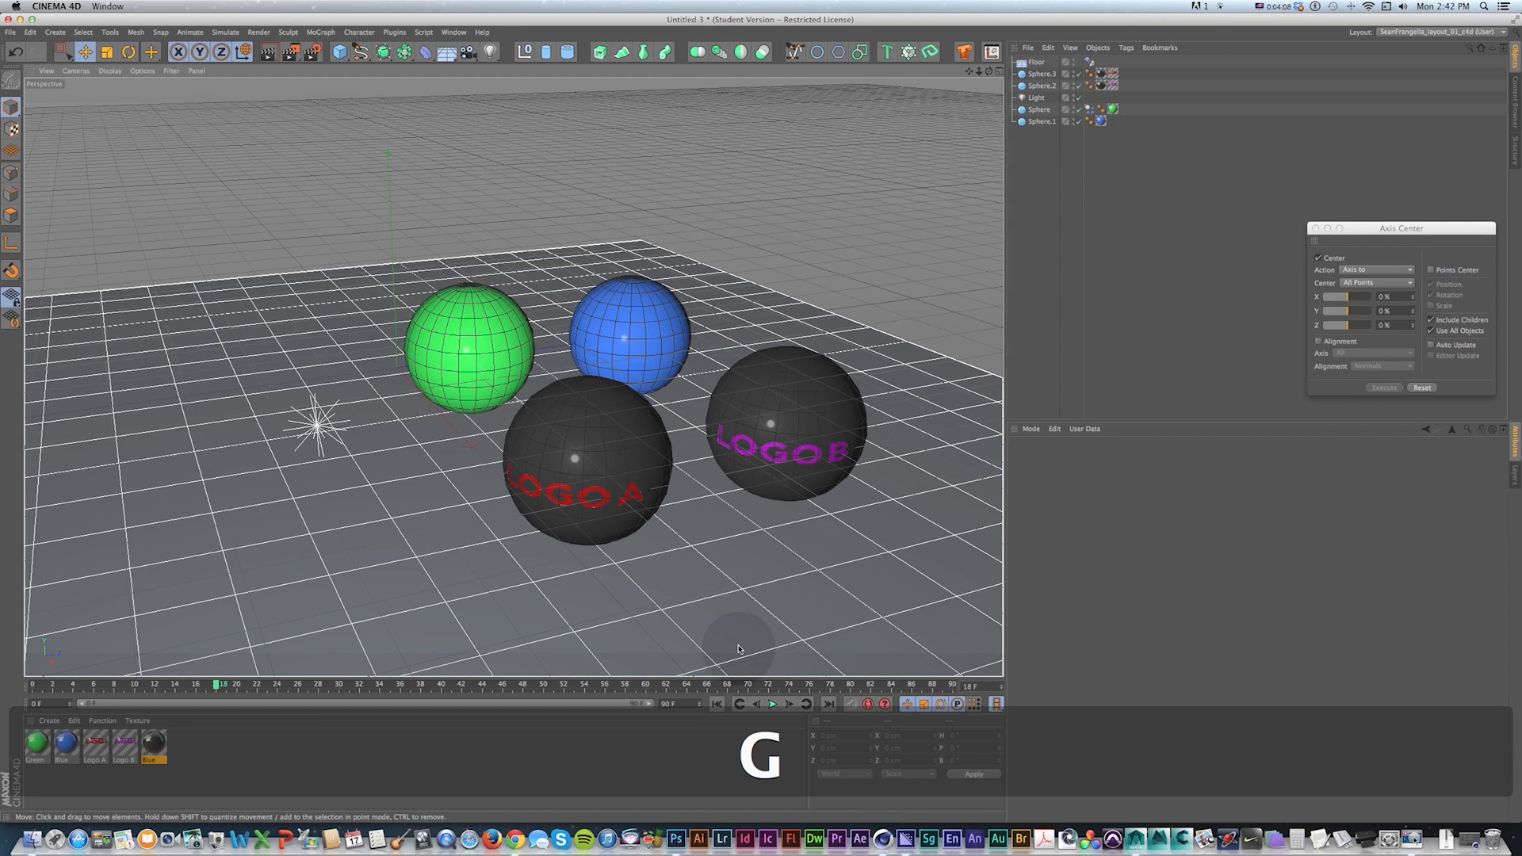
{"action": "key", "text": "shift+f"}
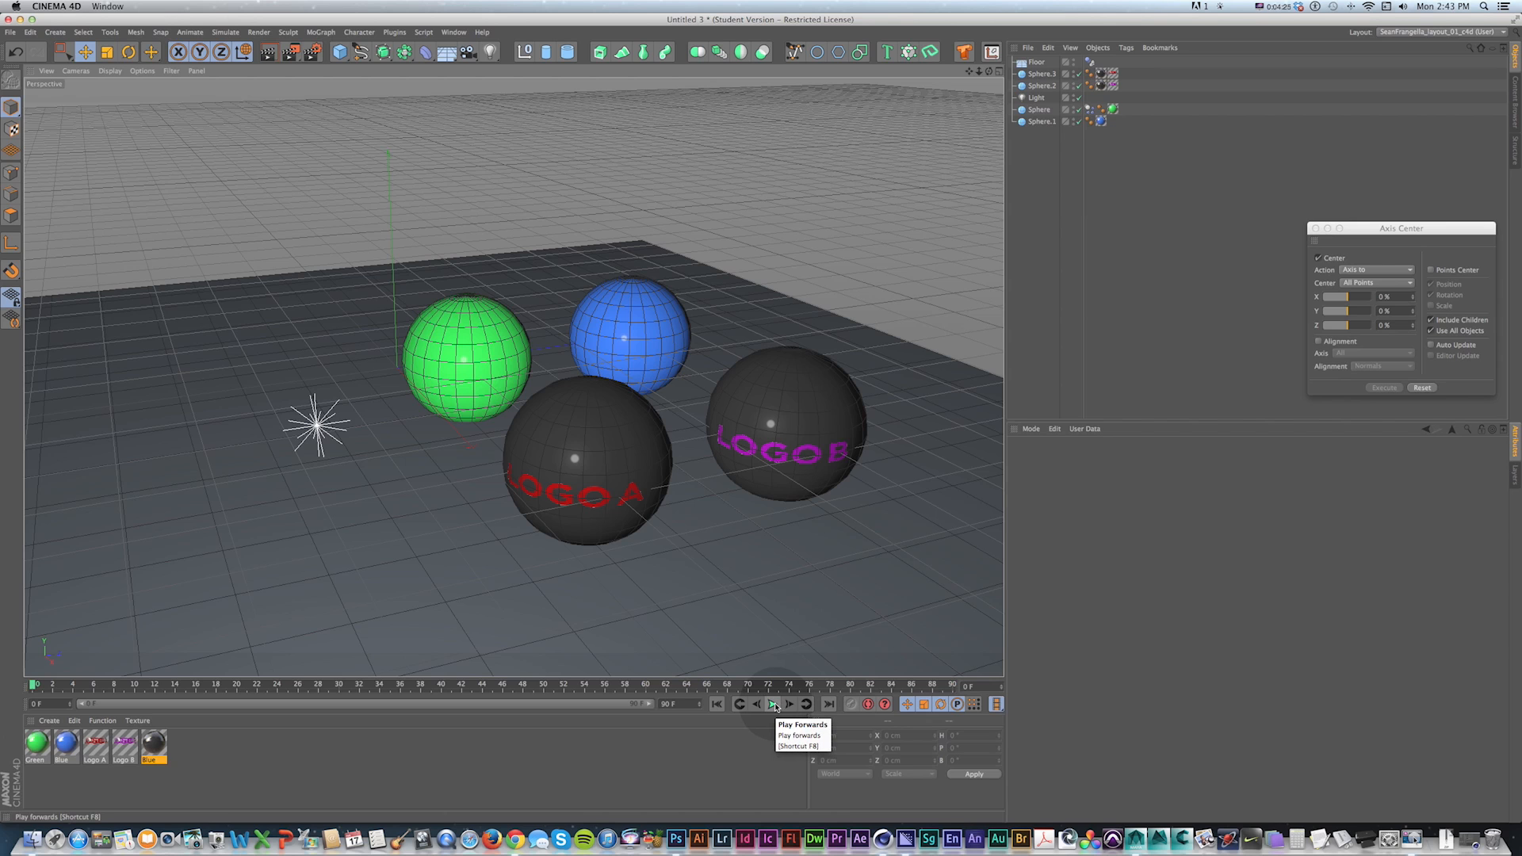
Step: Raise the green sphere to about Y 266 cm at the first frame and preview its drop onto the floor
{"action": "key", "text": "shift+f"}
{"action": "left_click", "coordinate": [466, 358]}
{"action": "left_click_drag", "start_coordinate": [464, 186], "coordinate": [460, 24]}
{"action": "left_click", "coordinate": [772, 704]}
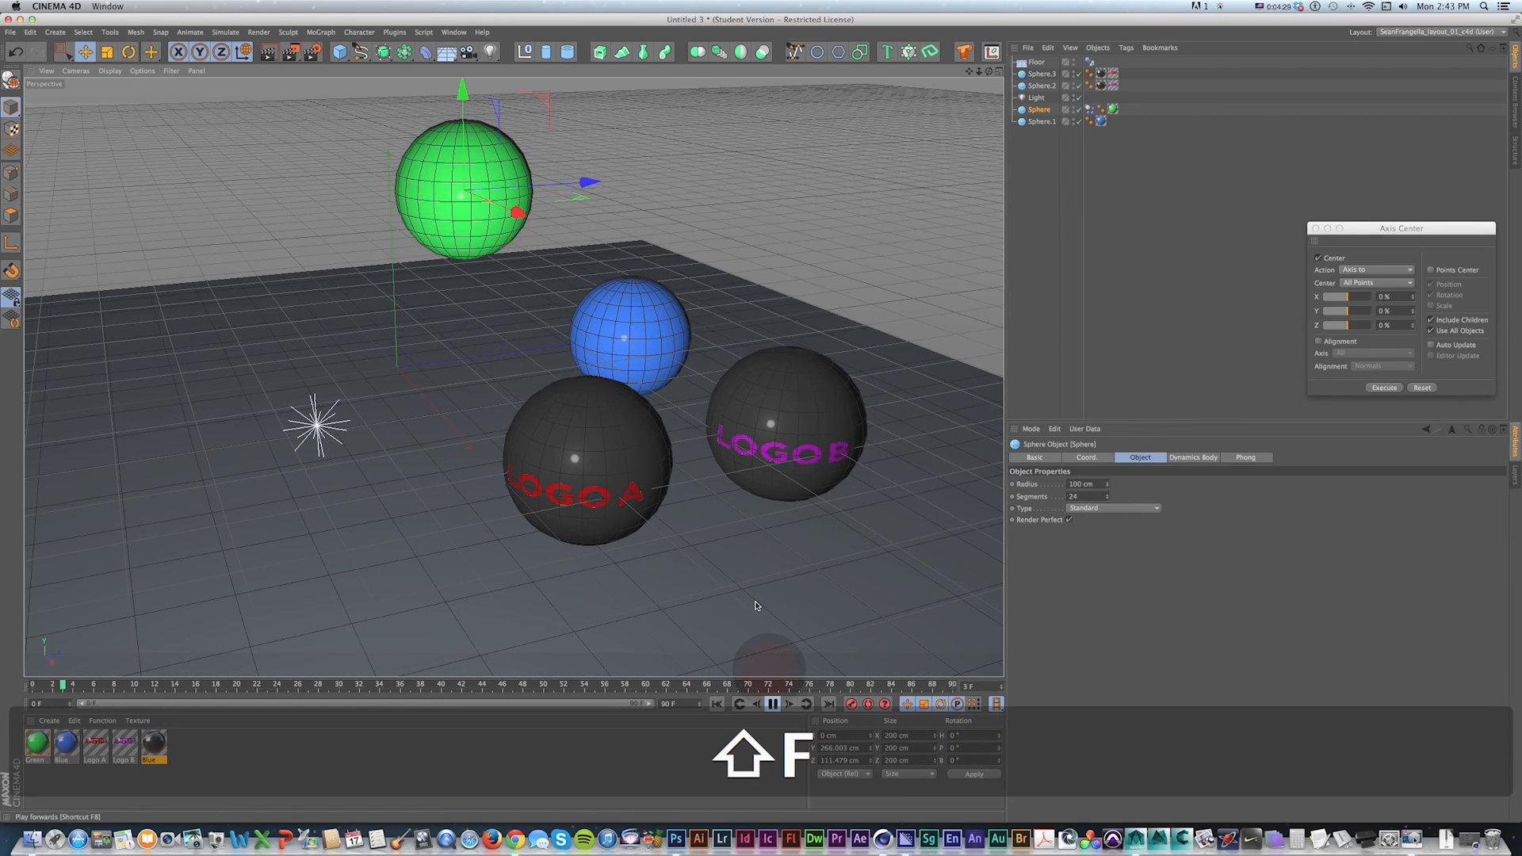
{"action": "left_click", "coordinate": [772, 704]}
{"action": "key", "text": "shift+f"}
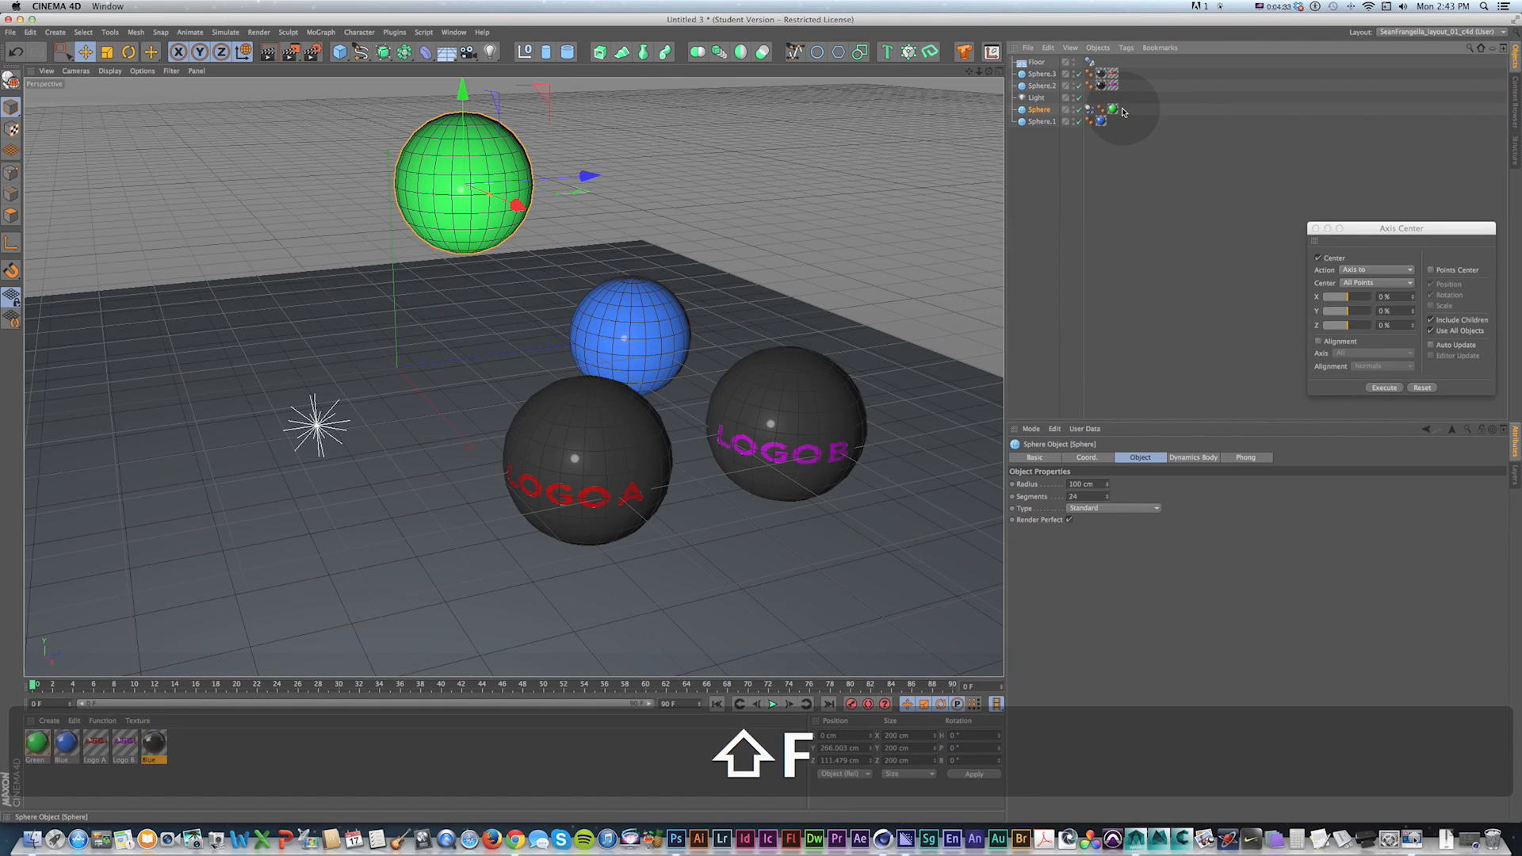
Step: Set the green sphere's collision bounce to 100% and friction to 5%, and play the simulation
{"action": "left_click", "coordinate": [1090, 110]}
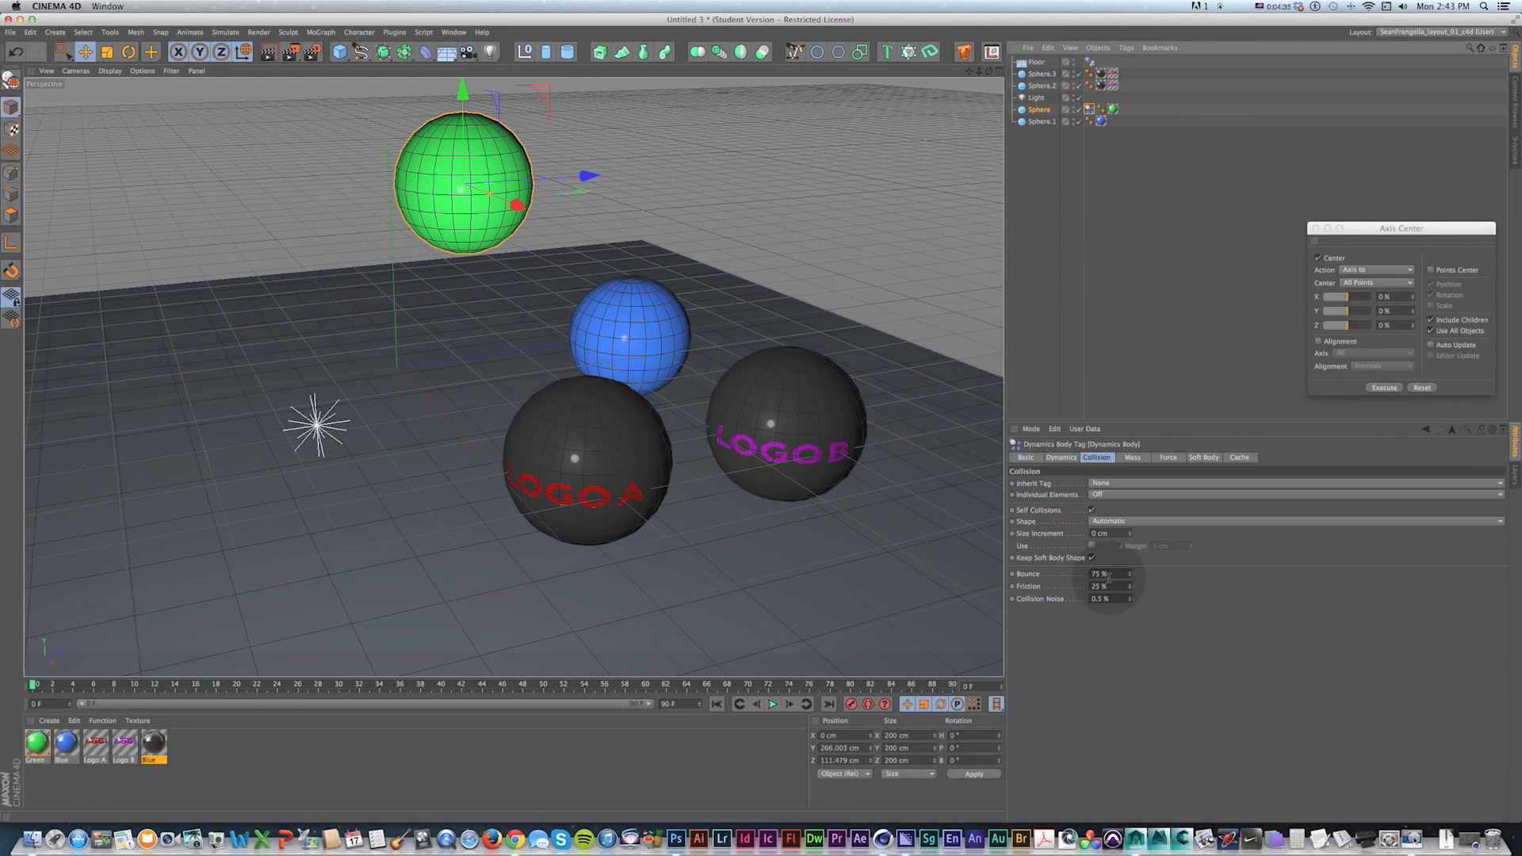
{"action": "left_click", "coordinate": [1028, 573]}
{"action": "type", "text": "1"}
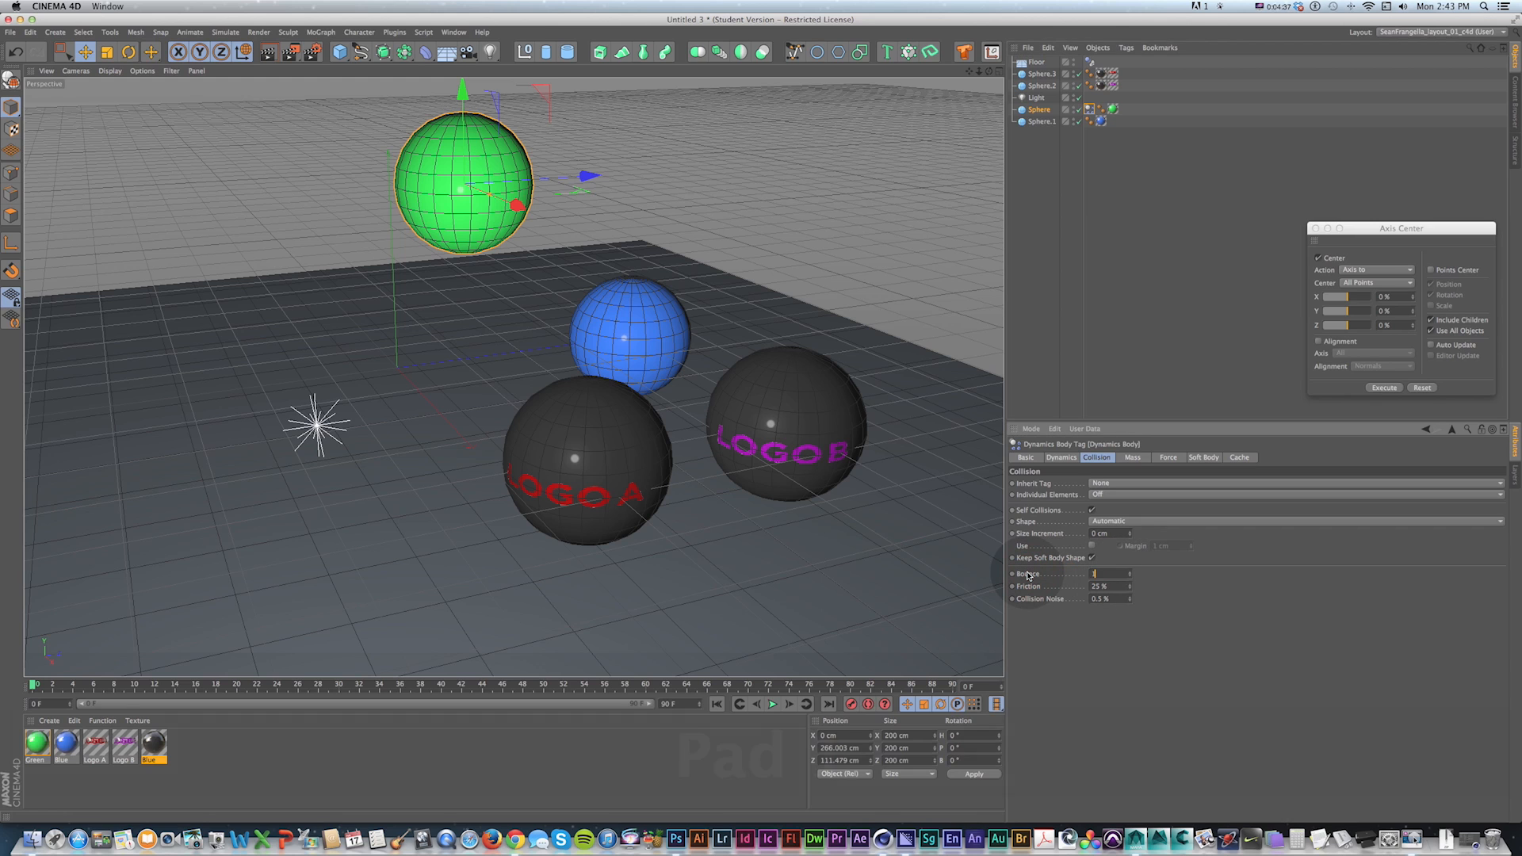
{"action": "type", "text": "00"}
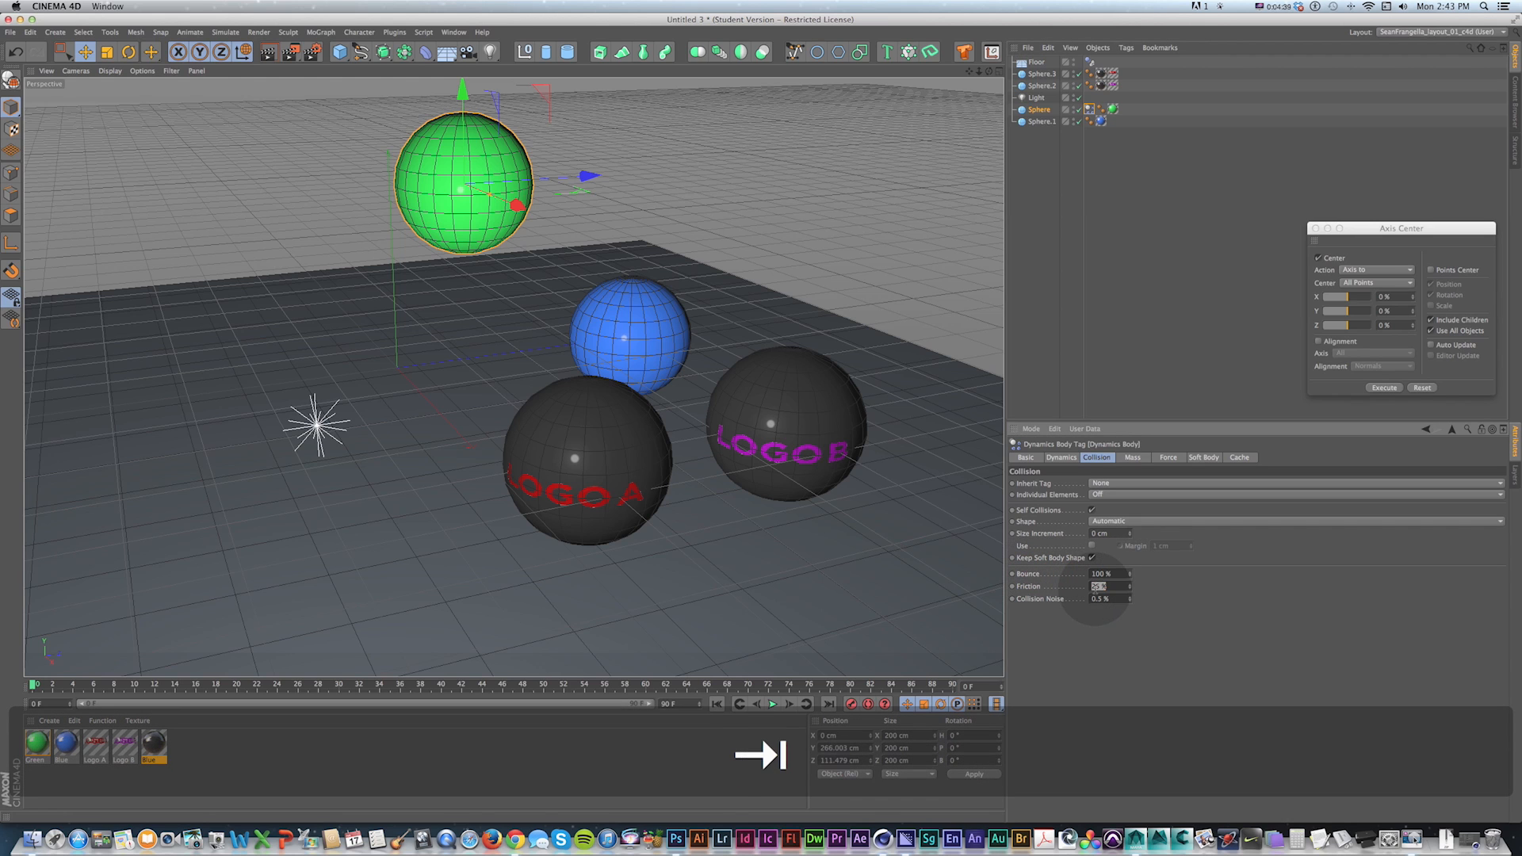
{"action": "left_click", "coordinate": [773, 704]}
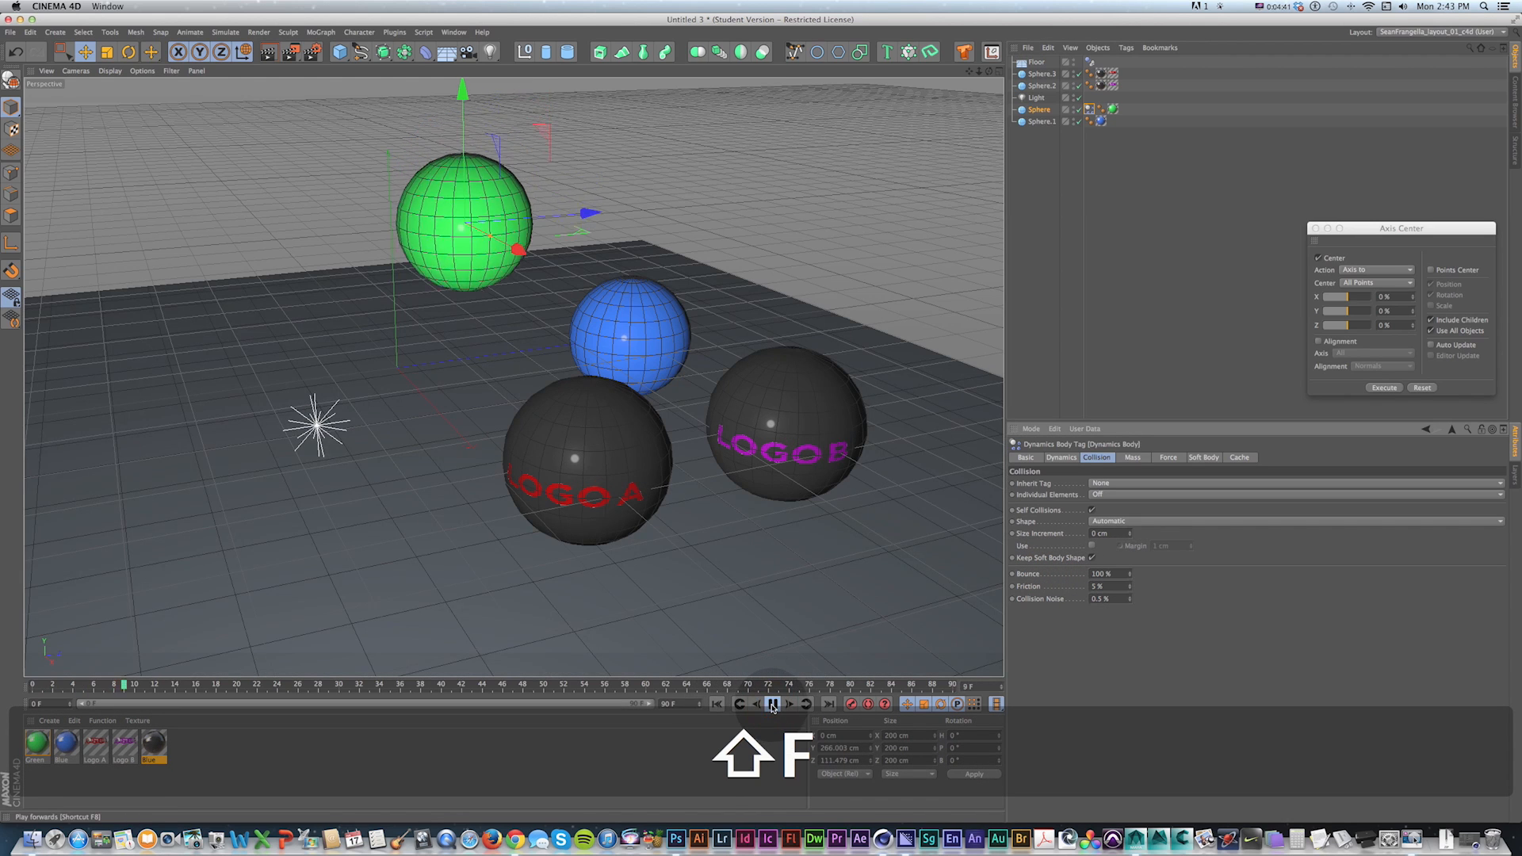
{"action": "left_click", "coordinate": [773, 704]}
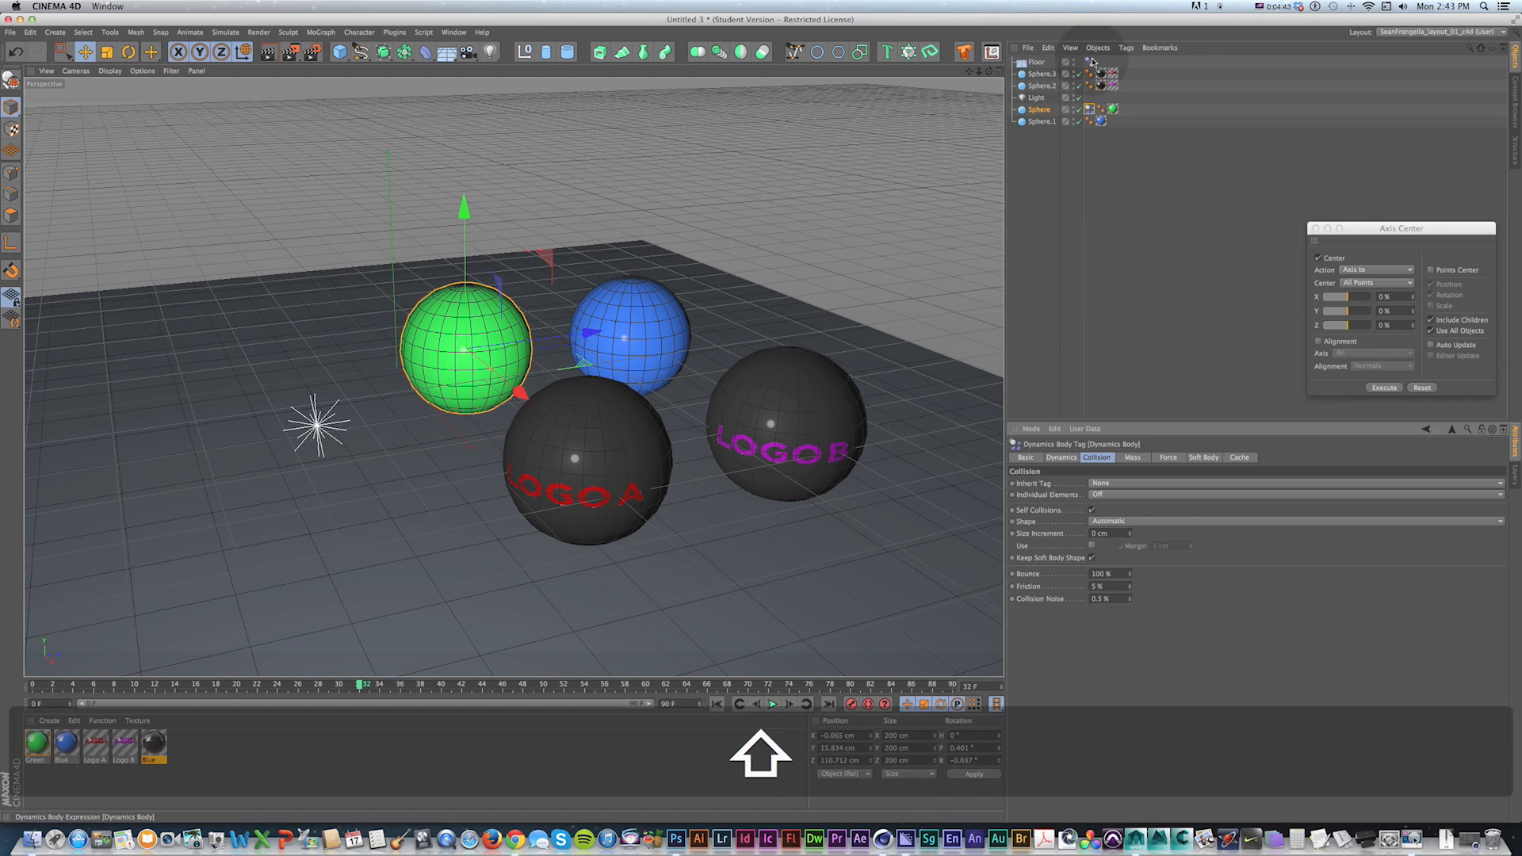
Step: Set the floor collider's bounce to 100% and friction to 0%, and return to the first frame
{"action": "left_click", "coordinate": [1089, 61]}
{"action": "double_click", "coordinate": [1109, 550]}
{"action": "type", "text": "100"}
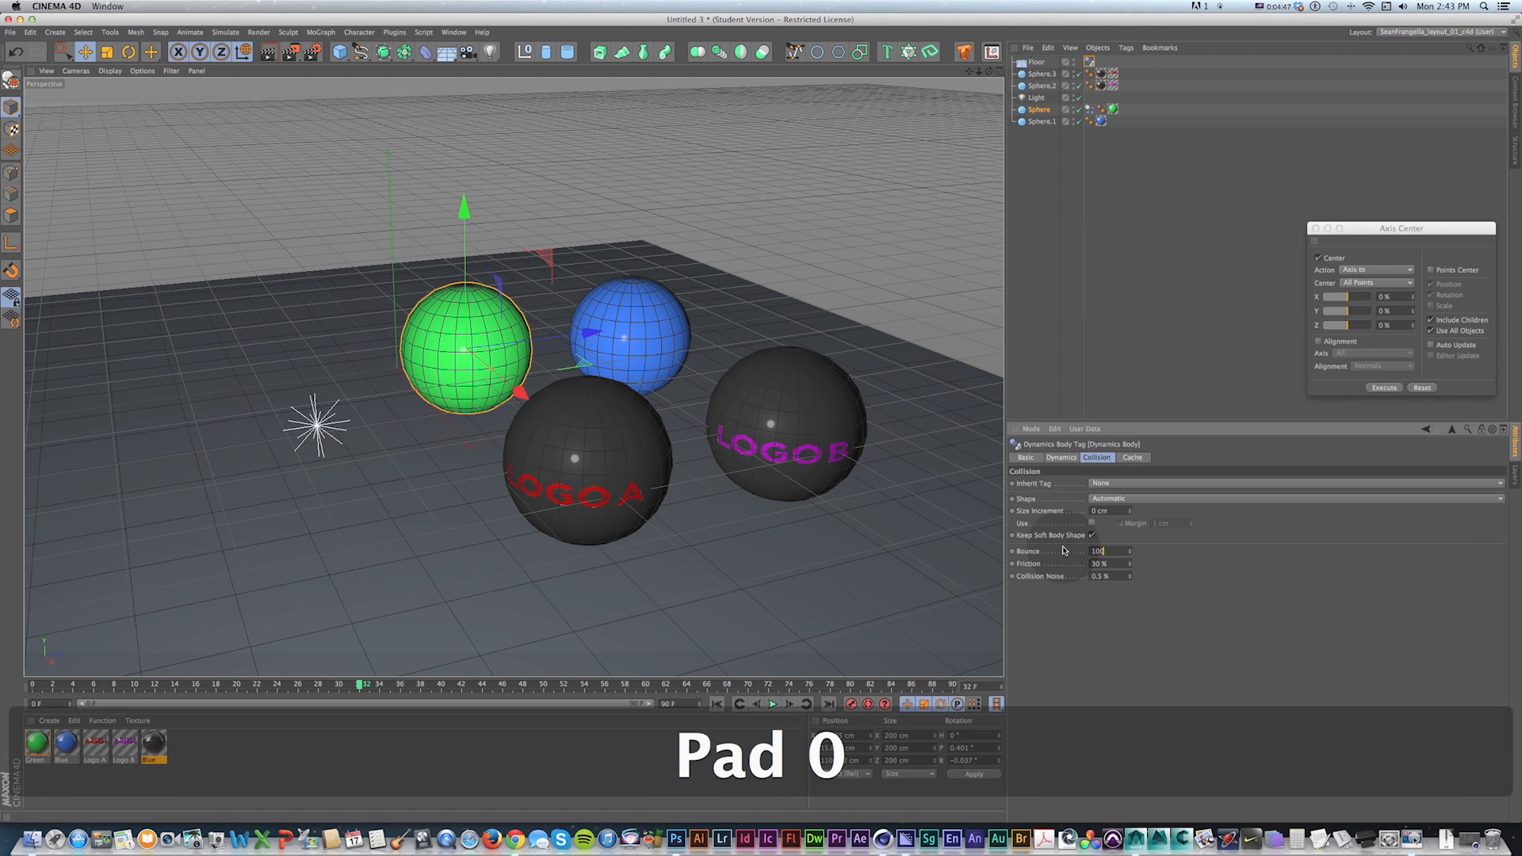
{"action": "key", "text": "shift+f"}
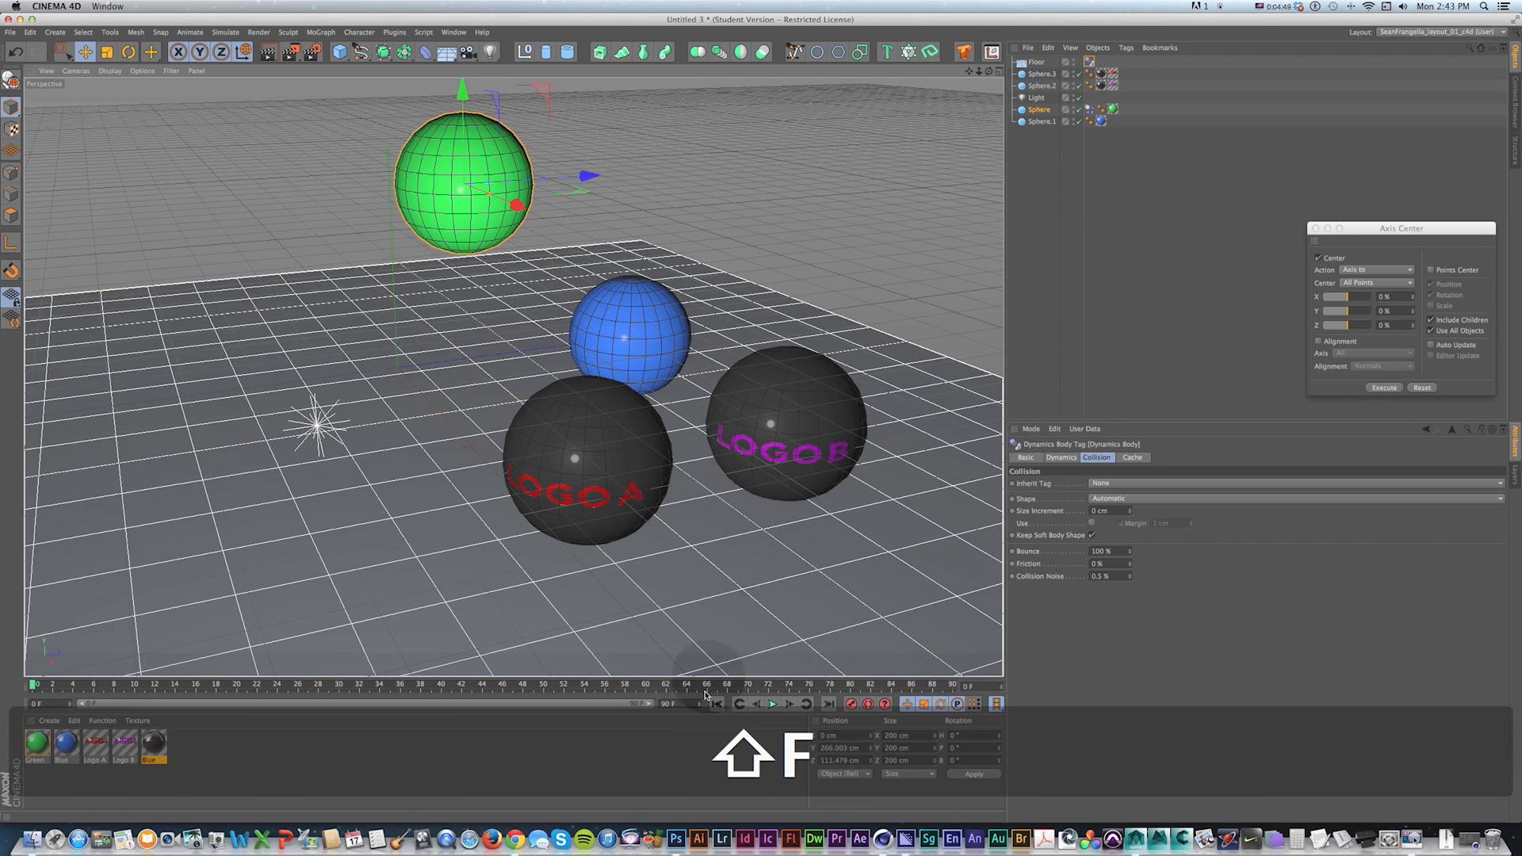
Step: Play the green sphere's bounce simulation and return to the first frame
{"action": "left_click", "coordinate": [772, 703]}
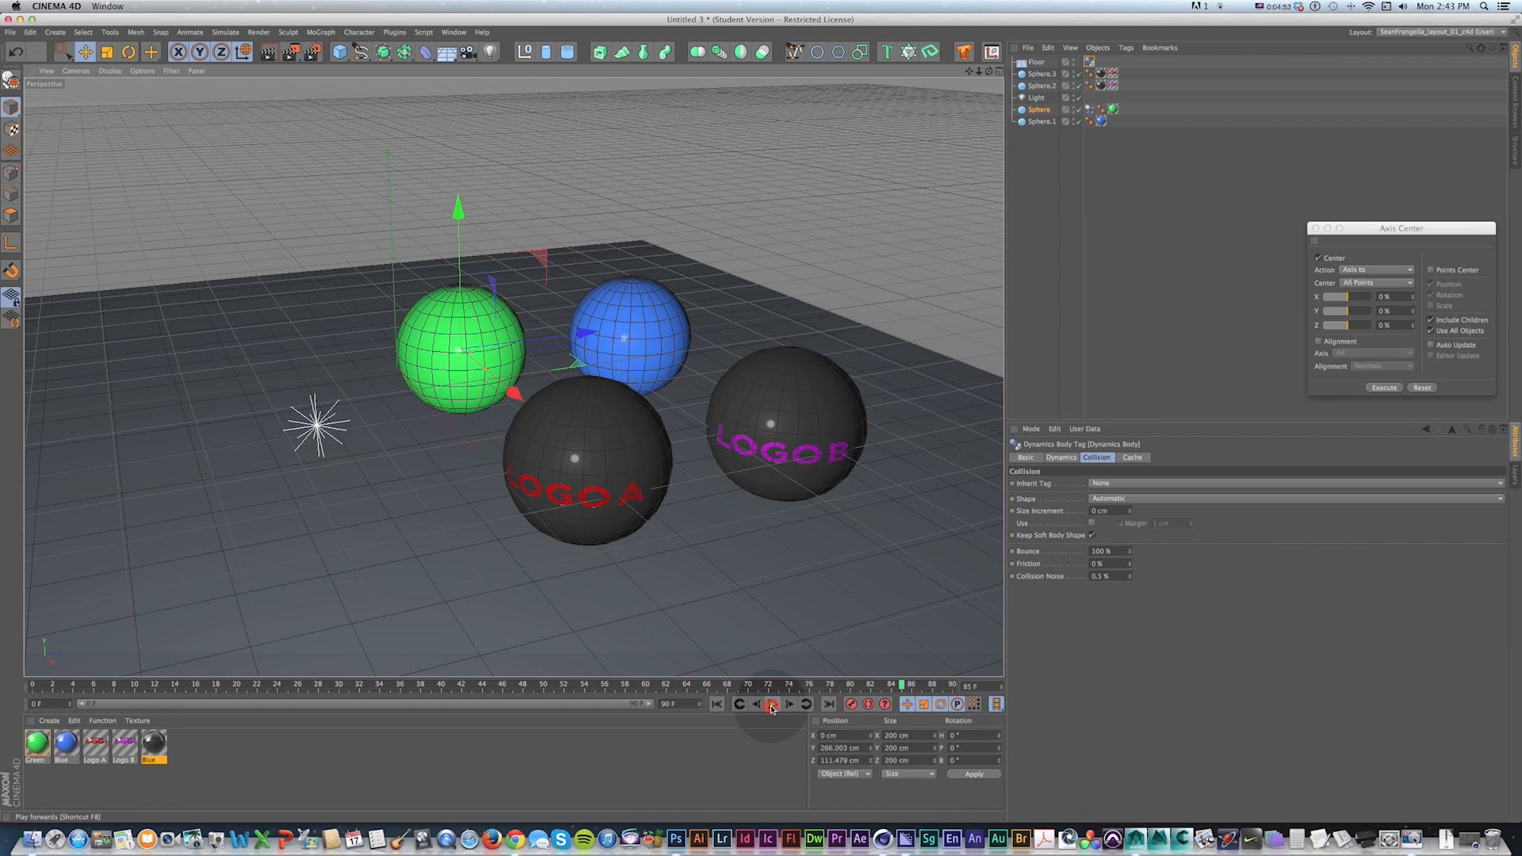
{"action": "key", "text": "shift+f"}
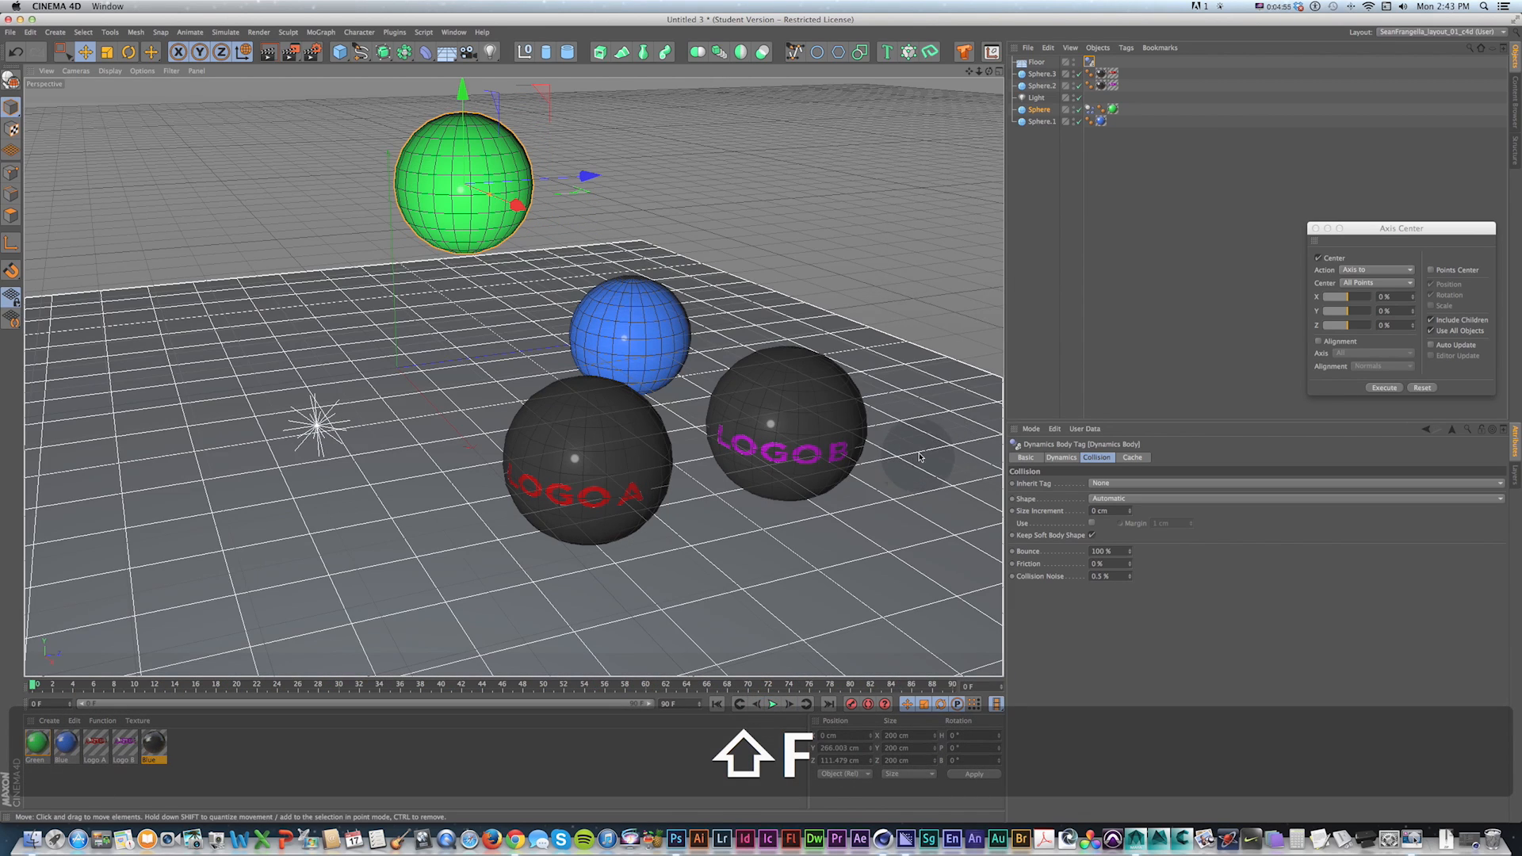
Step: Tilt the floor to a pitch of about 0.95° and preview the green sphere's bounce on it
{"action": "left_click", "coordinate": [878, 504]}
{"action": "key", "text": "r"}
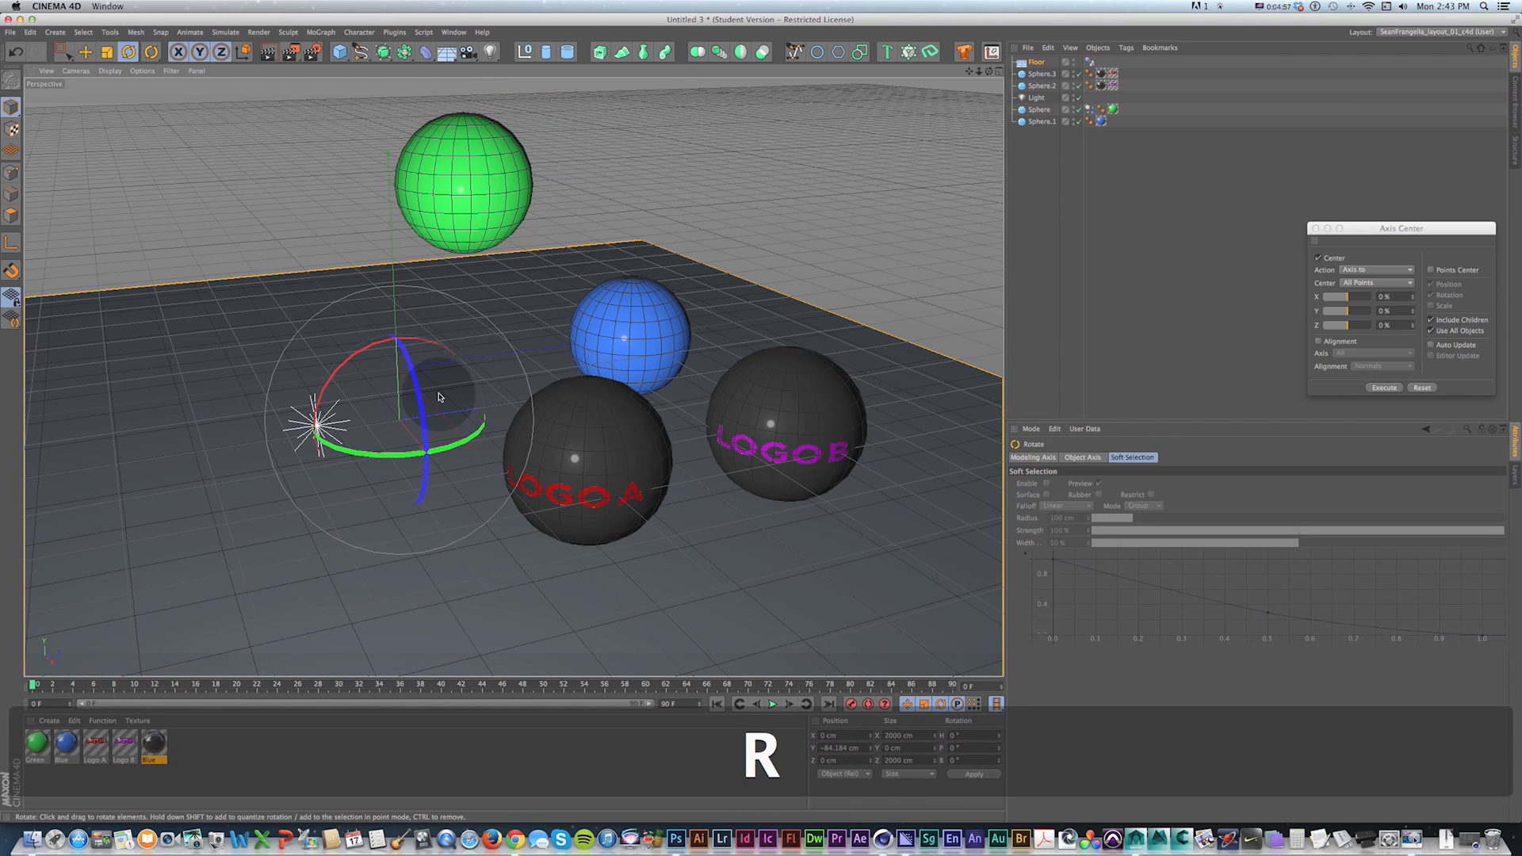
{"action": "left_click_drag", "start_coordinate": [440, 397], "coordinate": [432, 334]}
{"action": "key", "text": "shift+f"}
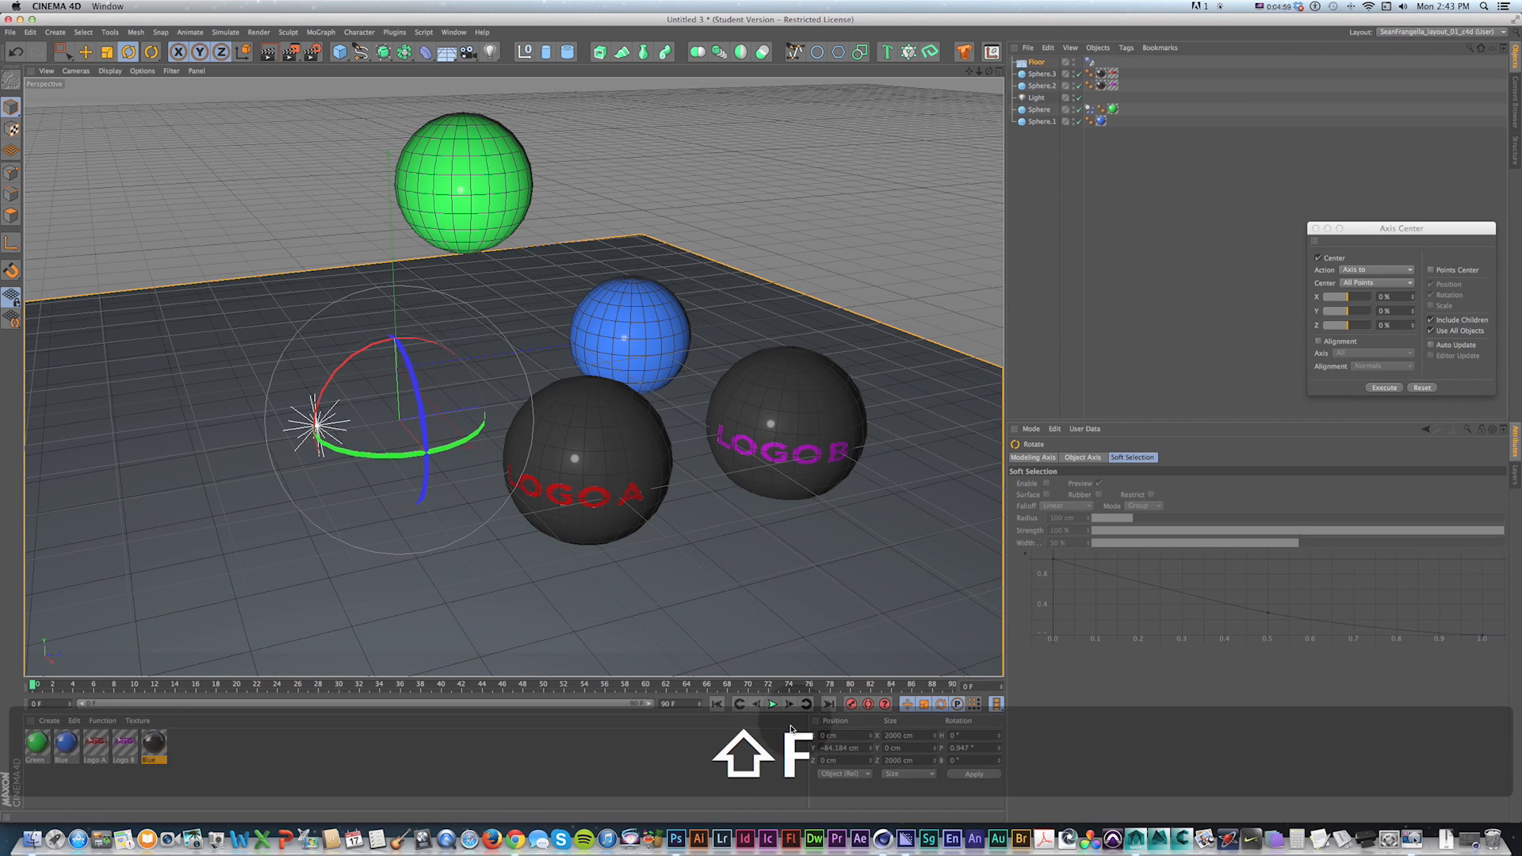
{"action": "left_click", "coordinate": [772, 704]}
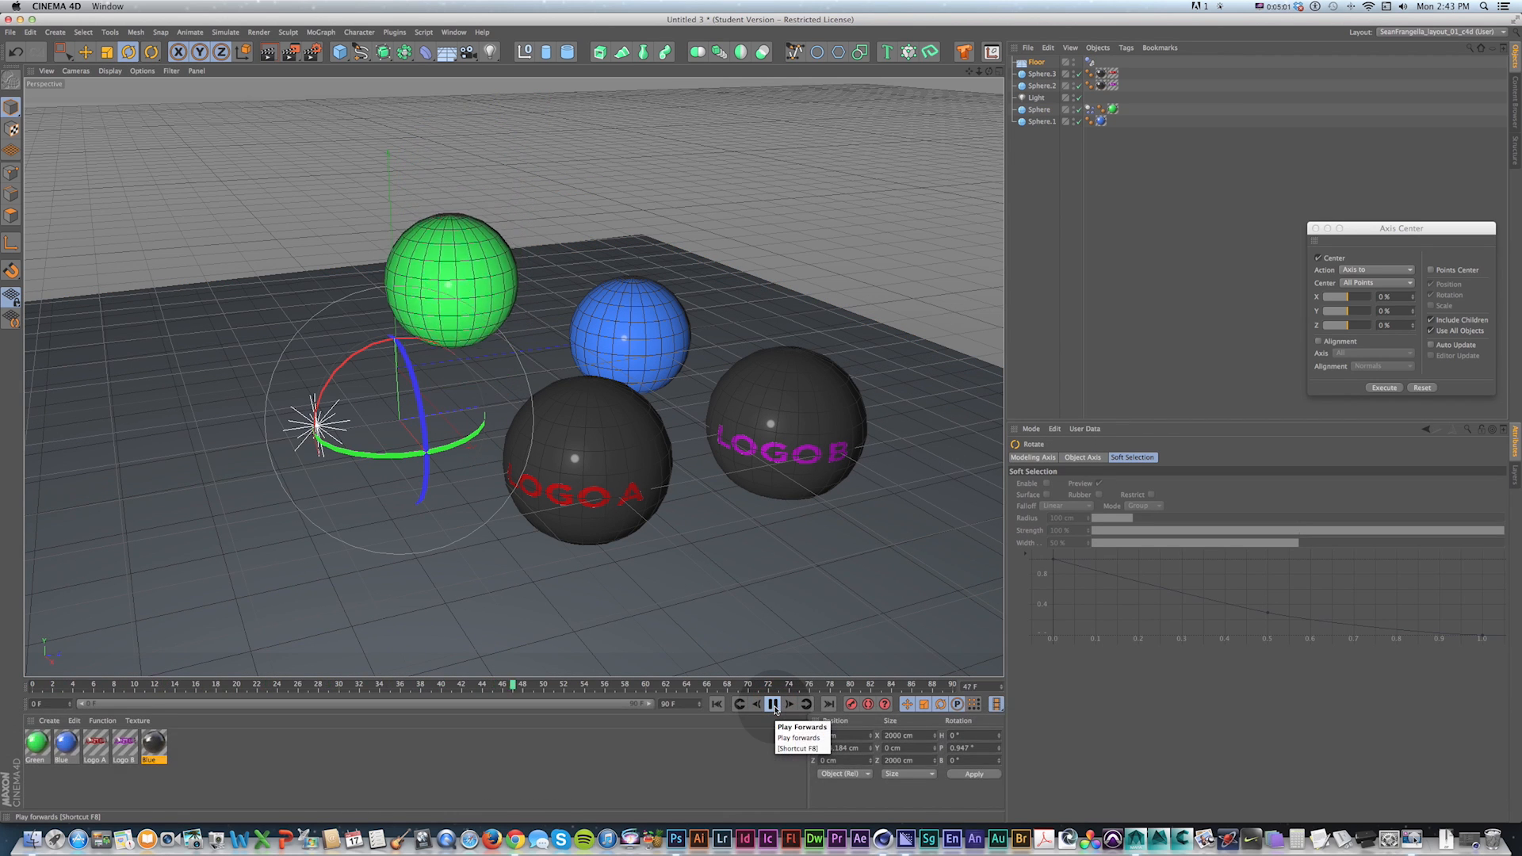
{"action": "left_click", "coordinate": [772, 704]}
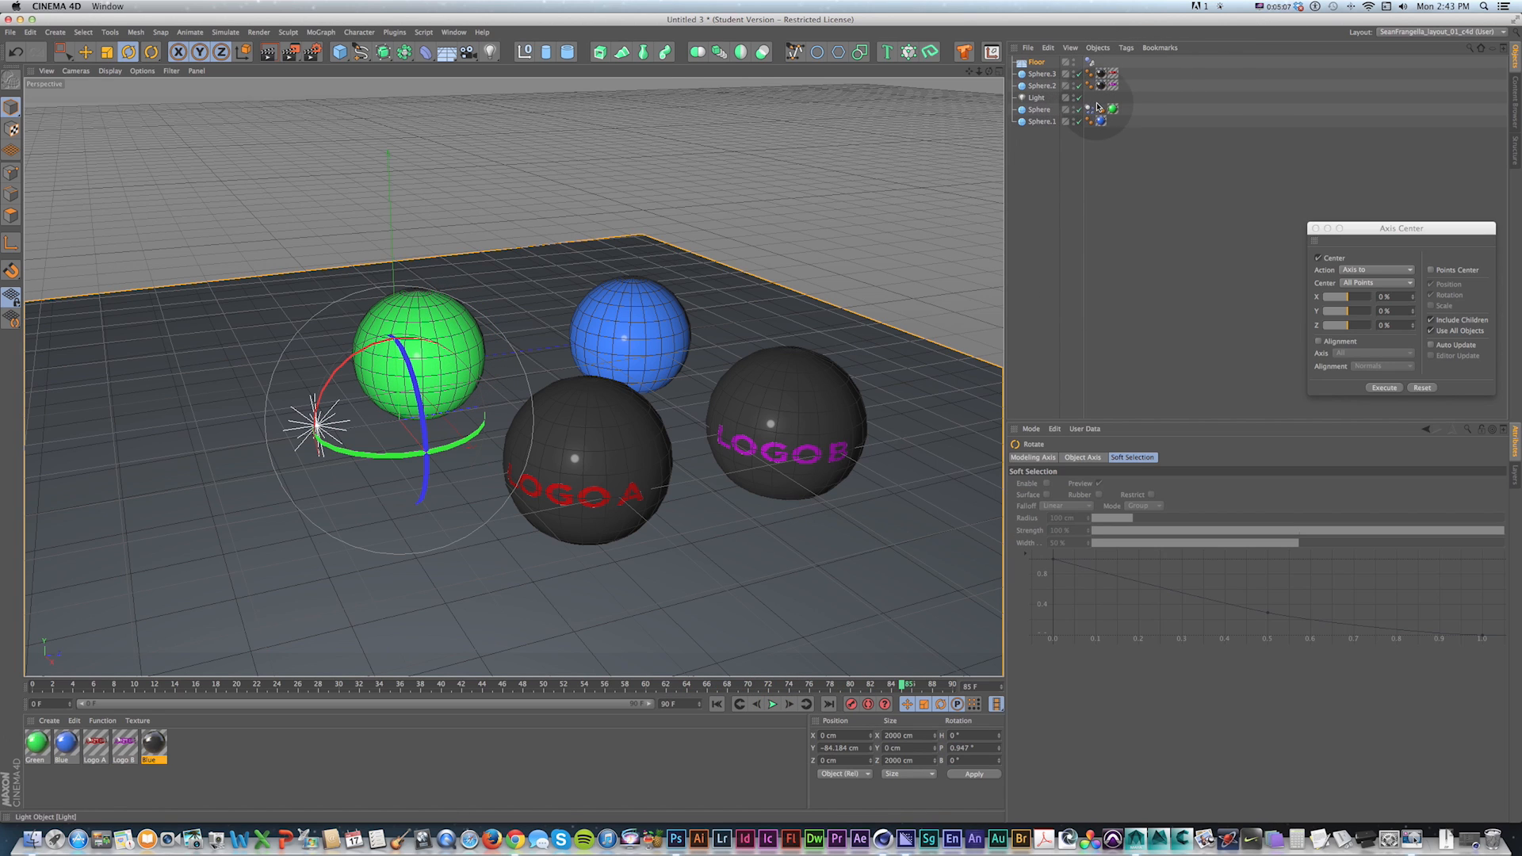
Step: At the first frame, copy the green sphere's Dynamics Body tag onto Sphere.1, Sphere.2 and Sphere.3
{"action": "key", "text": "shift+f"}
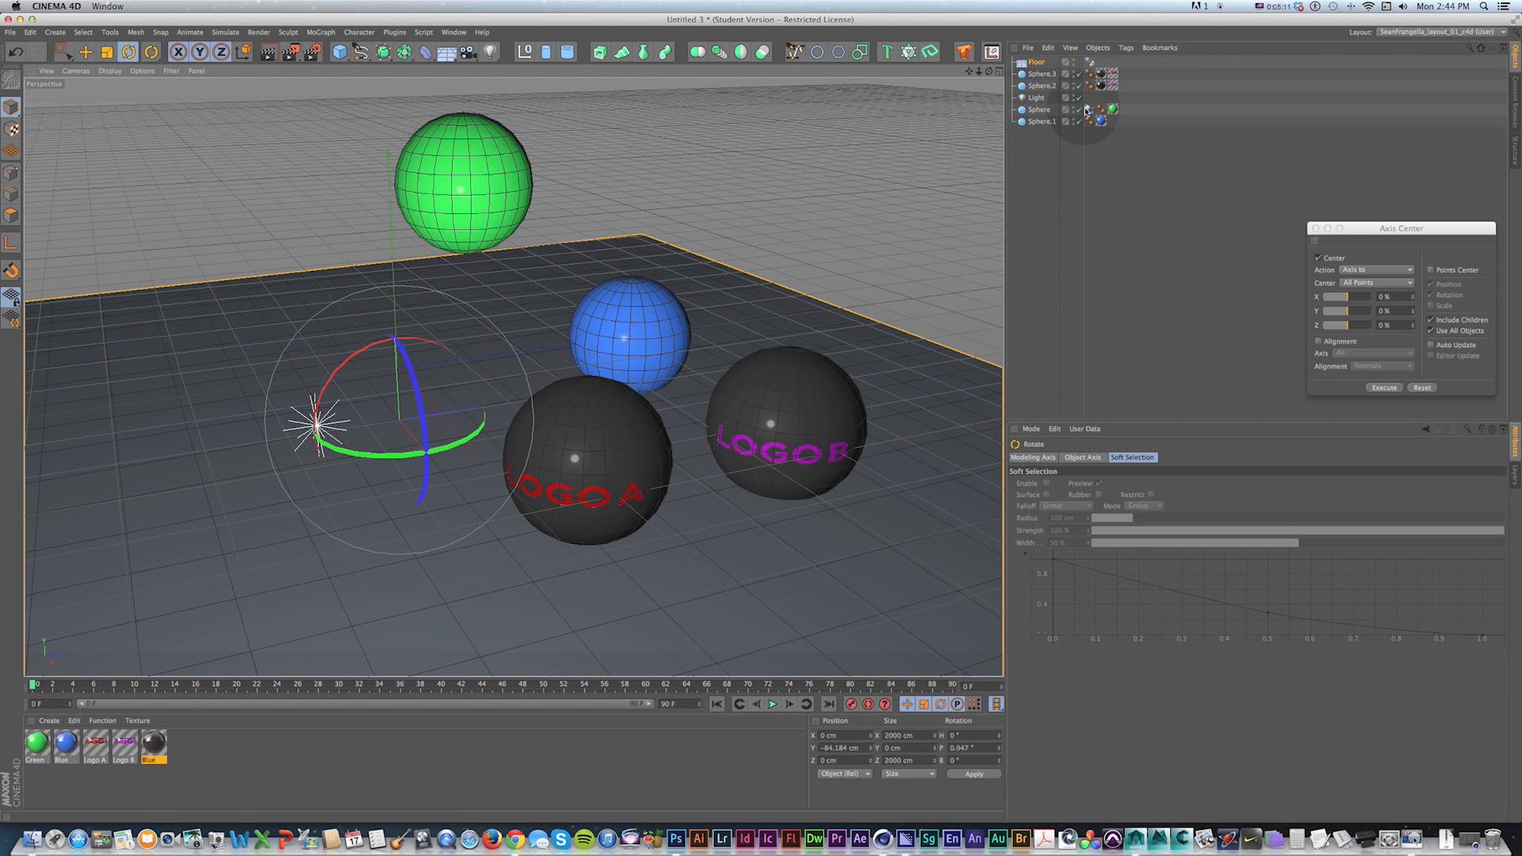
{"action": "left_click_drag", "start_coordinate": [1091, 113], "coordinate": [1049, 87], "text": "super"}
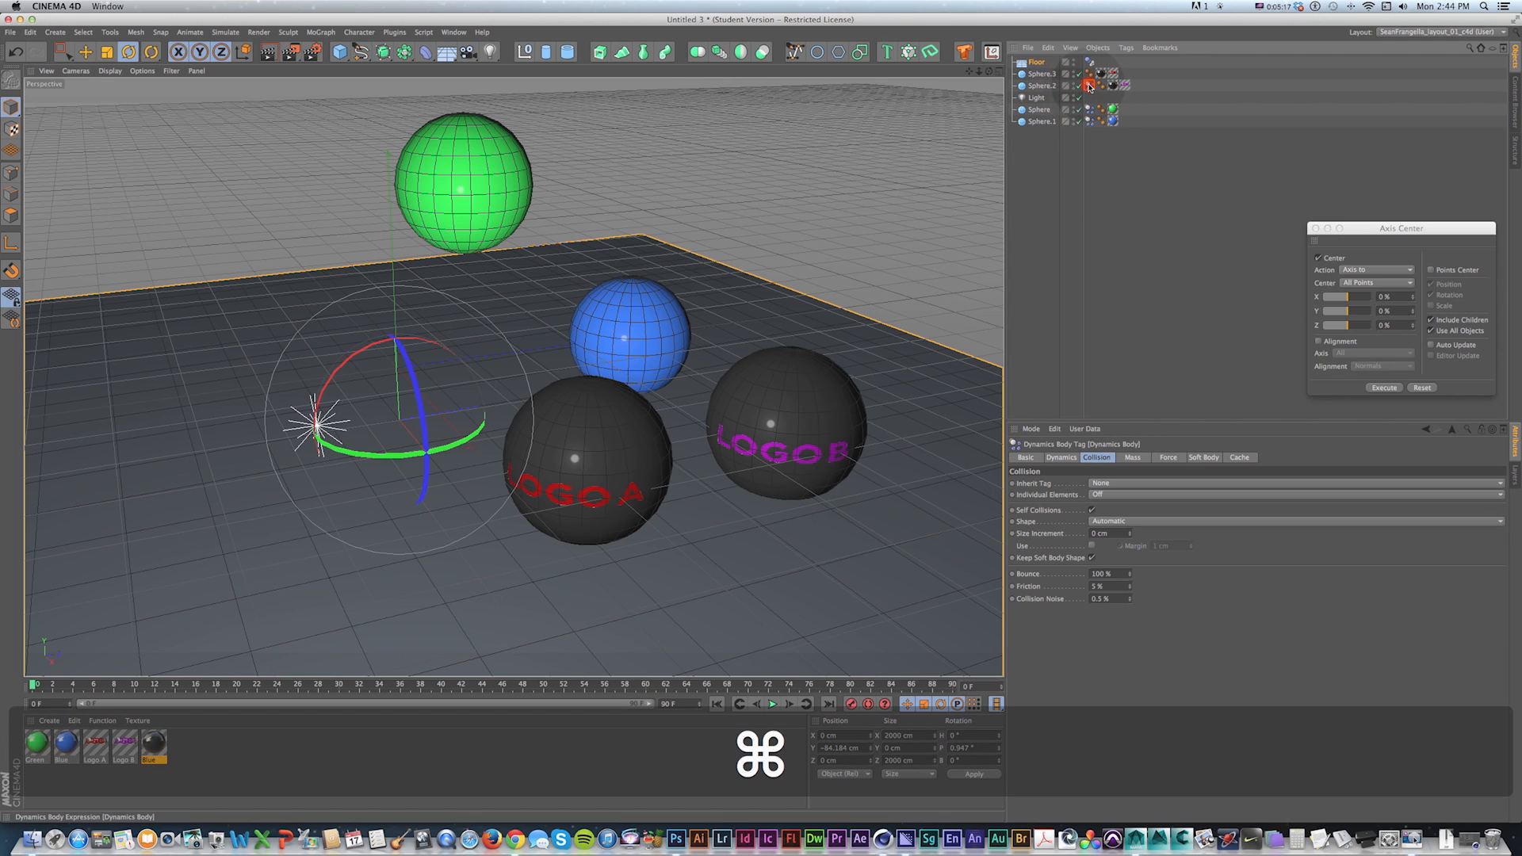
{"action": "key", "text": "shift+f"}
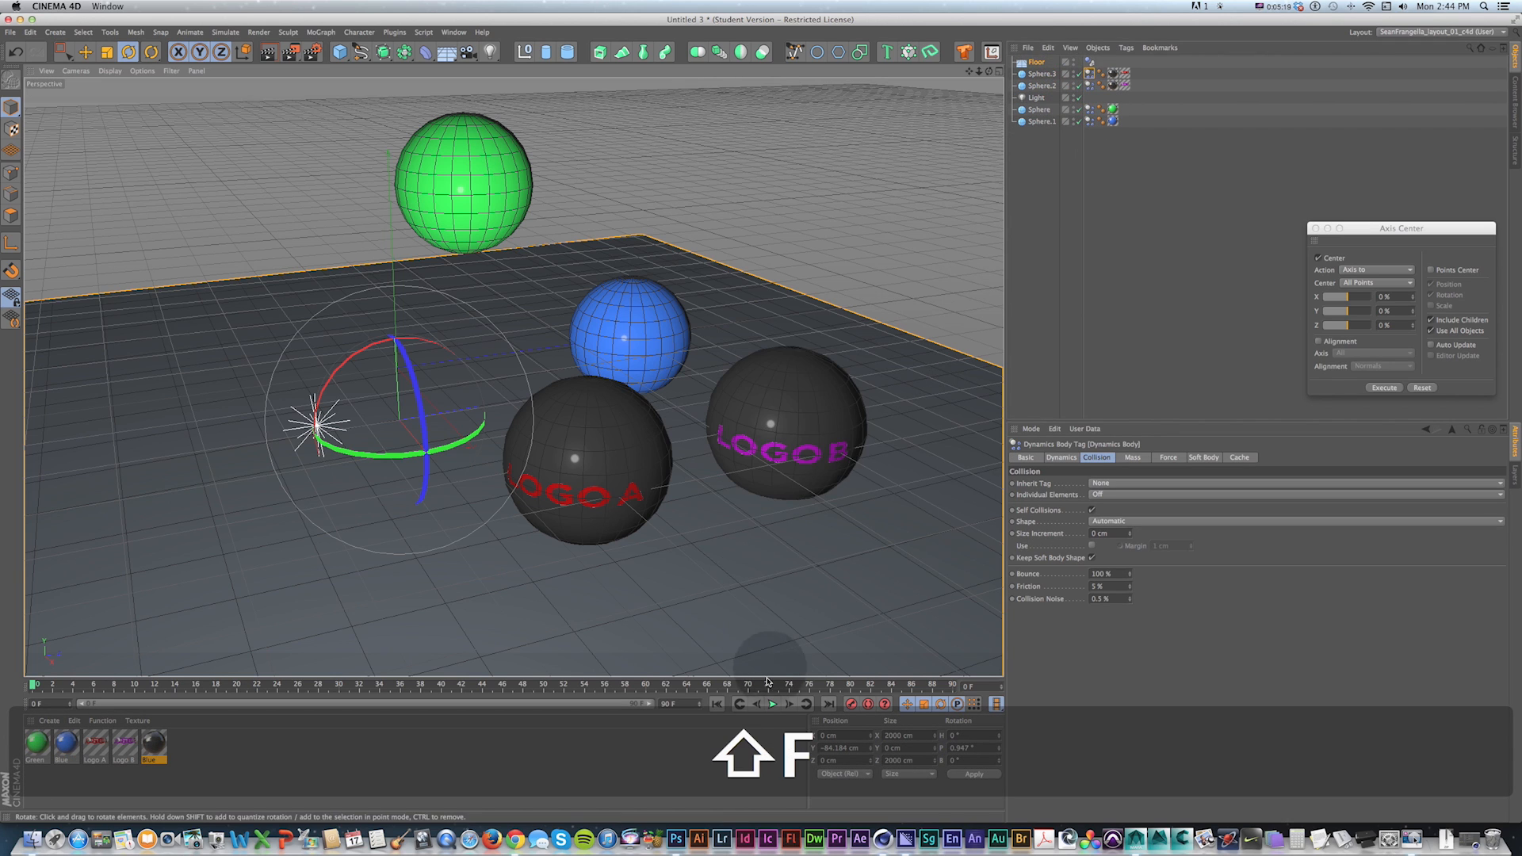
Step: Raise the blue, Logo A and Logo B spheres together to about Y 279 cm and preview their bounce from the first frame
{"action": "left_click", "coordinate": [622, 321]}
{"action": "left_click", "coordinate": [586, 463], "text": "shift"}
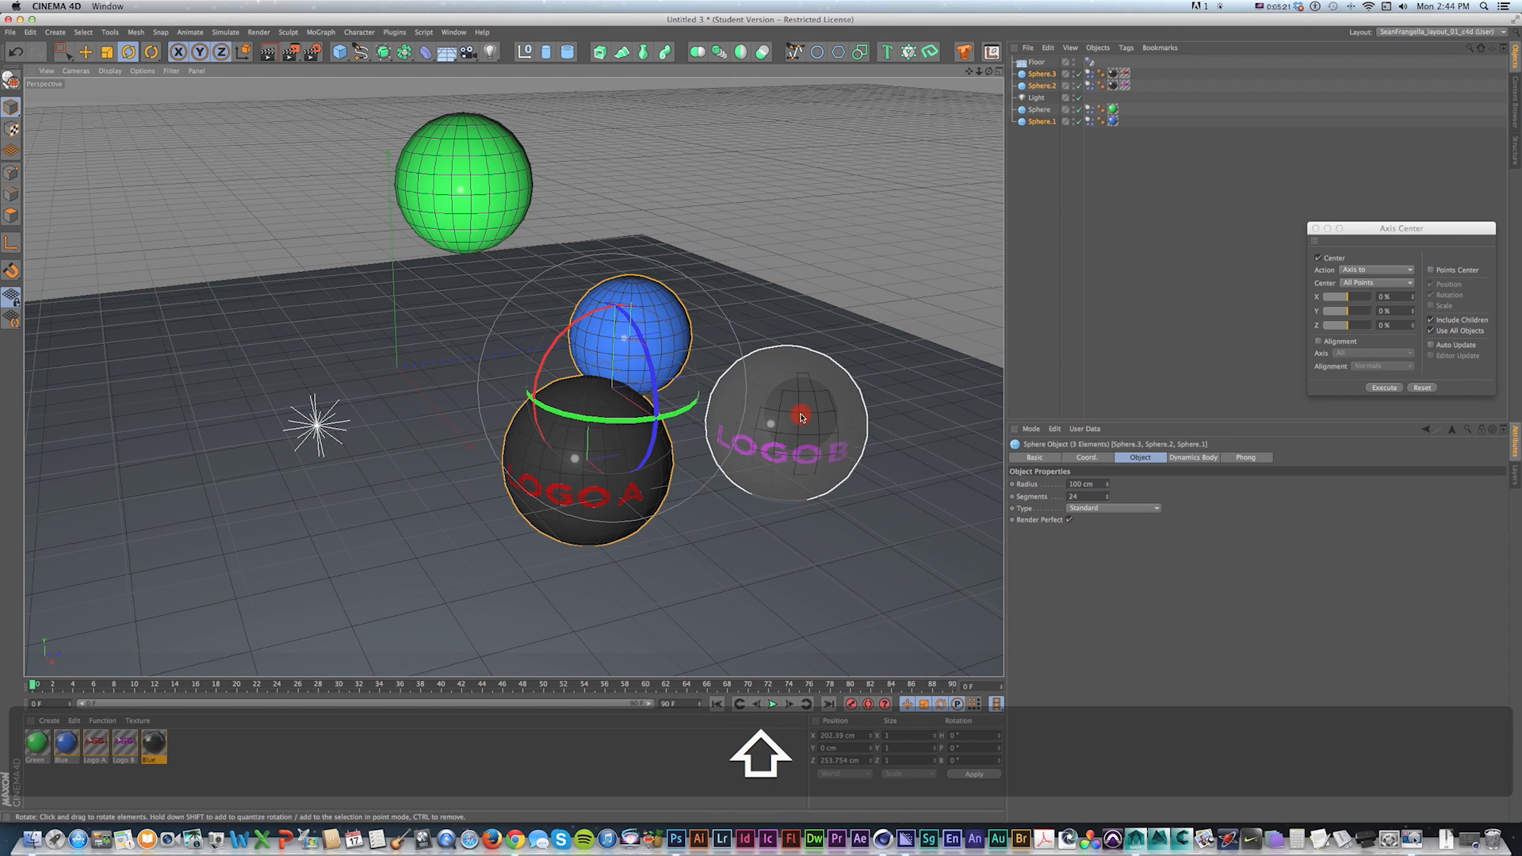
{"action": "left_click", "coordinate": [785, 428], "text": "shift"}
{"action": "key", "text": "e"}
{"action": "left_click_drag", "start_coordinate": [616, 280], "coordinate": [621, 119]}
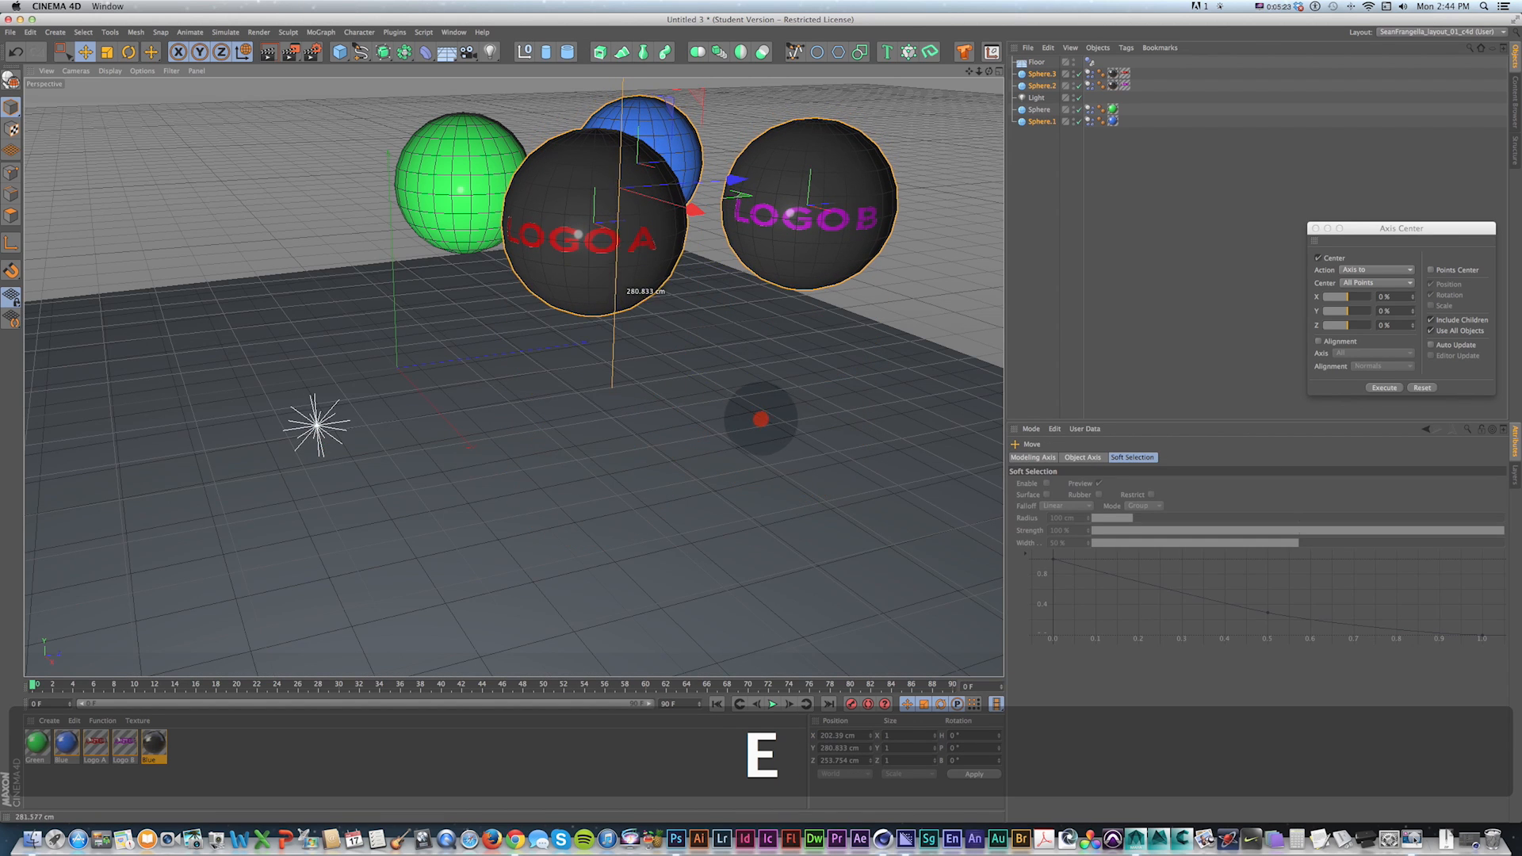
{"action": "key", "text": "shift+f"}
{"action": "left_click", "coordinate": [772, 704]}
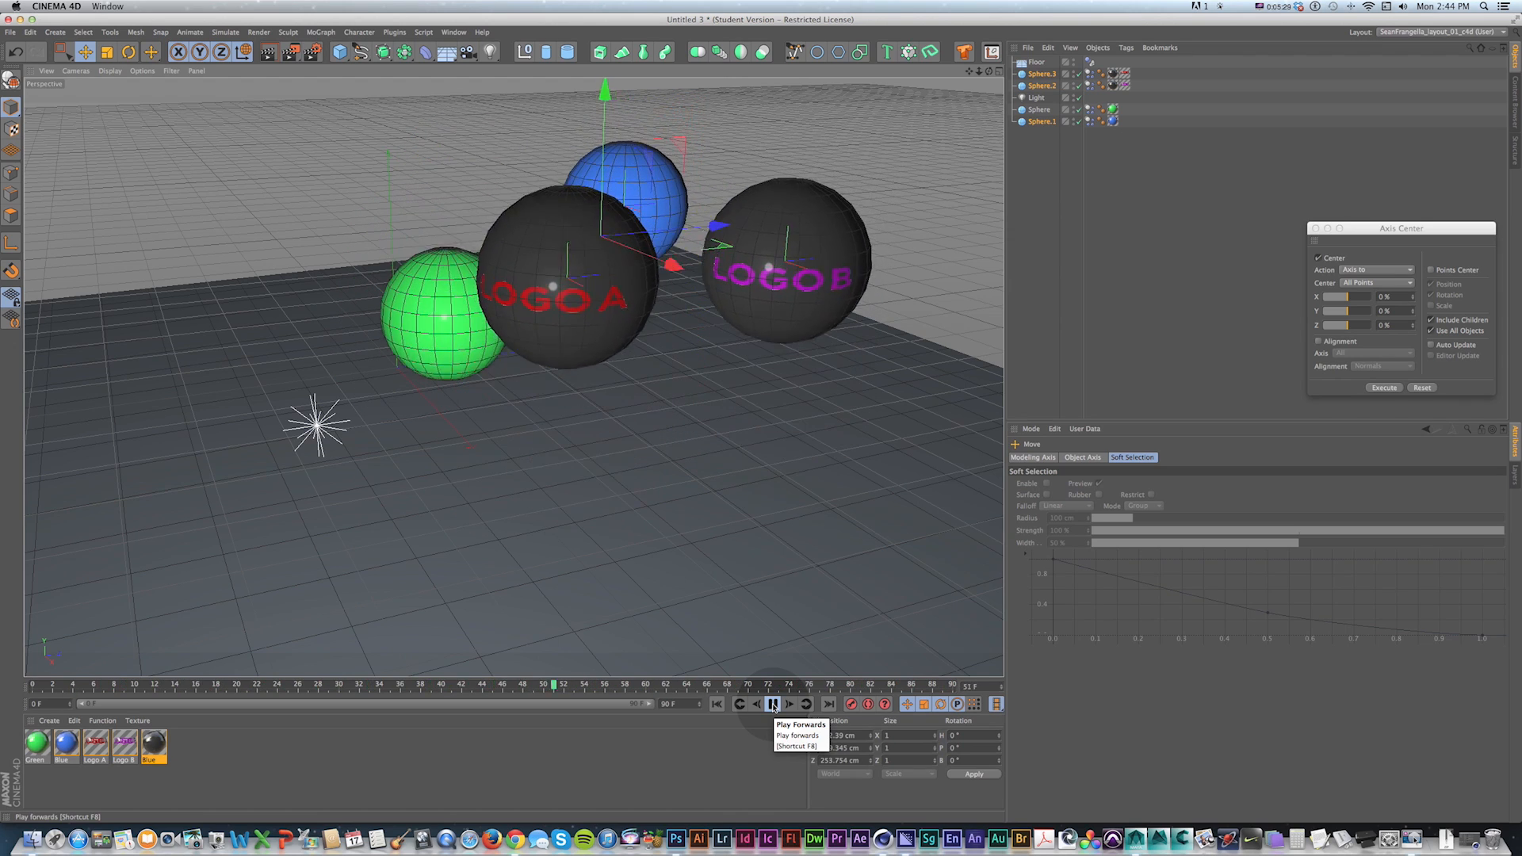
{"action": "left_click", "coordinate": [772, 704]}
{"action": "key", "text": "shift+f"}
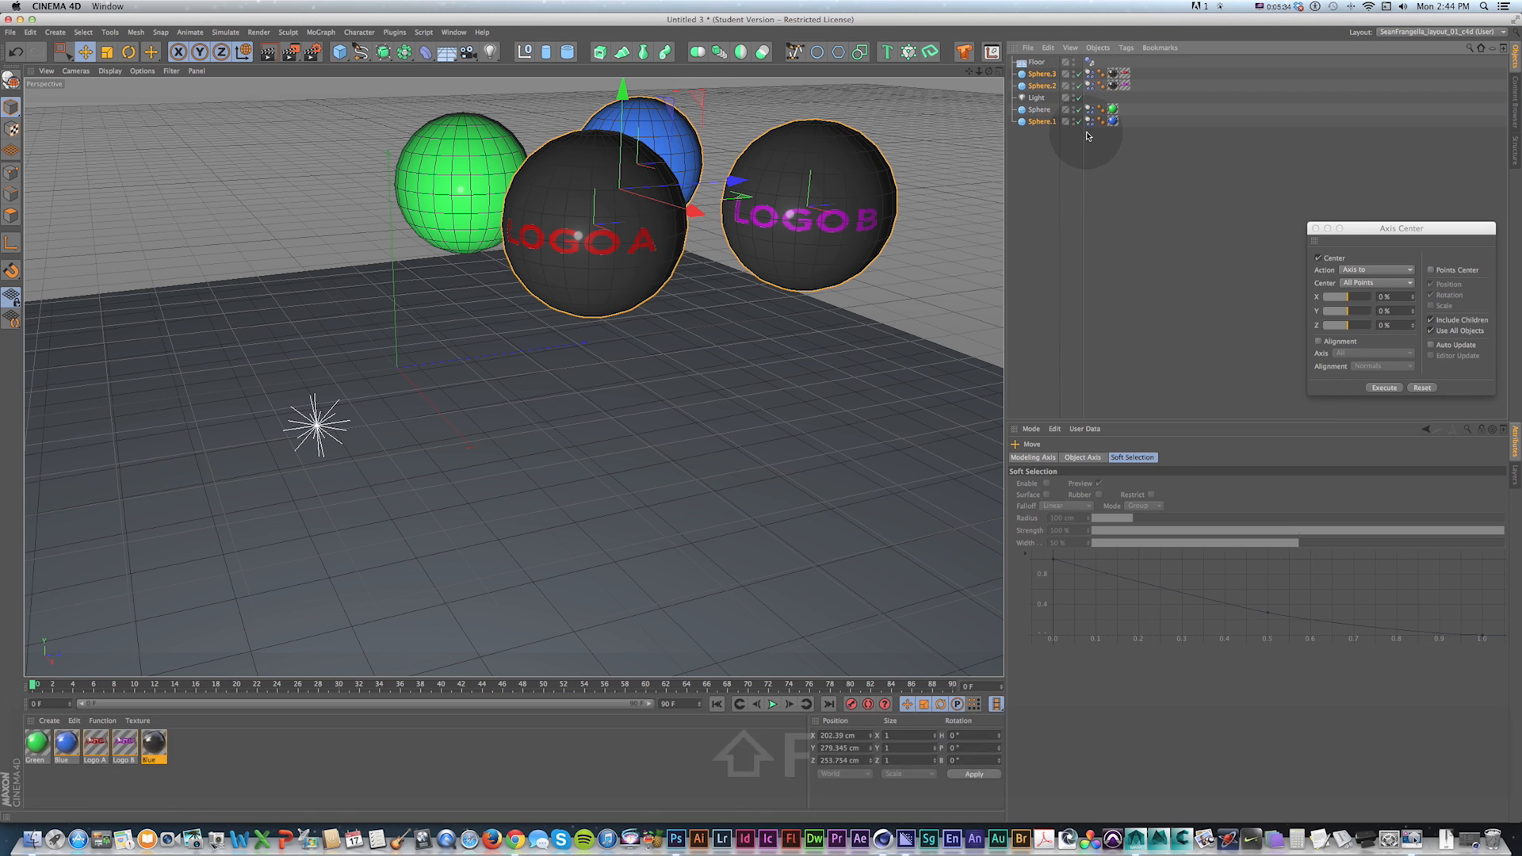
Step: Set the collision bounce to 0% and friction to 100% on all four spheres' Dynamics Body tags, and play the simulation
{"action": "left_click", "coordinate": [1089, 73]}
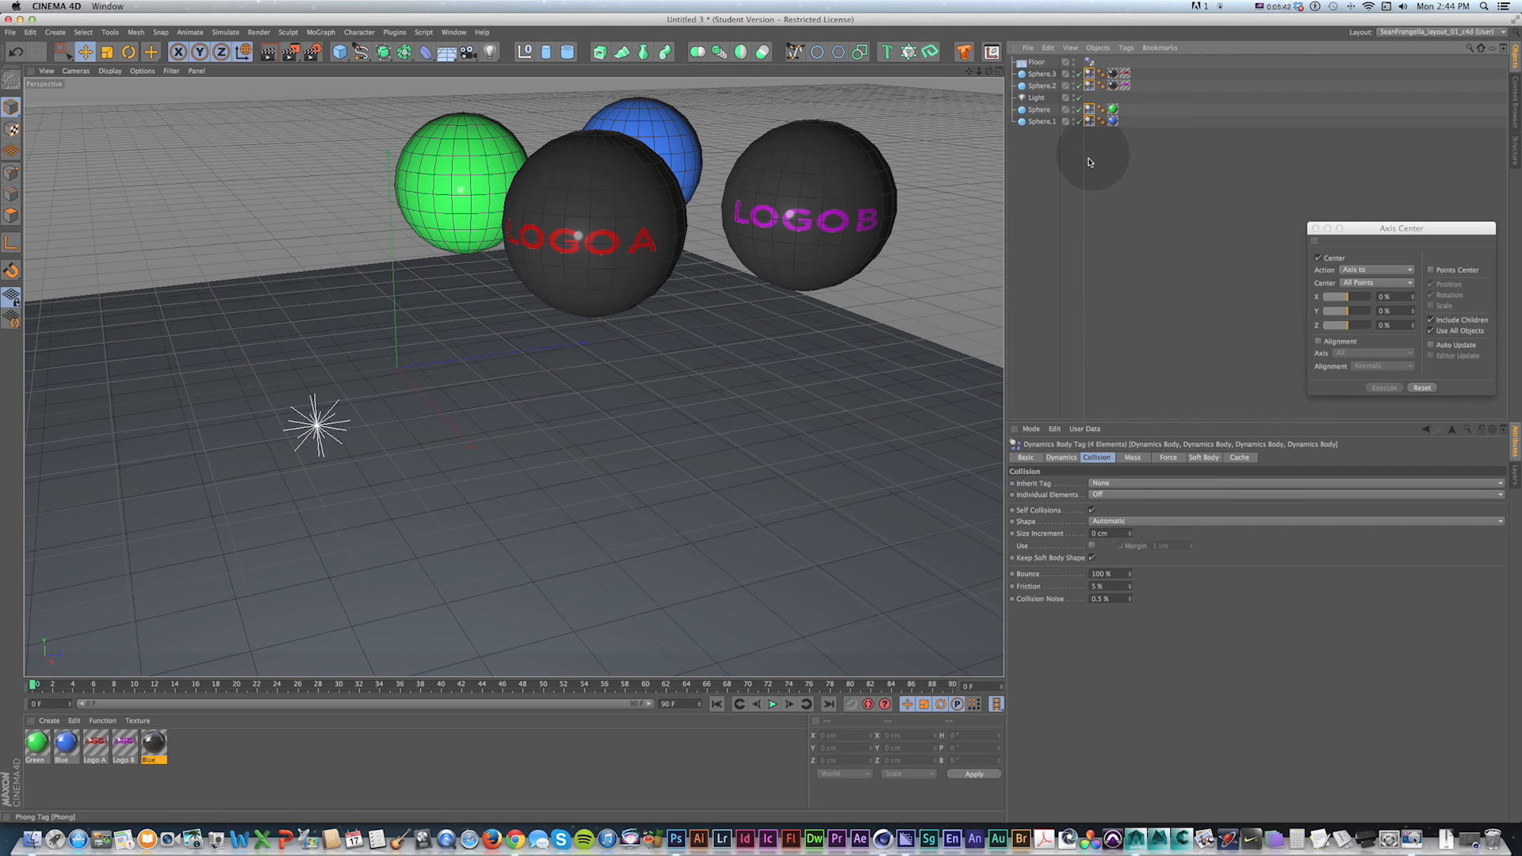
{"action": "left_click_drag", "start_coordinate": [1119, 575], "coordinate": [990, 566]}
{"action": "type", "text": "0"}
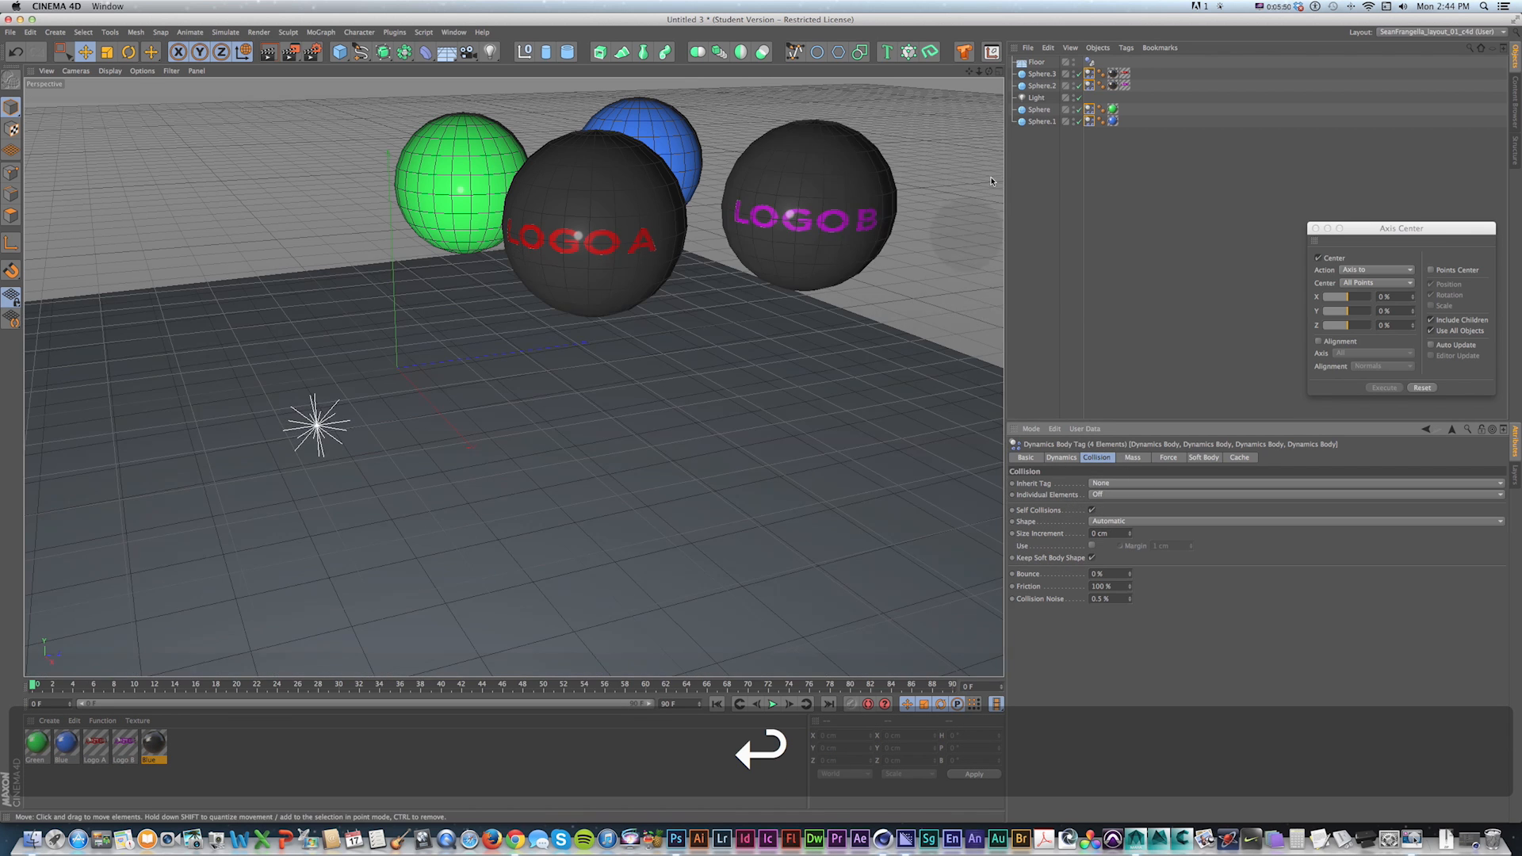
{"action": "key", "text": "shift+f"}
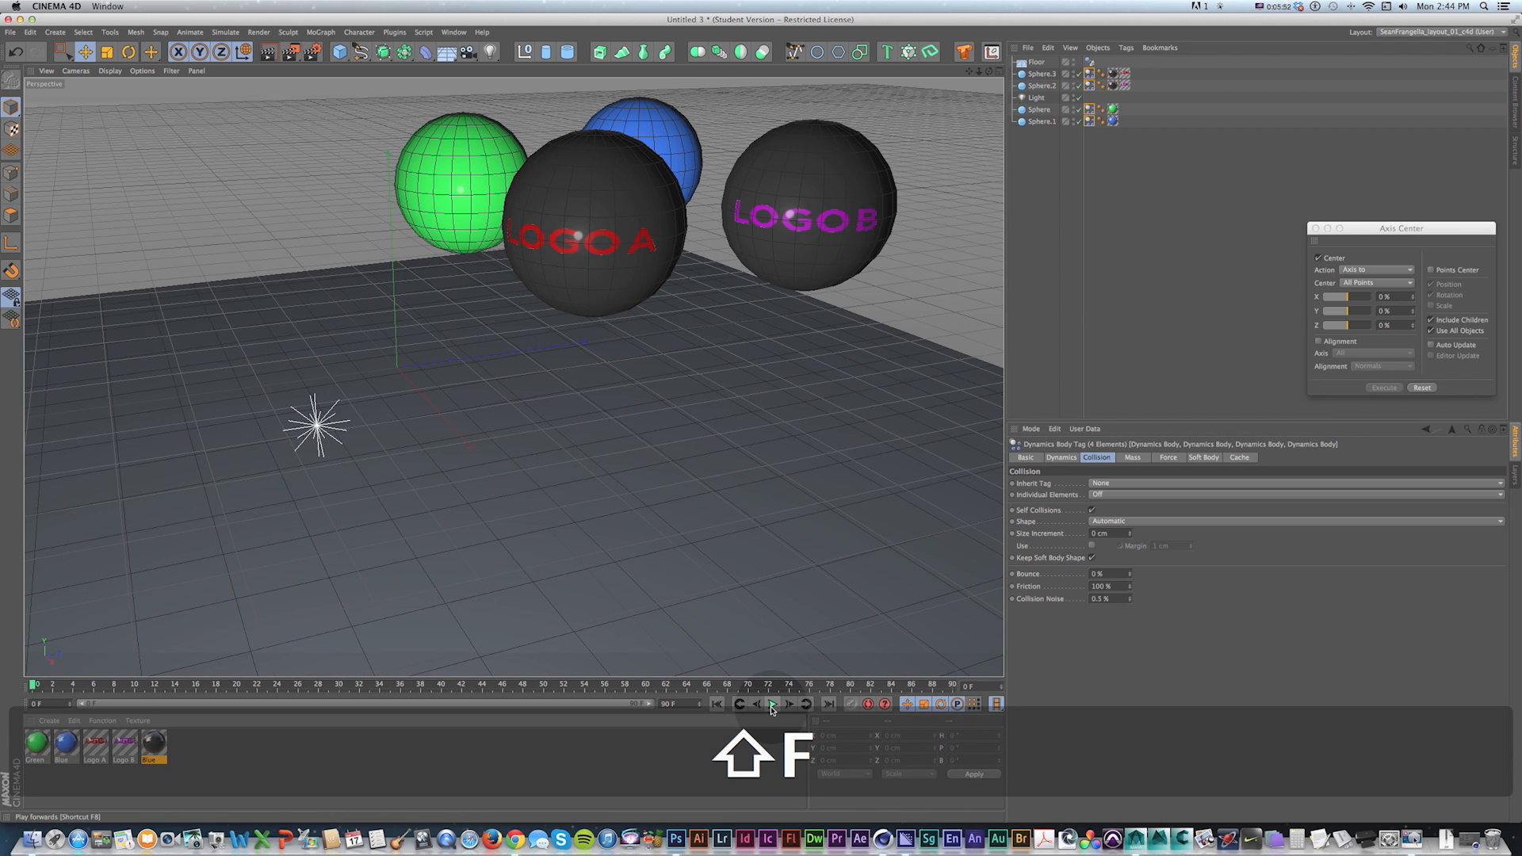
{"action": "left_click", "coordinate": [773, 705]}
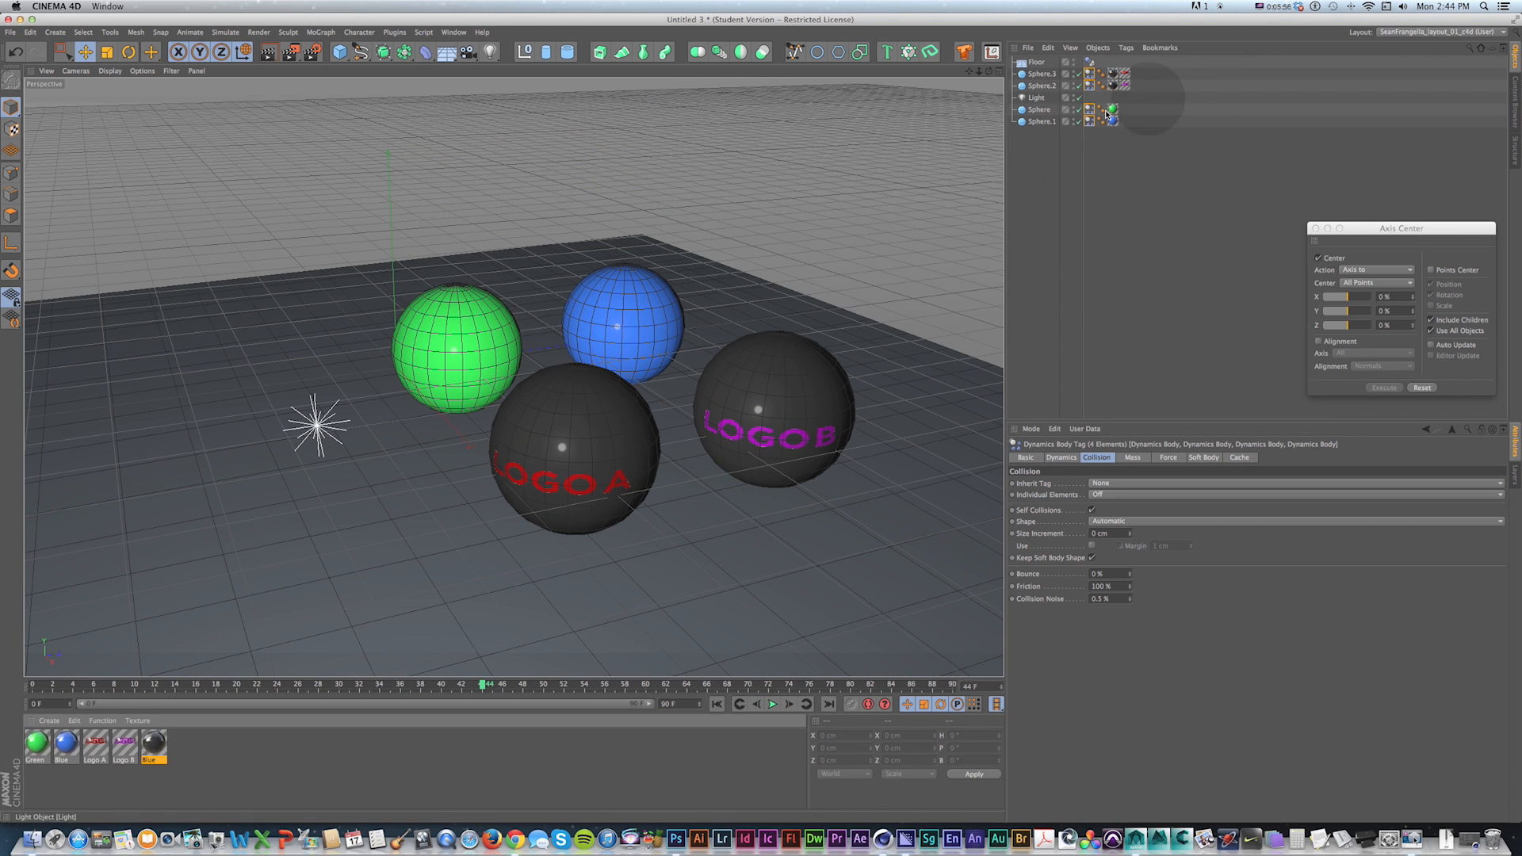
Step: Set the collision bounce to 100% on the Logo A and Logo B spheres' Dynamics Body tags, and return to the first frame
{"action": "left_click_drag", "start_coordinate": [1087, 139], "coordinate": [1093, 118]}
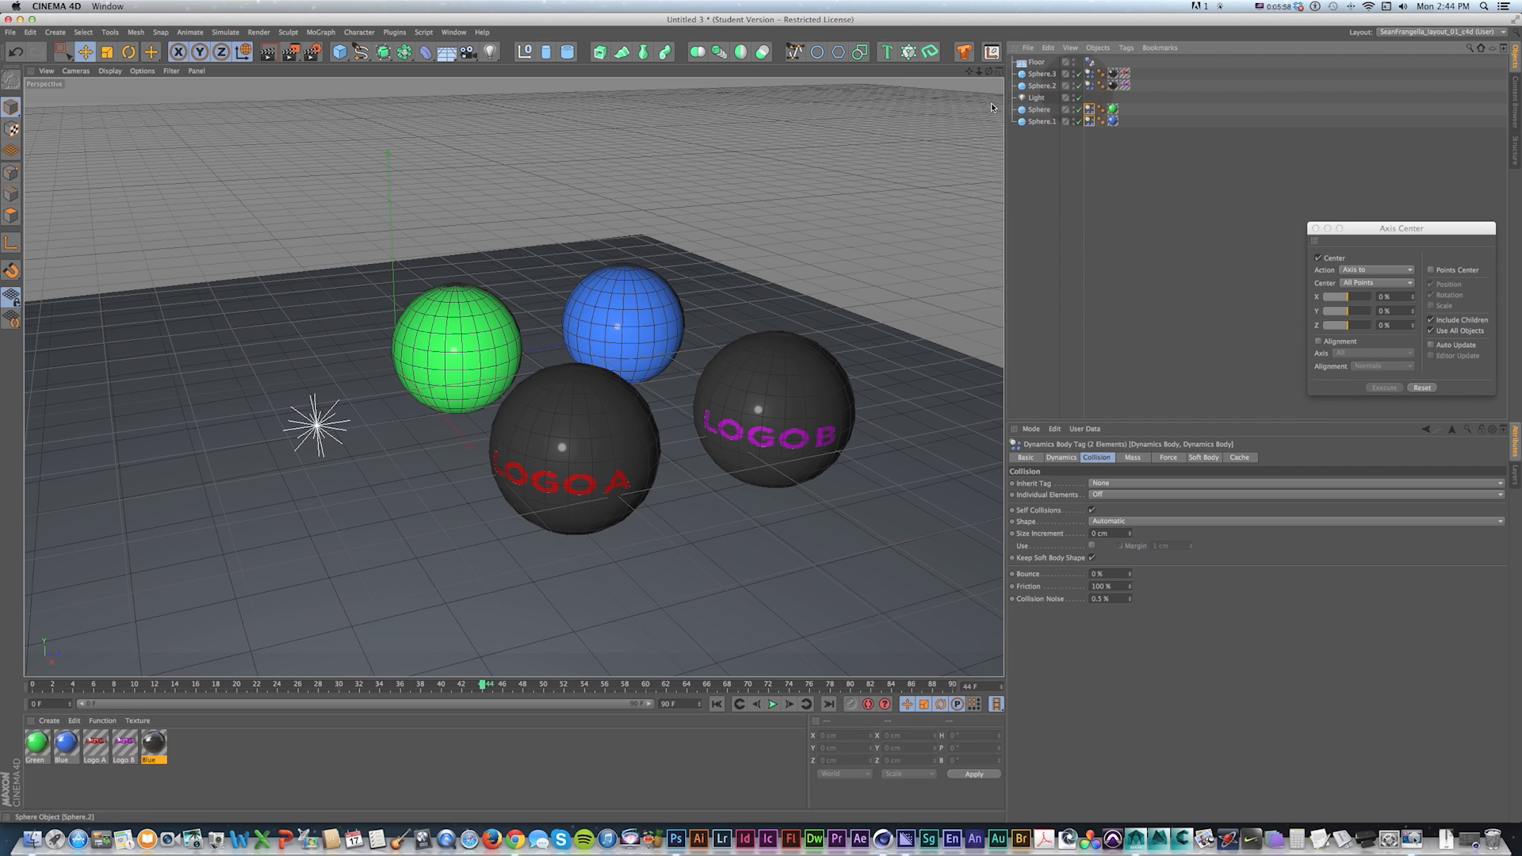
{"action": "left_click", "coordinate": [620, 306]}
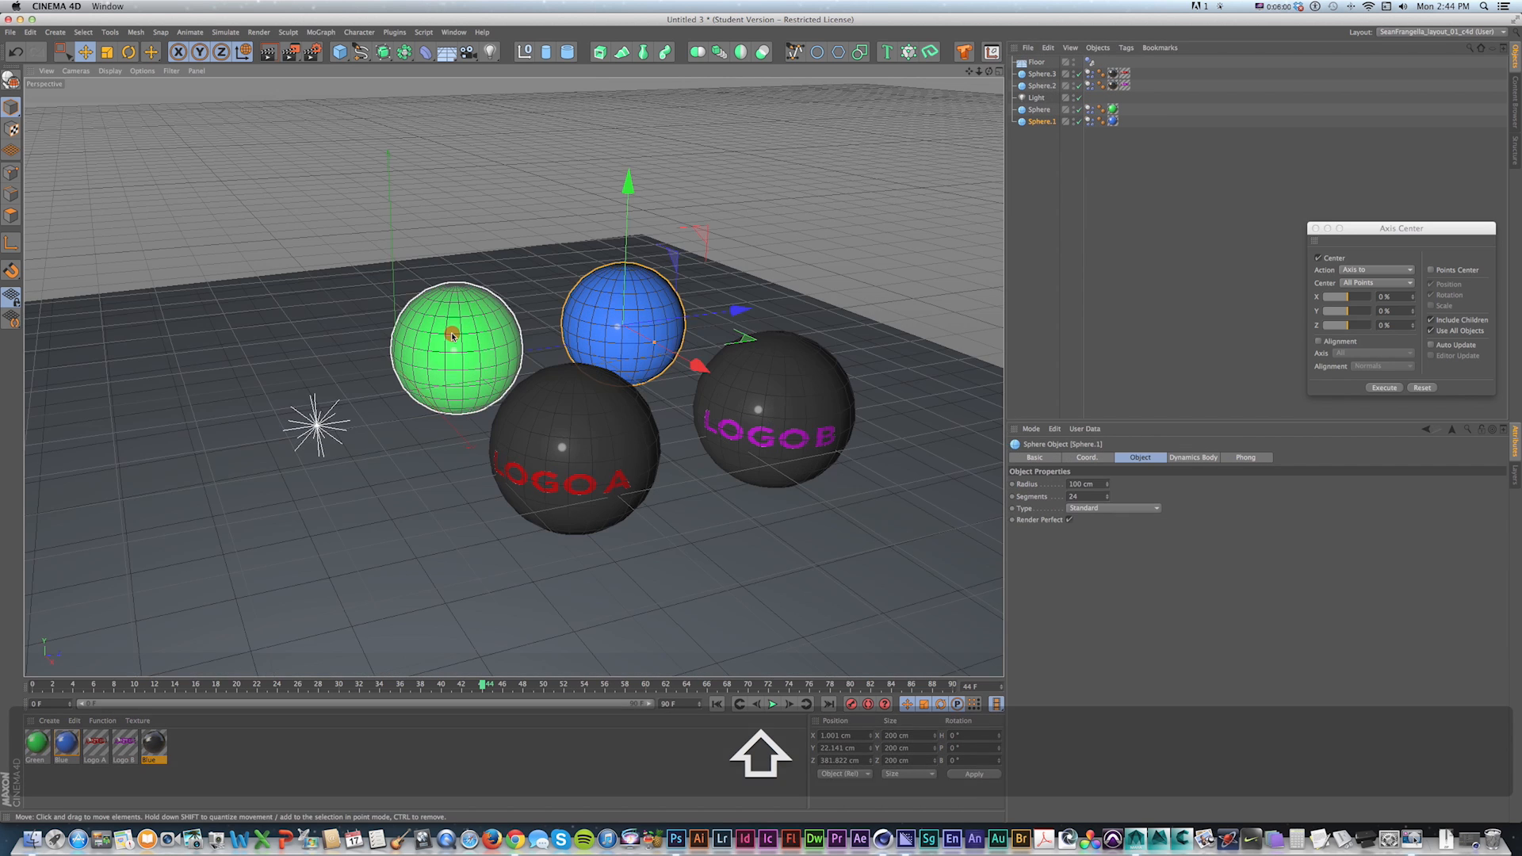
{"action": "left_click", "coordinate": [618, 432]}
{"action": "left_click", "coordinate": [811, 398], "text": "shift"}
{"action": "left_click", "coordinate": [1091, 83]}
{"action": "left_click", "coordinate": [1089, 75], "text": "shift"}
{"action": "left_click", "coordinate": [1106, 573]}
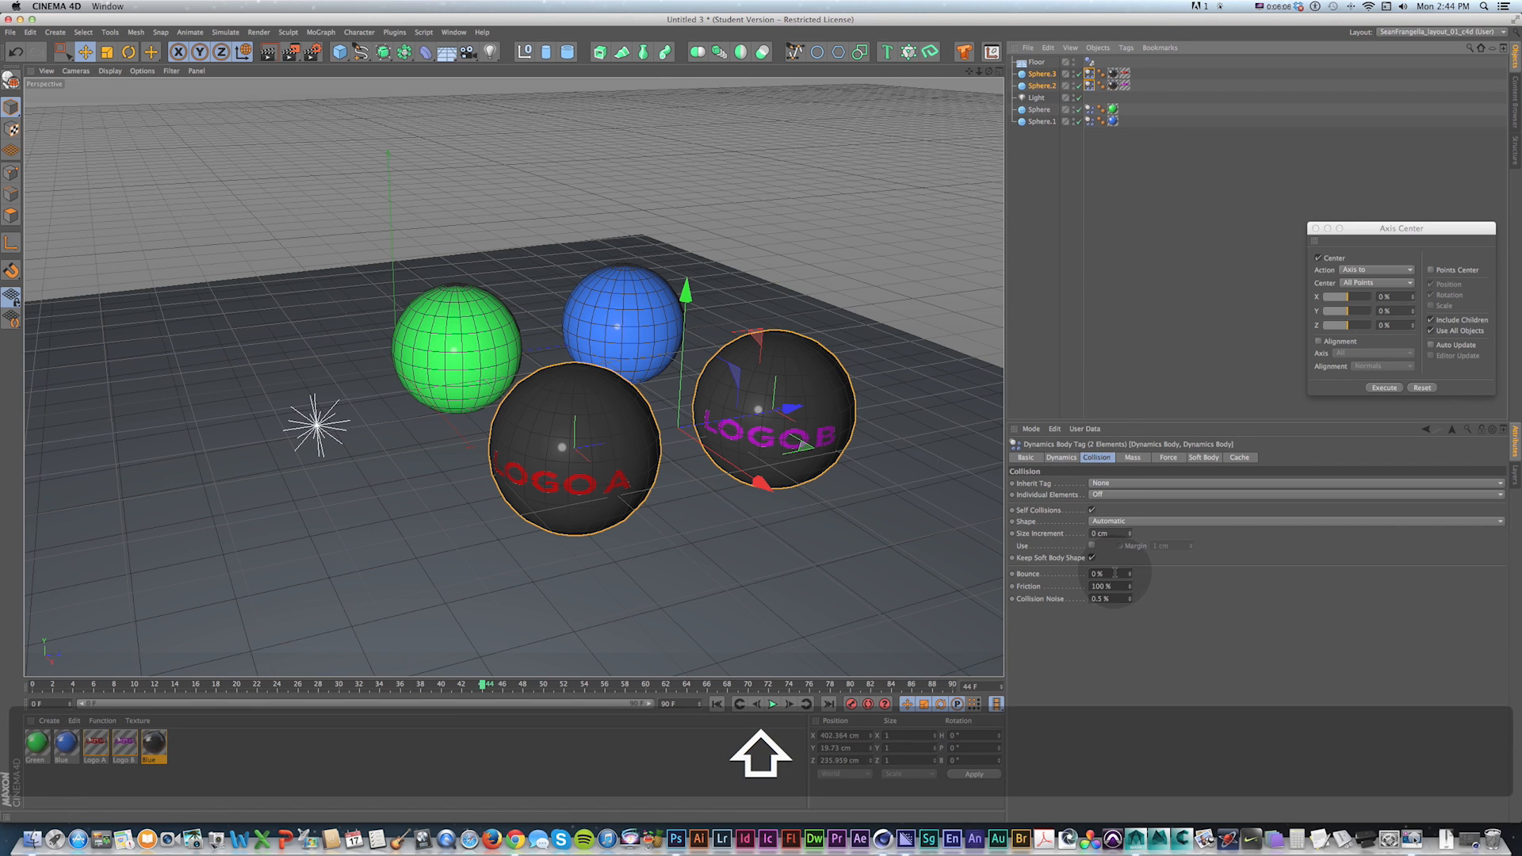
{"action": "type", "text": "100"}
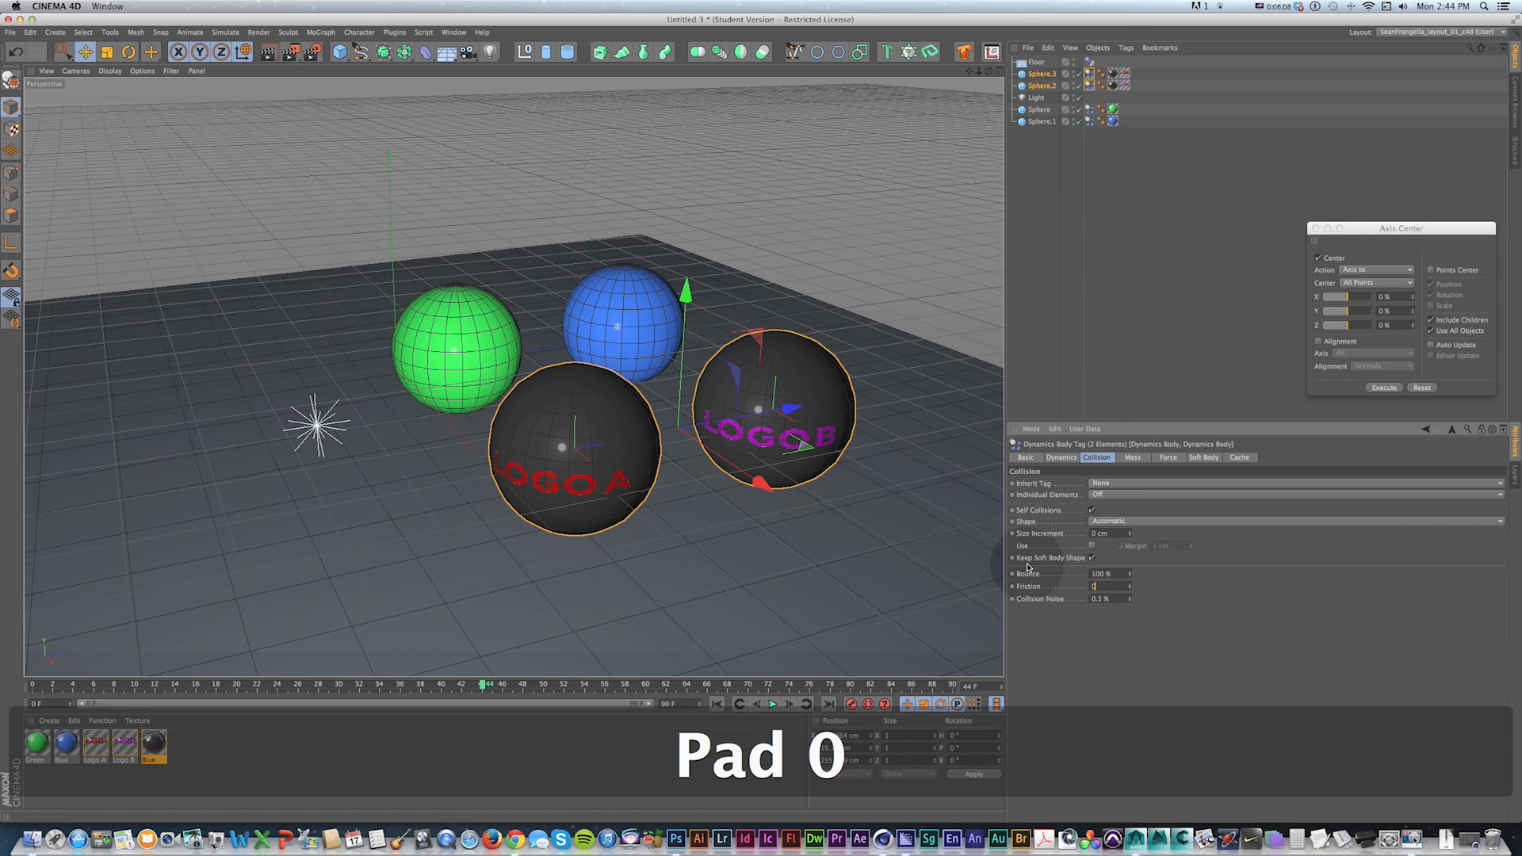
{"action": "left_click", "coordinate": [1044, 379]}
{"action": "key", "text": "shift+f"}
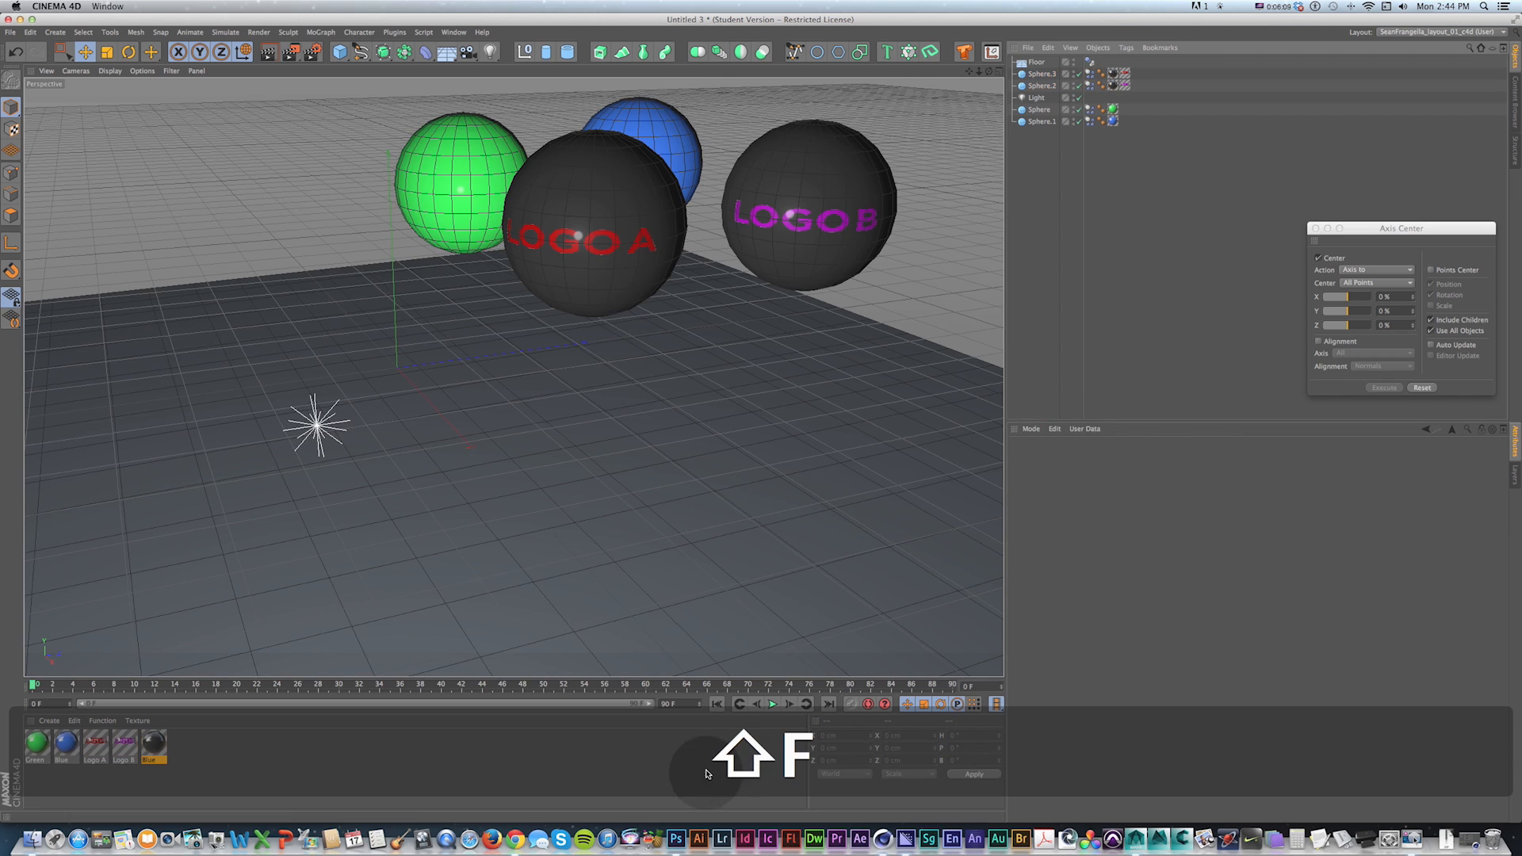
Step: Play the simulation to compare the logo spheres' bounce with the green and blue spheres, and return to the first frame
{"action": "left_click", "coordinate": [773, 704]}
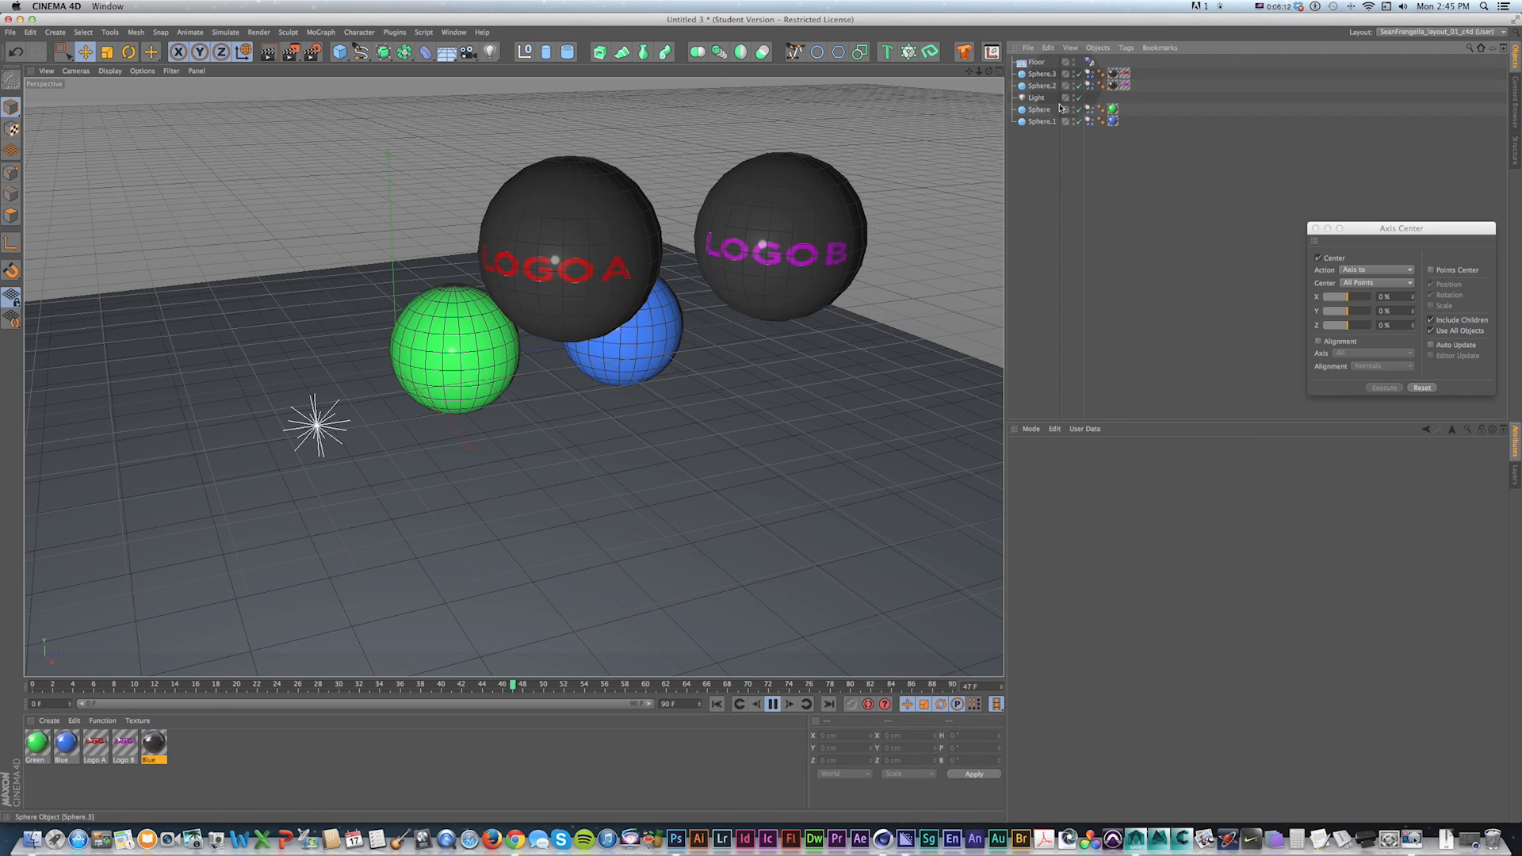
{"action": "left_click", "coordinate": [773, 704]}
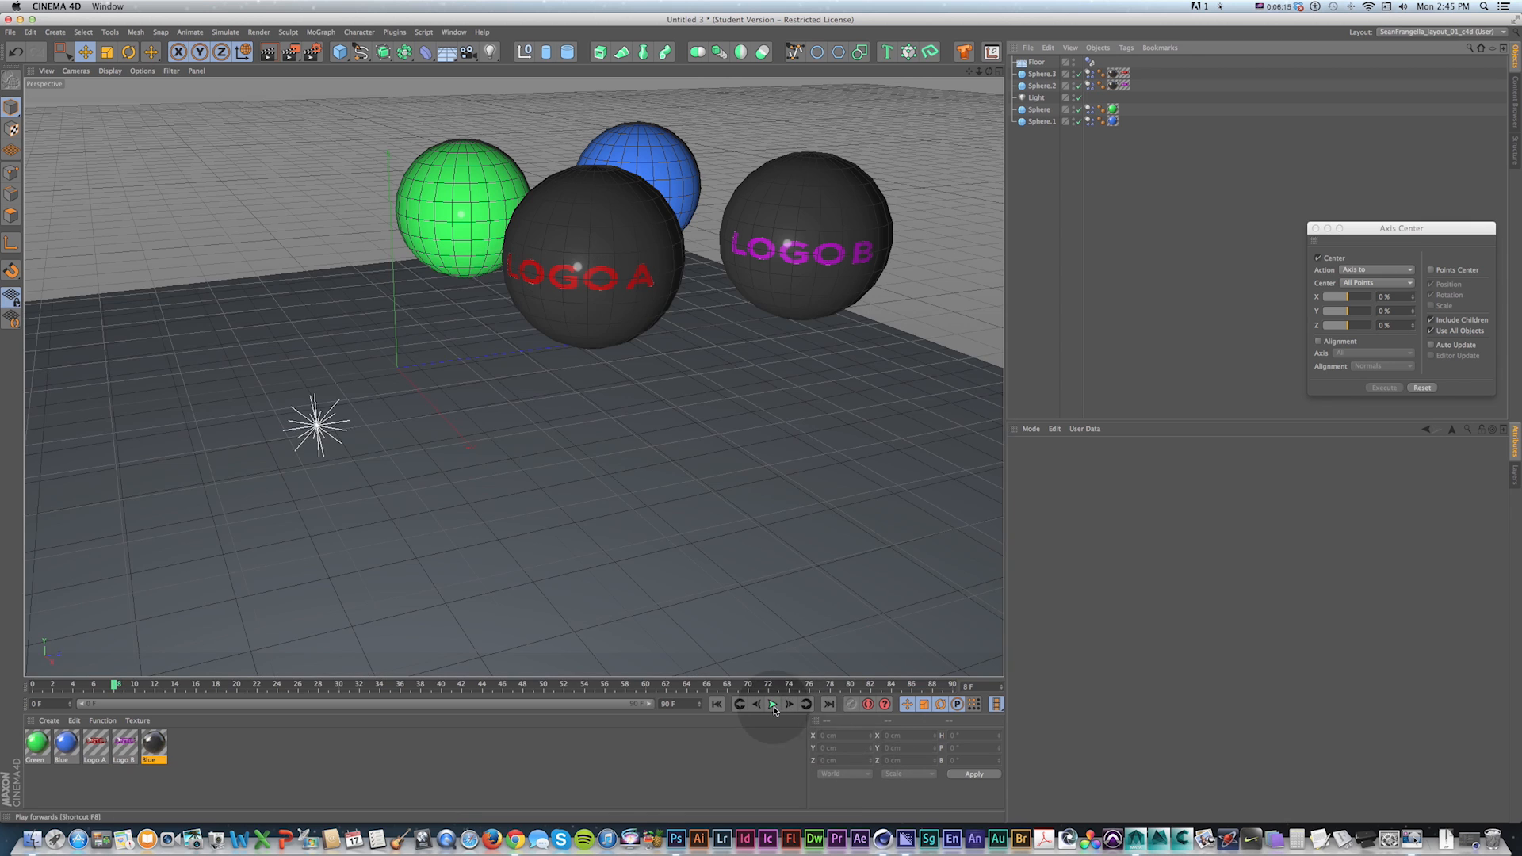
{"action": "key", "text": "shift+f"}
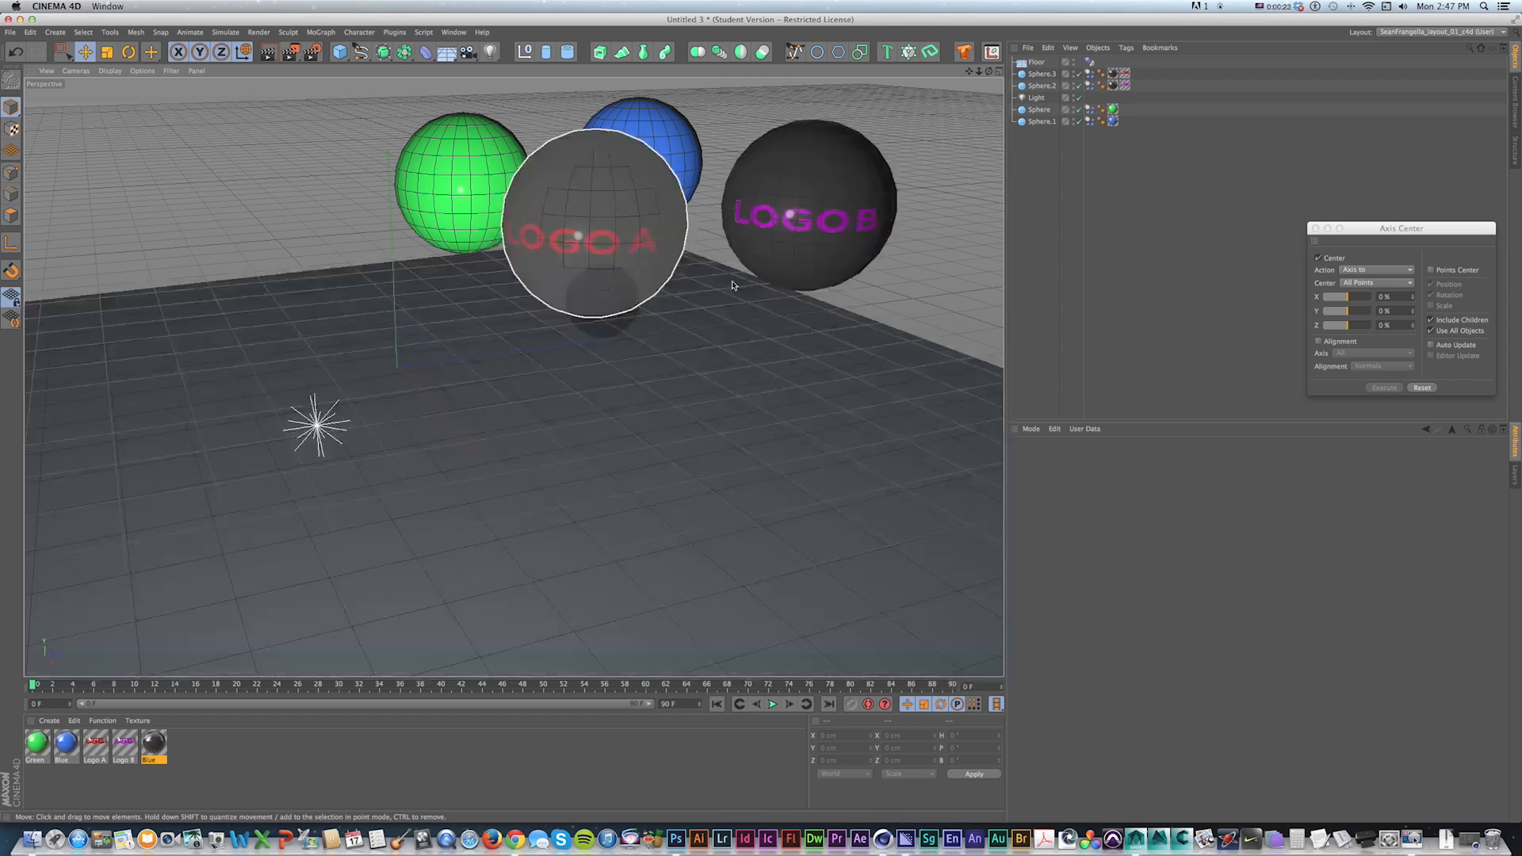
Step: Add a cube beyond the floor's edge at about Z 1002 cm and set its Y position to 100 cm
{"action": "key", "text": "1"}
{"action": "left_click_drag", "start_coordinate": [799, 242], "coordinate": [447, 343]}
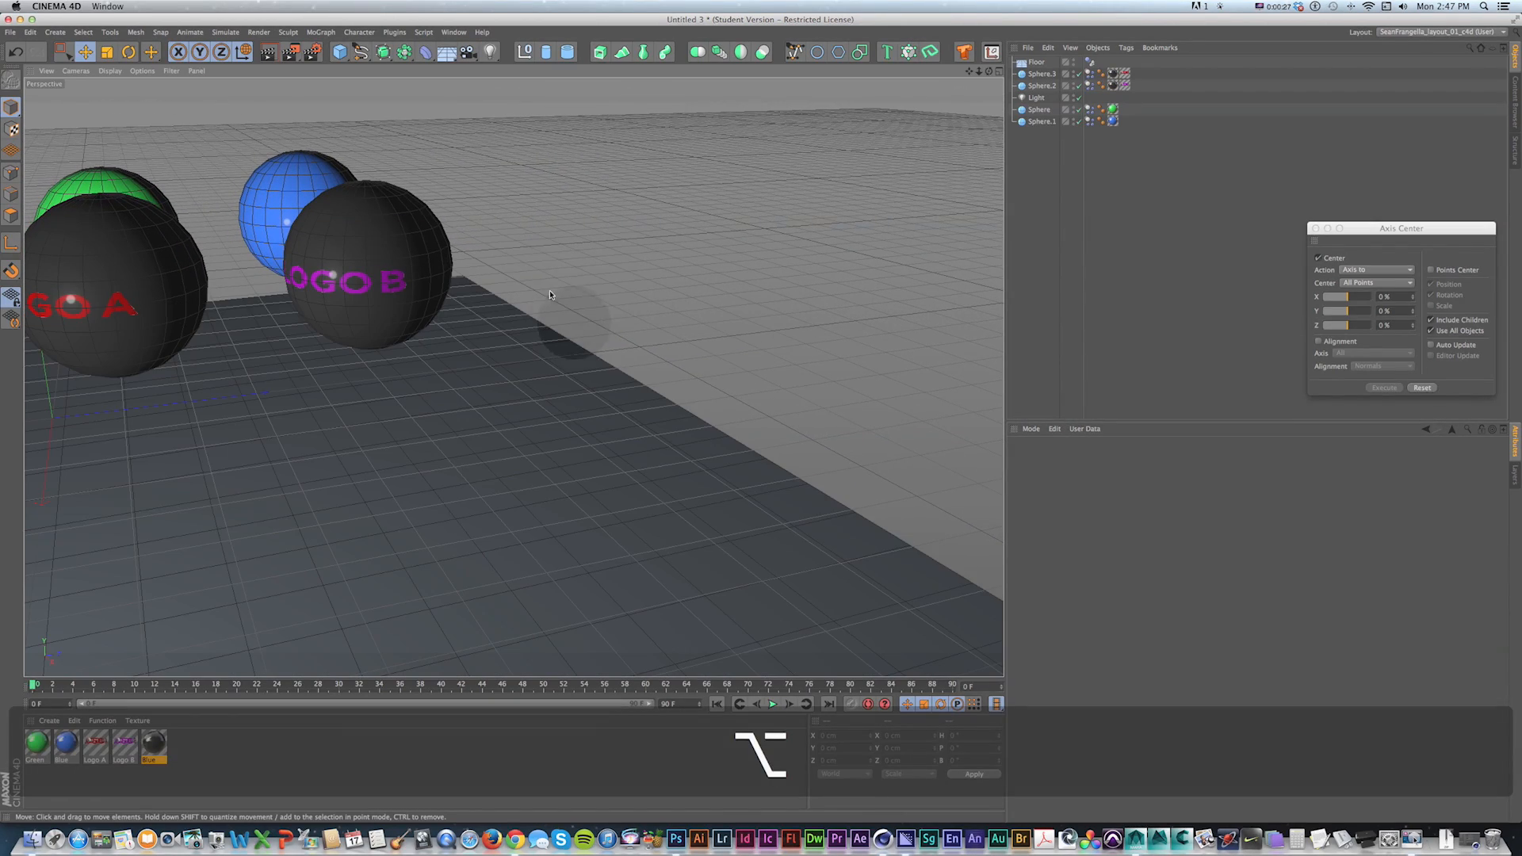
{"action": "left_click", "coordinate": [339, 52]}
{"action": "key", "text": "e"}
{"action": "left_click_drag", "start_coordinate": [190, 402], "coordinate": [723, 359]}
{"action": "left_click_drag", "start_coordinate": [645, 268], "coordinate": [645, 246]}
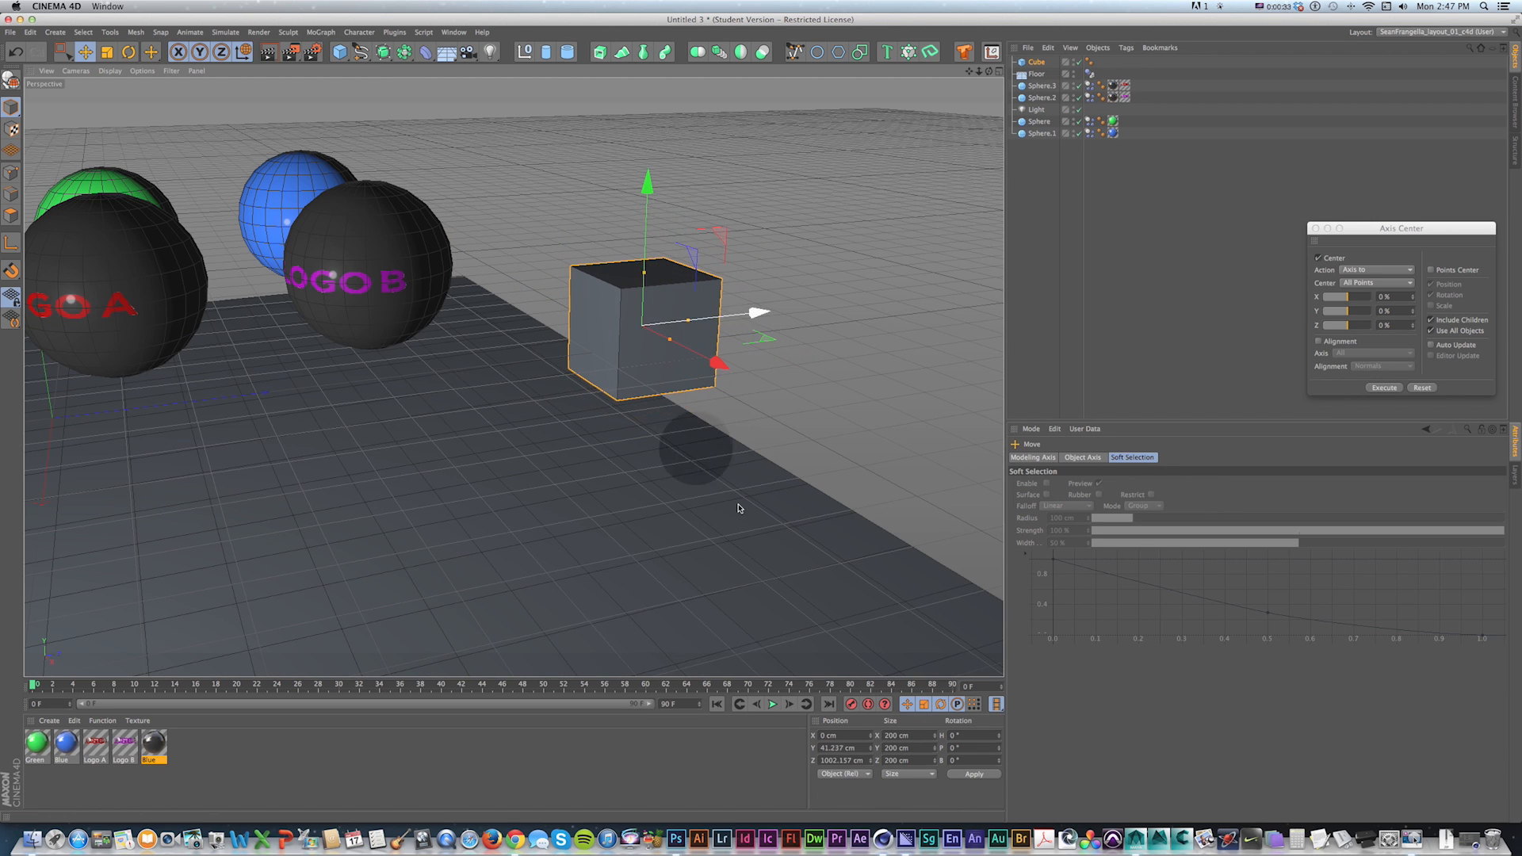
{"action": "left_click", "coordinate": [816, 747]}
{"action": "type", "text": "100"}
{"action": "key", "text": "Return"}
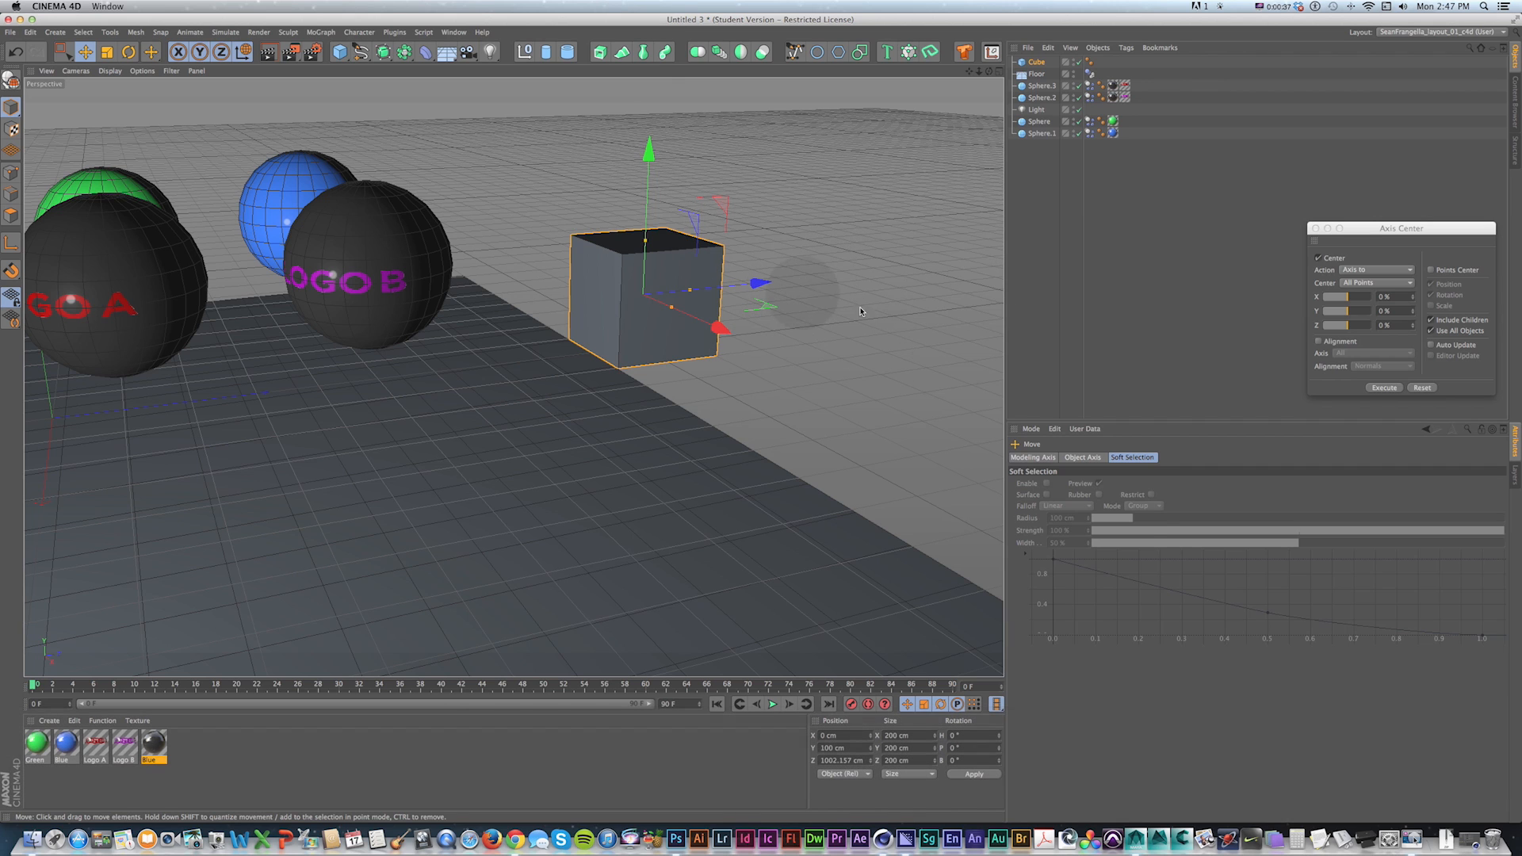
Step: Set the cube's X, Y and Z segments to 3 each
{"action": "left_click", "coordinate": [1044, 66]}
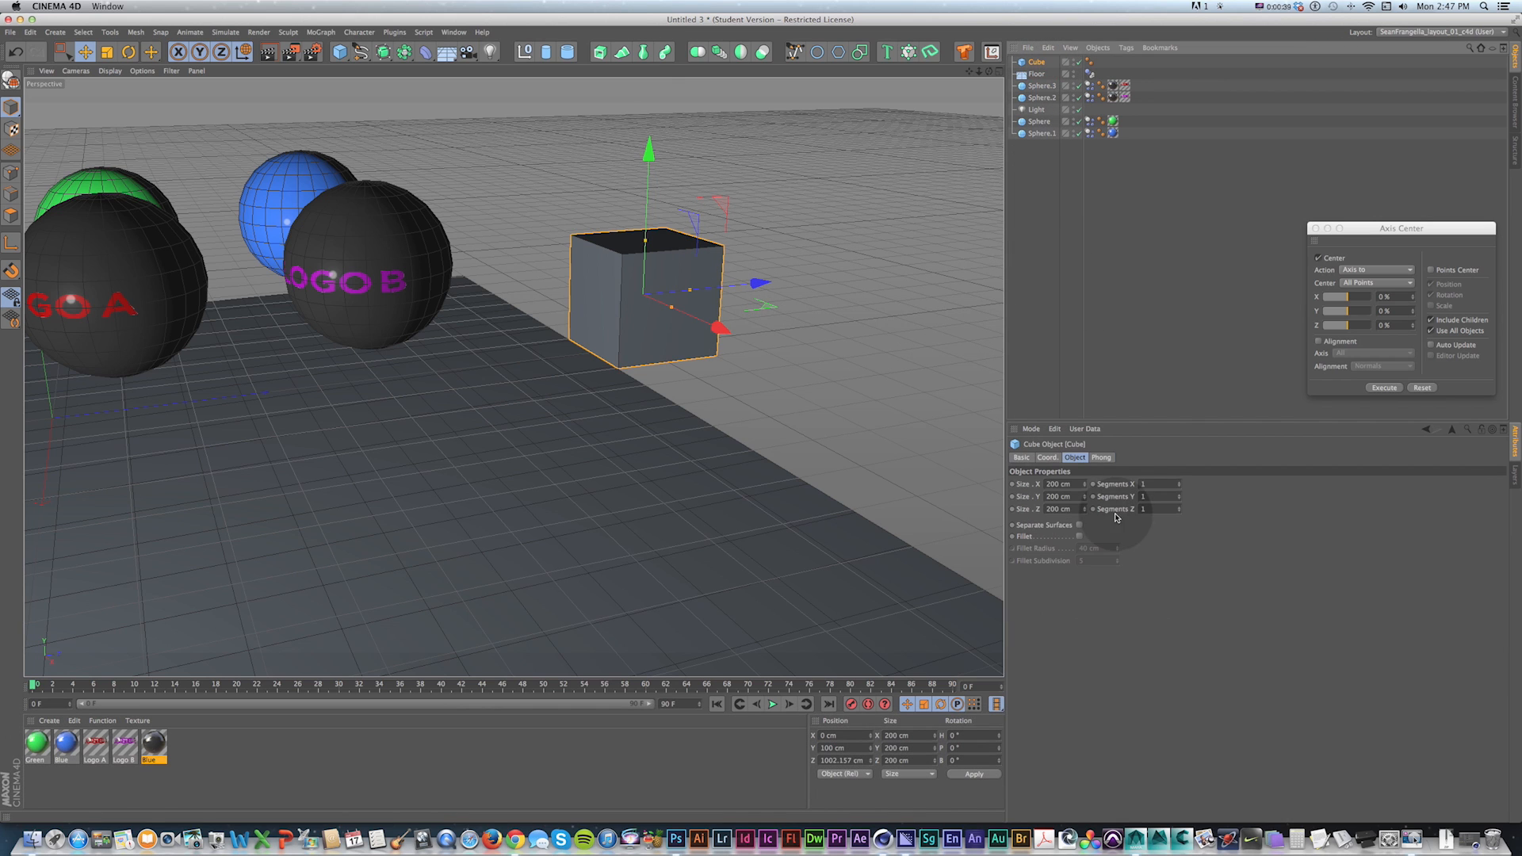
{"action": "left_click_drag", "start_coordinate": [1154, 484], "coordinate": [1083, 460]}
{"action": "type", "text": "3"}
{"action": "key", "text": "Tab"}
{"action": "type", "text": "3"}
{"action": "key", "text": "Tab"}
{"action": "type", "text": "3"}
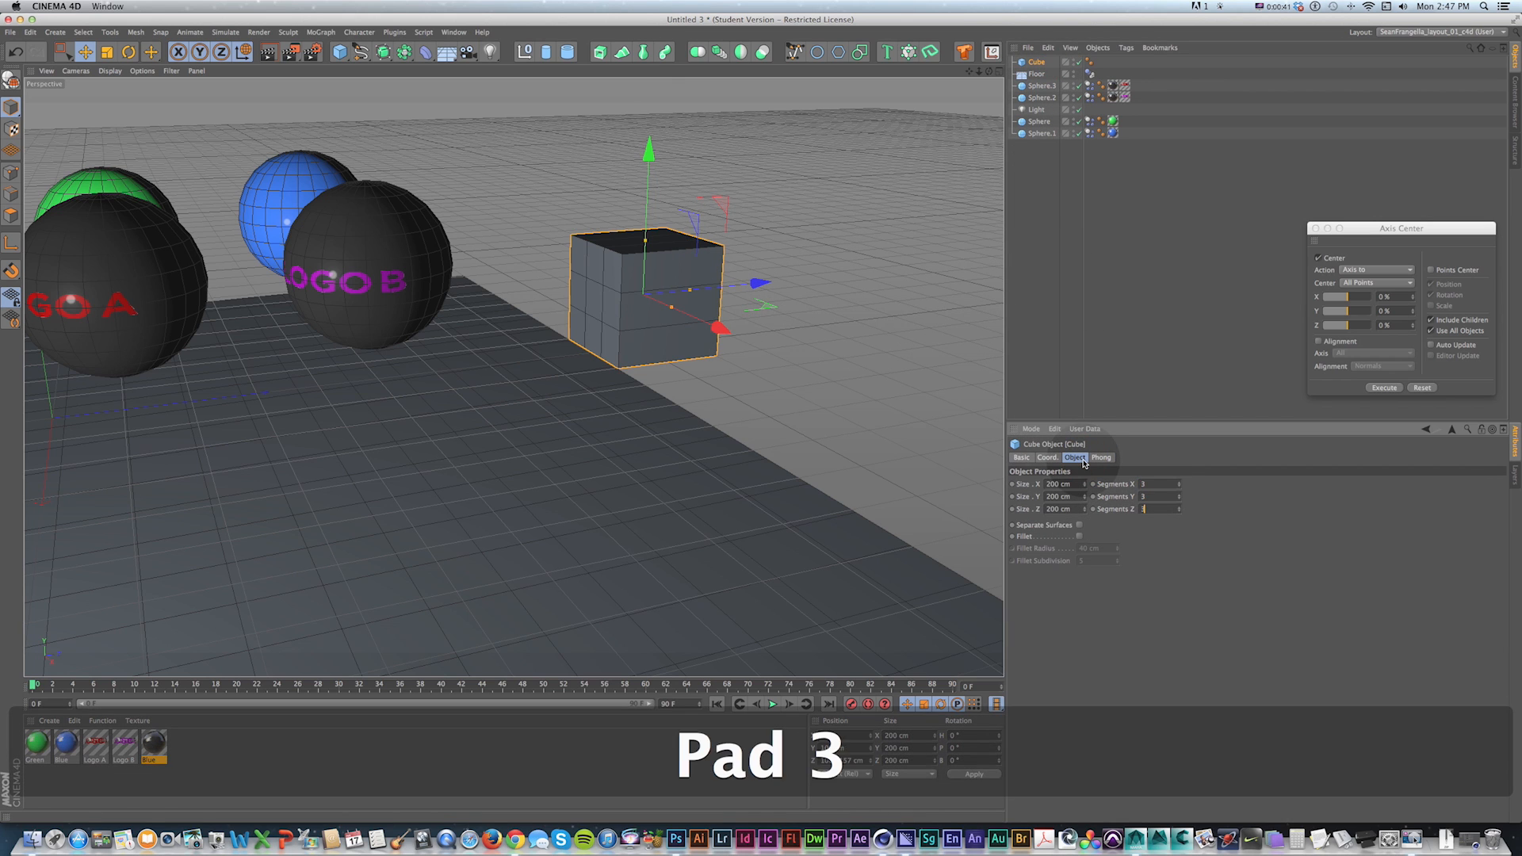
Step: Try a fillet with a 25 cm radius on the cube and switch the fillet off again
{"action": "left_click", "coordinate": [1079, 536]}
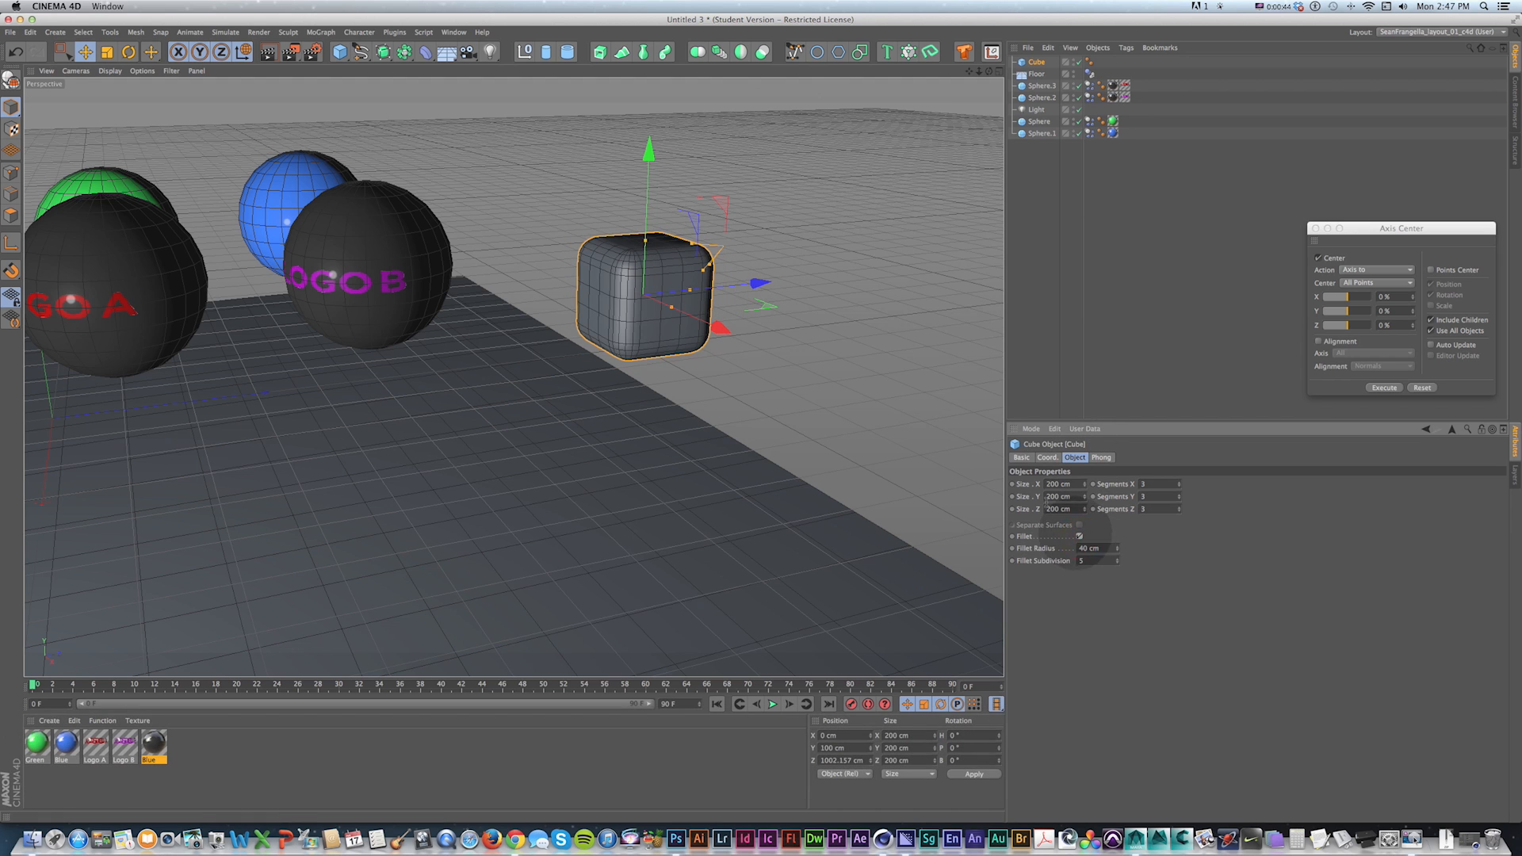
{"action": "left_click_drag", "start_coordinate": [1116, 549], "coordinate": [1116, 548]}
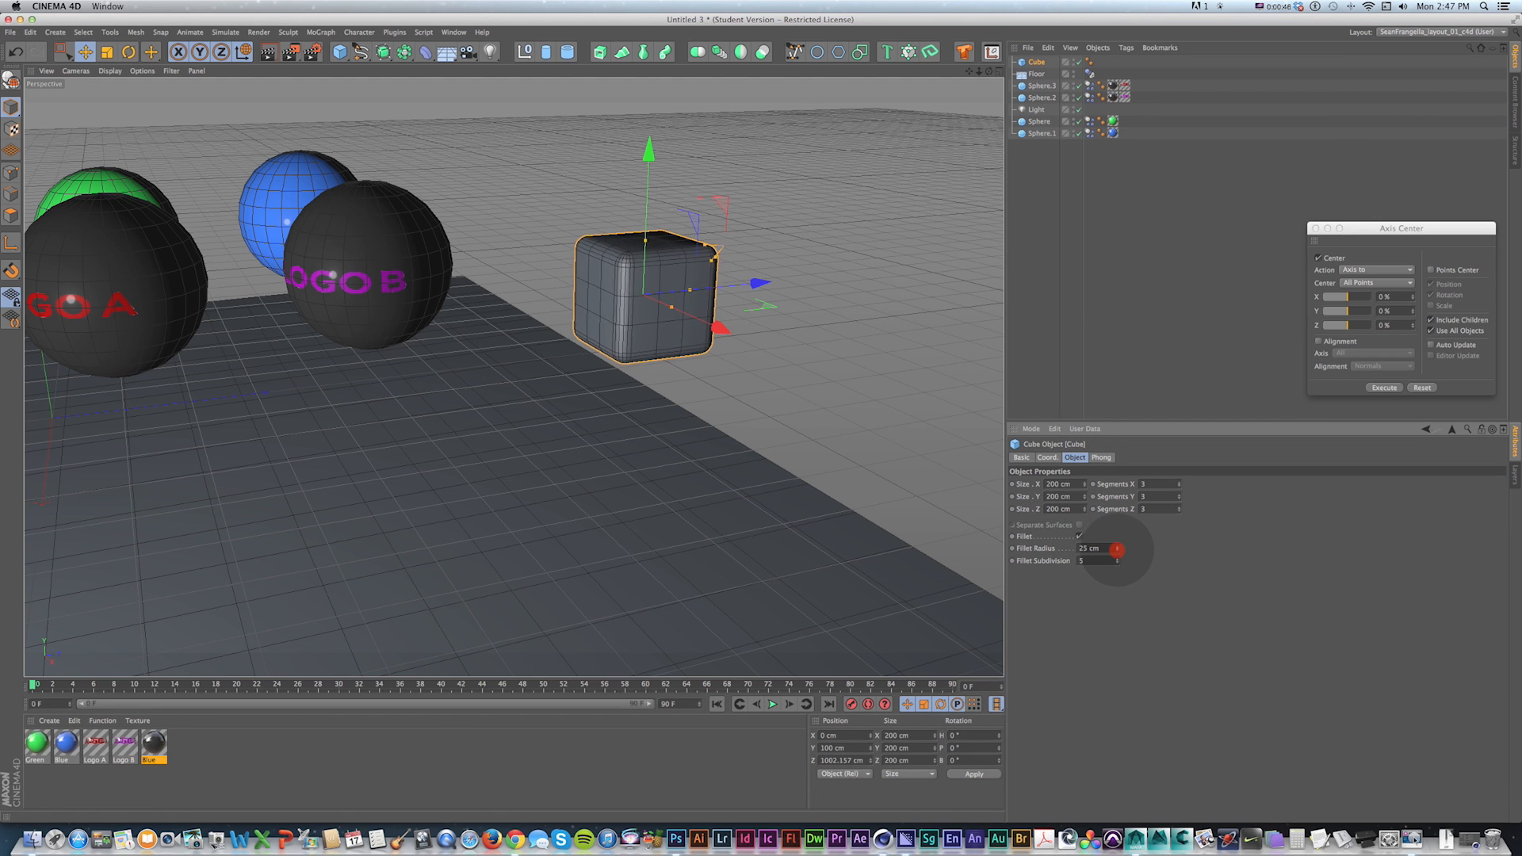
{"action": "left_click", "coordinate": [1078, 537]}
Step: Convert the cube into an editable polygon object
{"action": "scroll", "coordinate": [680, 305], "scroll_direction": "up", "scroll_amount": 3}
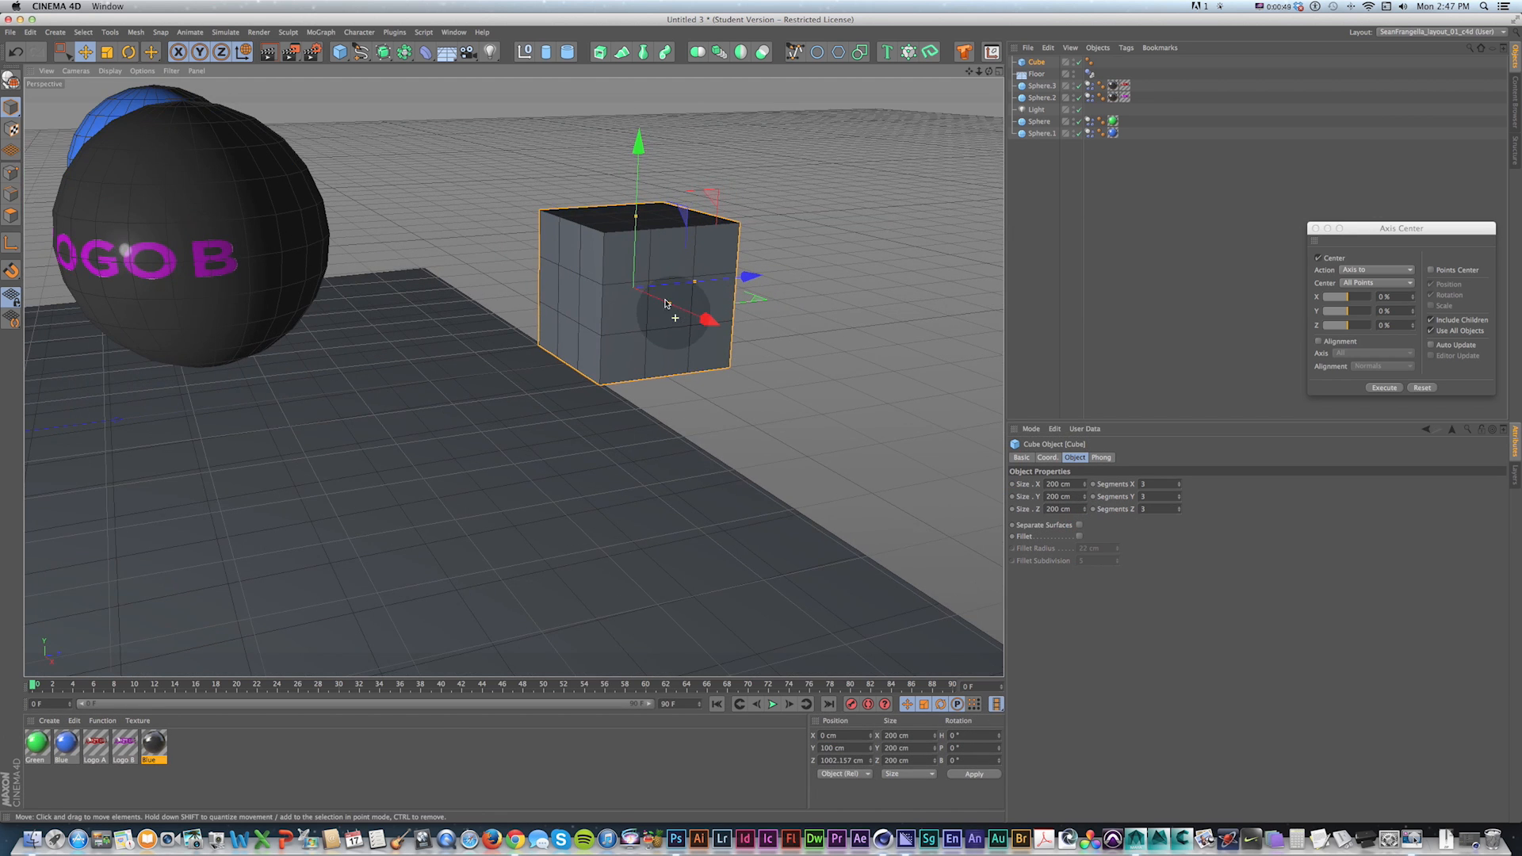
{"action": "key", "text": "1"}
{"action": "left_click_drag", "start_coordinate": [666, 293], "coordinate": [703, 357]}
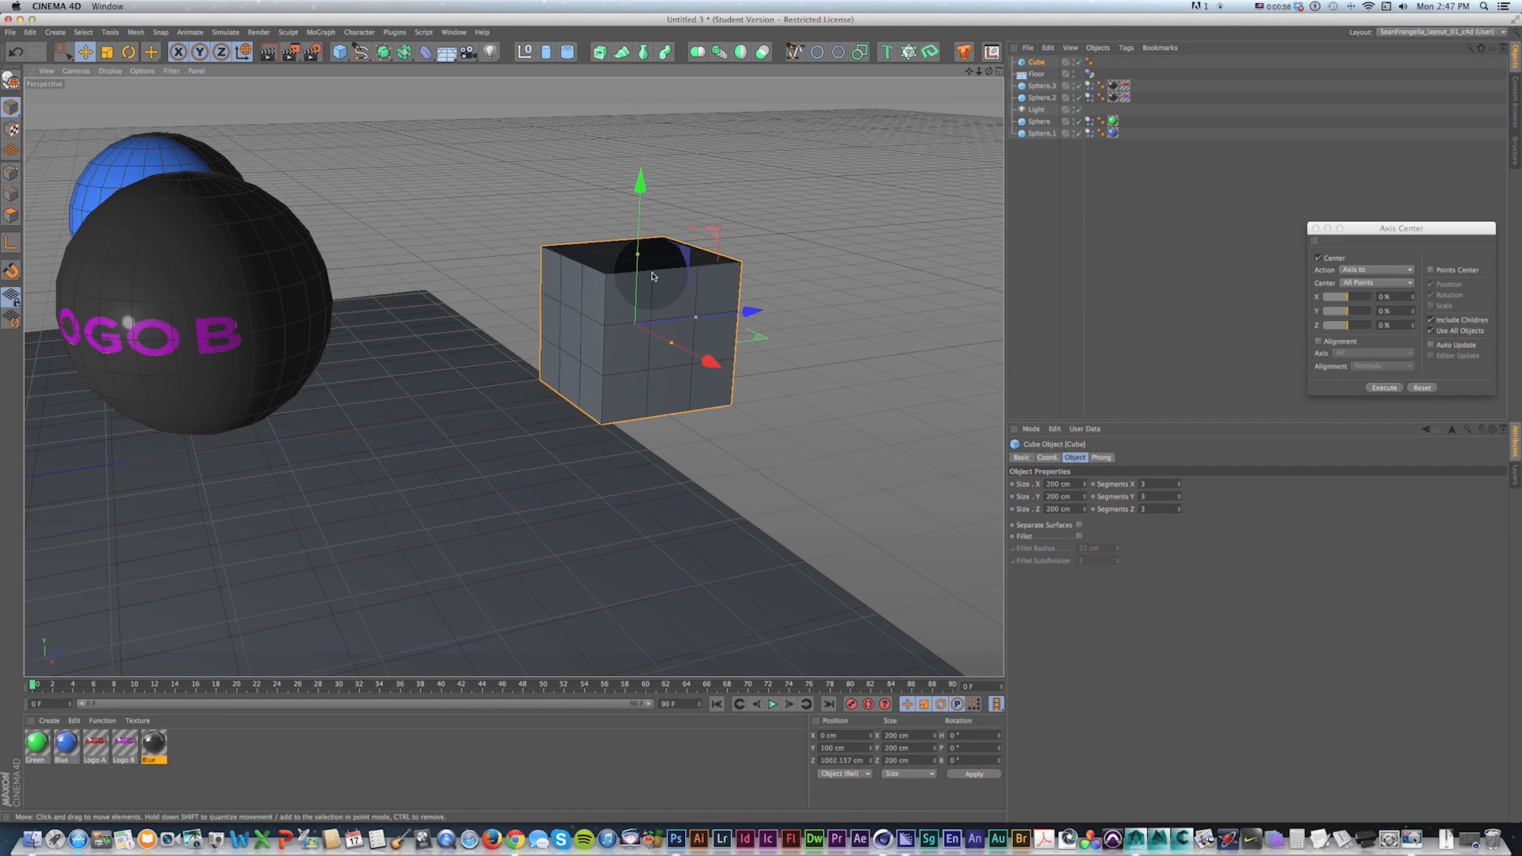
{"action": "key", "text": "c"}
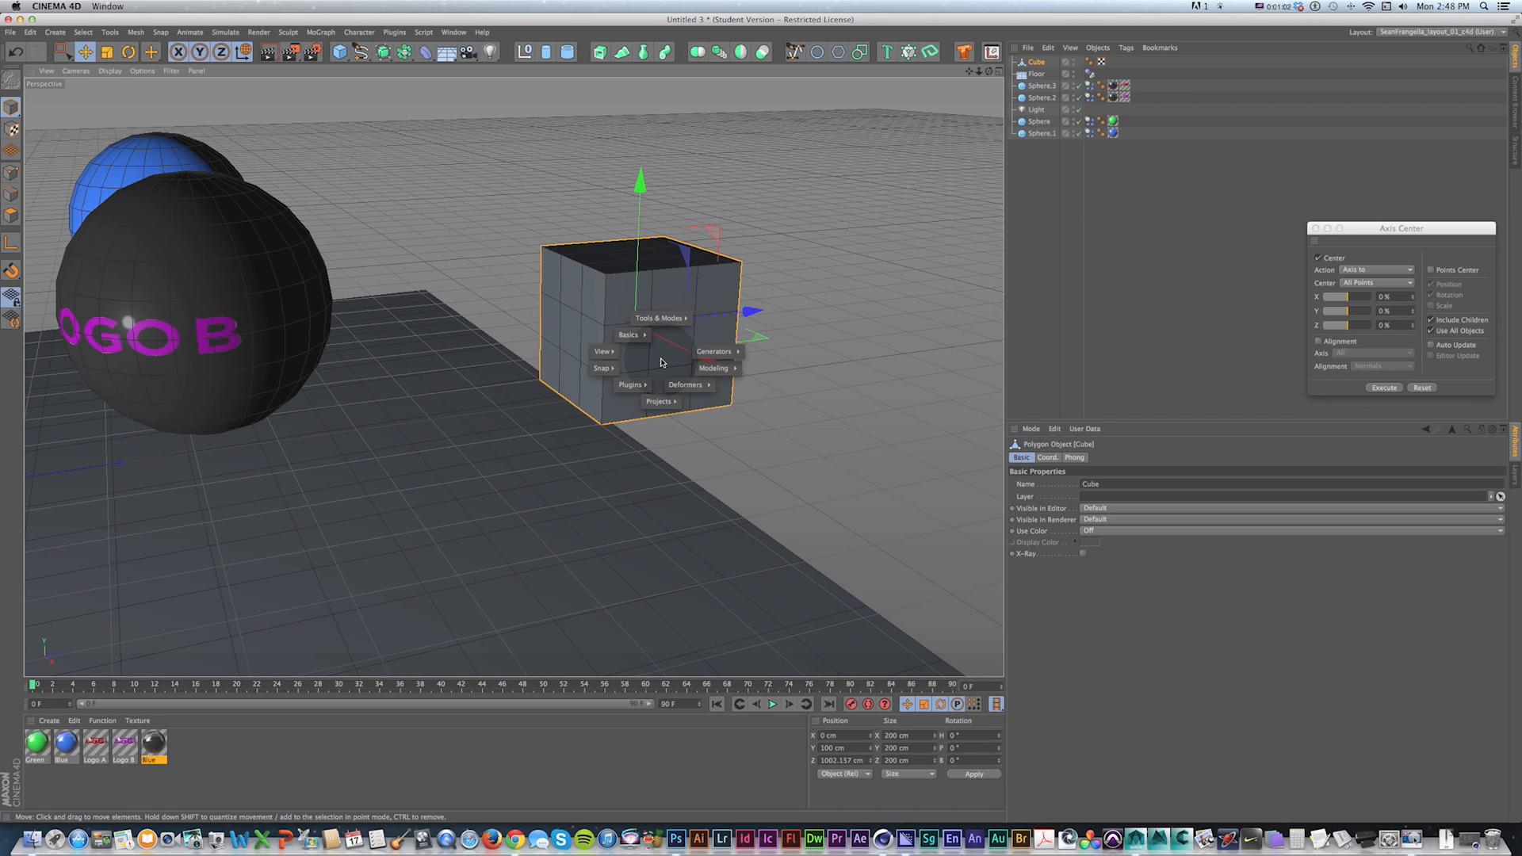
Step: Try moving the centre polygon of the cube's +X face in polygon mode and undo the move
{"action": "key", "text": "v"}
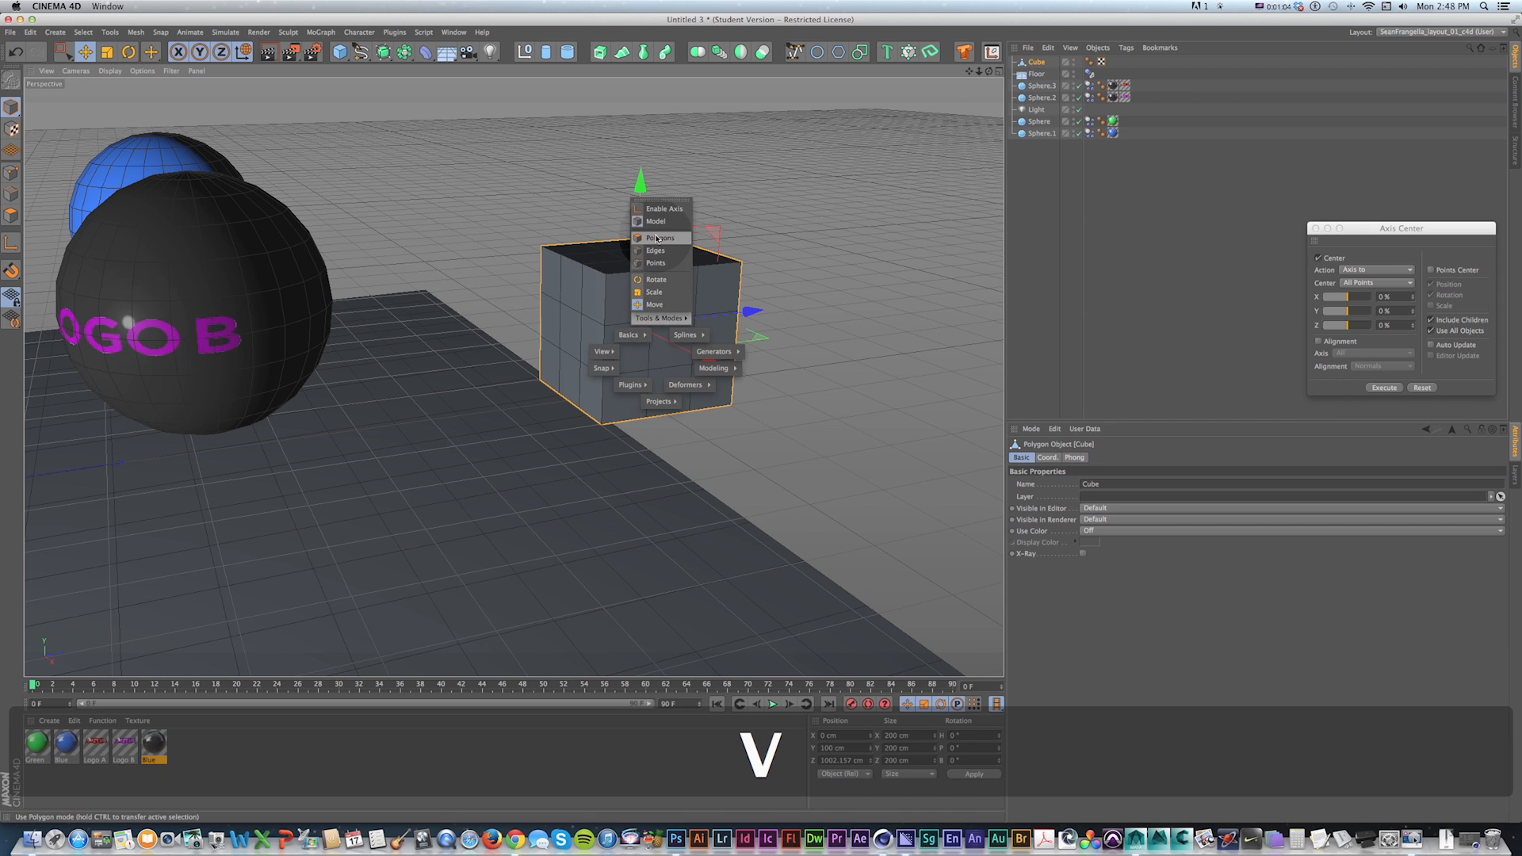
{"action": "left_click", "coordinate": [657, 238]}
{"action": "key", "text": "e"}
{"action": "left_click_drag", "start_coordinate": [676, 350], "coordinate": [737, 356]}
{"action": "key", "text": "super+z"}
{"action": "scroll", "coordinate": [687, 317], "scroll_direction": "up", "scroll_amount": 1}
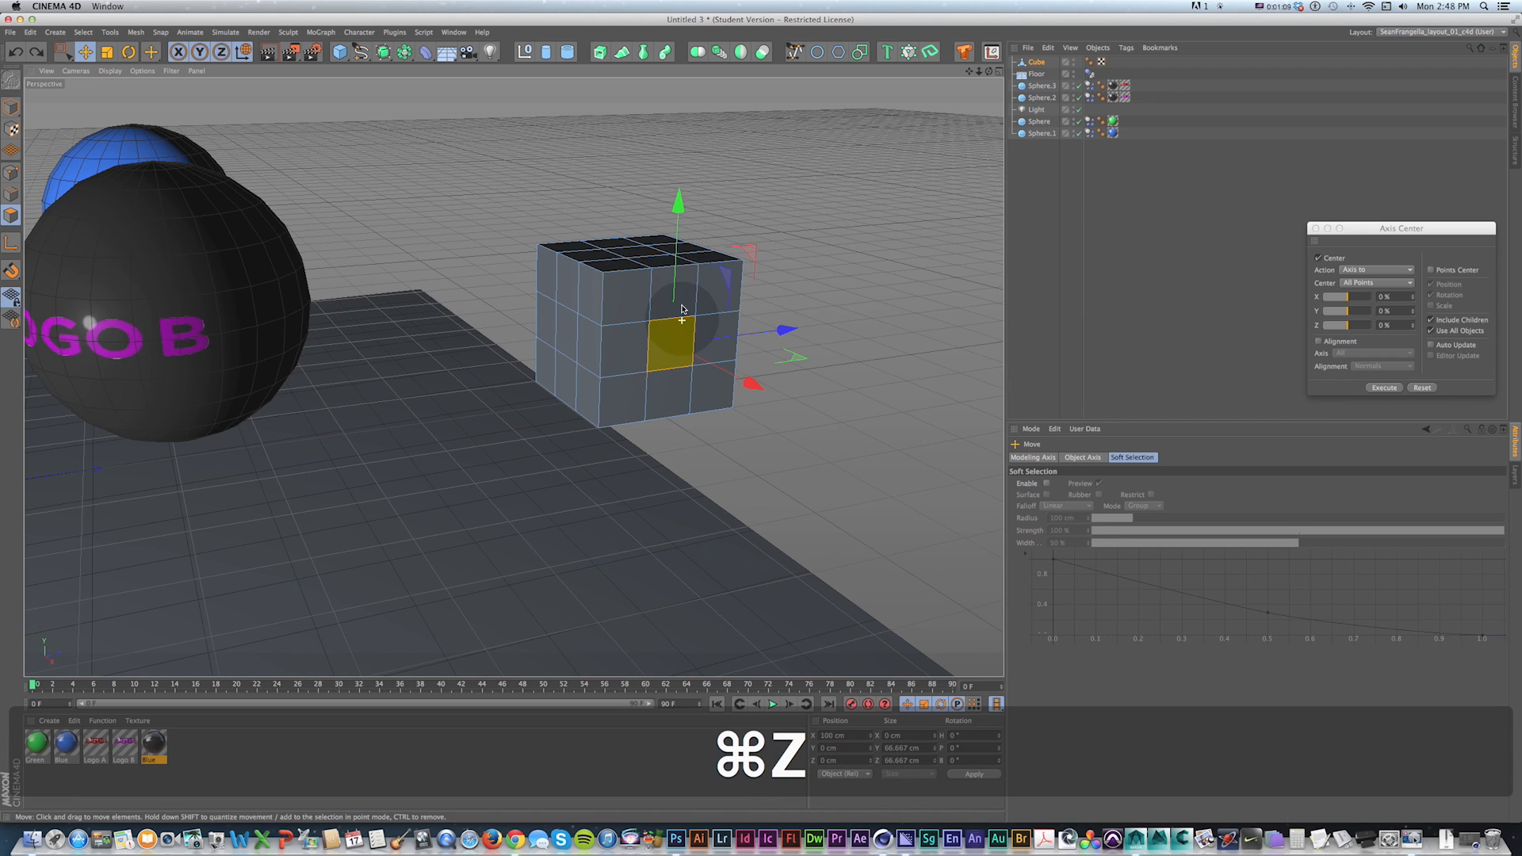
Step: Try moving the two upper inner vertical edges of the cube's +X face outward about 38 cm and undo the move
{"action": "key", "text": "v"}
{"action": "left_click", "coordinate": [665, 226]}
{"action": "left_click", "coordinate": [650, 293]}
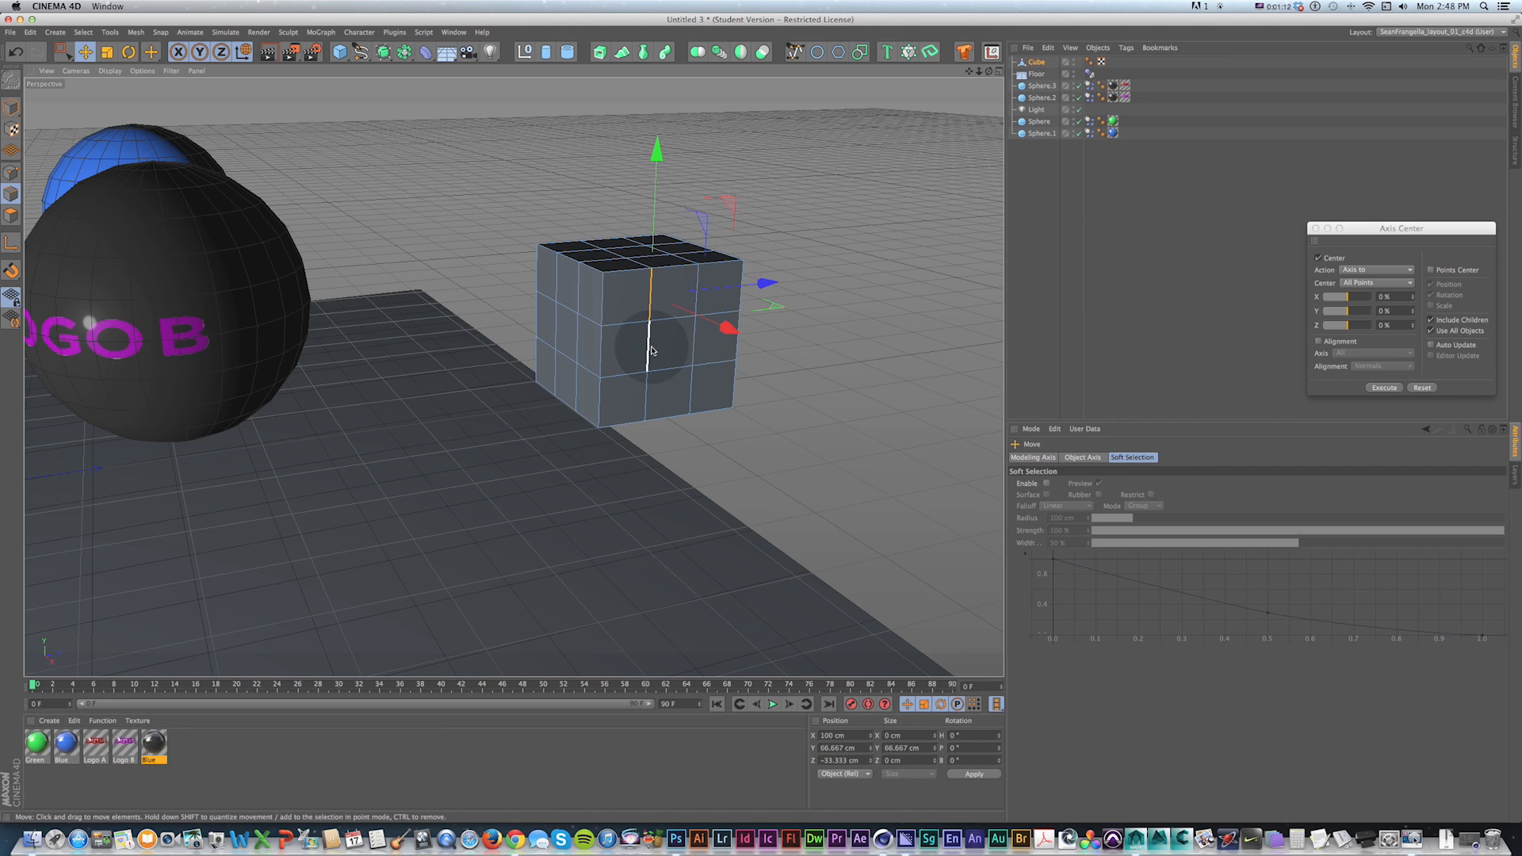
{"action": "left_click", "coordinate": [695, 300], "text": "shift"}
{"action": "left_click_drag", "start_coordinate": [708, 304], "coordinate": [731, 315]}
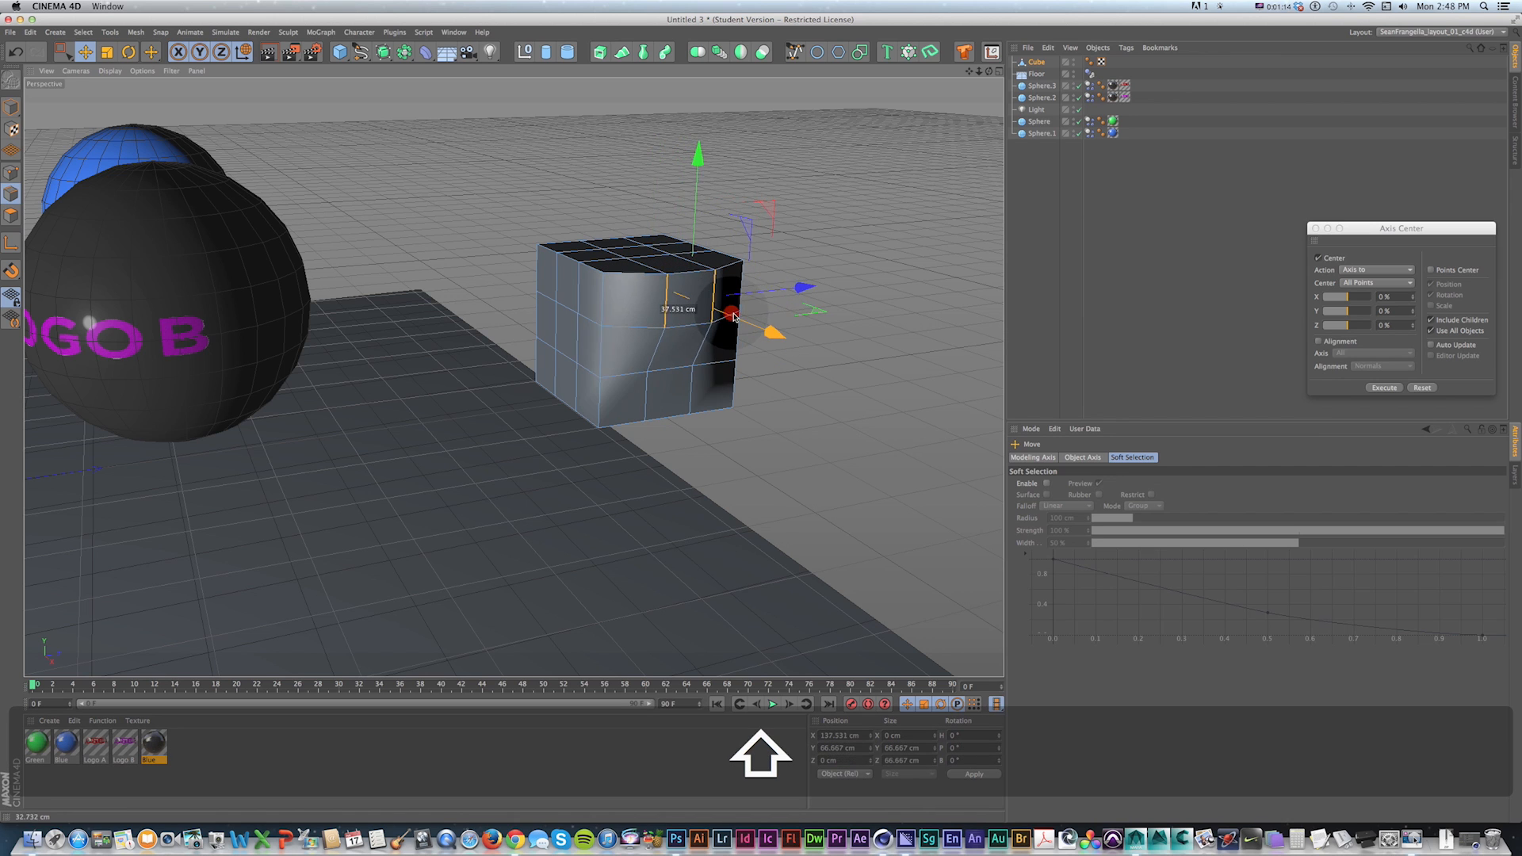
{"action": "key", "text": "super+z"}
Step: Switch to point editing and select an upper inner point on the cube's +X face
{"action": "key", "text": "v"}
{"action": "mouse_move", "coordinate": [685, 259]}
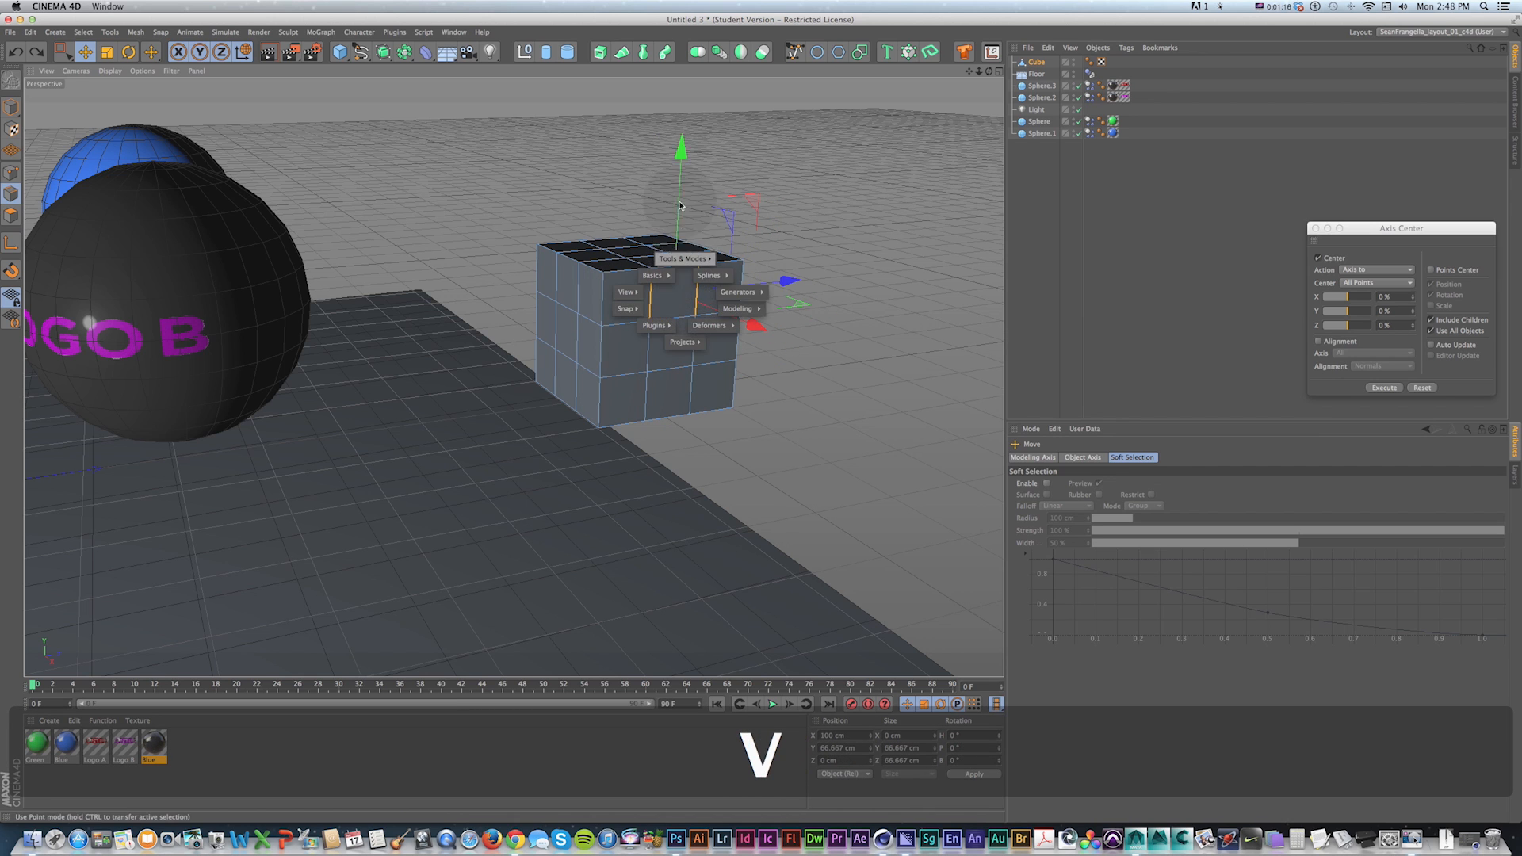
{"action": "left_click", "coordinate": [682, 205]}
{"action": "left_click_drag", "start_coordinate": [675, 315], "coordinate": [598, 296], "text": "alt"}
{"action": "left_click", "coordinate": [645, 318]}
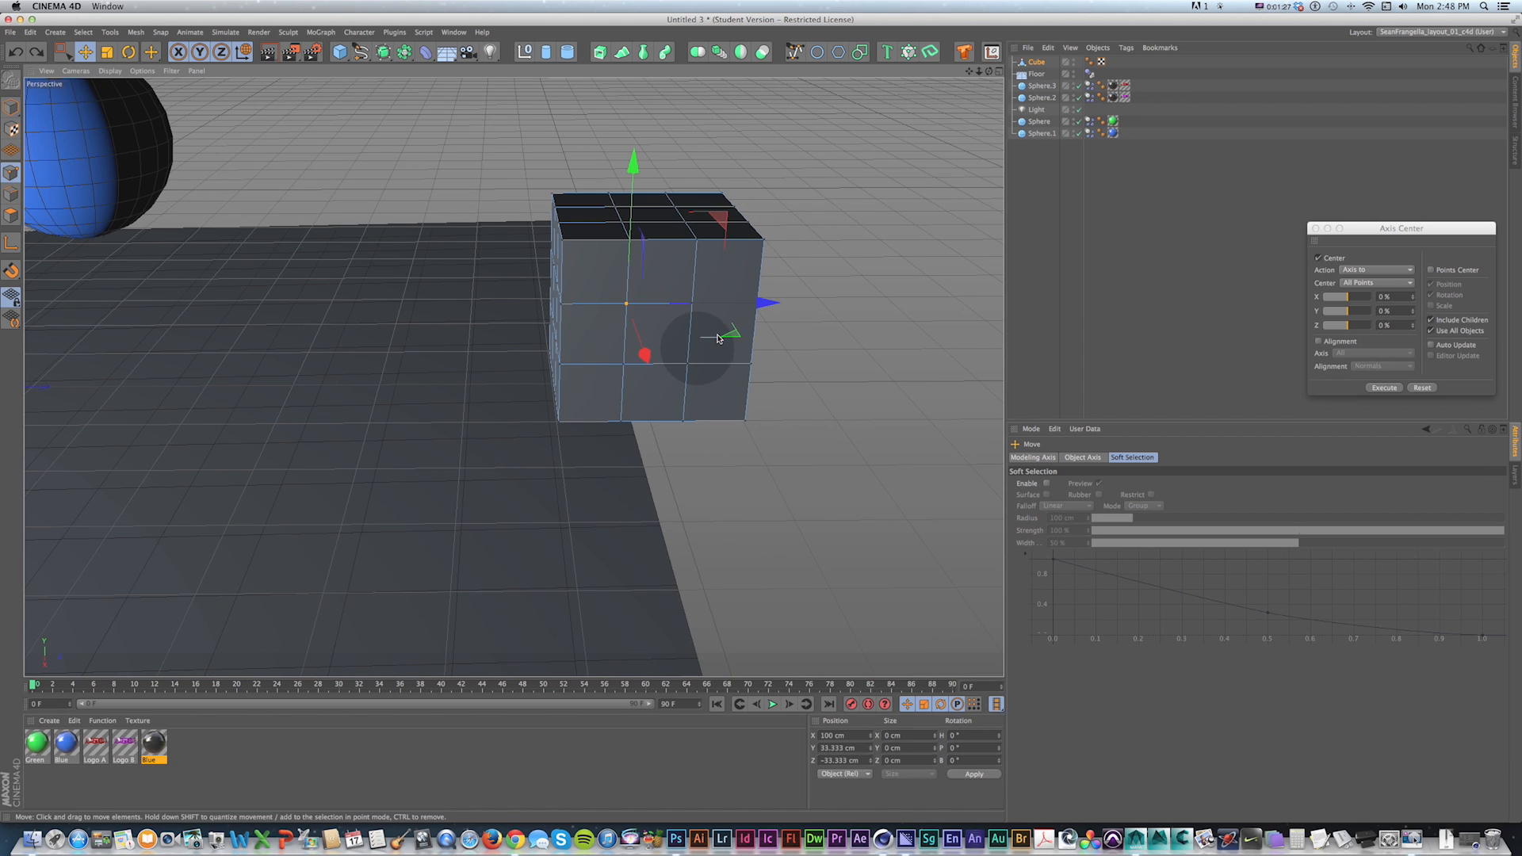
{"action": "left_click_drag", "start_coordinate": [680, 340], "coordinate": [690, 326], "text": "alt"}
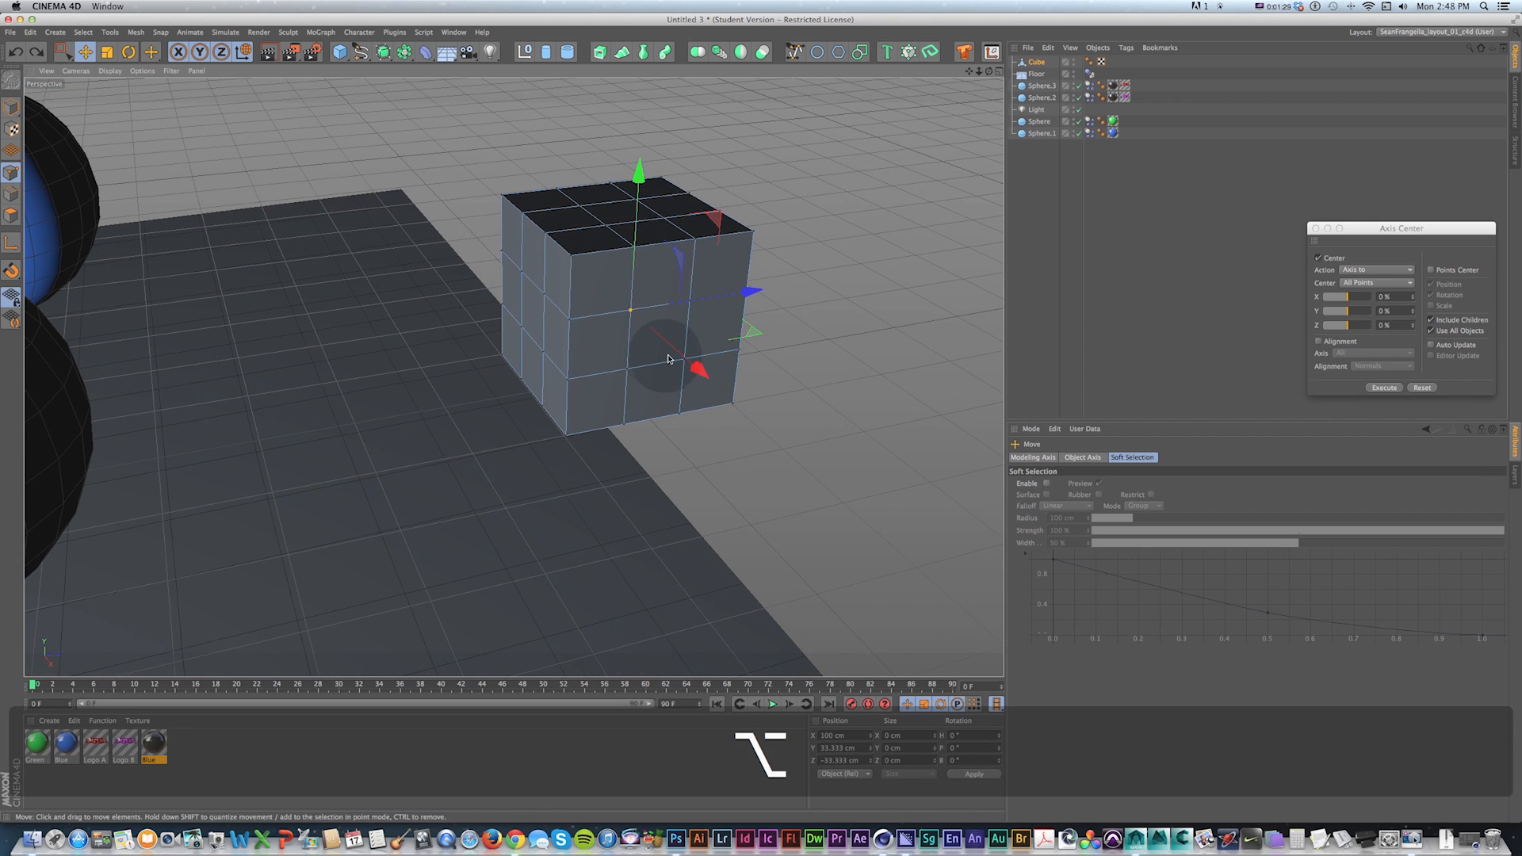
{"action": "left_click", "coordinate": [134, 33]}
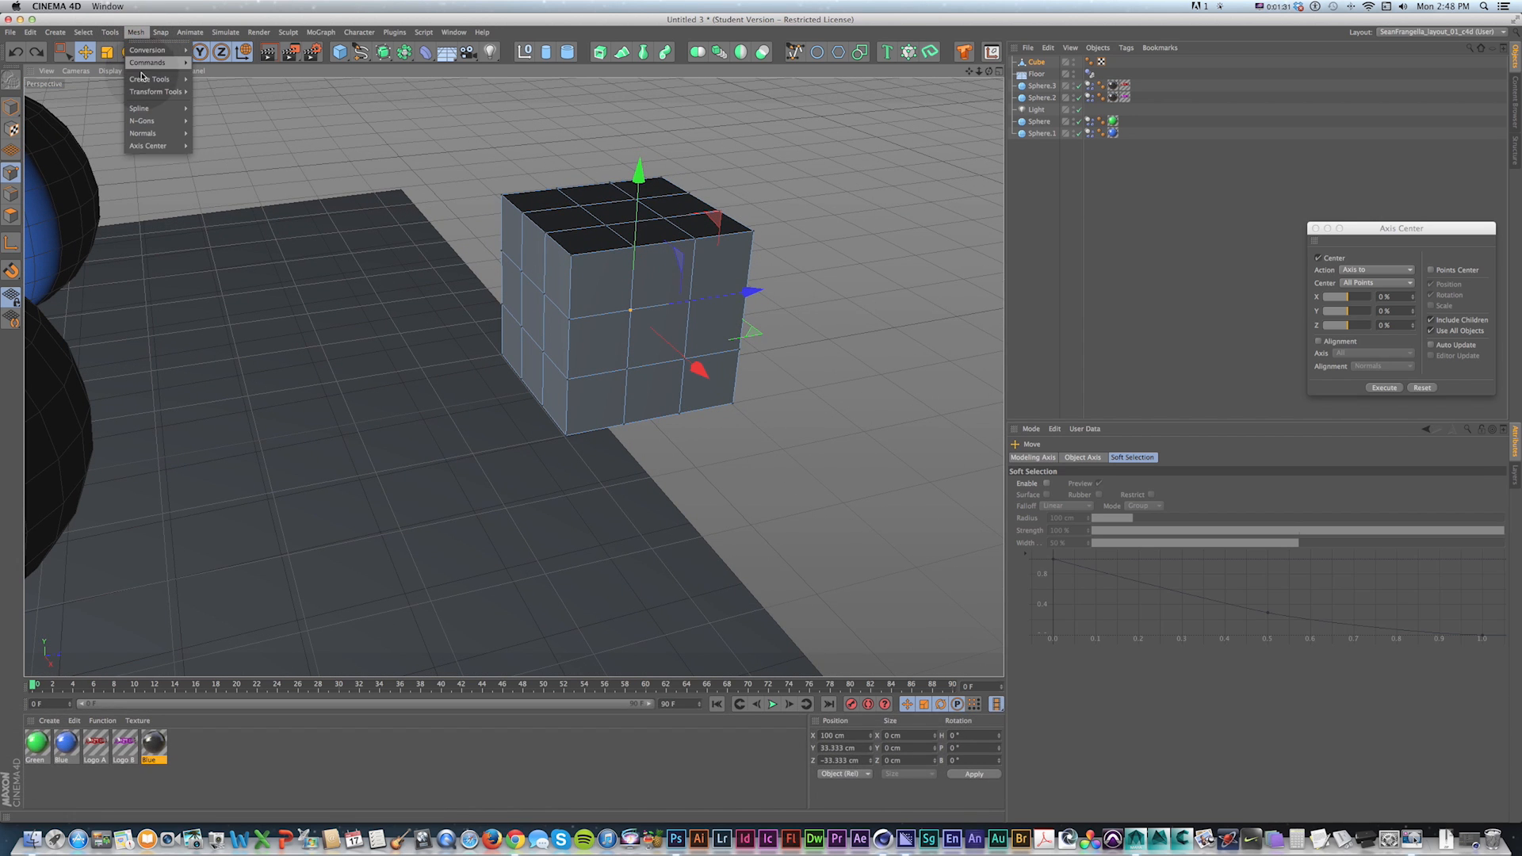
{"action": "mouse_move", "coordinate": [145, 80]}
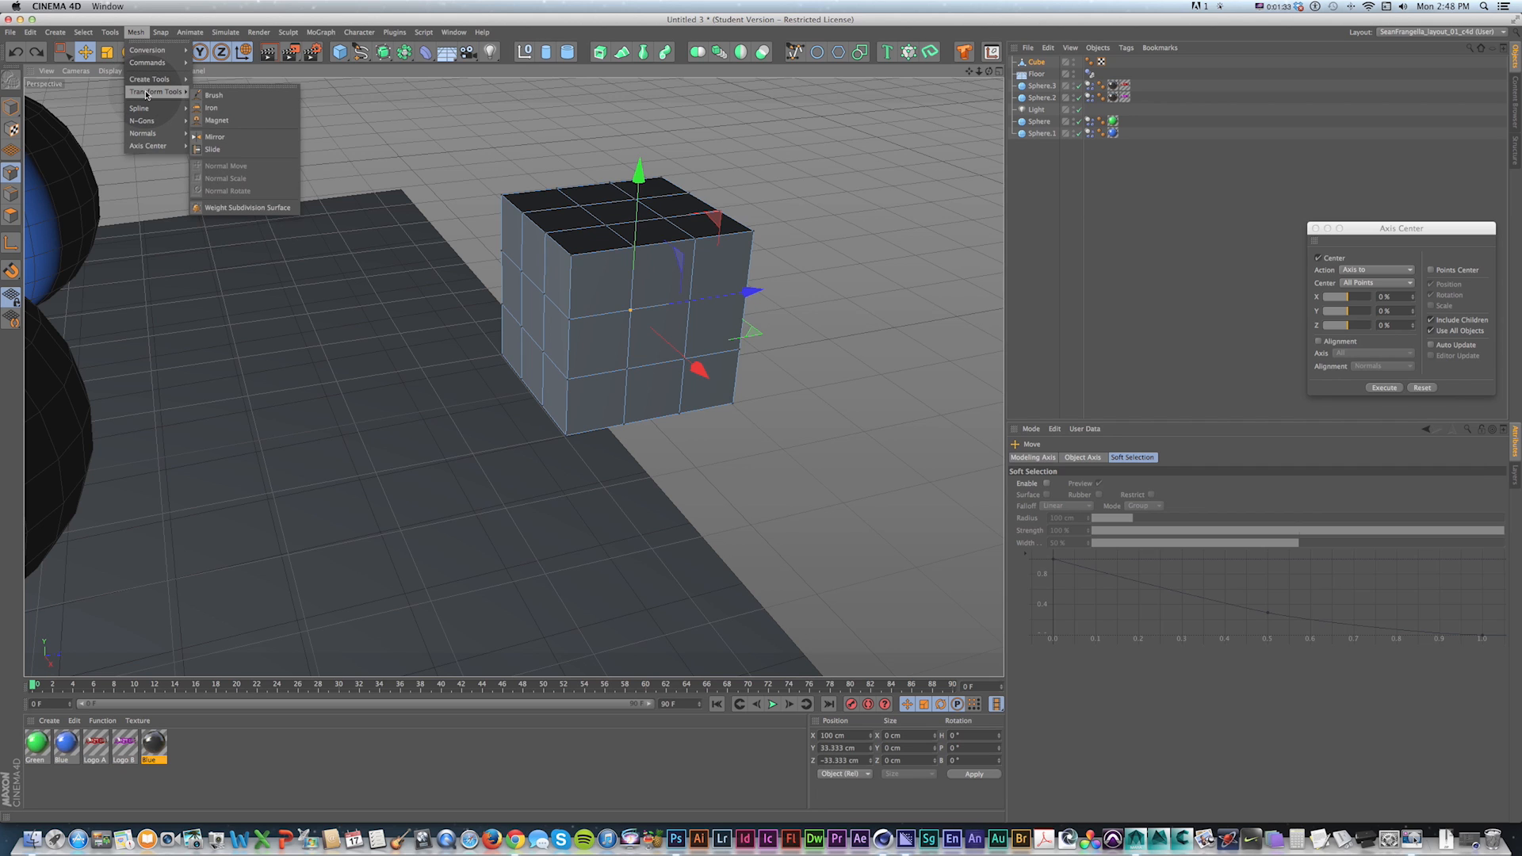
{"action": "mouse_move", "coordinate": [281, 32]}
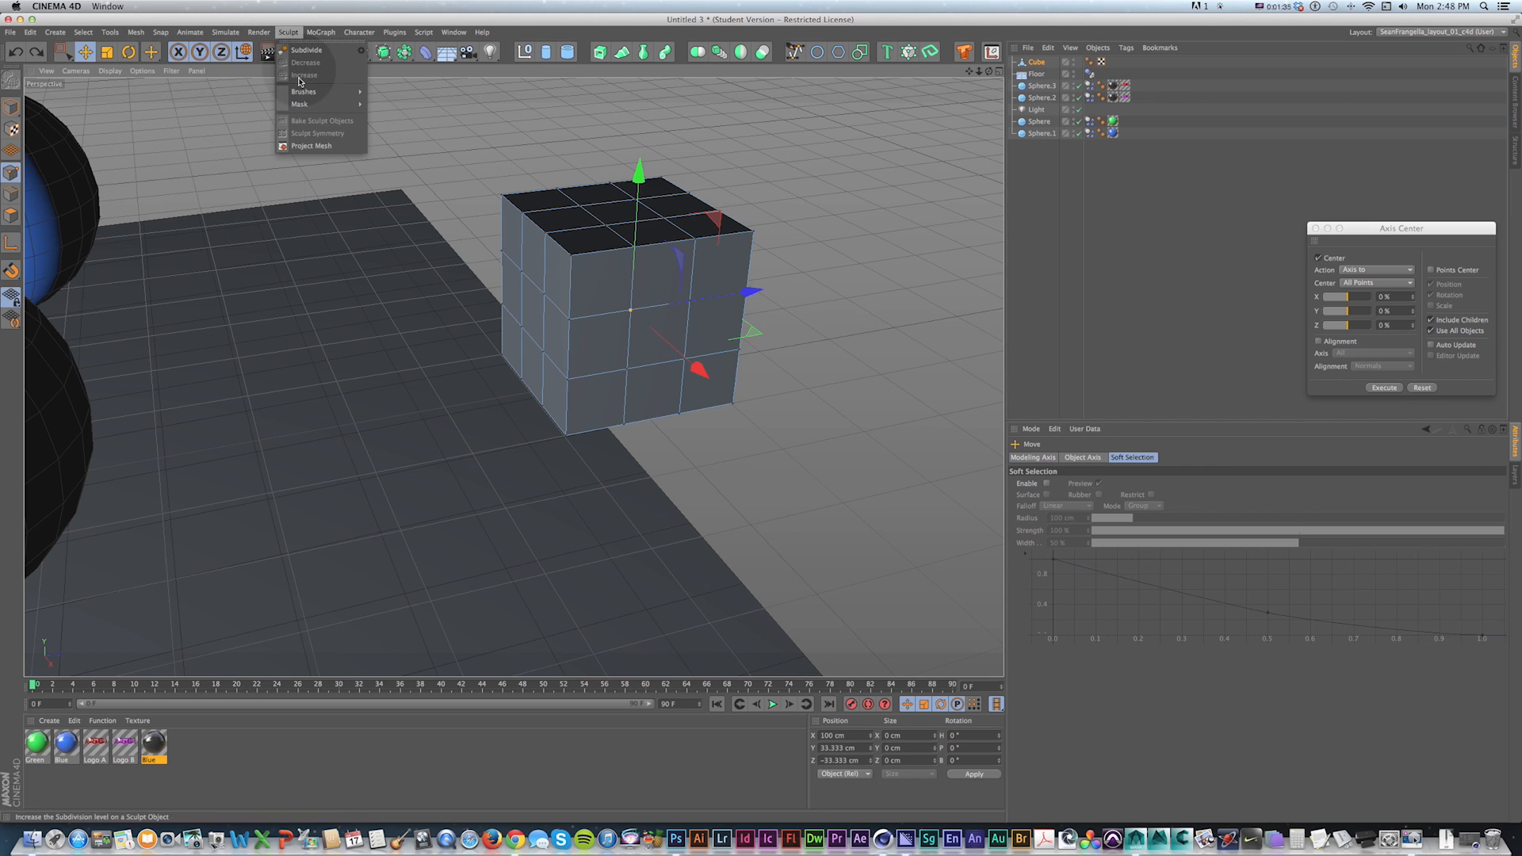
{"action": "left_click", "coordinate": [283, 21]}
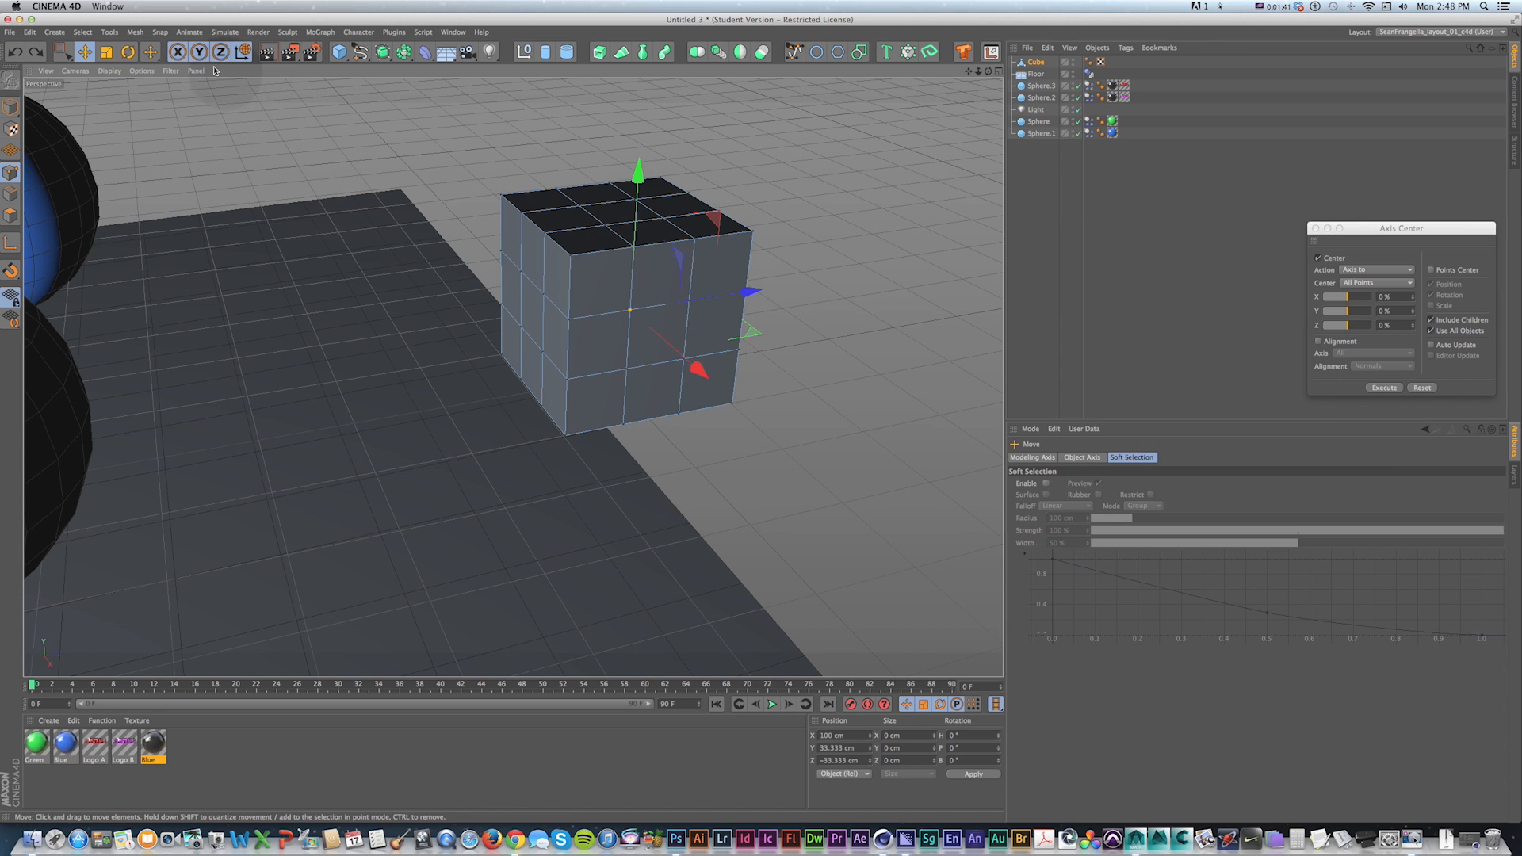
{"action": "left_click", "coordinate": [136, 32]}
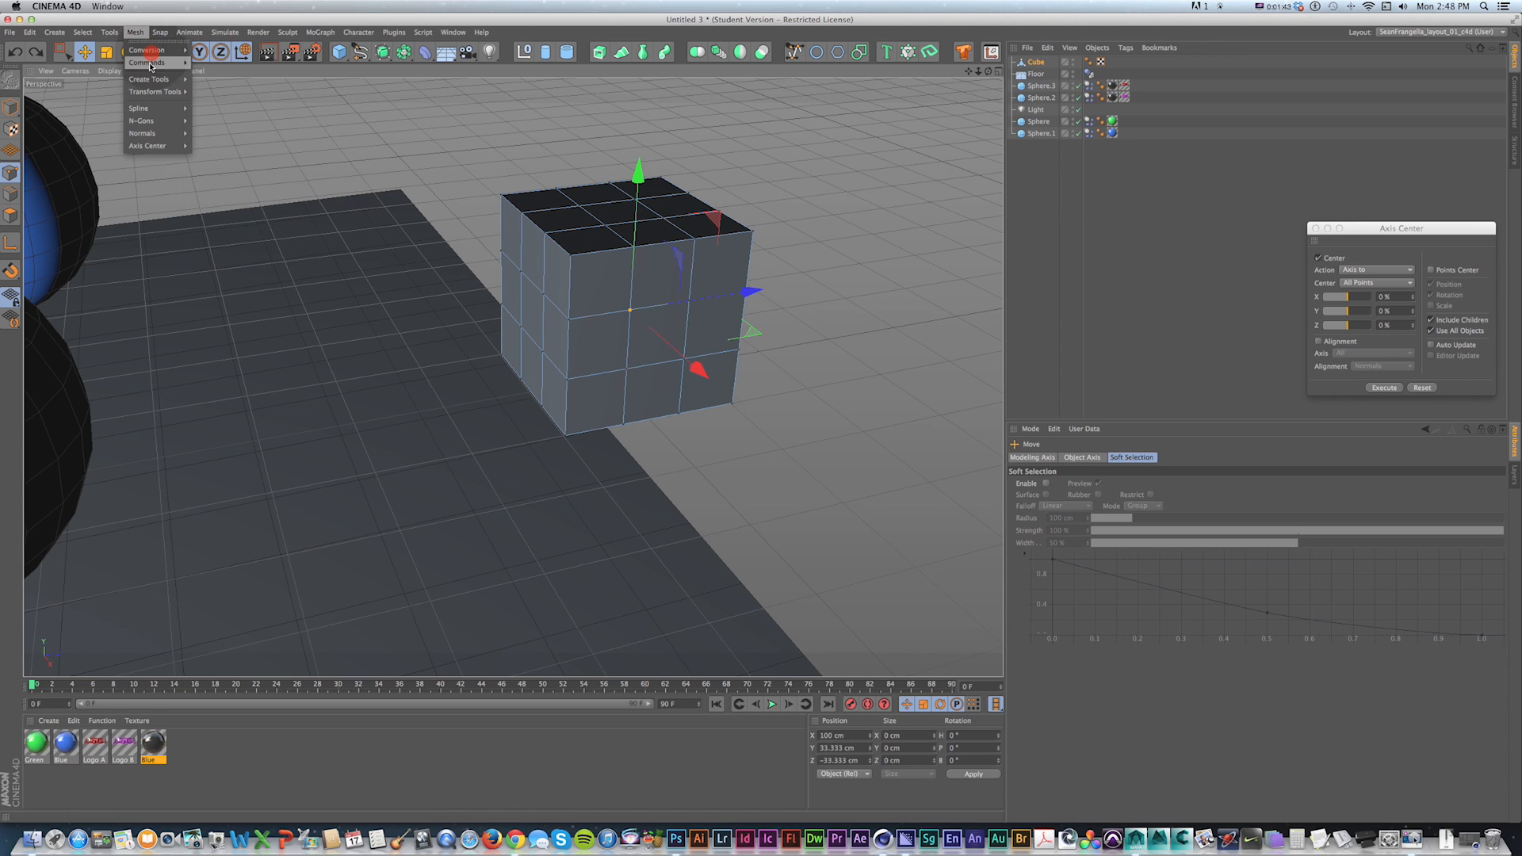
{"action": "left_click", "coordinate": [188, 19]}
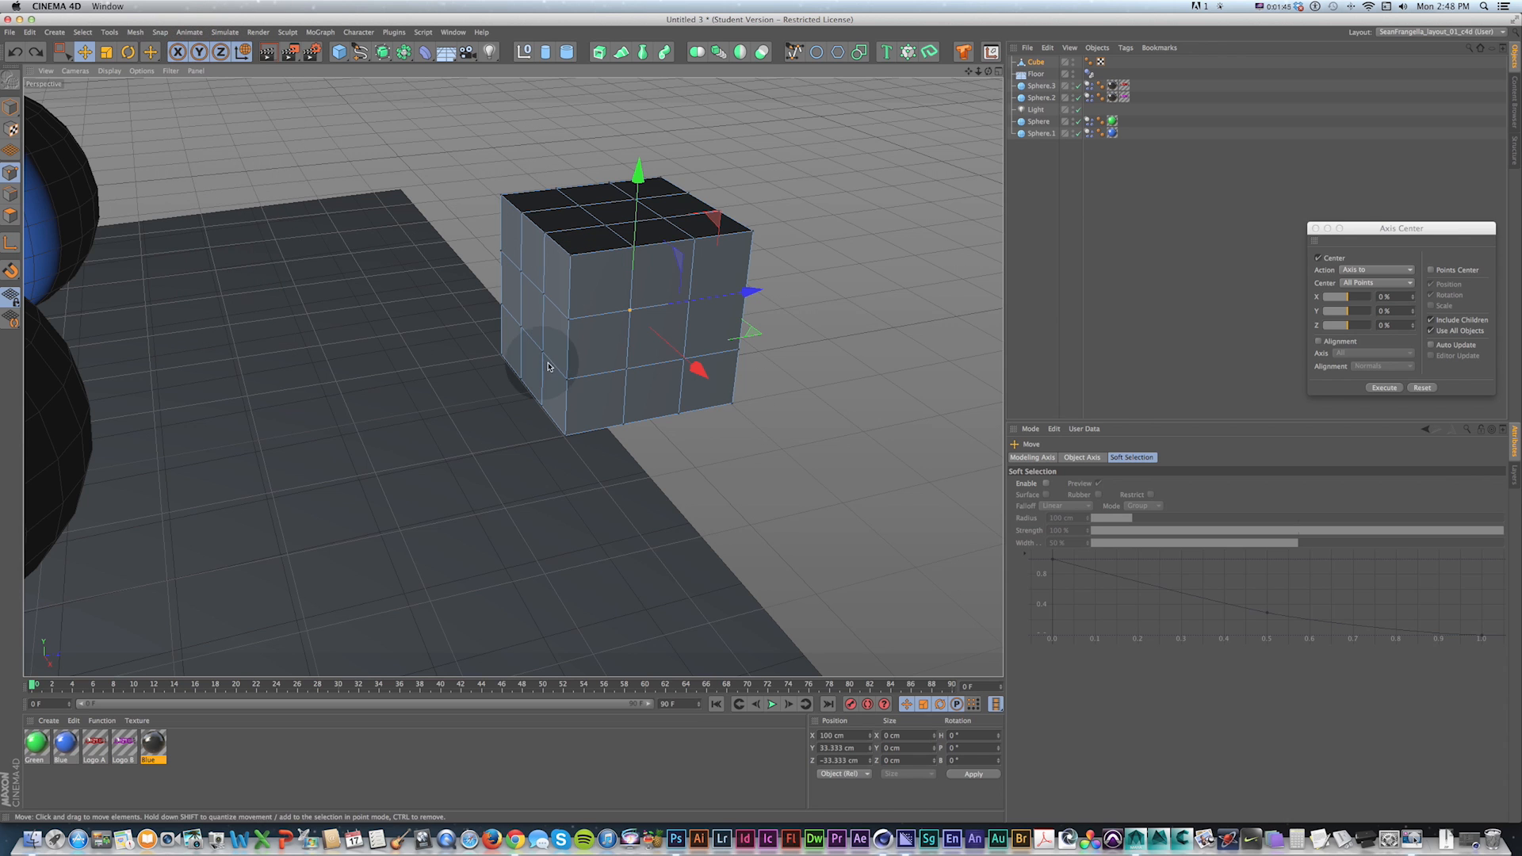
Step: Switch to polygon editing and select the centre polygon of the cube's +X face
{"action": "scroll", "coordinate": [697, 347], "scroll_direction": "up", "scroll_amount": 3}
{"action": "key", "text": "1"}
{"action": "left_click_drag", "start_coordinate": [698, 340], "coordinate": [737, 372]}
{"action": "scroll", "coordinate": [699, 371], "scroll_direction": "up", "scroll_amount": 1, "text": "alt"}
{"action": "scroll", "coordinate": [700, 363], "scroll_direction": "down", "scroll_amount": 1, "text": "alt"}
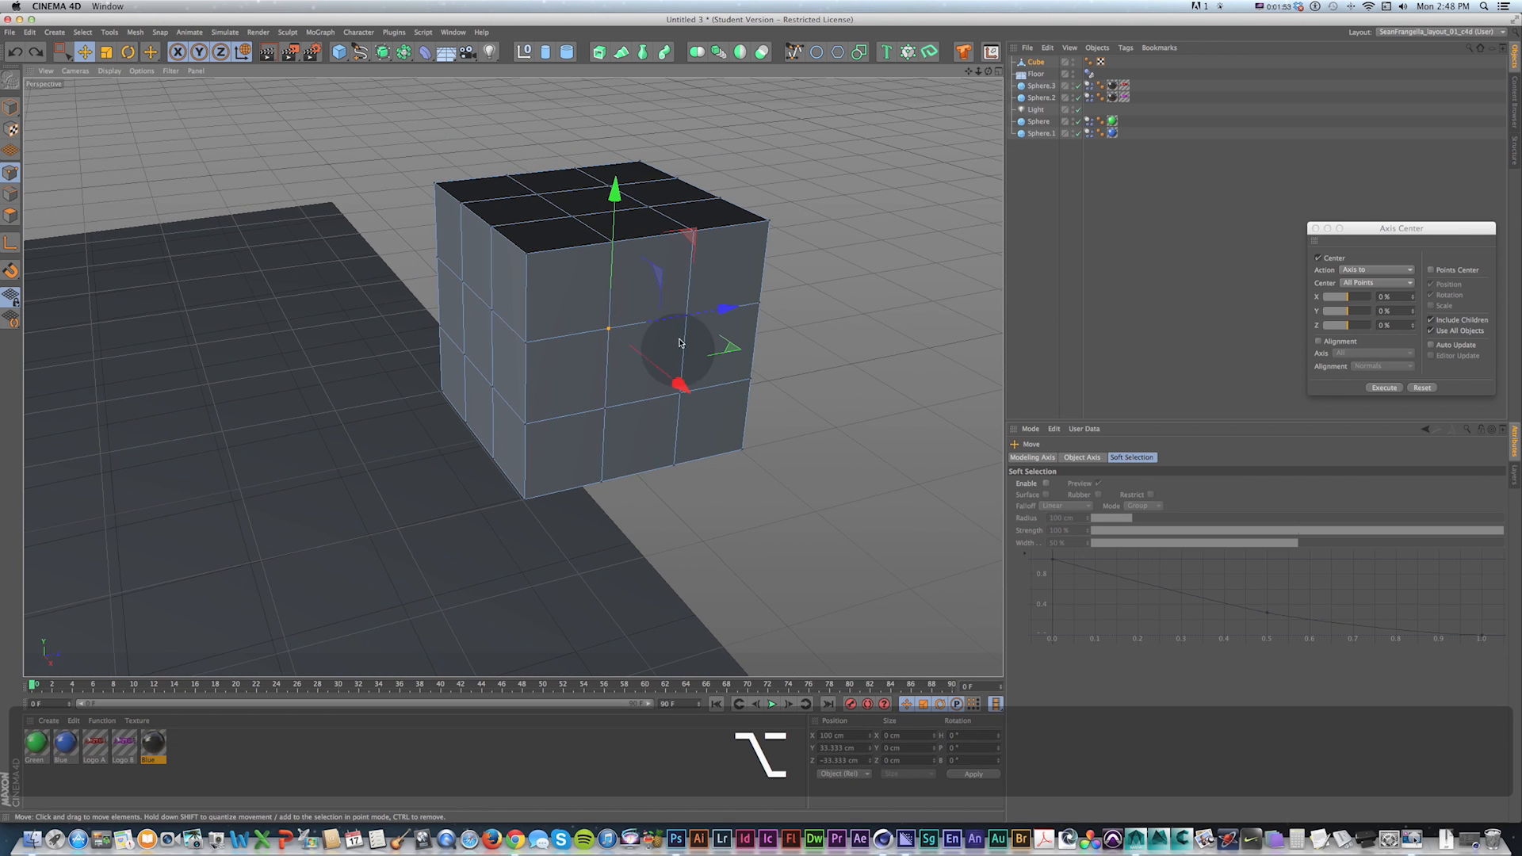
{"action": "key", "text": "v"}
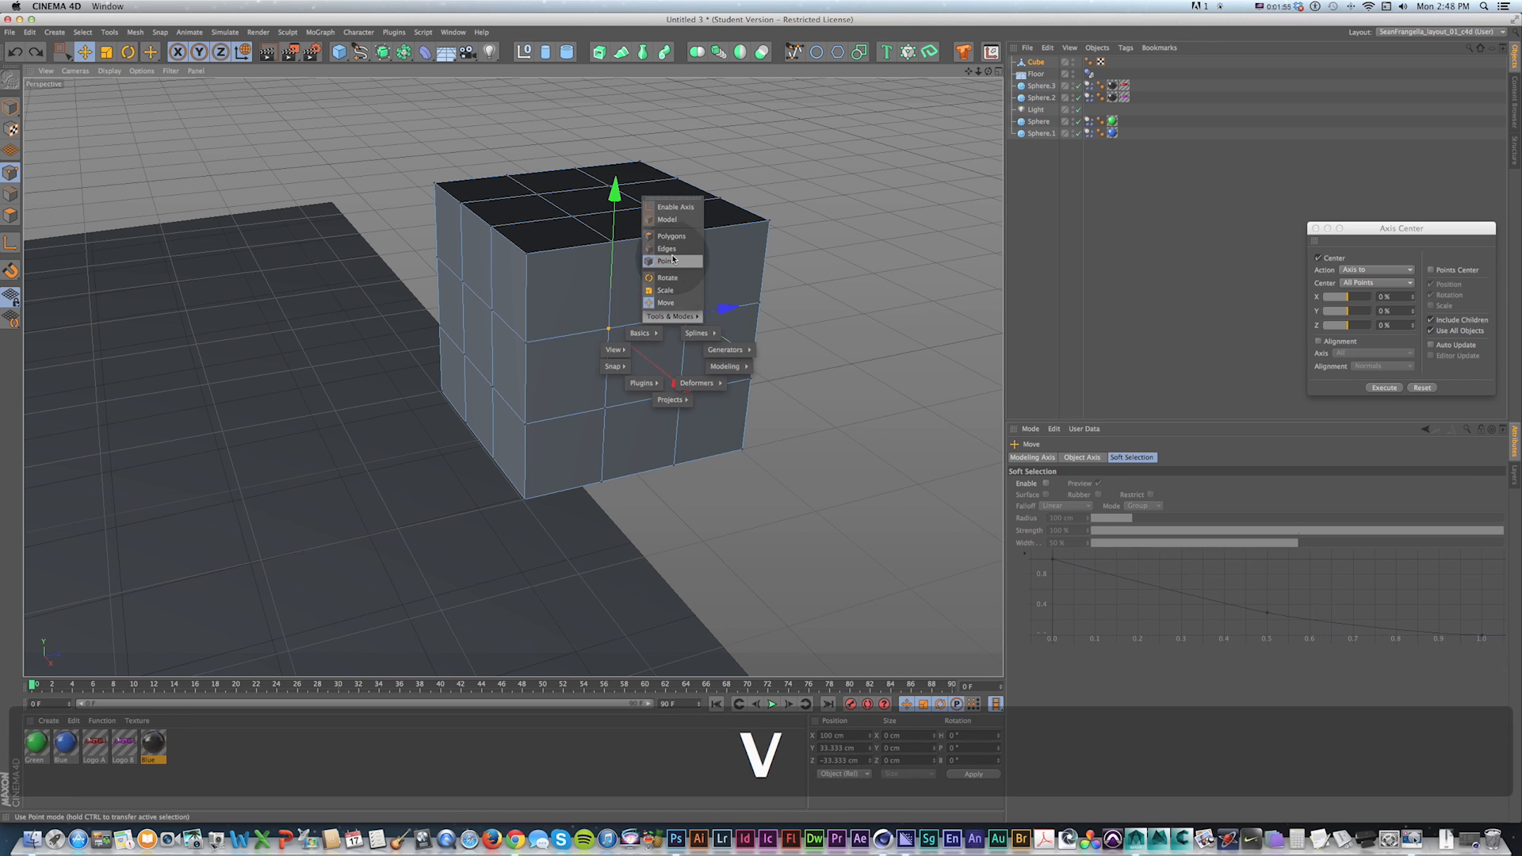
{"action": "left_click", "coordinate": [669, 236]}
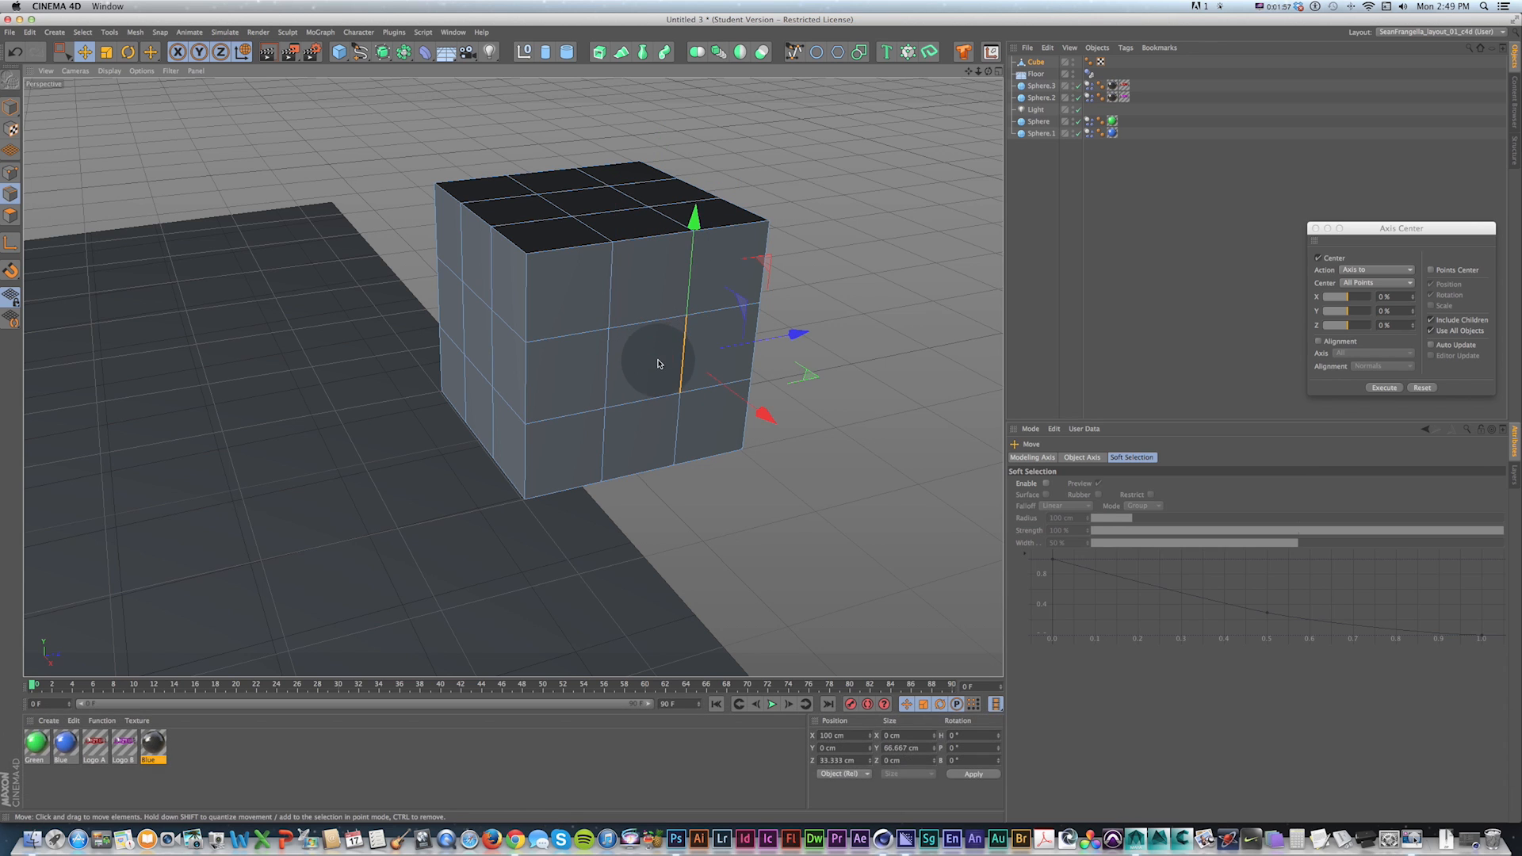
{"action": "left_click", "coordinate": [646, 382]}
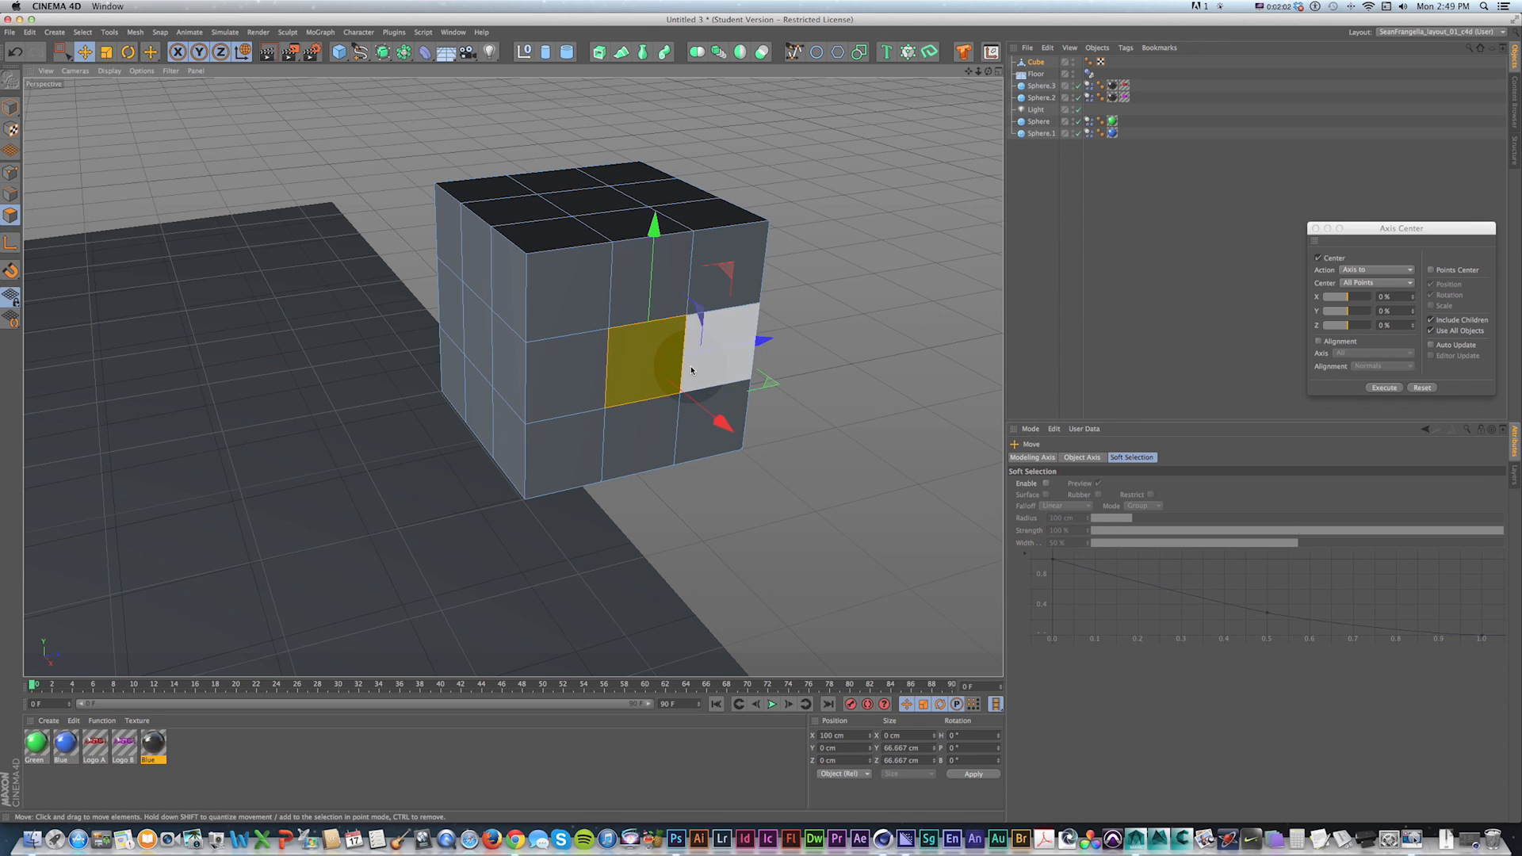
Step: Try extruding the selected centre polygon outward about 173 cm and undo the extrusion
{"action": "key", "text": "d"}
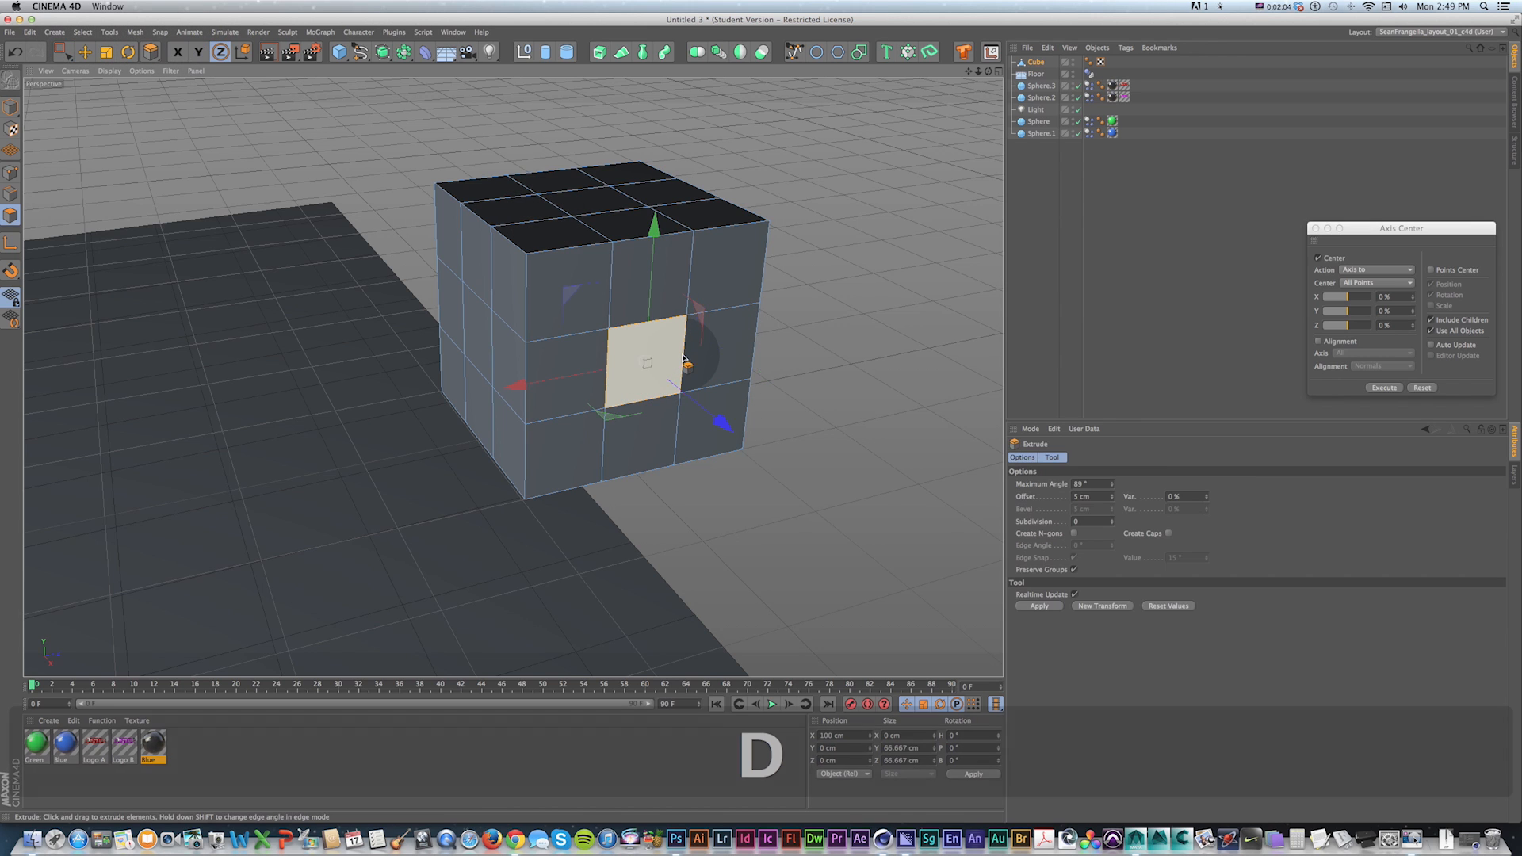
{"action": "mouse_move", "coordinate": [761, 396]}
{"action": "left_mouse_down"}
{"action": "mouse_move", "coordinate": [764, 435]}
{"action": "mouse_move", "coordinate": [727, 416]}
{"action": "mouse_move", "coordinate": [773, 416]}
{"action": "mouse_move", "coordinate": [739, 422]}
{"action": "mouse_move", "coordinate": [759, 418]}
{"action": "left_mouse_up"}
{"action": "key", "text": "super+z"}
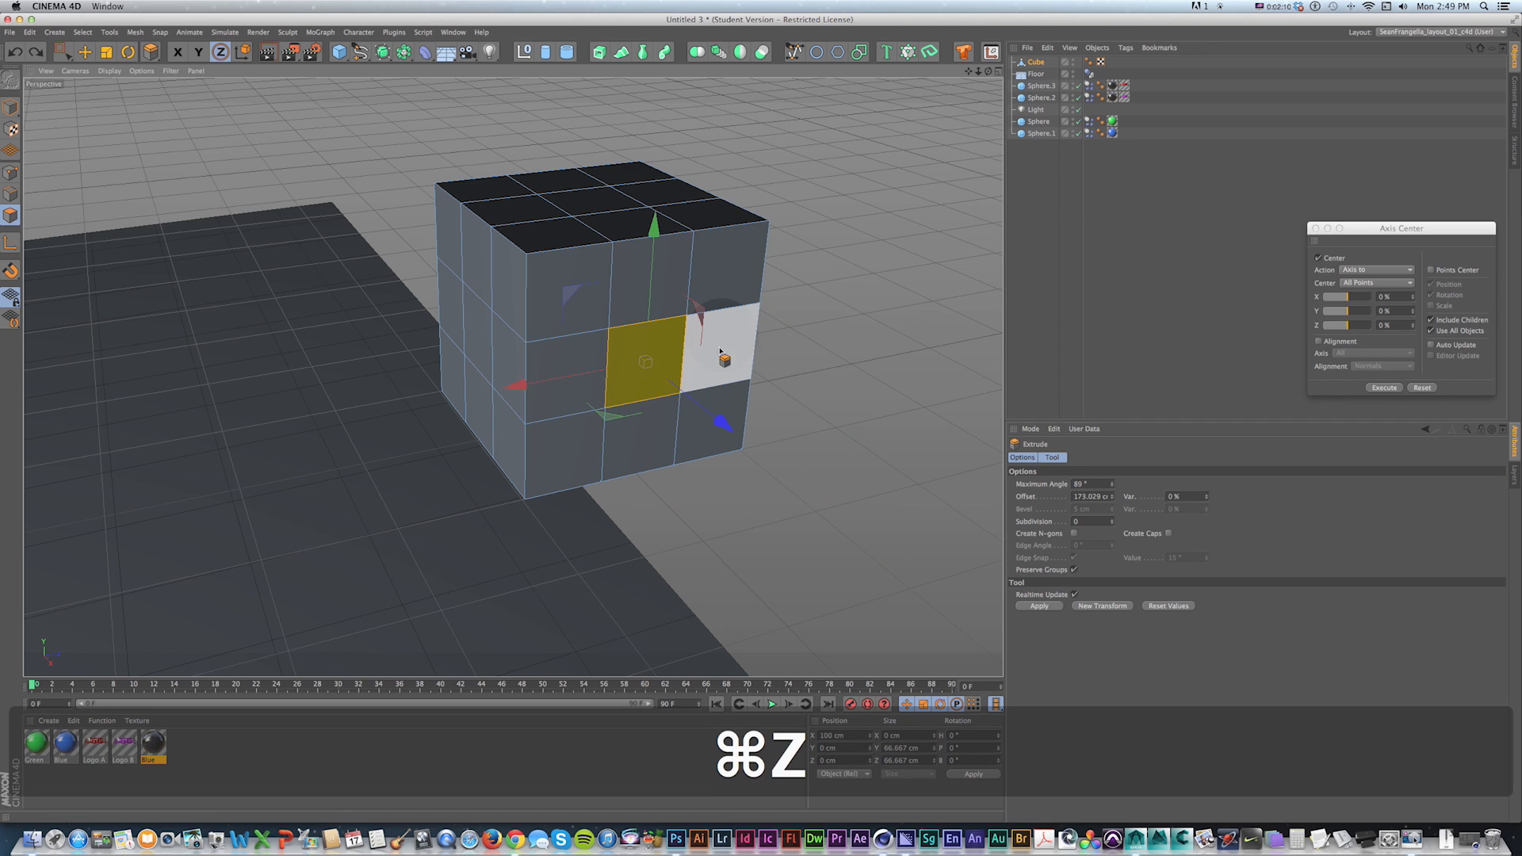
Step: Inset the centre polygon about 7.9 cm with Extrude Inner and extrude the inner polygon outward about 178 cm
{"action": "key", "text": "i"}
{"action": "left_click_drag", "start_coordinate": [798, 329], "coordinate": [763, 418]}
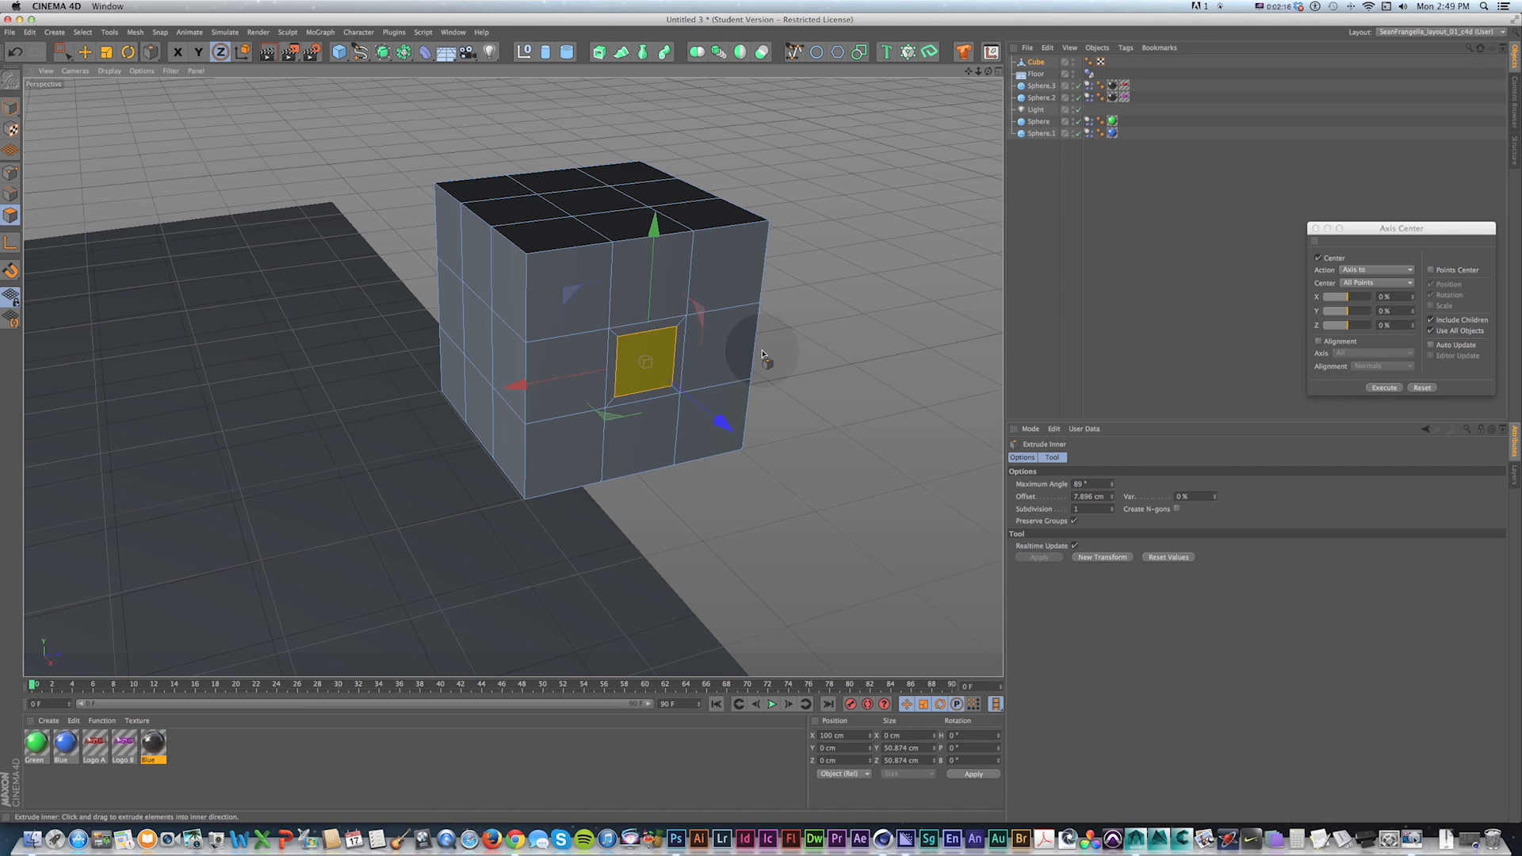
{"action": "key", "text": "d"}
{"action": "left_click_drag", "start_coordinate": [745, 360], "coordinate": [780, 420]}
{"action": "key", "text": "e"}
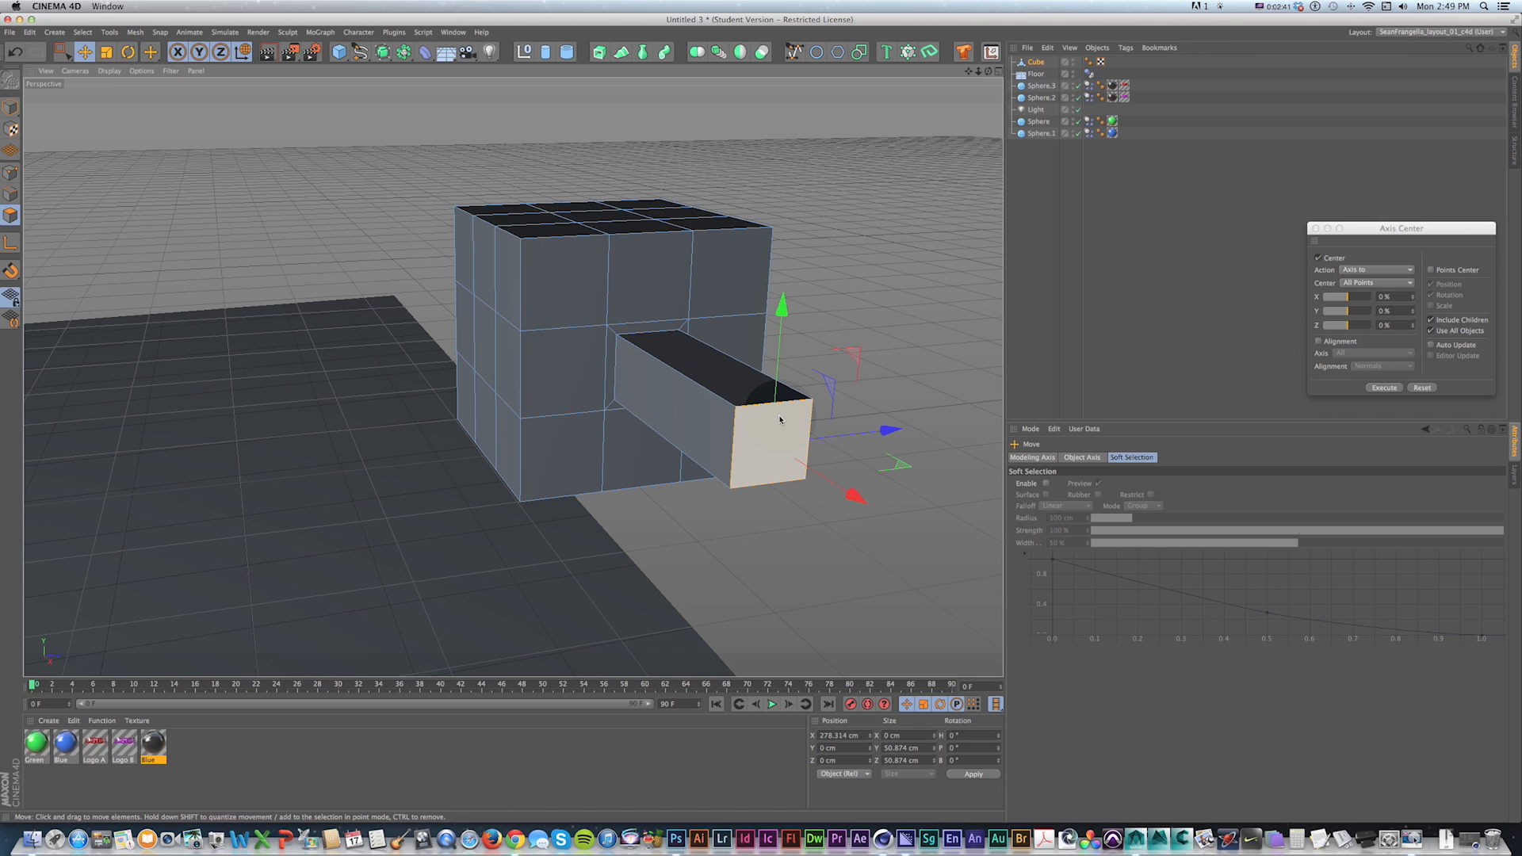
{"action": "key", "text": "m"}
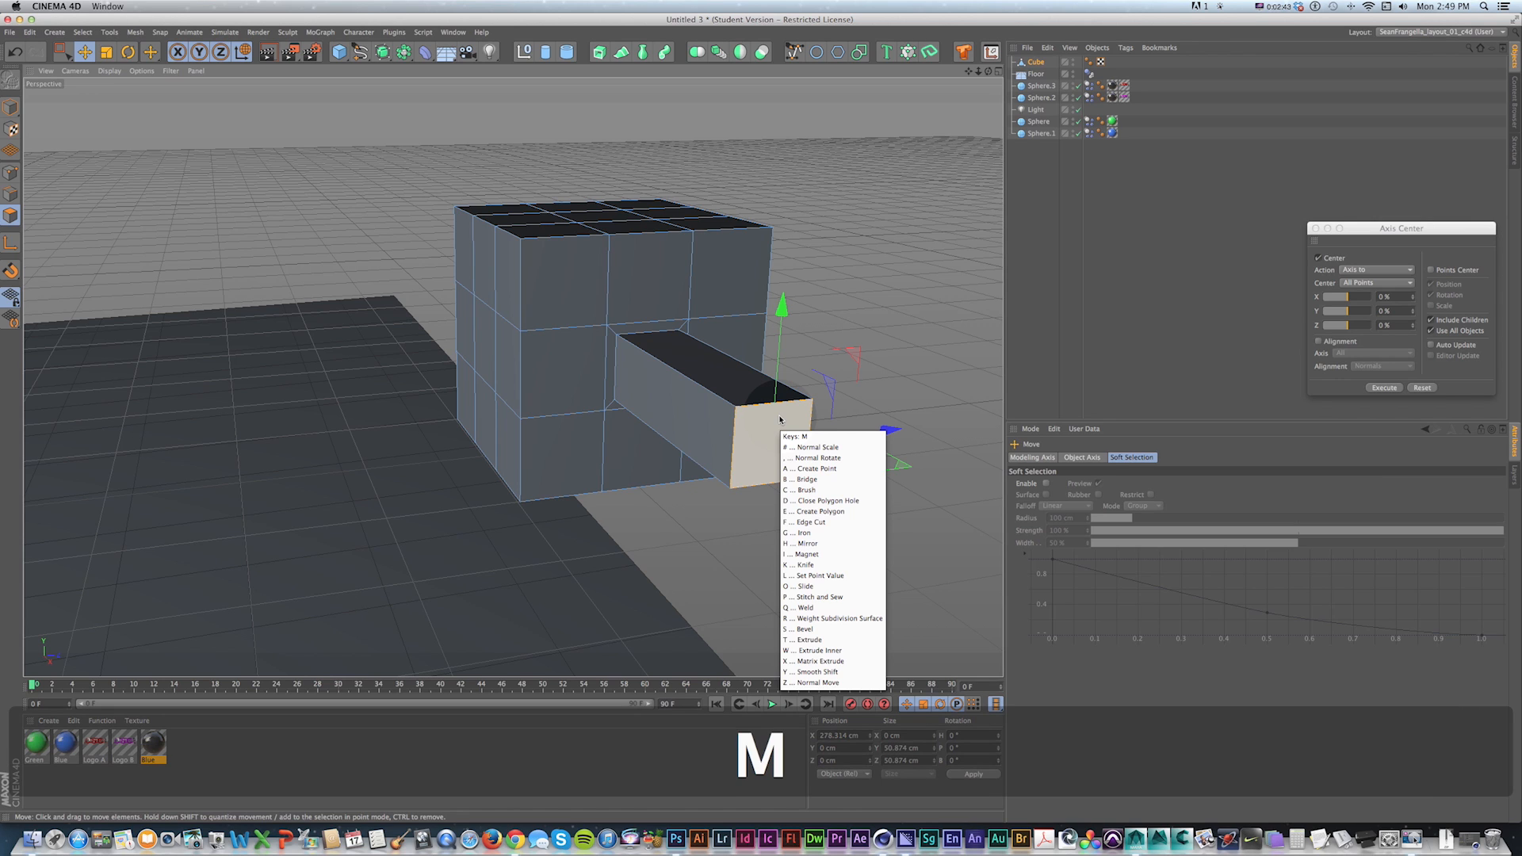
{"action": "key", "text": "u"}
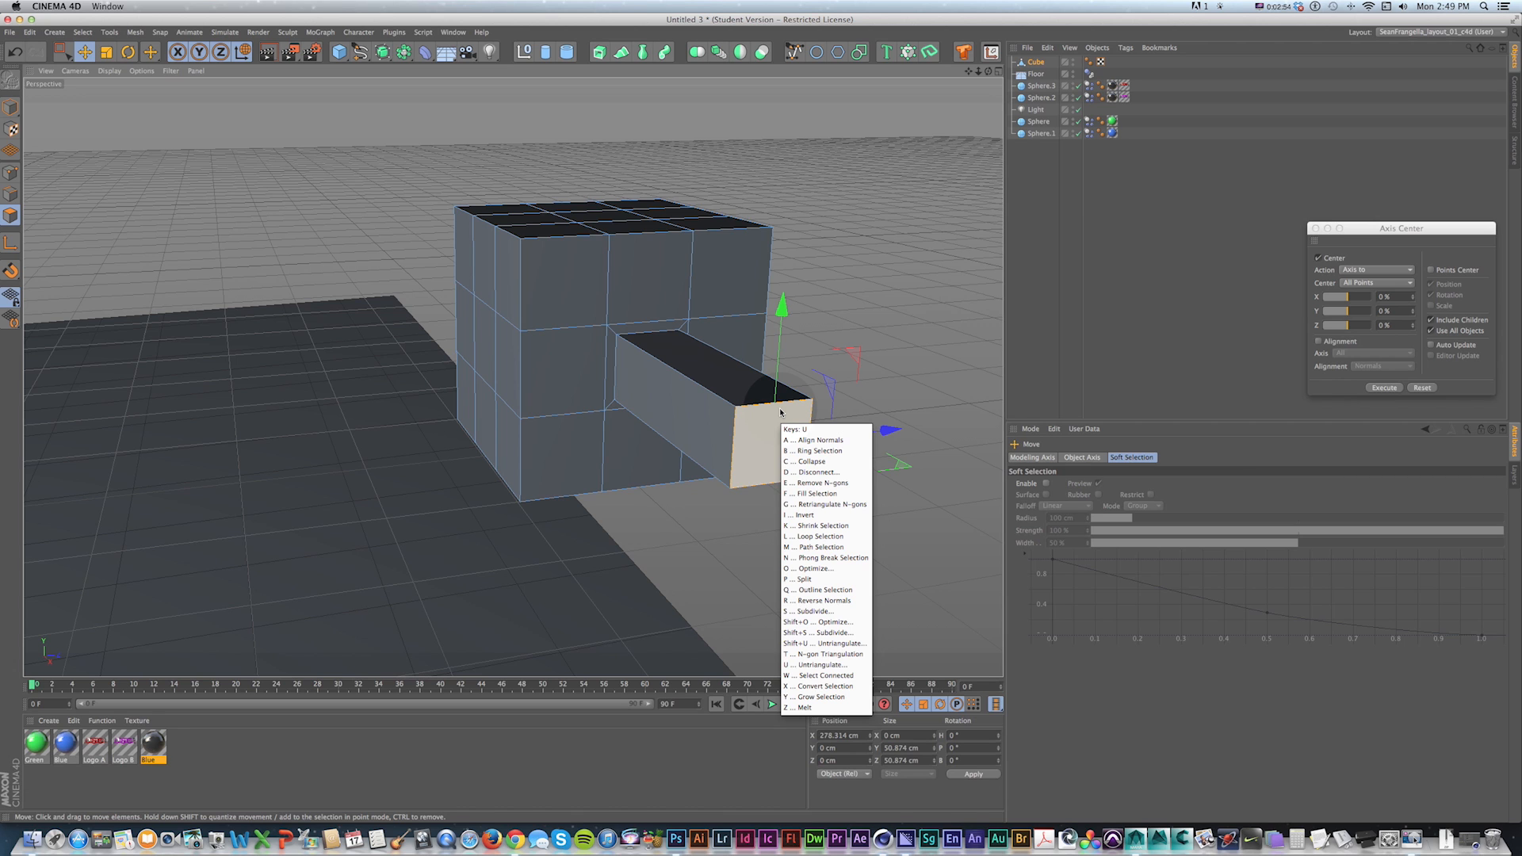
{"action": "key", "text": "Escape"}
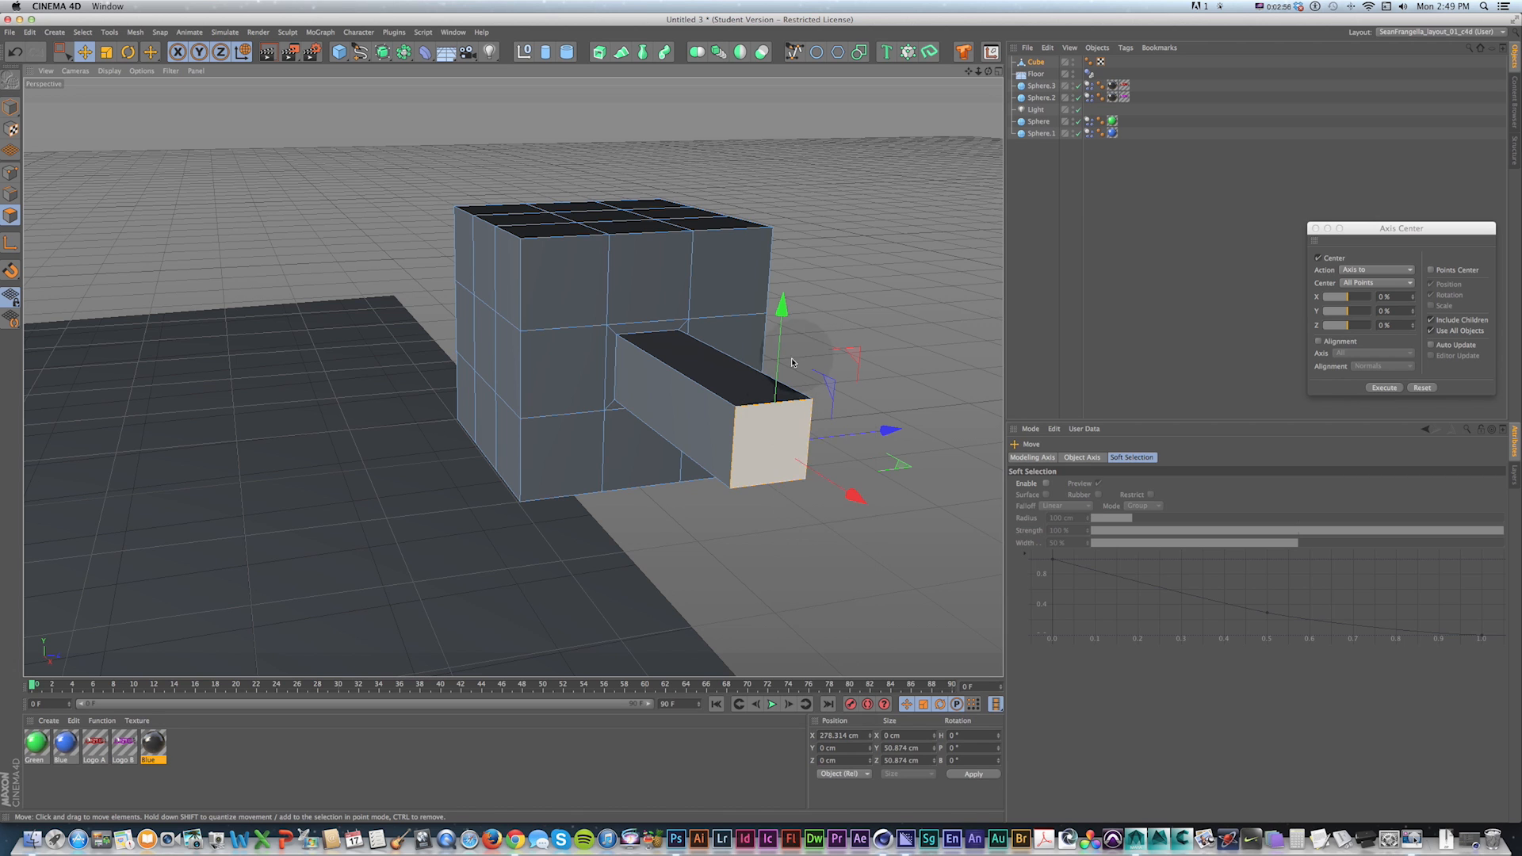
{"action": "scroll", "coordinate": [780, 407], "scroll_direction": "up", "scroll_amount": 5}
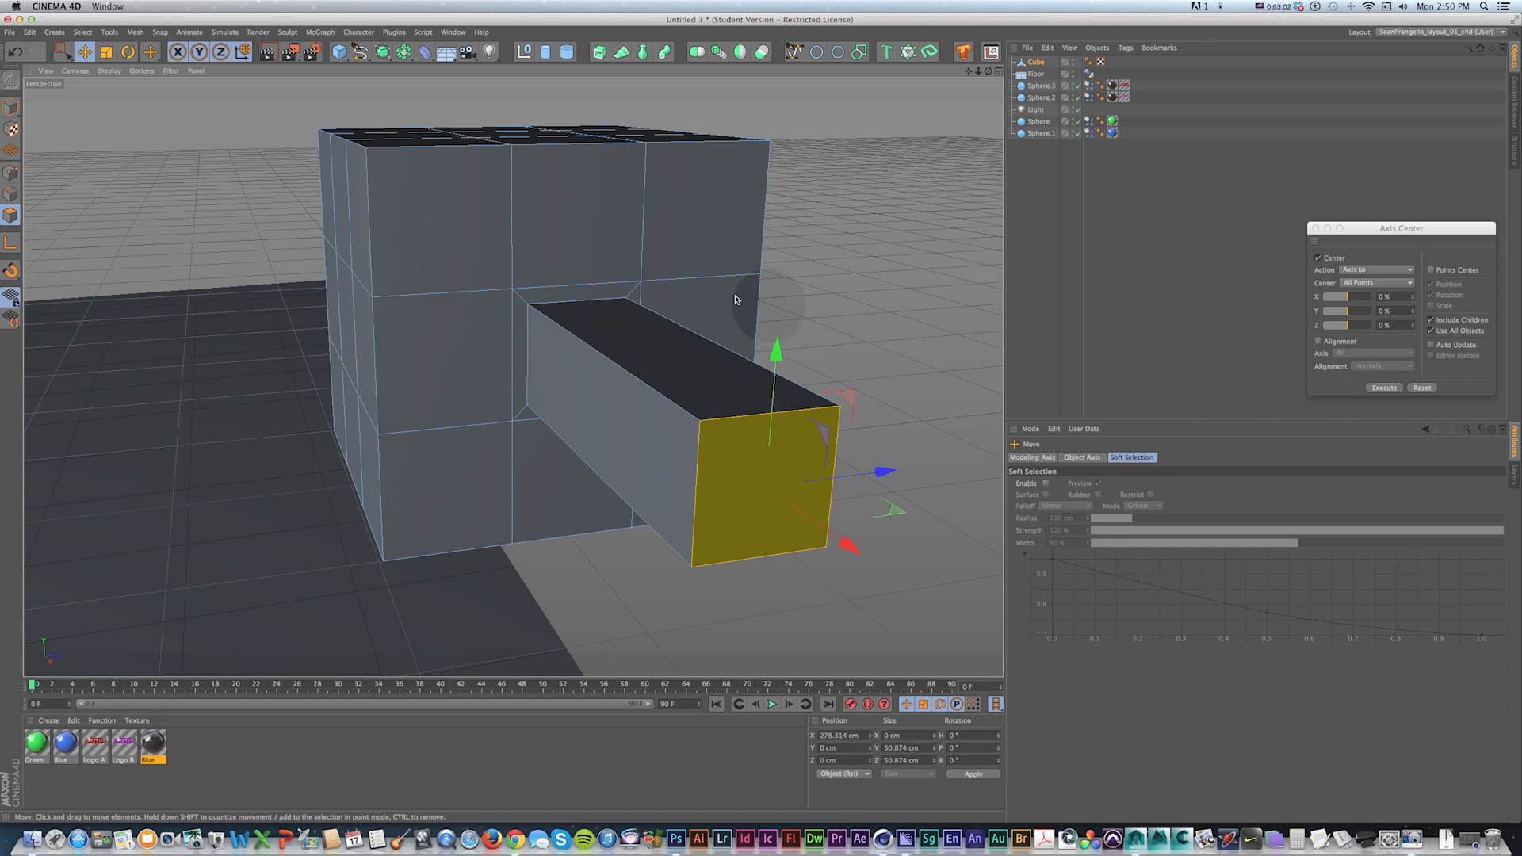
{"action": "key", "text": "Escape"}
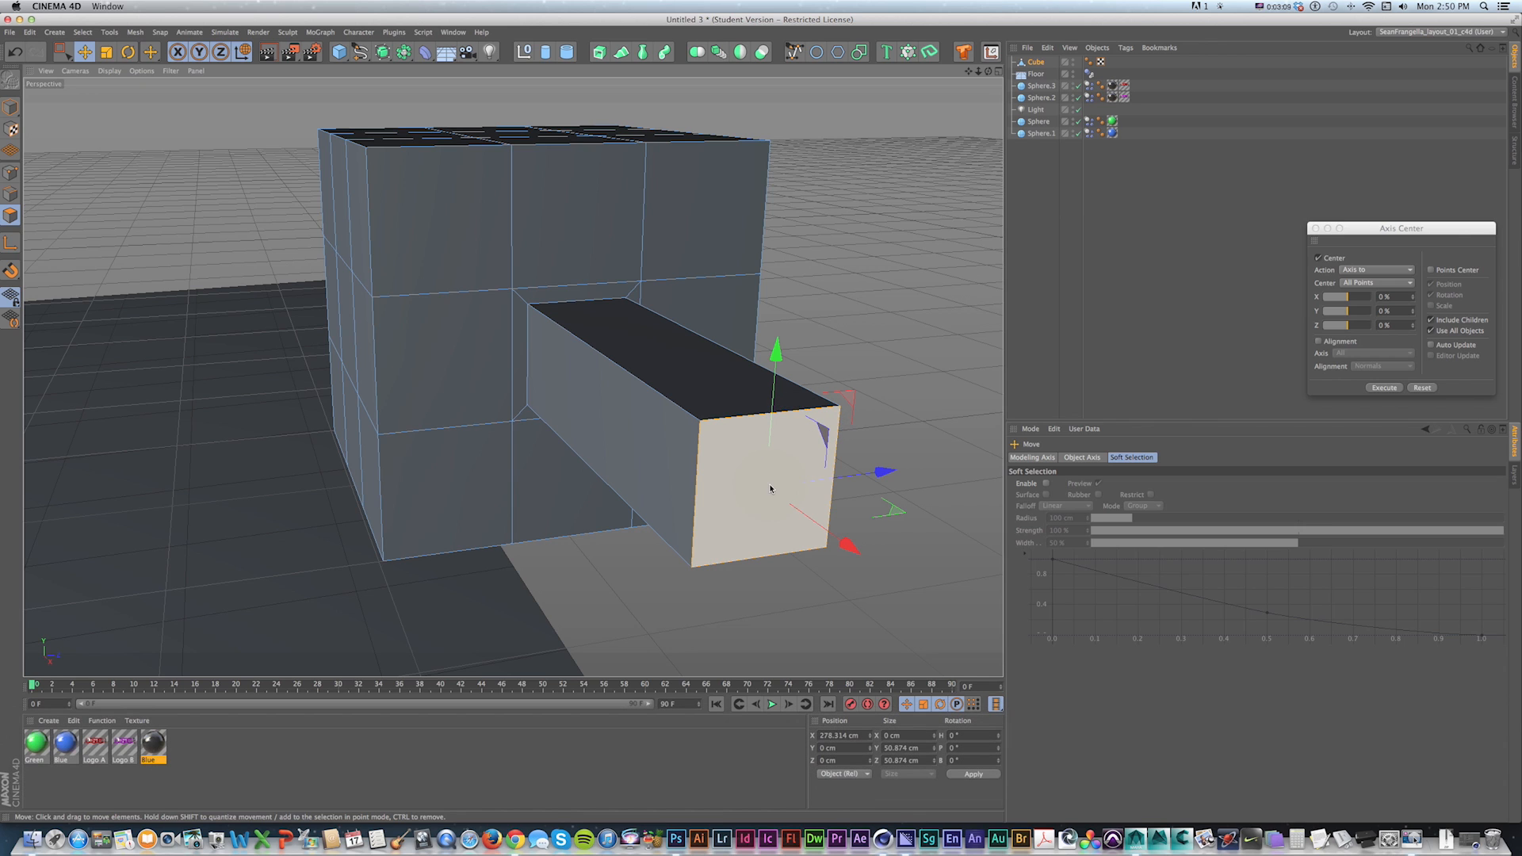
Step: Switch to edge editing and loop-select both the edges around the extruded arm's outer end and those around its base
{"action": "key", "text": "v"}
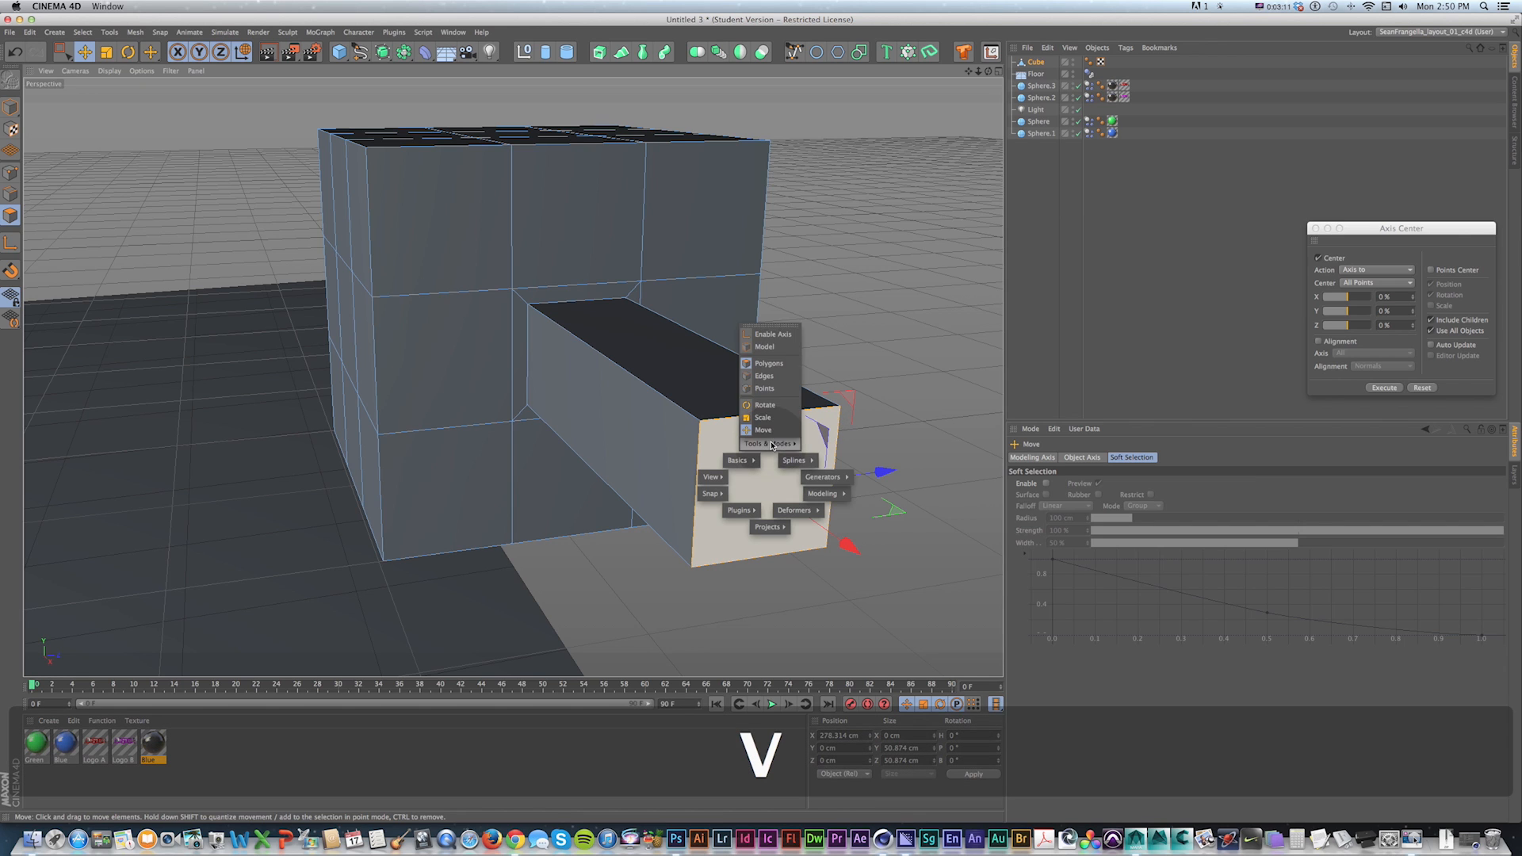
{"action": "left_click", "coordinate": [764, 377]}
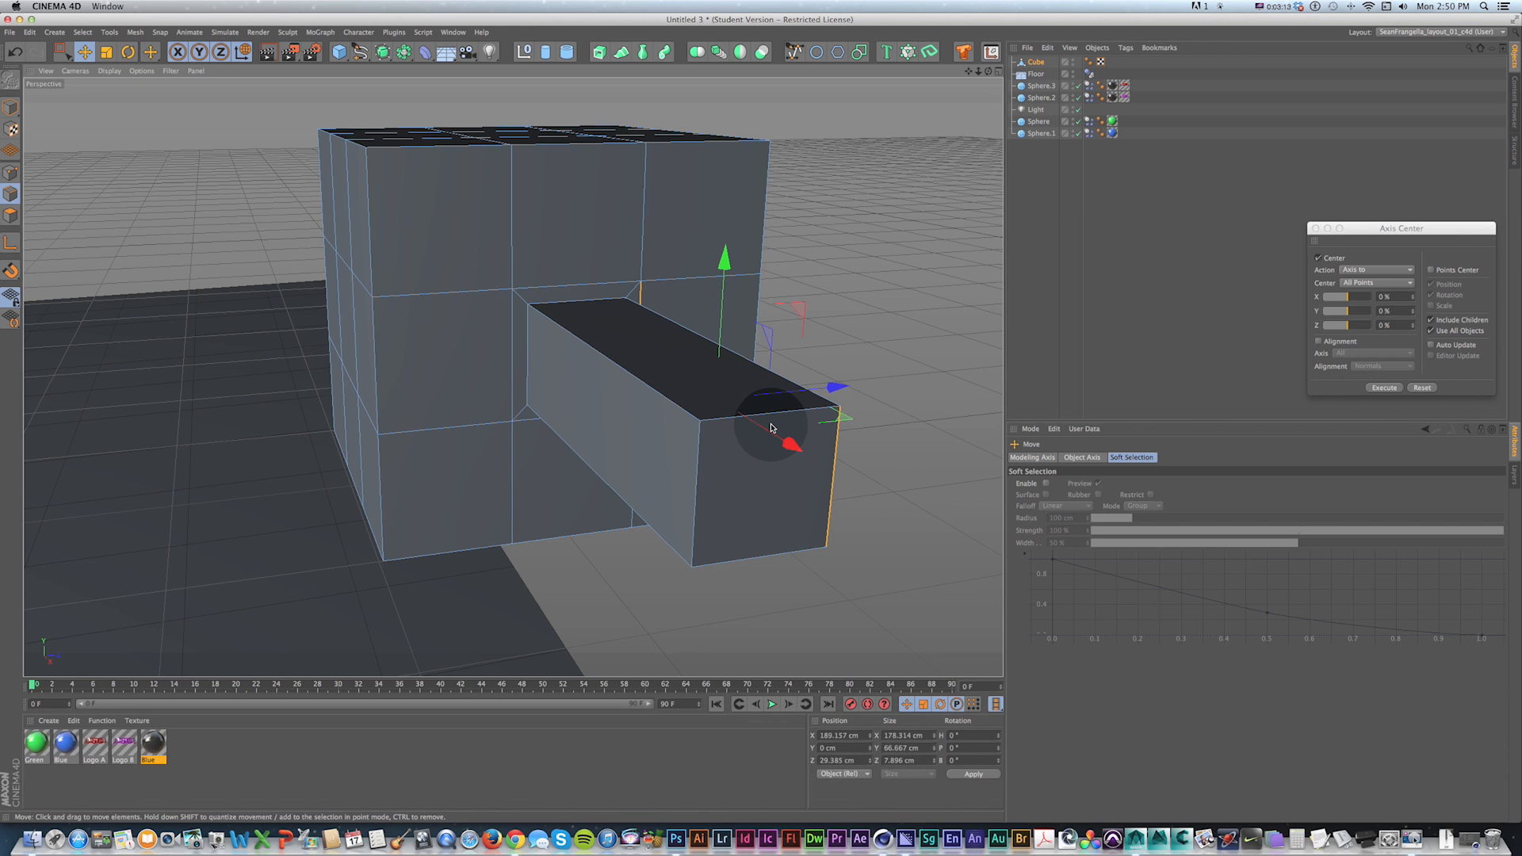
{"action": "key", "text": "u"}
{"action": "key", "text": "l"}
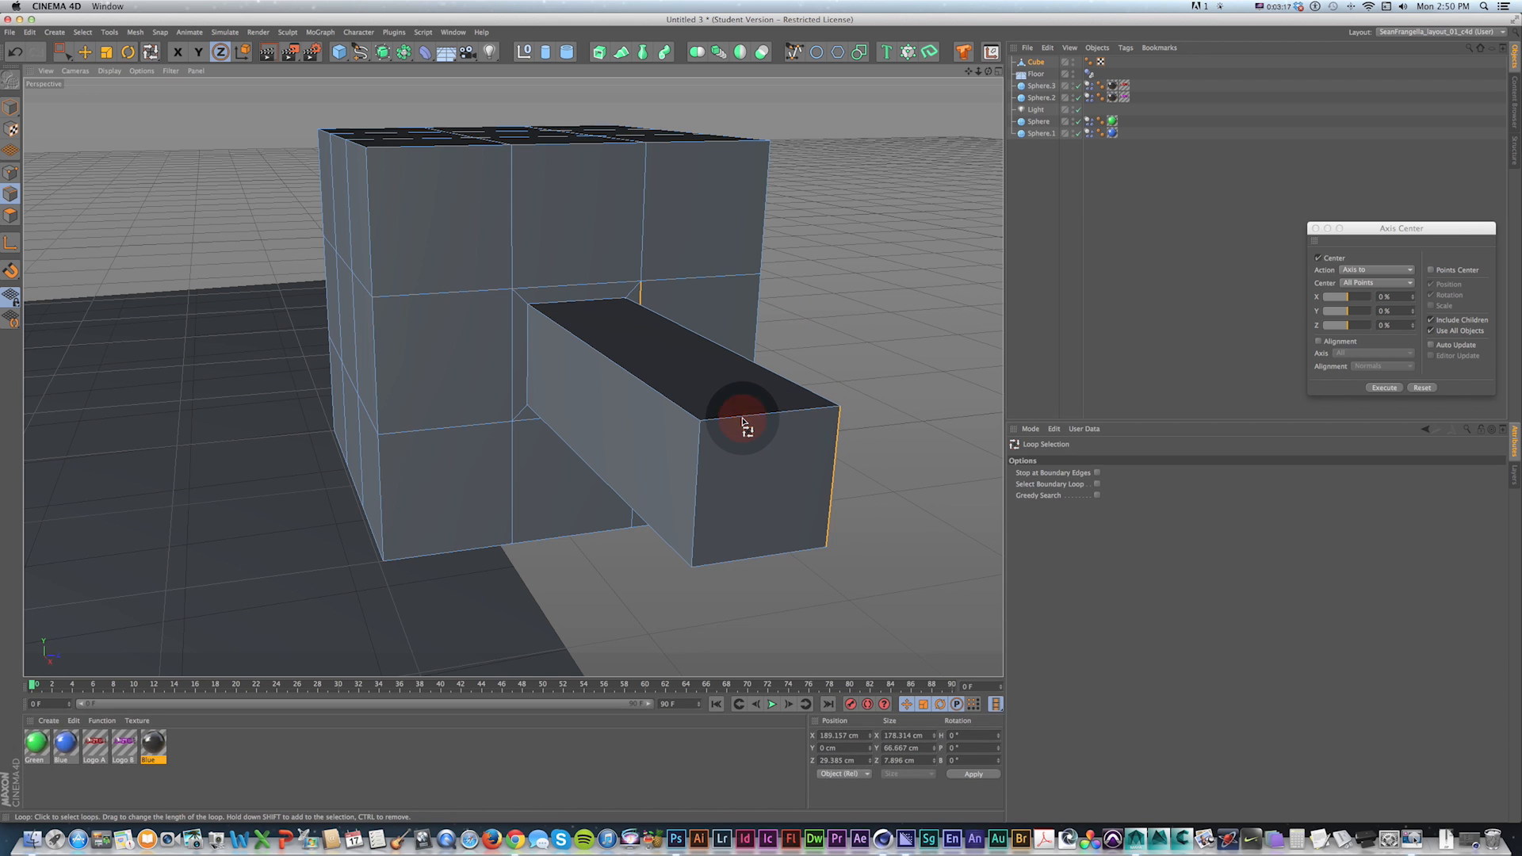
{"action": "left_click", "coordinate": [744, 423]}
{"action": "left_click_drag", "start_coordinate": [736, 449], "coordinate": [751, 351], "text": "alt"}
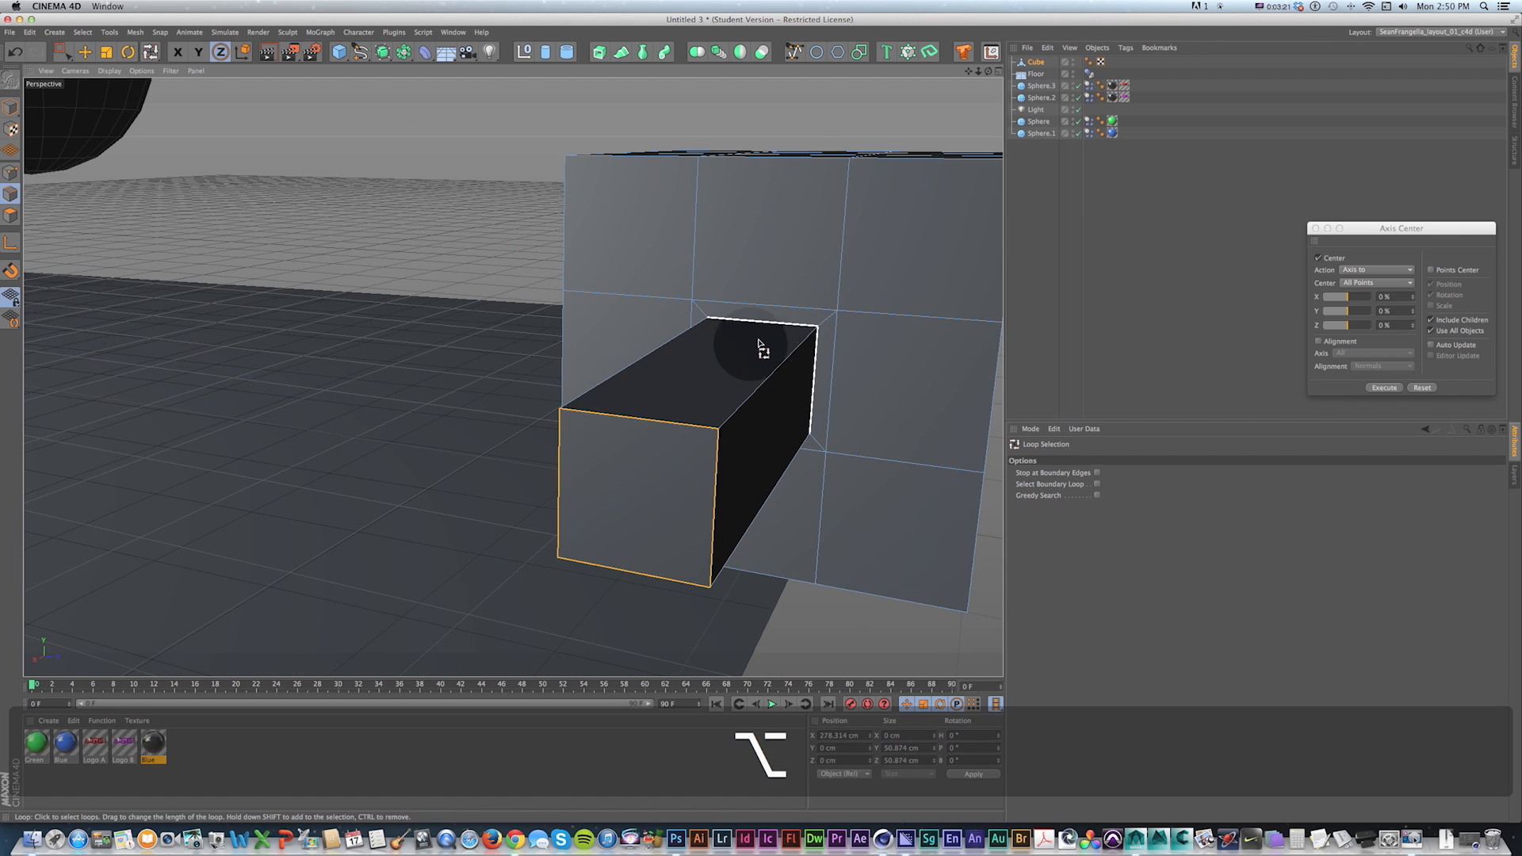
{"action": "left_click", "coordinate": [767, 329], "text": "shift"}
{"action": "left_click_drag", "start_coordinate": [653, 435], "coordinate": [530, 393], "text": "alt"}
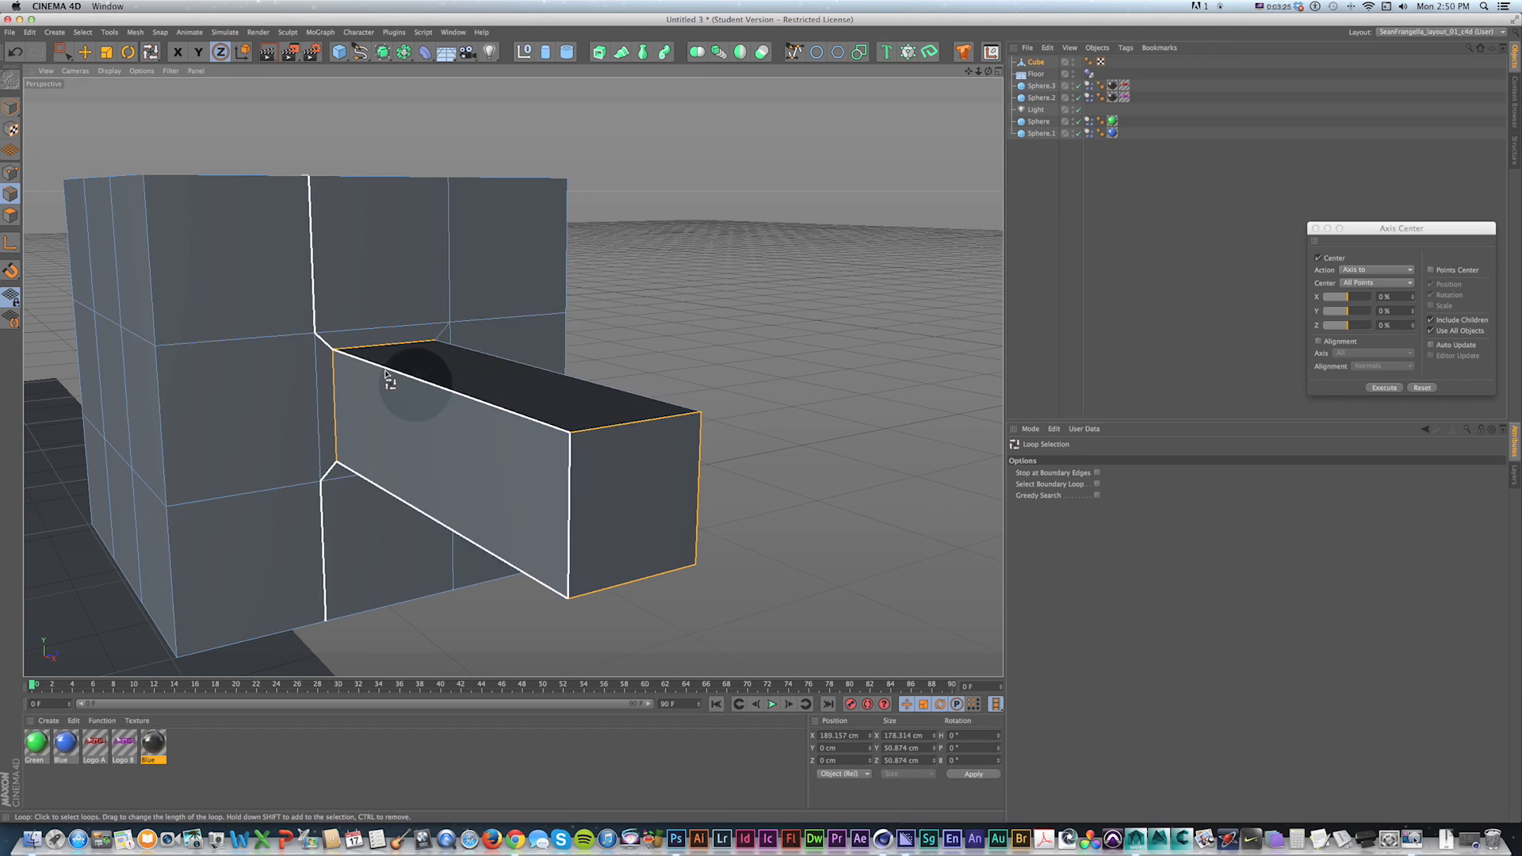
{"action": "key", "text": "1"}
{"action": "left_click_drag", "start_coordinate": [454, 355], "coordinate": [479, 331]}
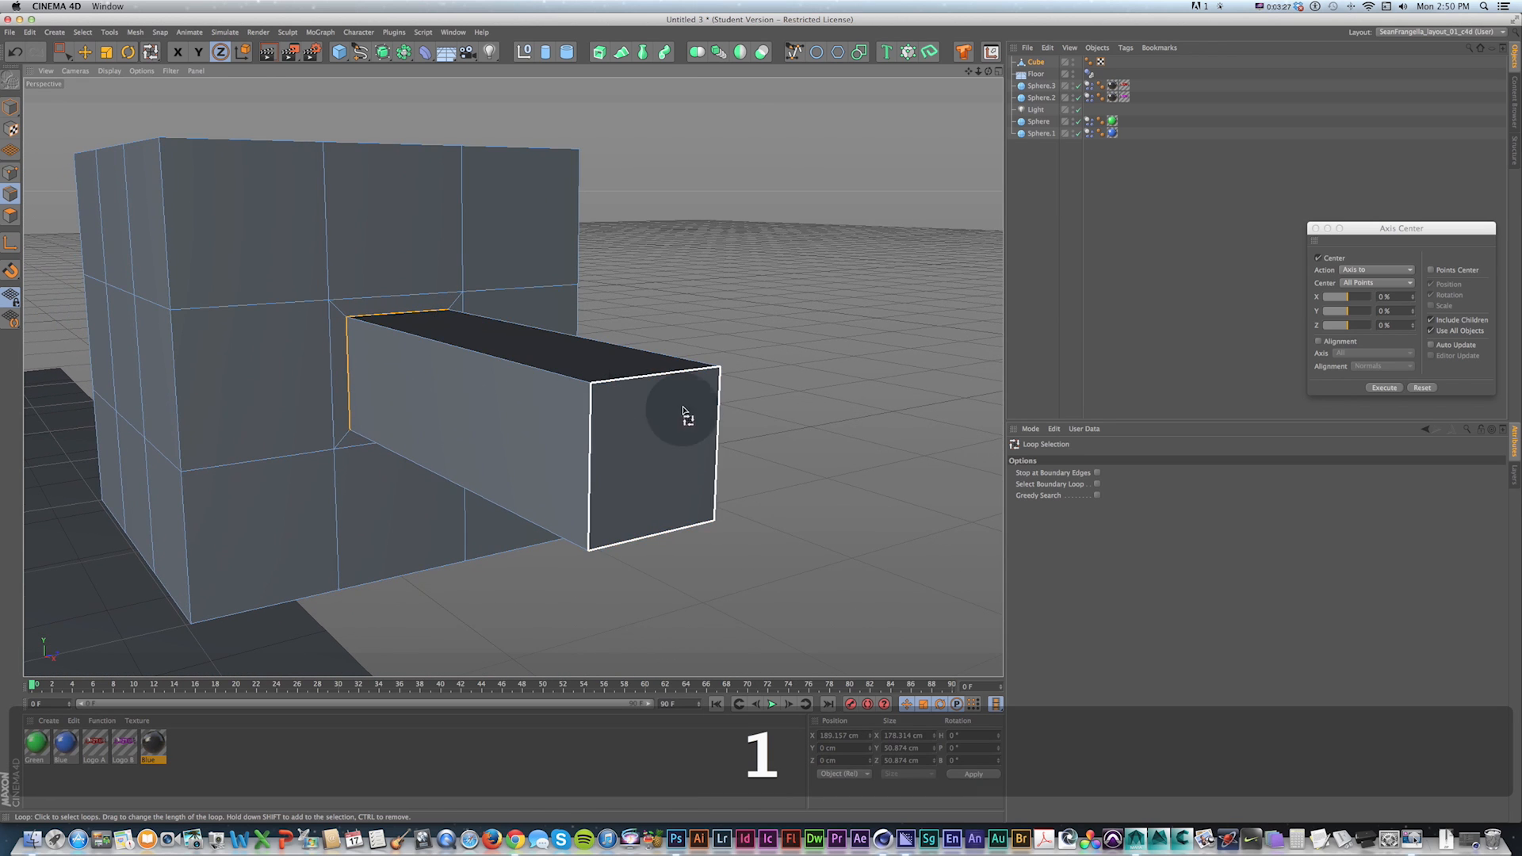
Step: Bevel the selected edge loops at the extruded arm's end and base by a small offset
{"action": "key", "text": "m"}
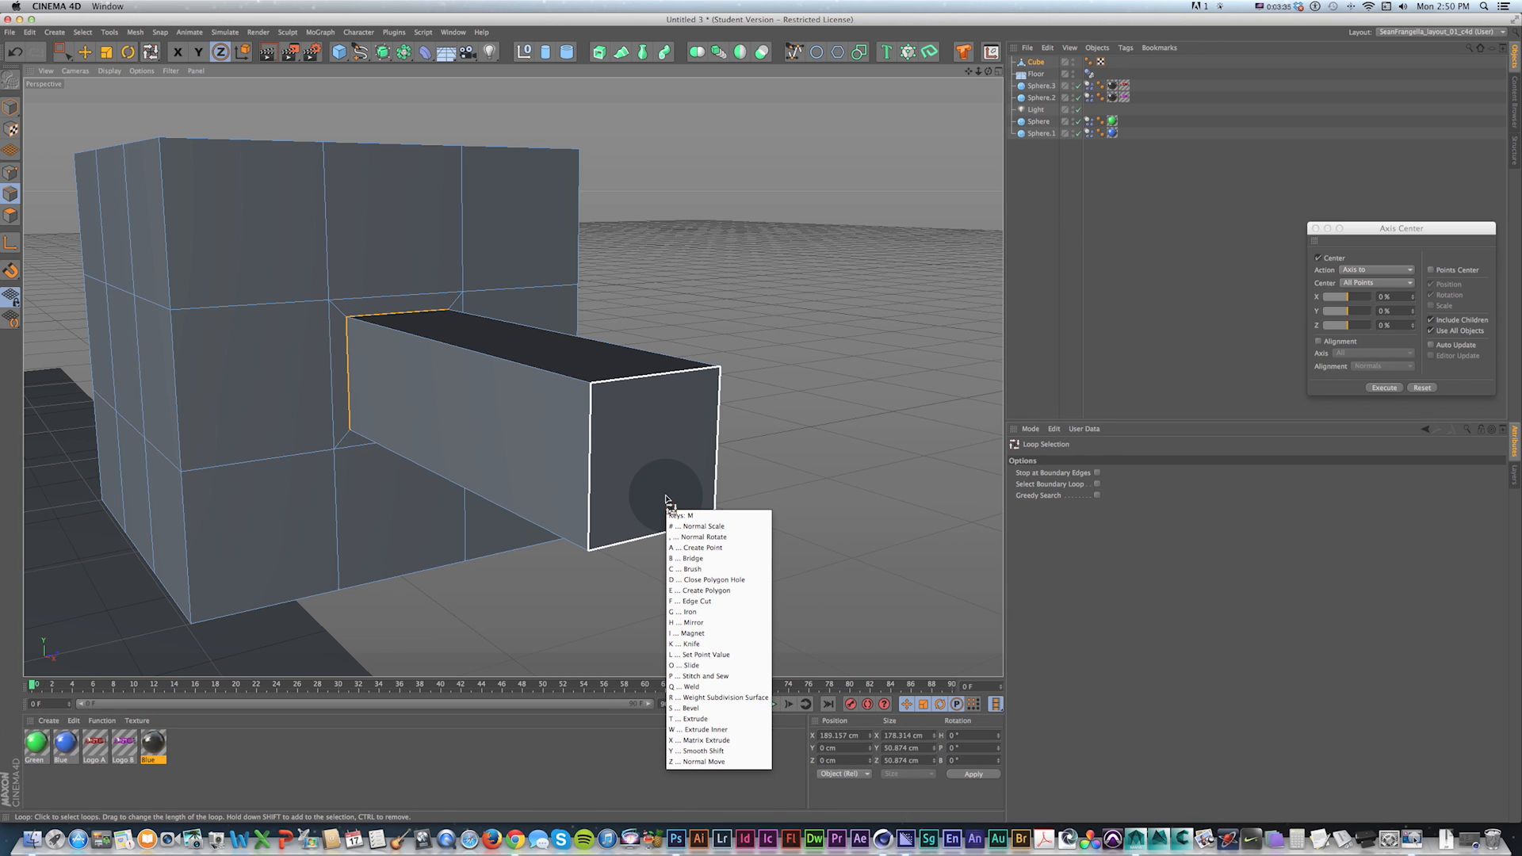
{"action": "key", "text": "s"}
{"action": "left_click_drag", "start_coordinate": [662, 374], "coordinate": [605, 415]}
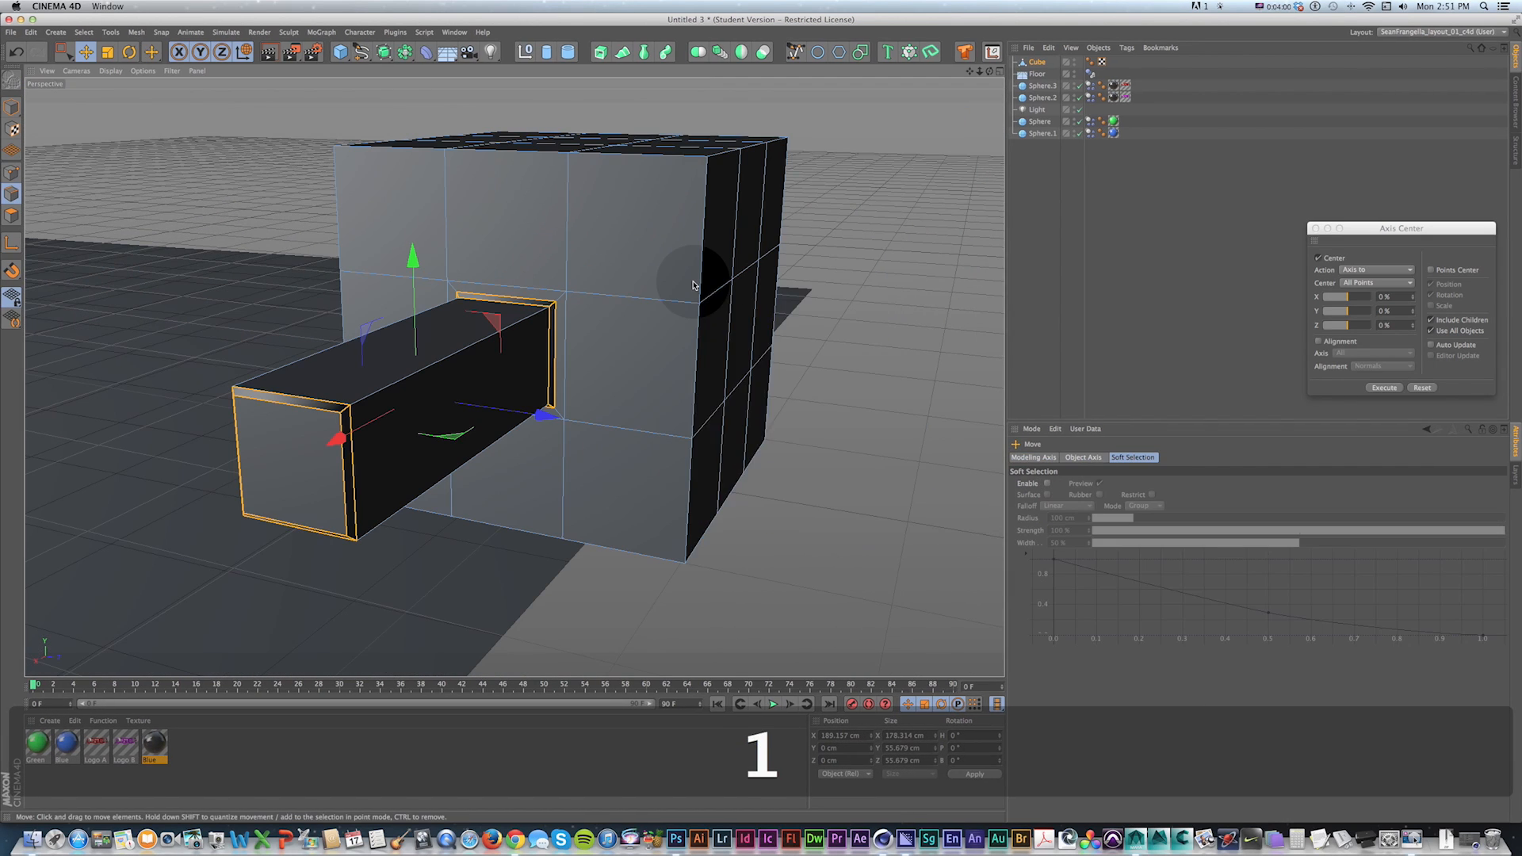
{"action": "key", "text": "m"}
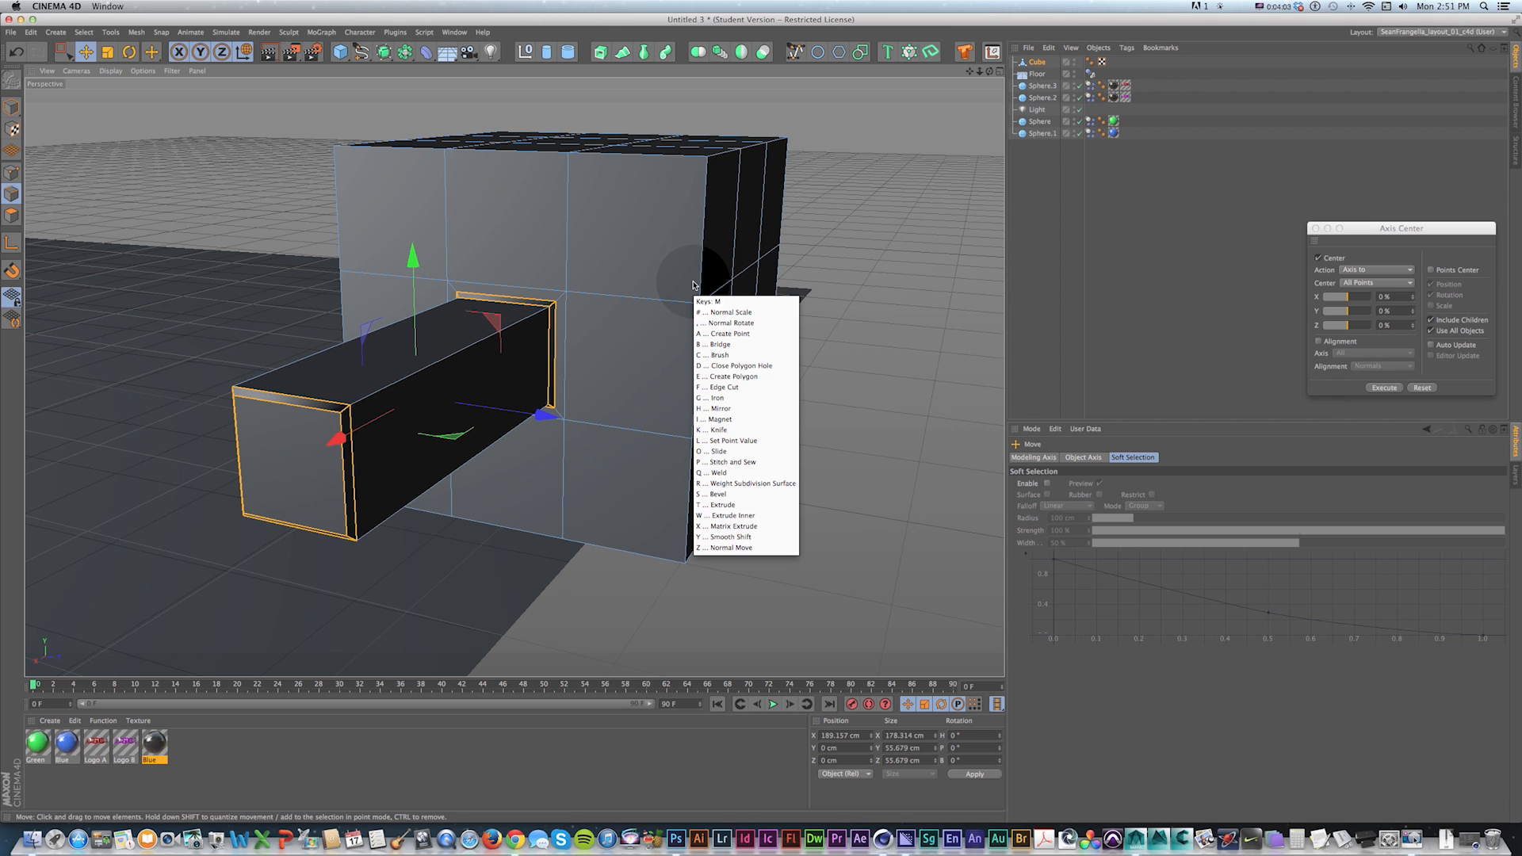
Step: Use the Knife in Loop mode, unrestricted by selection, to cut a vertical edge loop through the cube's outer column on each side of the arm
{"action": "left_click", "coordinate": [656, 298]}
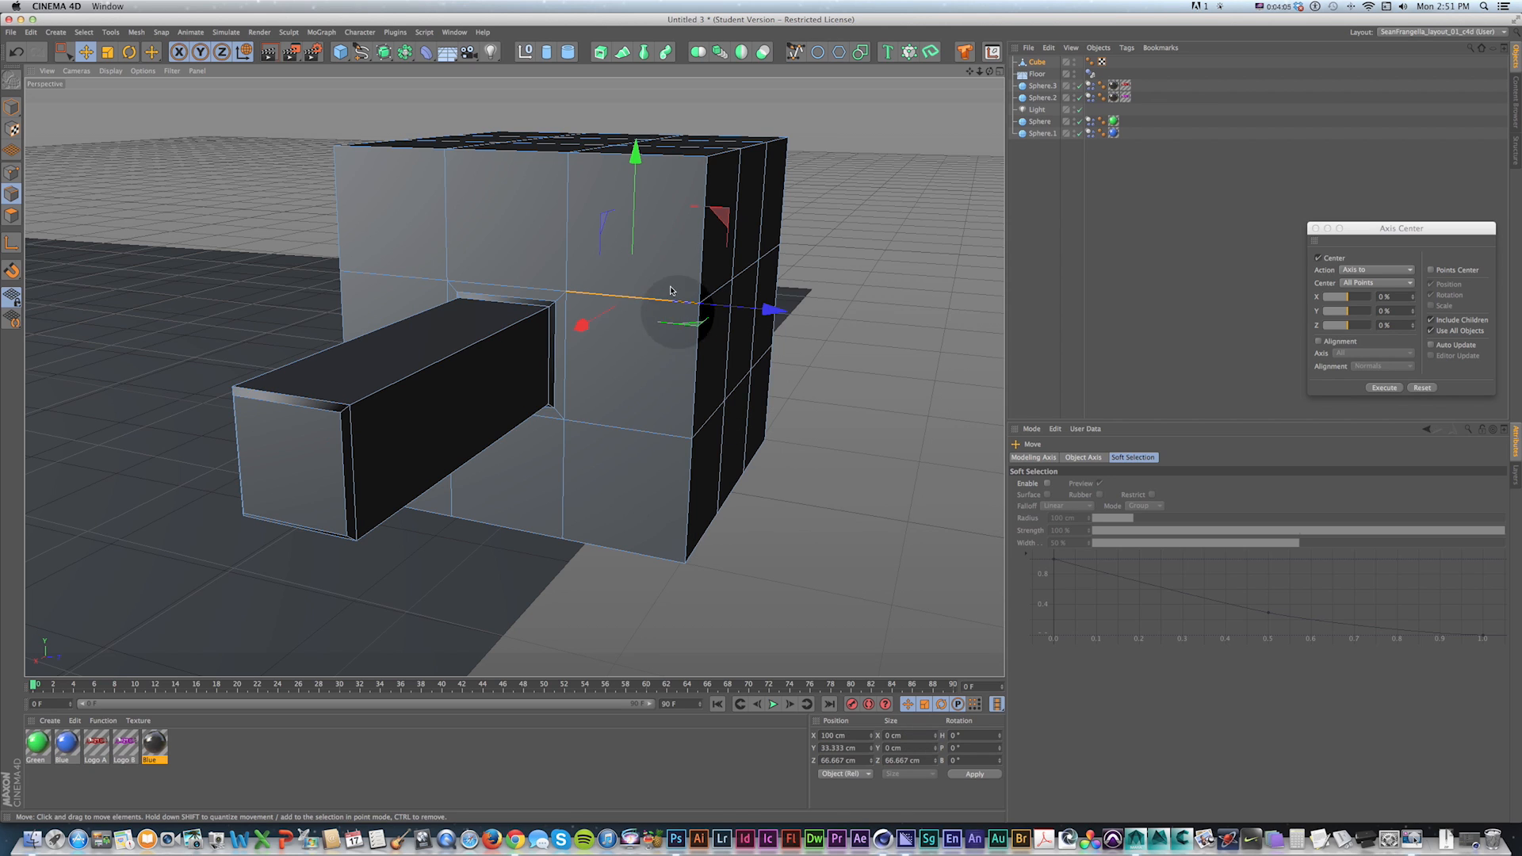
{"action": "key", "text": "m"}
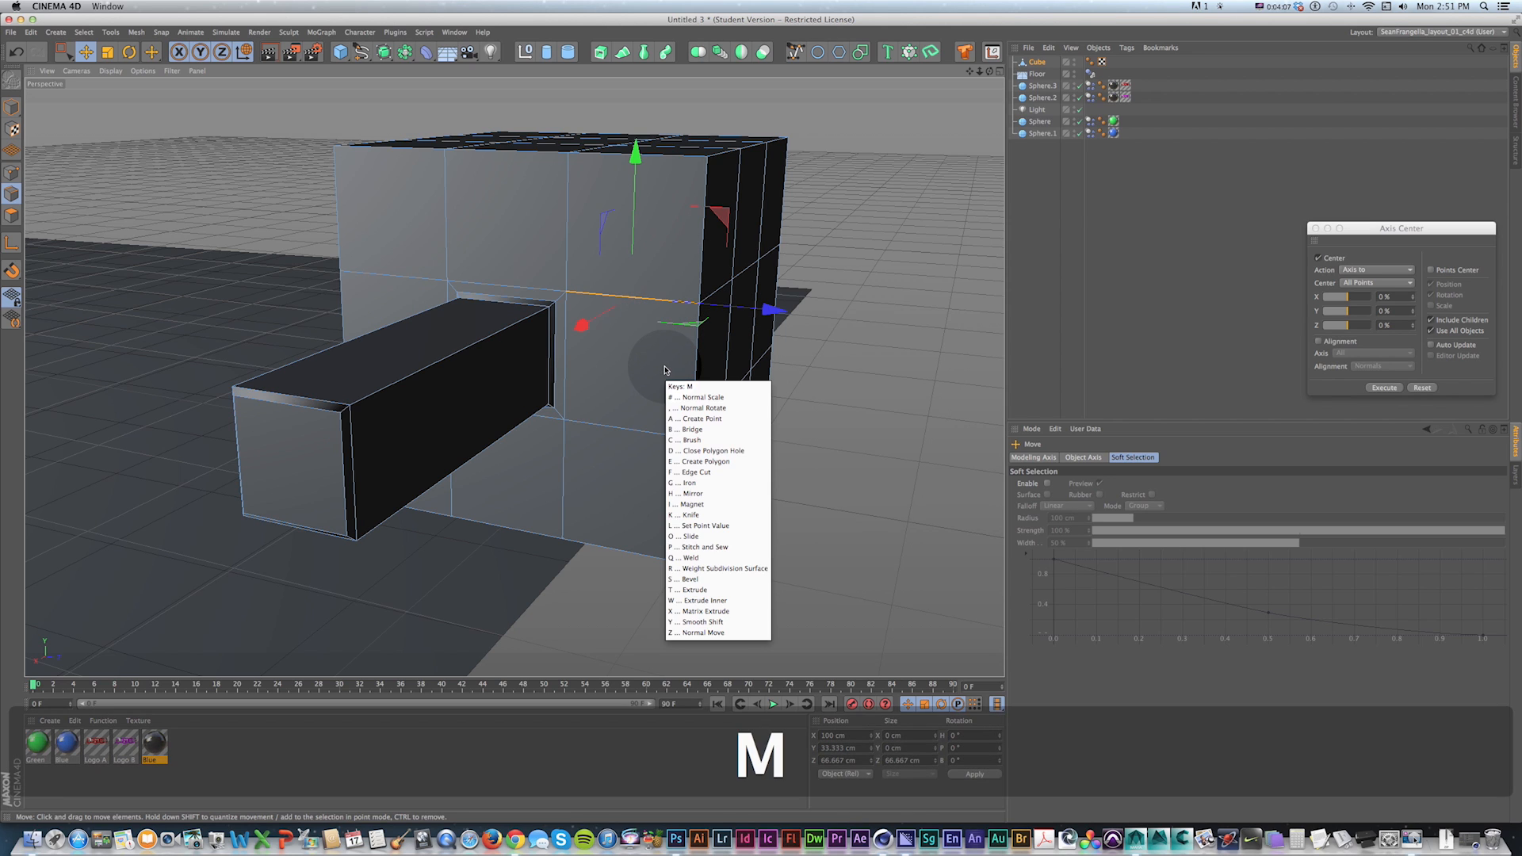
{"action": "key", "text": "k"}
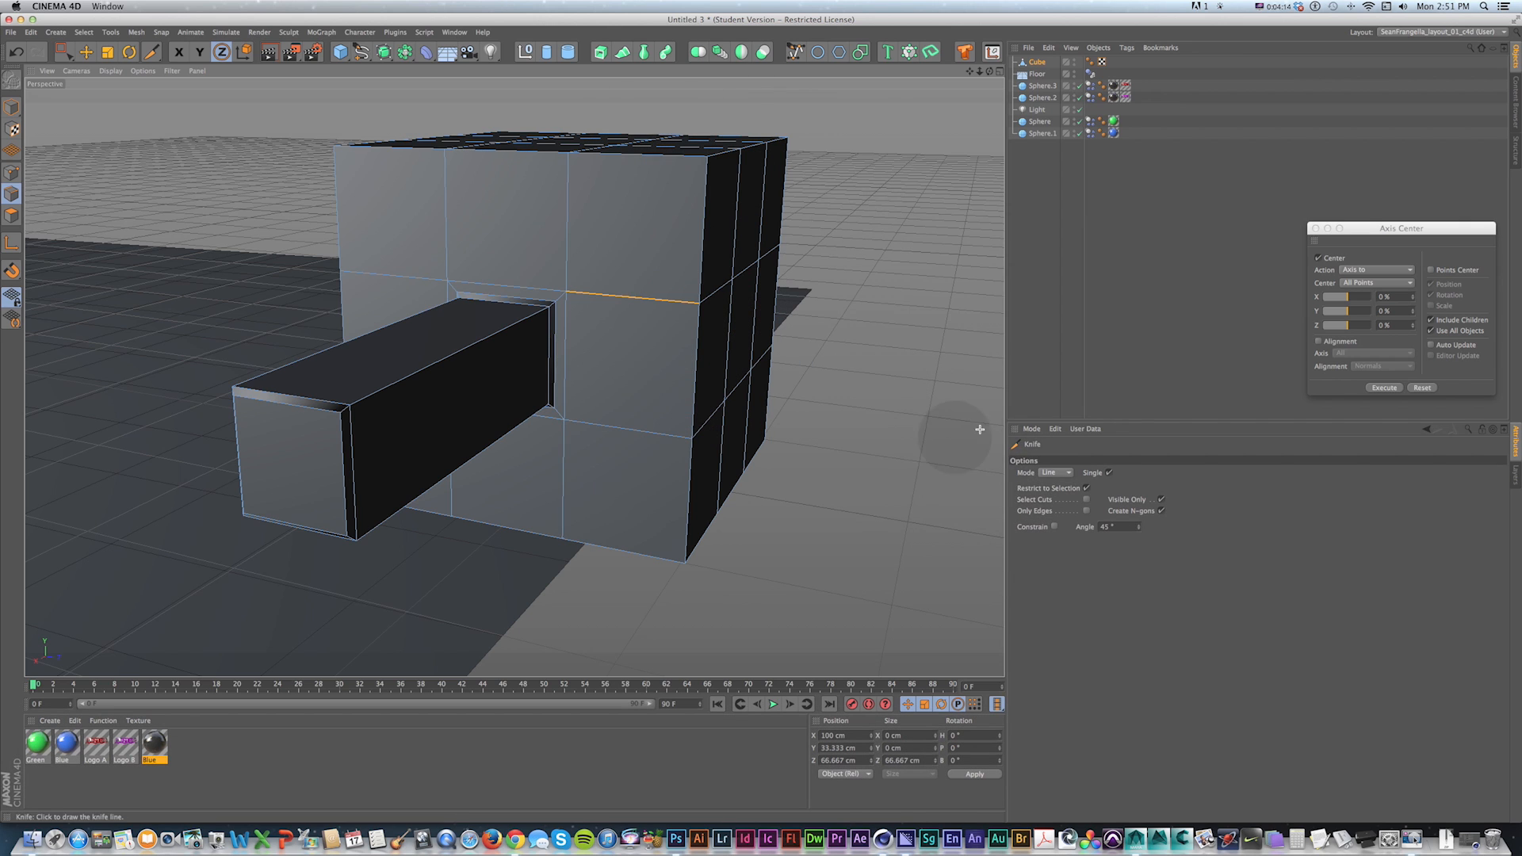
{"action": "left_click", "coordinate": [1054, 472]}
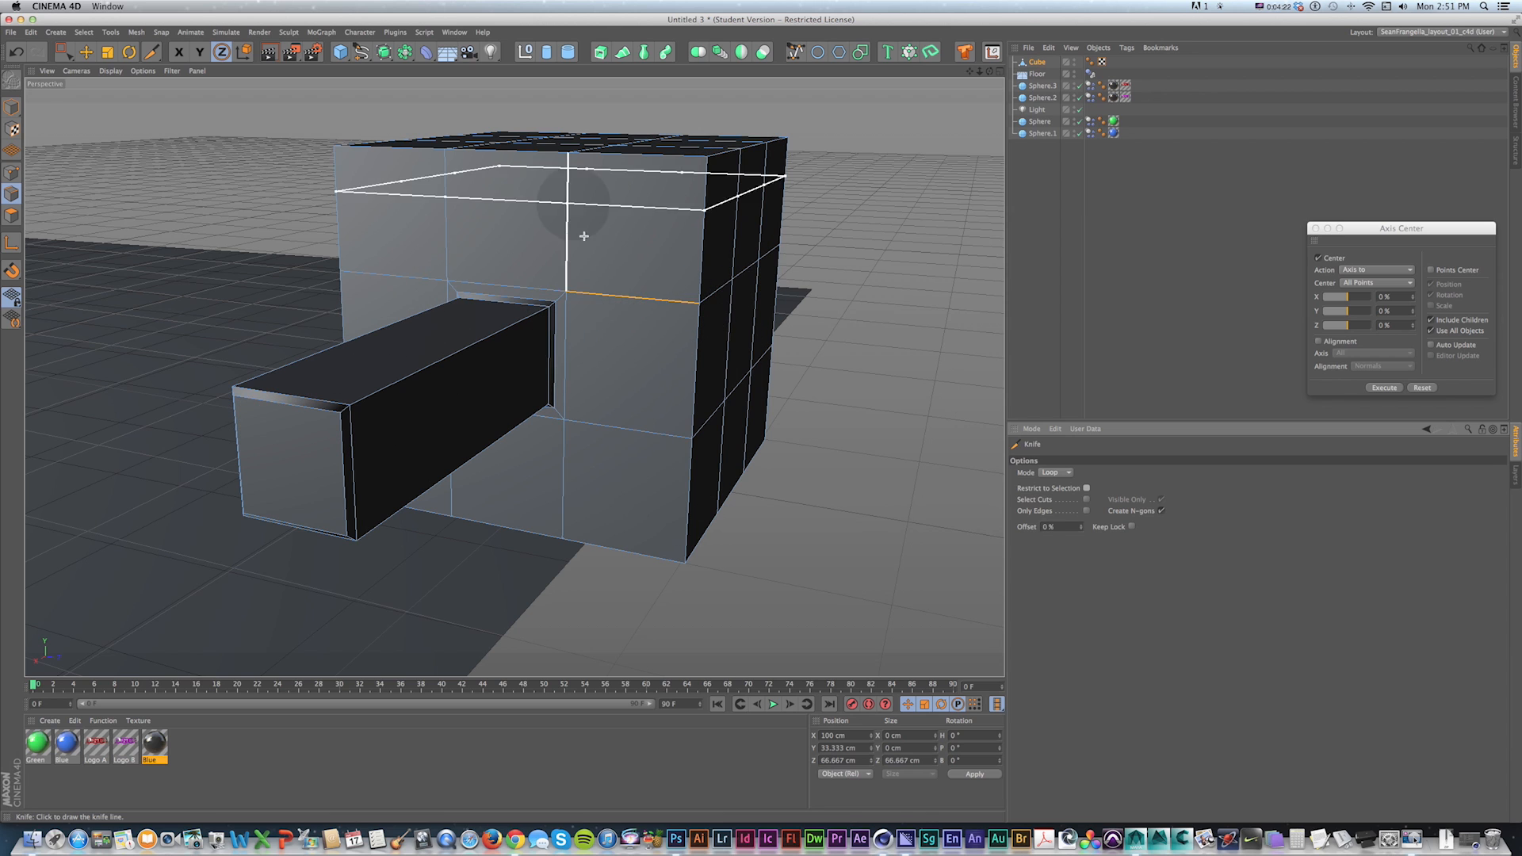
{"action": "left_click", "coordinate": [632, 293]}
{"action": "left_click", "coordinate": [379, 279]}
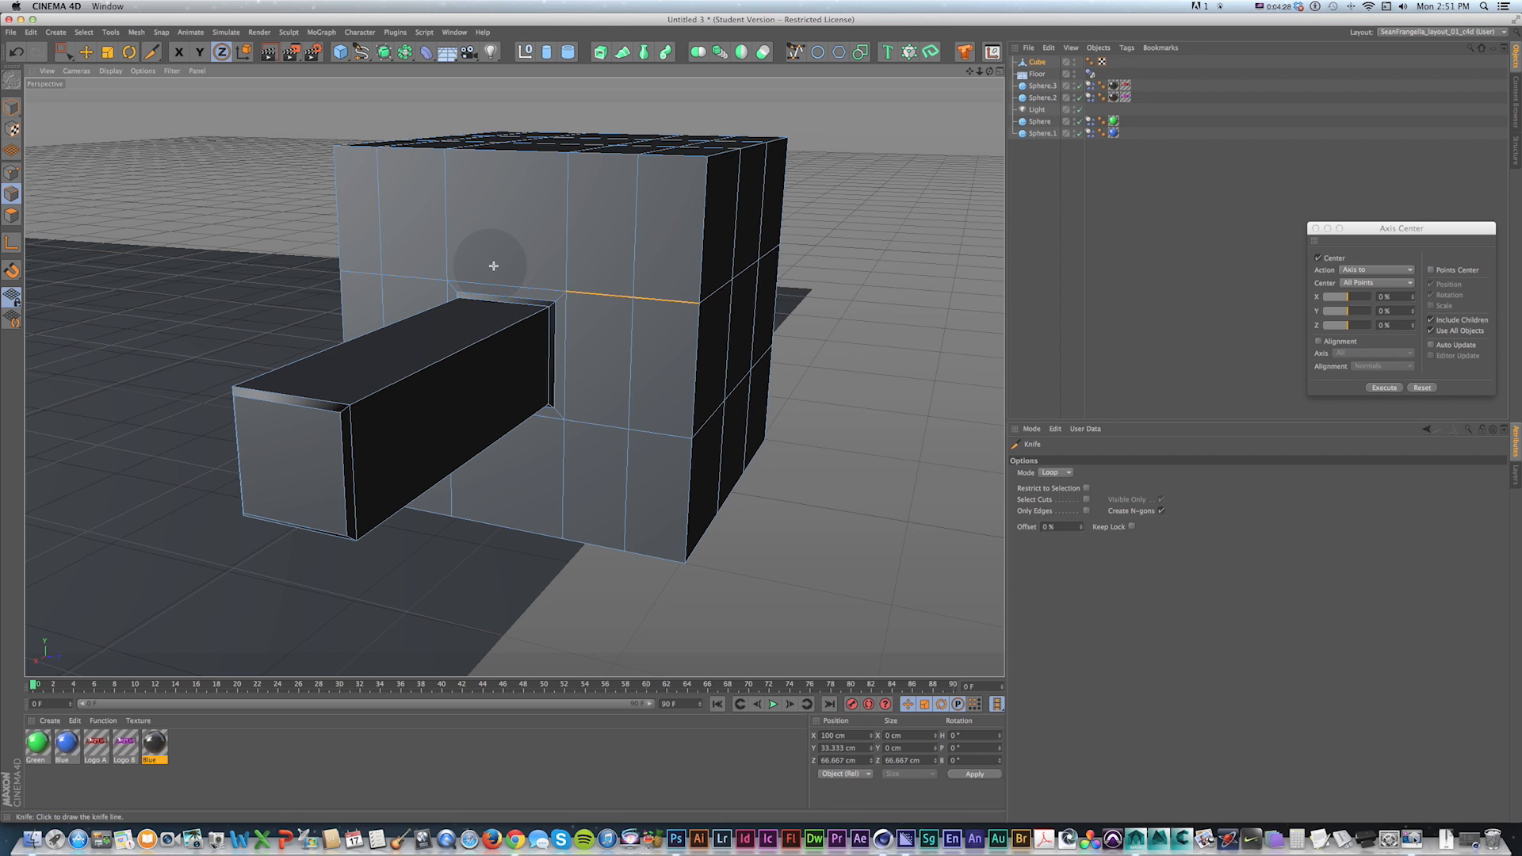
Step: Loop-select the new vertical cut at about Z 68 cm, shift it to about Z 62 cm and scale it outward to about 206.6 cm
{"action": "key", "text": "e"}
{"action": "key", "text": "v"}
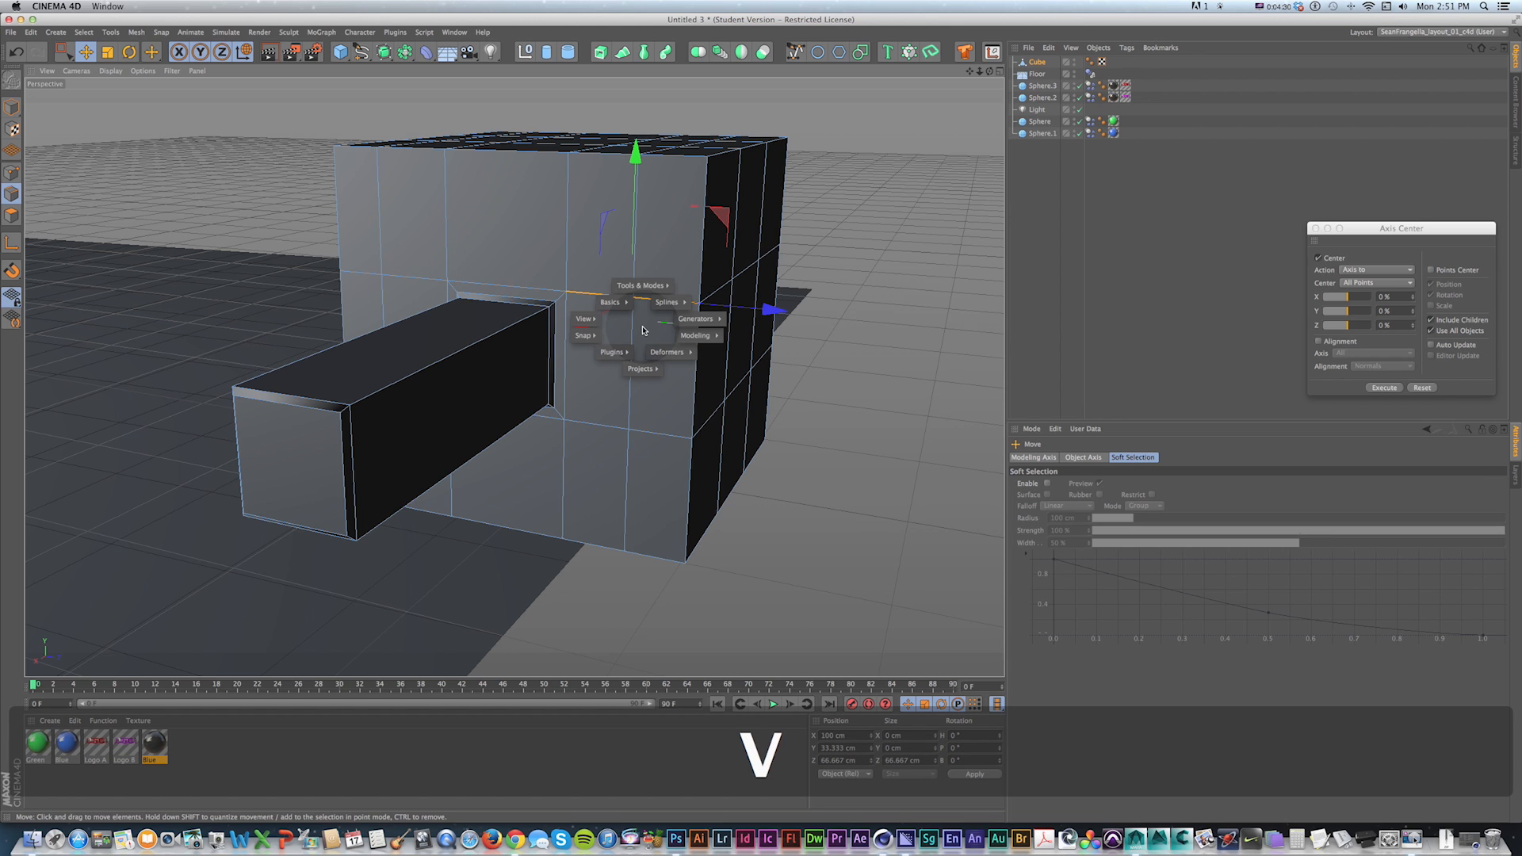
{"action": "mouse_move", "coordinate": [643, 287]}
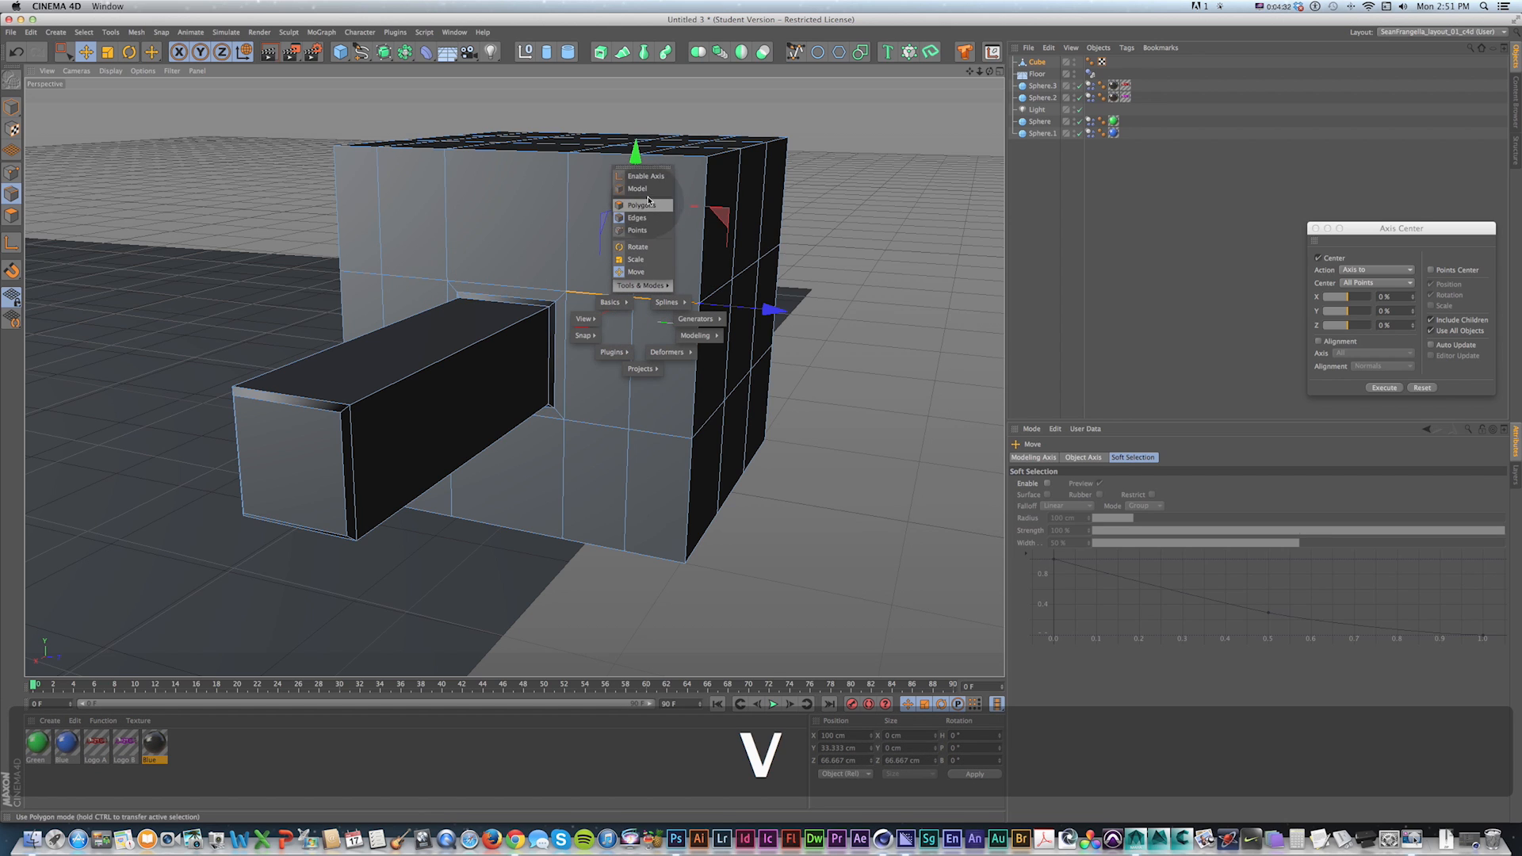
{"action": "left_click", "coordinate": [645, 190]}
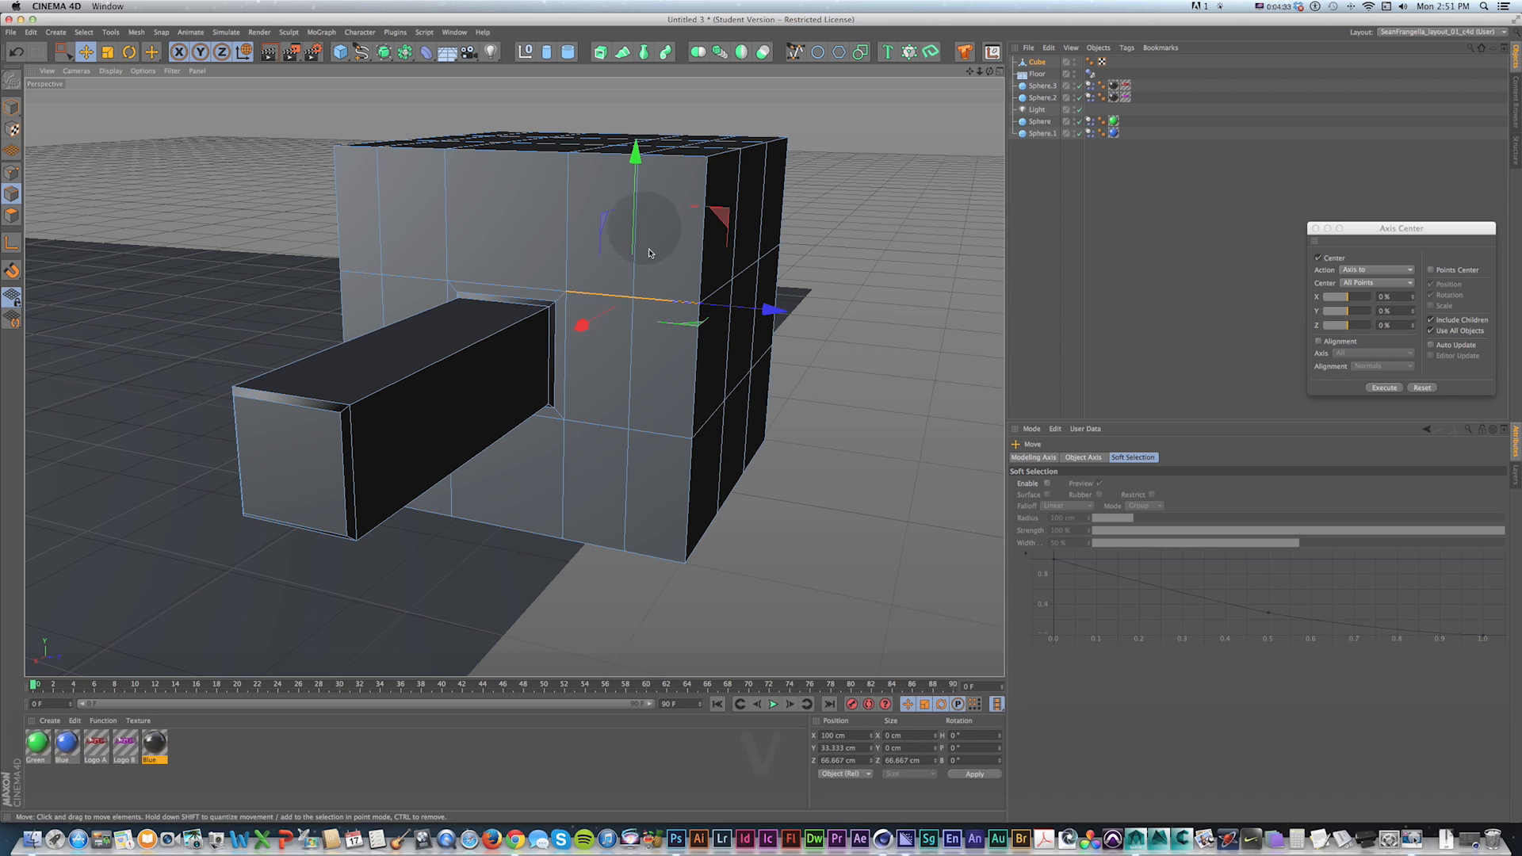
{"action": "key", "text": "u"}
{"action": "key", "text": "l"}
{"action": "left_click", "coordinate": [635, 356]}
{"action": "key", "text": "e"}
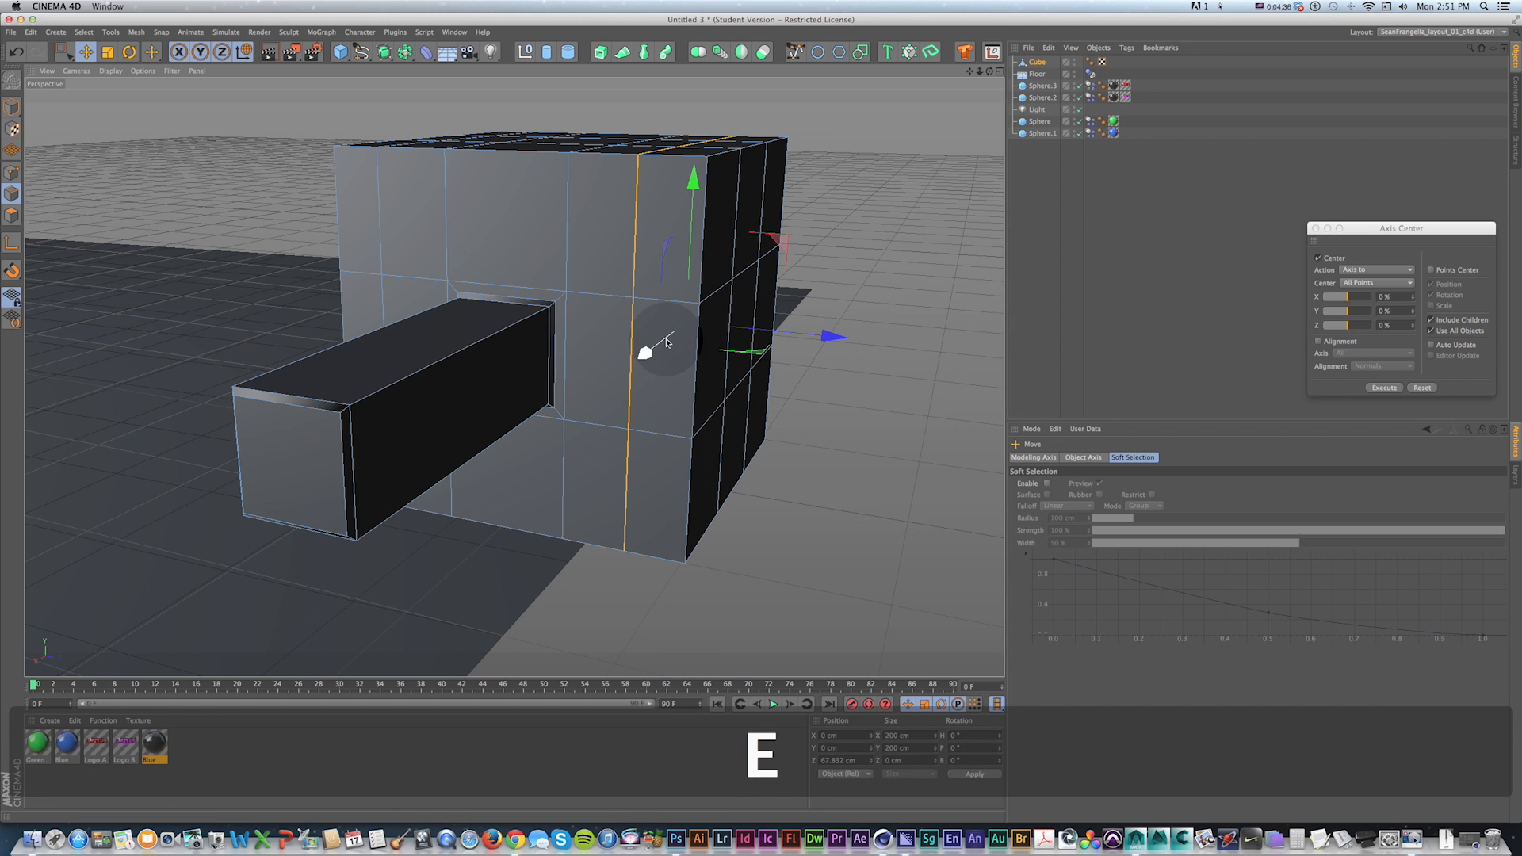
{"action": "left_click_drag", "start_coordinate": [832, 333], "coordinate": [614, 279]}
{"action": "key", "text": "t"}
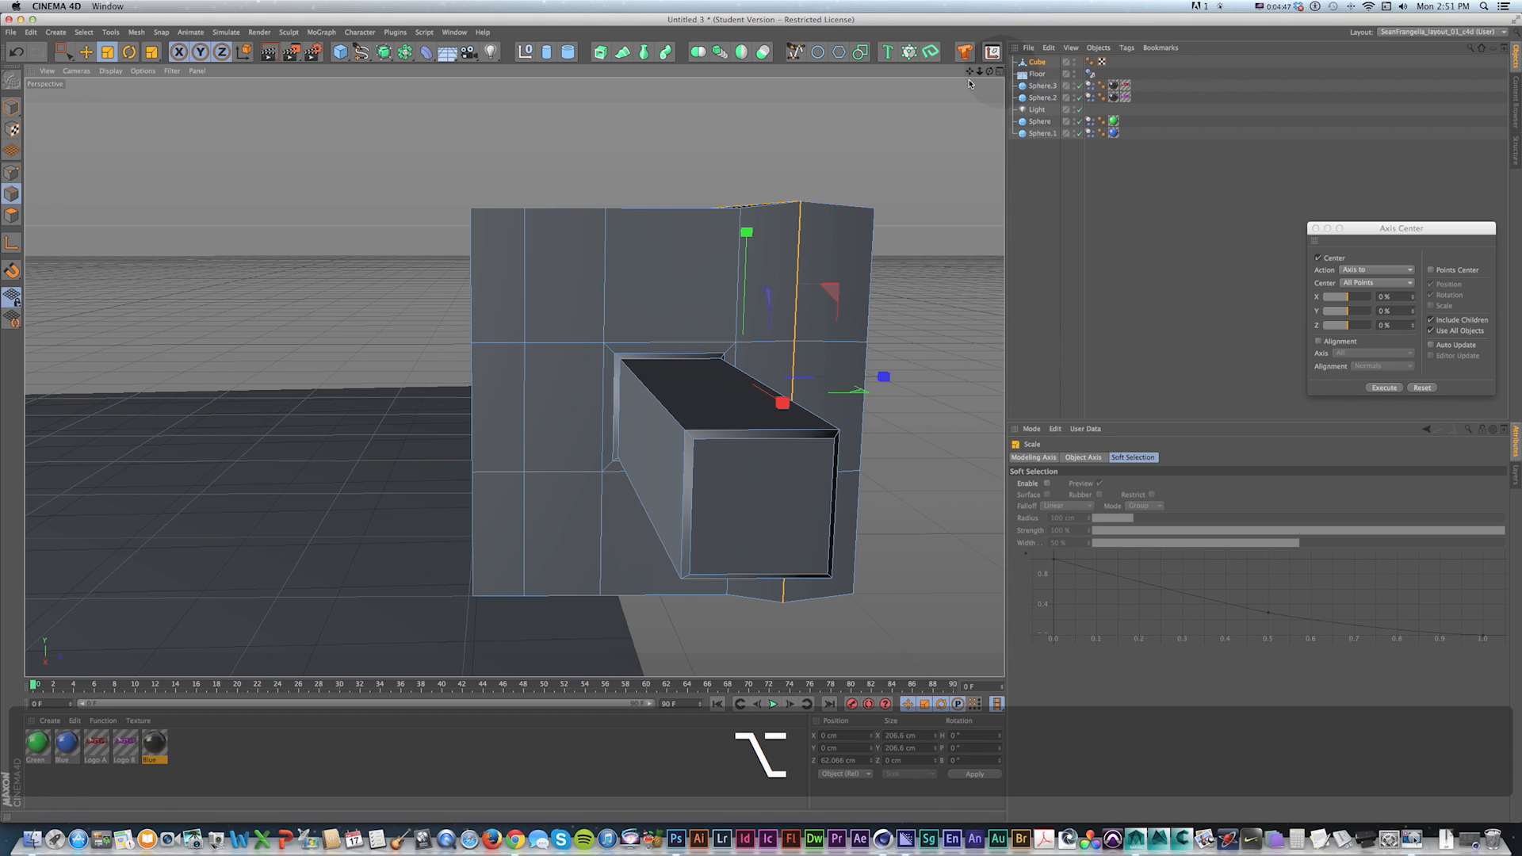
Step: Show all four views, switch to point editing and rectangle-select the points at the cube's upper corner opposite the arm in the Front view
{"action": "left_click", "coordinate": [999, 70]}
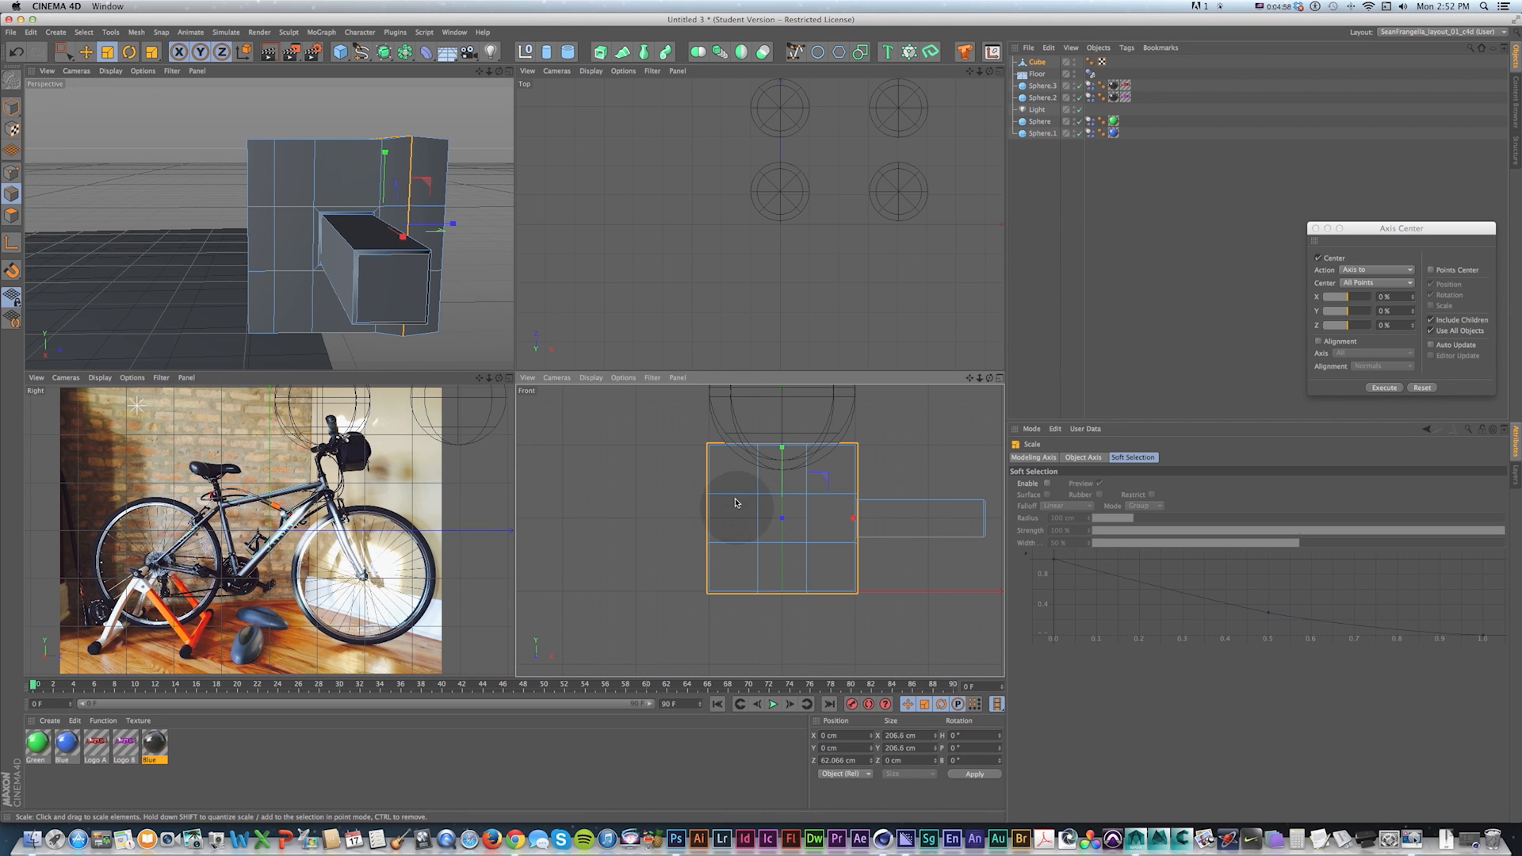
{"action": "key", "text": "e"}
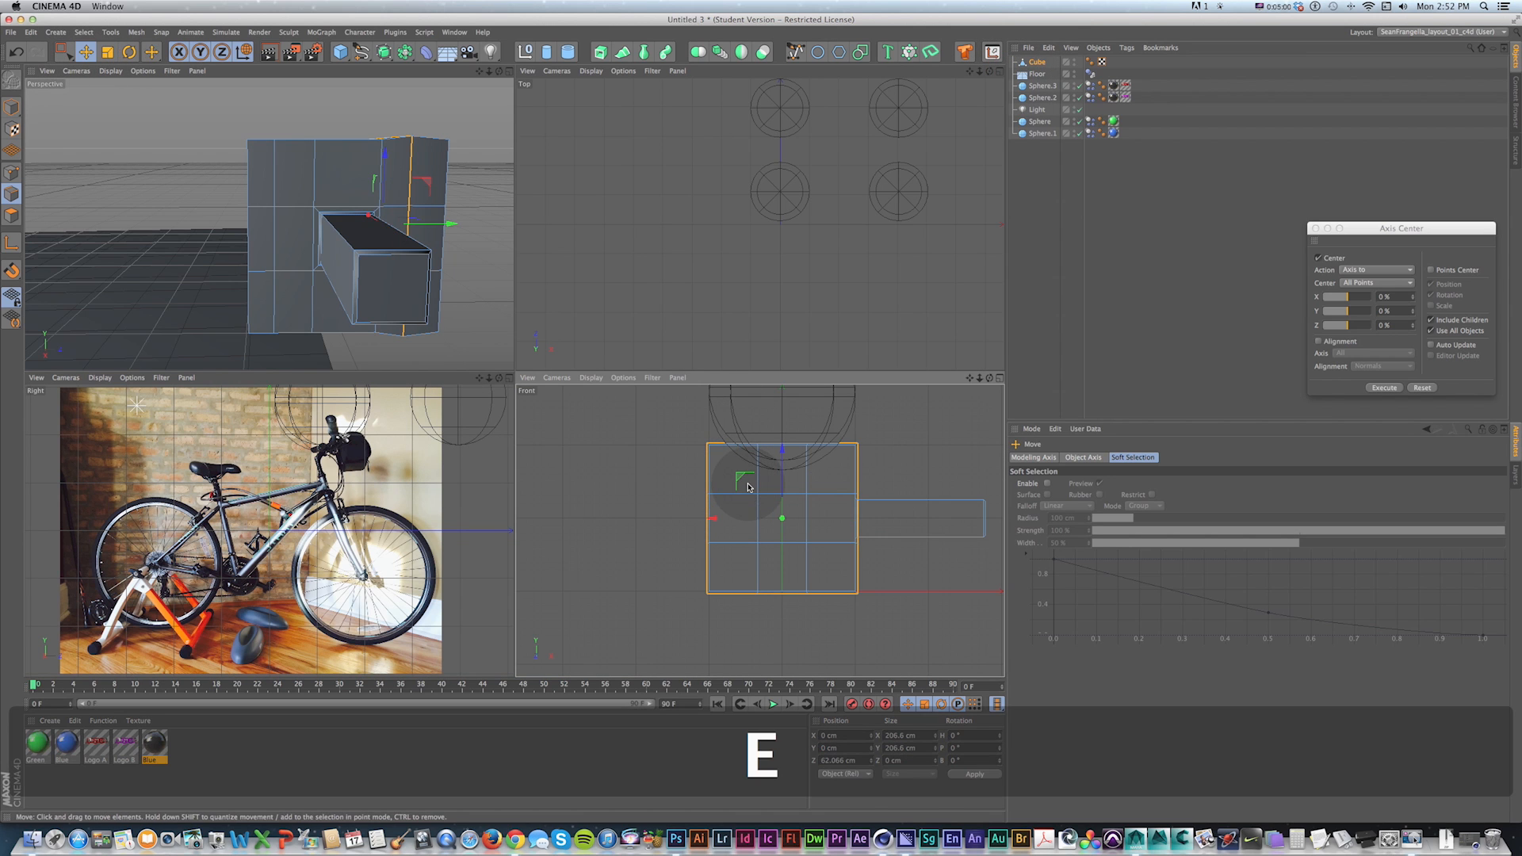
{"action": "key", "text": "0"}
{"action": "key", "text": "v"}
{"action": "mouse_move", "coordinate": [780, 441]}
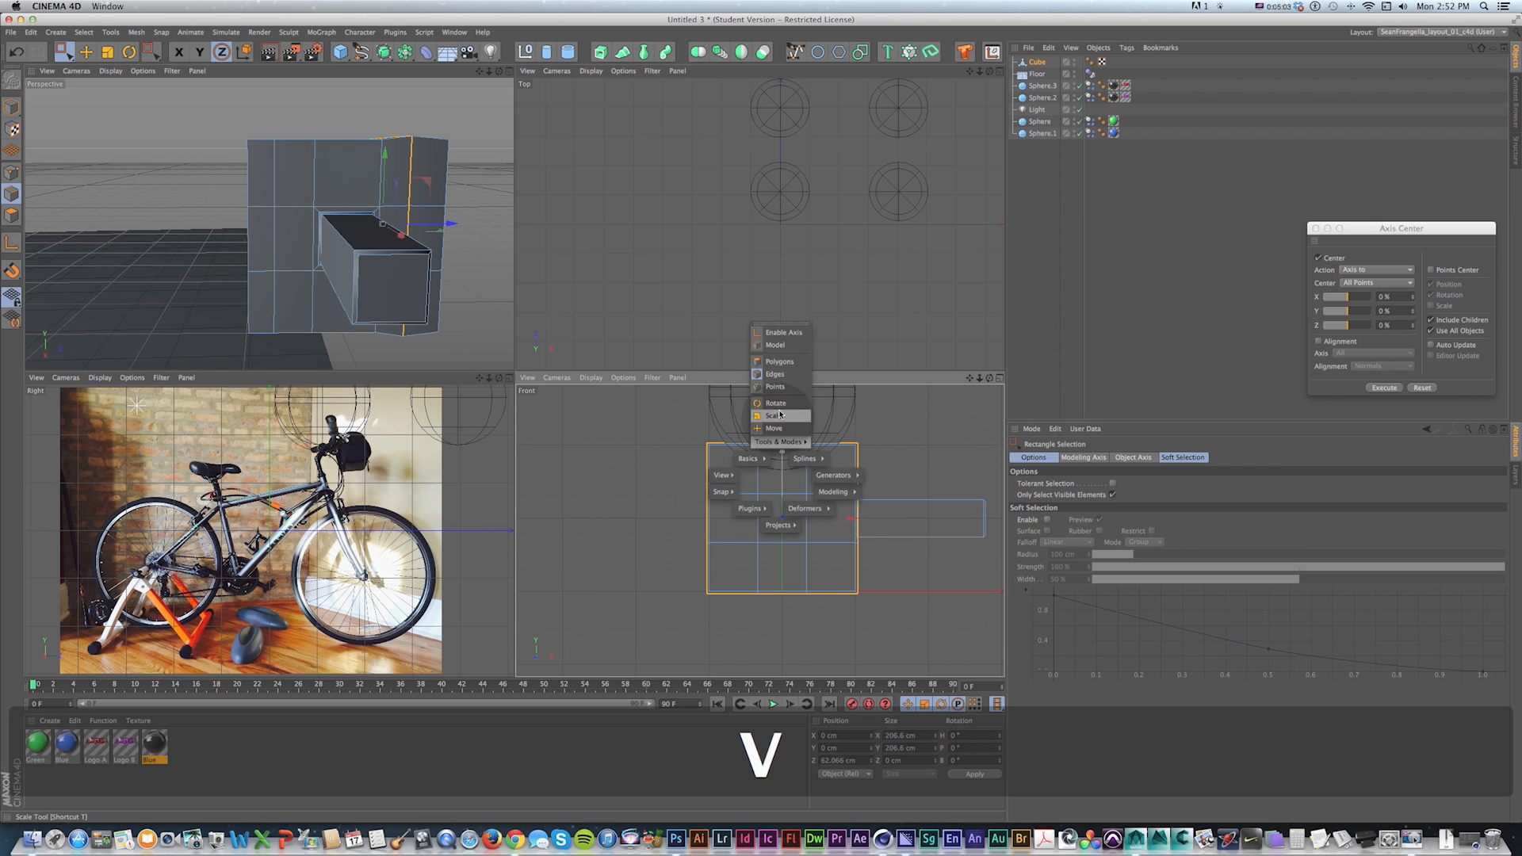
{"action": "left_click", "coordinate": [775, 387]}
{"action": "scroll", "coordinate": [701, 435], "scroll_direction": "up", "scroll_amount": 3}
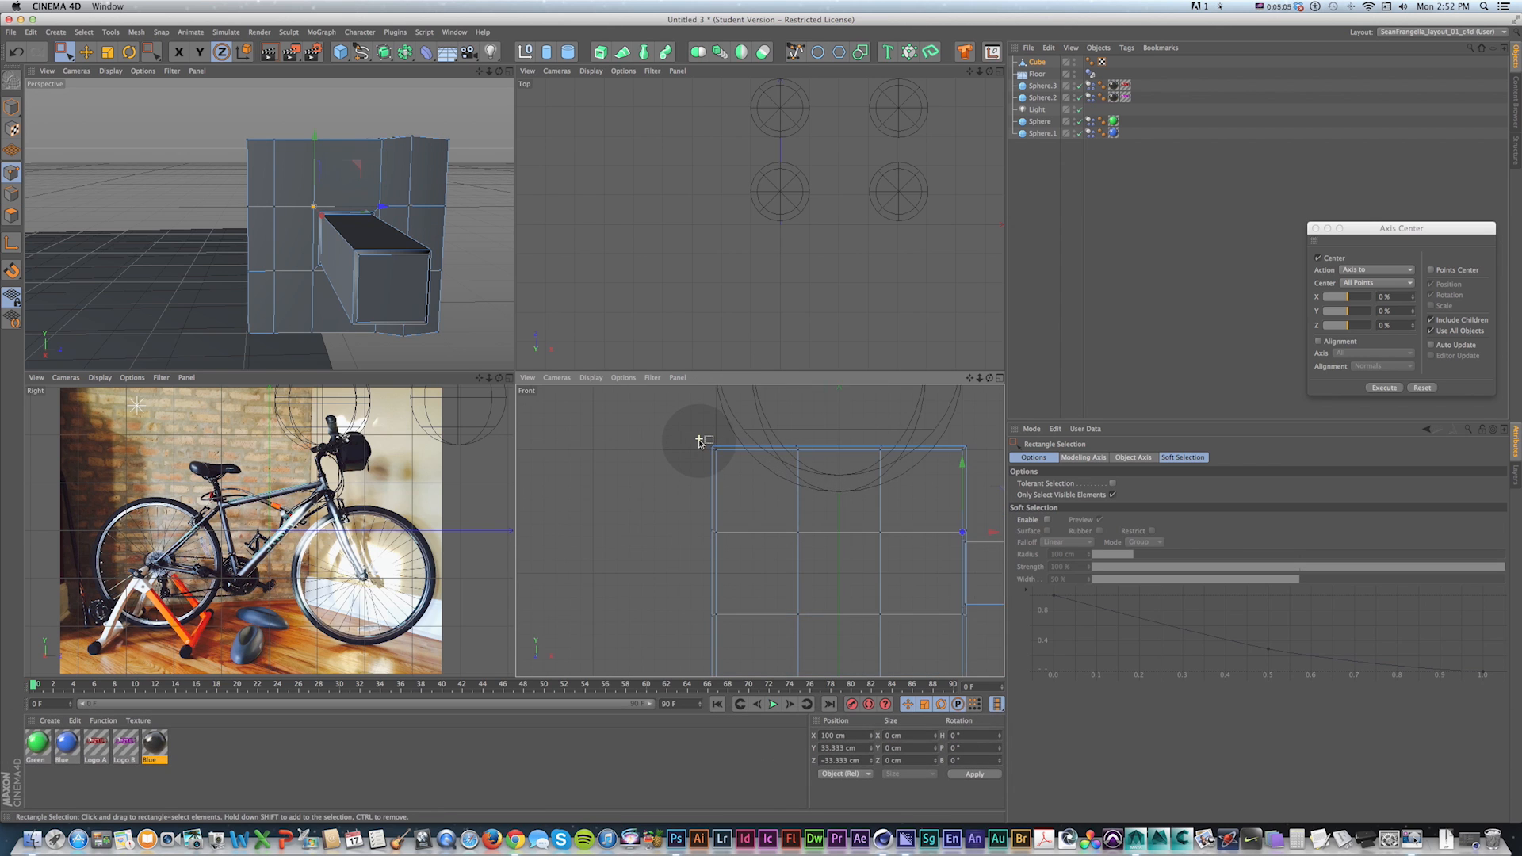
{"action": "left_click_drag", "start_coordinate": [676, 428], "coordinate": [775, 494]}
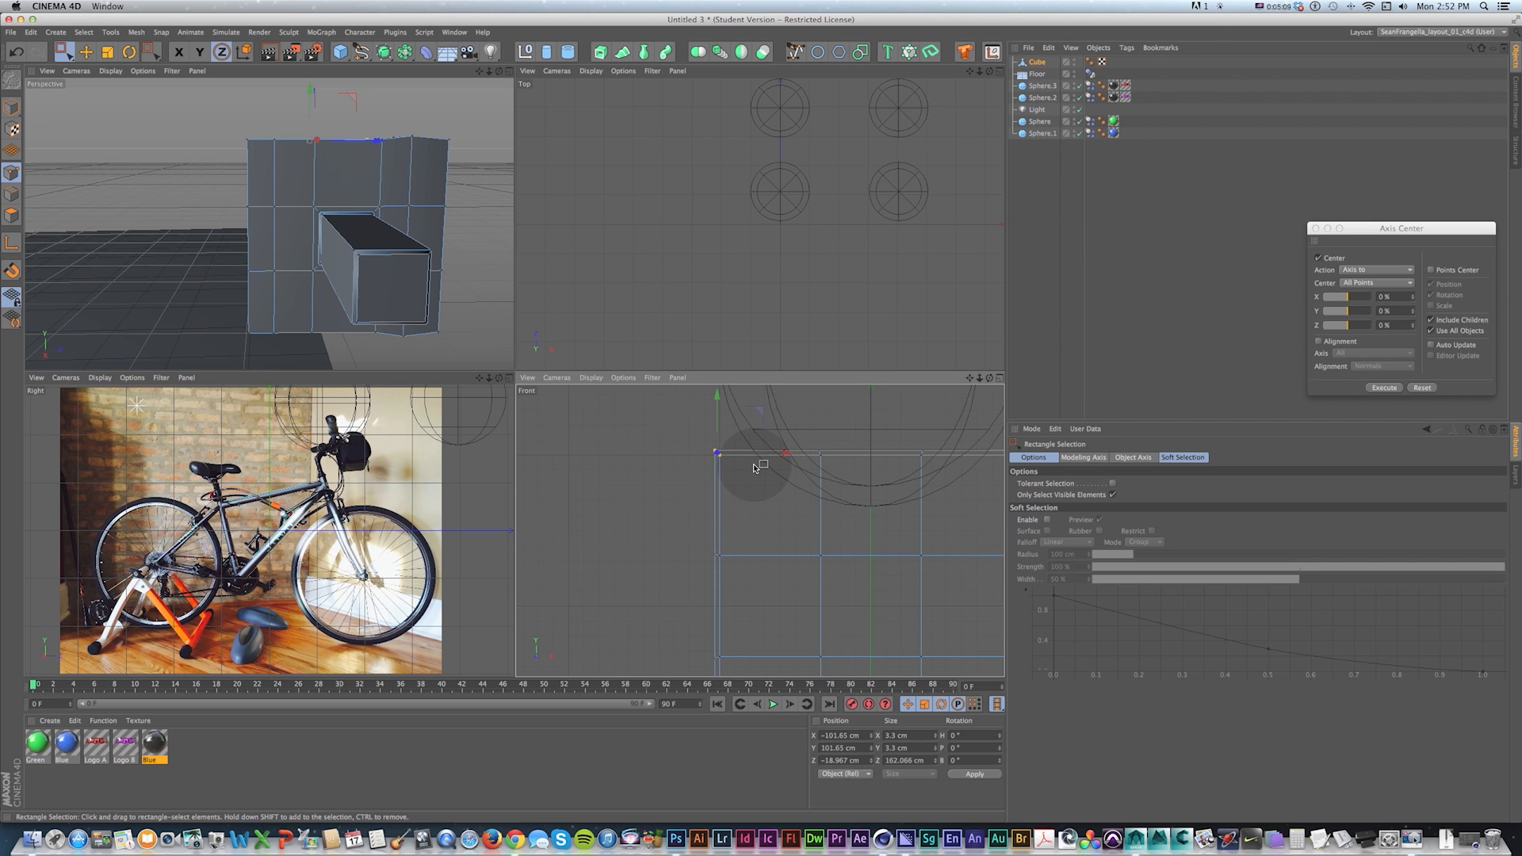
Step: Disable Only Select Visible Elements and reselect the cube's upper corner points in the Front view through the full depth
{"action": "mouse_move", "coordinate": [348, 208]}
{"action": "left_mouse_down", "text": "alt"}
{"action": "mouse_move", "coordinate": [341, 195]}
{"action": "mouse_move", "coordinate": [350, 219]}
{"action": "left_mouse_up", "text": "alt"}
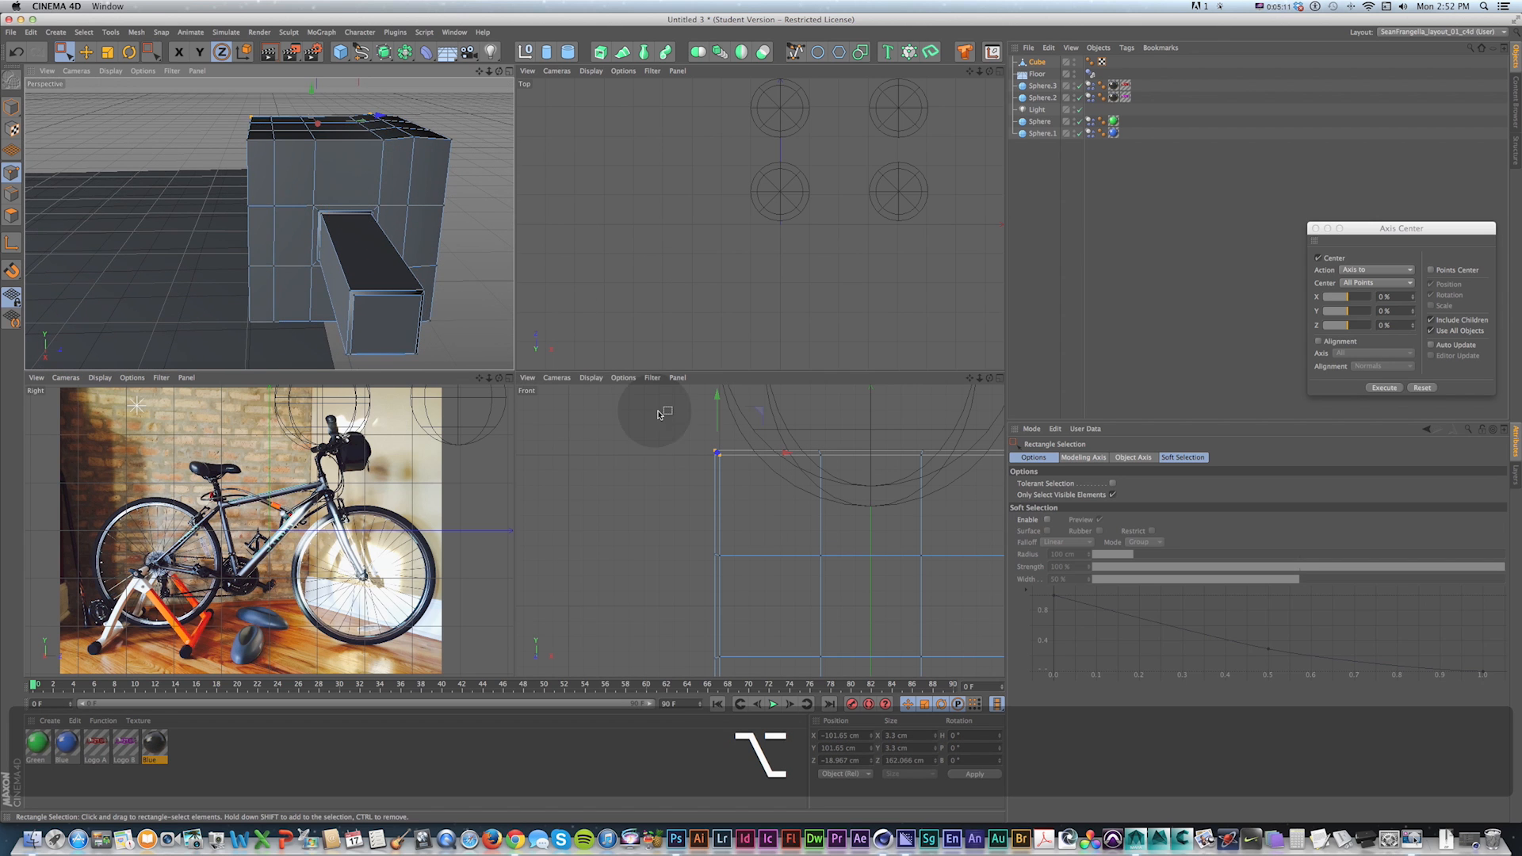
{"action": "left_click_drag", "start_coordinate": [669, 414], "coordinate": [741, 479]}
{"action": "left_click_drag", "start_coordinate": [286, 170], "coordinate": [444, 264], "text": "alt"}
{"action": "key", "text": "1"}
{"action": "left_click_drag", "start_coordinate": [288, 237], "coordinate": [367, 252], "text": "alt"}
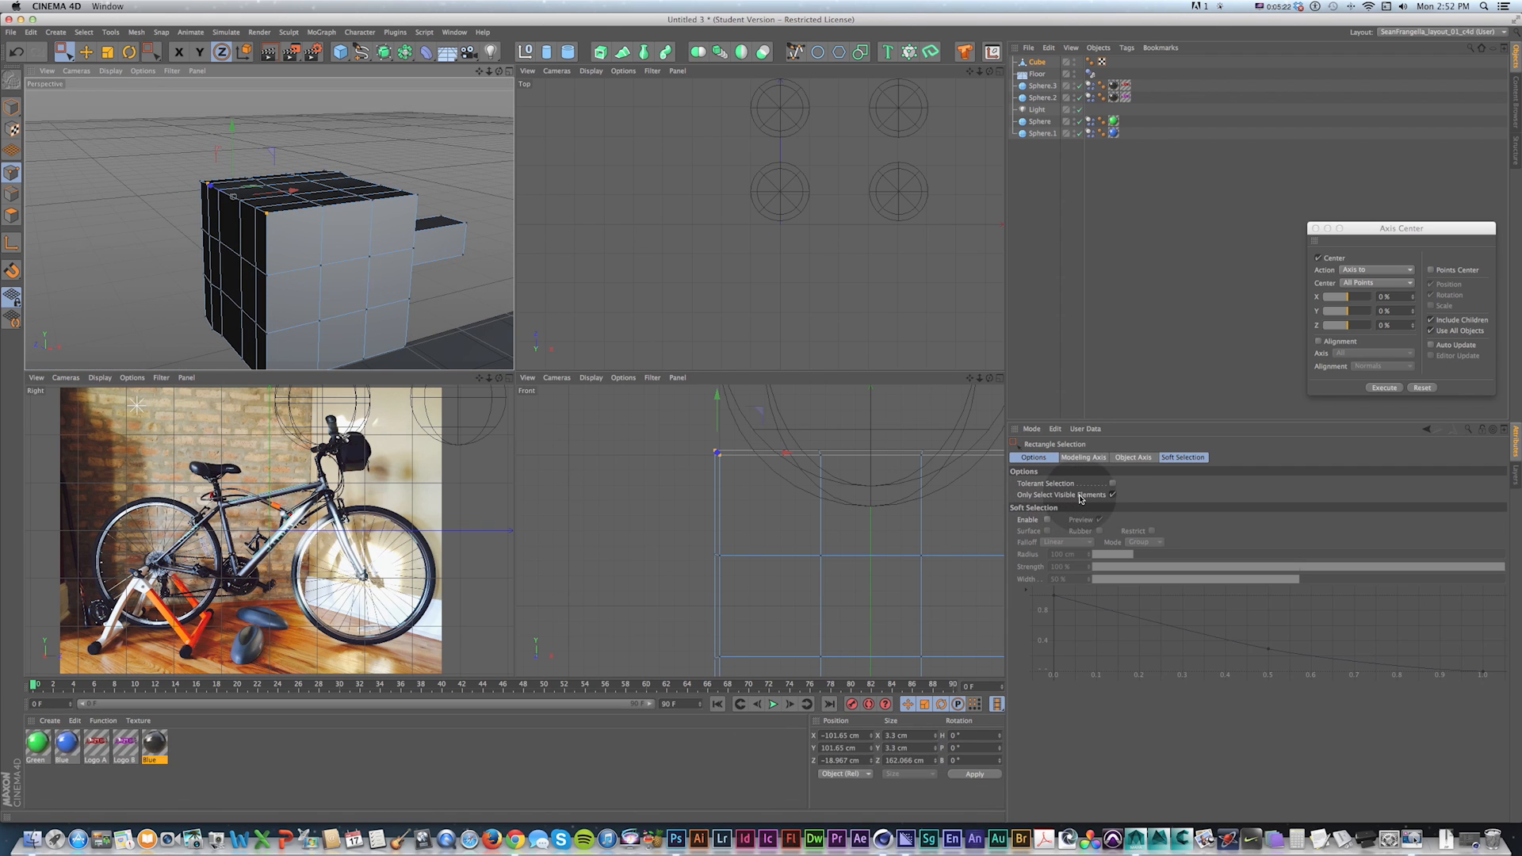
{"action": "left_click", "coordinate": [1111, 494]}
{"action": "left_click_drag", "start_coordinate": [672, 428], "coordinate": [785, 519]}
{"action": "scroll", "coordinate": [178, 244], "scroll_direction": "up", "scroll_amount": 5}
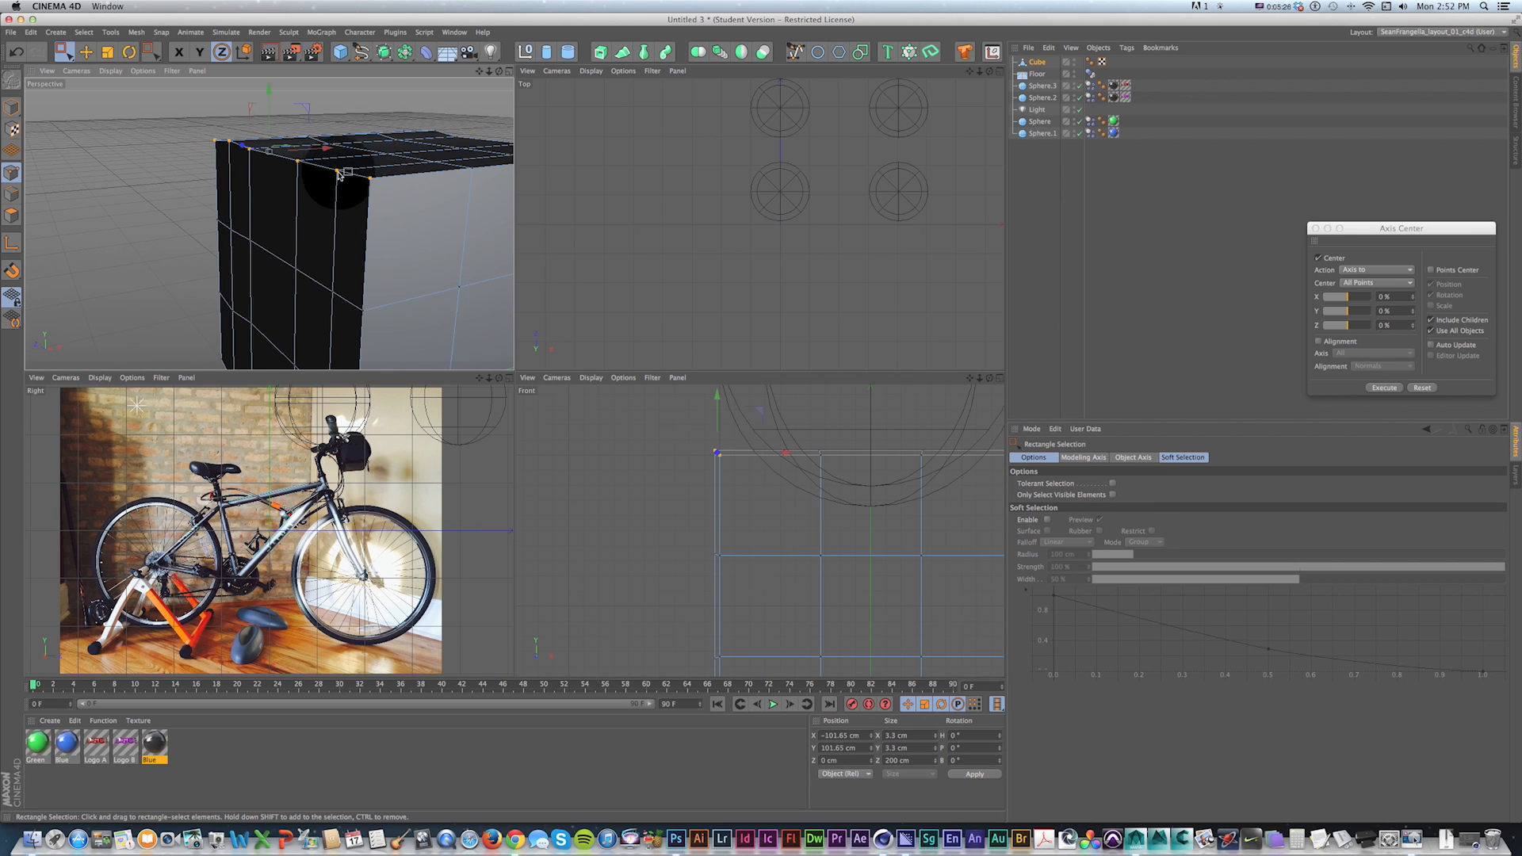
{"action": "scroll", "coordinate": [339, 174], "scroll_direction": "down", "scroll_amount": 3}
{"action": "scroll", "coordinate": [337, 178], "scroll_direction": "down", "scroll_amount": 3}
{"action": "key", "text": "1"}
{"action": "left_click_drag", "start_coordinate": [340, 192], "coordinate": [285, 242]}
Step: Try moving the corner points to about X -123 cm, Y 117 cm and raising an inner row of points to about Y 48 cm, and undo both moves
{"action": "mouse_move", "coordinate": [718, 412]}
{"action": "left_mouse_down"}
{"action": "mouse_move", "coordinate": [720, 388]}
{"action": "mouse_move", "coordinate": [741, 426]}
{"action": "mouse_move", "coordinate": [693, 429]}
{"action": "left_mouse_up"}
{"action": "scroll", "coordinate": [846, 541], "scroll_direction": "up", "scroll_amount": 2}
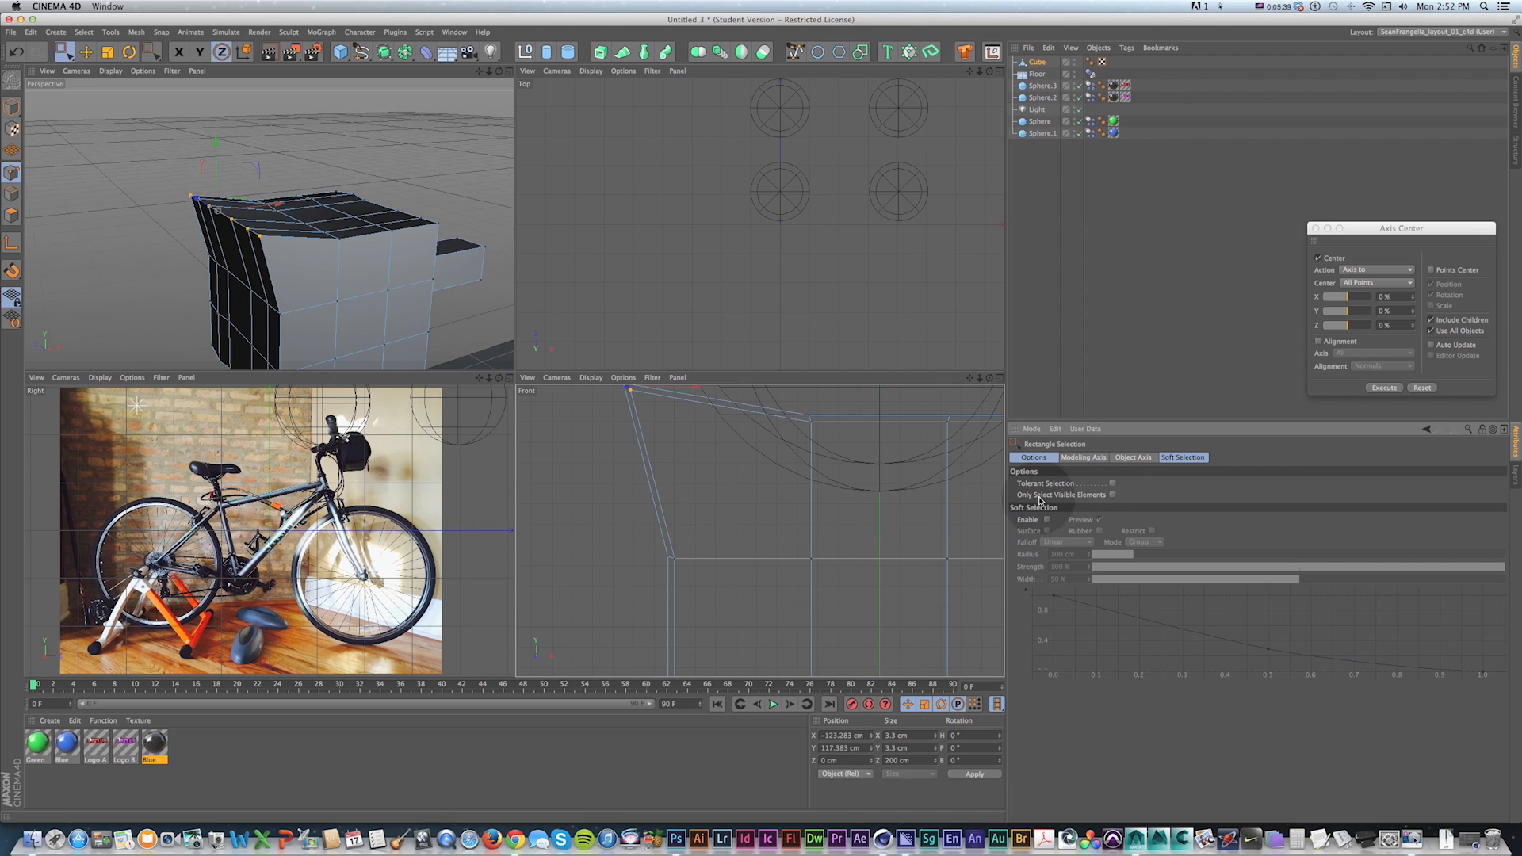
{"action": "left_click_drag", "start_coordinate": [784, 520], "coordinate": [829, 574]}
{"action": "key", "text": "e"}
{"action": "left_click_drag", "start_coordinate": [811, 521], "coordinate": [775, 511]}
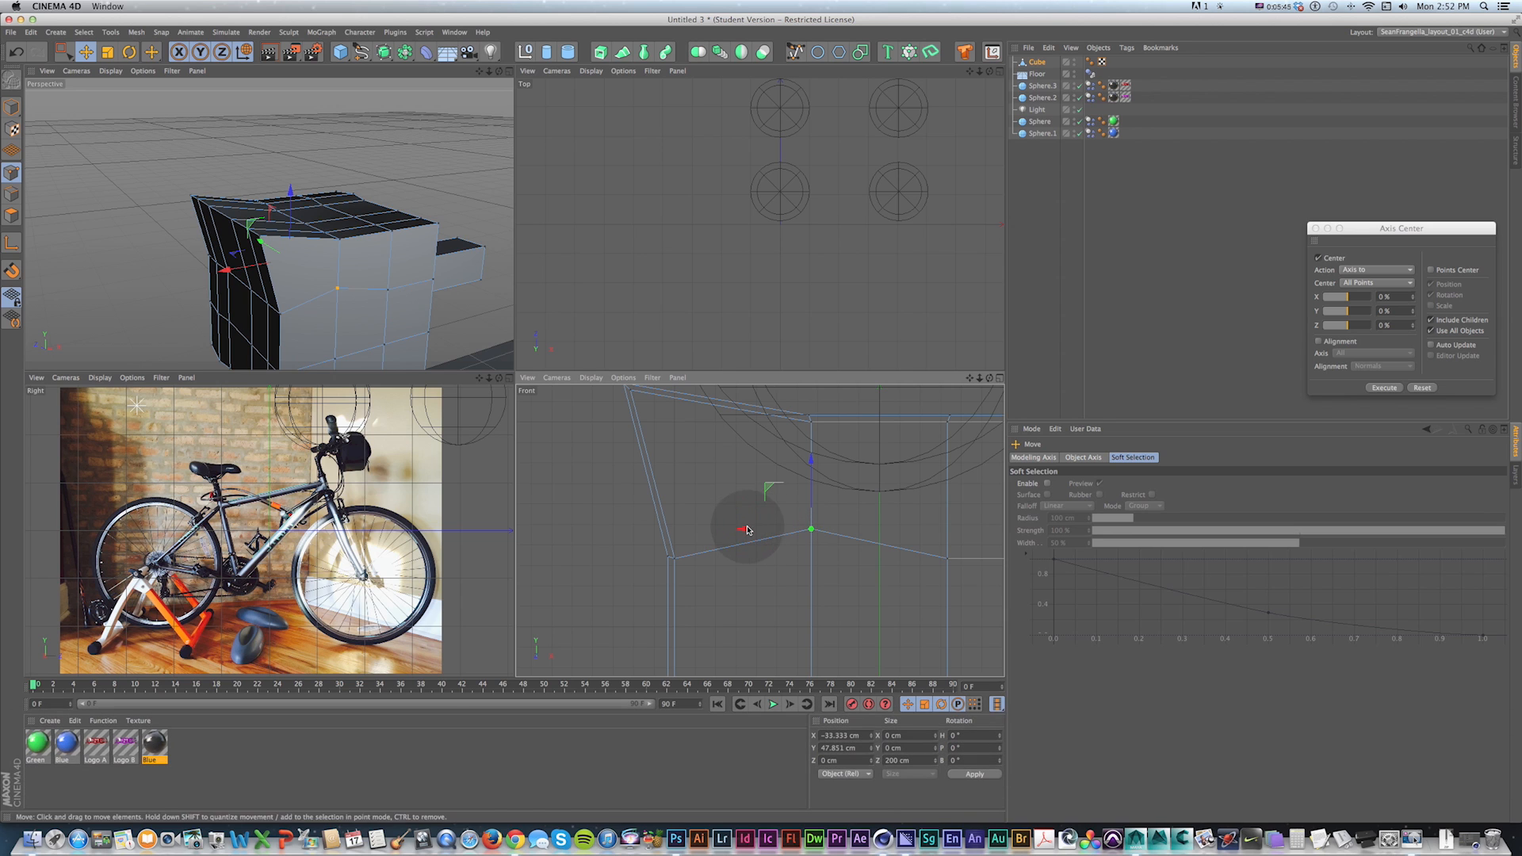
{"action": "key", "text": "super+z"}
{"action": "key", "text": "super+z"}
{"action": "key", "text": "super+z"}
Step: Maximize the perspective view and switch from point editing to model mode, framing the cube together with the spheres and floor
{"action": "left_click", "coordinate": [505, 69]}
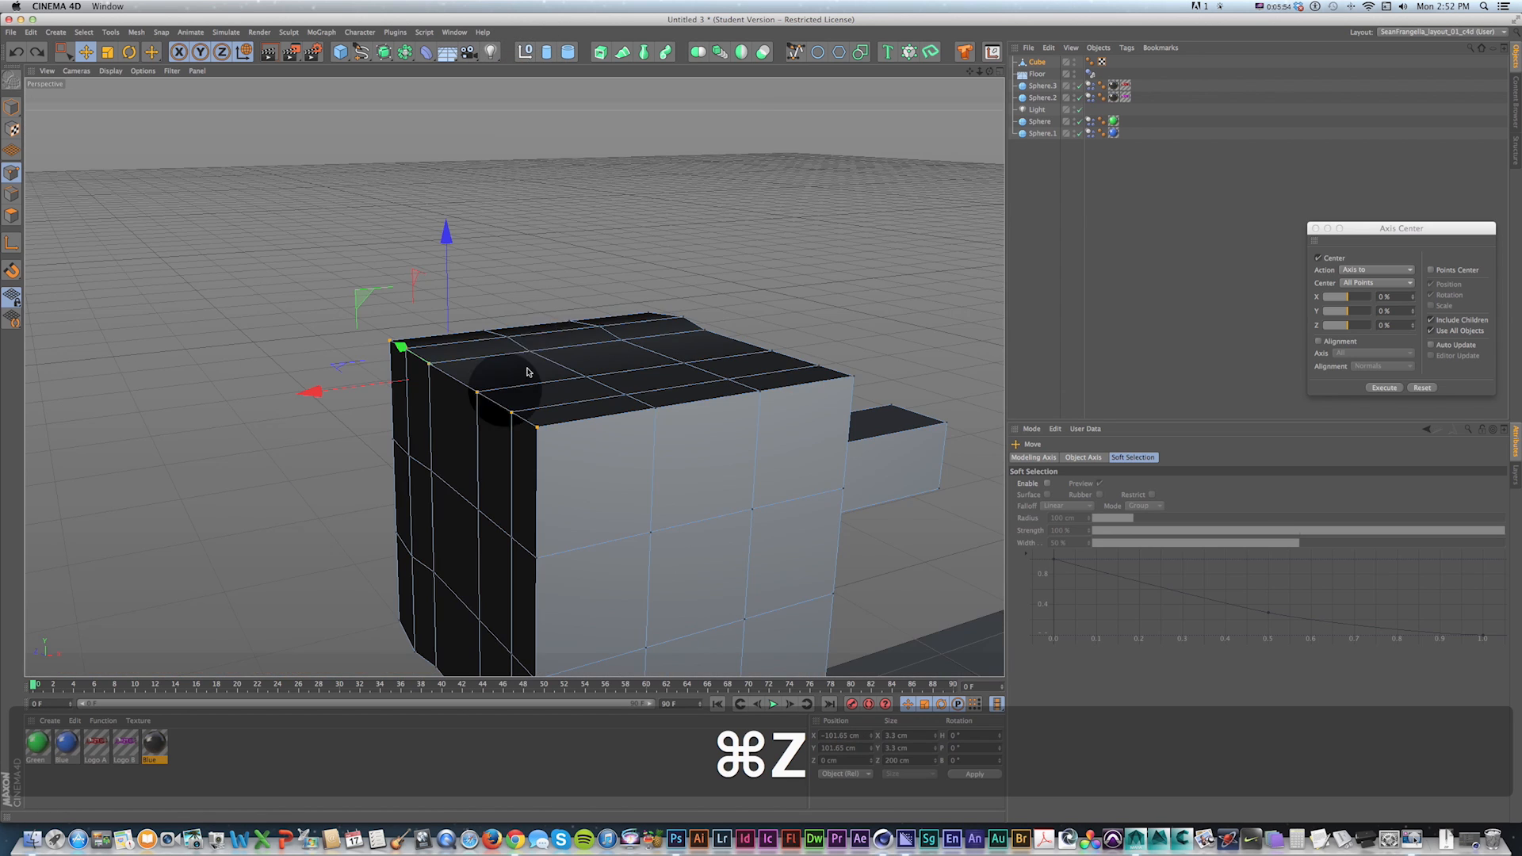
{"action": "key", "text": "e"}
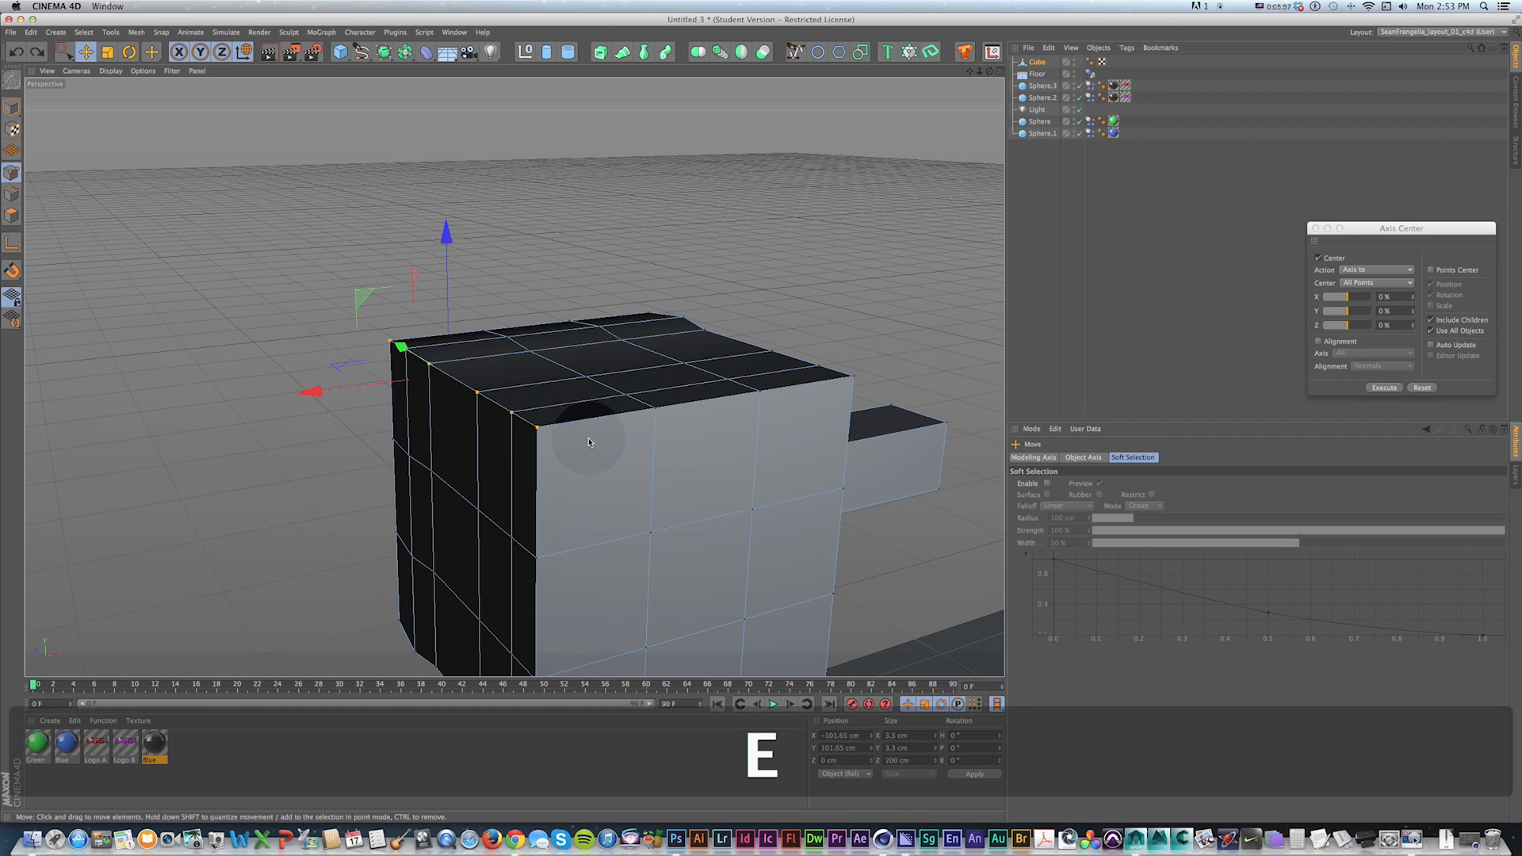
{"action": "key", "text": "v"}
{"action": "mouse_move", "coordinate": [561, 412]}
{"action": "left_click", "coordinate": [597, 300]}
{"action": "scroll", "coordinate": [673, 374], "scroll_direction": "down", "scroll_amount": 5}
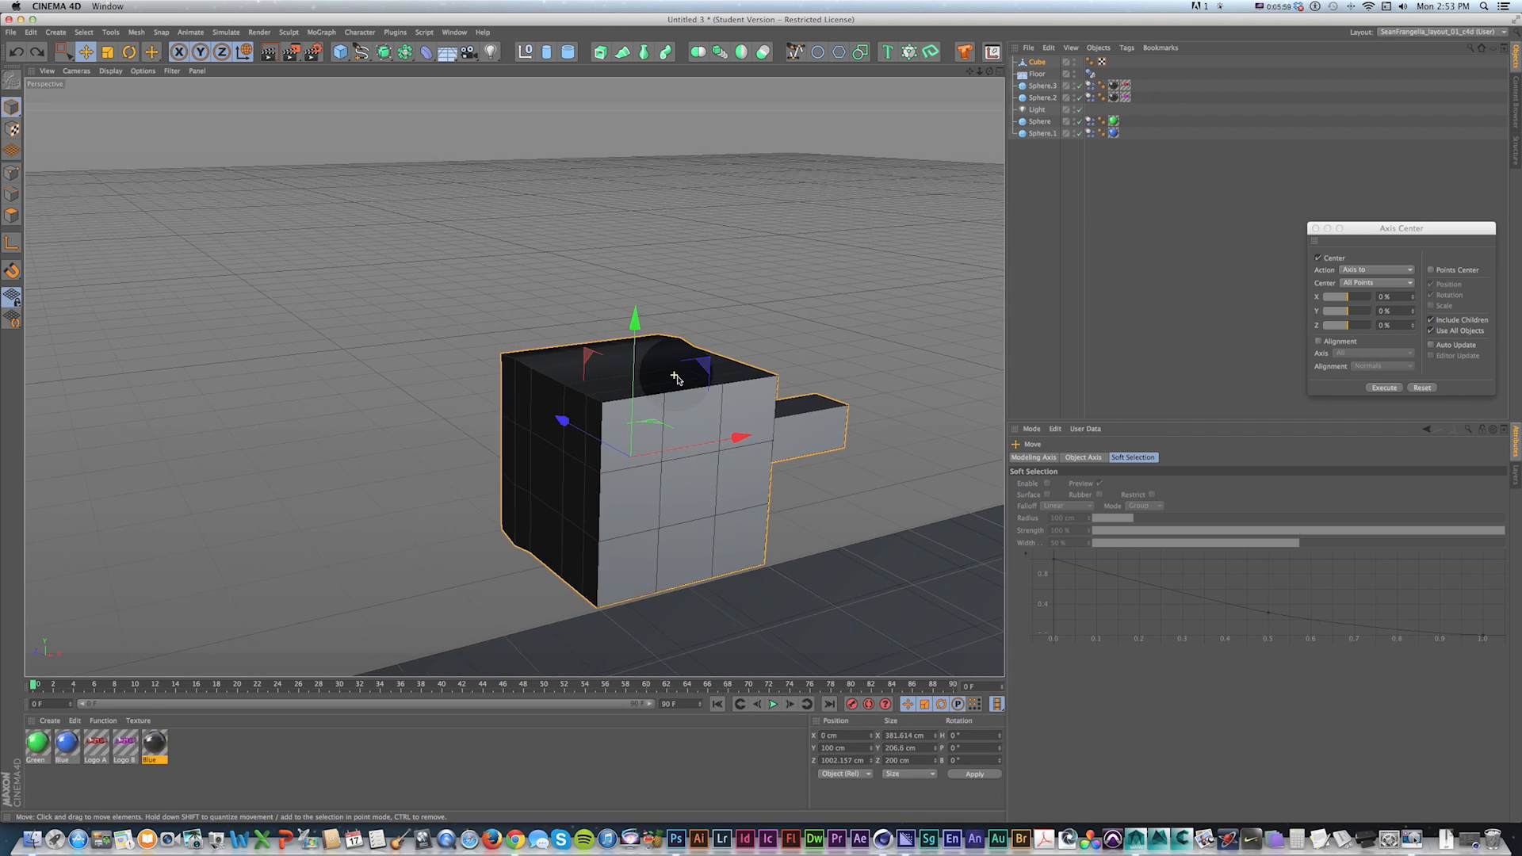
{"action": "scroll", "coordinate": [675, 377], "scroll_direction": "down", "scroll_amount": 2}
{"action": "left_click_drag", "start_coordinate": [675, 376], "coordinate": [244, 343], "text": "alt"}
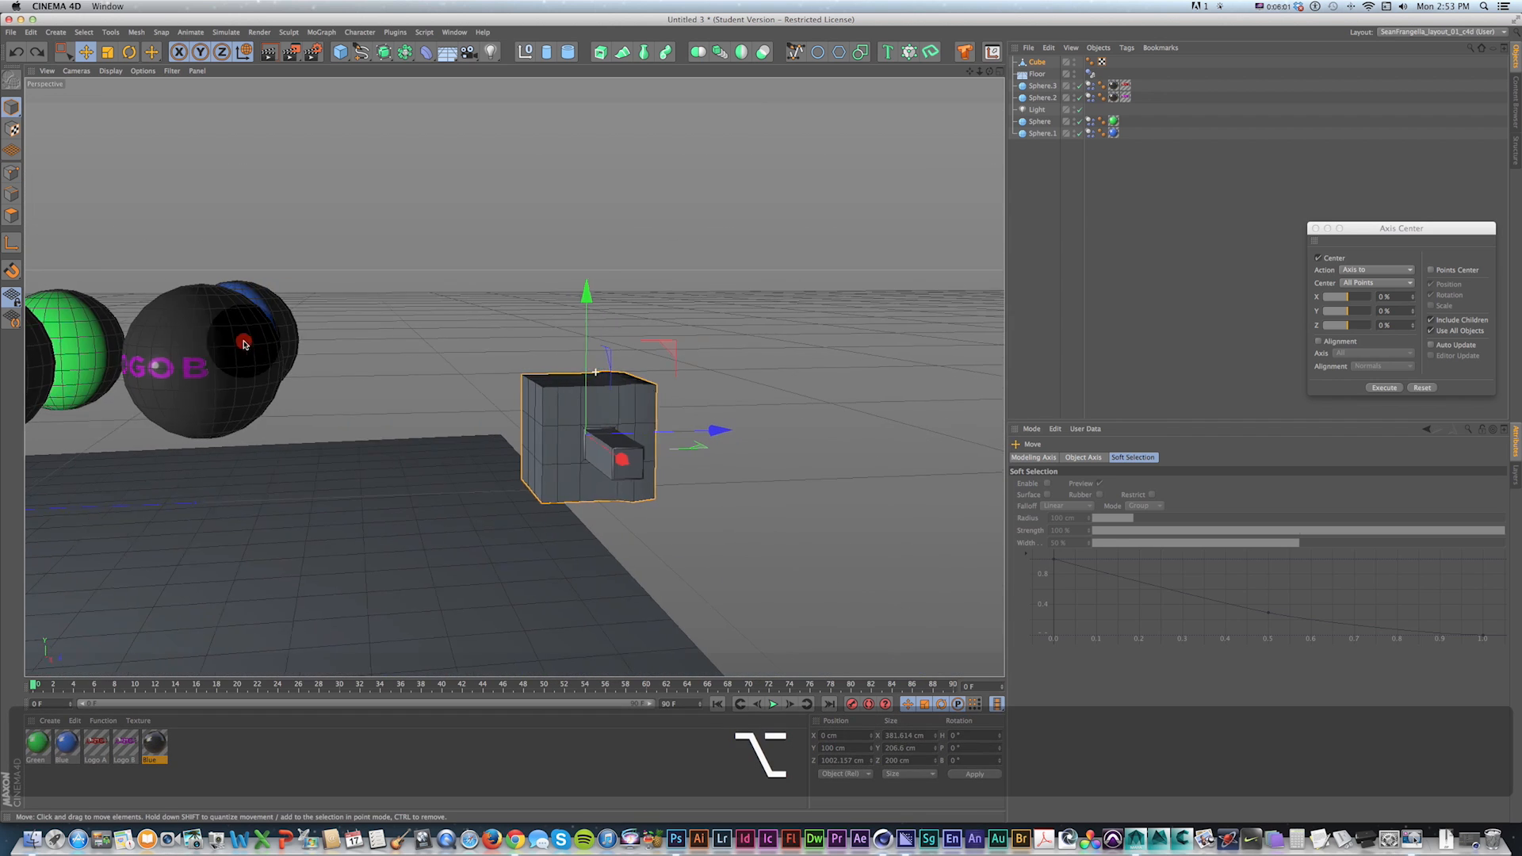
{"action": "left_click_drag", "start_coordinate": [580, 402], "coordinate": [711, 384]}
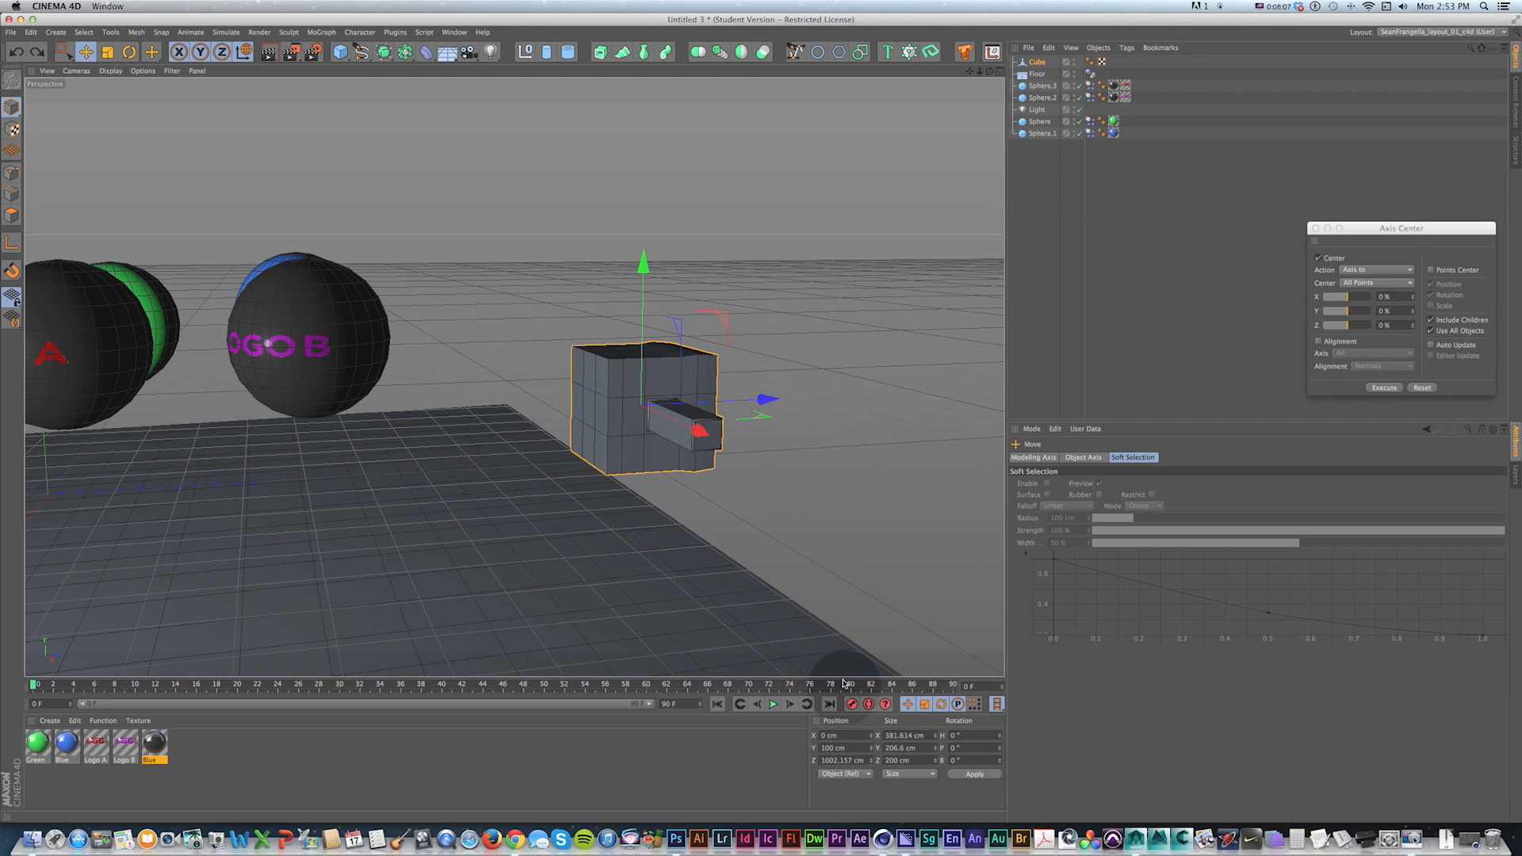
{"action": "left_click", "coordinate": [448, 31]}
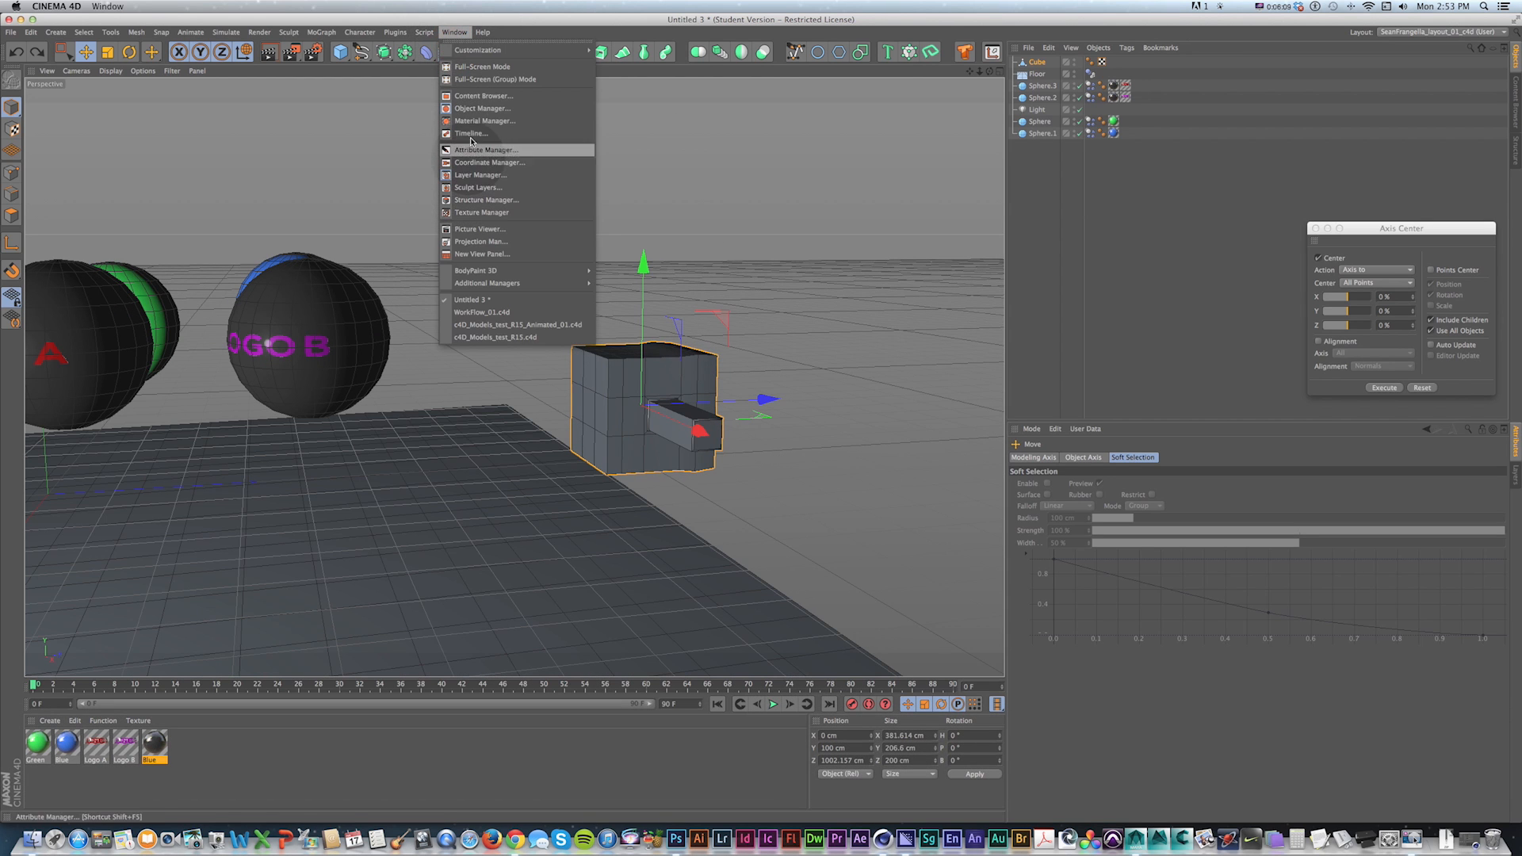
{"action": "left_click", "coordinate": [455, 31]}
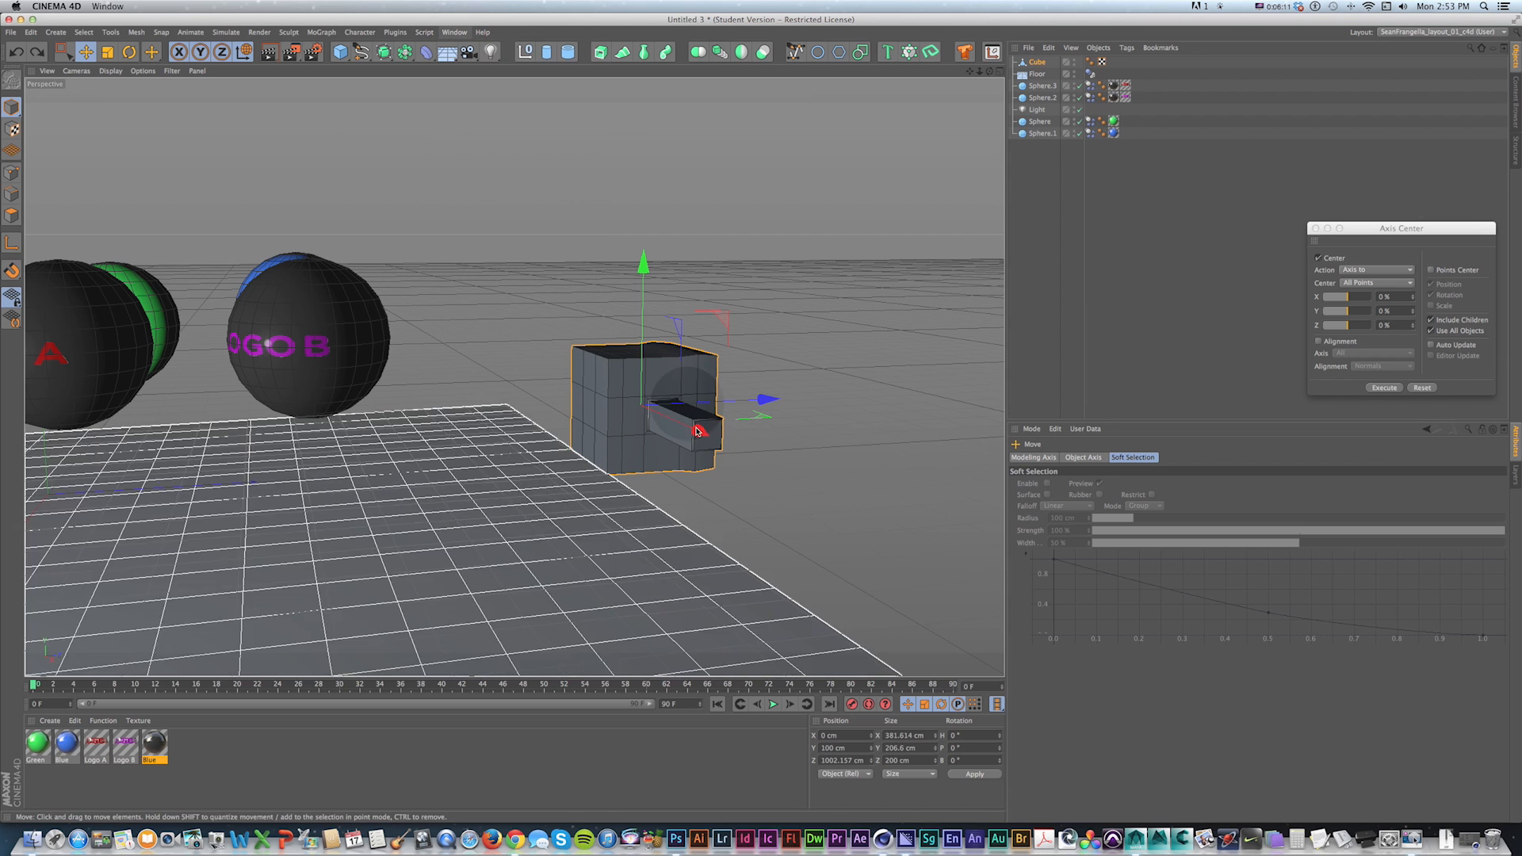
Step: Rewind to the first frame and play the spheres' rigid body simulation, stopping at frame 58
{"action": "key", "text": "shift+f"}
{"action": "key", "text": "1"}
{"action": "left_click_drag", "start_coordinate": [480, 501], "coordinate": [680, 499]}
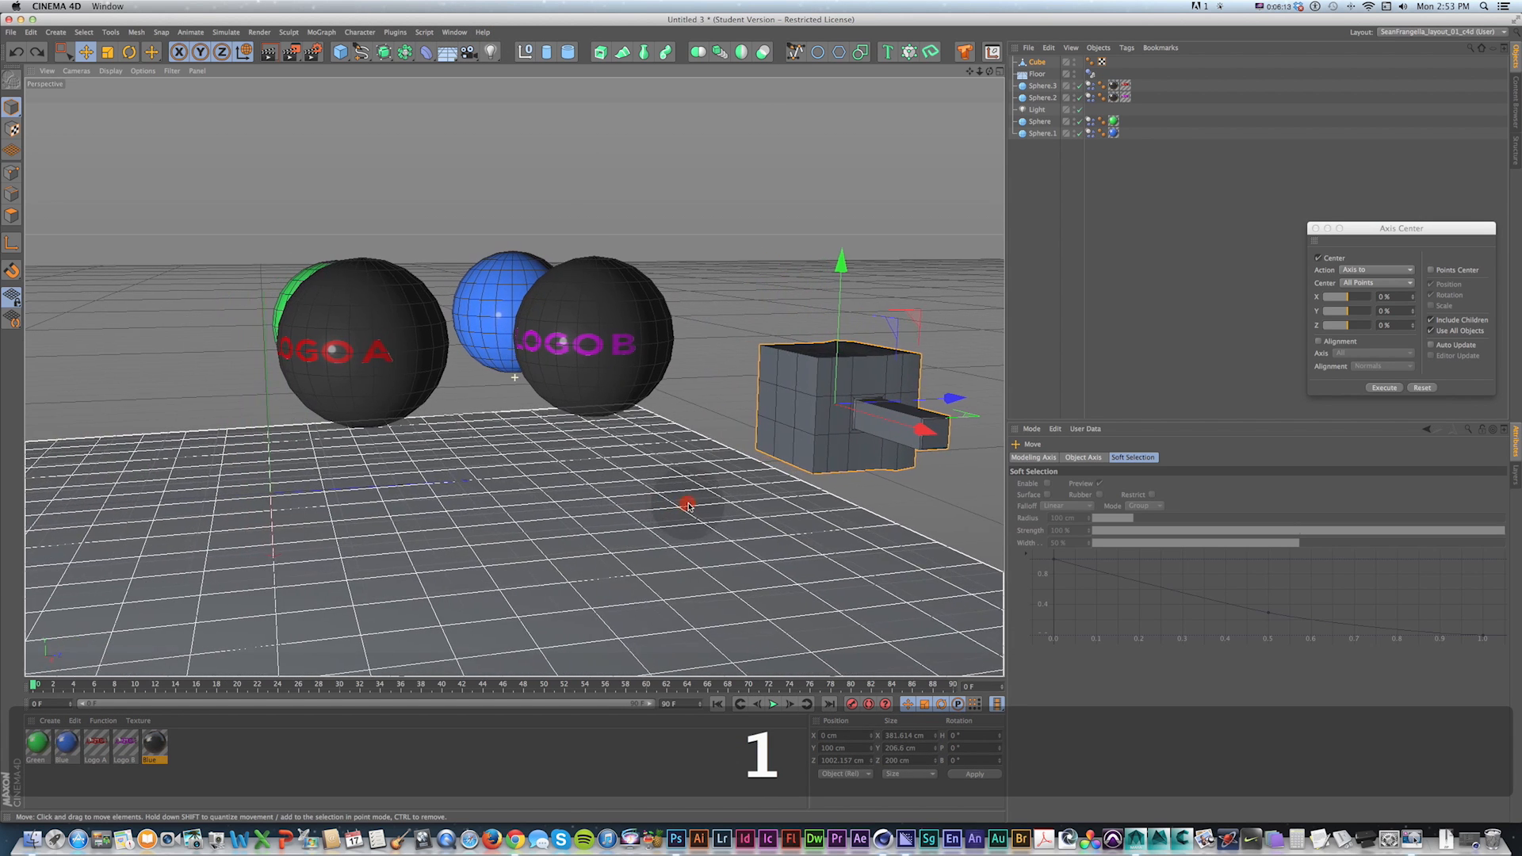
{"action": "left_click", "coordinate": [775, 705]}
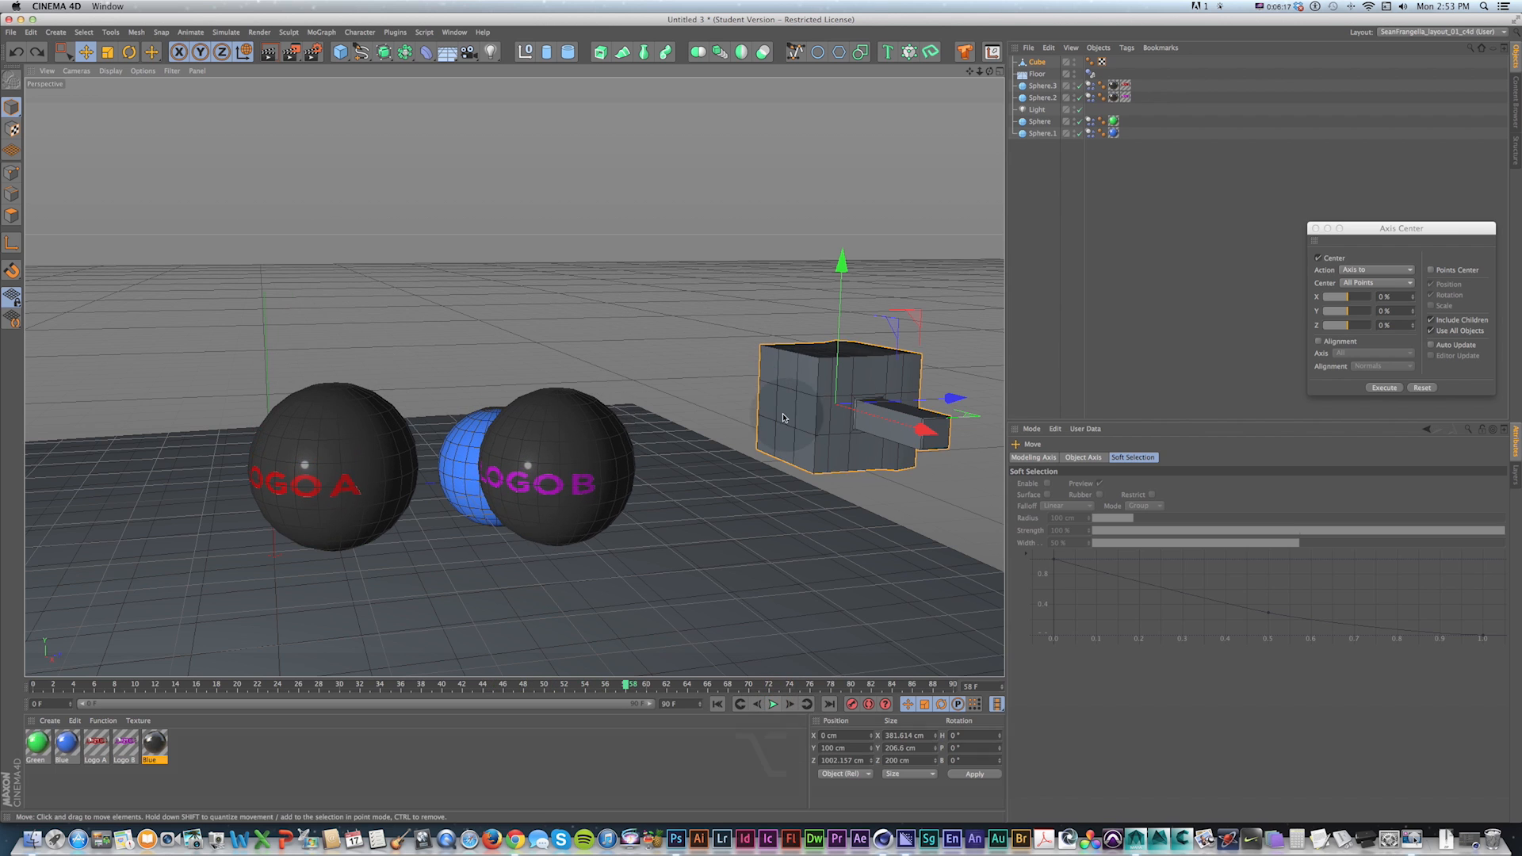
Step: Scale the whole cube object up uniformly to about 506 × 274 × 265 cm and return to the Move tool
{"action": "left_click_drag", "start_coordinate": [789, 417], "coordinate": [774, 415], "text": "alt"}
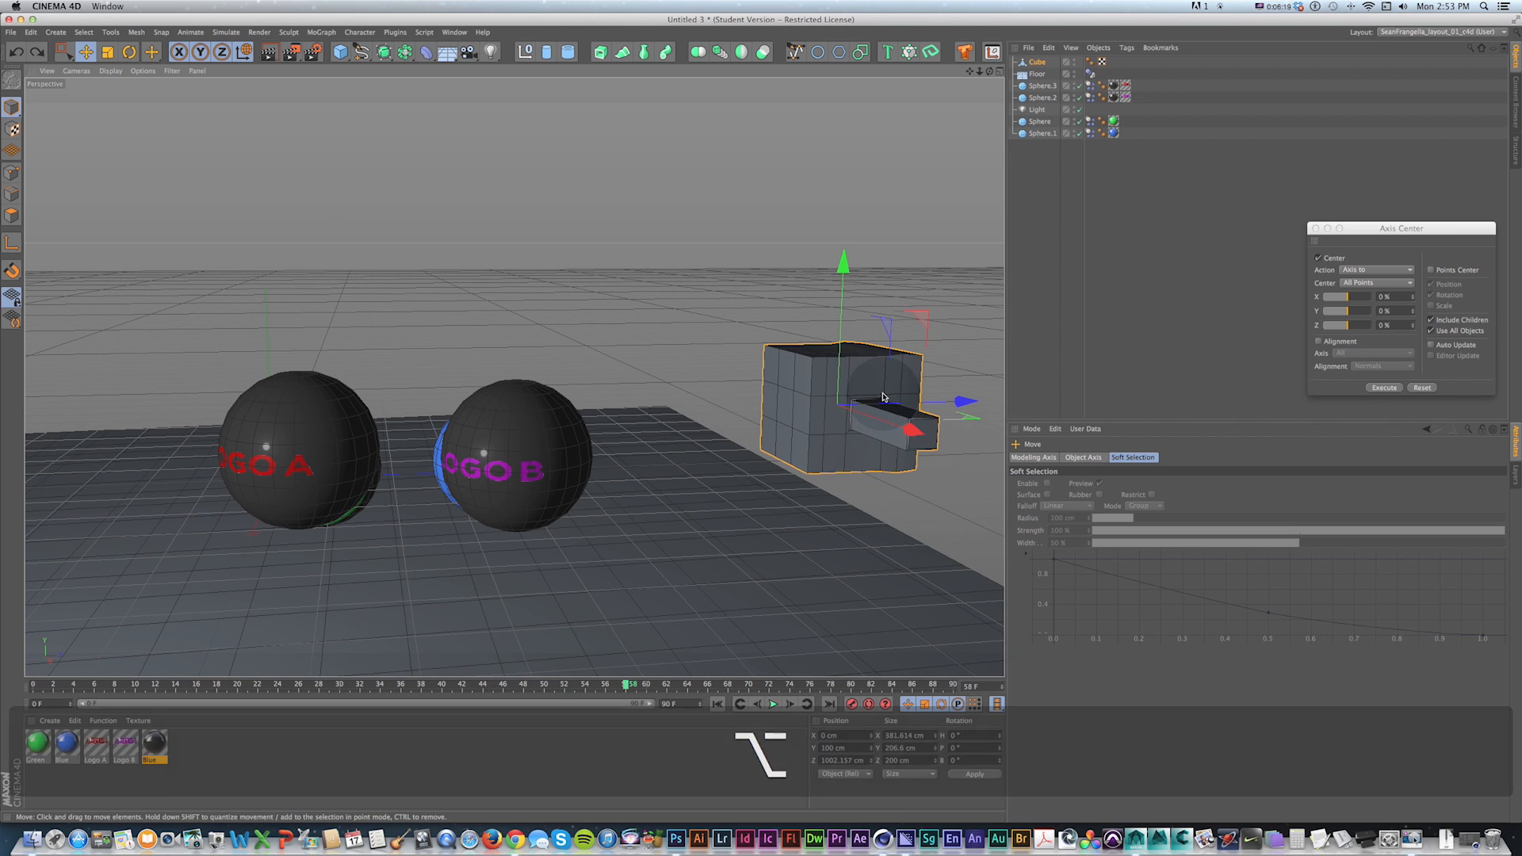
{"action": "key", "text": "t"}
{"action": "left_click_drag", "start_coordinate": [866, 375], "coordinate": [1004, 291]}
{"action": "key", "text": "e"}
{"action": "key", "text": "r"}
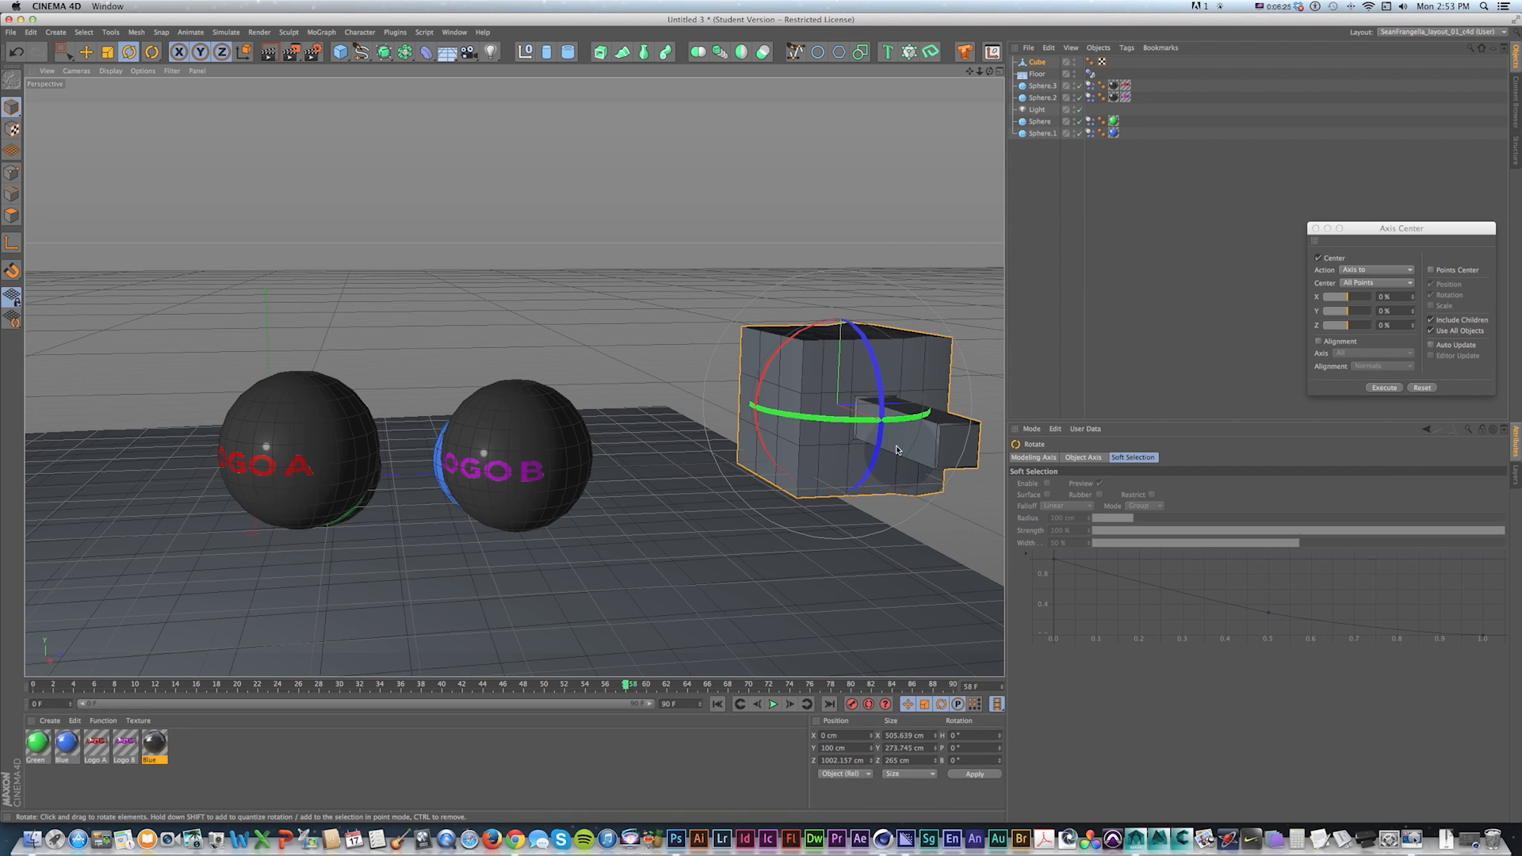
{"action": "key", "text": "e"}
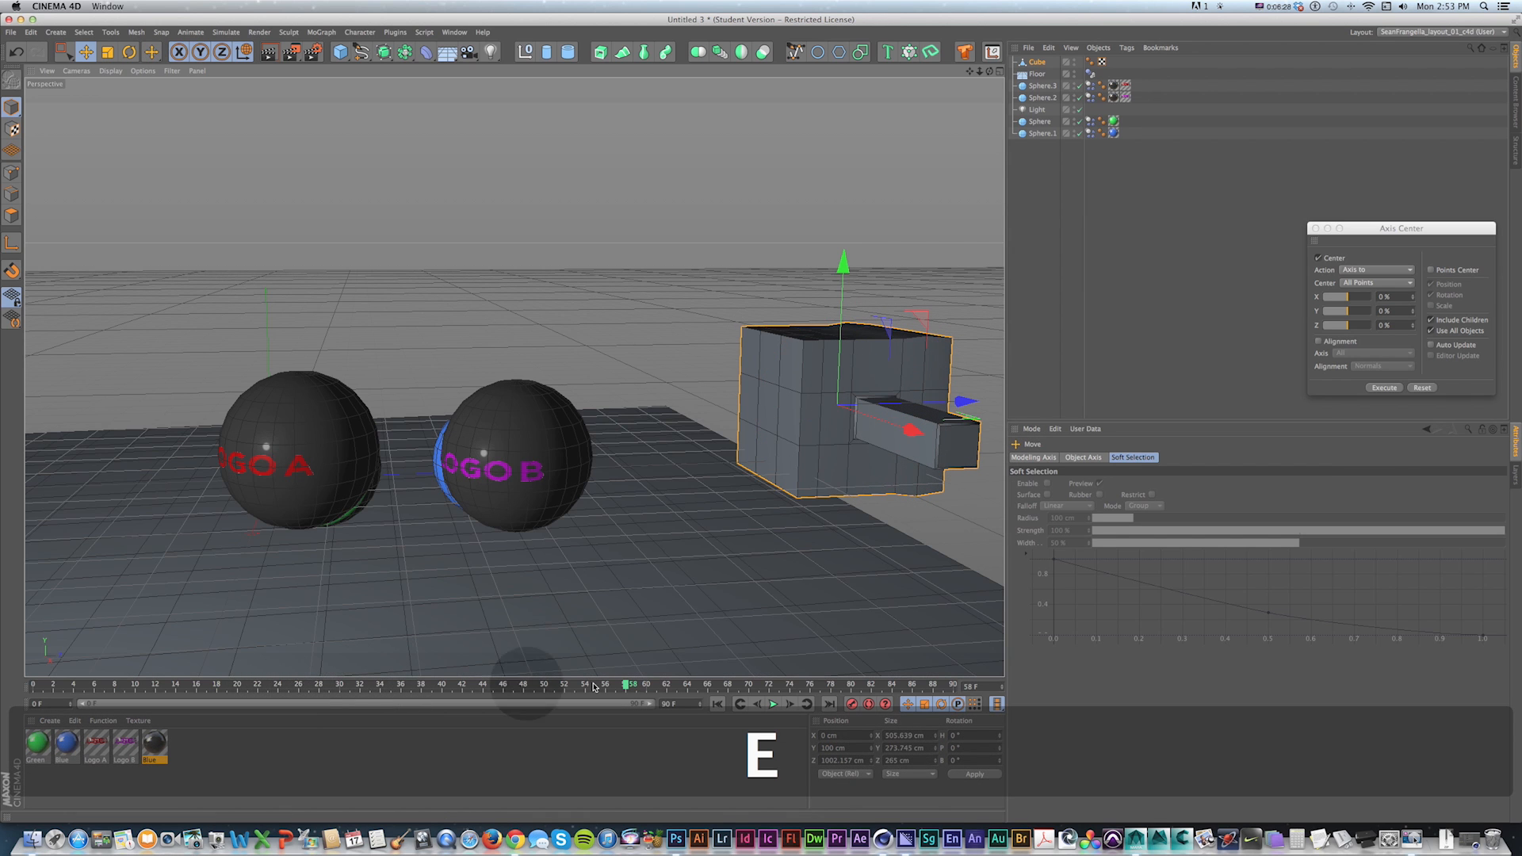
Step: Rewind to the first frame and set a keyframe on the cube's heading rotation at 0°
{"action": "key", "text": "shift+f"}
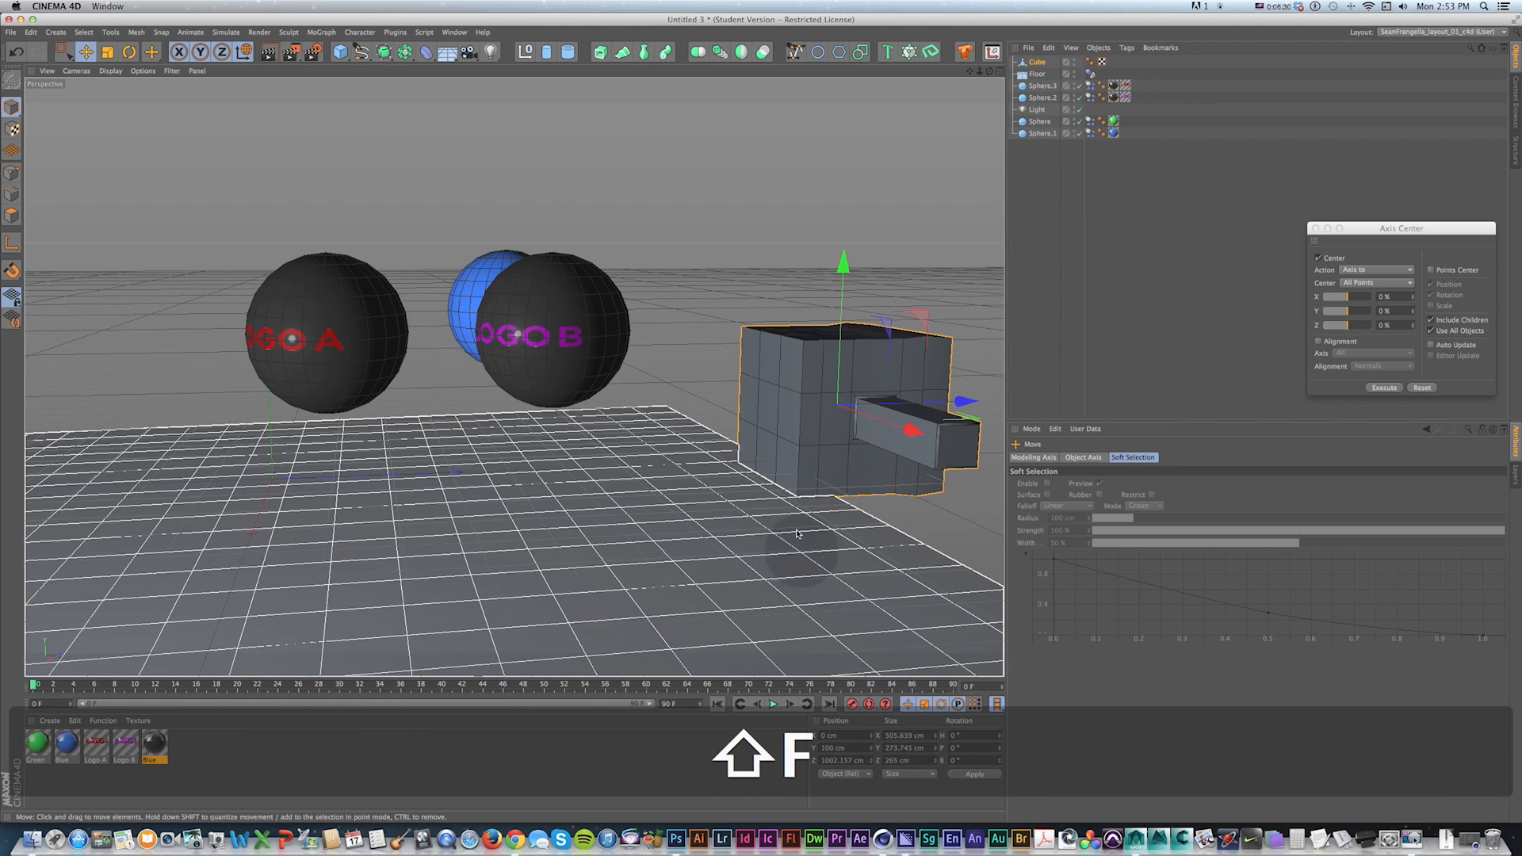
{"action": "left_click", "coordinate": [1037, 61]}
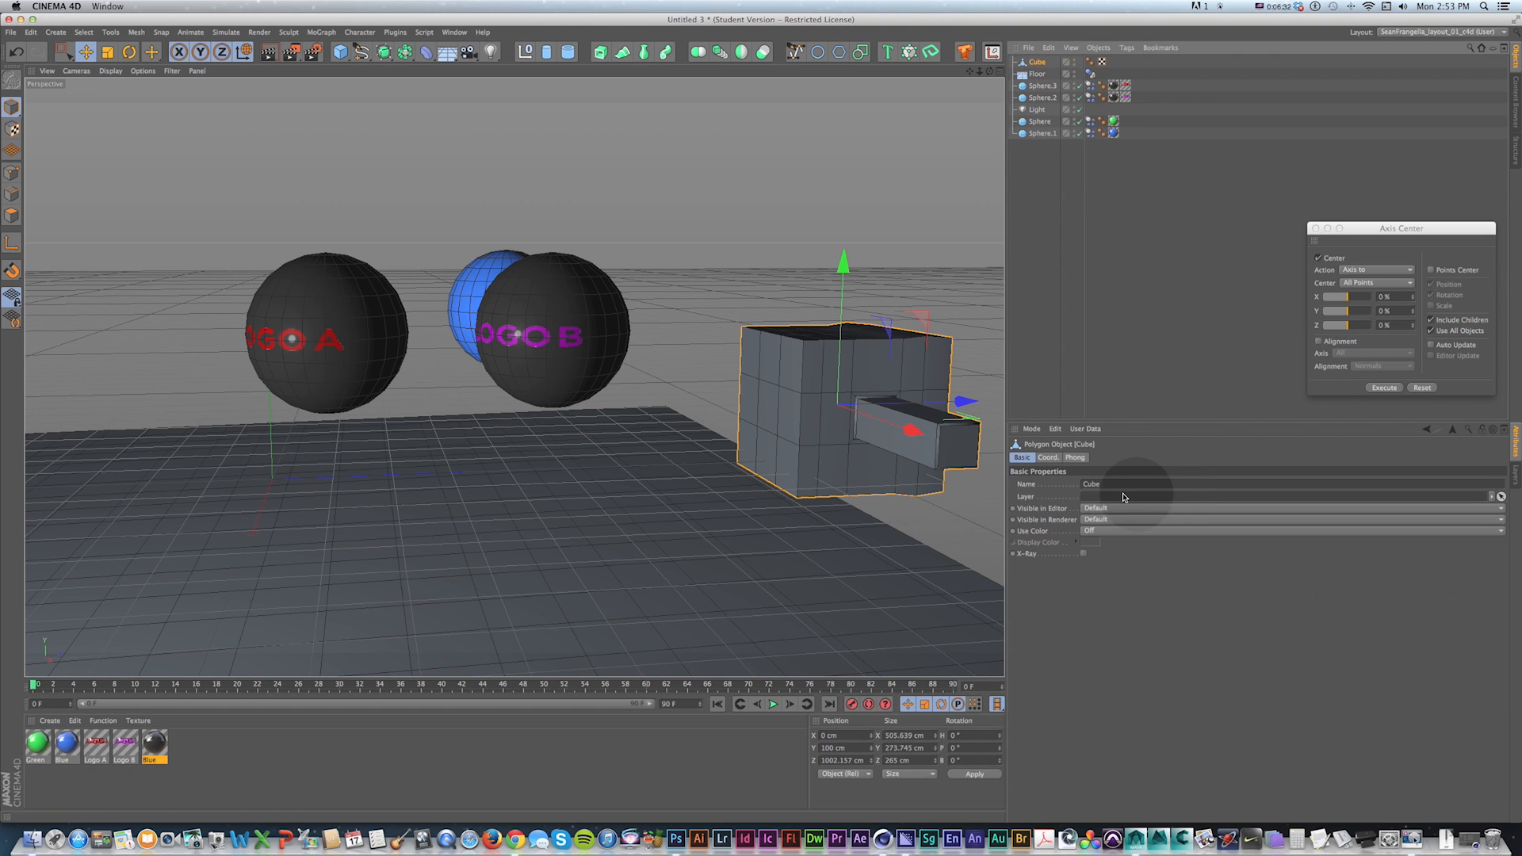
{"action": "left_click", "coordinate": [1047, 457]}
{"action": "key", "text": "super"}
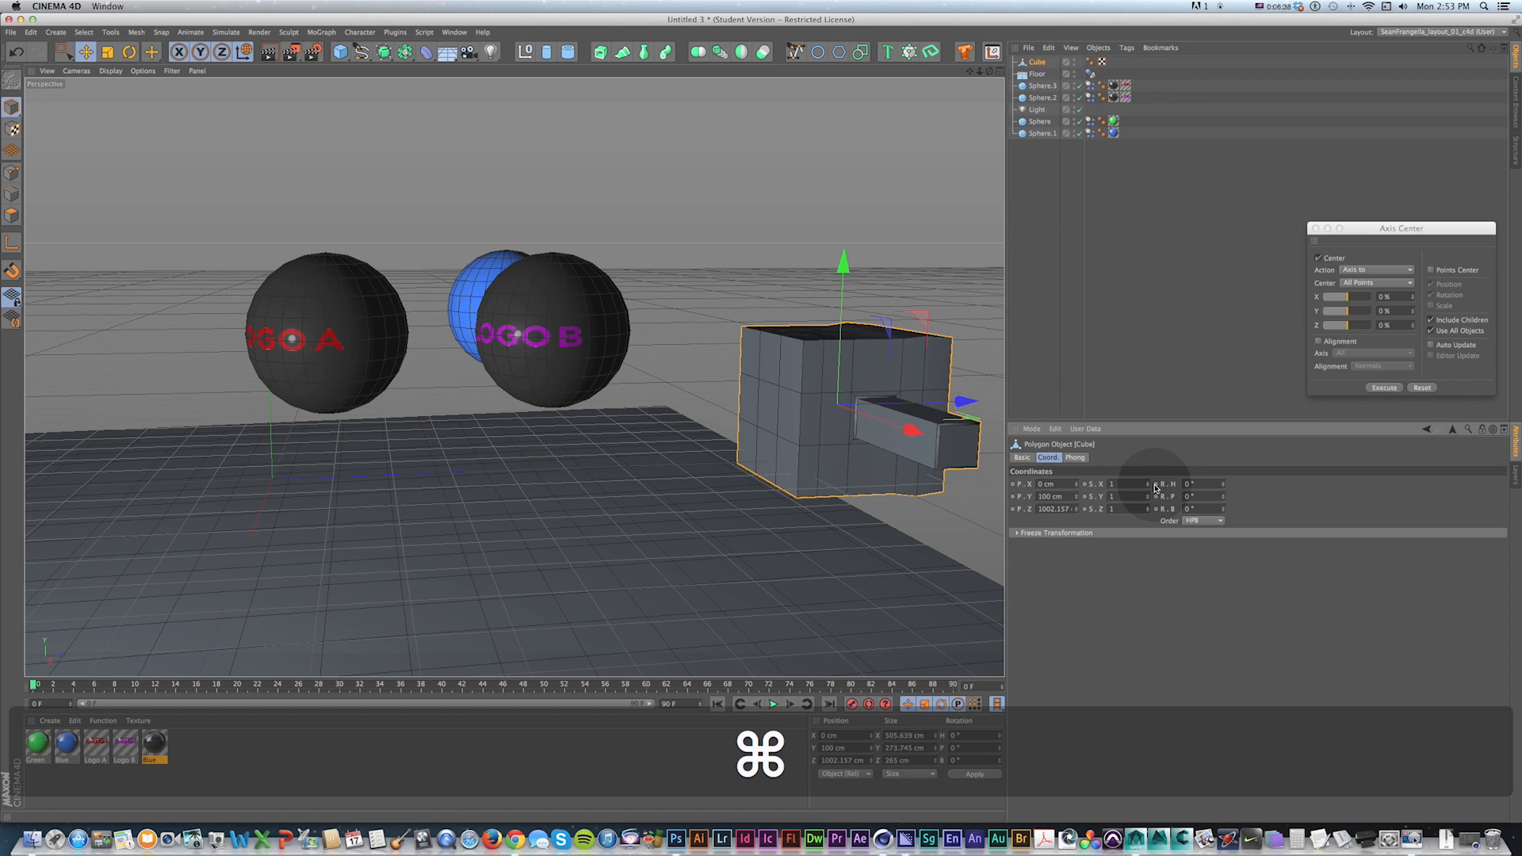
Step: At frame 30, rotate the cube to a heading of about -79.6° and keyframe that rotation
{"action": "left_click", "coordinate": [339, 688]}
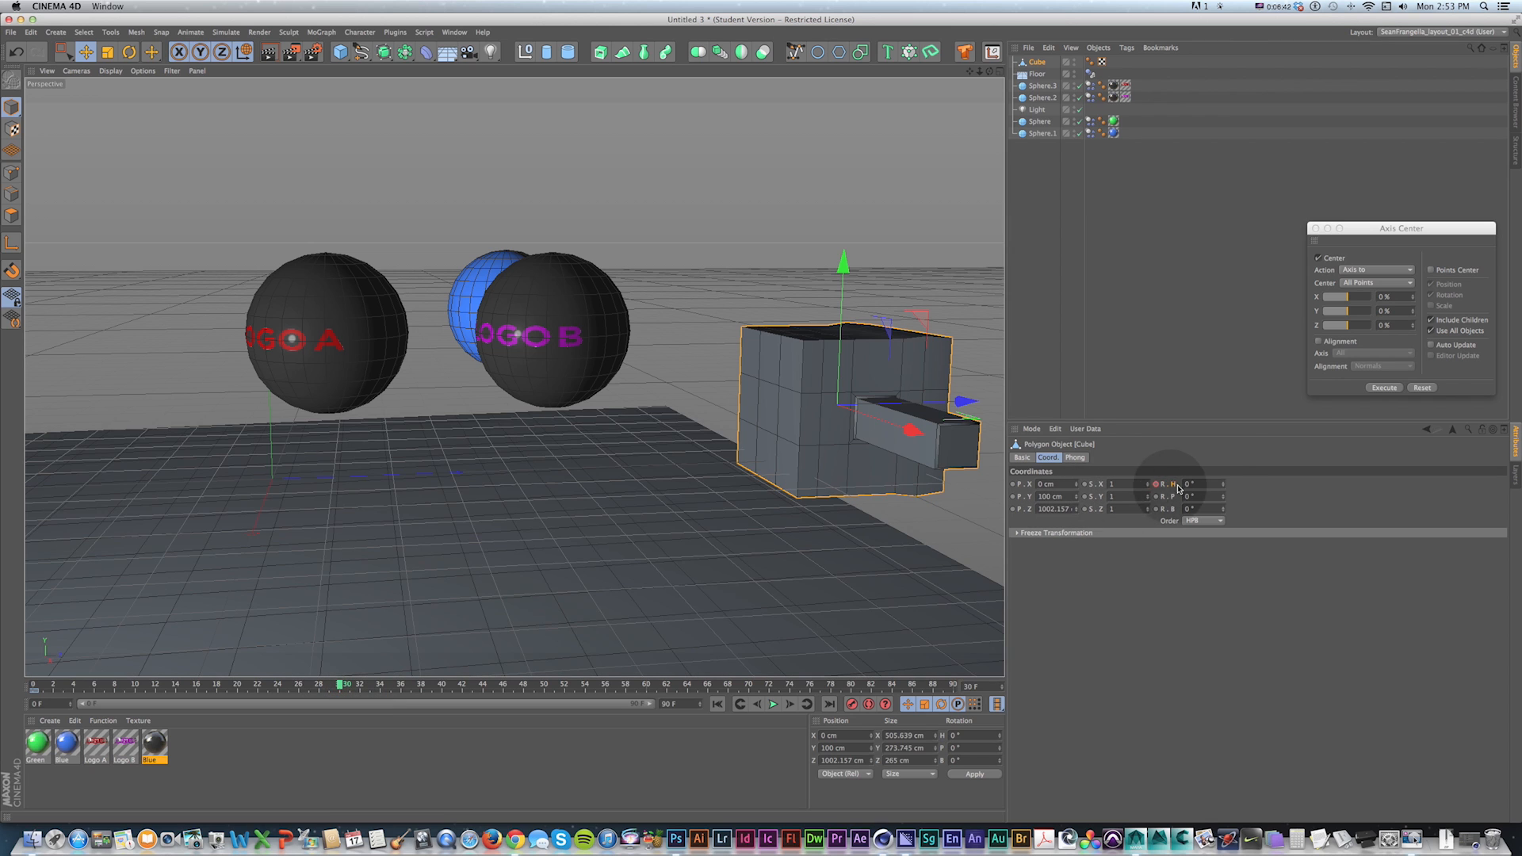
{"action": "left_click", "coordinate": [1181, 483]}
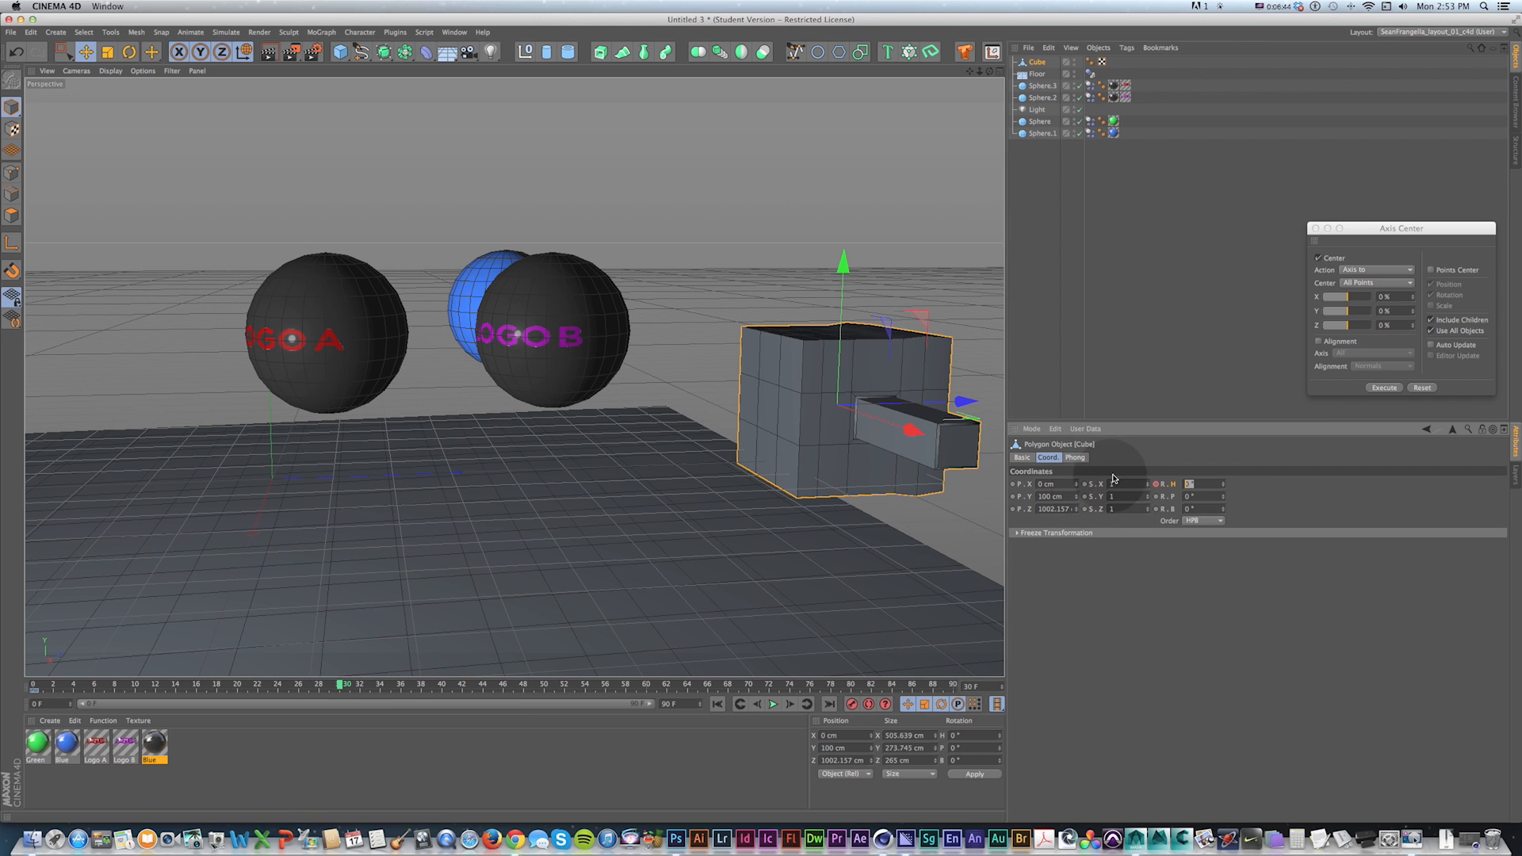
{"action": "key", "text": "r"}
{"action": "left_click_drag", "start_coordinate": [875, 413], "coordinate": [1115, 520]}
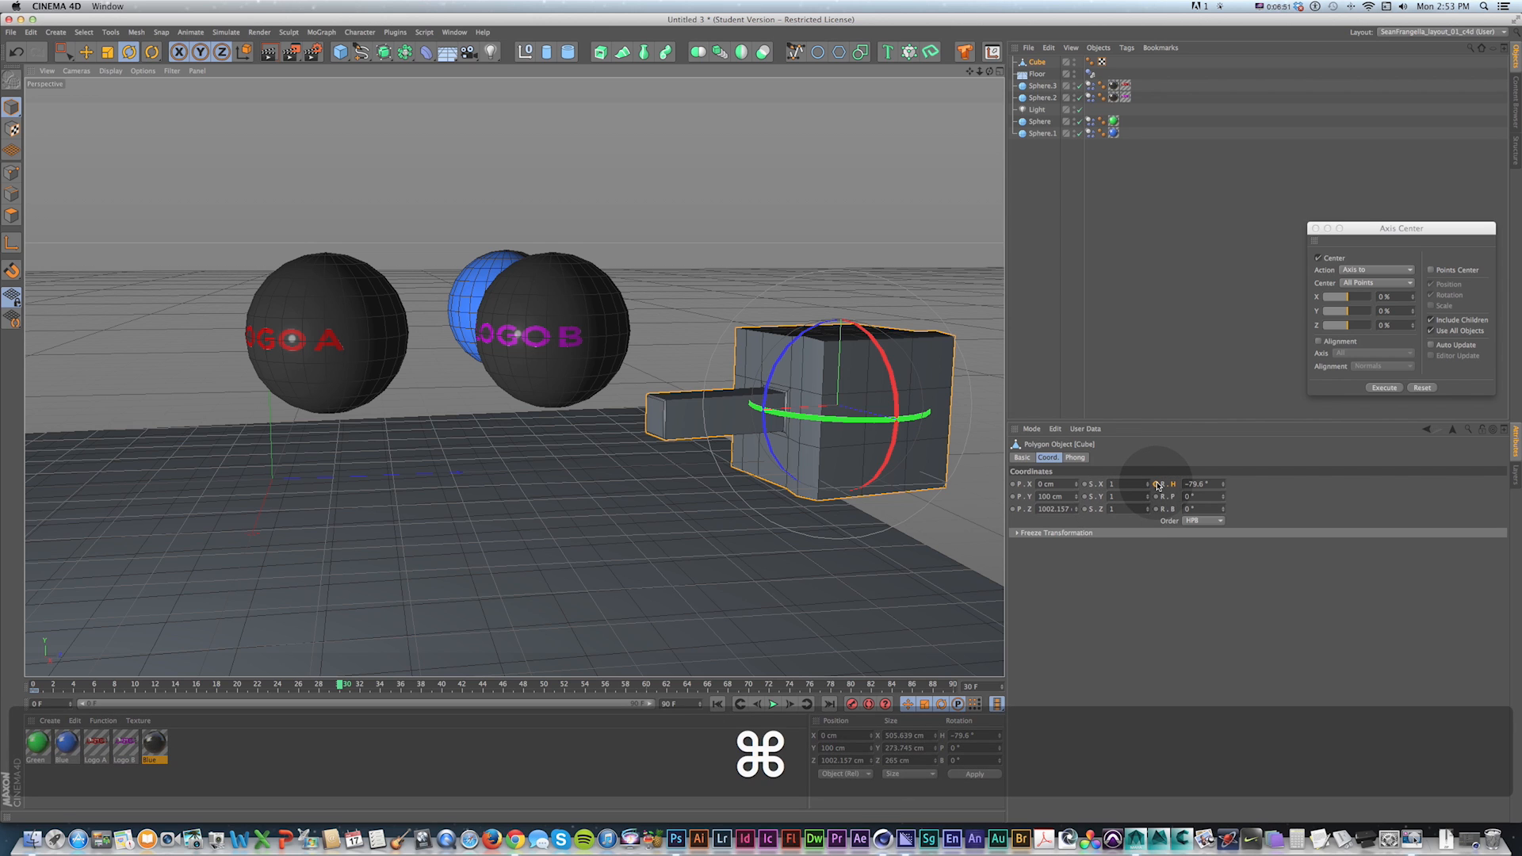
{"action": "left_click", "coordinate": [1158, 485], "text": "super"}
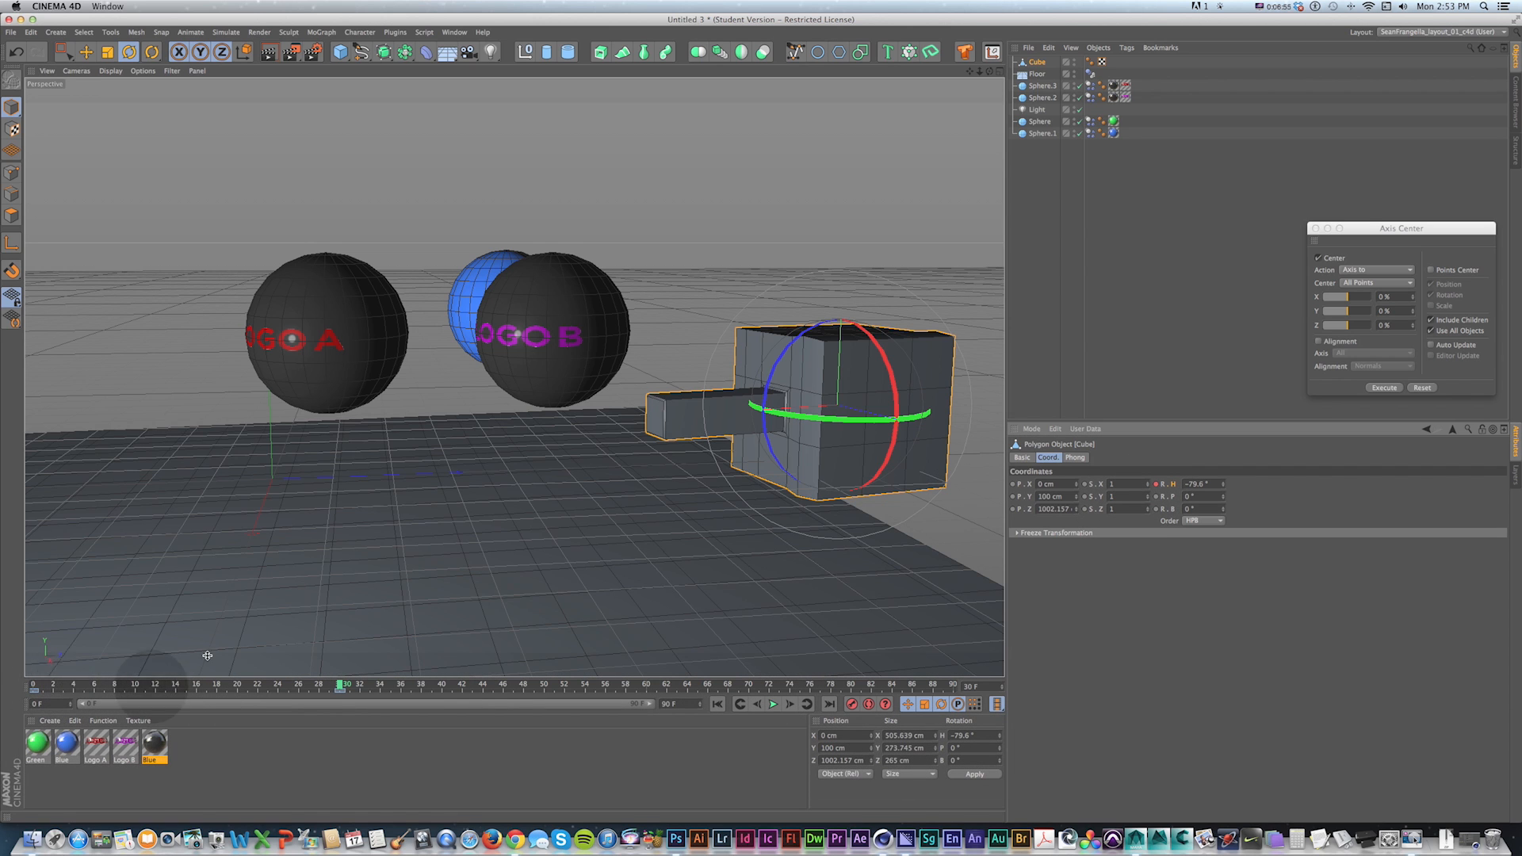
Step: Open the Timeline window to inspect the cube's rotation keys, and close it again
{"action": "left_click", "coordinate": [452, 33]}
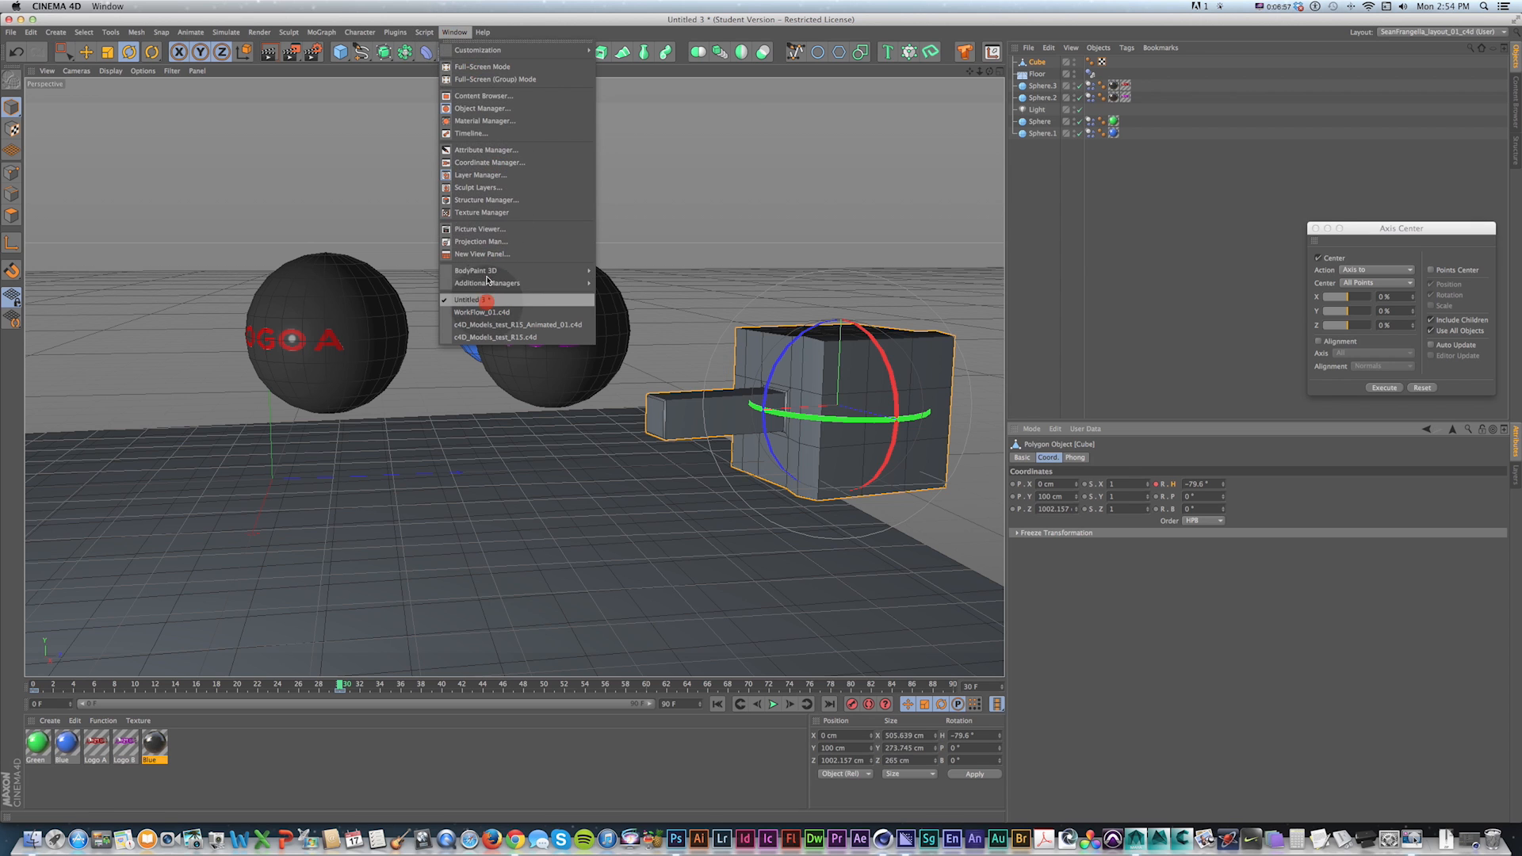
{"action": "left_click", "coordinate": [465, 134]}
{"action": "left_click_drag", "start_coordinate": [475, 173], "coordinate": [996, 179]}
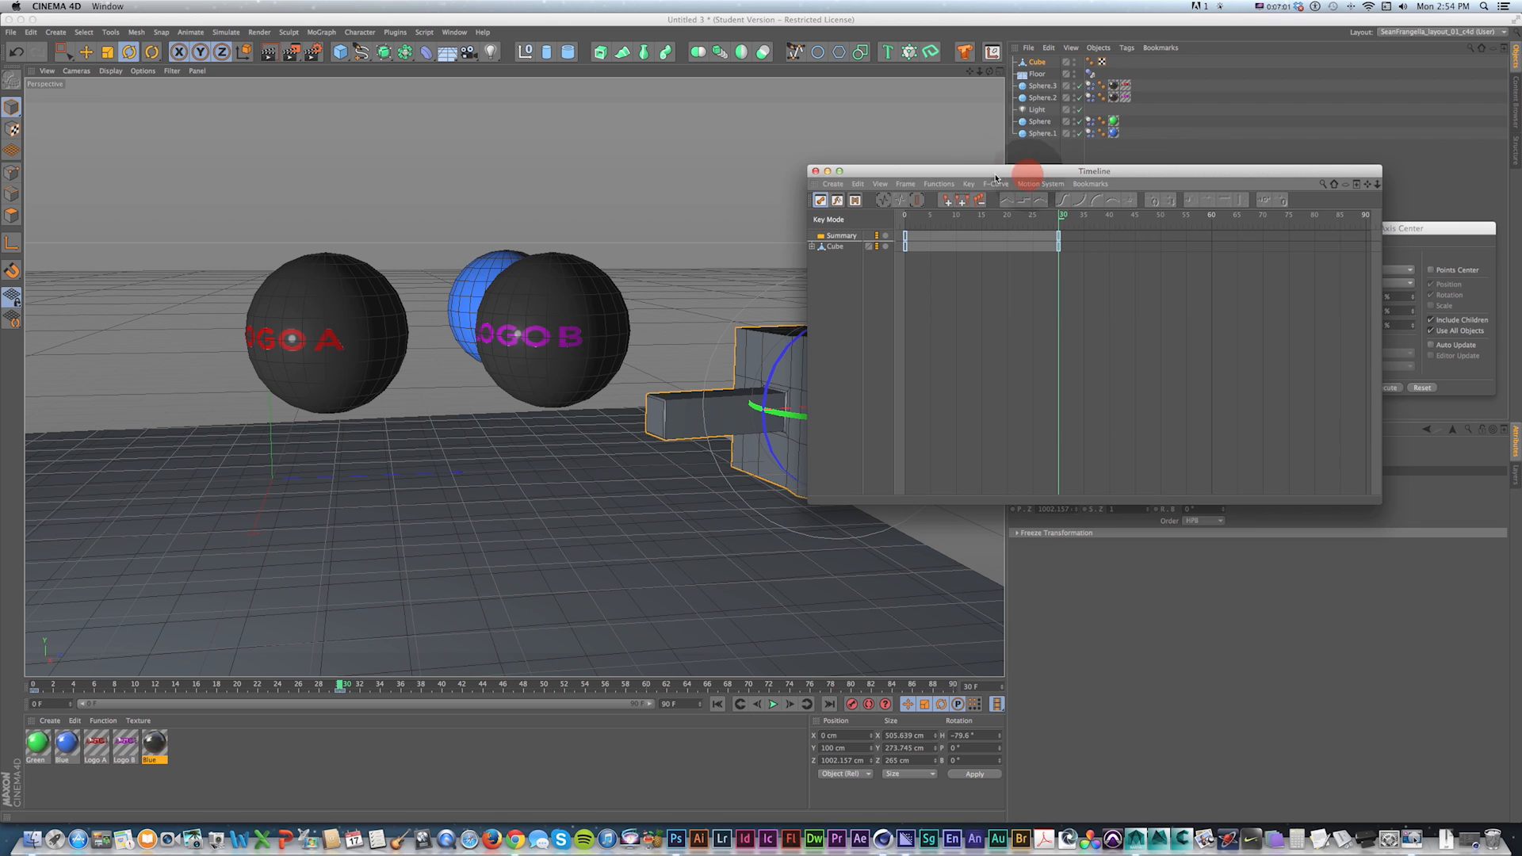
{"action": "left_click", "coordinate": [815, 171]}
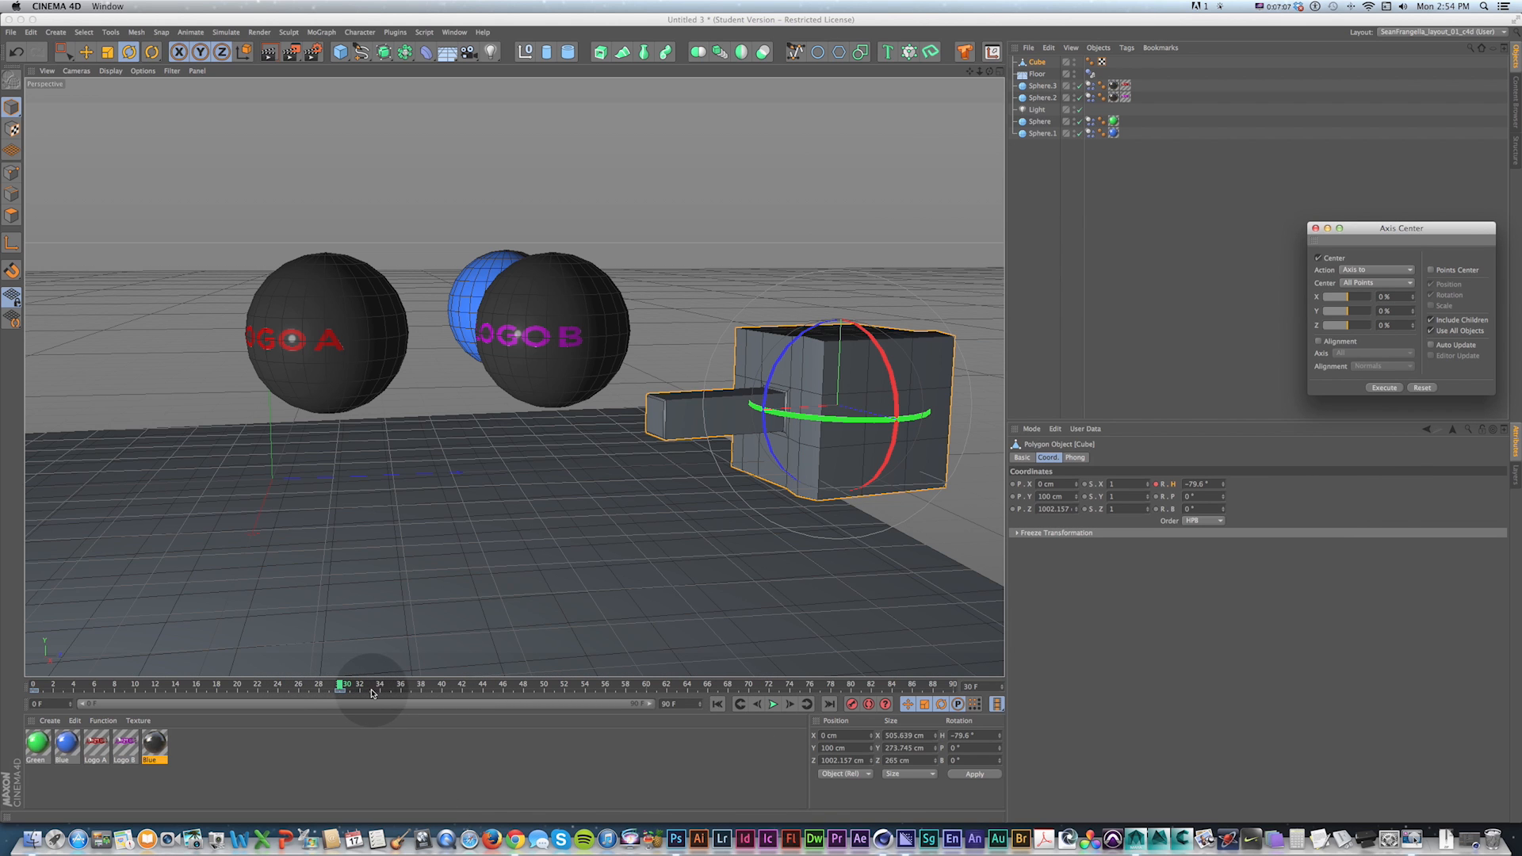
Step: Try shifting both of the cube's rotation keys together to start at about frame 16, and undo the move
{"action": "left_click", "coordinate": [371, 692]}
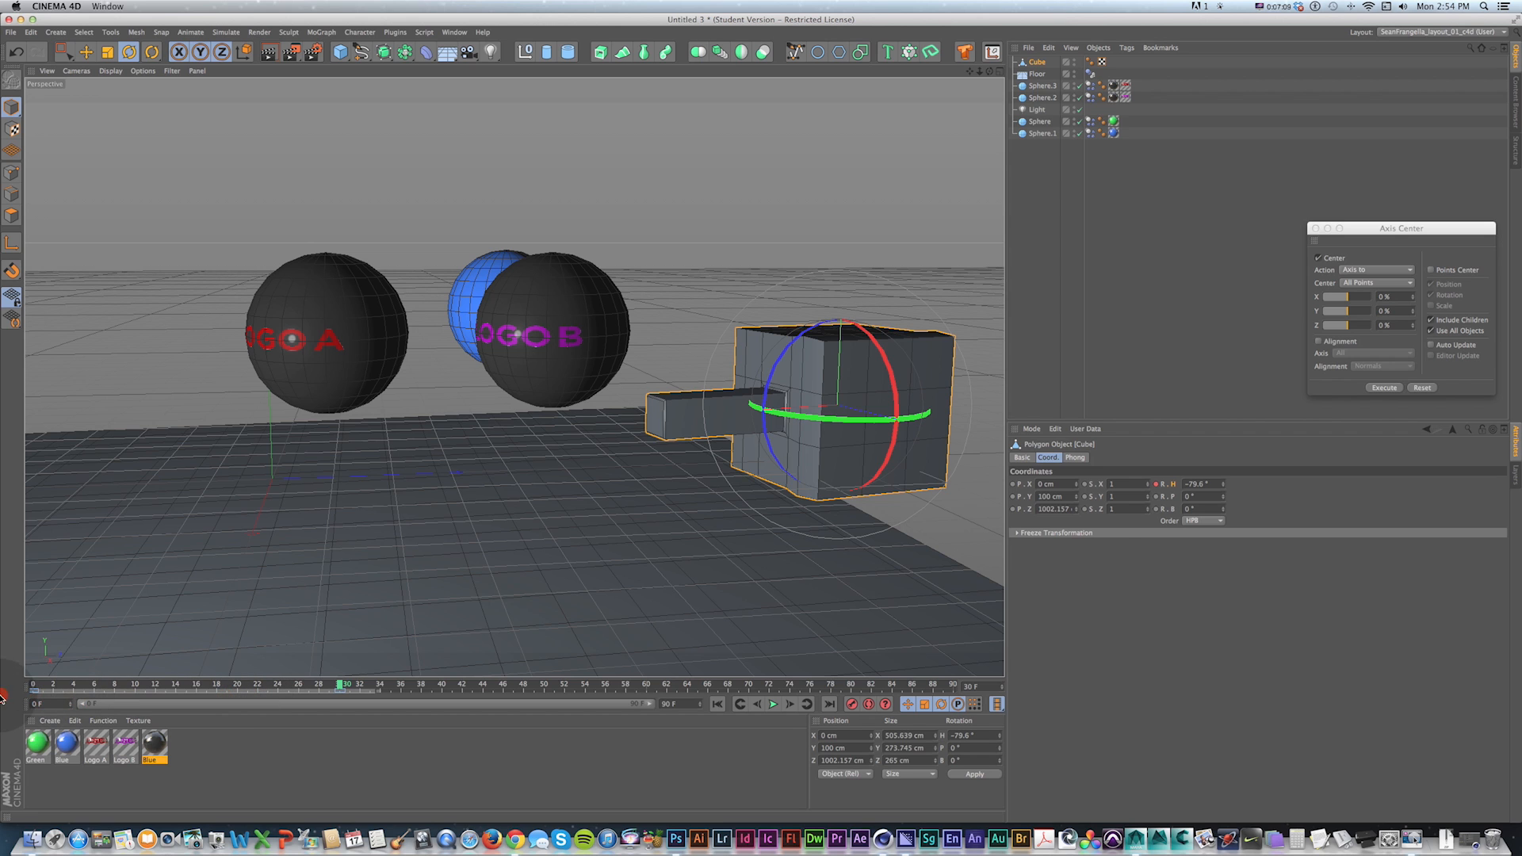
{"action": "left_click_drag", "start_coordinate": [33, 695], "coordinate": [200, 696]}
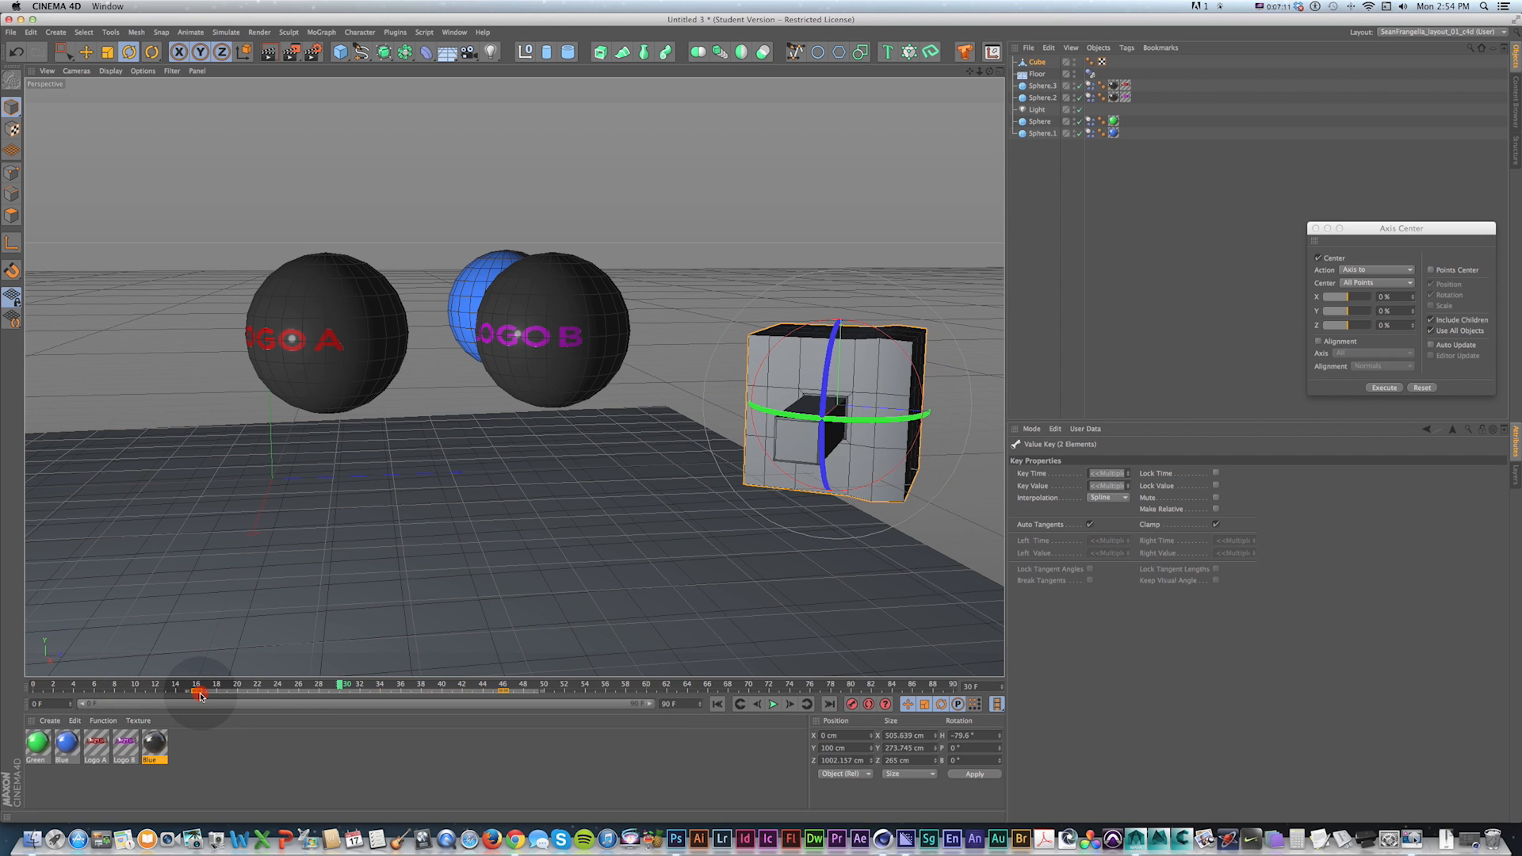
{"action": "key", "text": "super+z"}
{"action": "key", "text": "super+z"}
{"action": "key", "text": "super+z"}
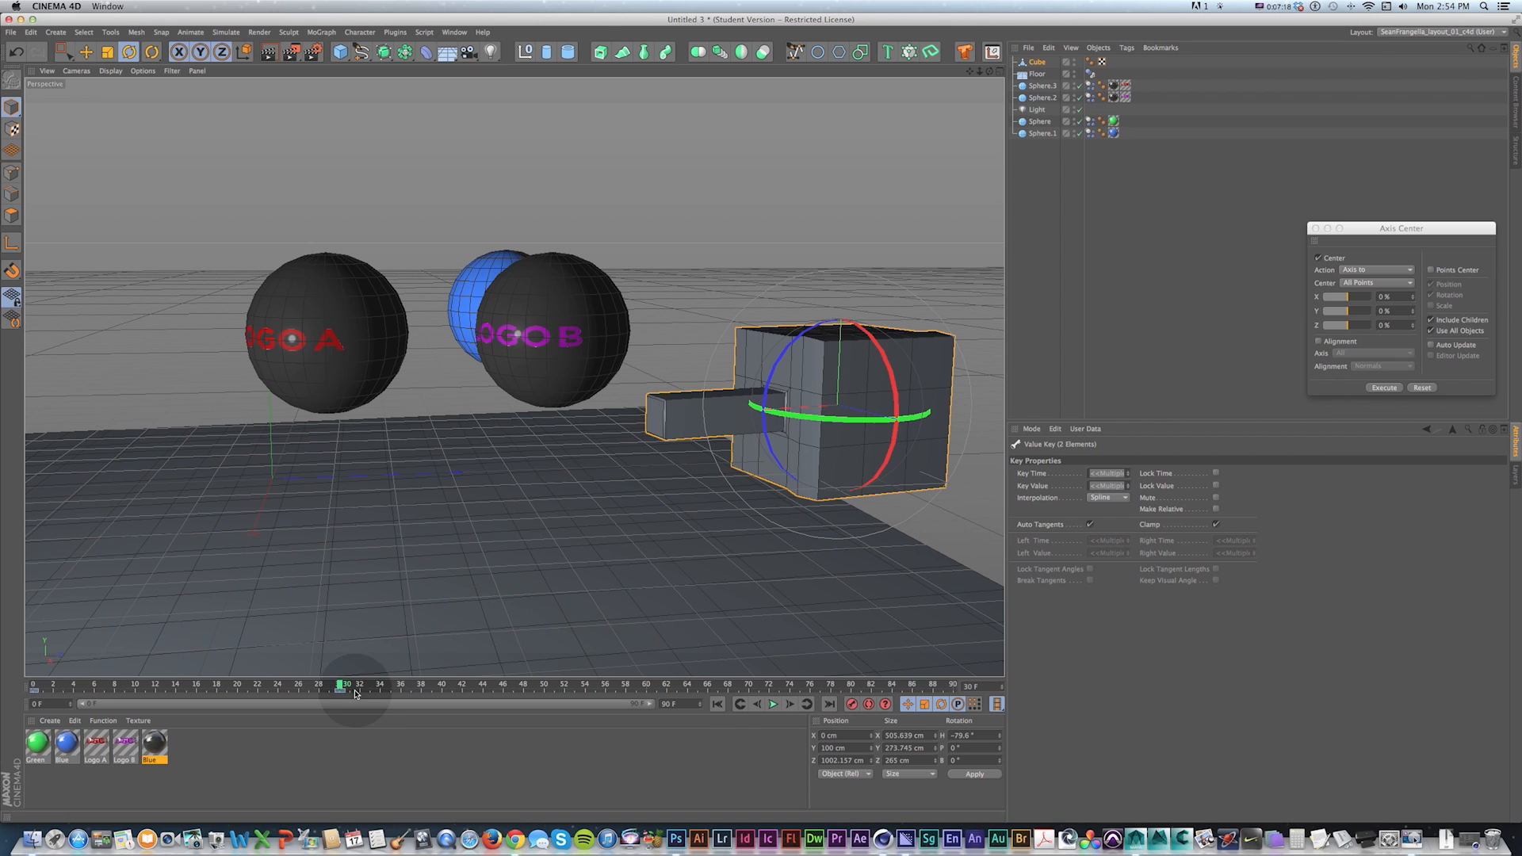
Step: Try deleting the cube's rotation key at frame 30, and undo the deletion
{"action": "right_click", "coordinate": [343, 695]}
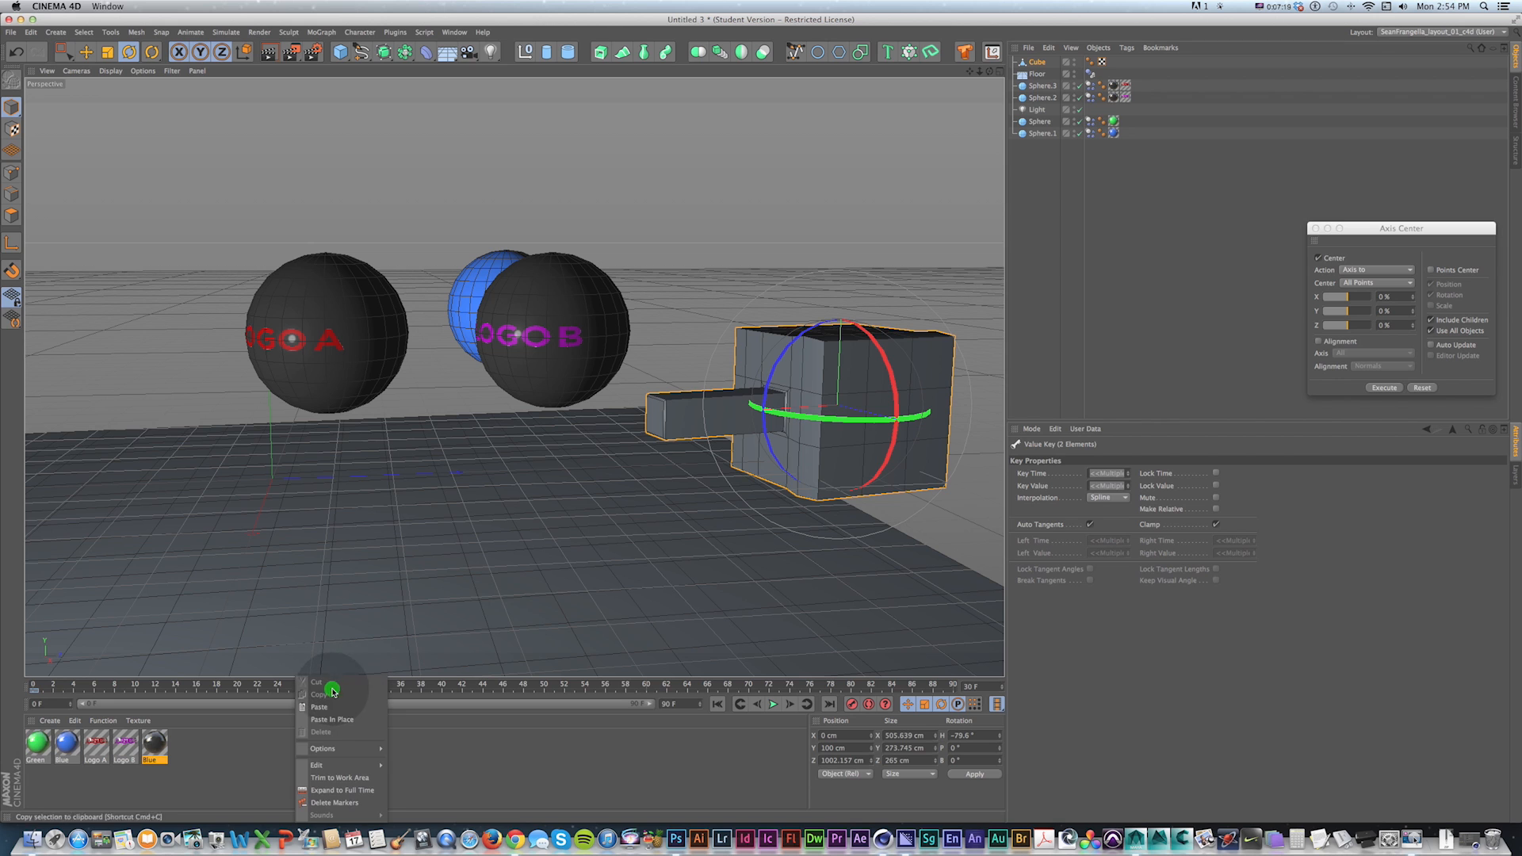
{"action": "left_click", "coordinate": [268, 650]}
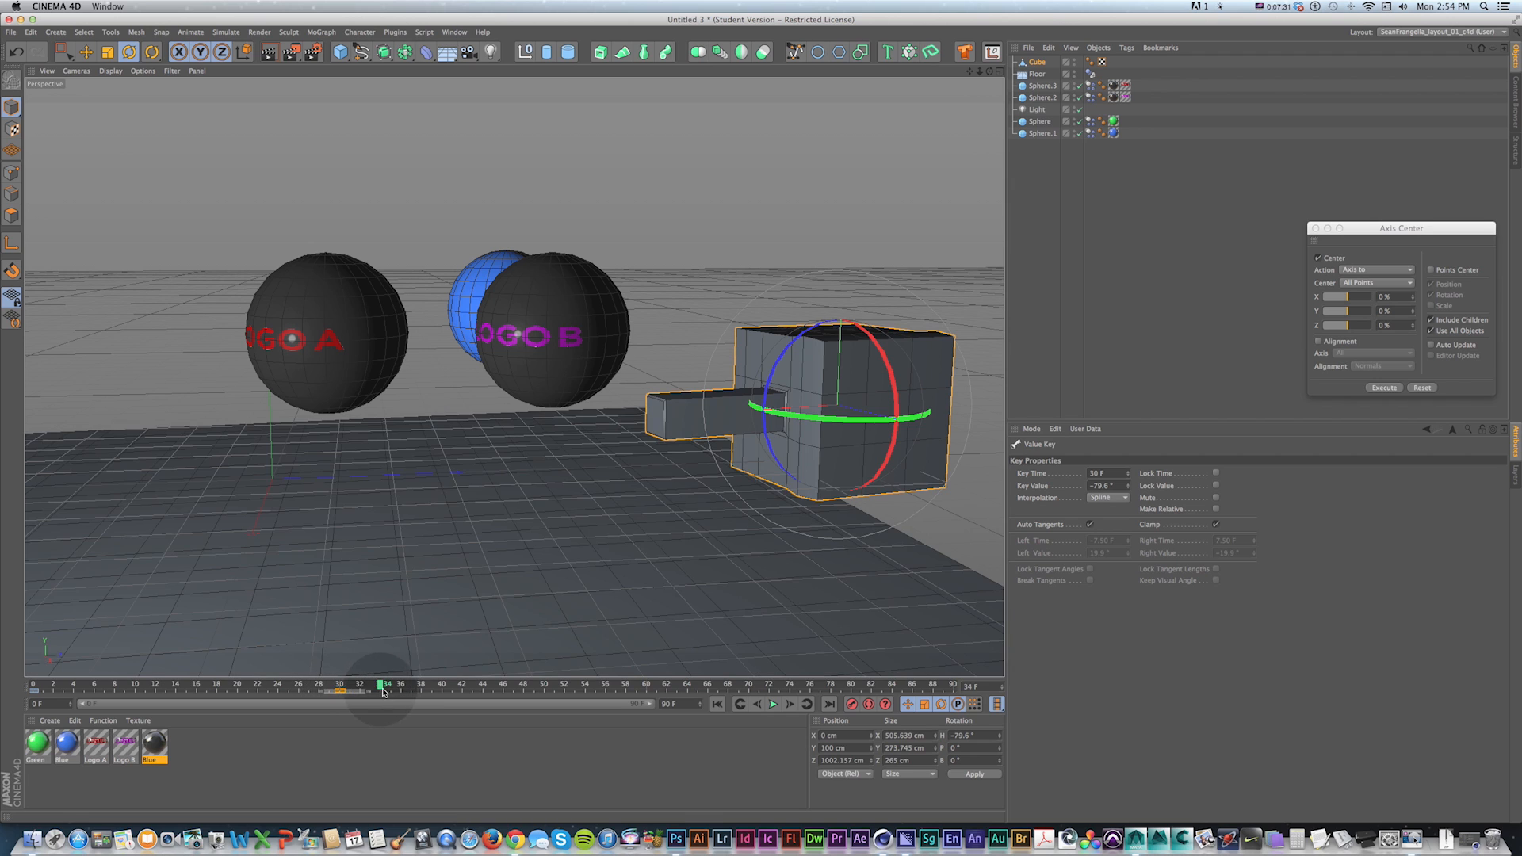
{"action": "left_click_drag", "start_coordinate": [294, 692], "coordinate": [300, 692]}
{"action": "key", "text": "BackSpace"}
{"action": "key", "text": "super+z"}
Step: Paste a copy of the frame 30 rotation key at about frame 42, and delete the pasted key
{"action": "left_click_drag", "start_coordinate": [377, 693], "coordinate": [463, 687]}
{"action": "key", "text": "super+v"}
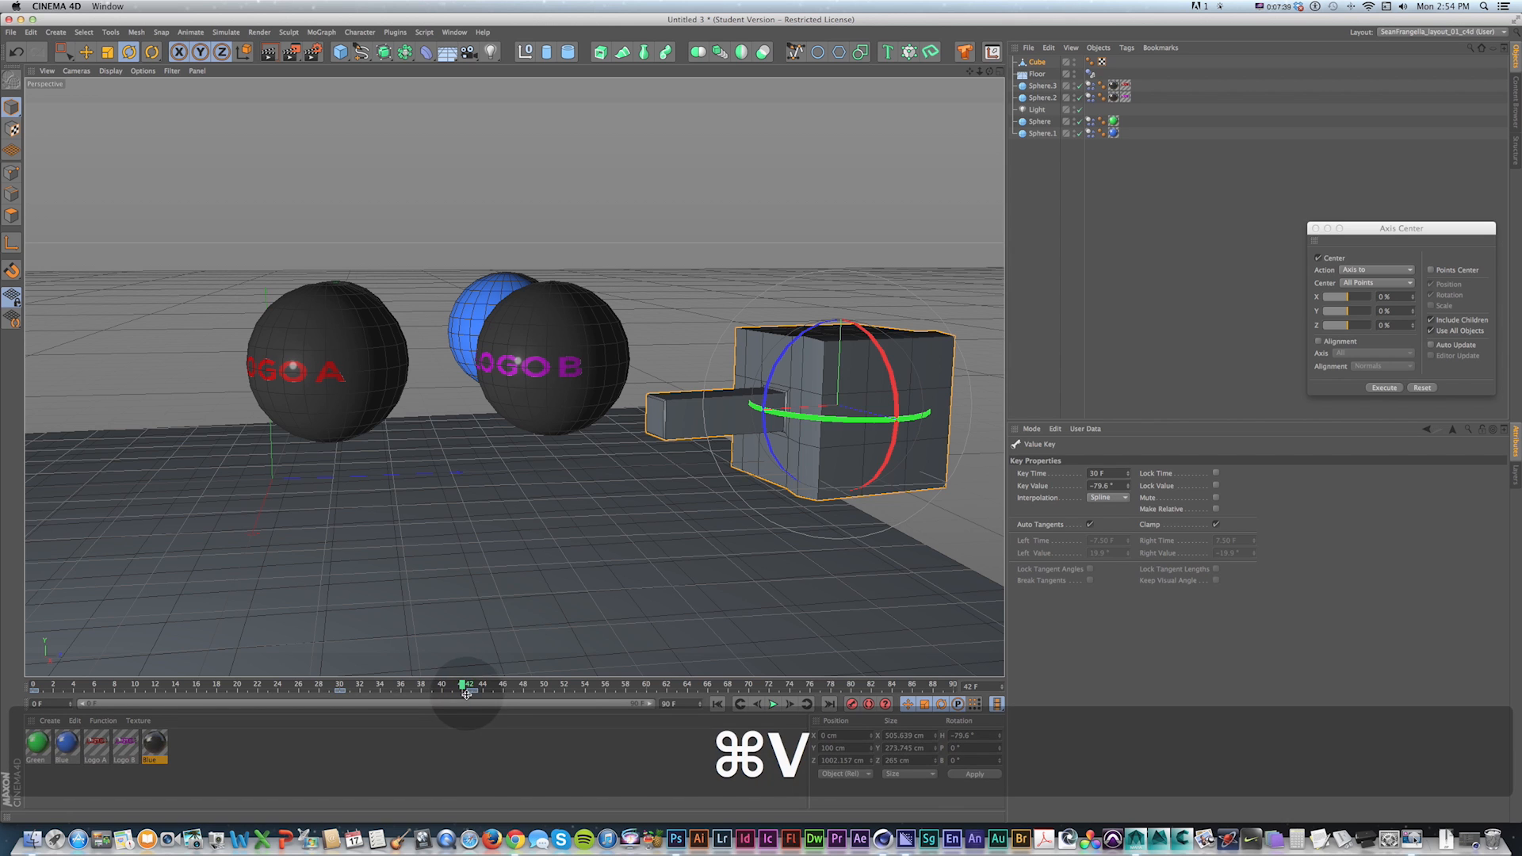
{"action": "left_click_drag", "start_coordinate": [468, 685], "coordinate": [437, 689]}
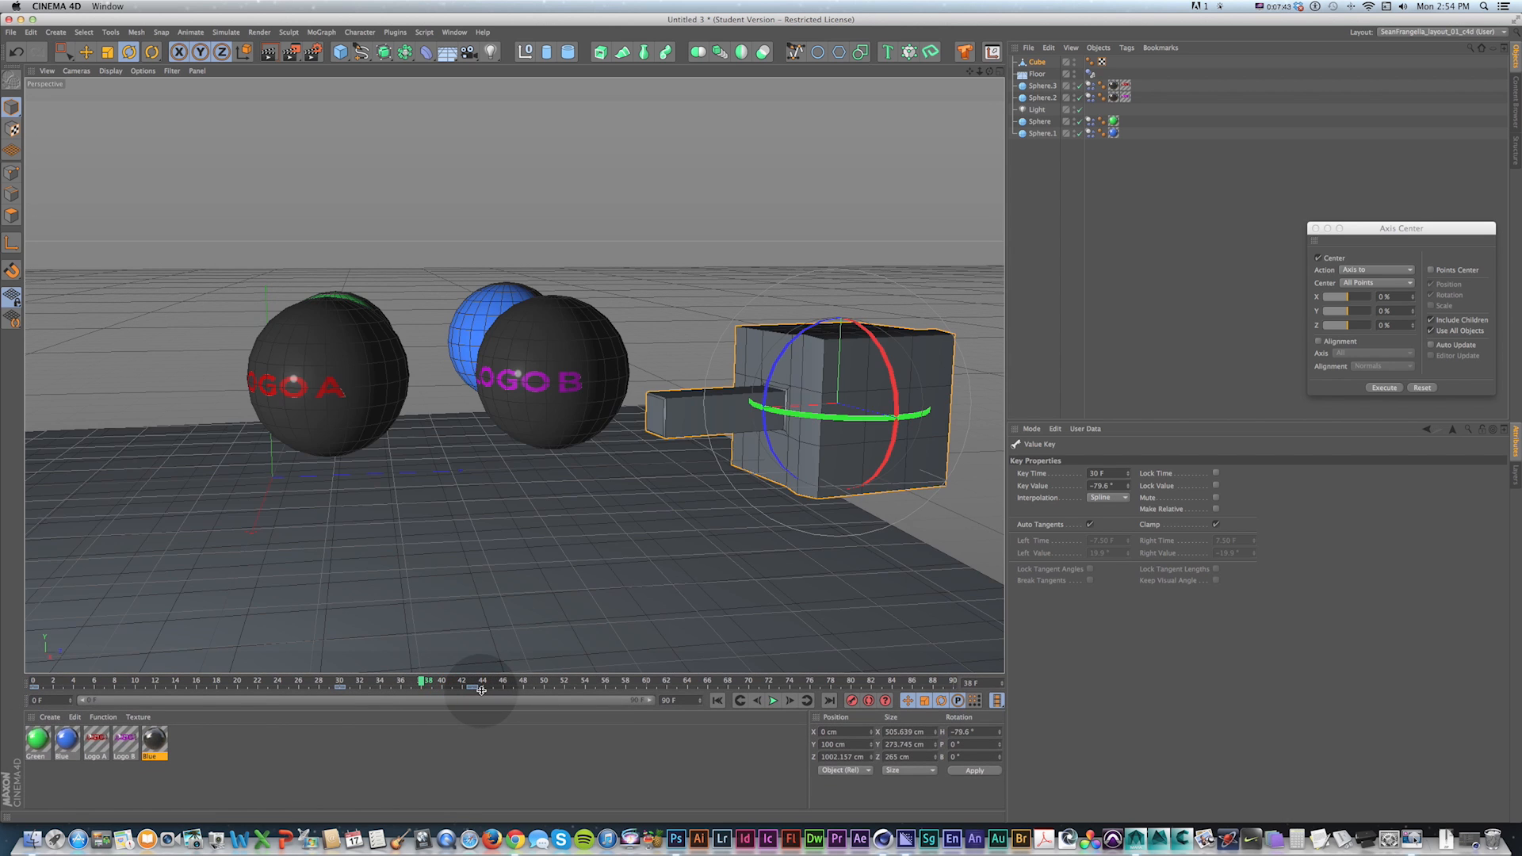
{"action": "key", "text": "Delete"}
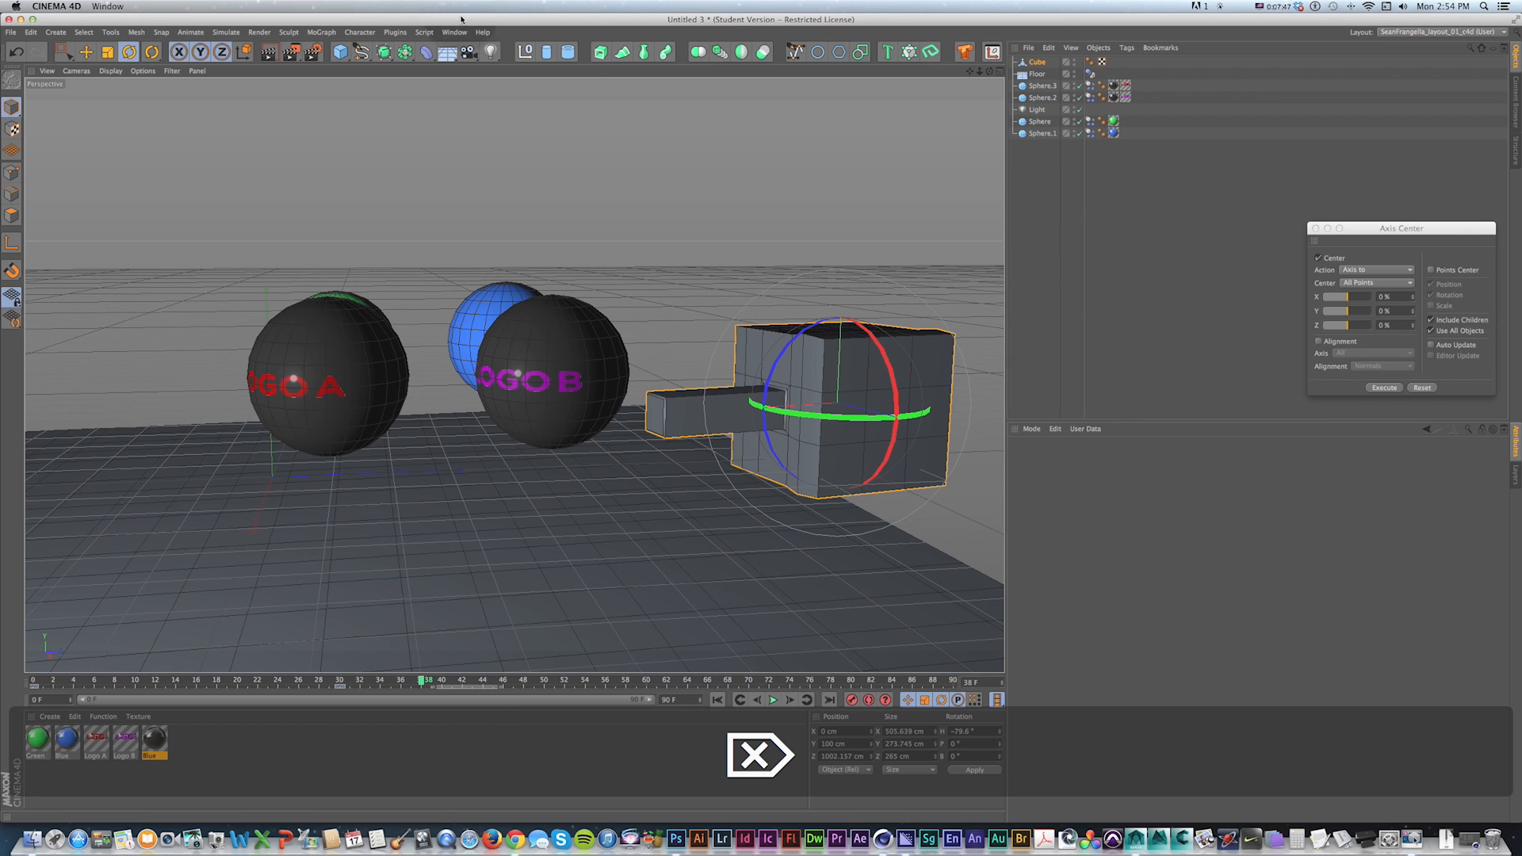
Step: Open the Timeline window, enlarge it and place it over the viewport to show the cube's keys
{"action": "left_click", "coordinate": [455, 32]}
{"action": "left_click", "coordinate": [480, 132]}
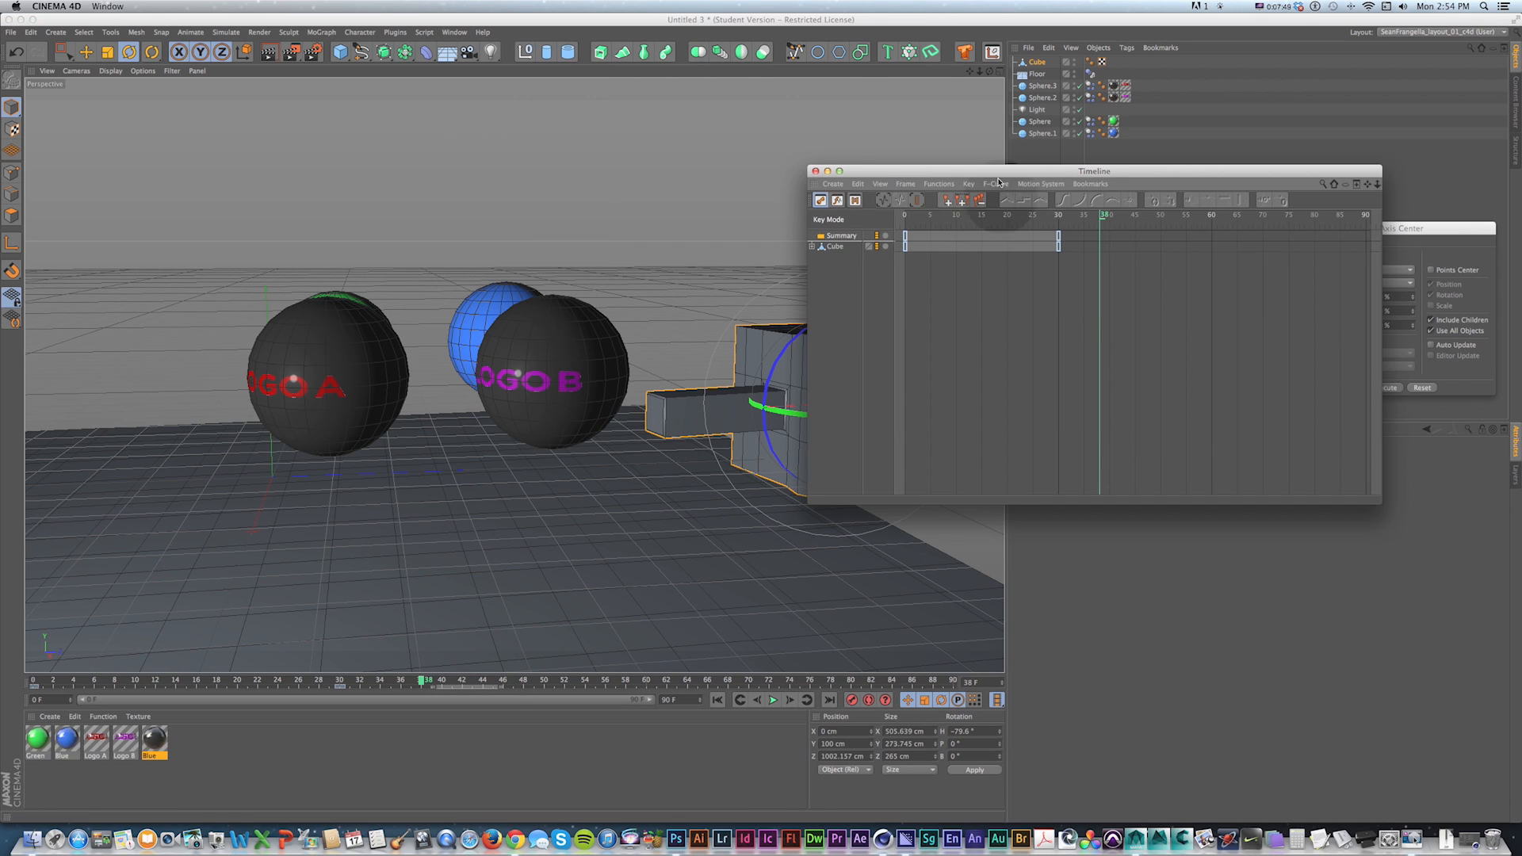
{"action": "left_click_drag", "start_coordinate": [1082, 166], "coordinate": [793, 94]}
{"action": "left_click_drag", "start_coordinate": [1071, 425], "coordinate": [1189, 638]}
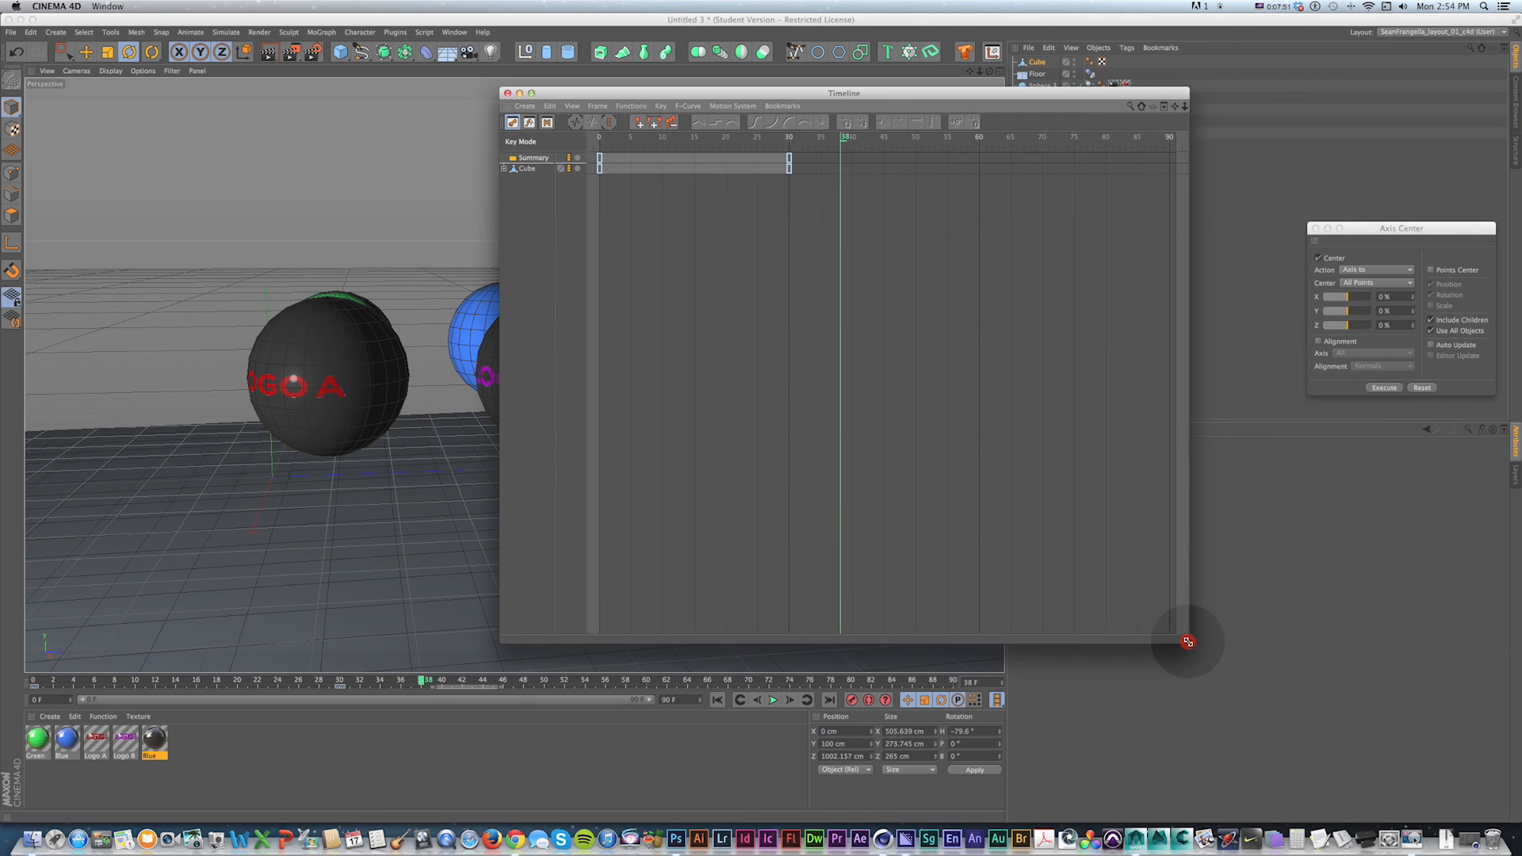
{"action": "left_click_drag", "start_coordinate": [805, 88], "coordinate": [726, 60]}
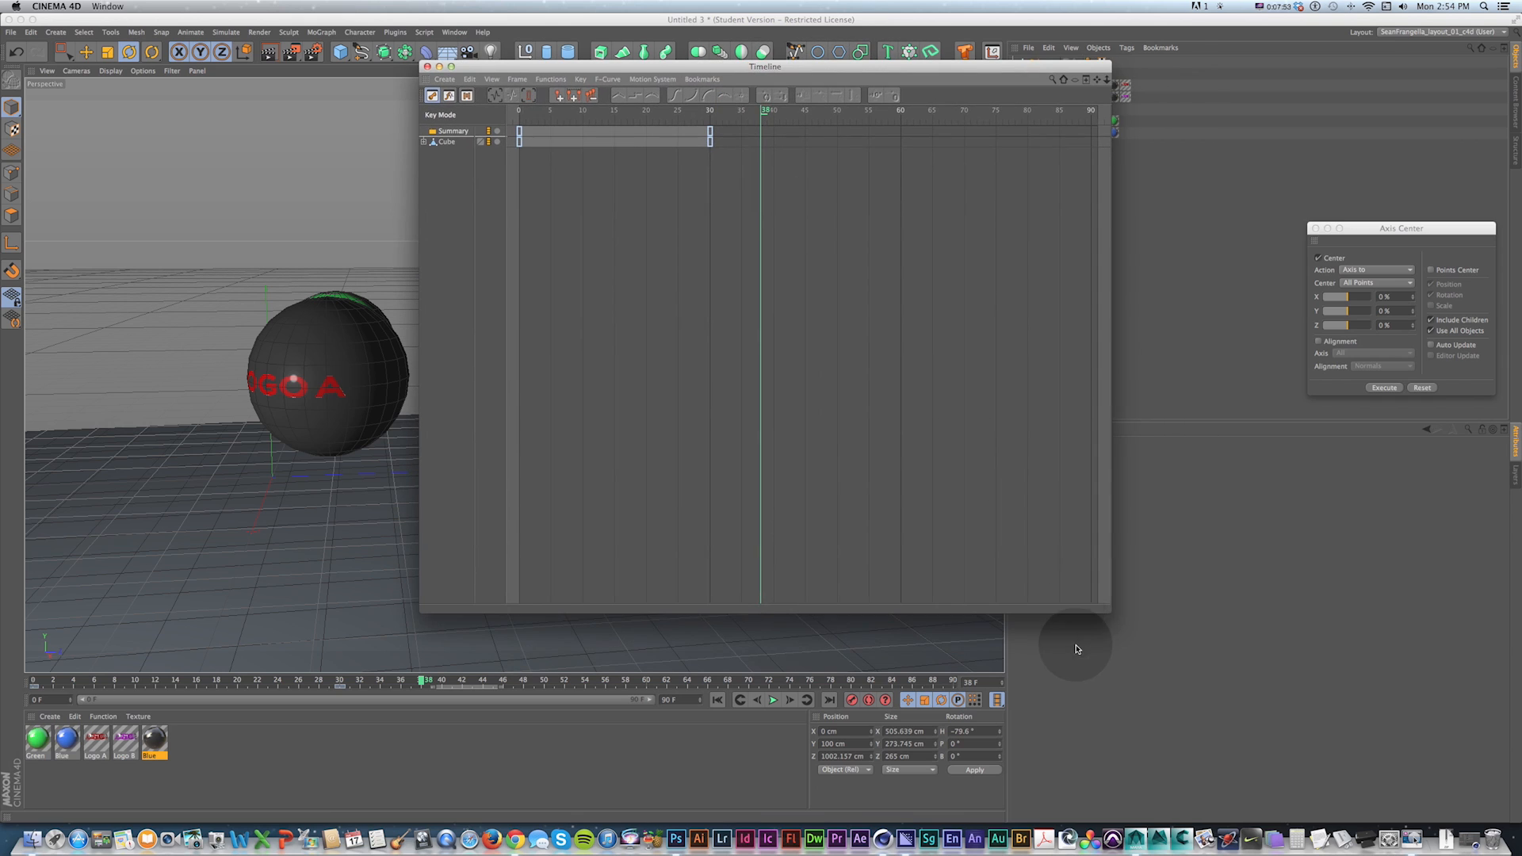
{"action": "left_click_drag", "start_coordinate": [1109, 612], "coordinate": [1212, 684]}
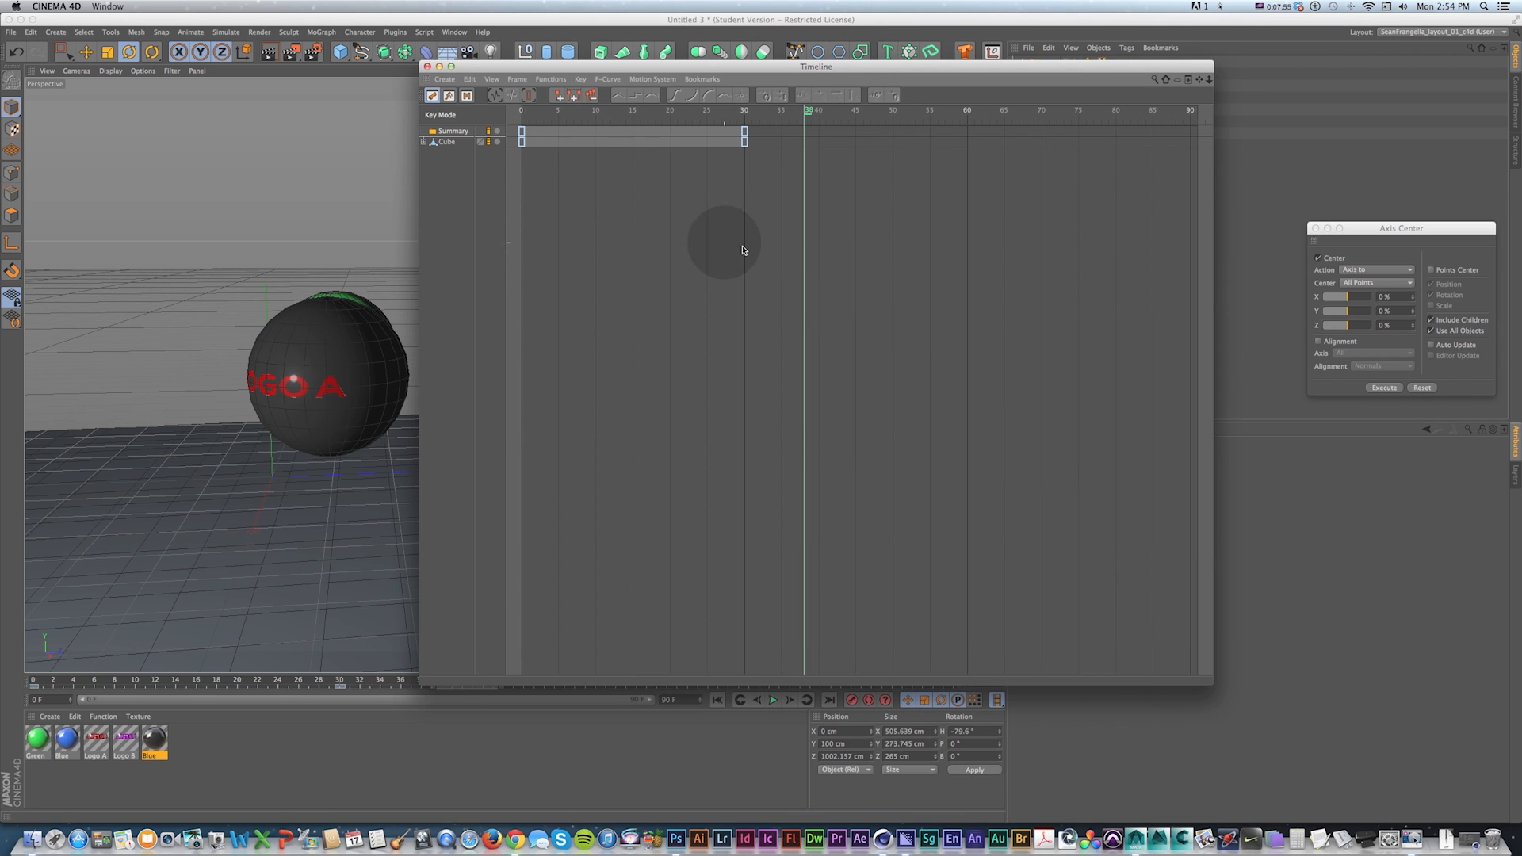
{"action": "left_click_drag", "start_coordinate": [701, 67], "coordinate": [755, 83]}
Step: Select the cube's key at frame 30 in the Timeline and apply Ease Ease interpolation to it
{"action": "key", "text": "1"}
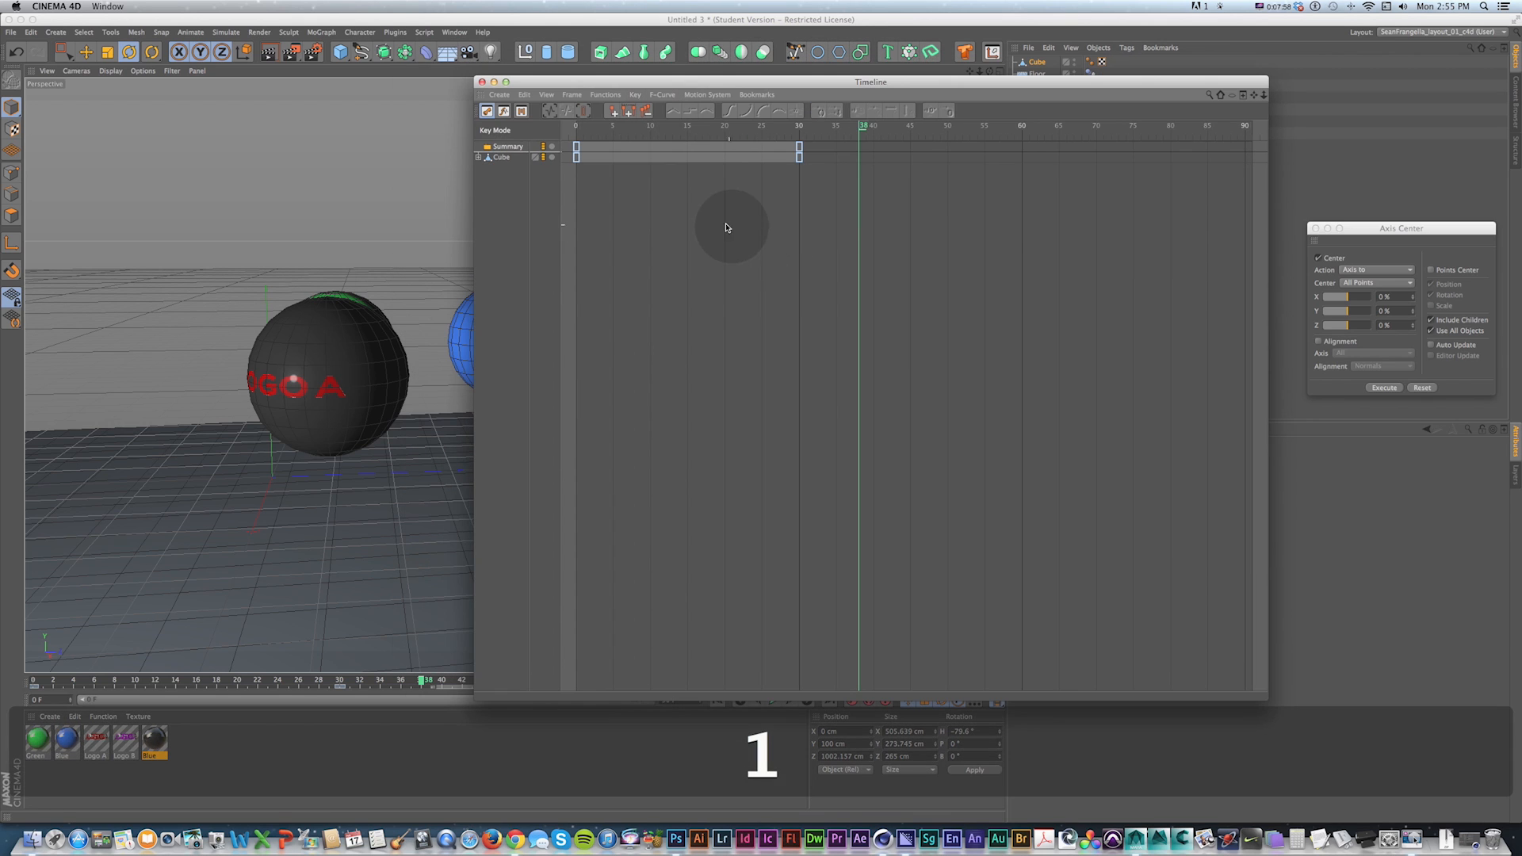
{"action": "left_click_drag", "start_coordinate": [991, 238], "coordinate": [762, 419]}
{"action": "key", "text": "2"}
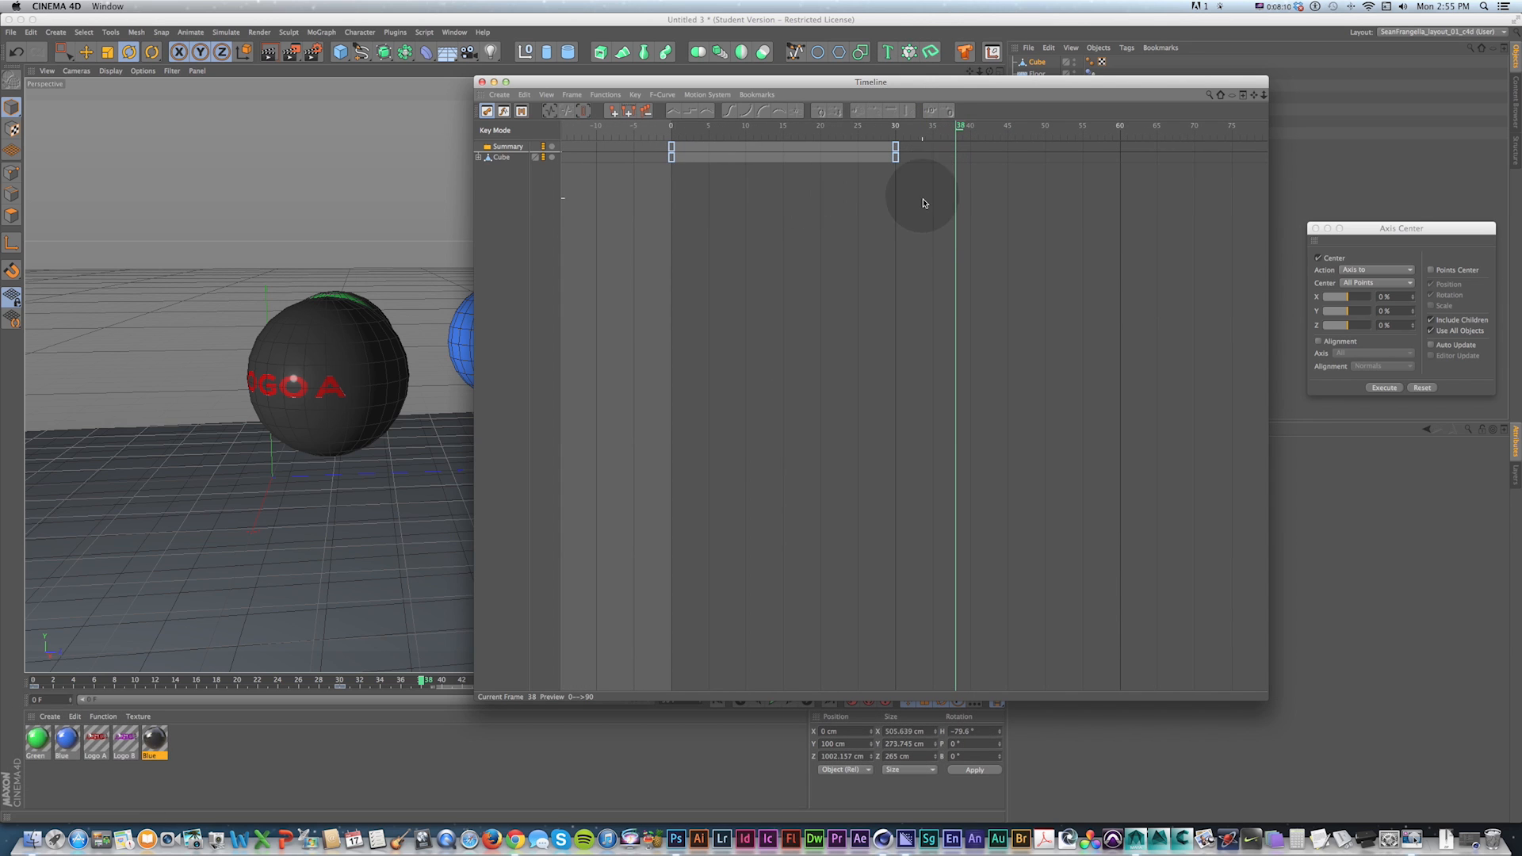
{"action": "left_click_drag", "start_coordinate": [937, 222], "coordinate": [873, 128]}
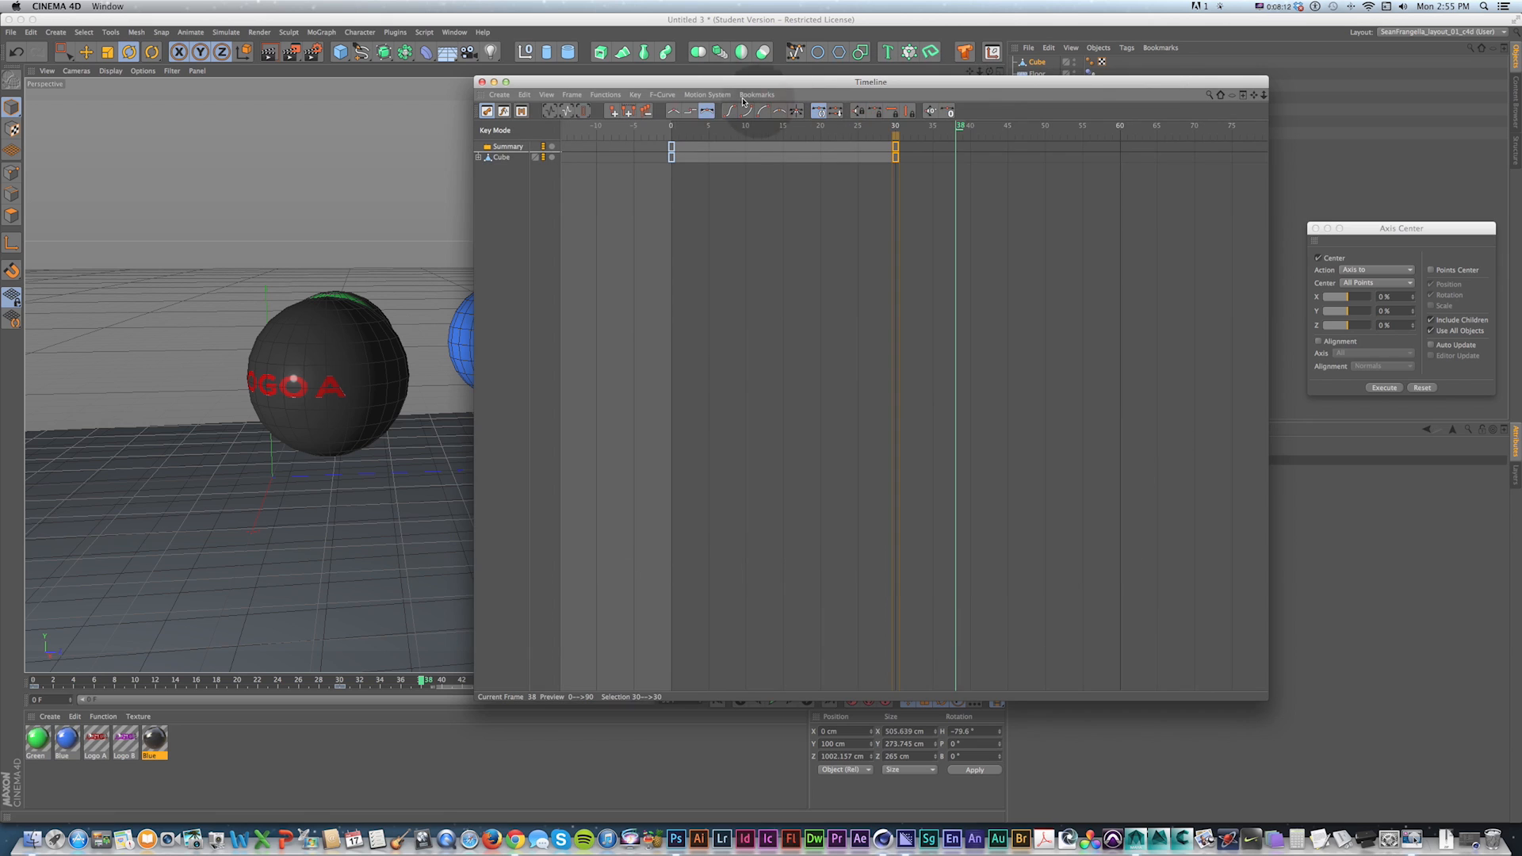
{"action": "left_click_drag", "start_coordinate": [690, 82], "coordinate": [641, 97]}
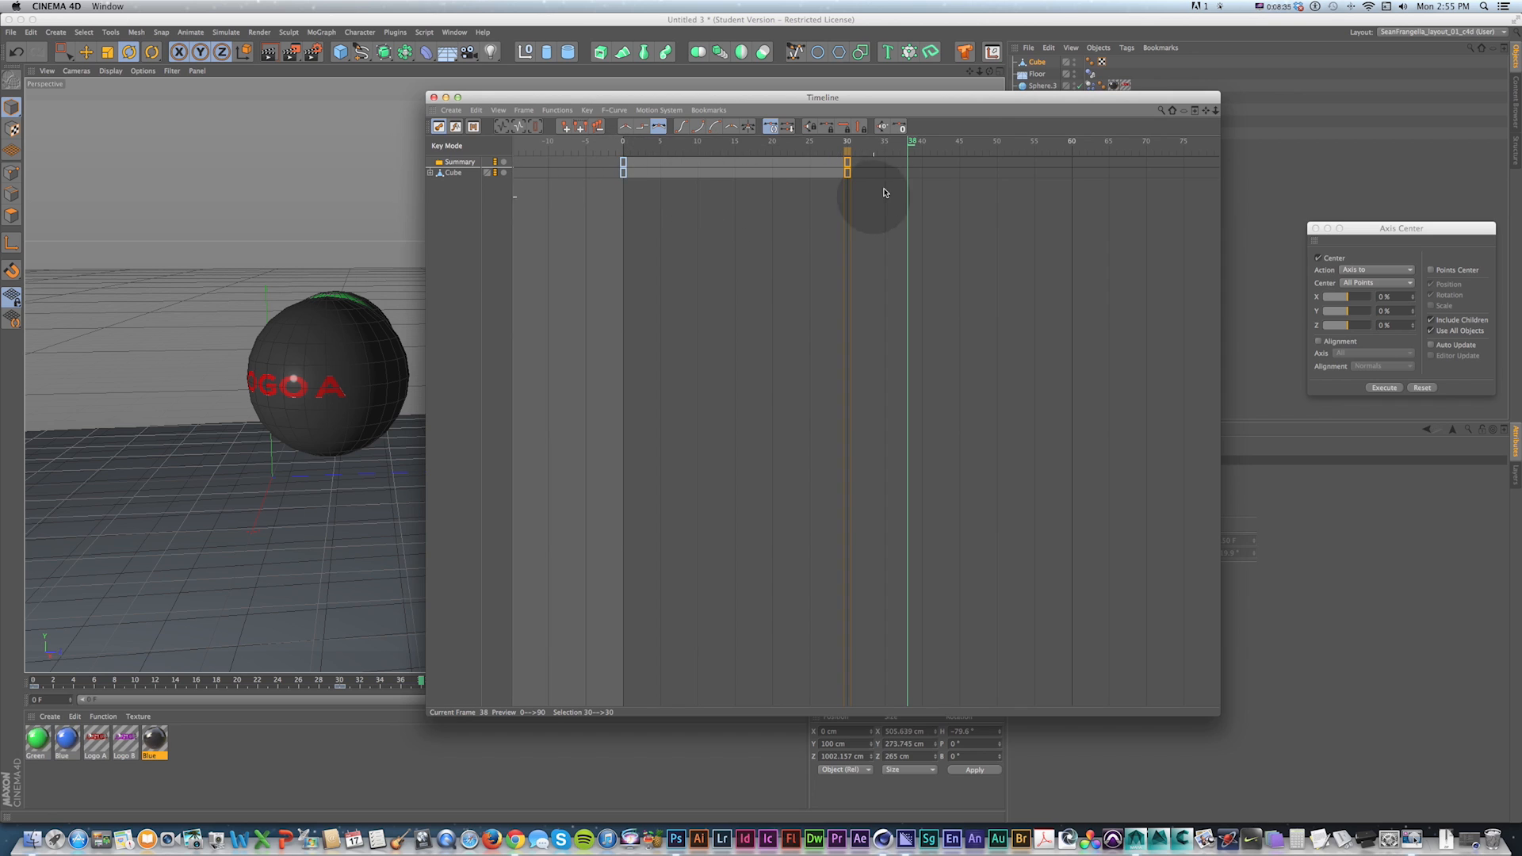
{"action": "left_click_drag", "start_coordinate": [890, 202], "coordinate": [799, 151]}
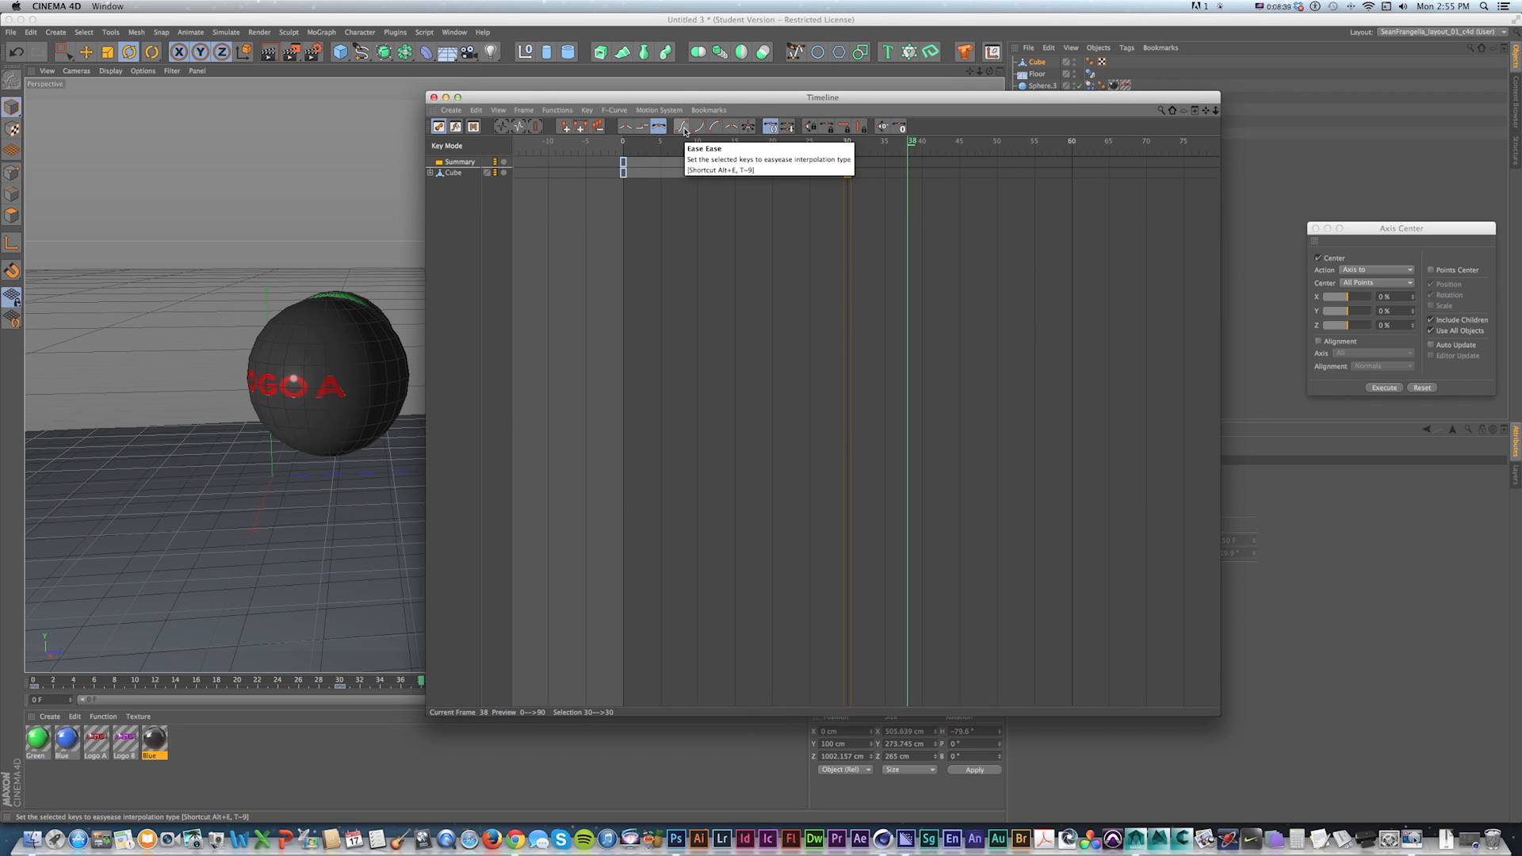
{"action": "key", "text": "alt+e"}
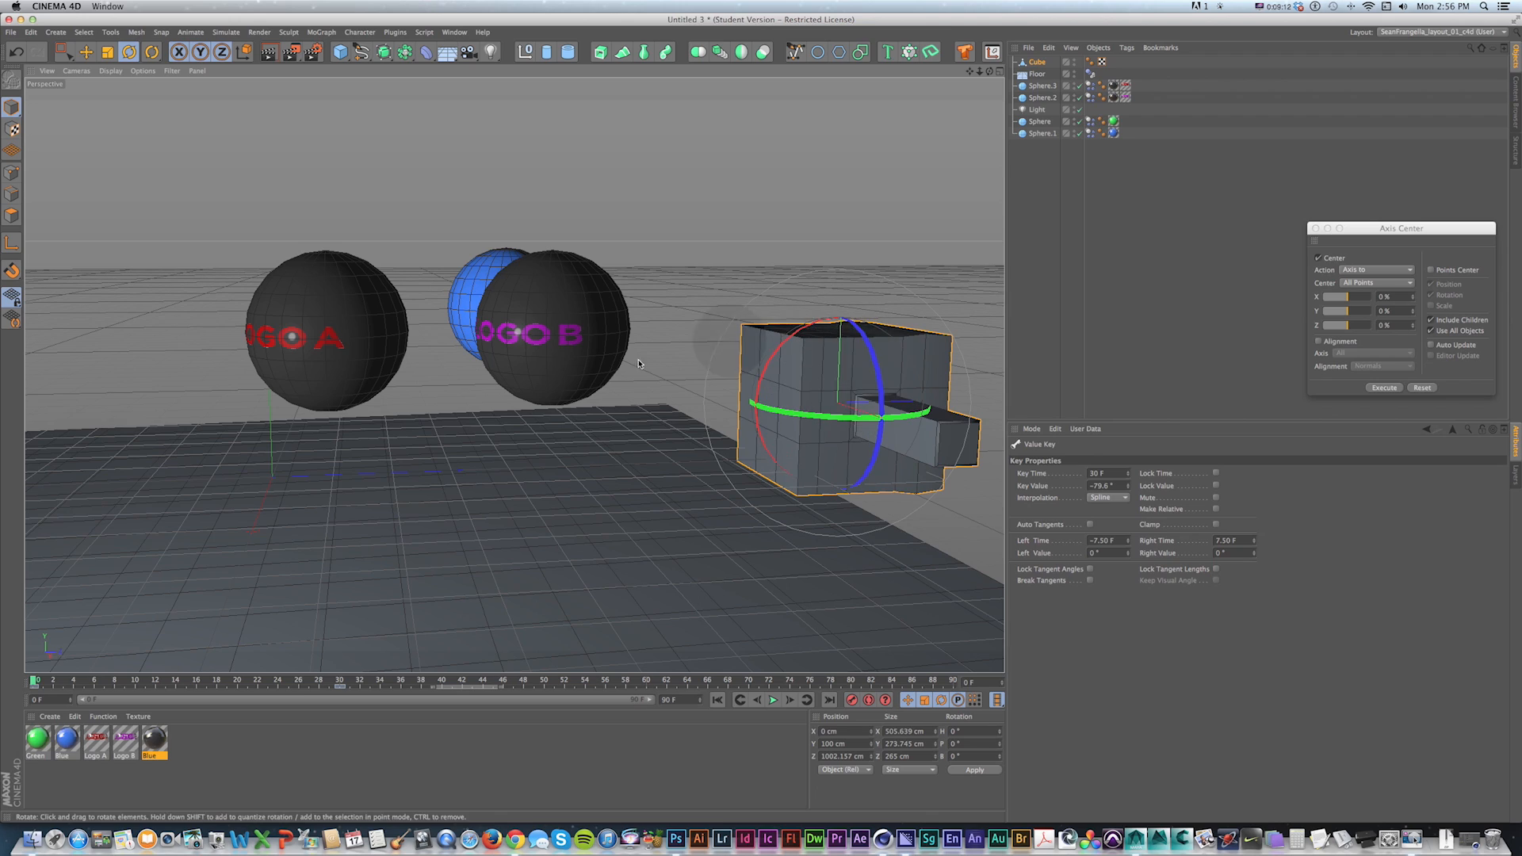
Step: Reframe the perspective view from a slightly higher angle so all four spheres and the cube are in view
{"action": "left_click_drag", "start_coordinate": [562, 422], "coordinate": [626, 428], "text": "alt"}
{"action": "key", "text": "1"}
{"action": "mouse_move", "coordinate": [593, 378]}
{"action": "left_mouse_down"}
{"action": "mouse_move", "coordinate": [515, 375]}
{"action": "mouse_move", "coordinate": [581, 376]}
{"action": "left_mouse_up"}
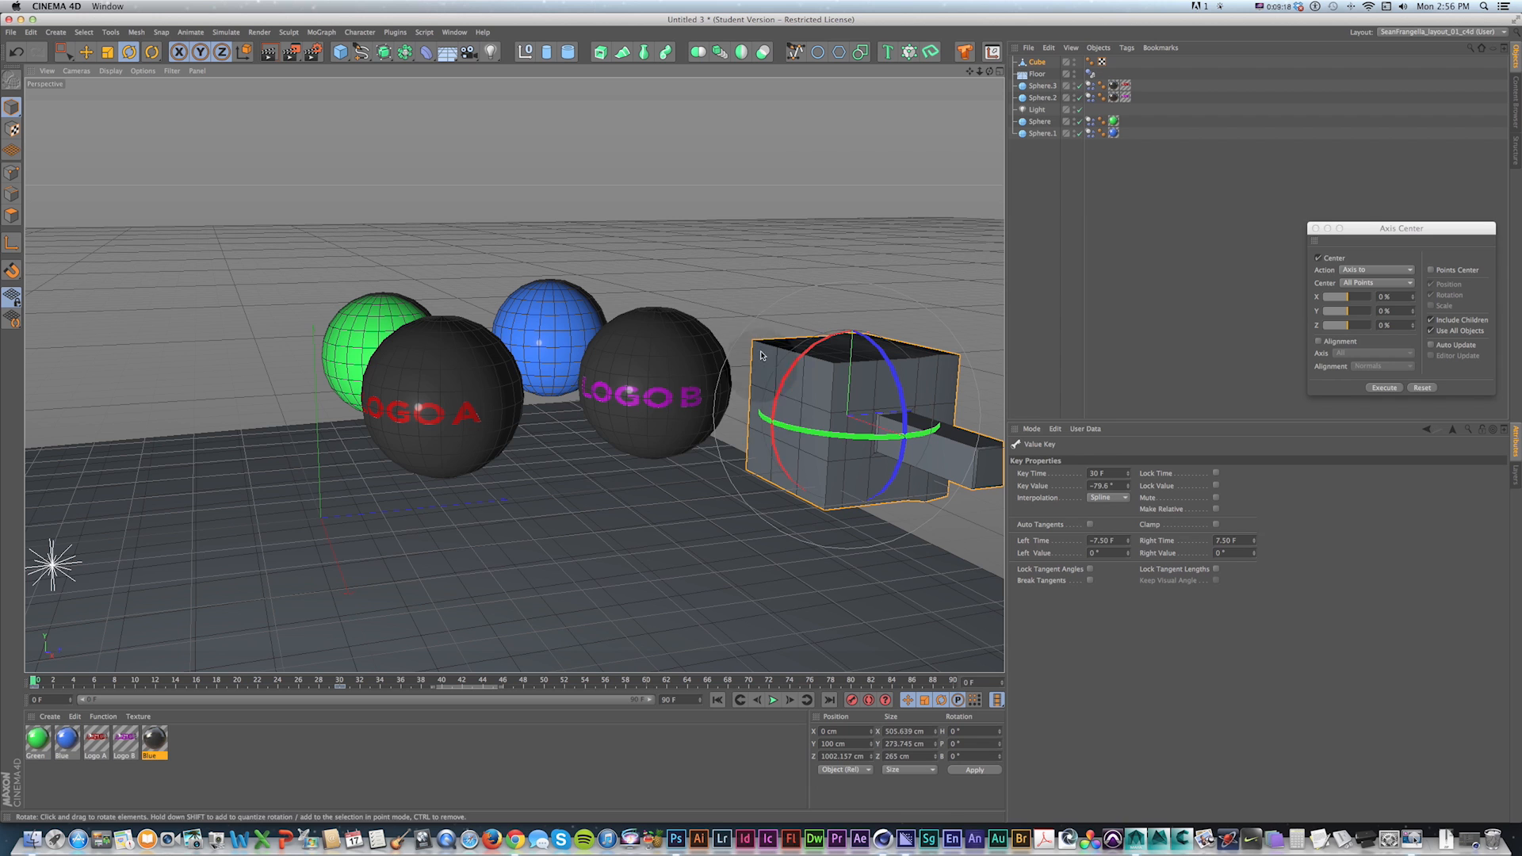
{"action": "key", "text": "1"}
{"action": "left_click_drag", "start_coordinate": [899, 329], "coordinate": [811, 306]}
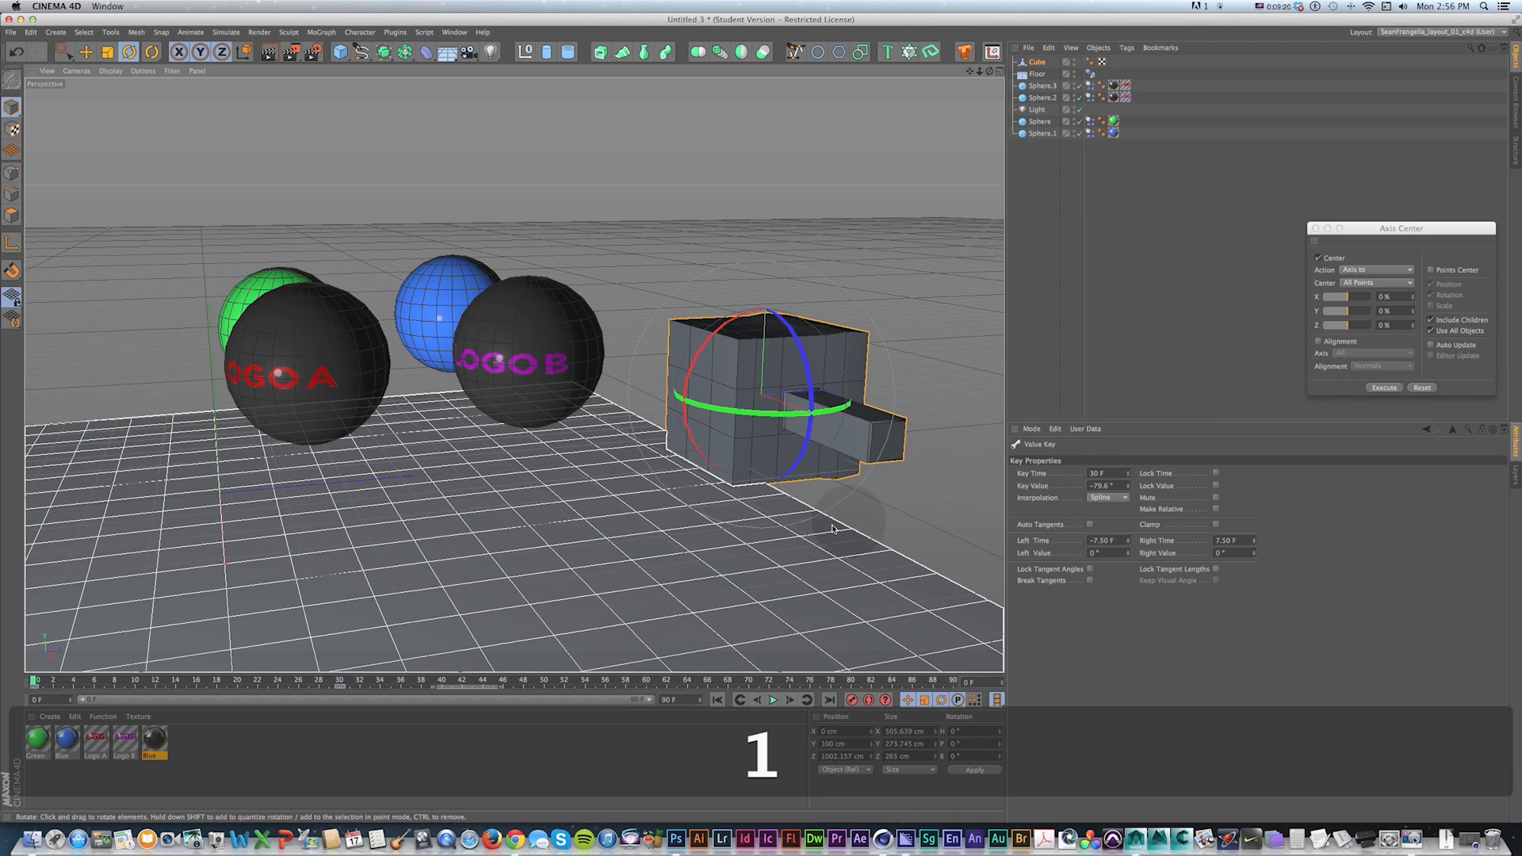